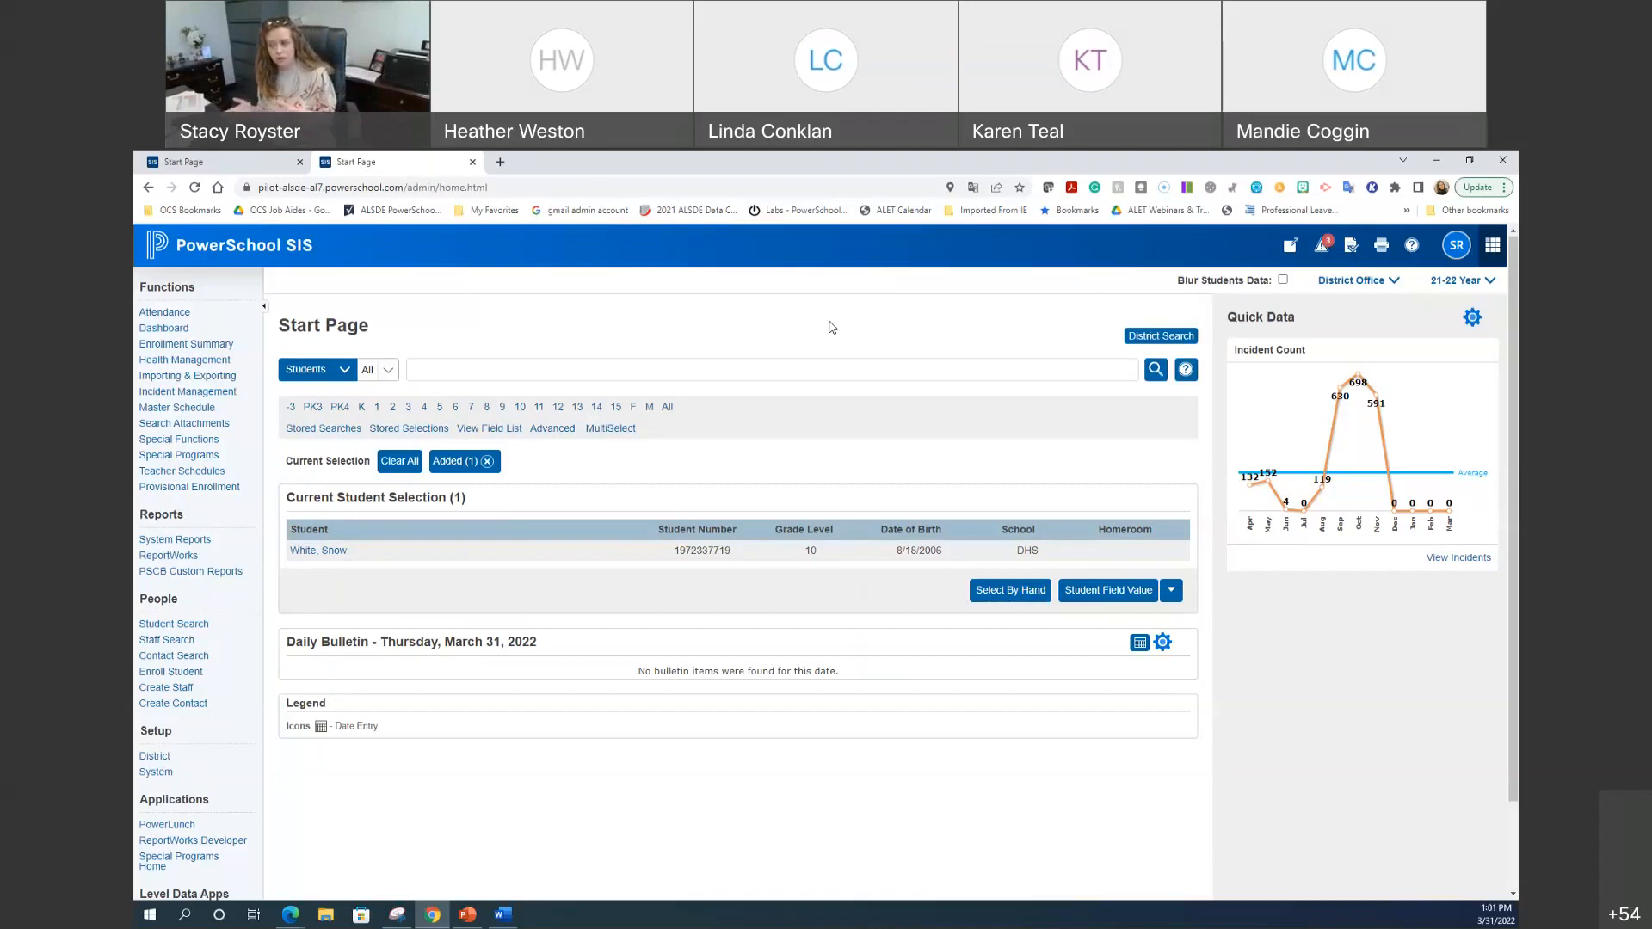
# Step: Open the student's record and view their Log Entries, showing the 09/03/2021 Tardies entry
pyautogui.click(315, 555)
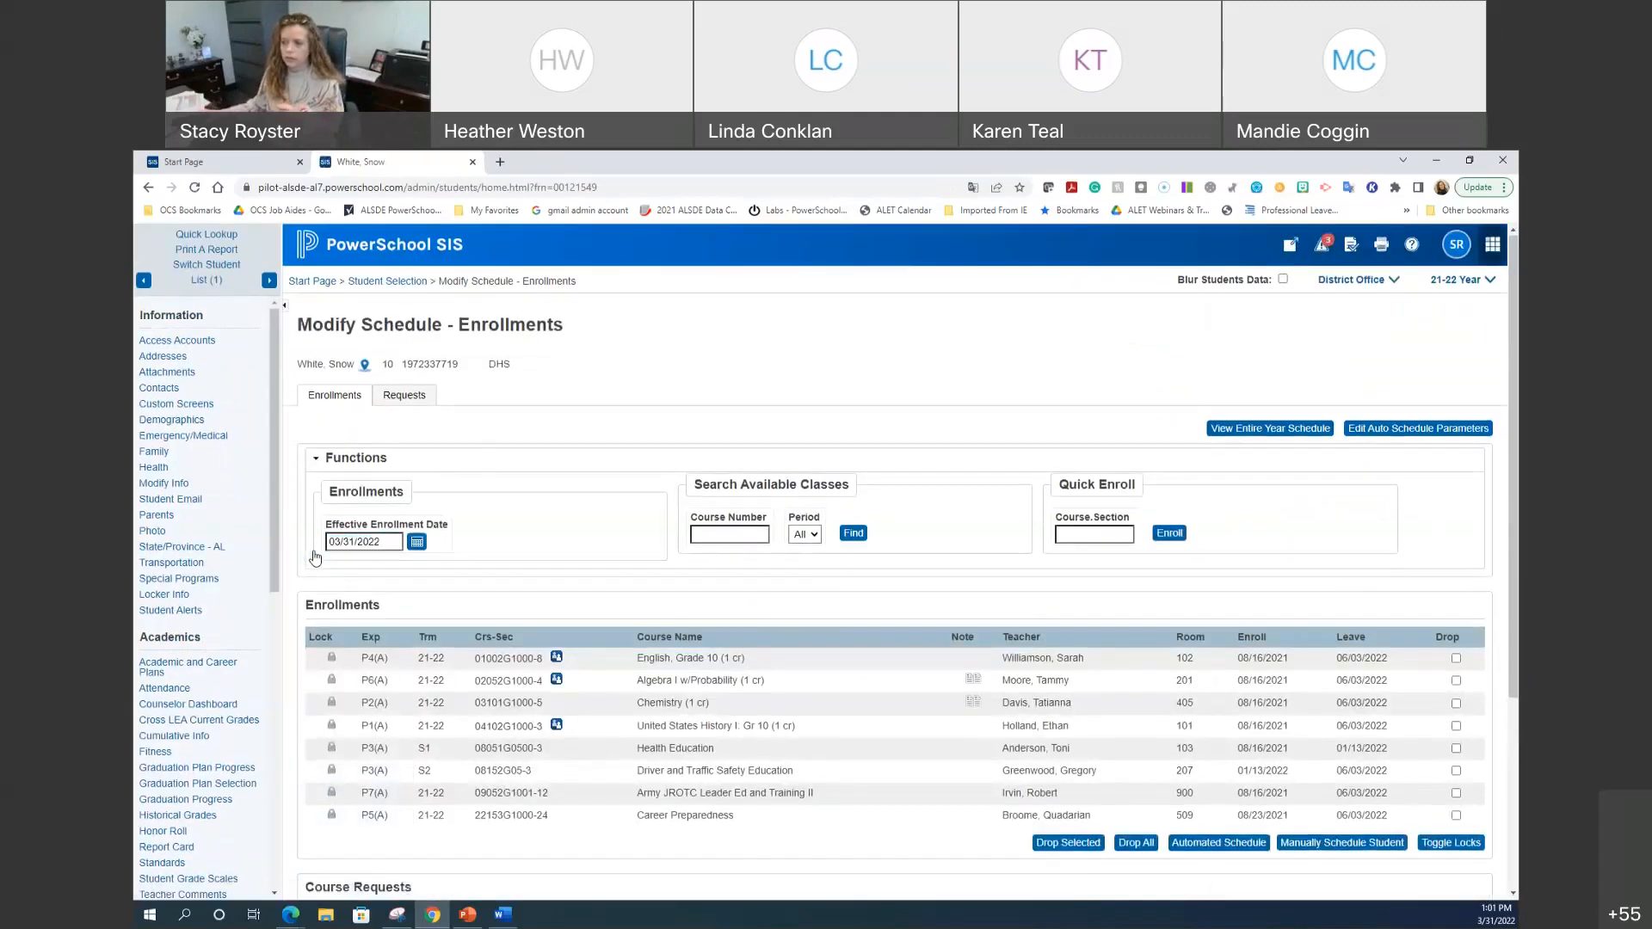
pyautogui.scroll(-2, 234, 565)
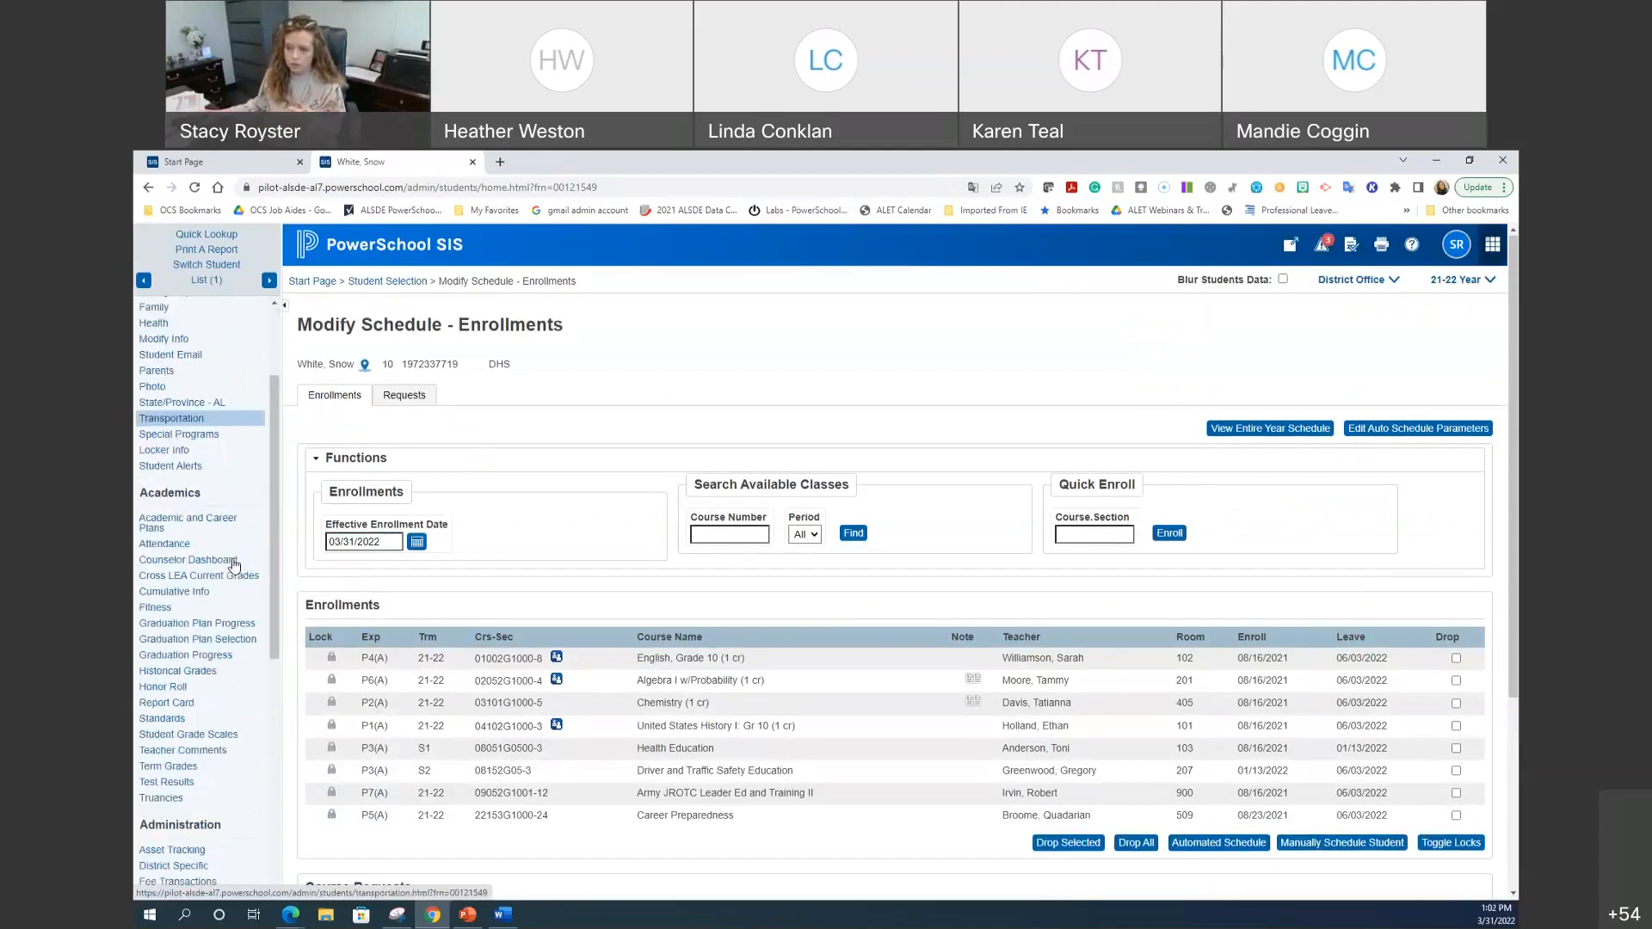
pyautogui.scroll(-3, 234, 565)
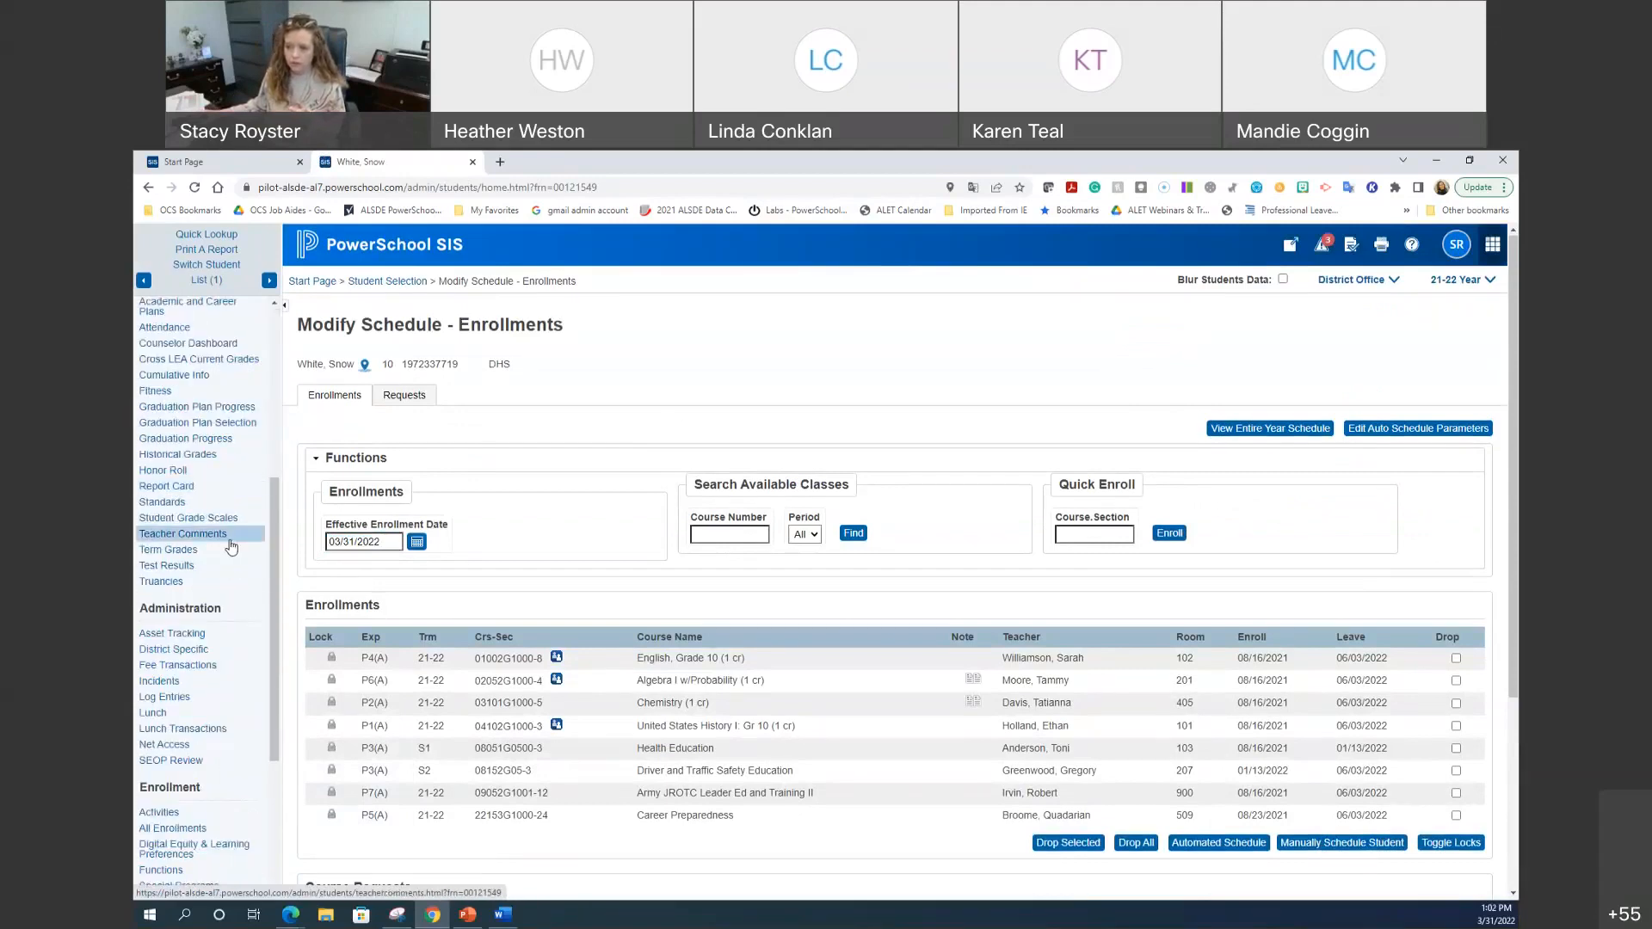
pyautogui.click(215, 704)
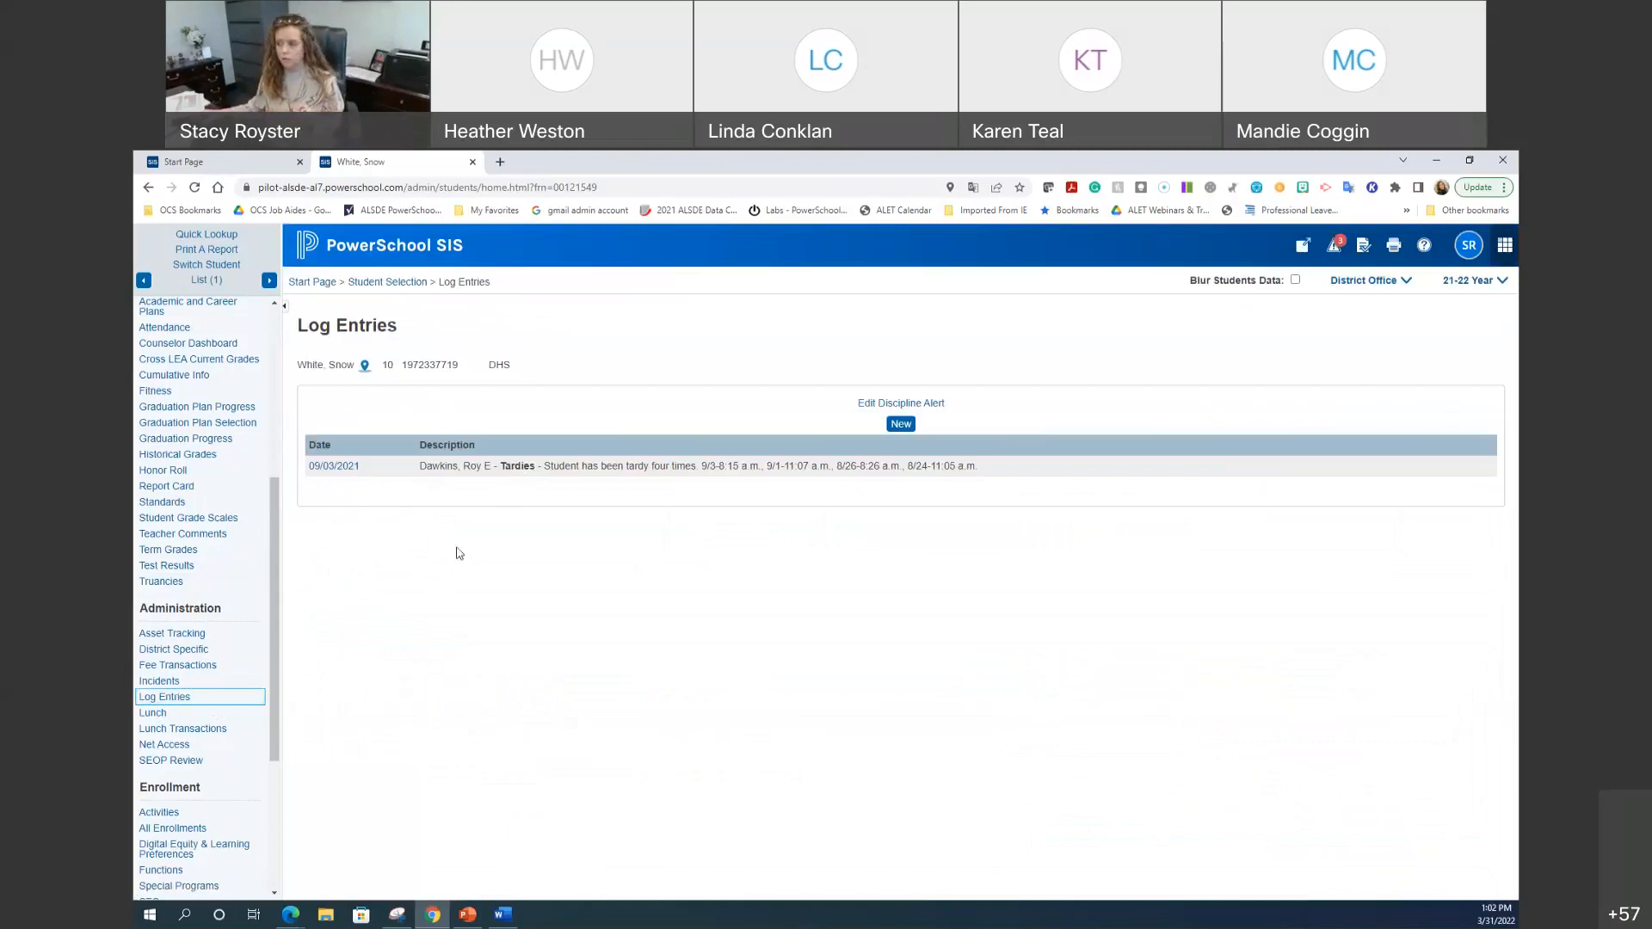
# Step: Start a new log entry and review fields such as Action Taken and Incident Type
pyautogui.click(901, 424)
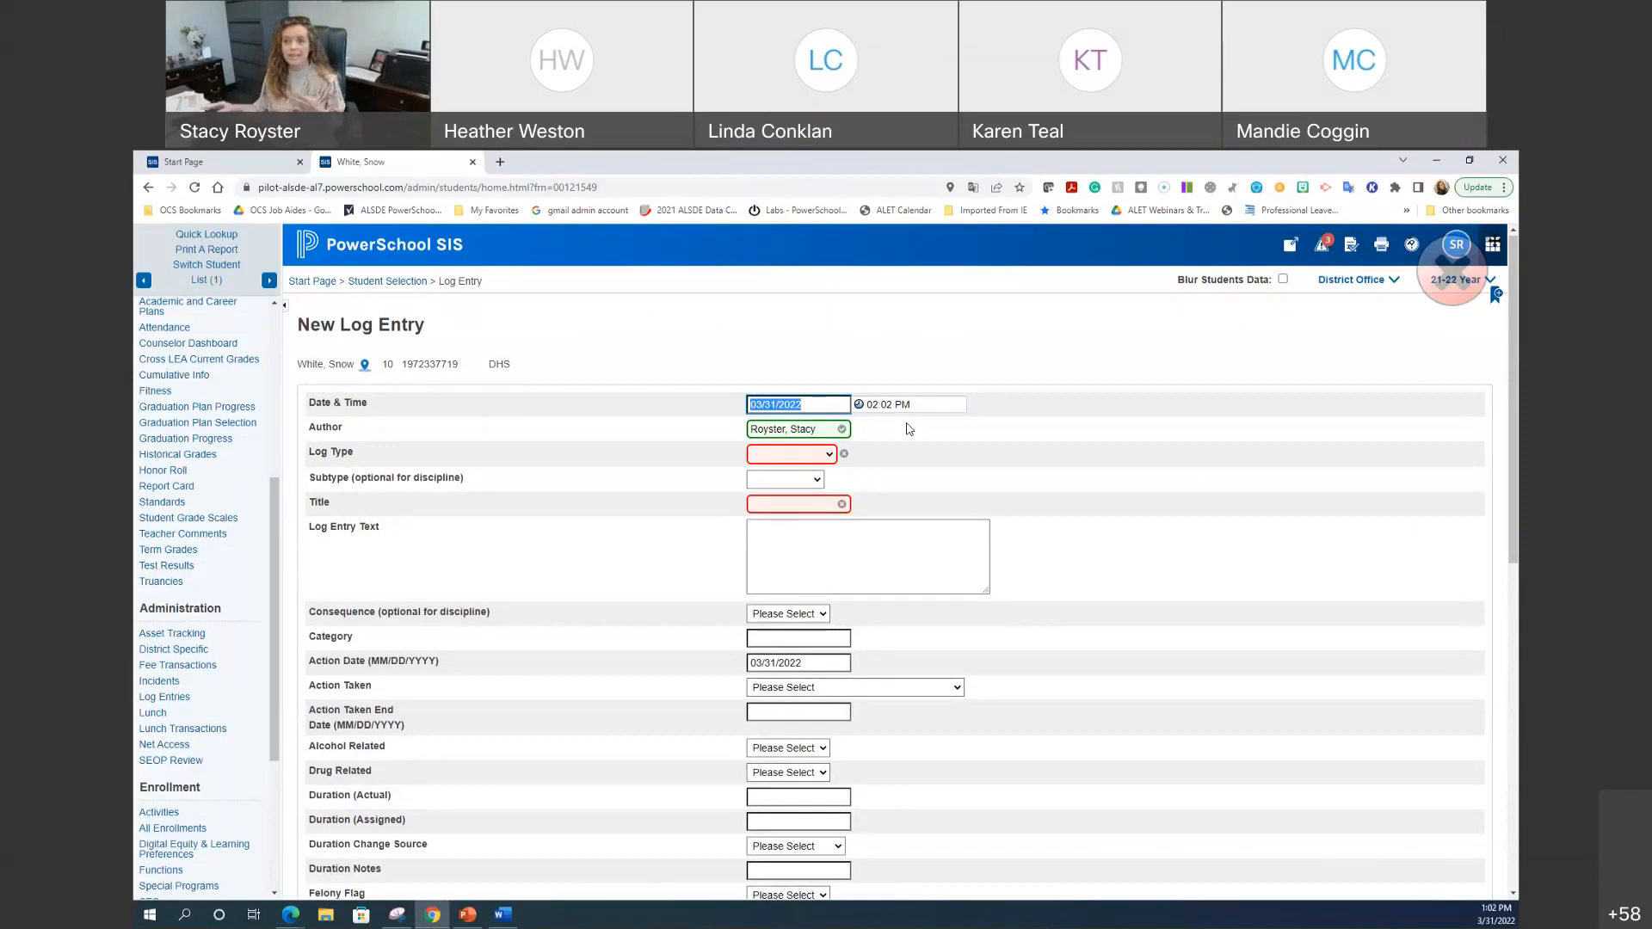
pyautogui.scroll(-2, 996, 521)
pyautogui.scroll(-1, 996, 520)
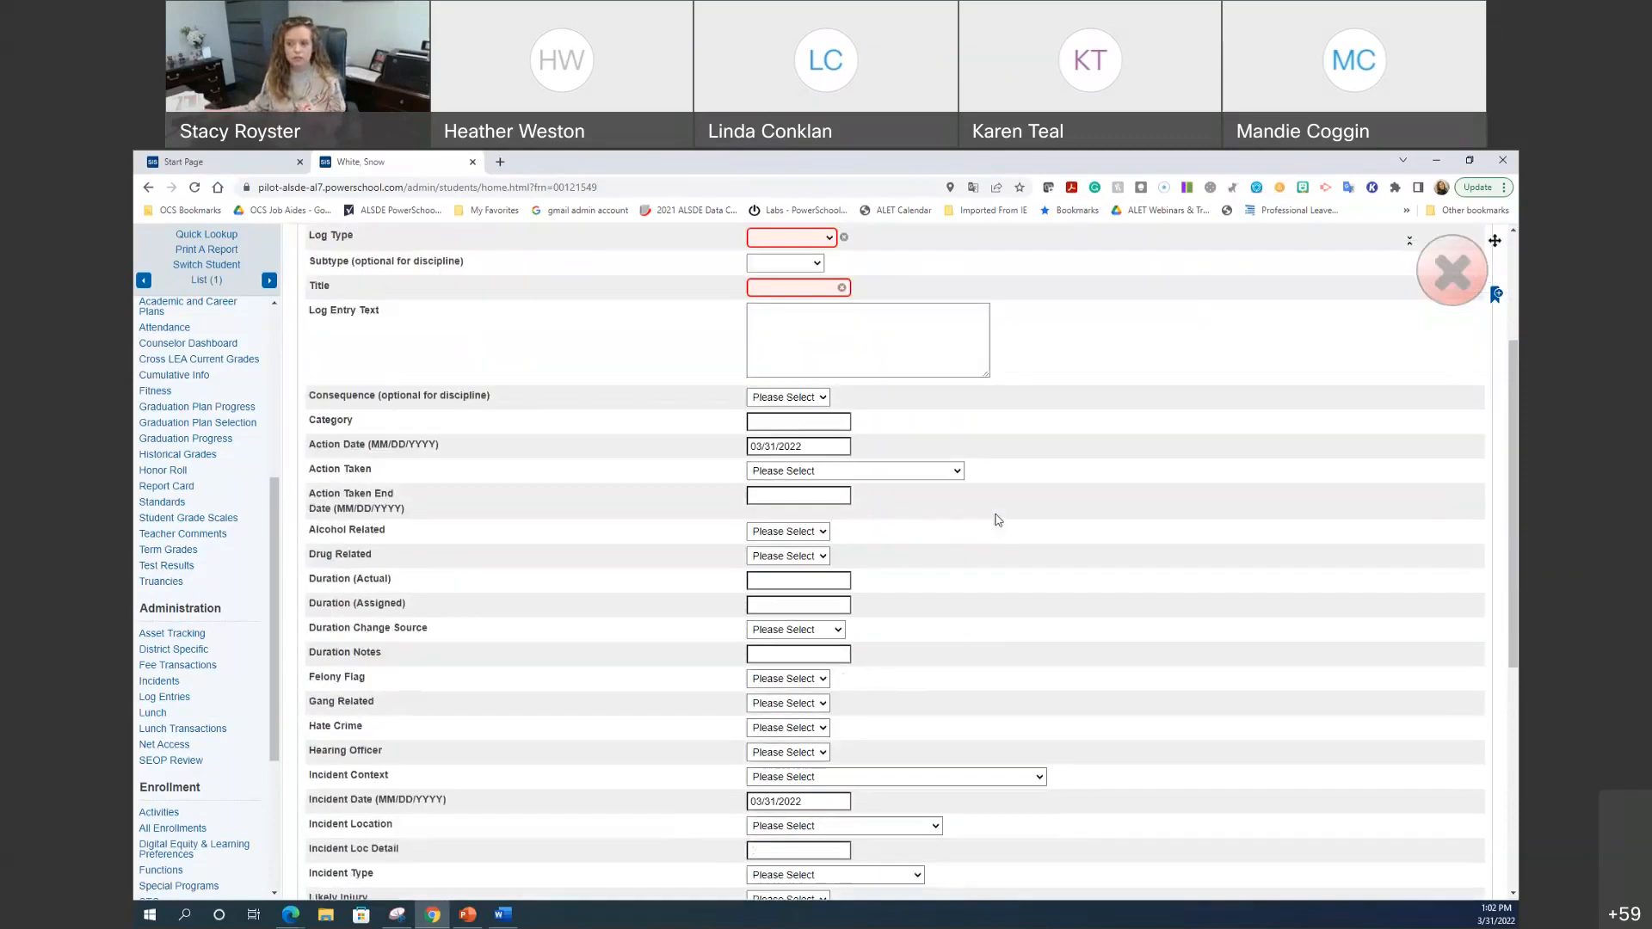
pyautogui.scroll(-1, 1049, 551)
pyautogui.scroll(-5, 1049, 551)
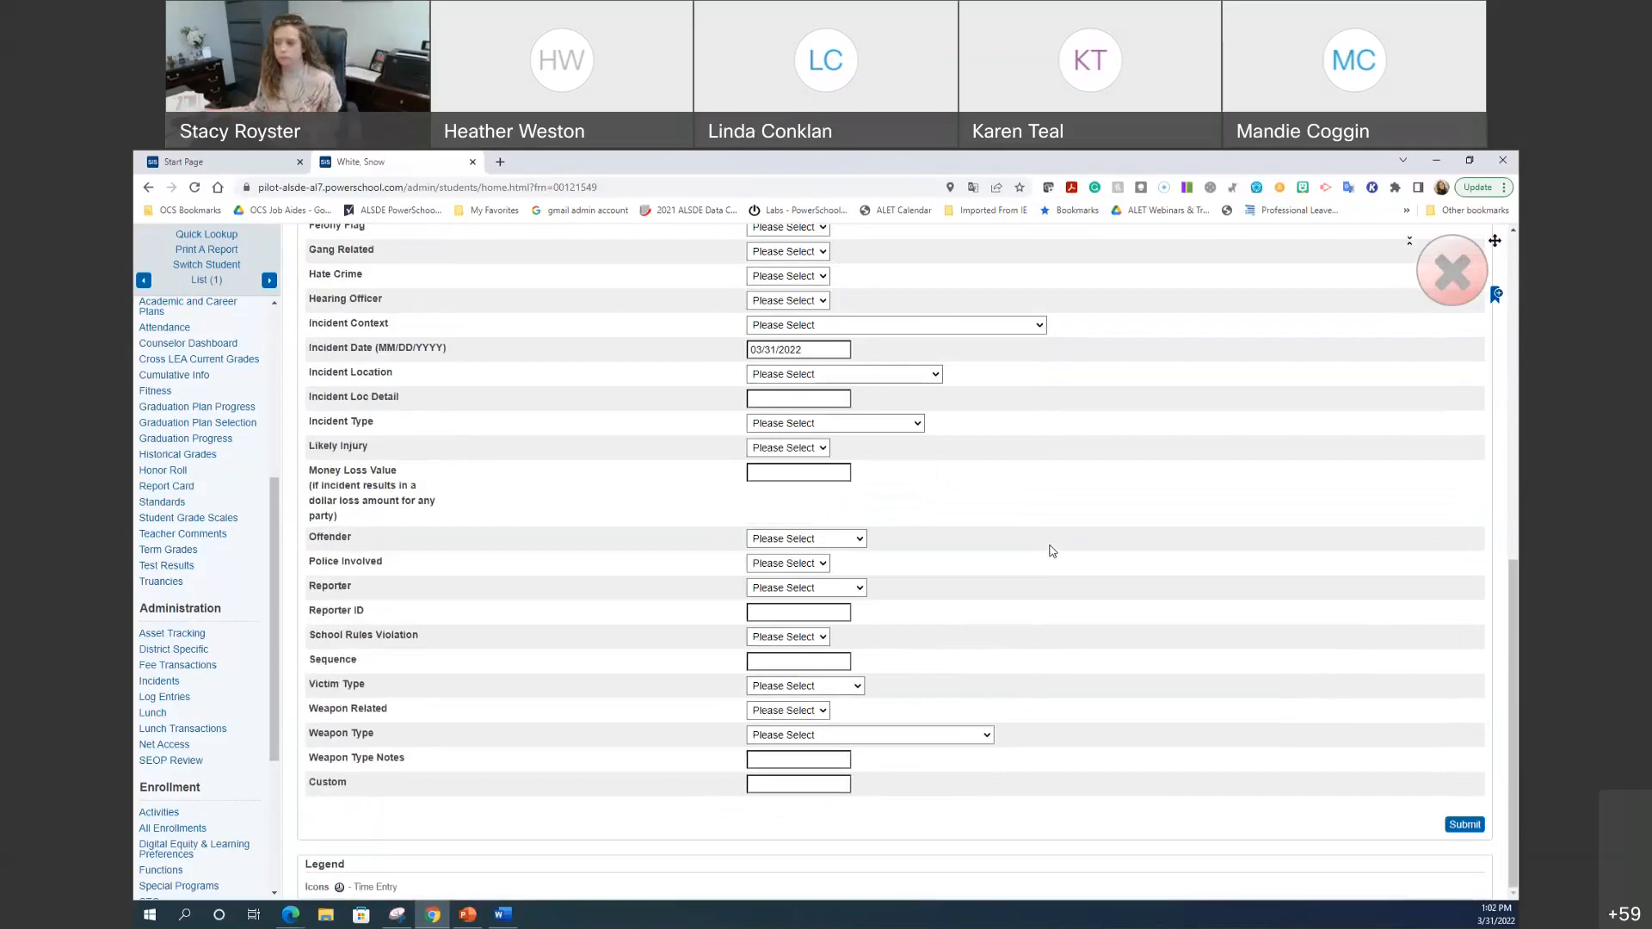
pyautogui.scroll(9, 1075, 618)
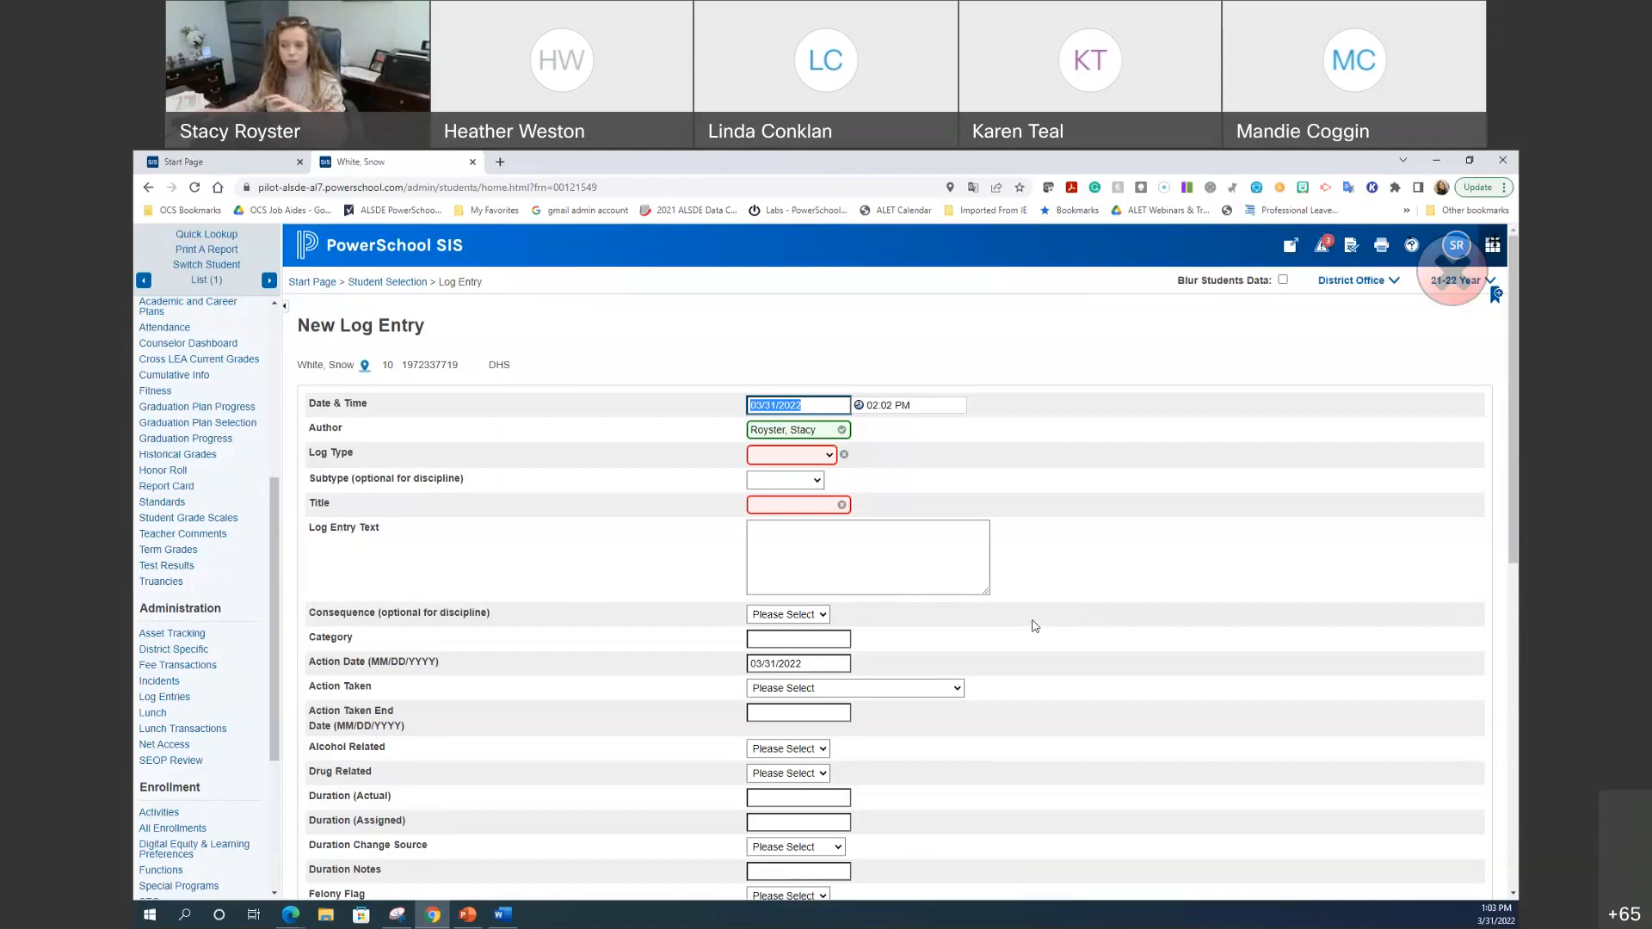
pyautogui.scroll(-2, 1036, 625)
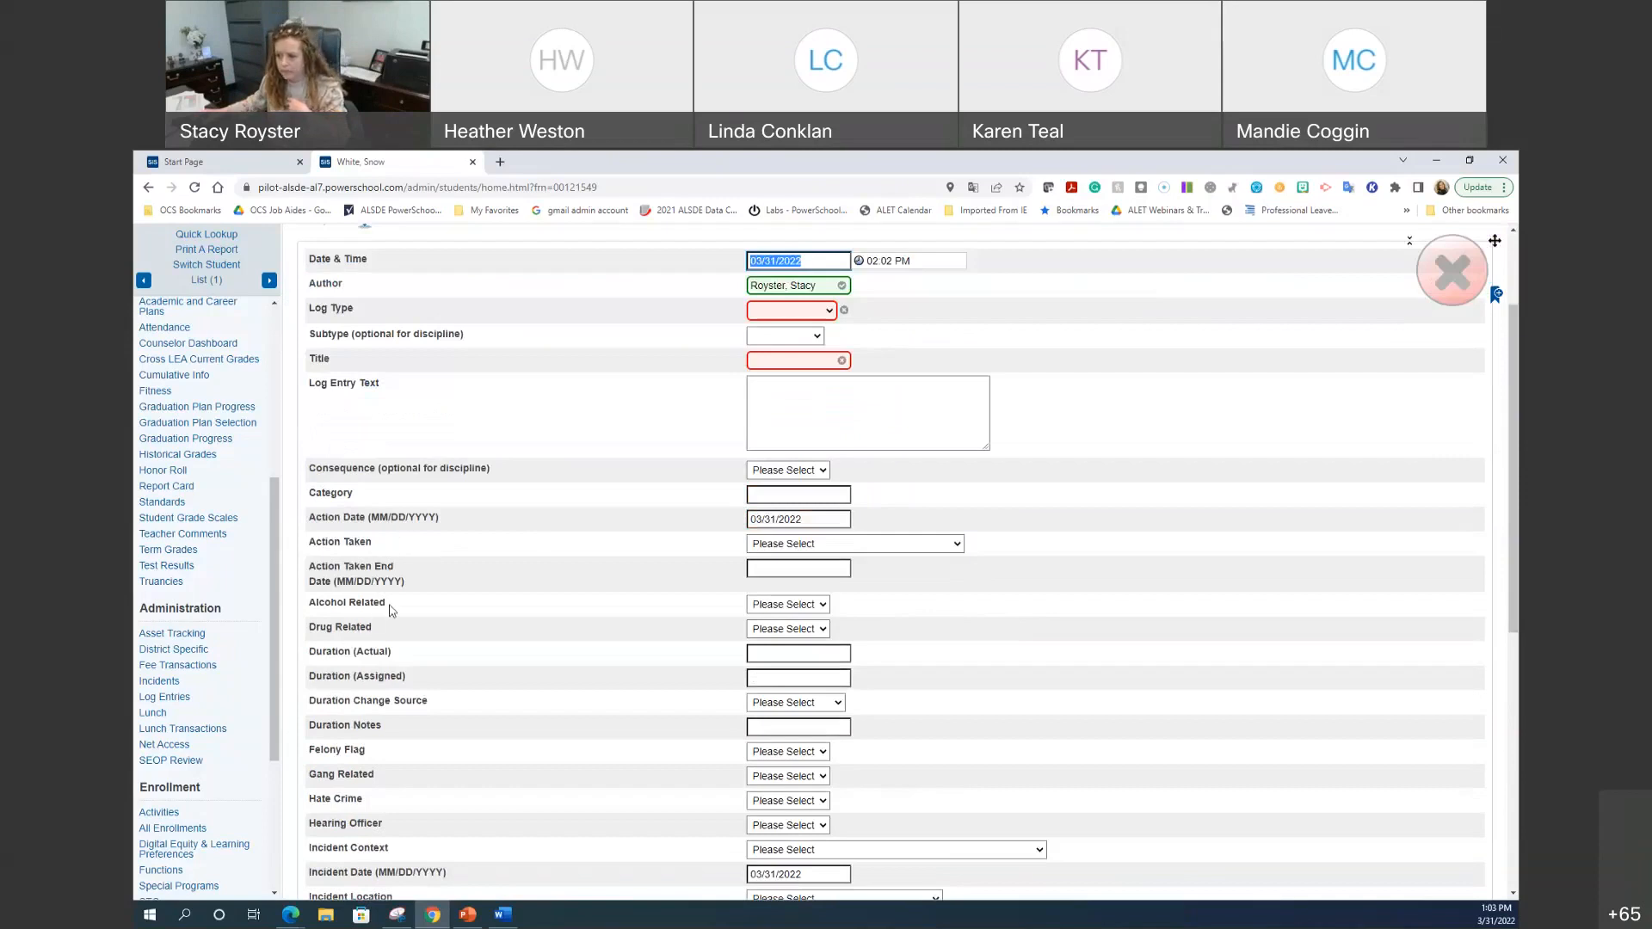
pyautogui.click(818, 606)
pyautogui.click(819, 606)
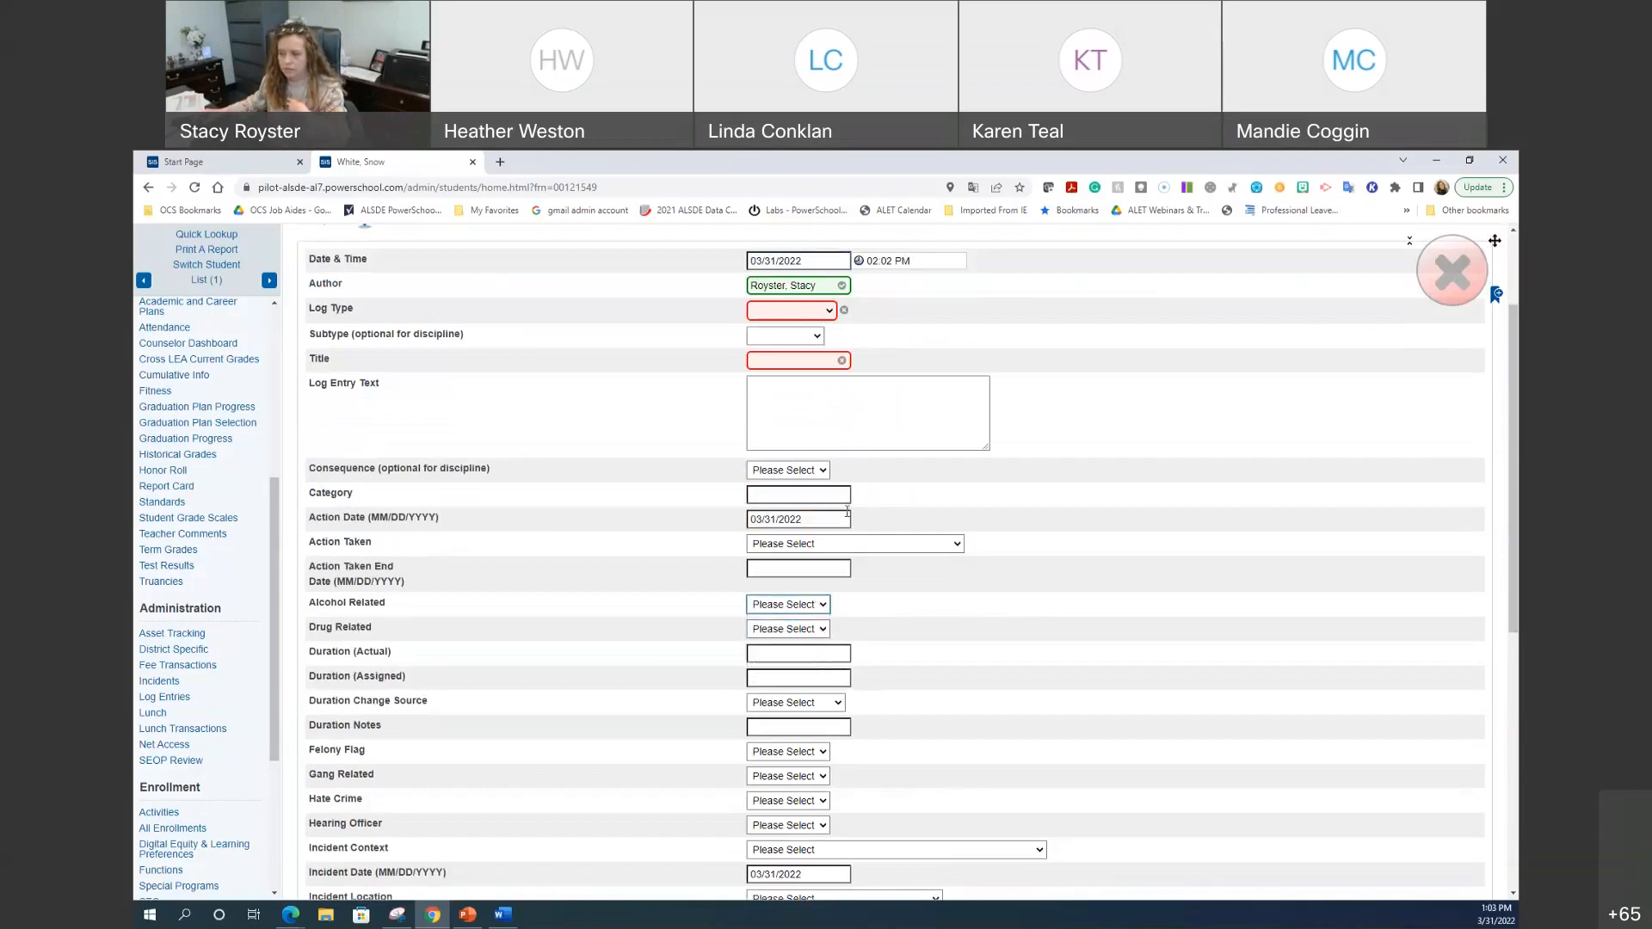
pyautogui.click(857, 548)
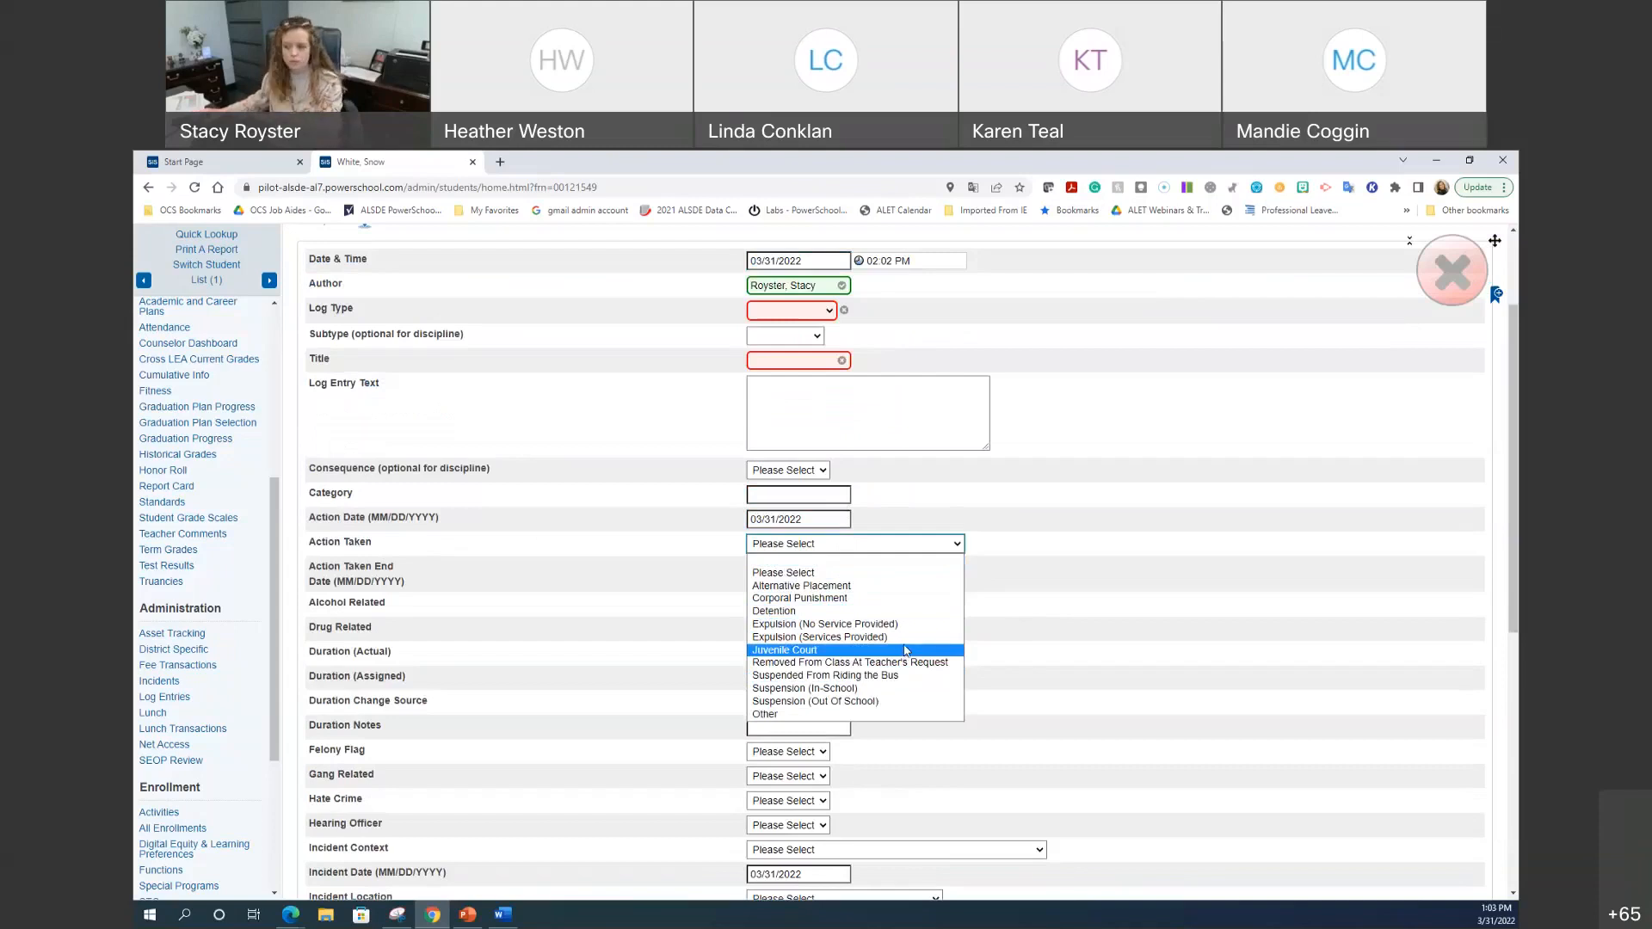
pyautogui.scroll(-3, 600, 690)
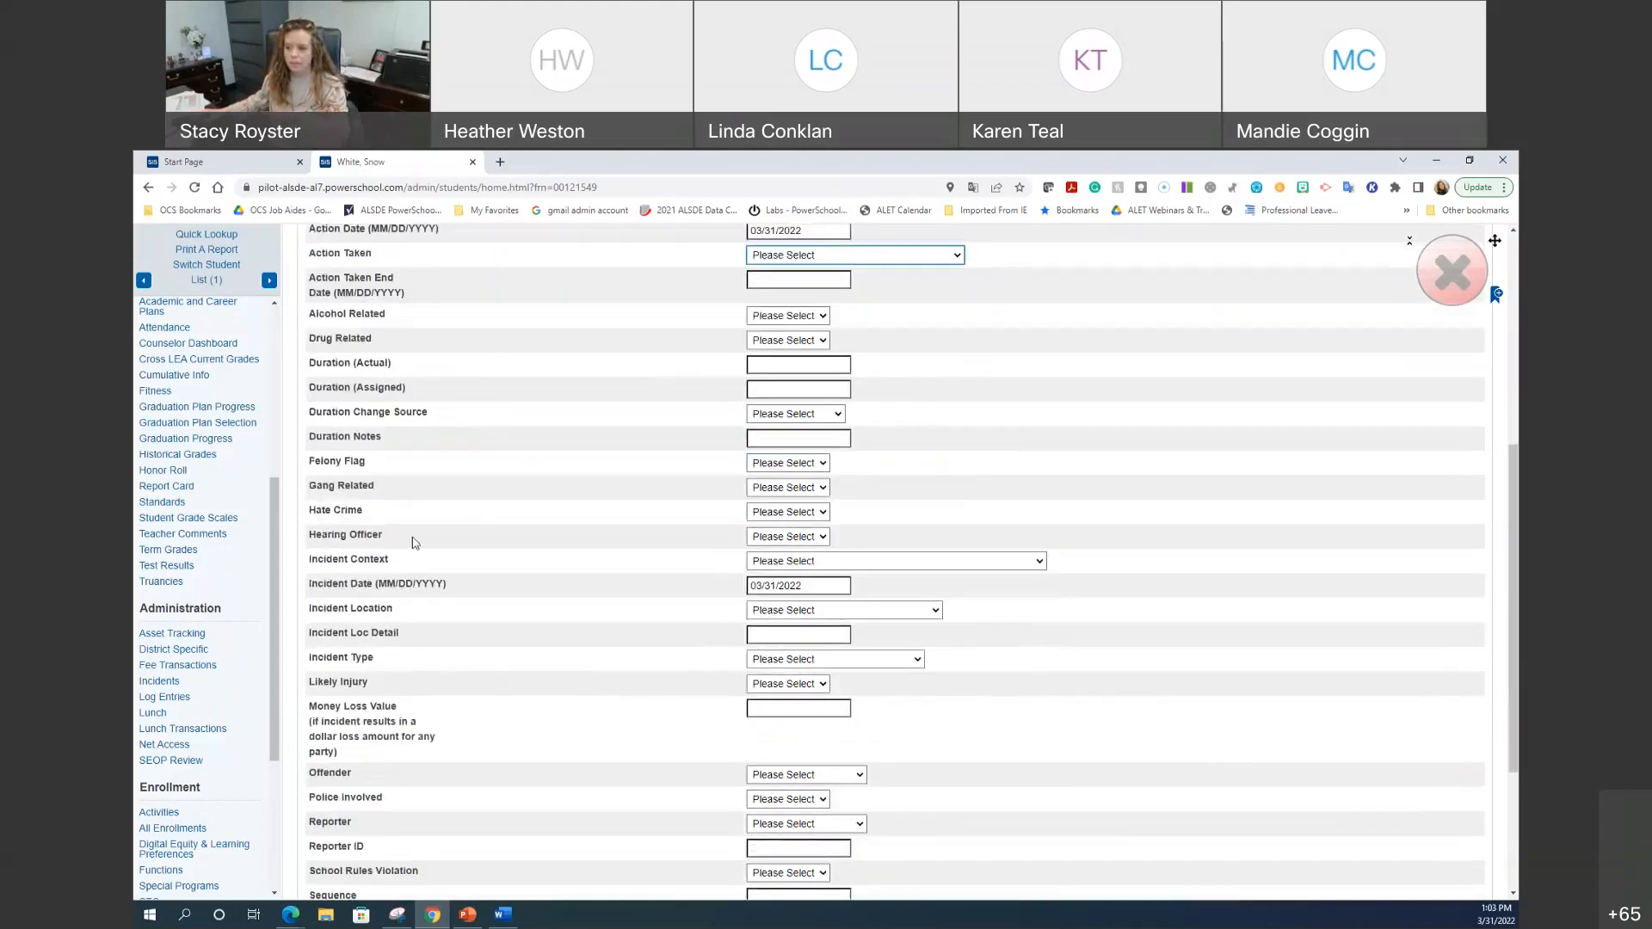
pyautogui.click(813, 610)
pyautogui.click(803, 625)
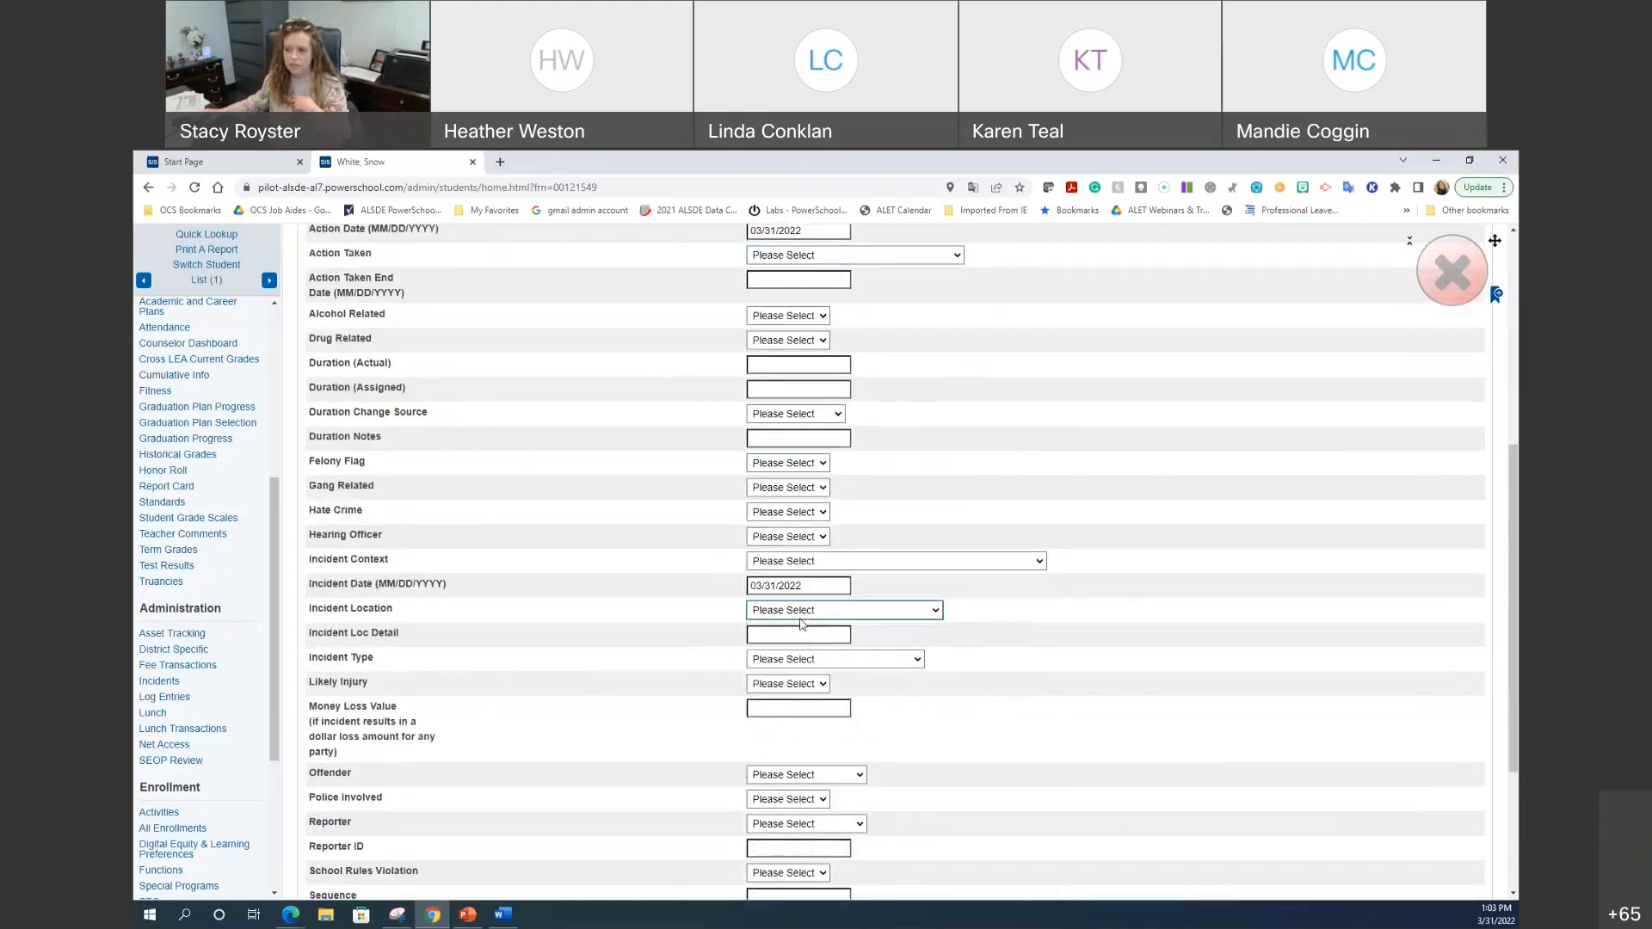
pyautogui.click(803, 660)
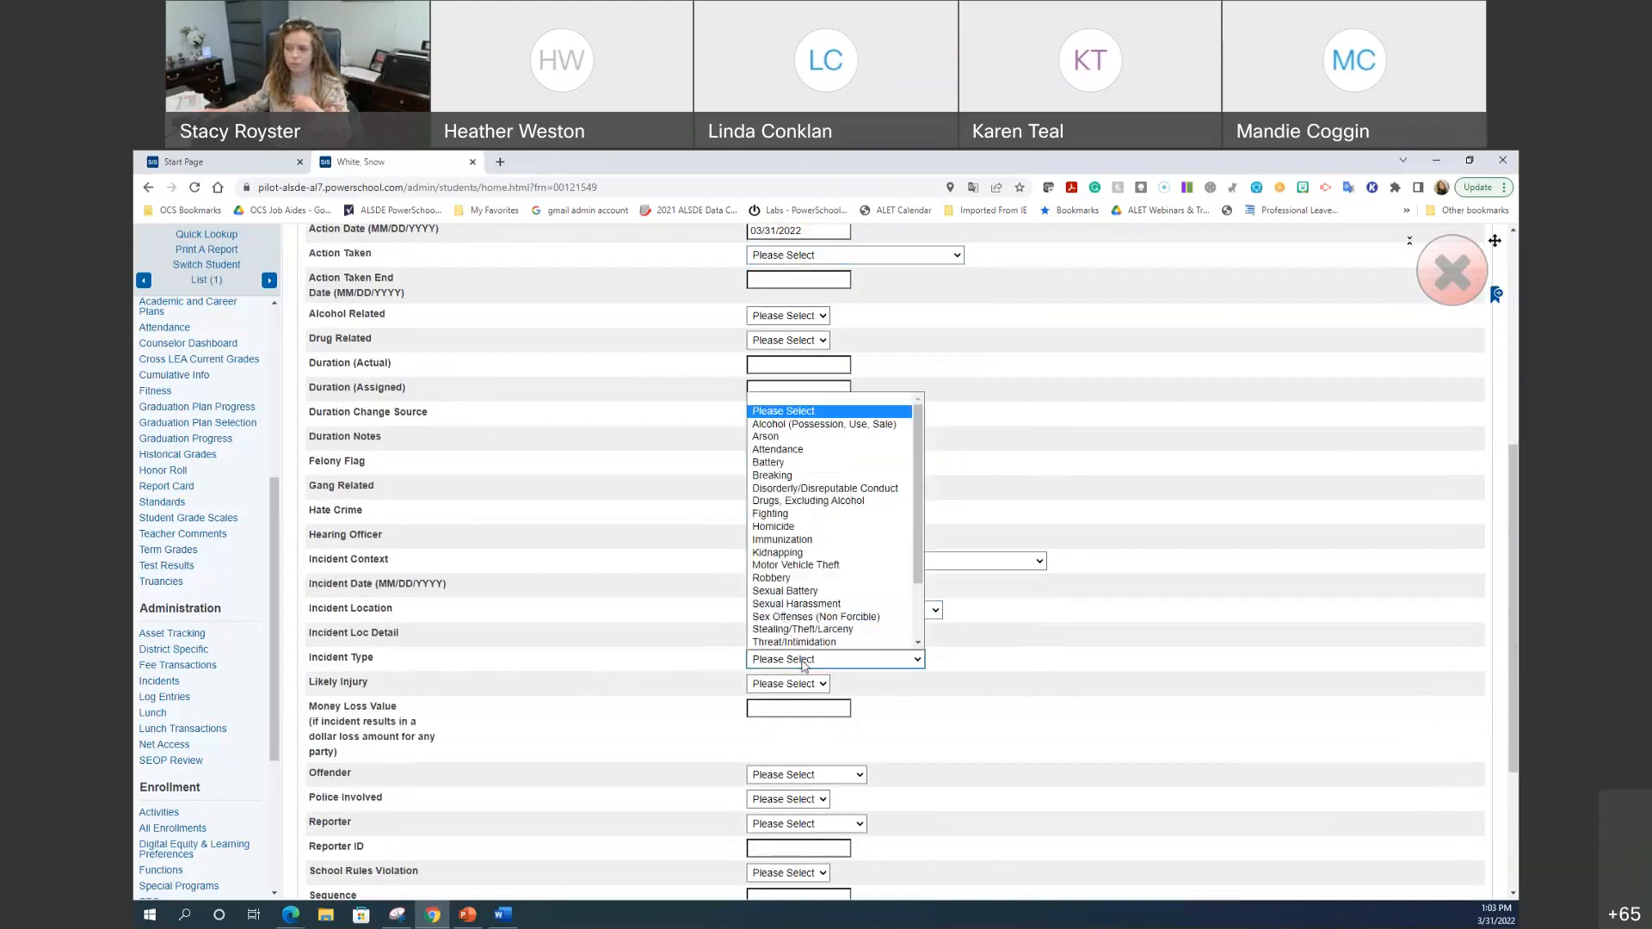
pyautogui.scroll(-1, 801, 578)
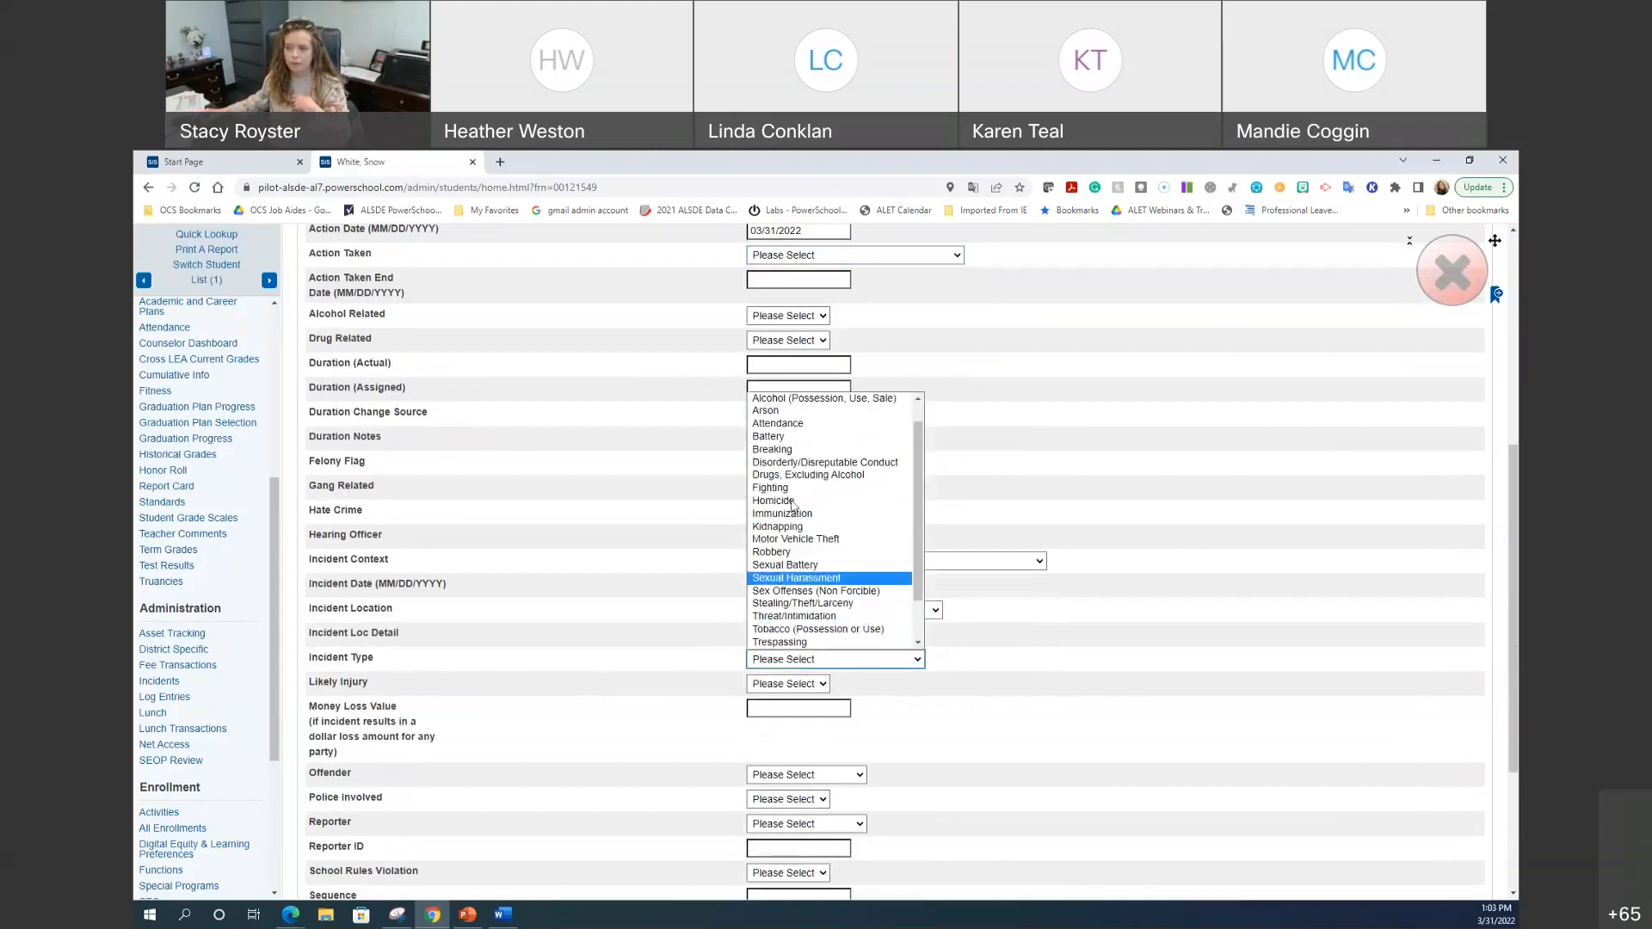
pyautogui.click(1181, 546)
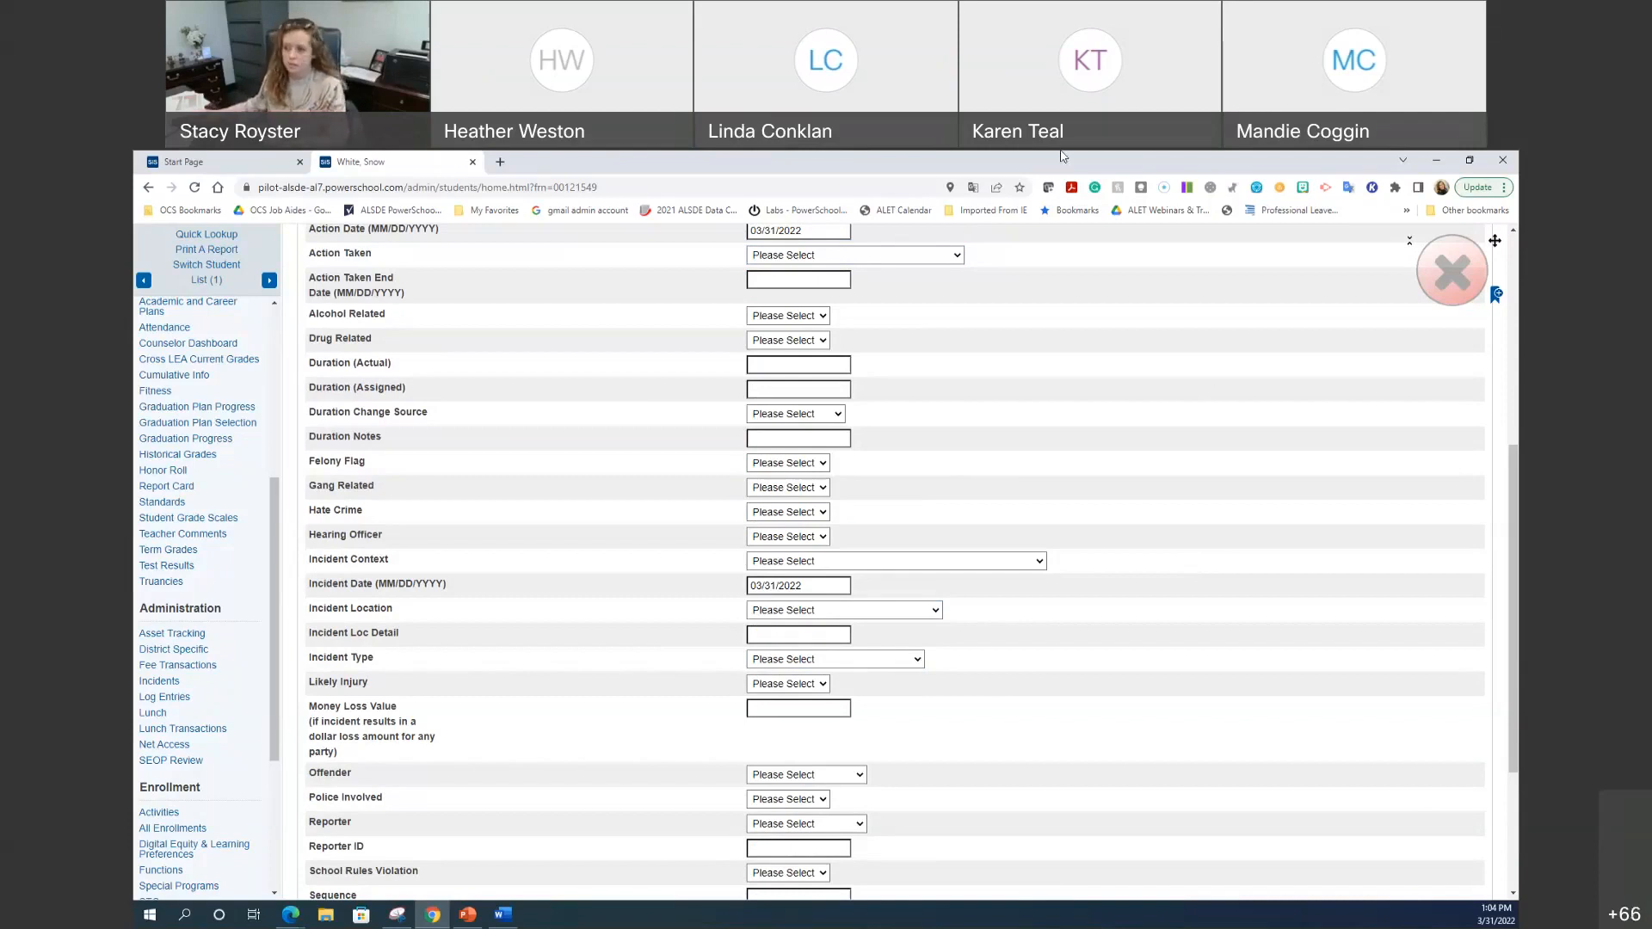
# Step: From the Start Page, open the second student's record and view their two log entries
pyautogui.click(236, 164)
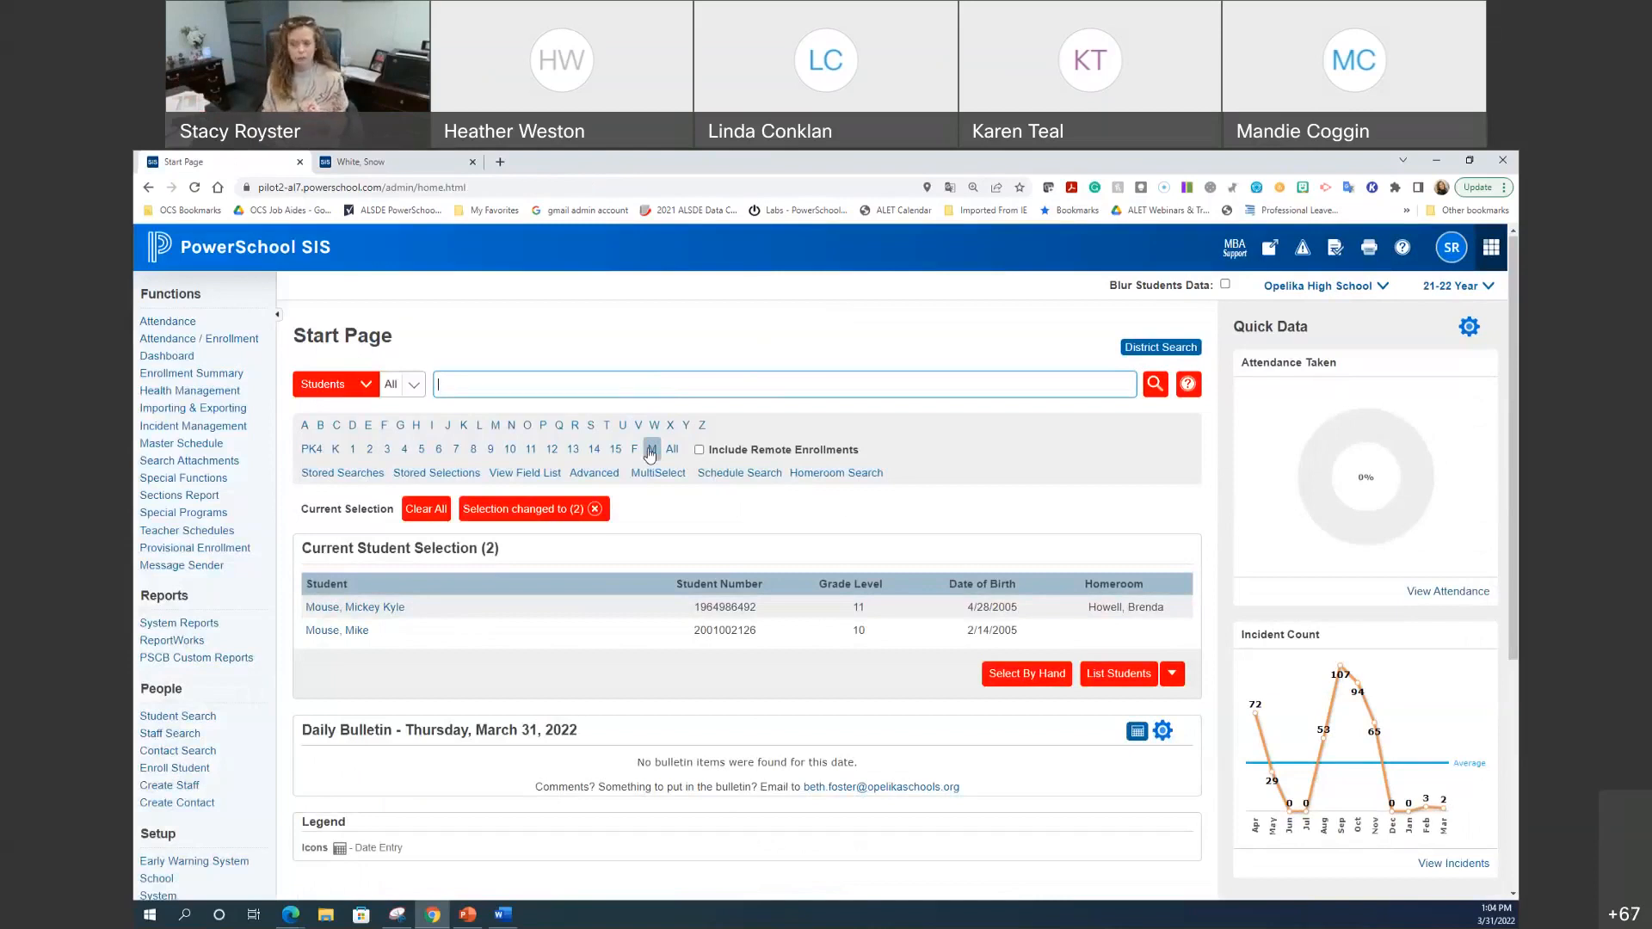
pyautogui.click(363, 608)
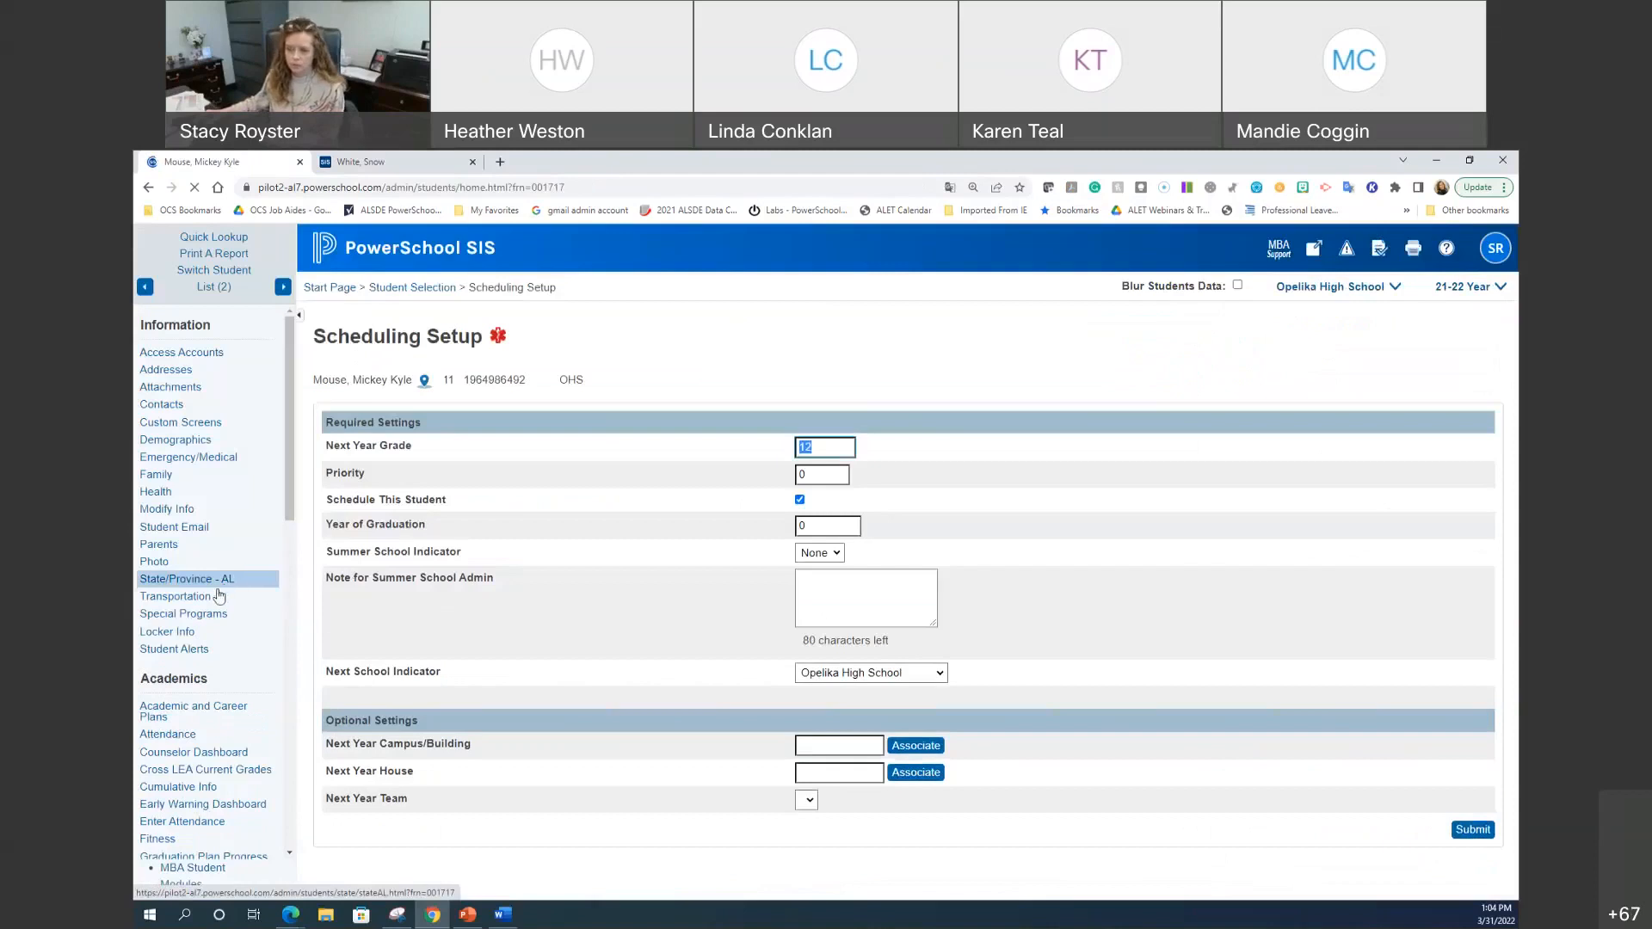
pyautogui.scroll(-3, 219, 593)
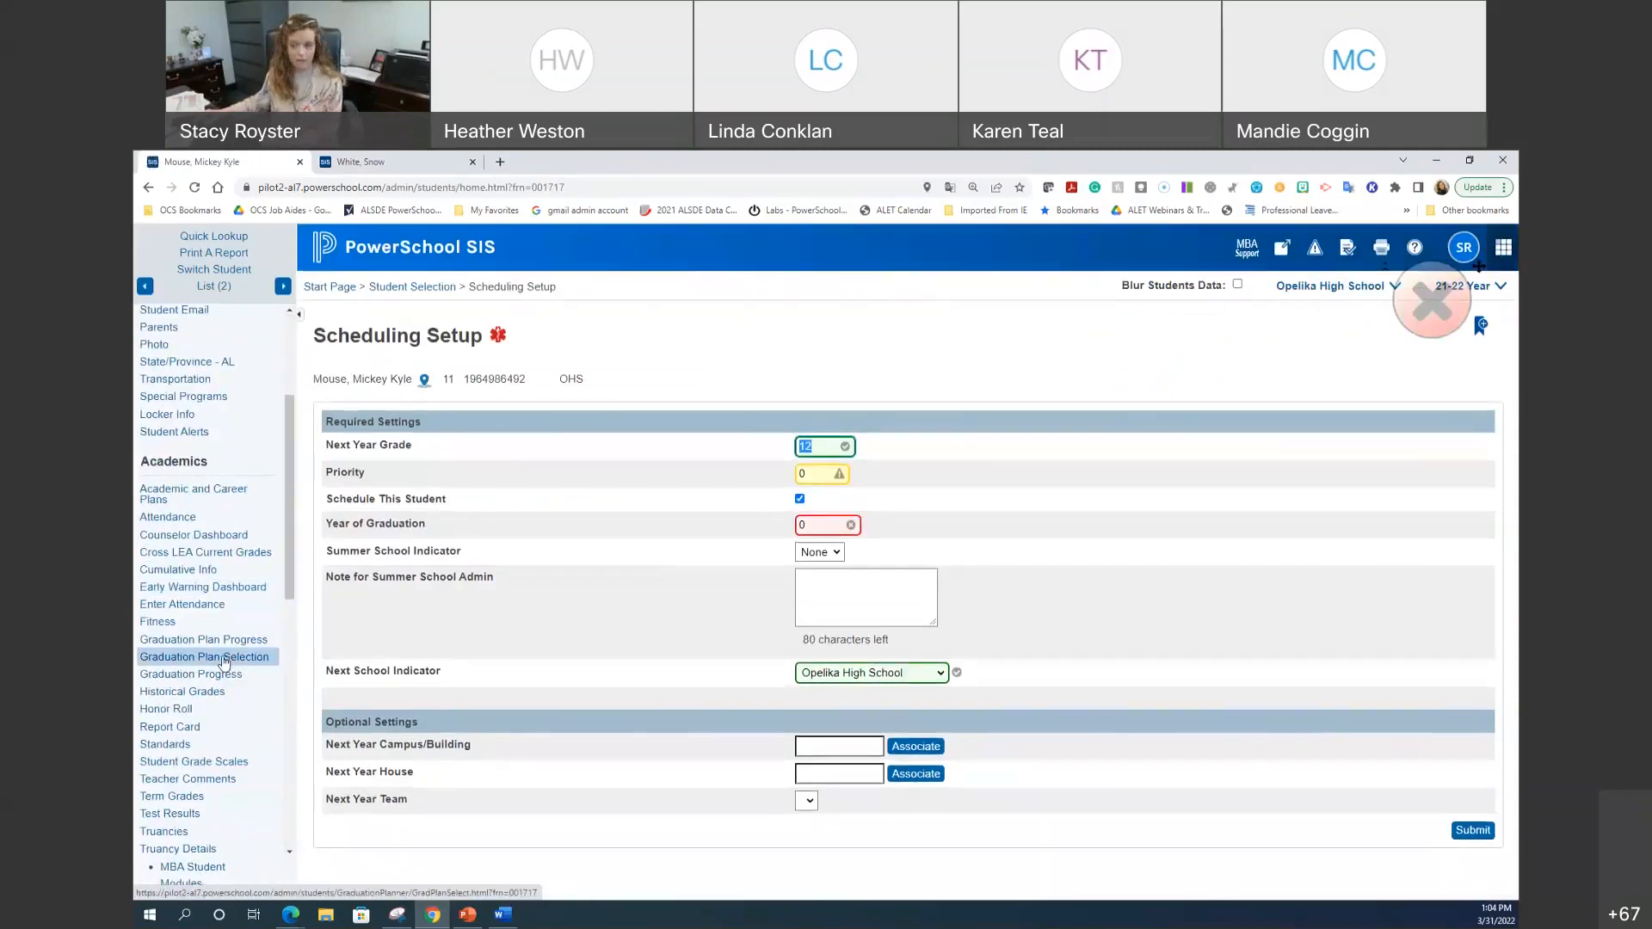
pyautogui.scroll(-2, 224, 662)
pyautogui.scroll(-1, 224, 662)
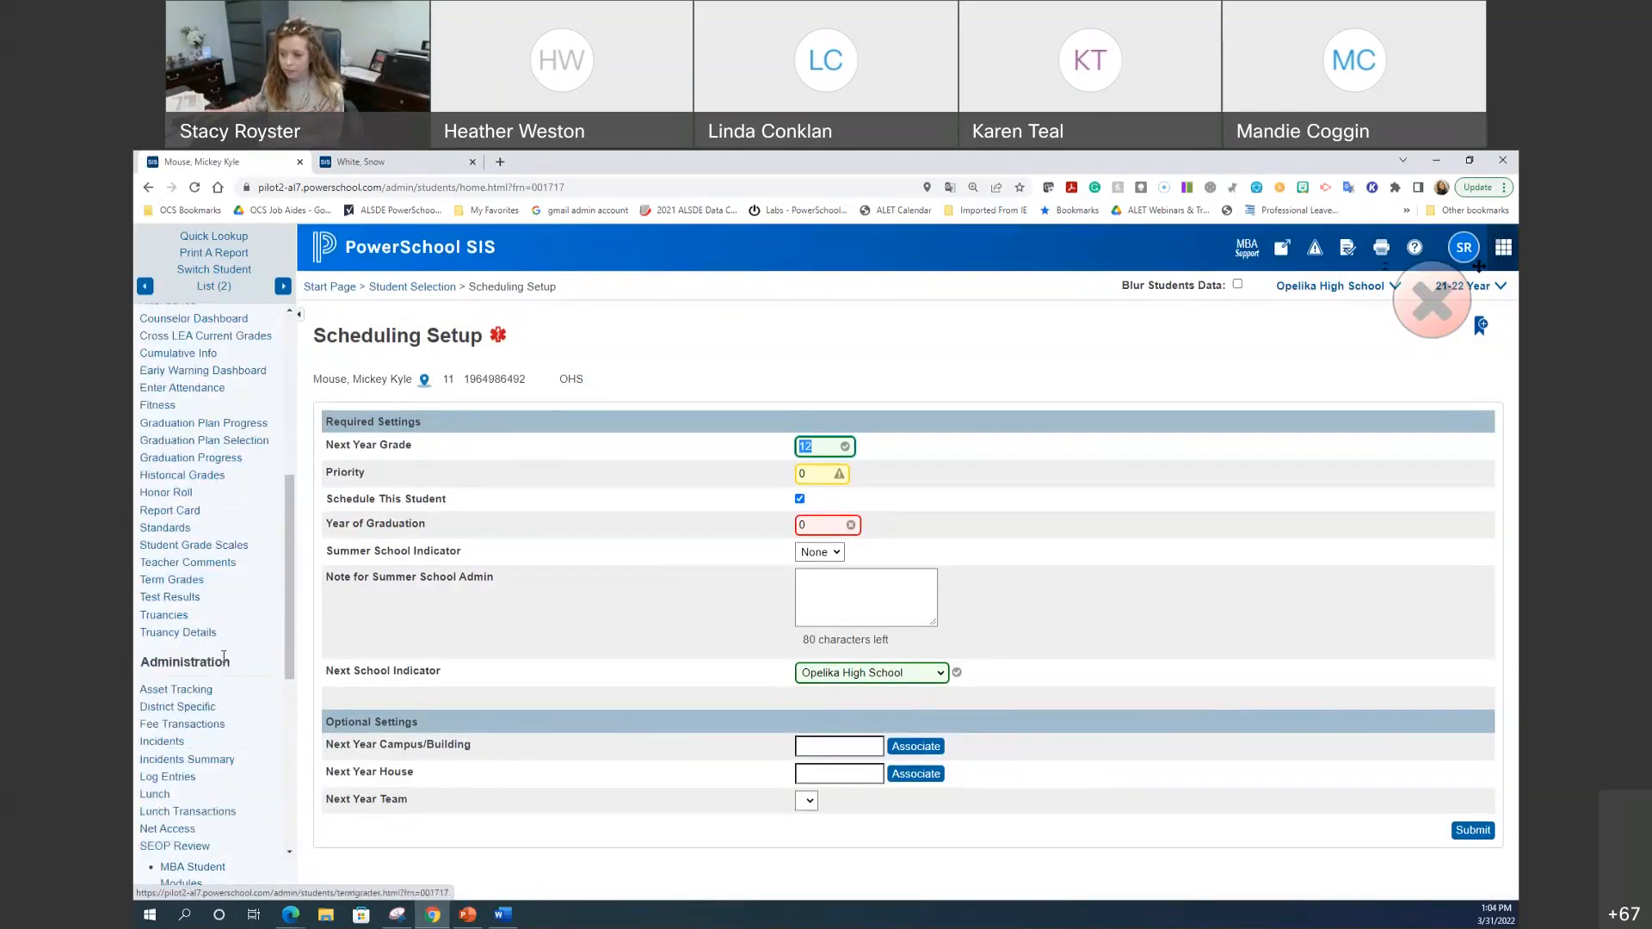
pyautogui.scroll(-1, 223, 659)
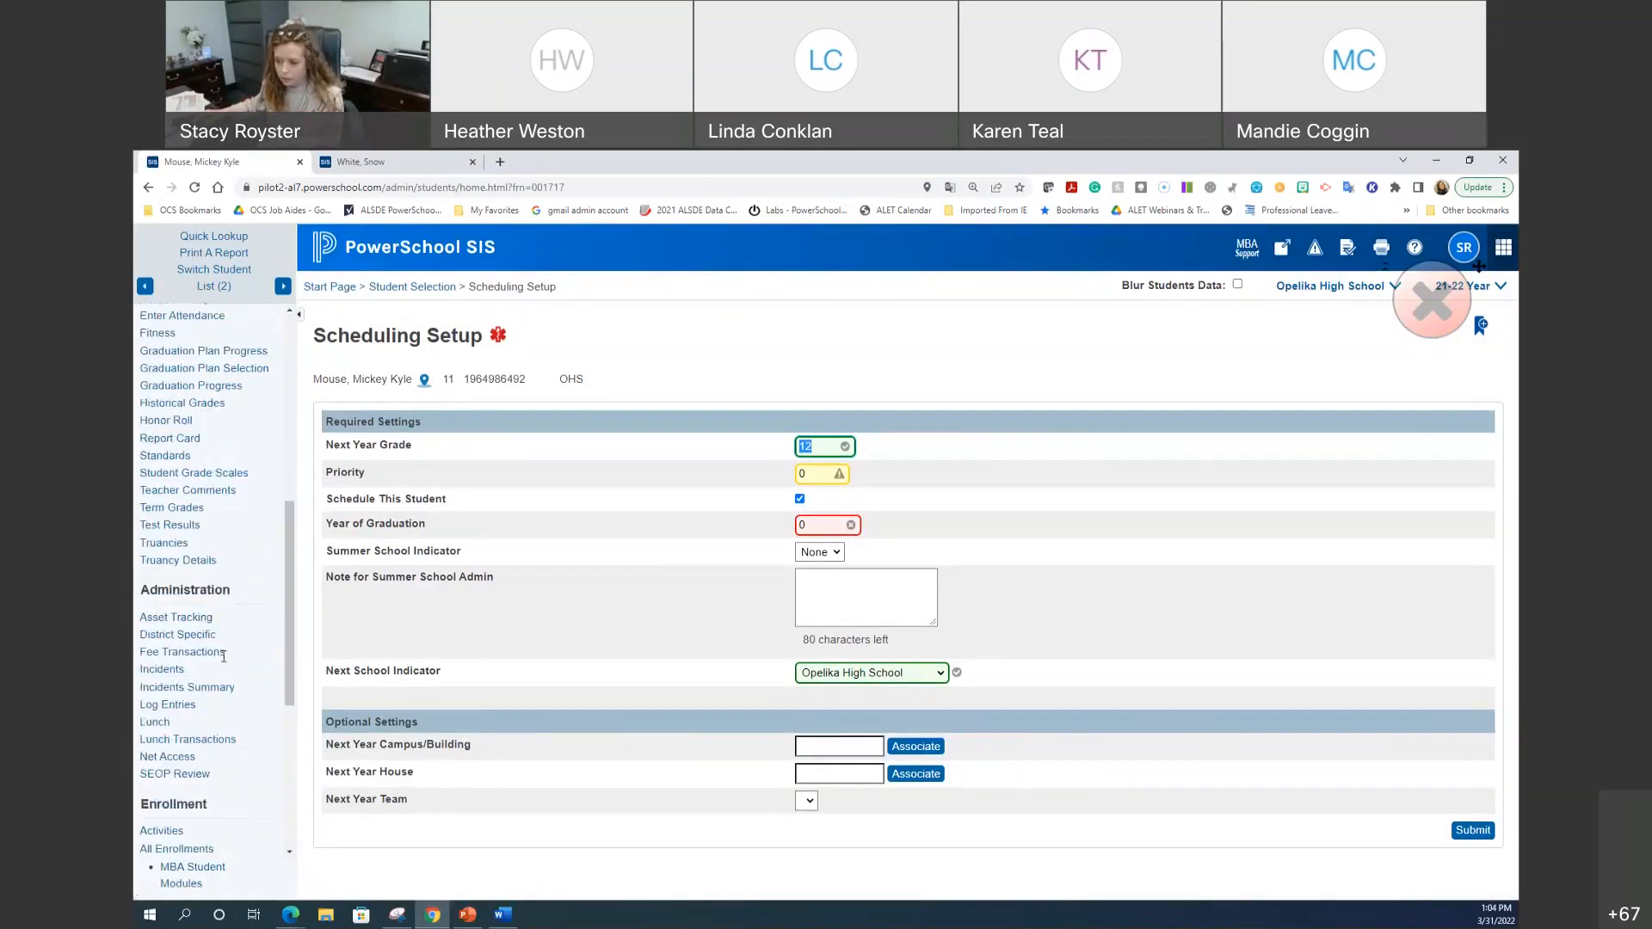
pyautogui.click(183, 706)
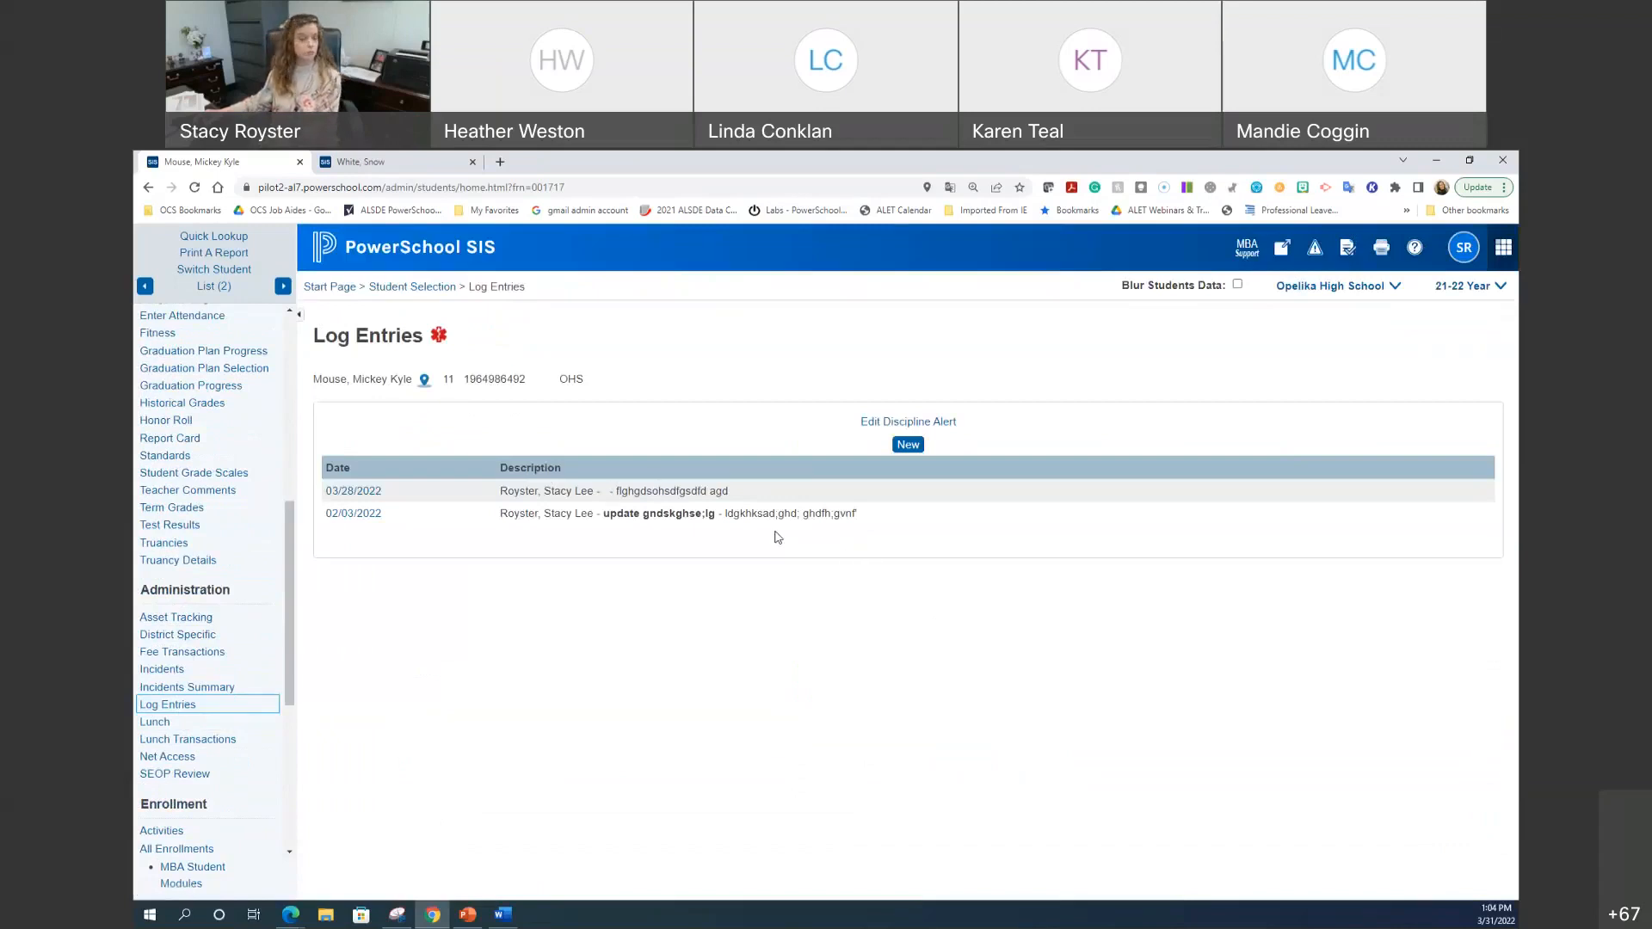
# Step: Open a blank New Log Entry form for the second student
pyautogui.click(909, 445)
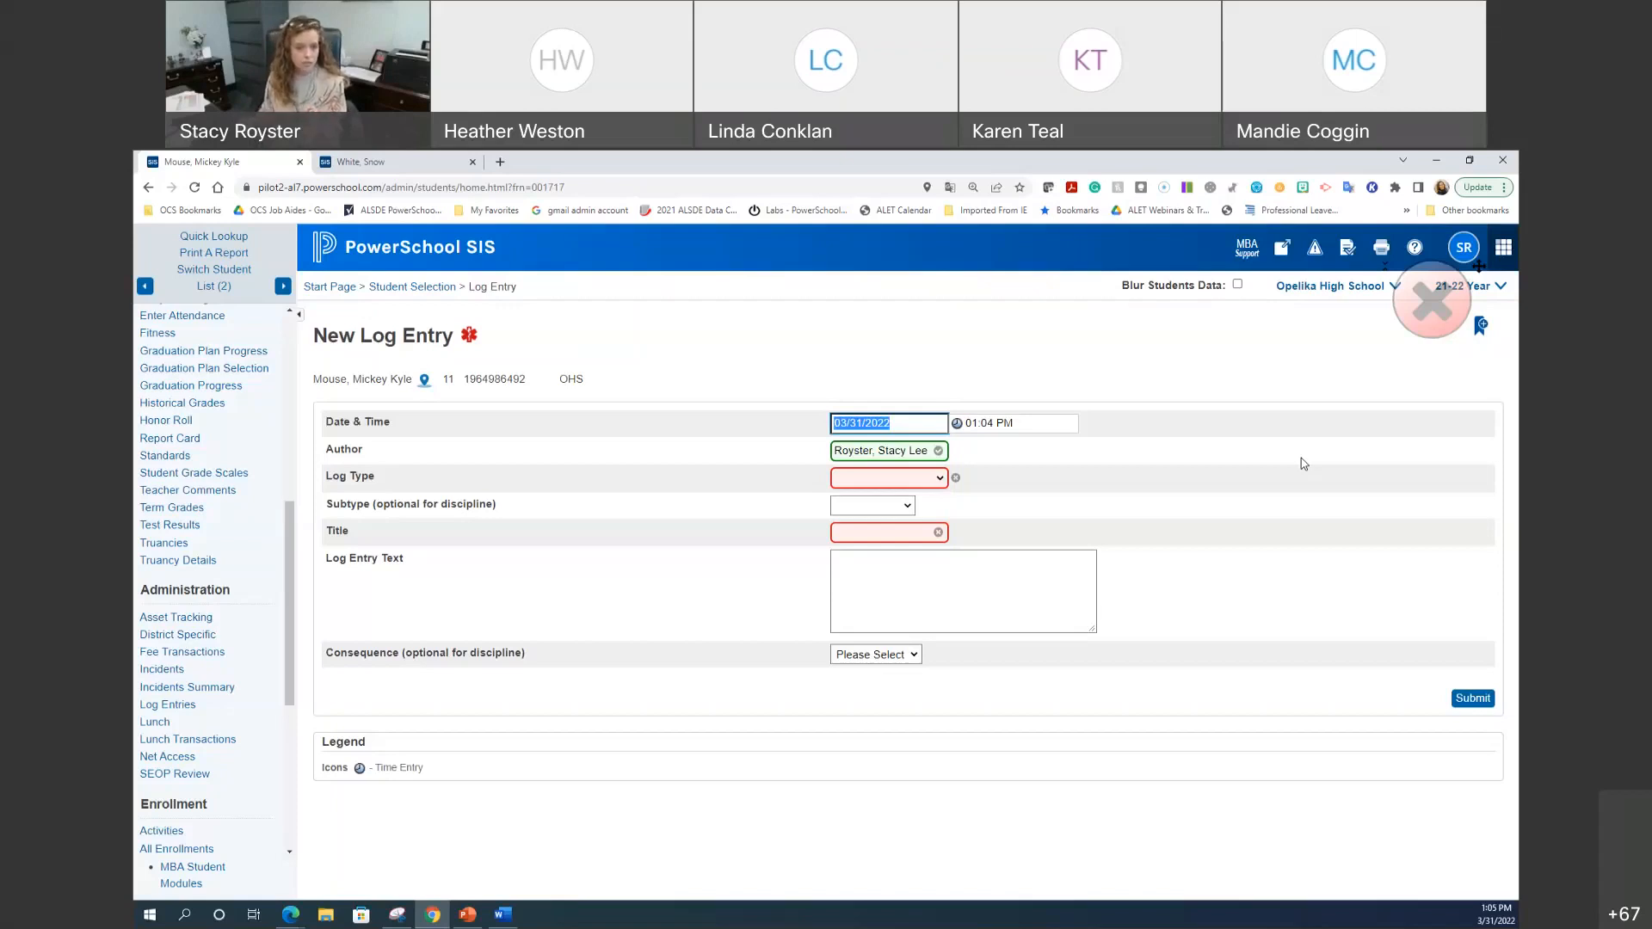
# Step: Clear the entry date, review the Log Type options, and open the Start Page in a new tab
pyautogui.press('BackSpace')
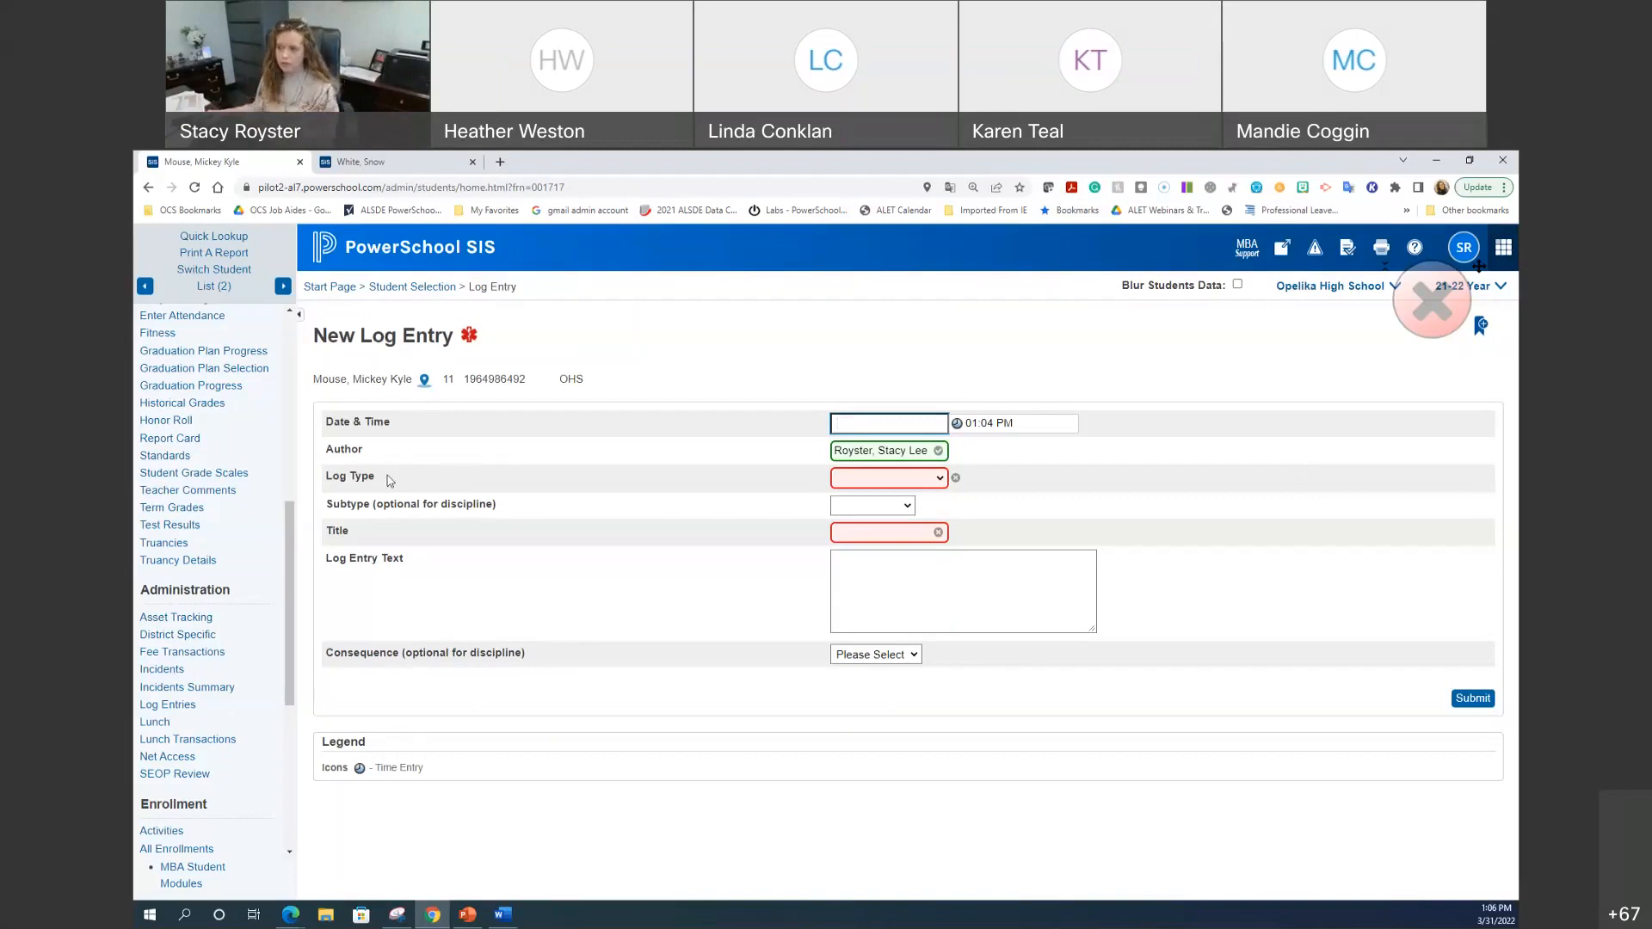
pyautogui.click(903, 484)
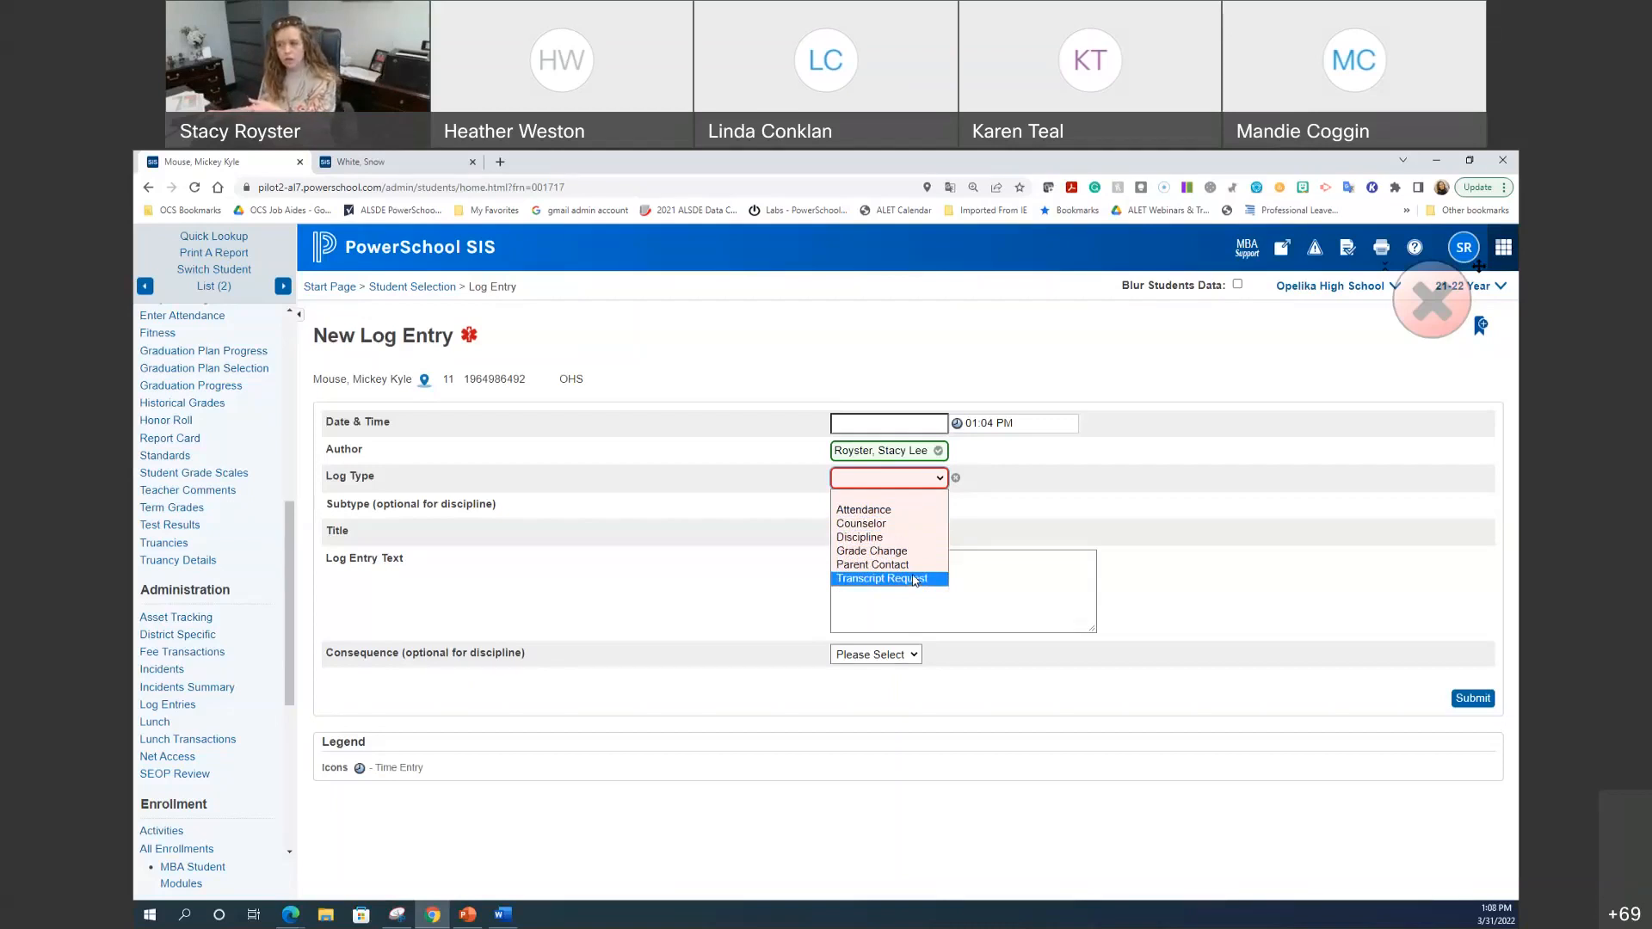
pyautogui.rightClick(403, 259)
pyautogui.click(452, 262)
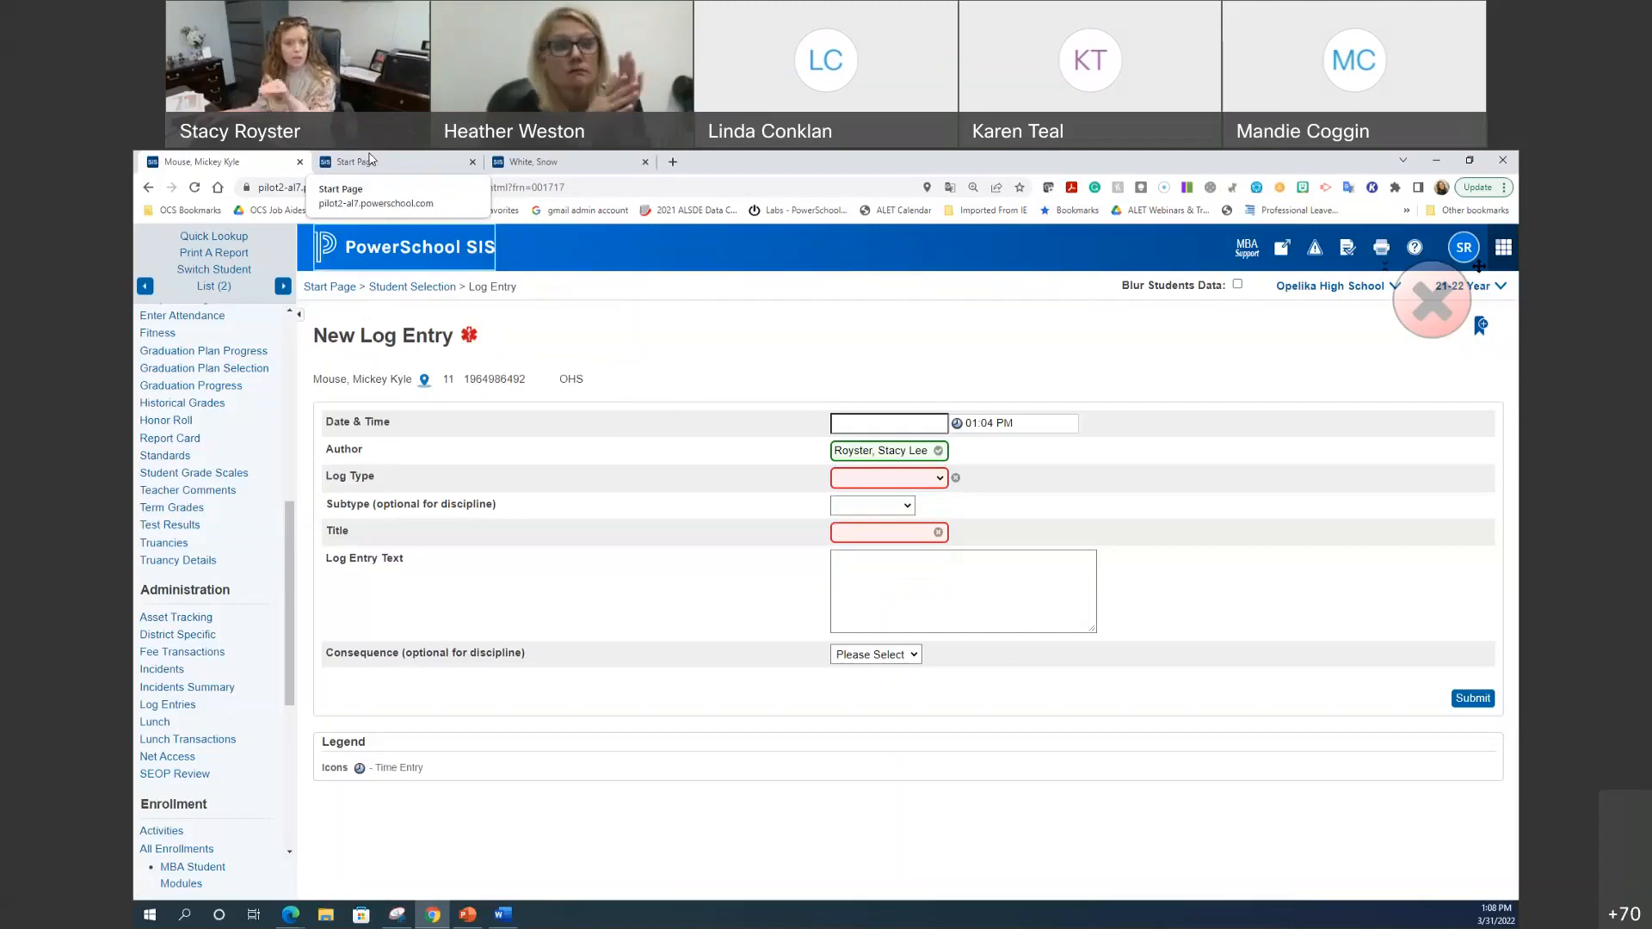
# Step: In the new tab, go through System Administrator to the security Groups list and open Counselor
pyautogui.click(370, 161)
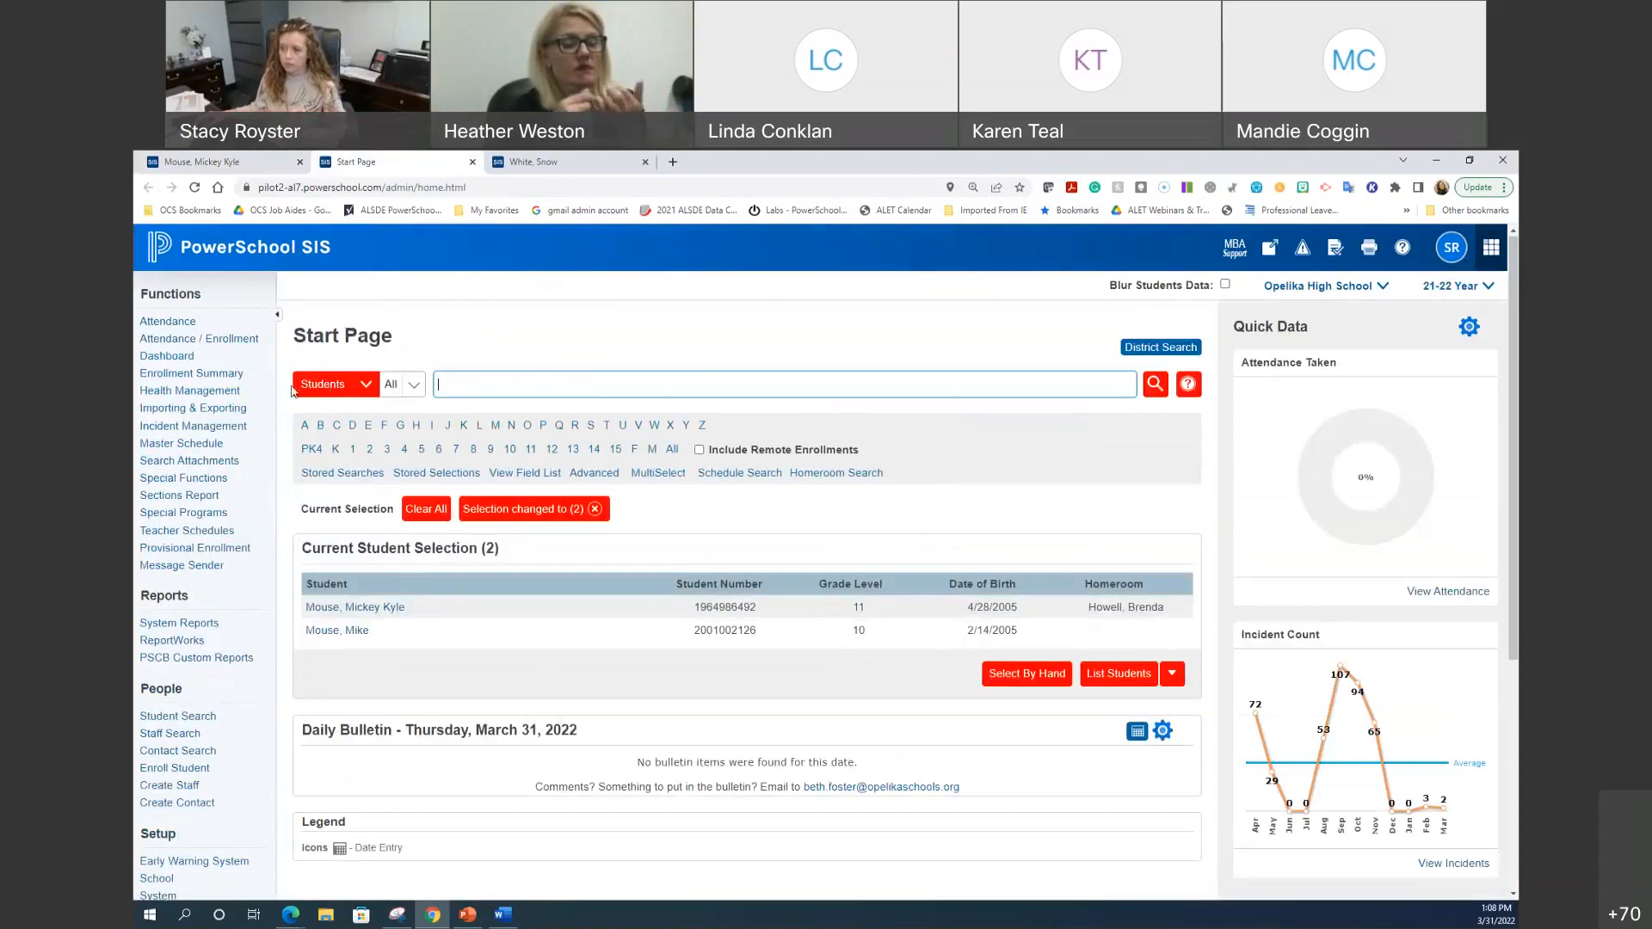
pyautogui.scroll(-2, 191, 555)
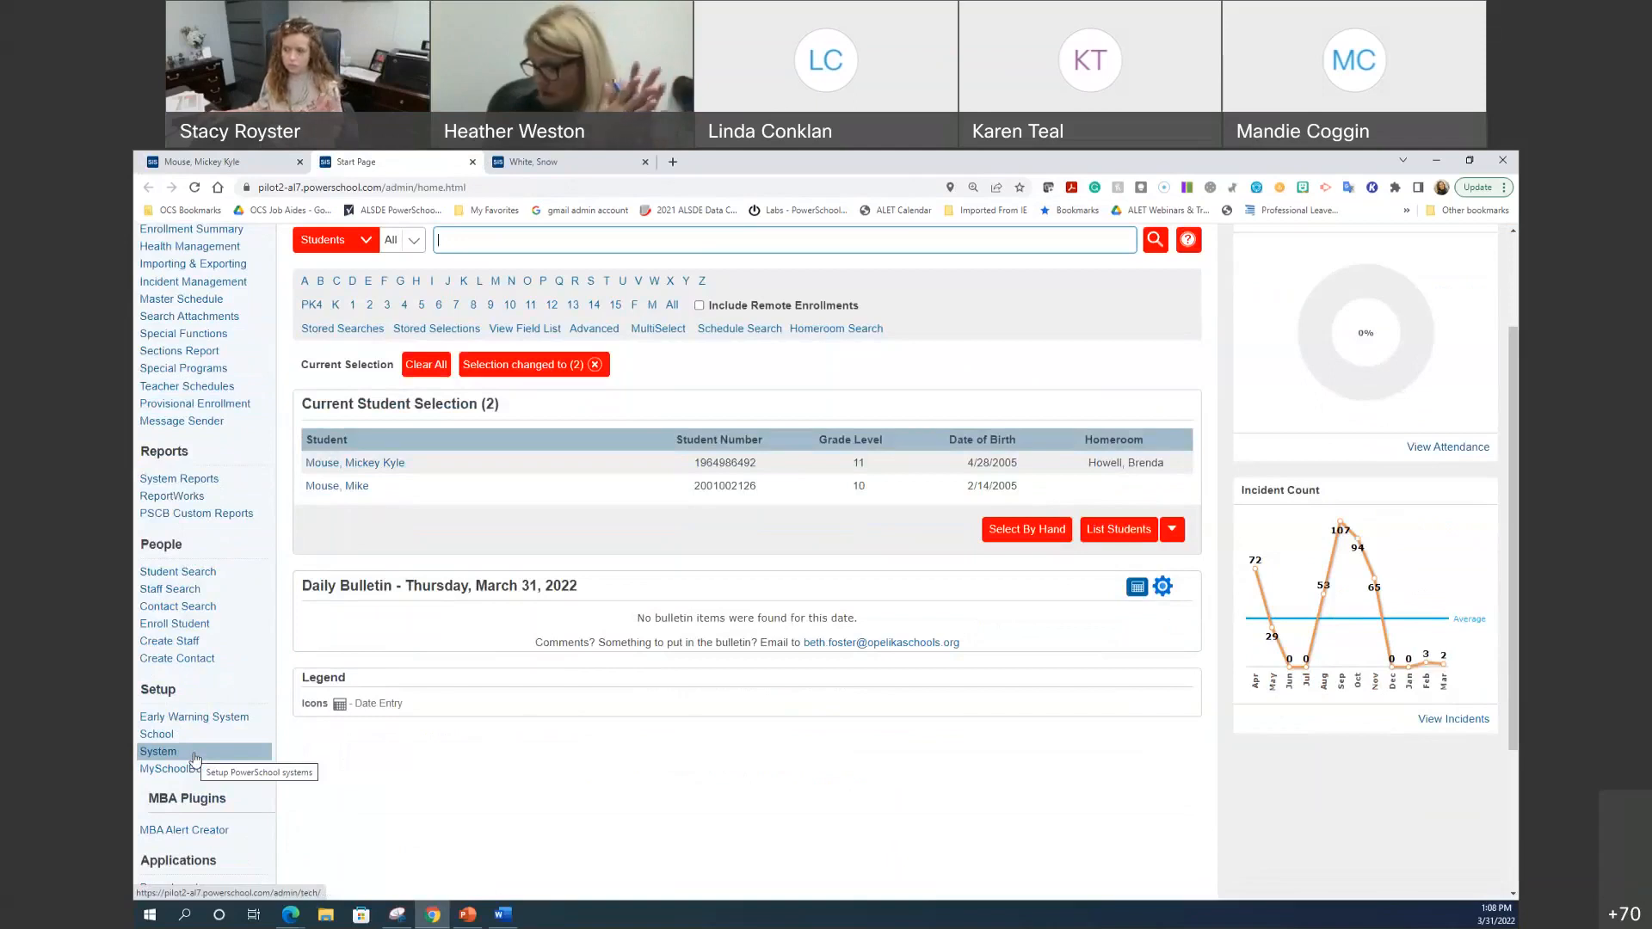
pyautogui.click(194, 752)
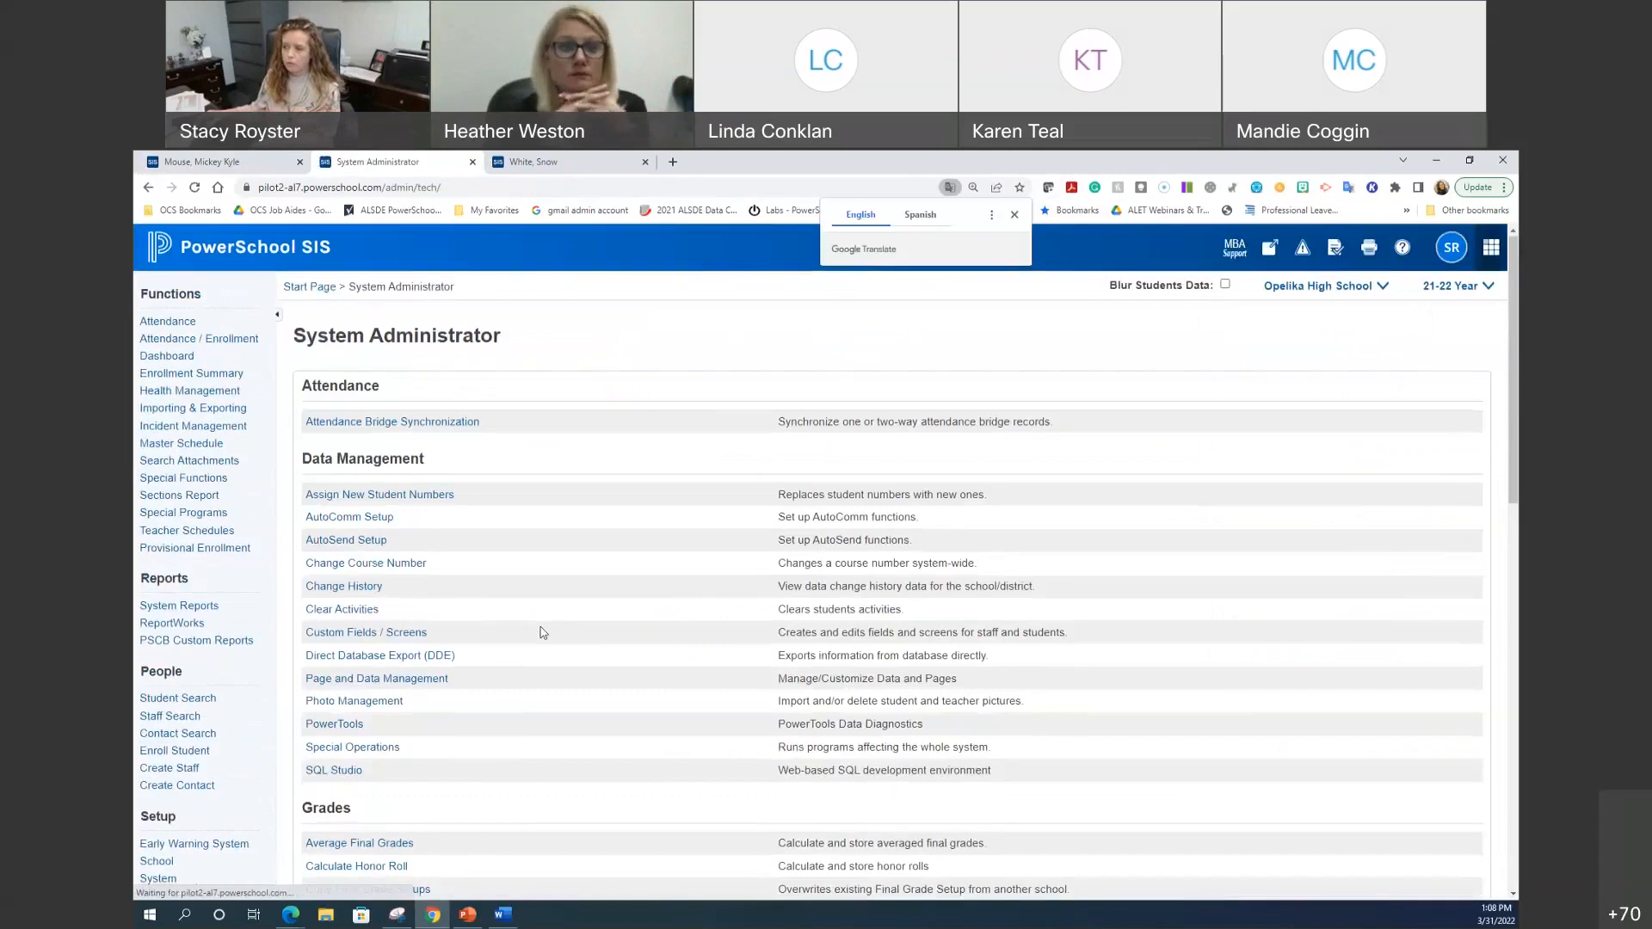
pyautogui.scroll(-2, 543, 633)
pyautogui.scroll(-3, 542, 634)
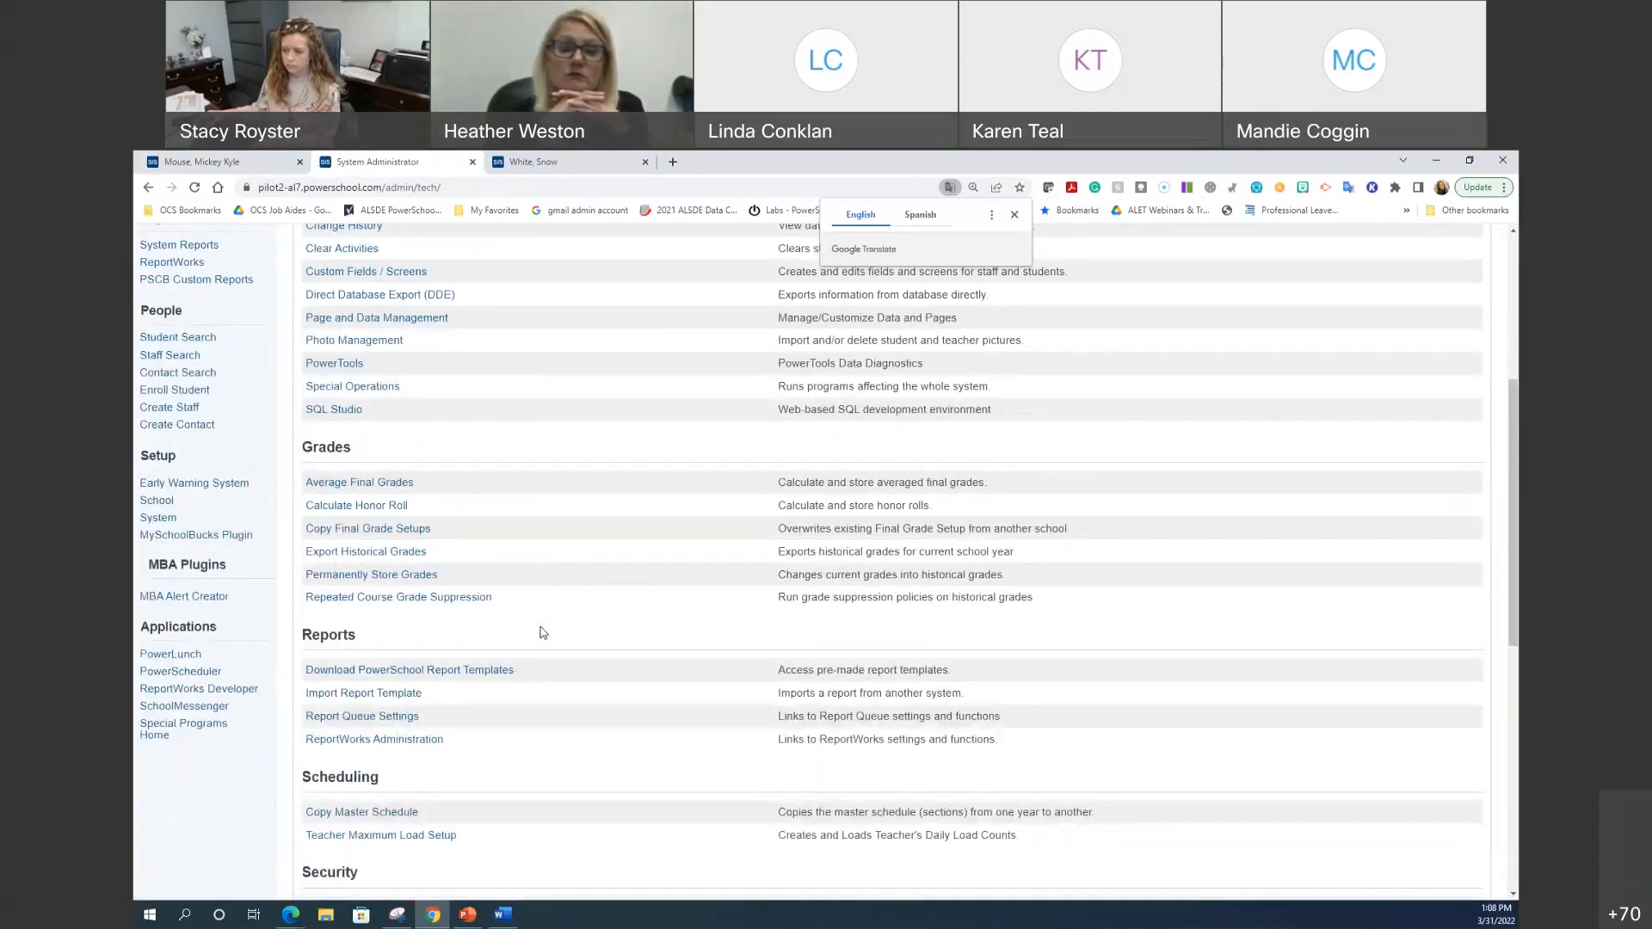
pyautogui.scroll(-2, 542, 634)
pyautogui.scroll(-3, 542, 634)
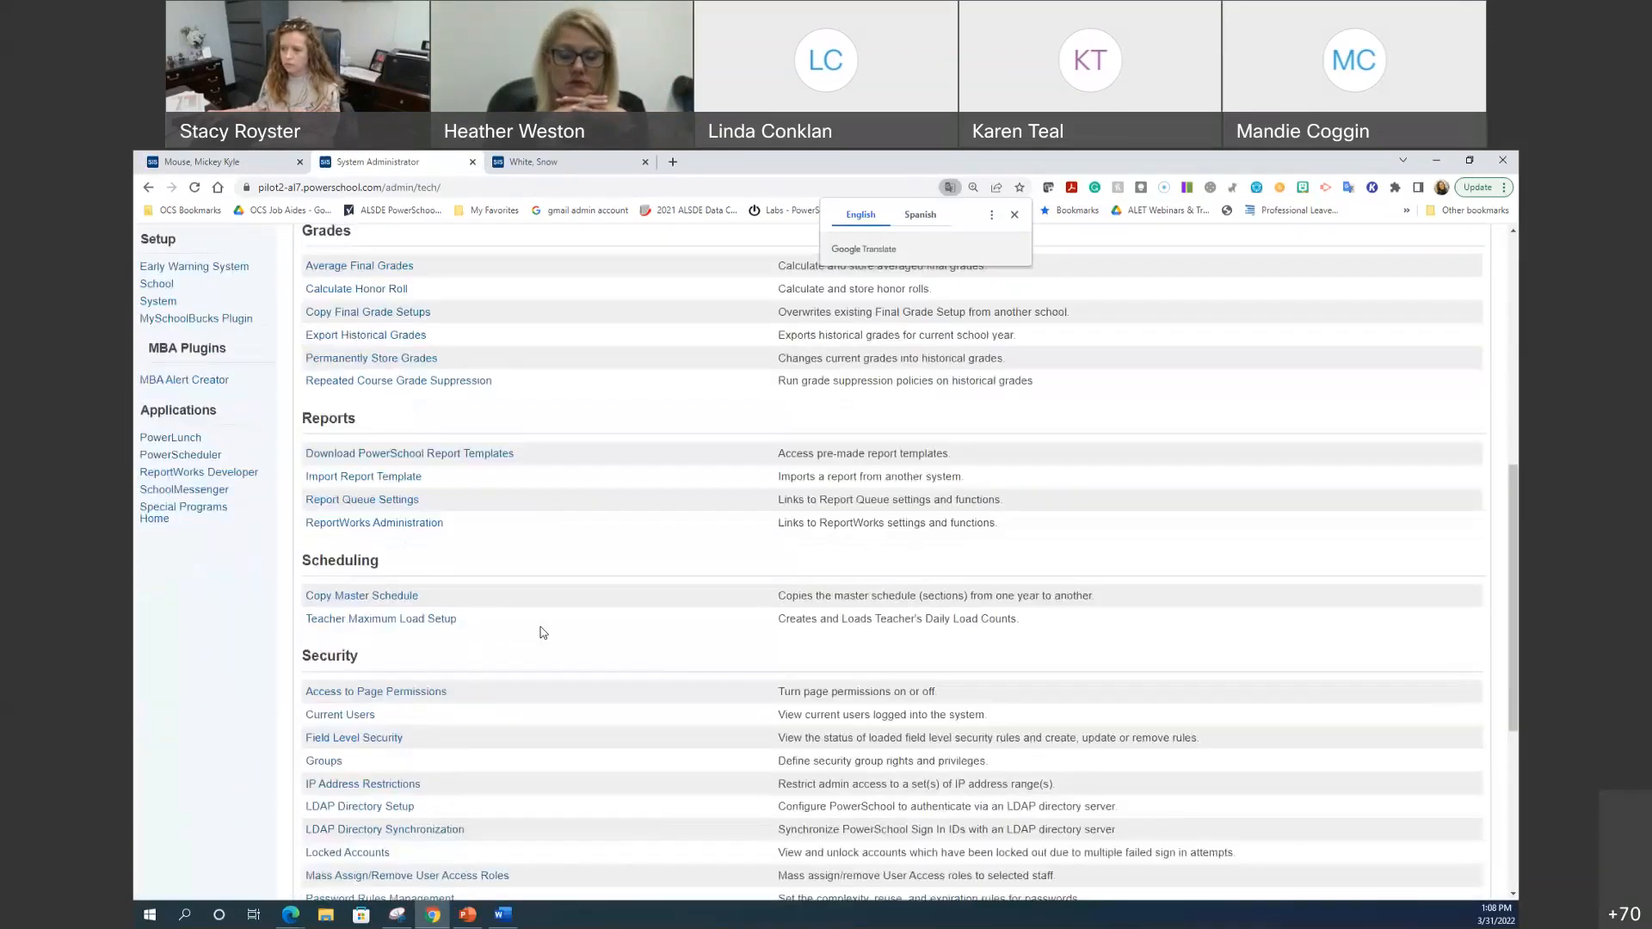
pyautogui.click(324, 617)
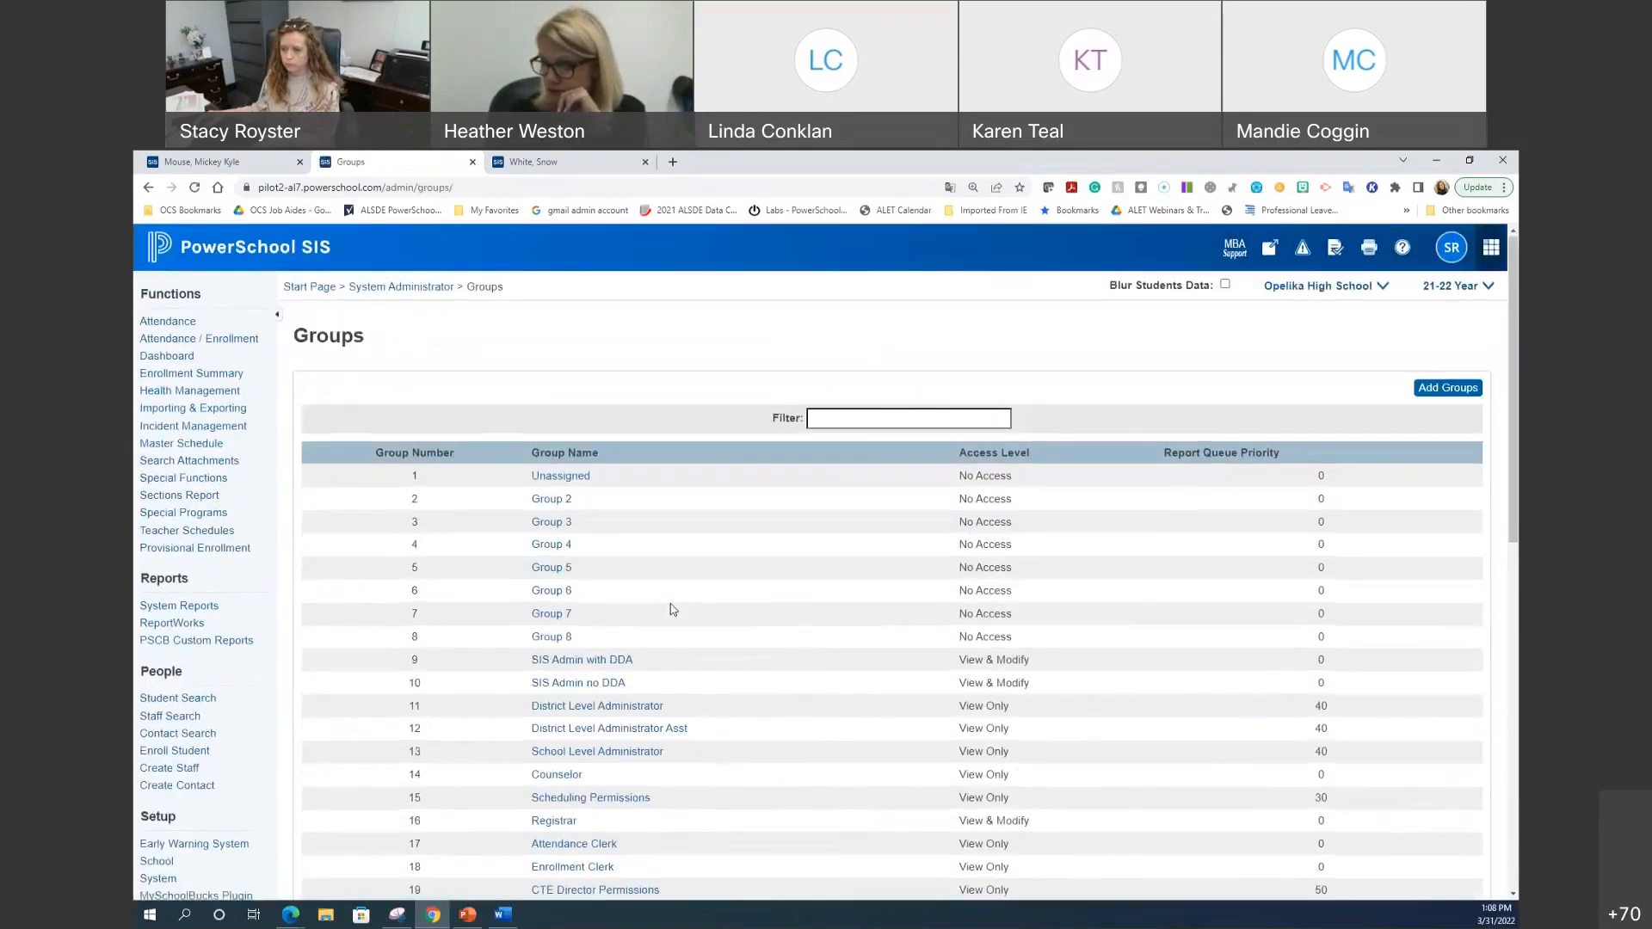
pyautogui.scroll(-1, 626, 637)
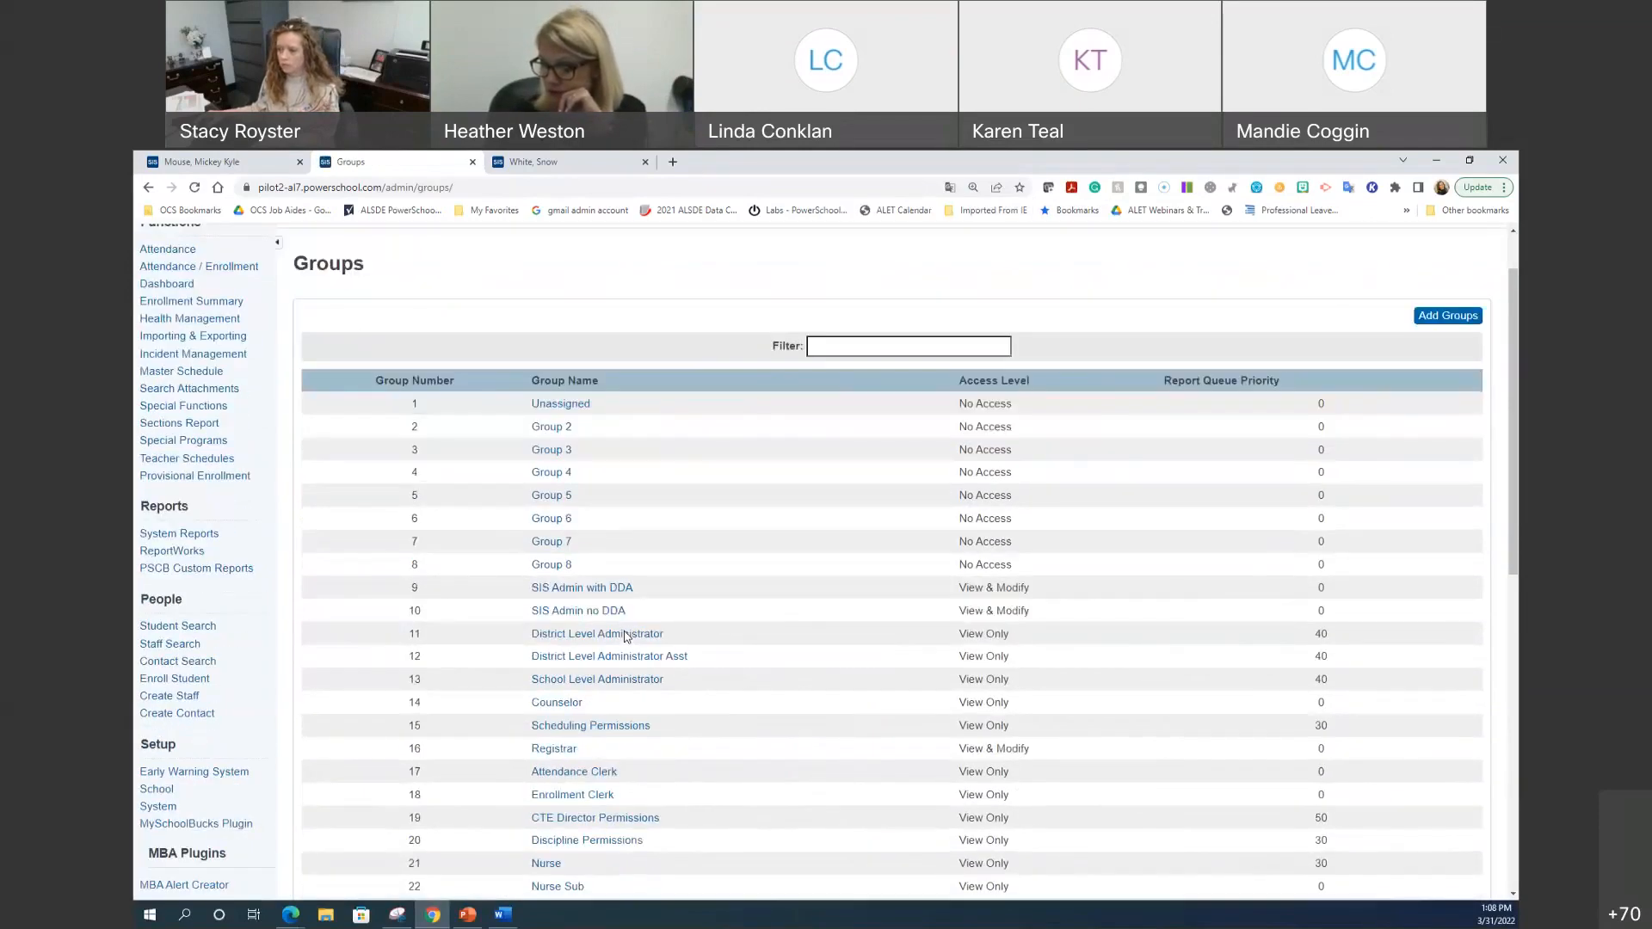
pyautogui.scroll(-1, 589, 699)
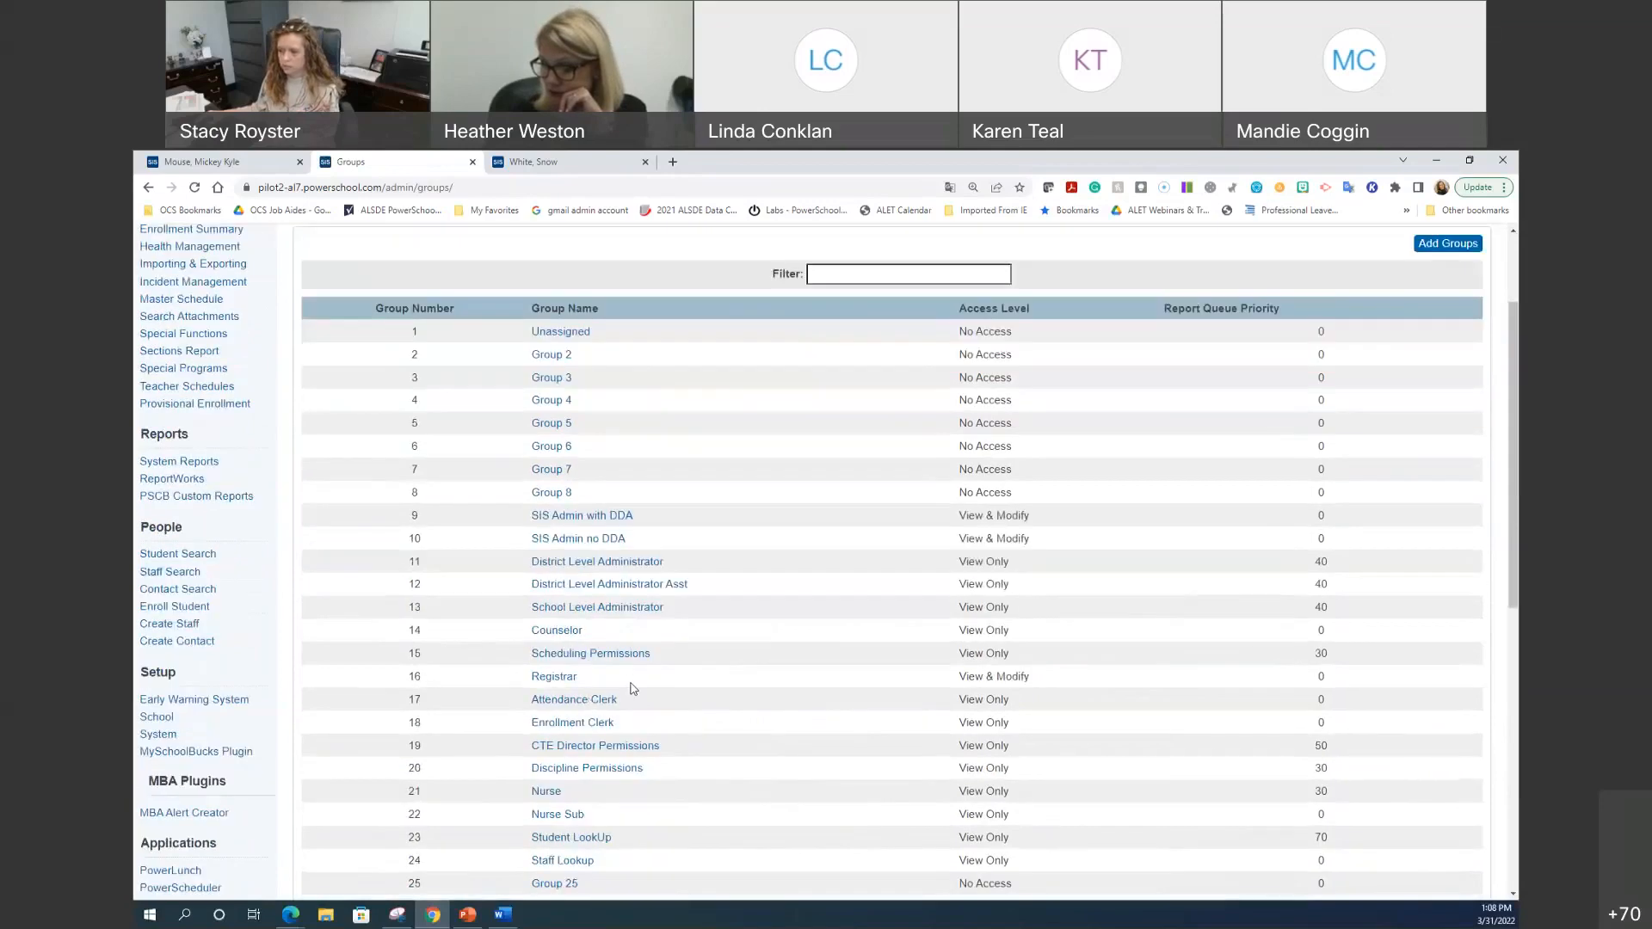
pyautogui.click(568, 633)
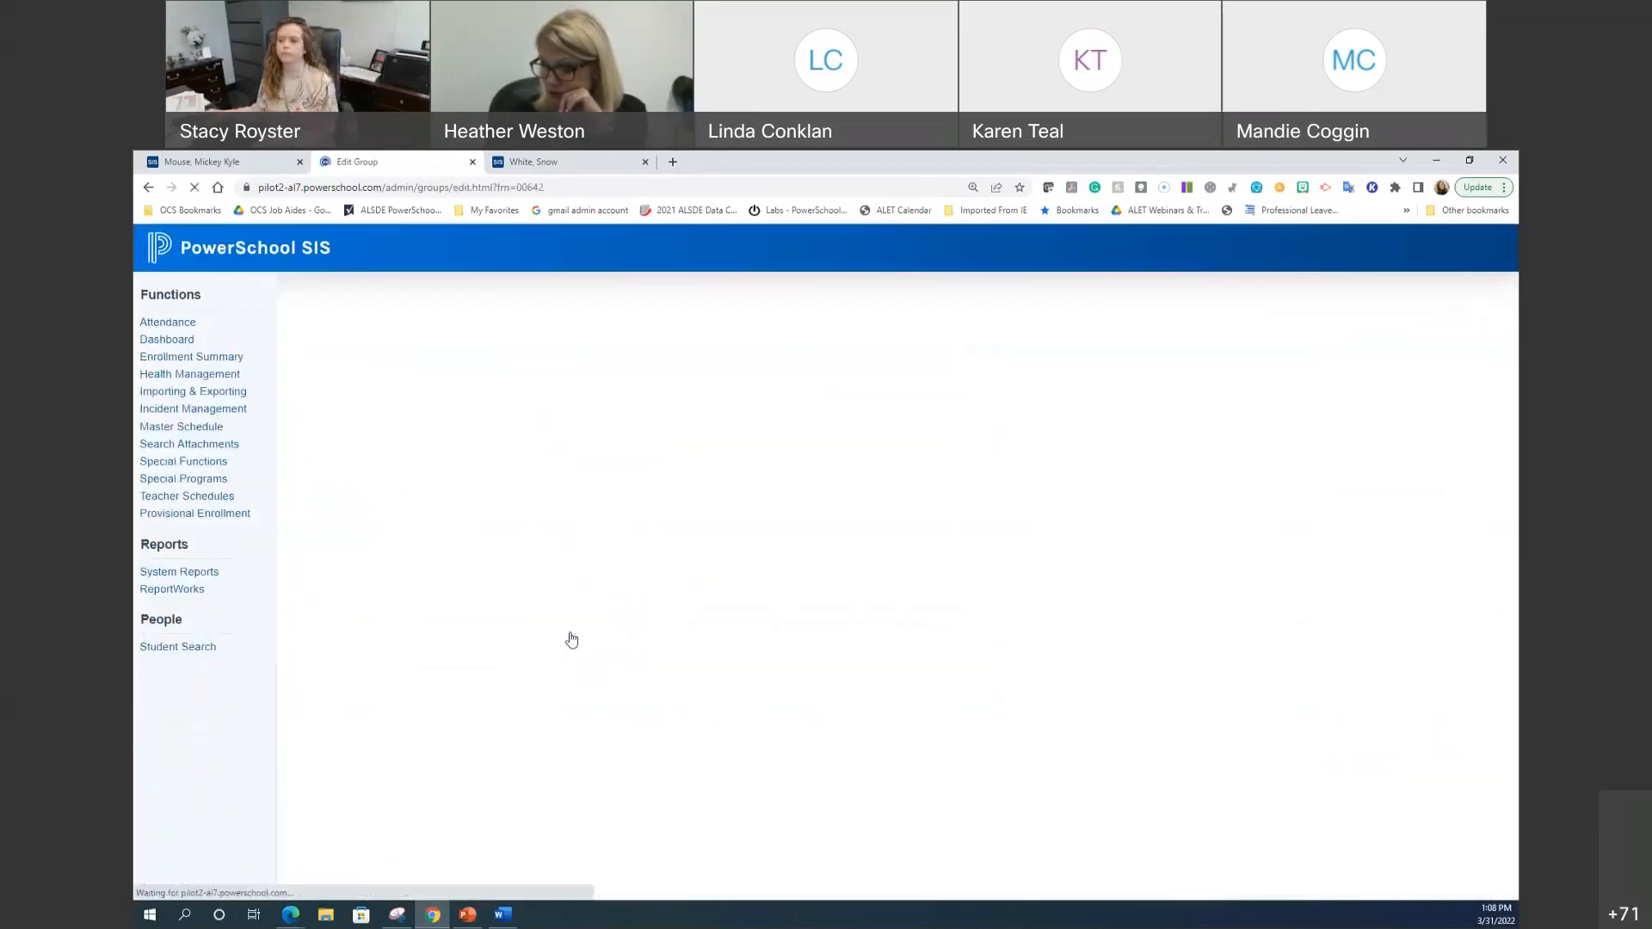
# Step: Review the Counselor group settings, then check which log types the student's form offers
pyautogui.scroll(-2, 534, 619)
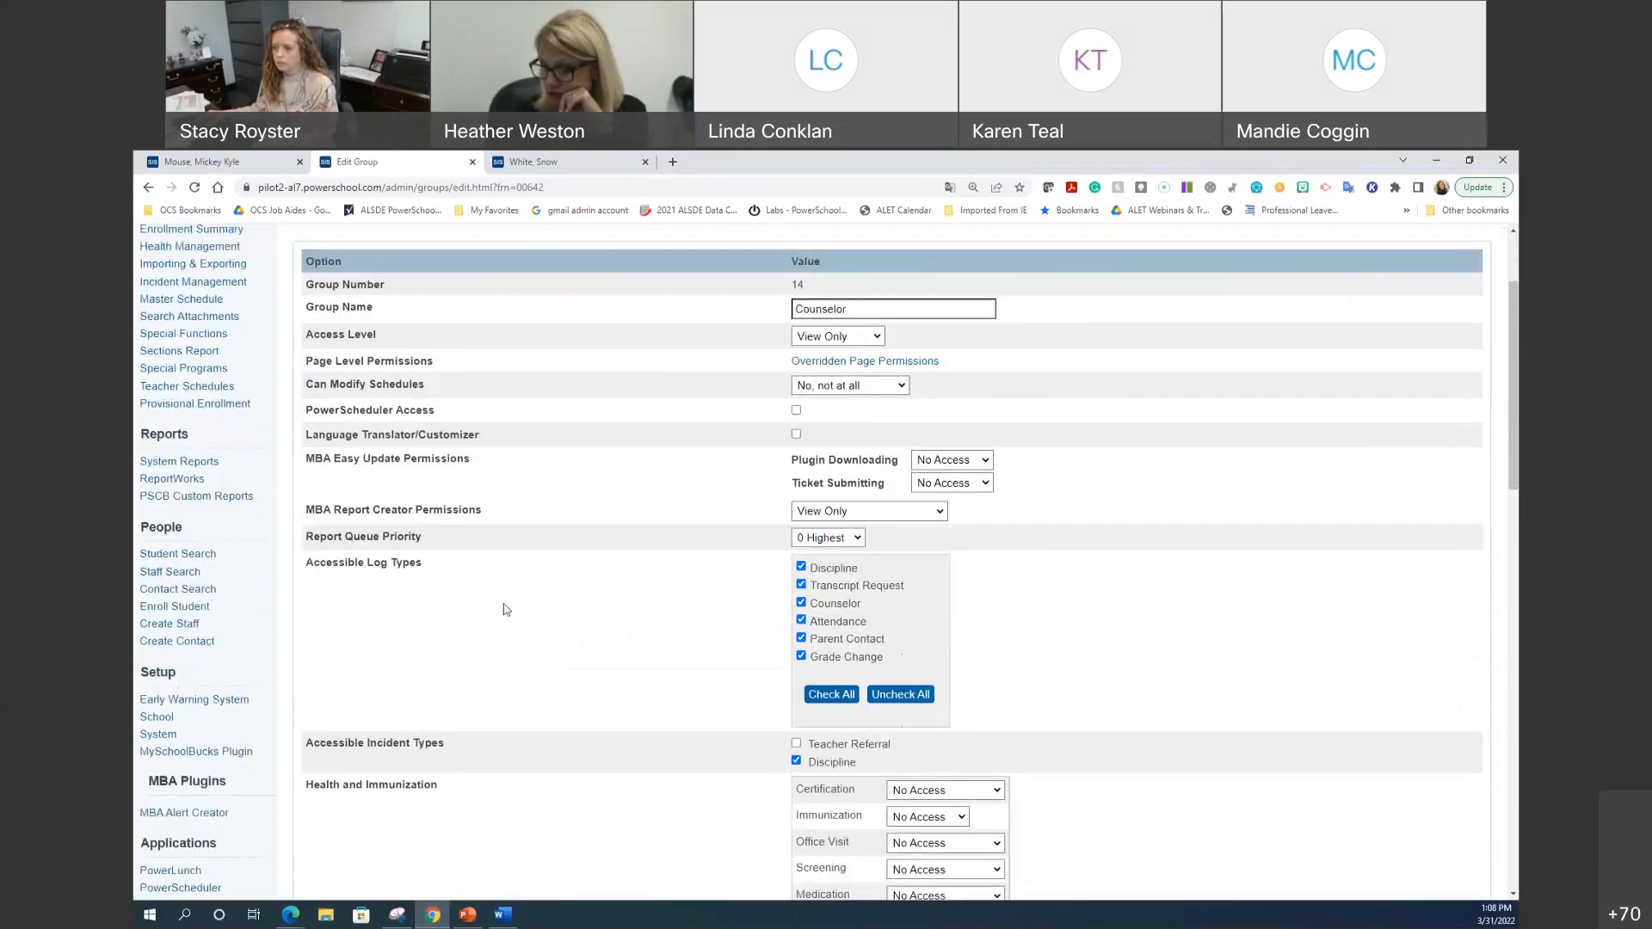
pyautogui.moveTo(301, 578); pyautogui.dragTo(436, 568)
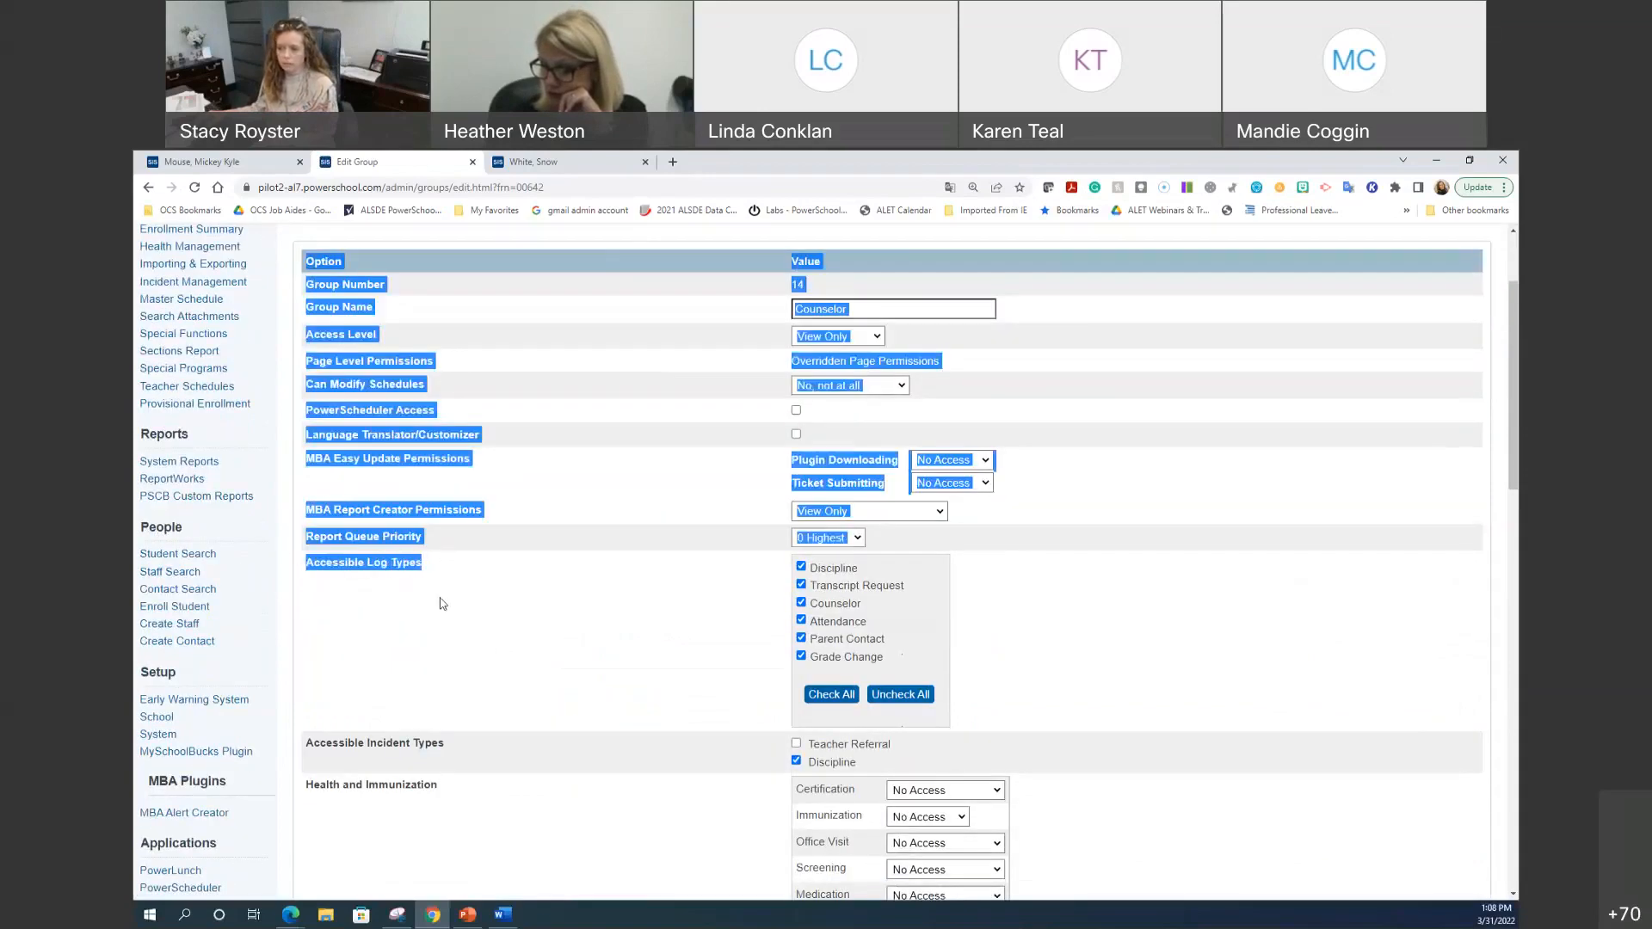
pyautogui.click(434, 666)
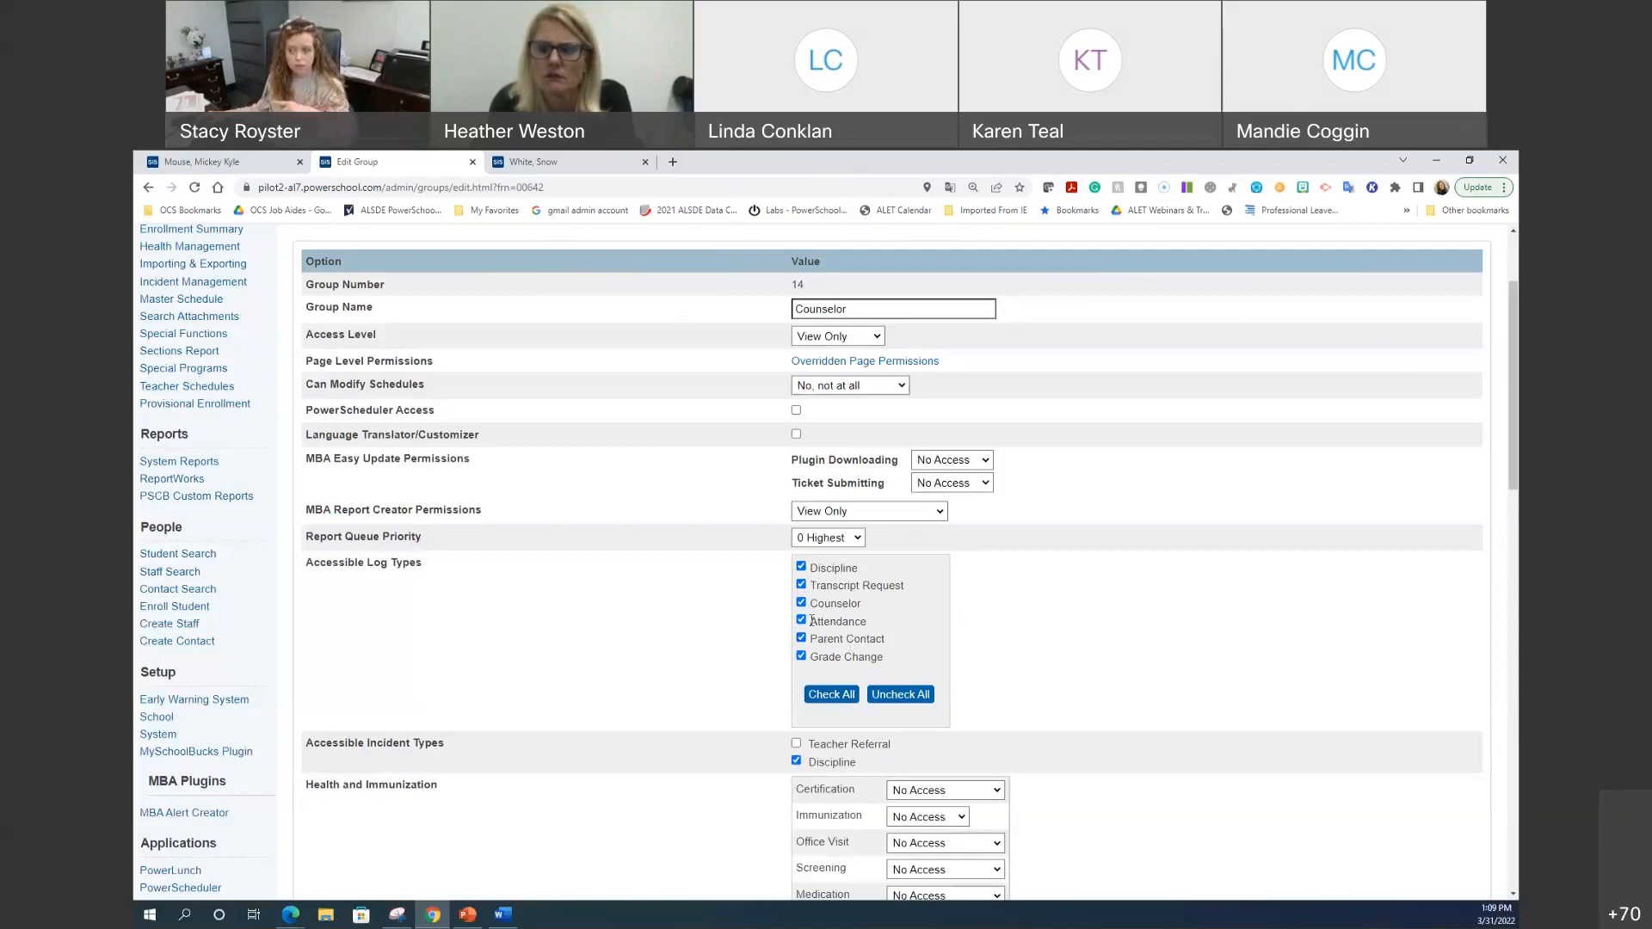
pyautogui.scroll(2, 715, 636)
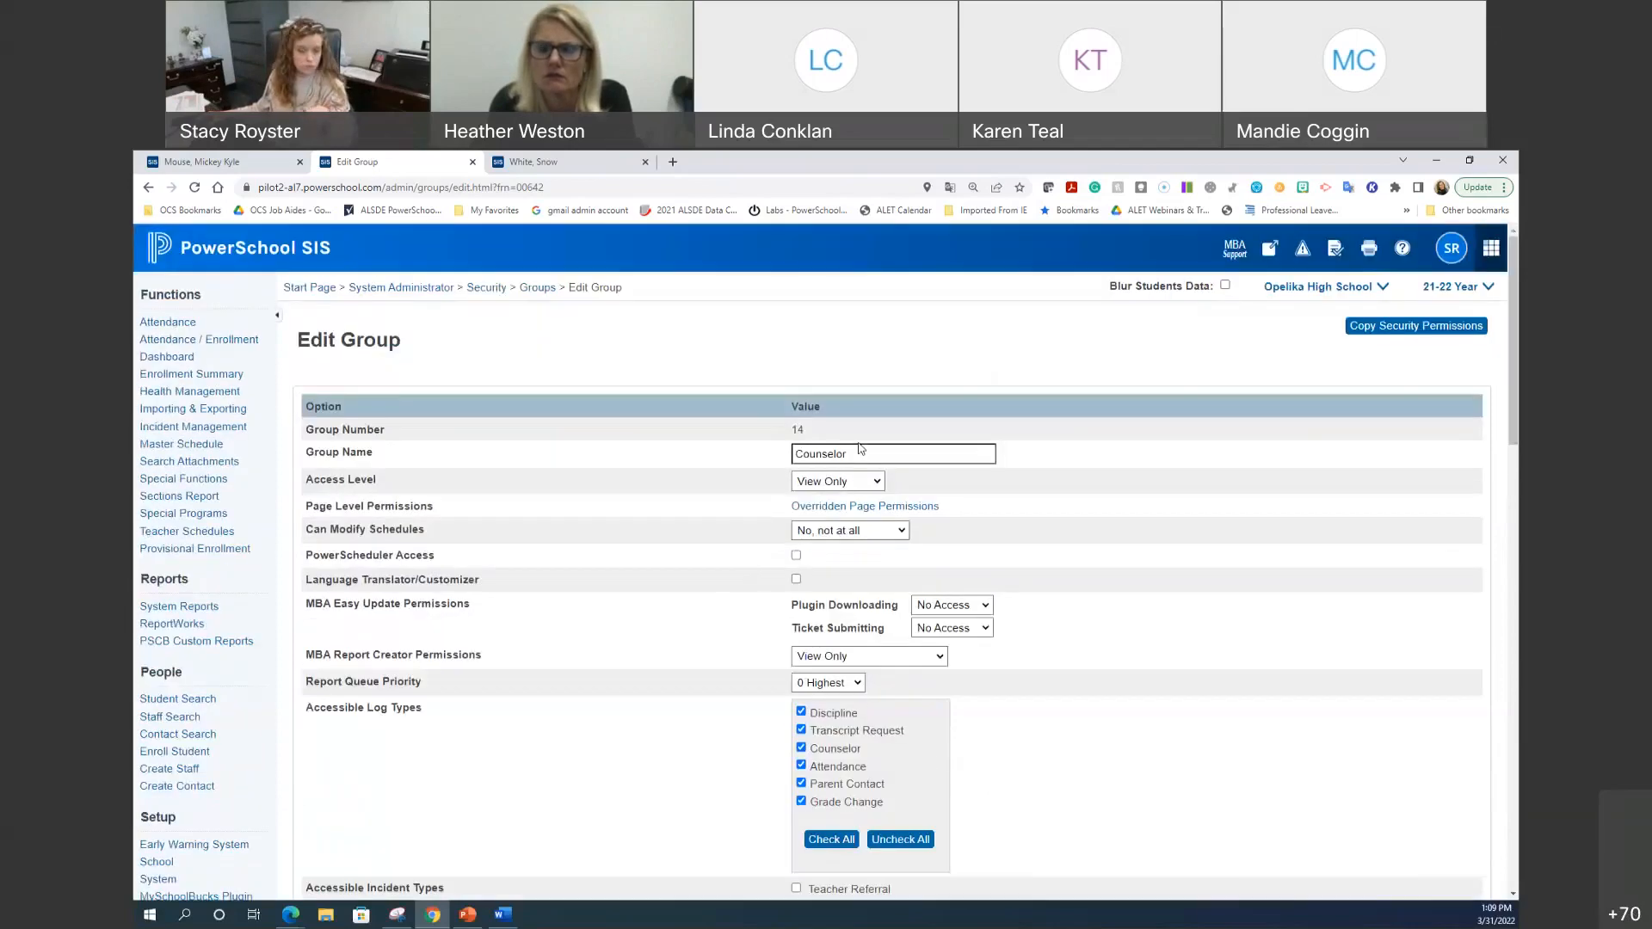
pyautogui.scroll(-2, 768, 573)
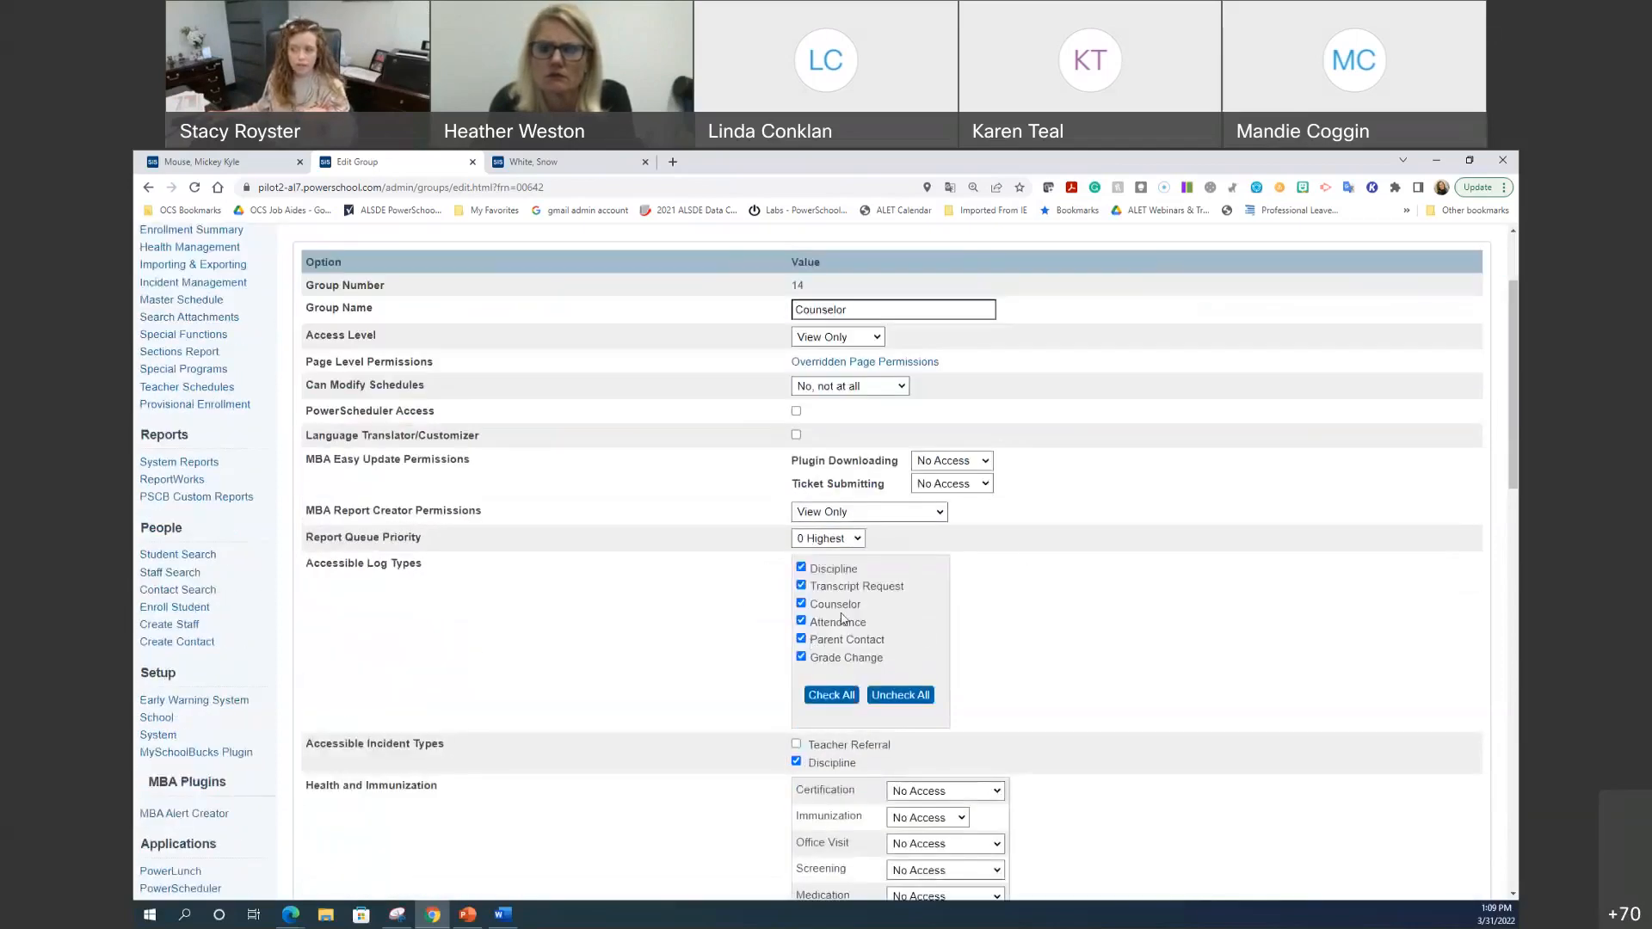
pyautogui.click(281, 164)
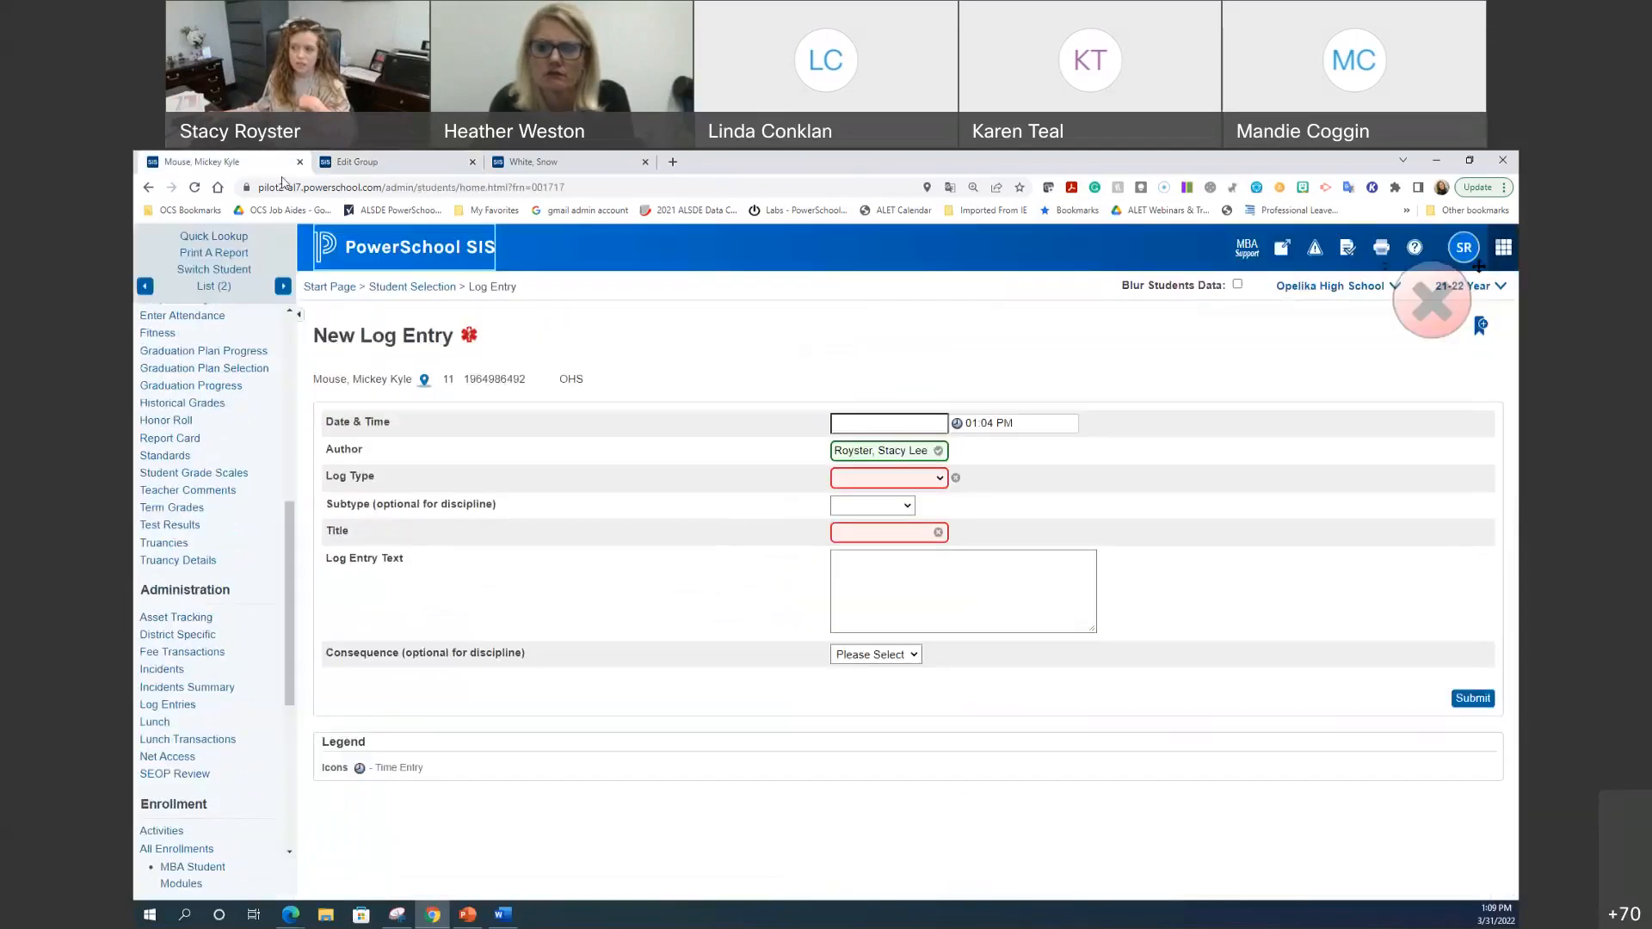
pyautogui.click(900, 479)
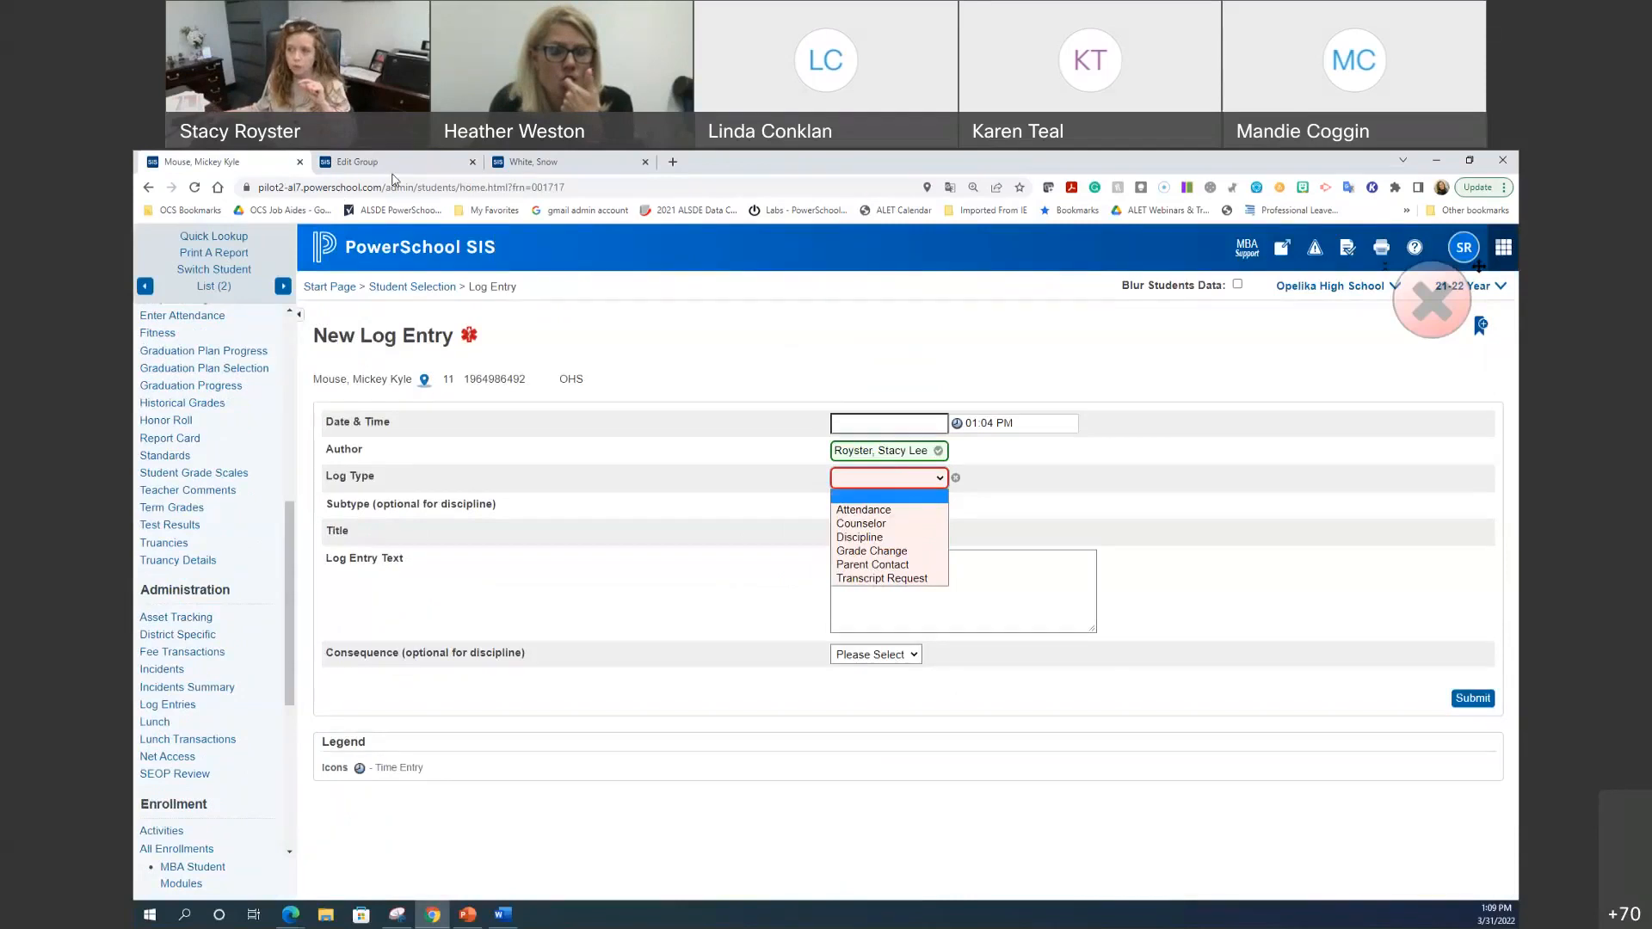
# Step: Untick Discipline, Transcript Request, Attendance, Parent Contact and Grade Change for Counselor, then check the form
pyautogui.click(391, 166)
pyautogui.click(801, 568)
pyautogui.click(801, 586)
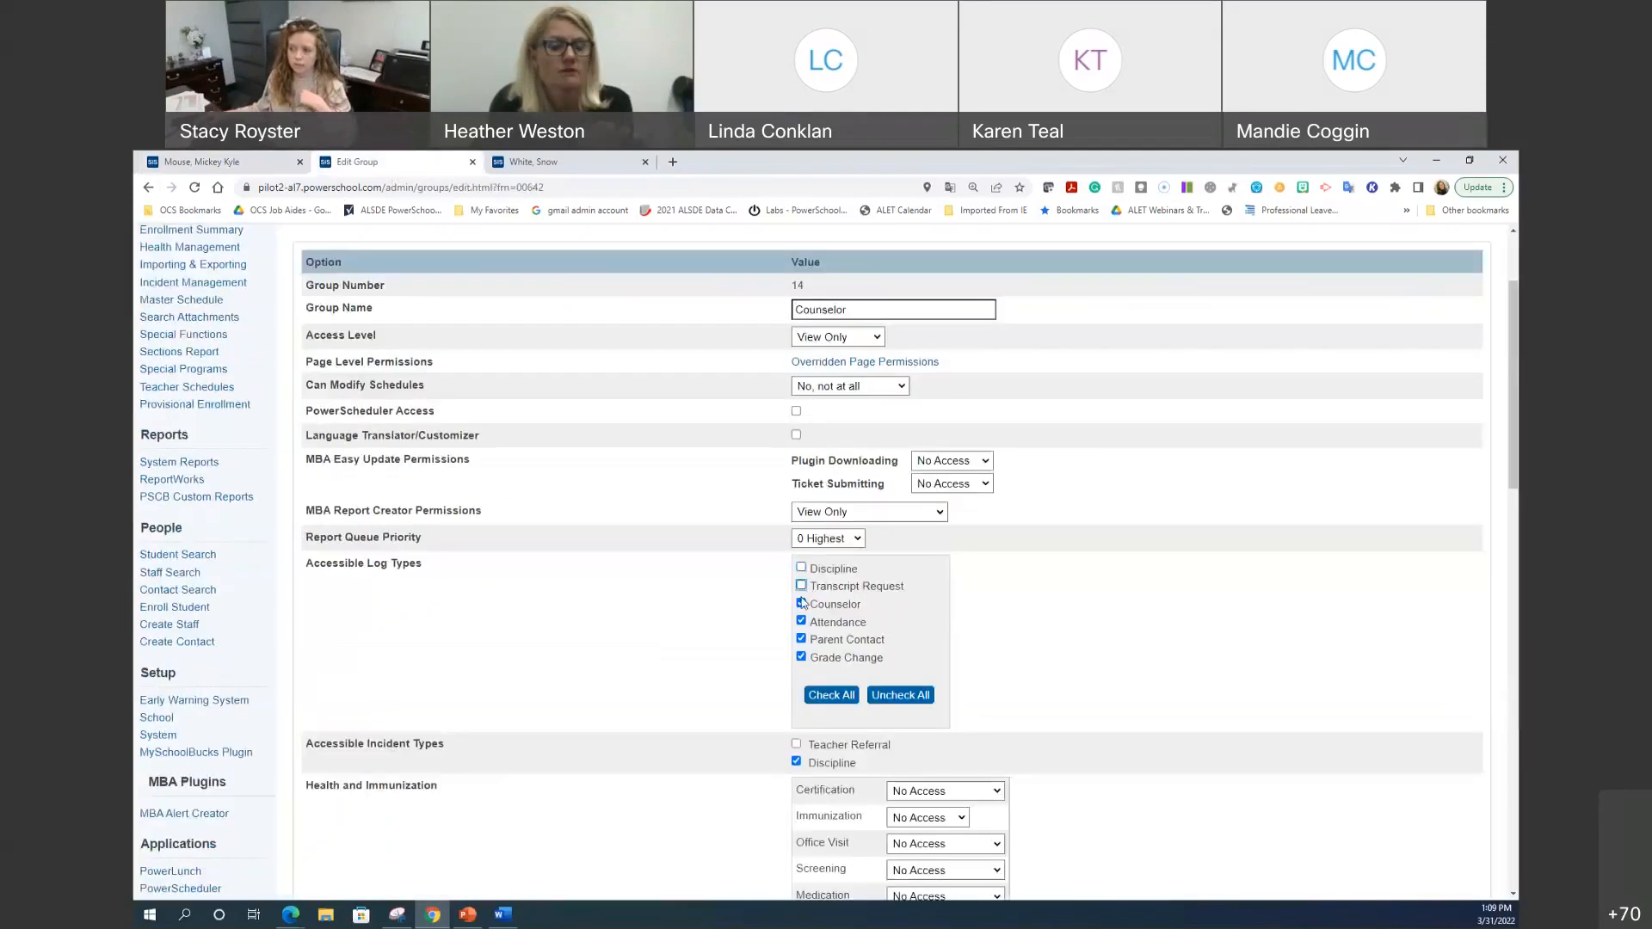
pyautogui.click(801, 622)
pyautogui.click(801, 657)
pyautogui.click(801, 640)
pyautogui.click(801, 658)
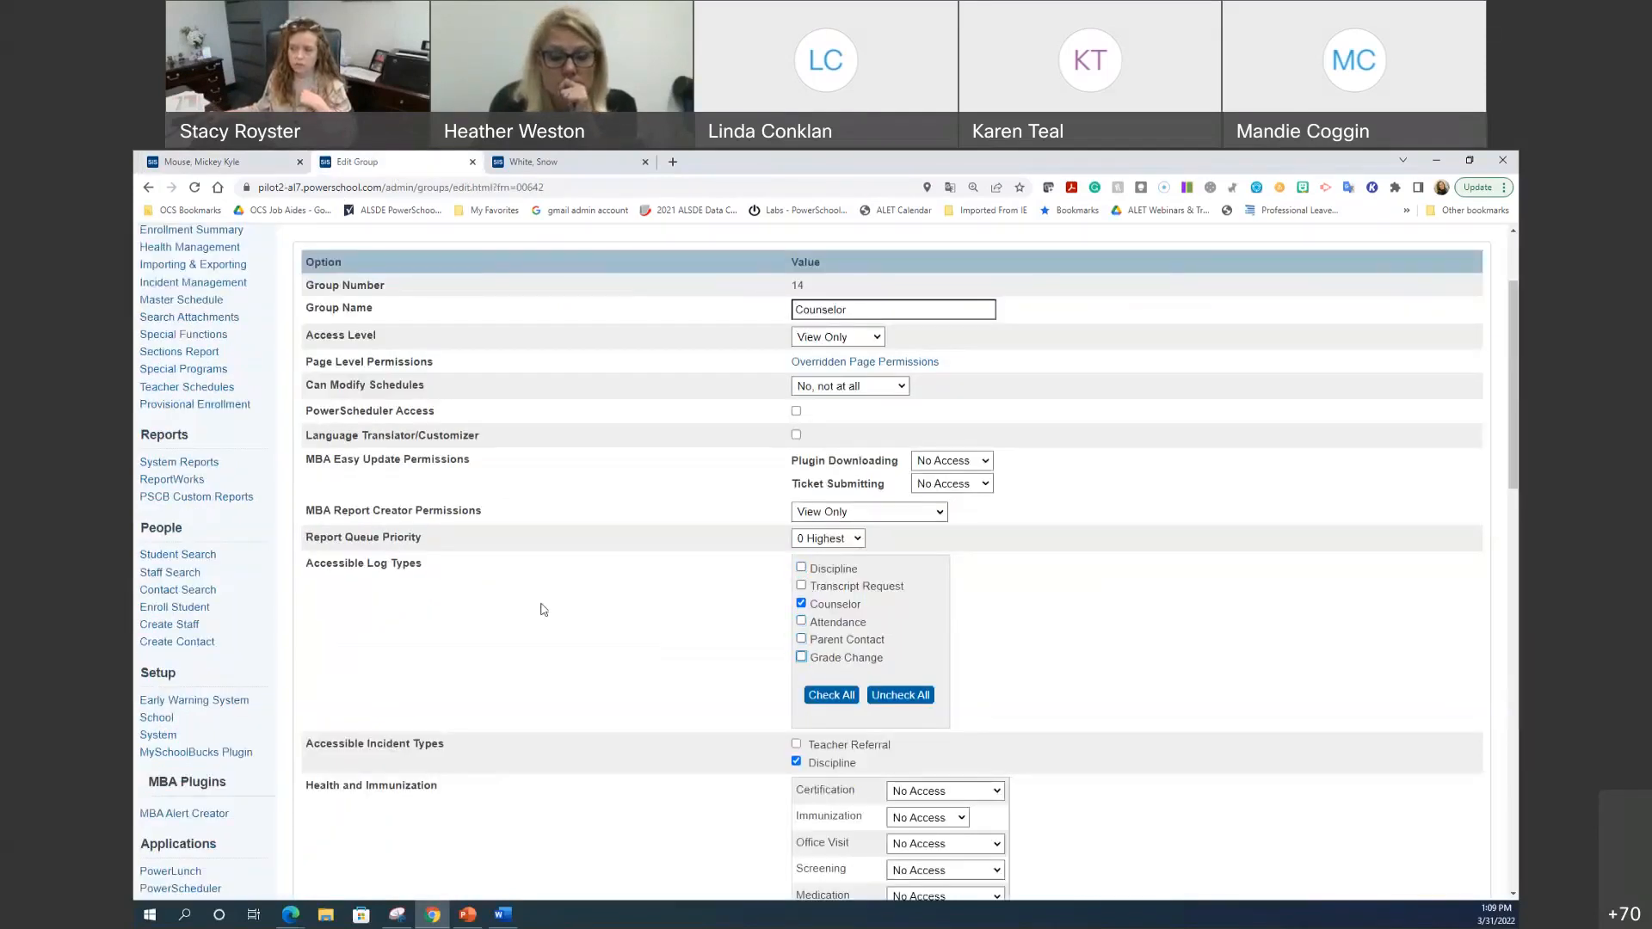
pyautogui.click(241, 161)
pyautogui.click(916, 479)
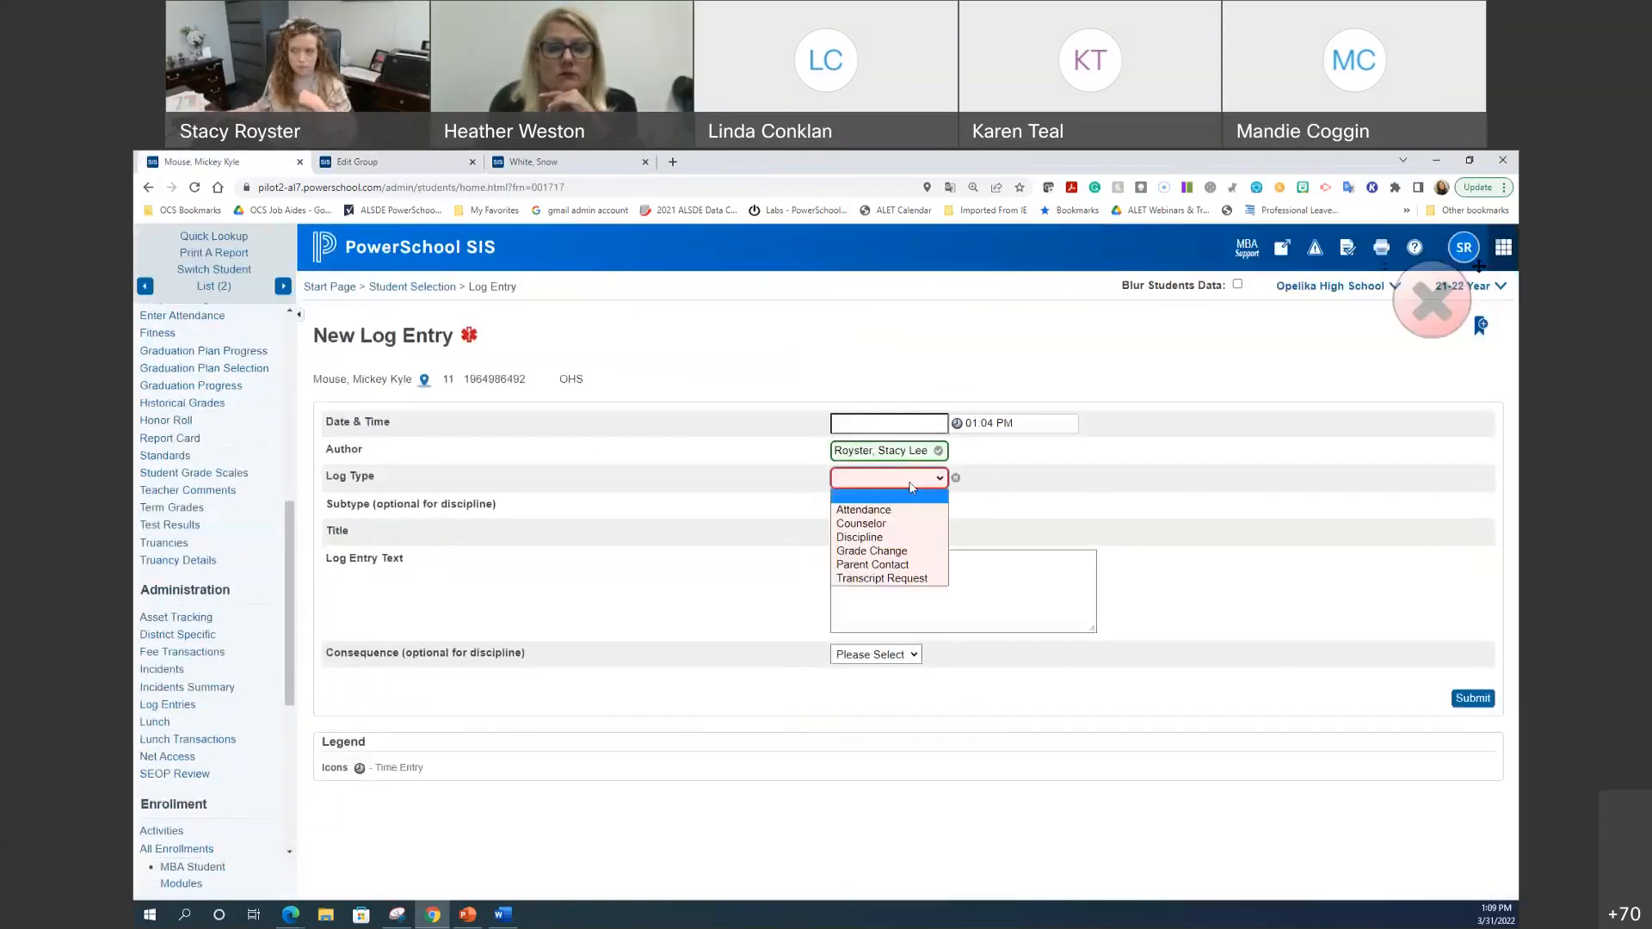
# Step: Re-allow Transcript Request, Grade Change and Parent Contact, leaving Discipline and Attendance excluded, and recheck the form
pyautogui.click(360, 164)
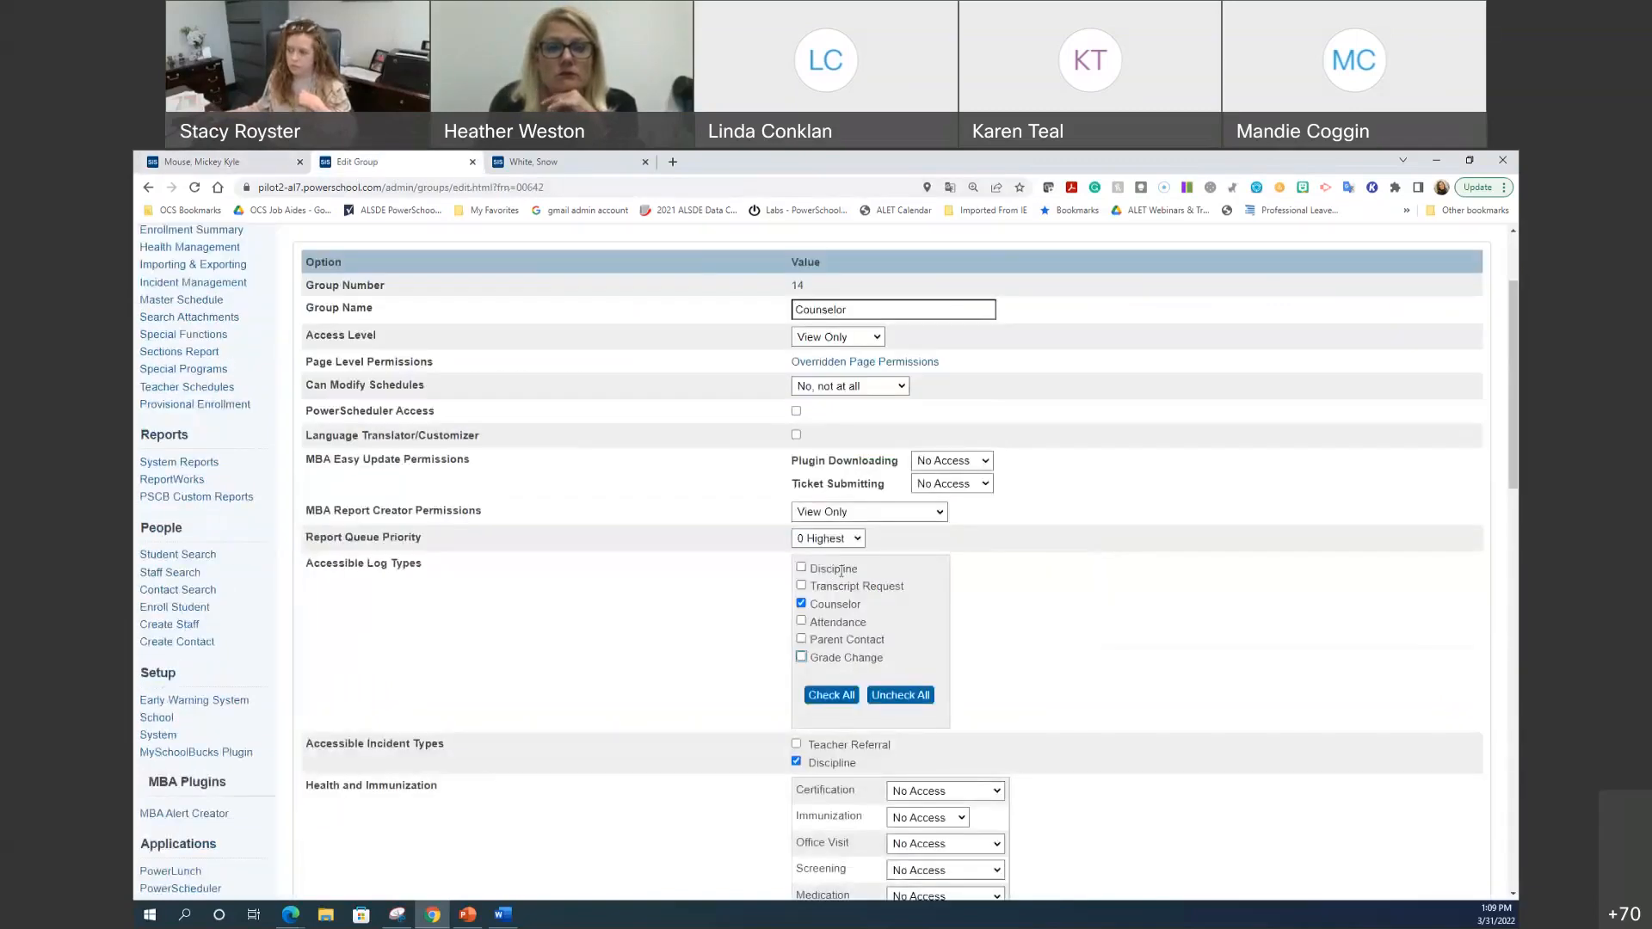
pyautogui.click(801, 586)
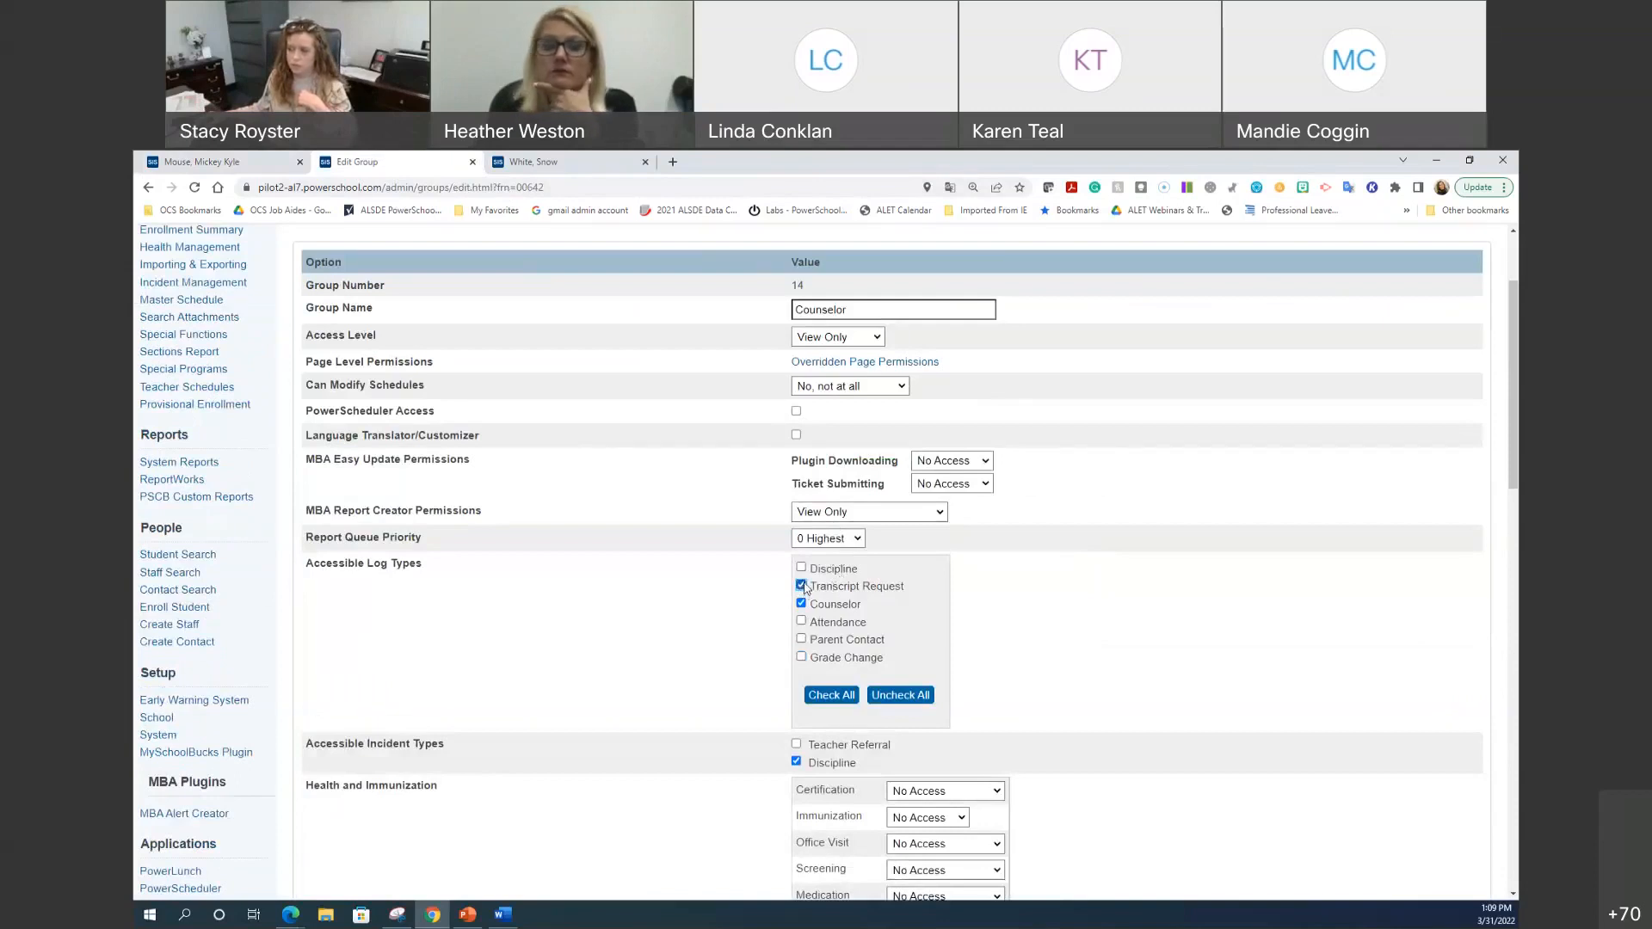
pyautogui.click(801, 657)
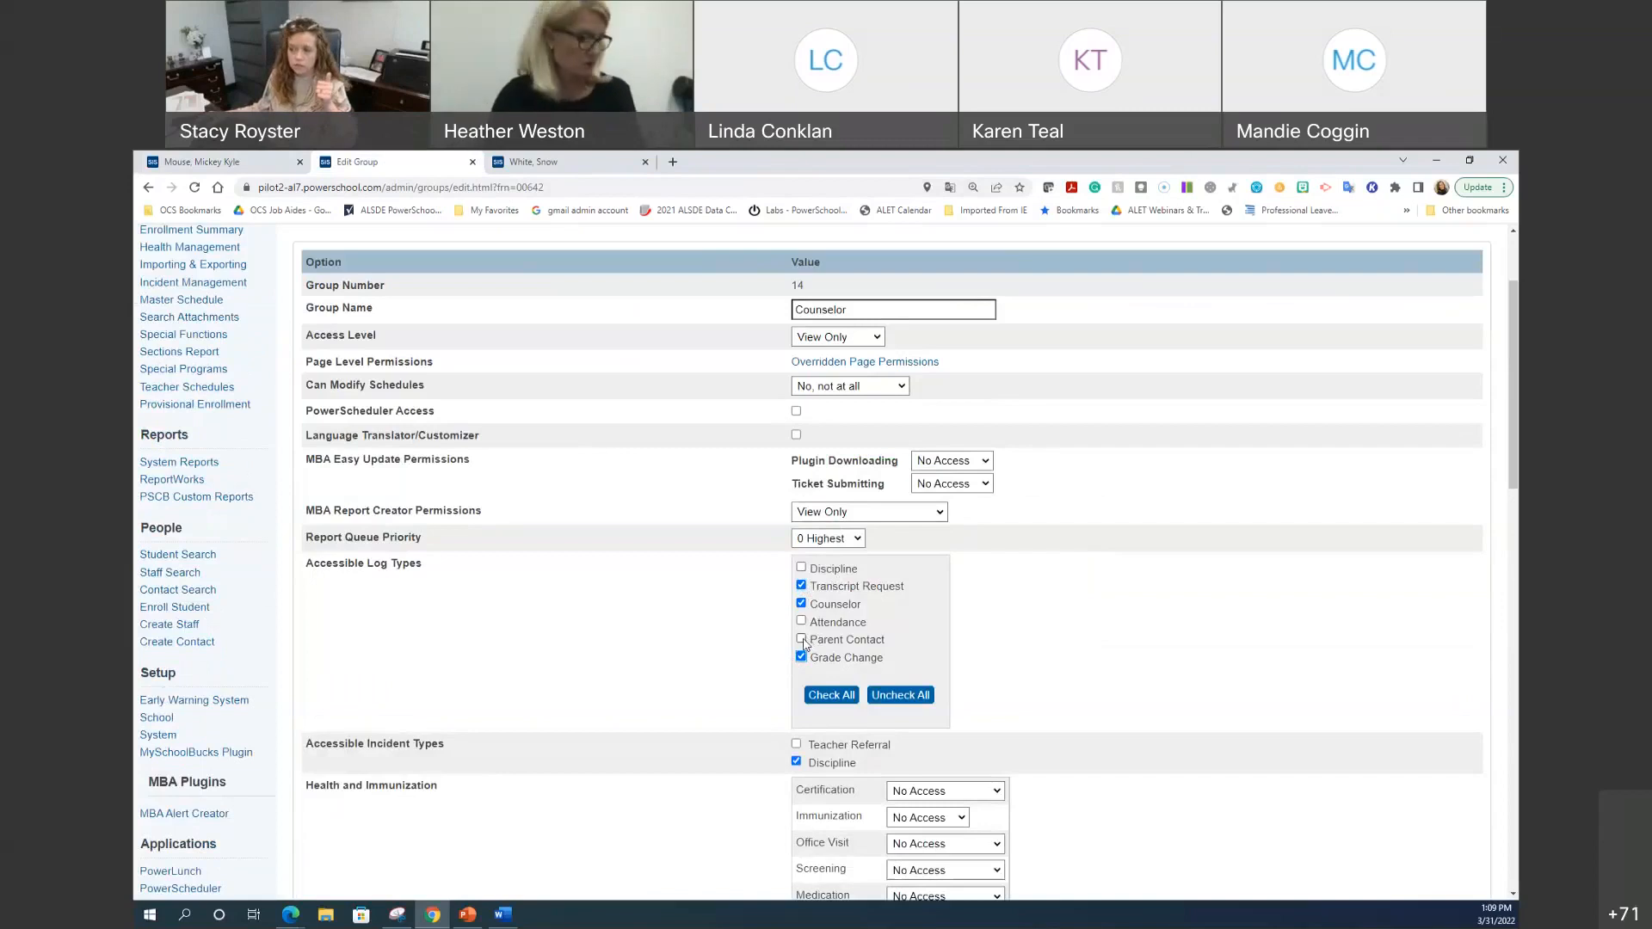
pyautogui.click(801, 640)
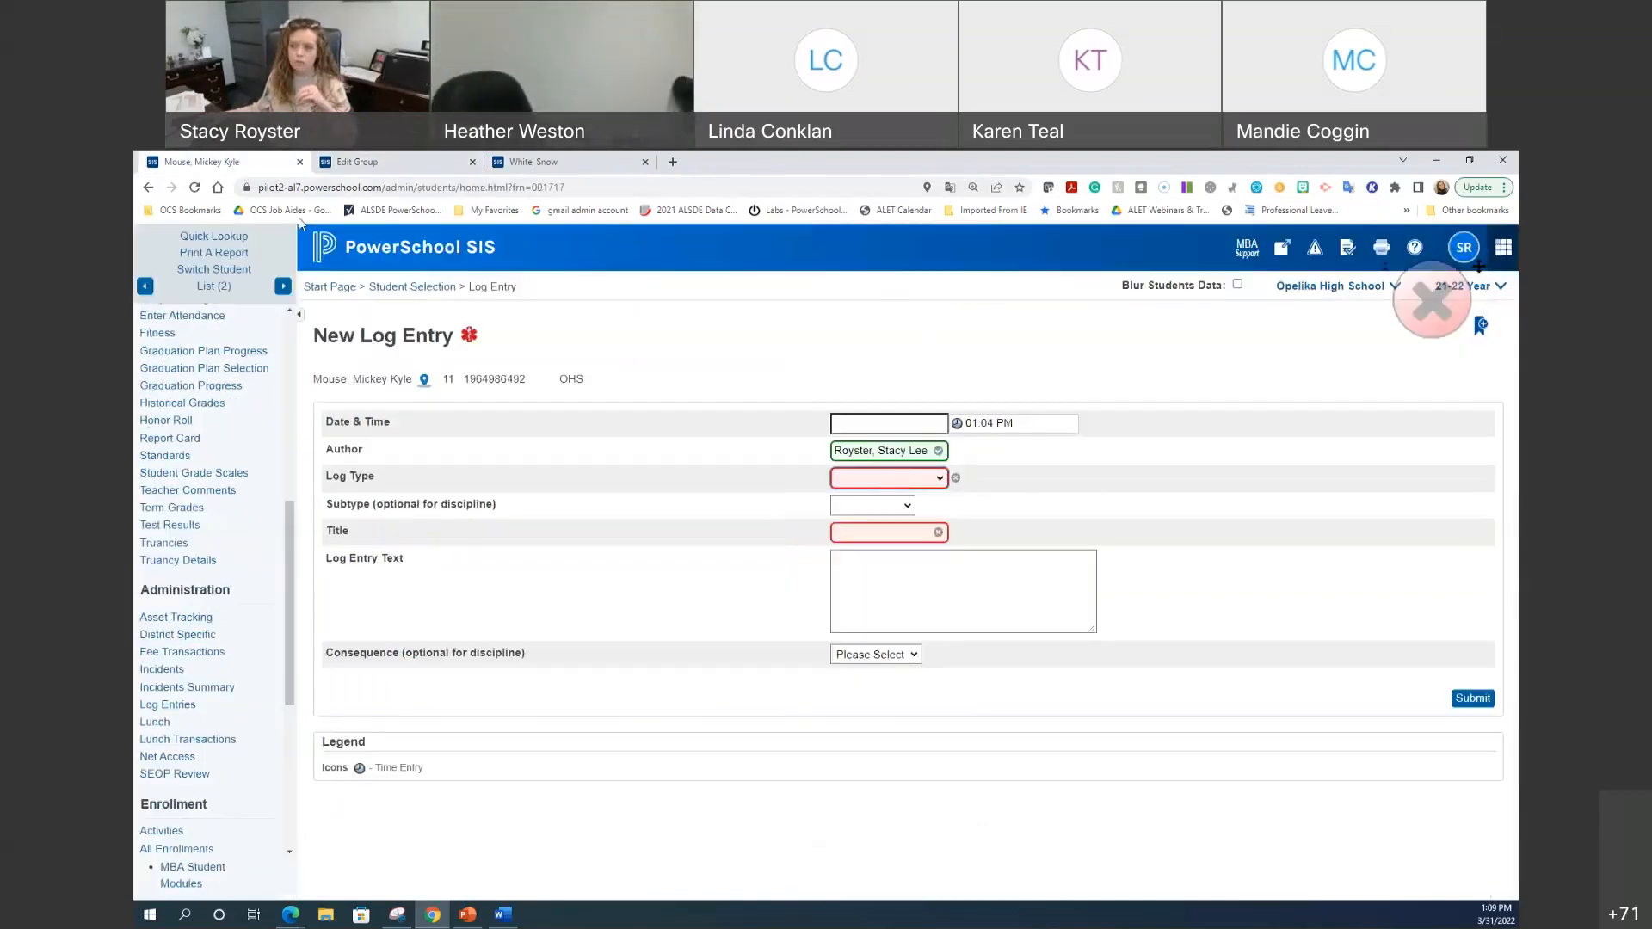
pyautogui.click(246, 164)
pyautogui.click(908, 482)
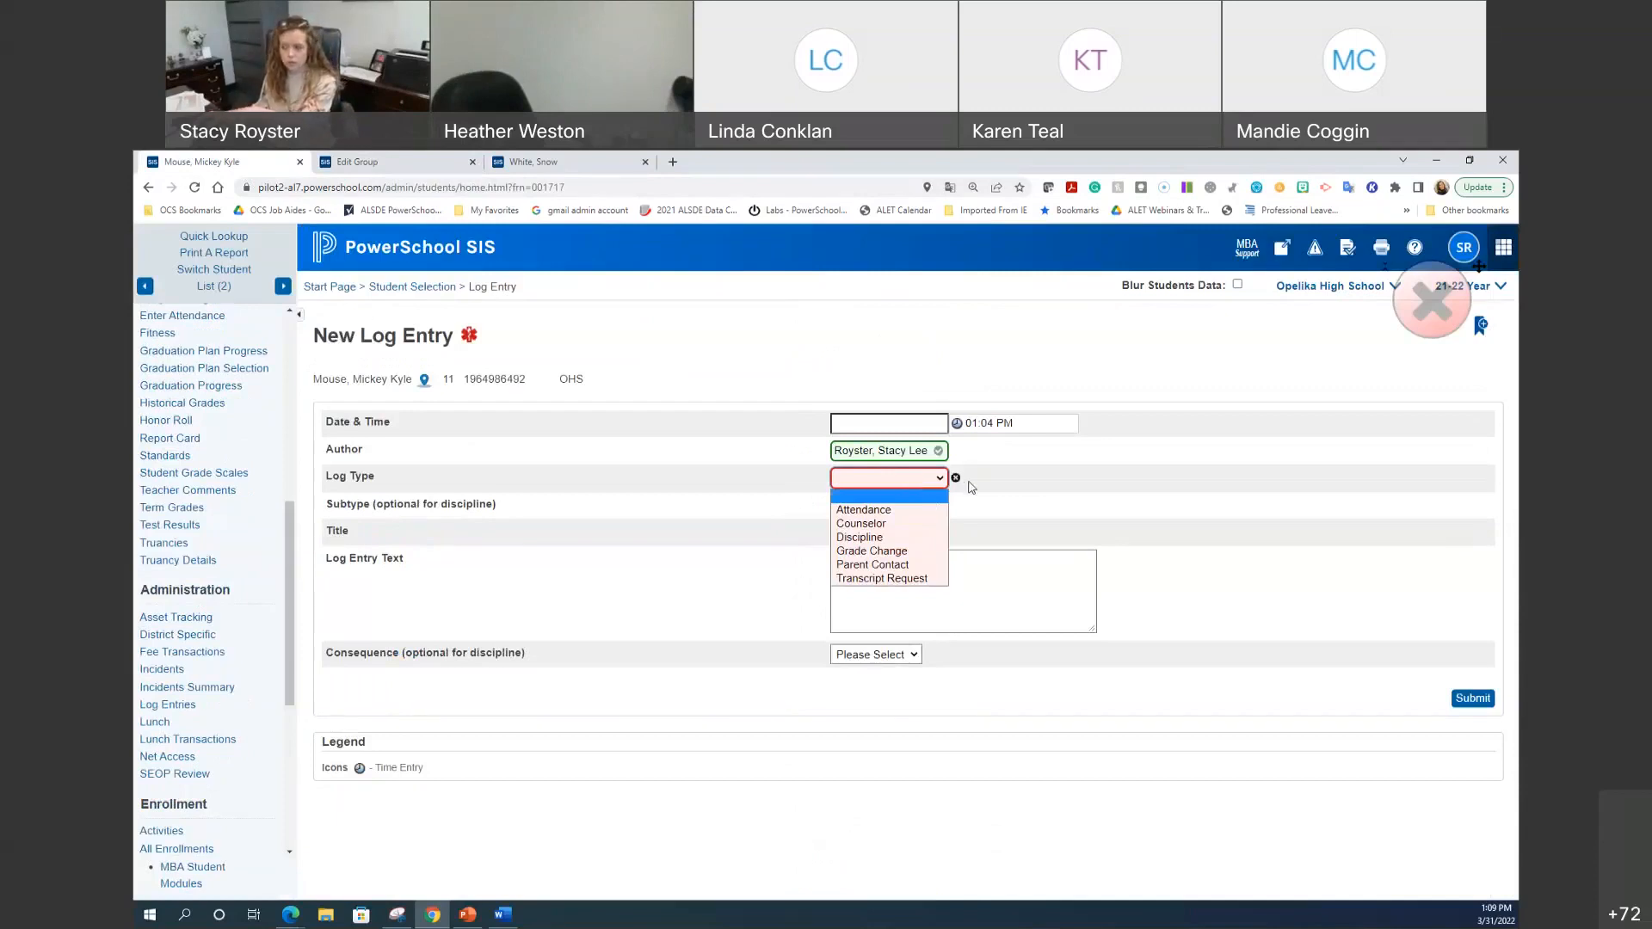
pyautogui.click(404, 162)
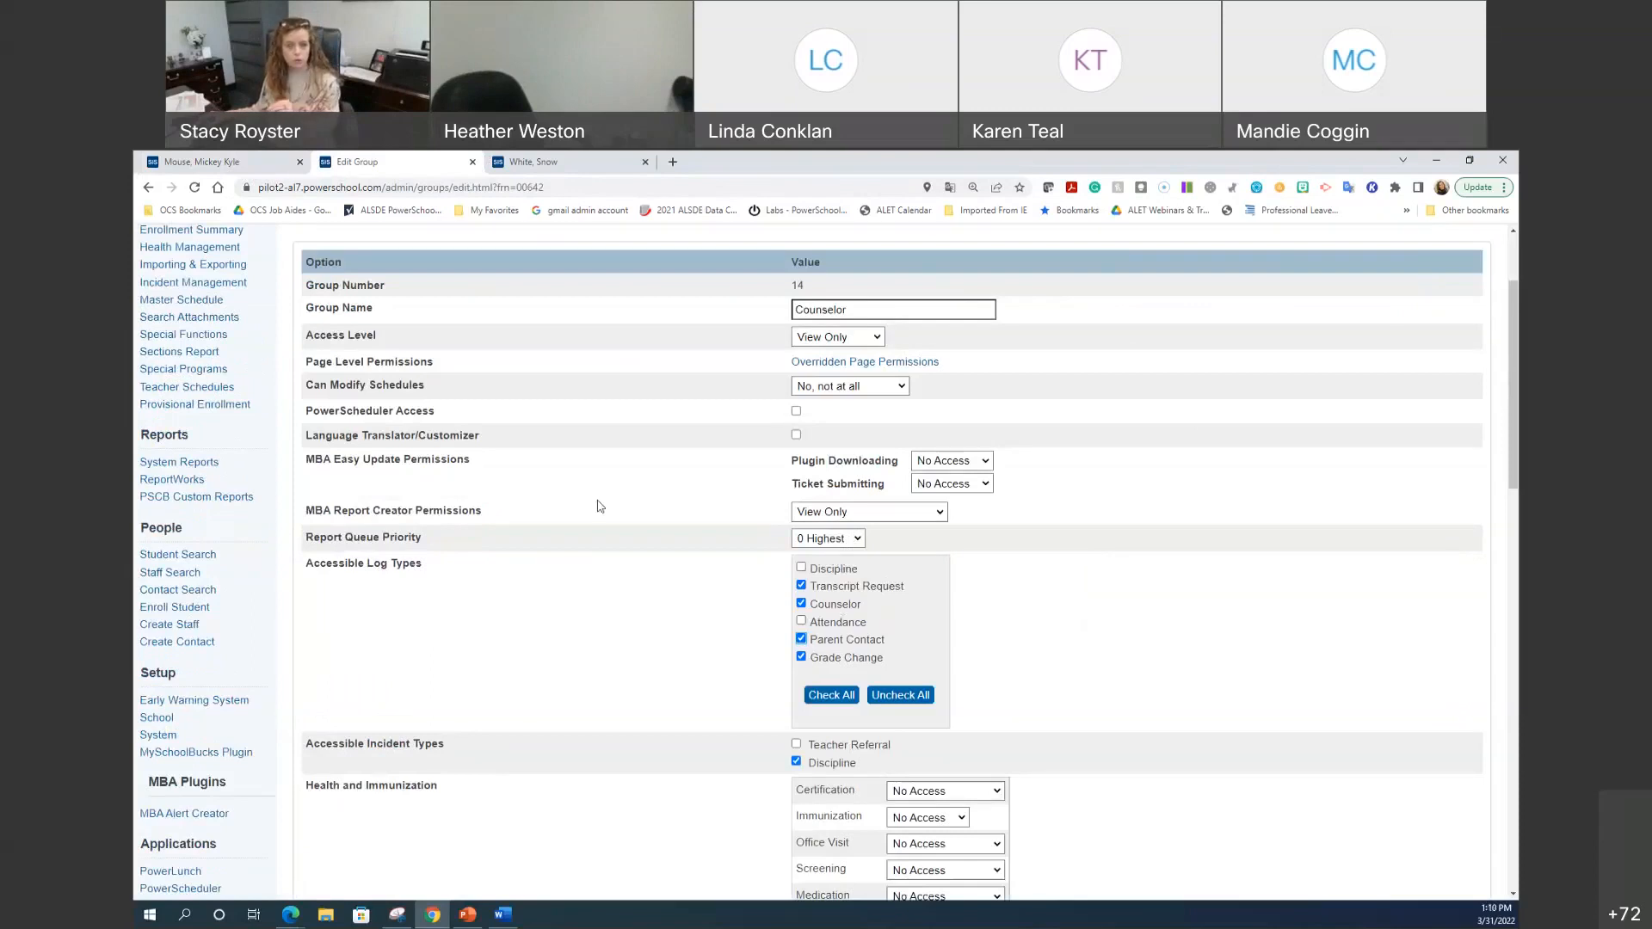
pyautogui.click(205, 160)
pyautogui.click(871, 482)
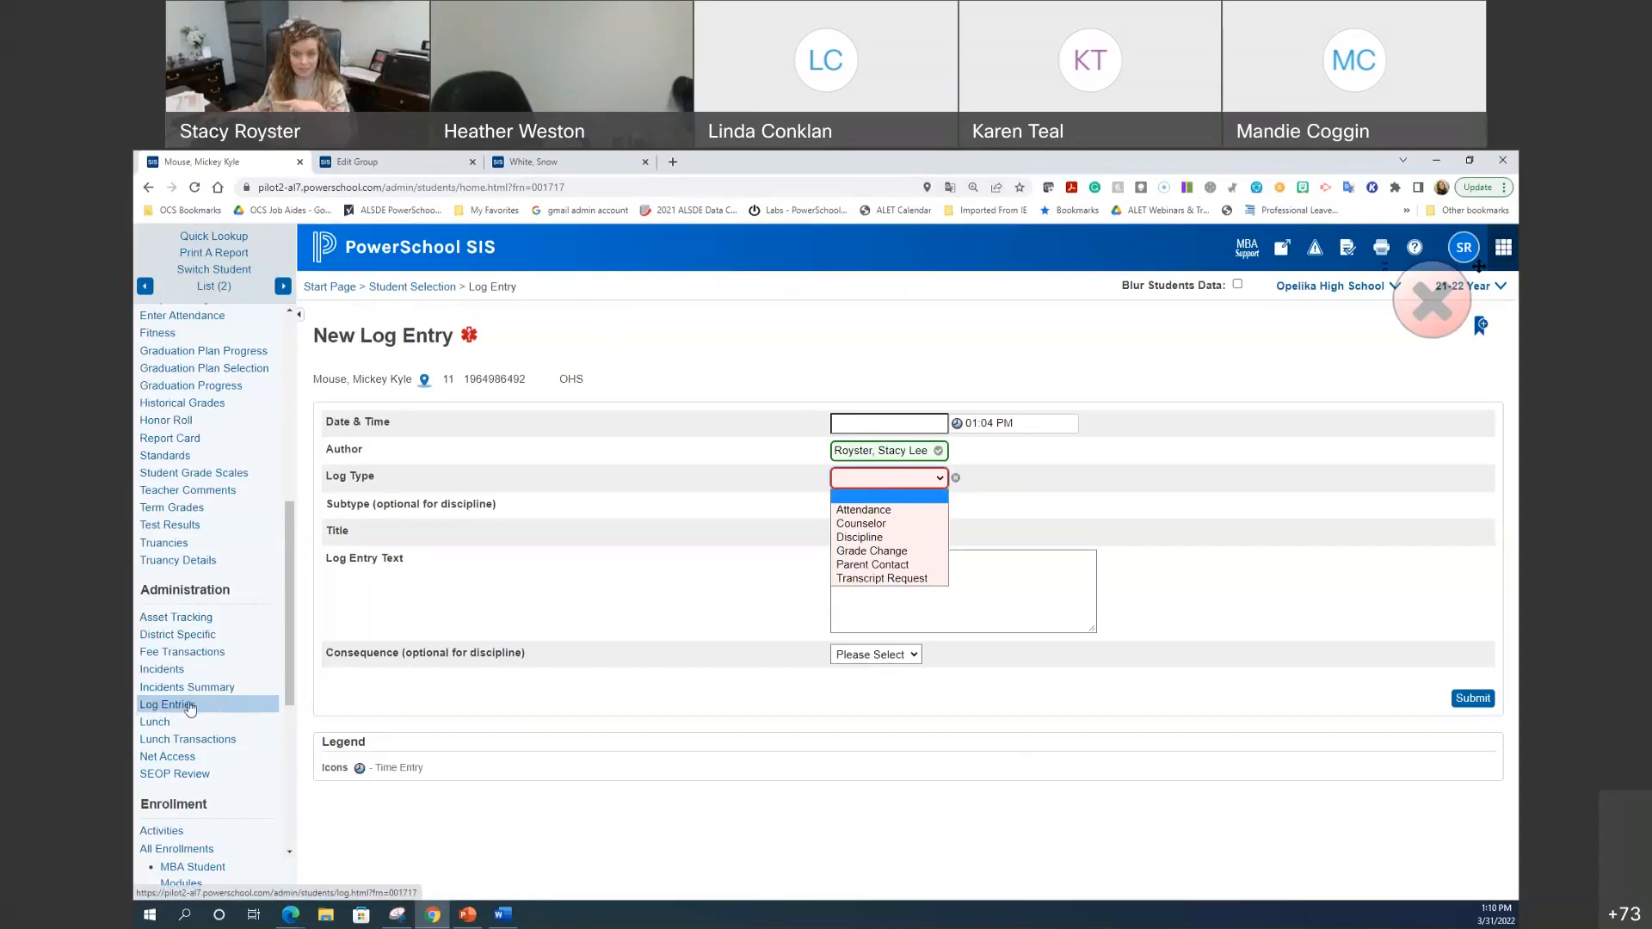
# Step: Locate the Log Entries option under the Counselor group's Accessible Student Screens, then return to the page top
pyautogui.click(392, 162)
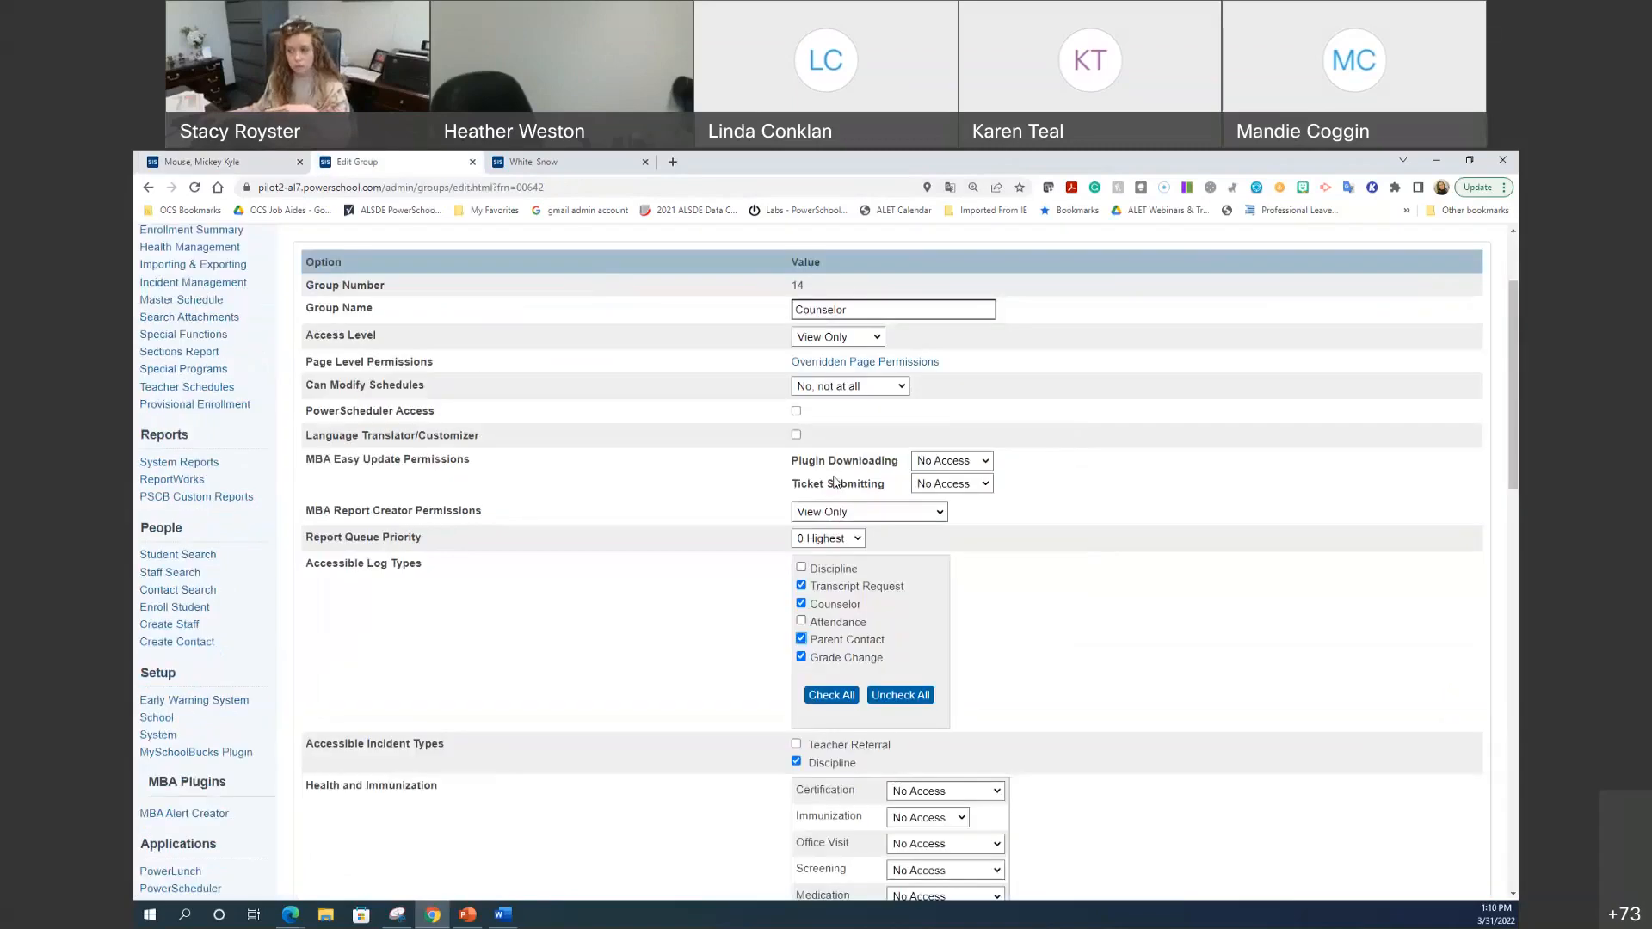
pyautogui.scroll(-3, 768, 508)
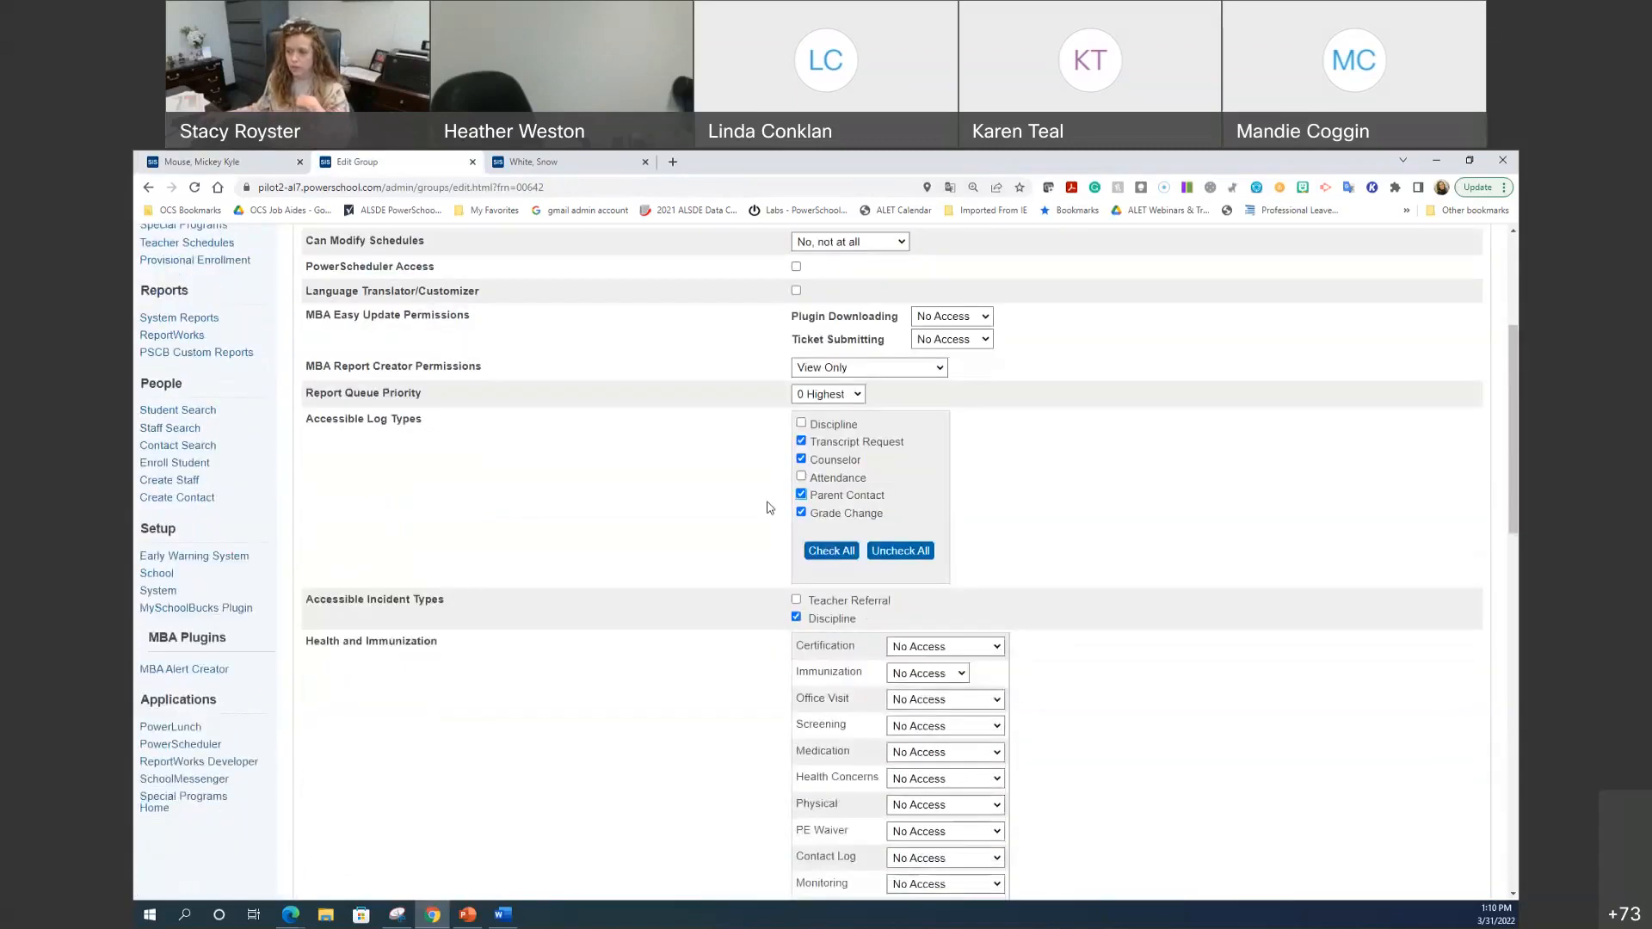
pyautogui.scroll(-5, 768, 506)
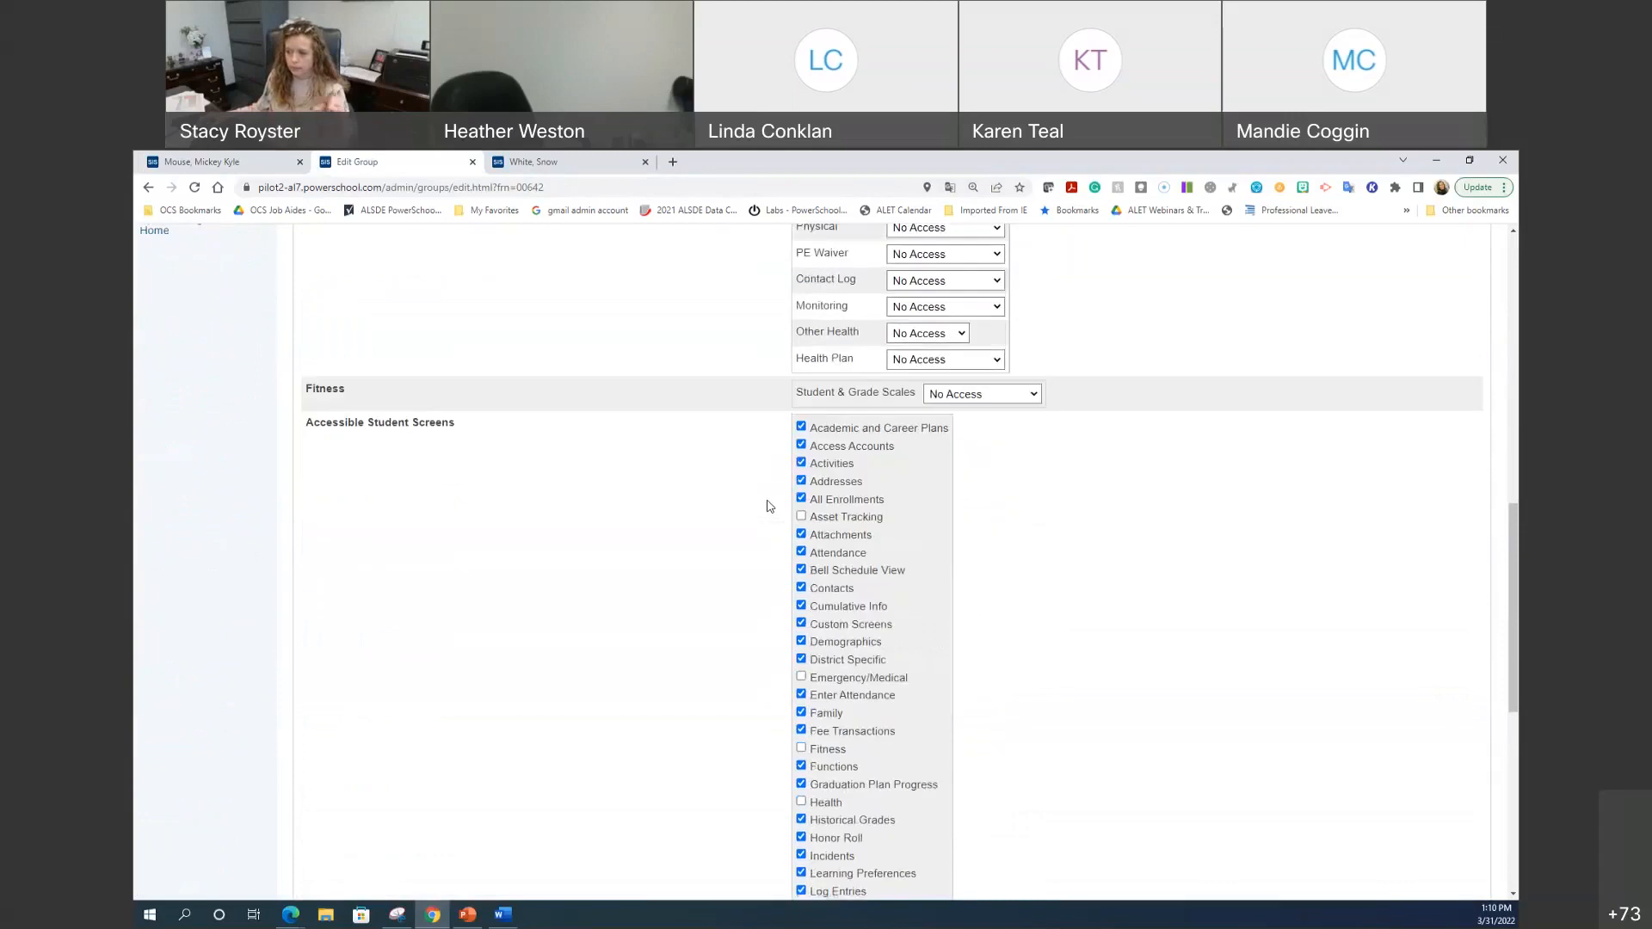
pyautogui.scroll(-1, 768, 506)
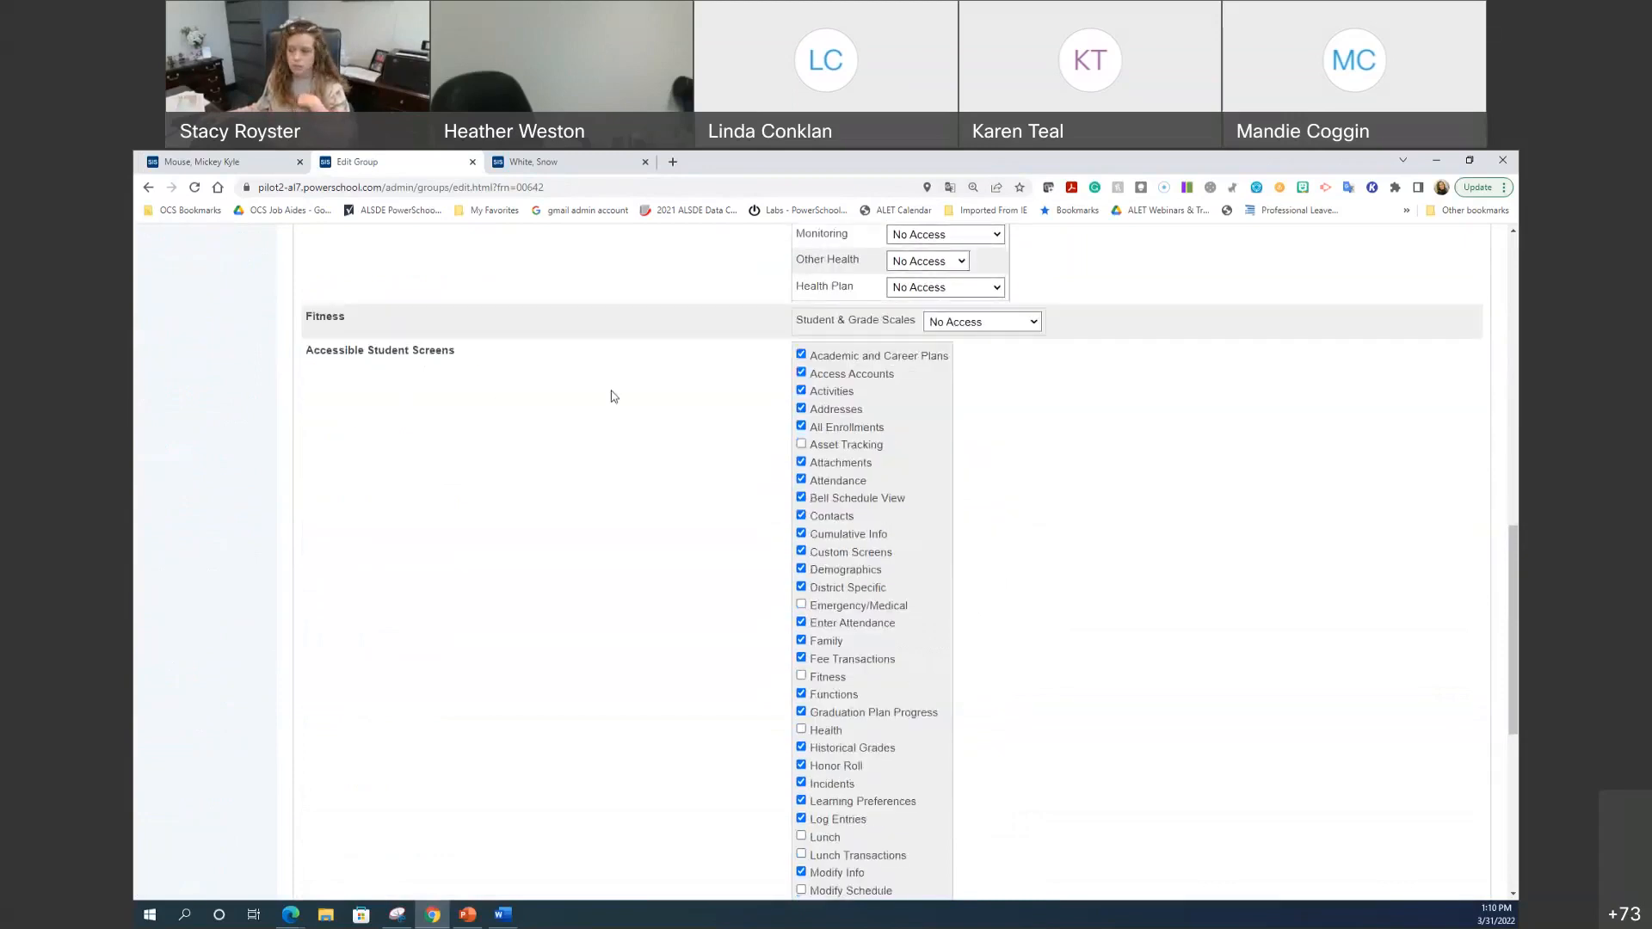
pyautogui.scroll(-1, 612, 394)
pyautogui.moveTo(868, 748); pyautogui.dragTo(799, 758)
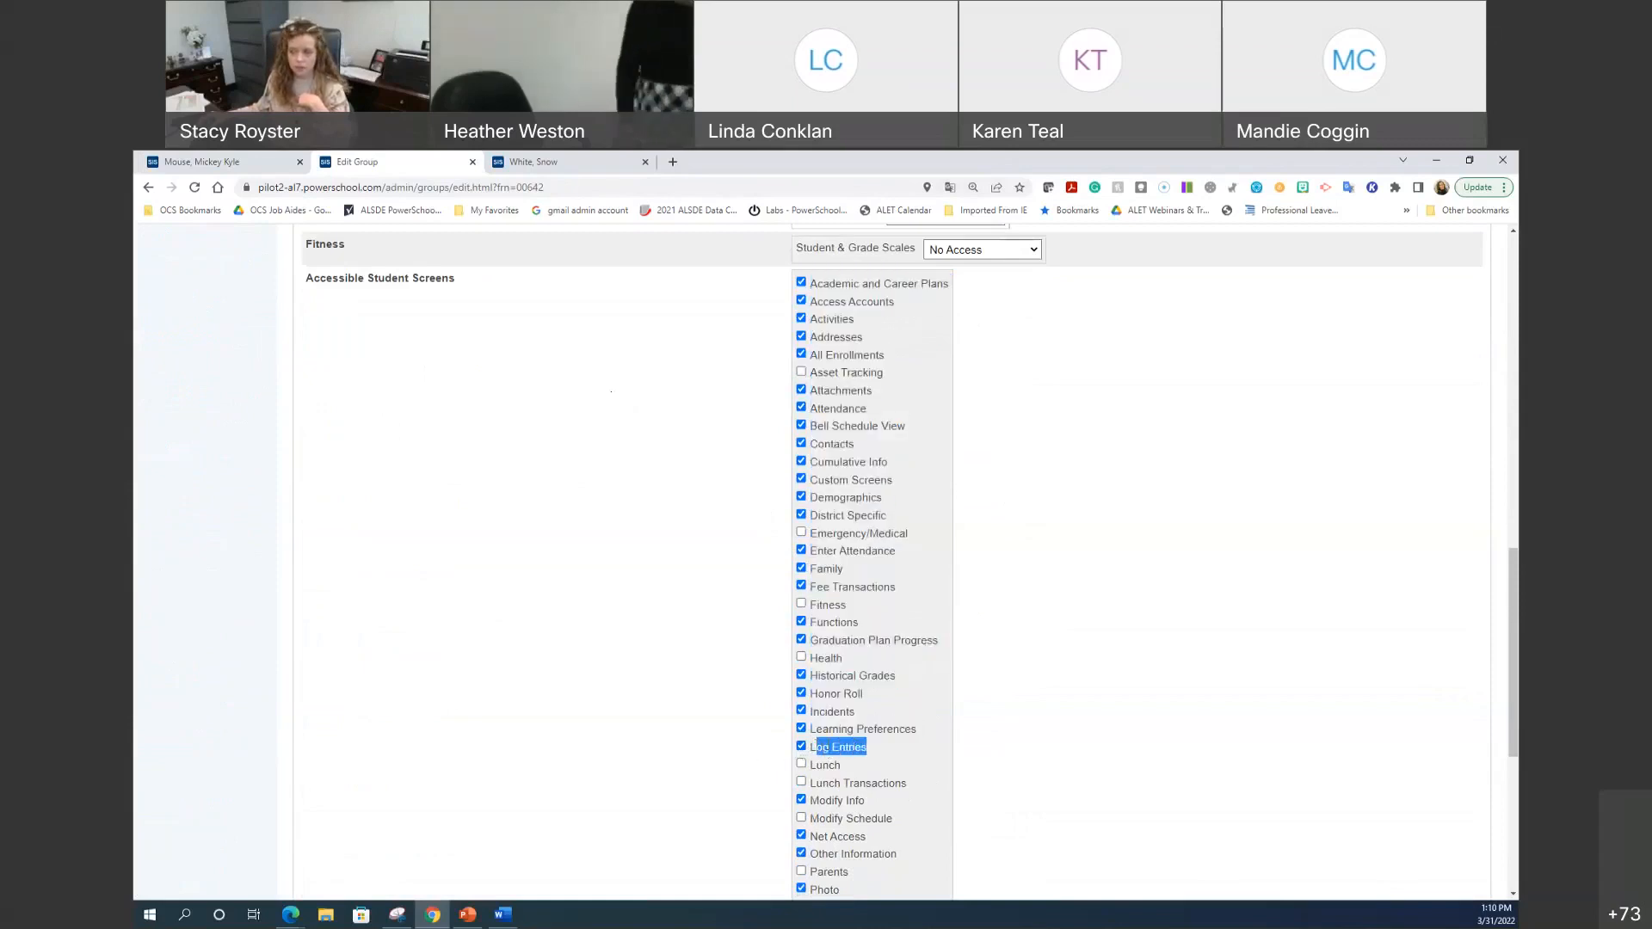
pyautogui.click(248, 169)
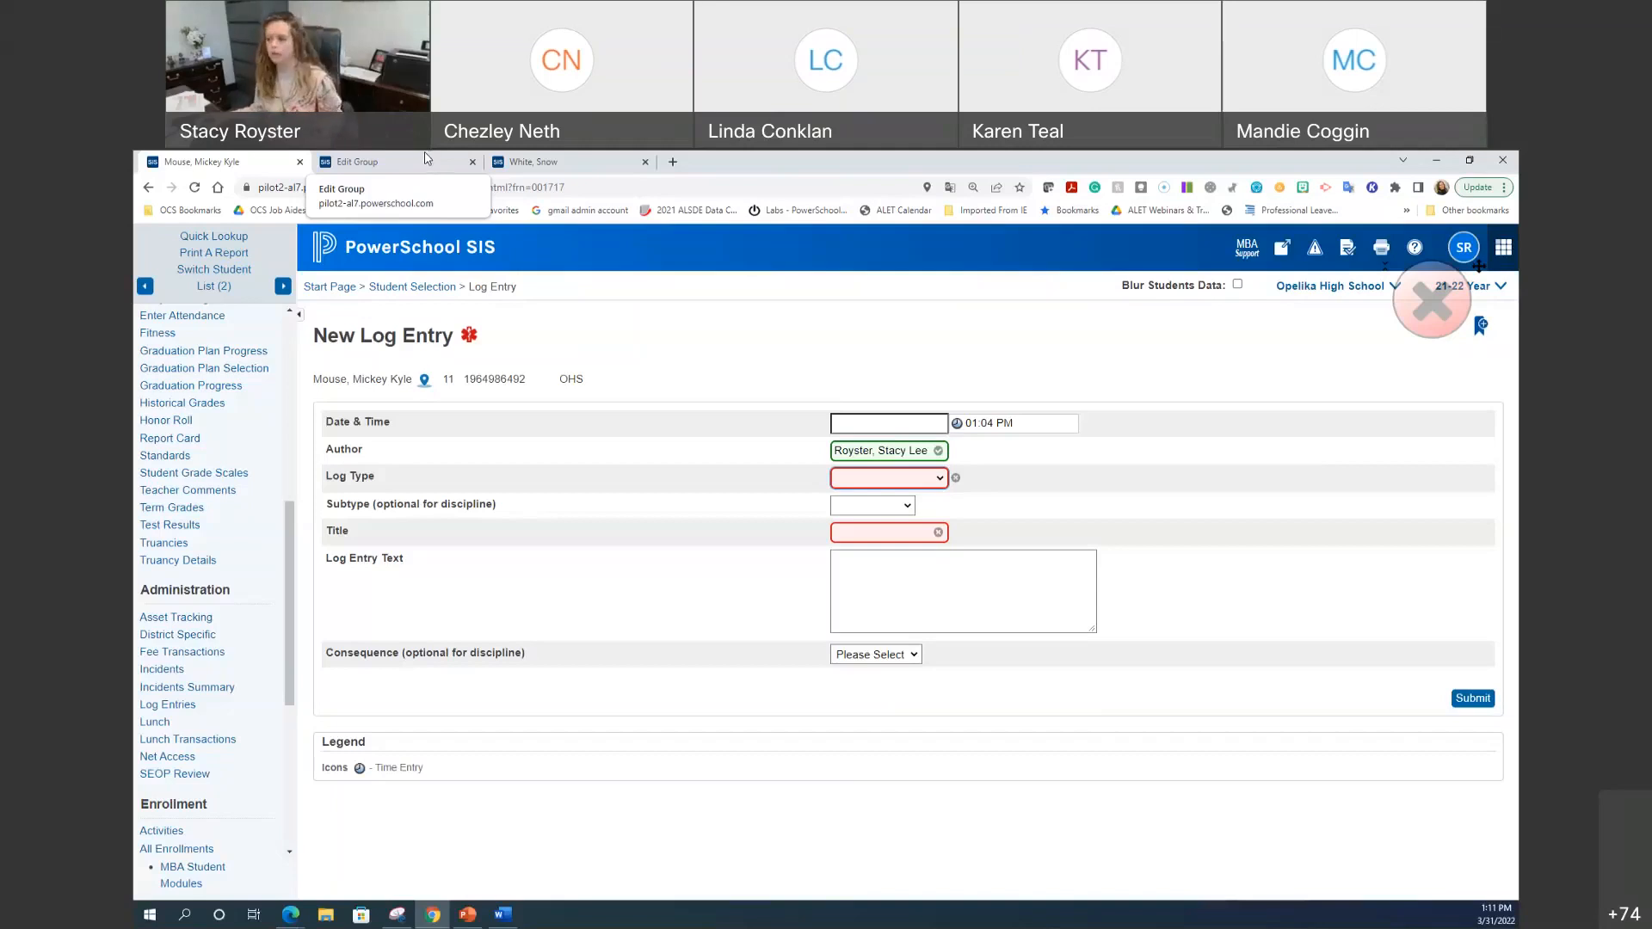
pyautogui.click(421, 157)
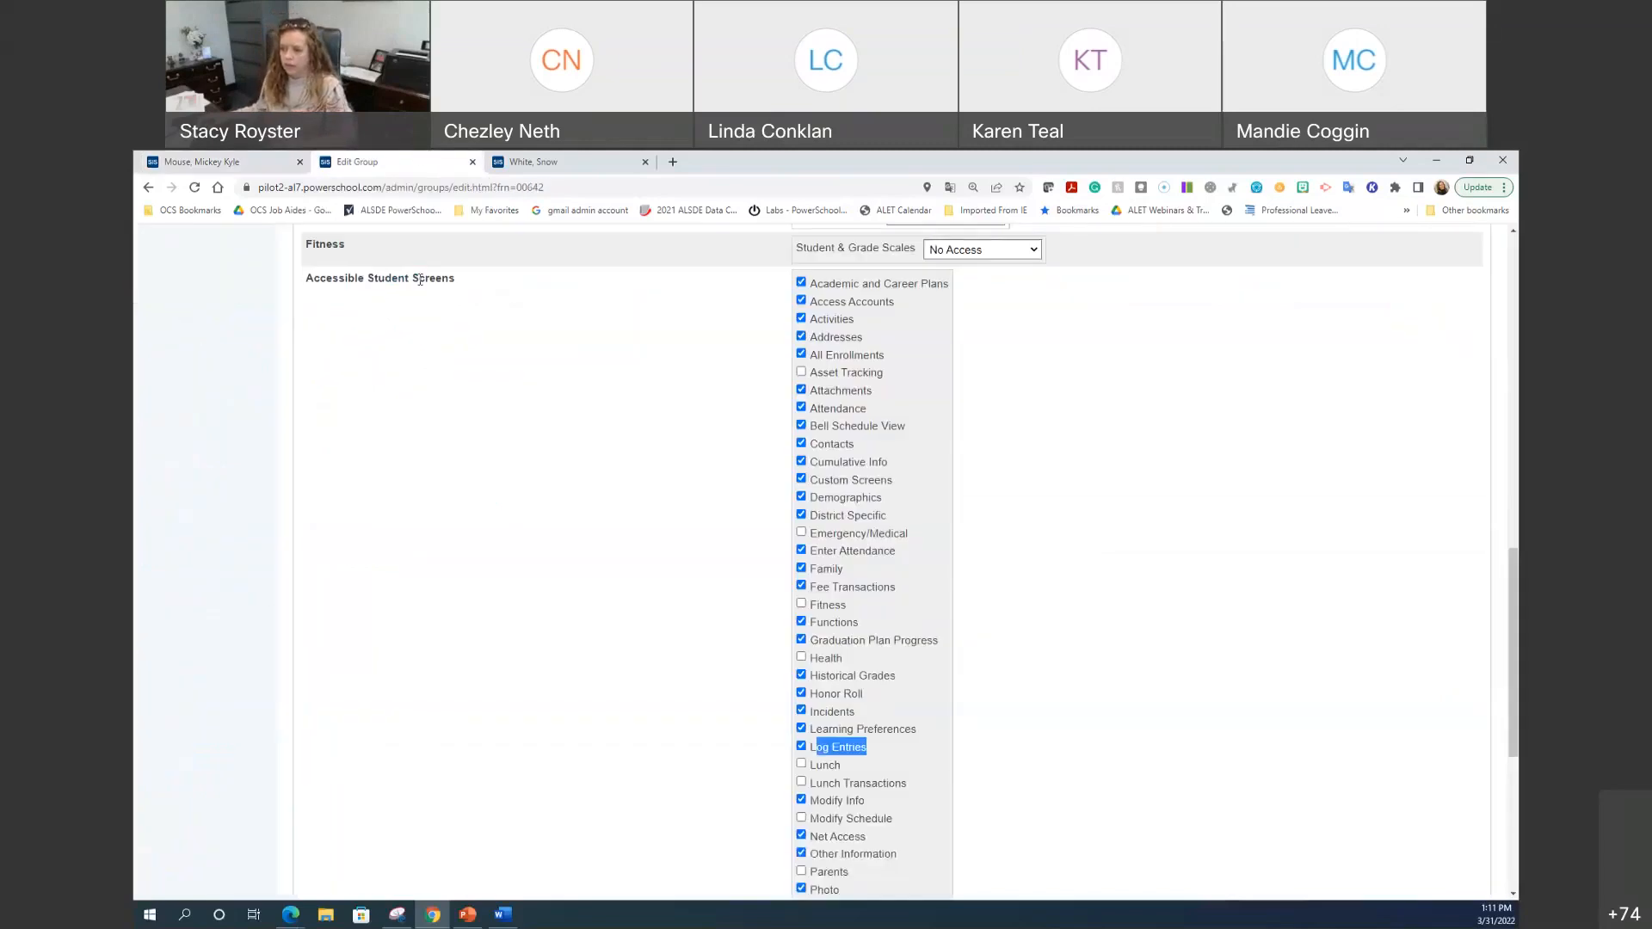
pyautogui.scroll(10, 598, 497)
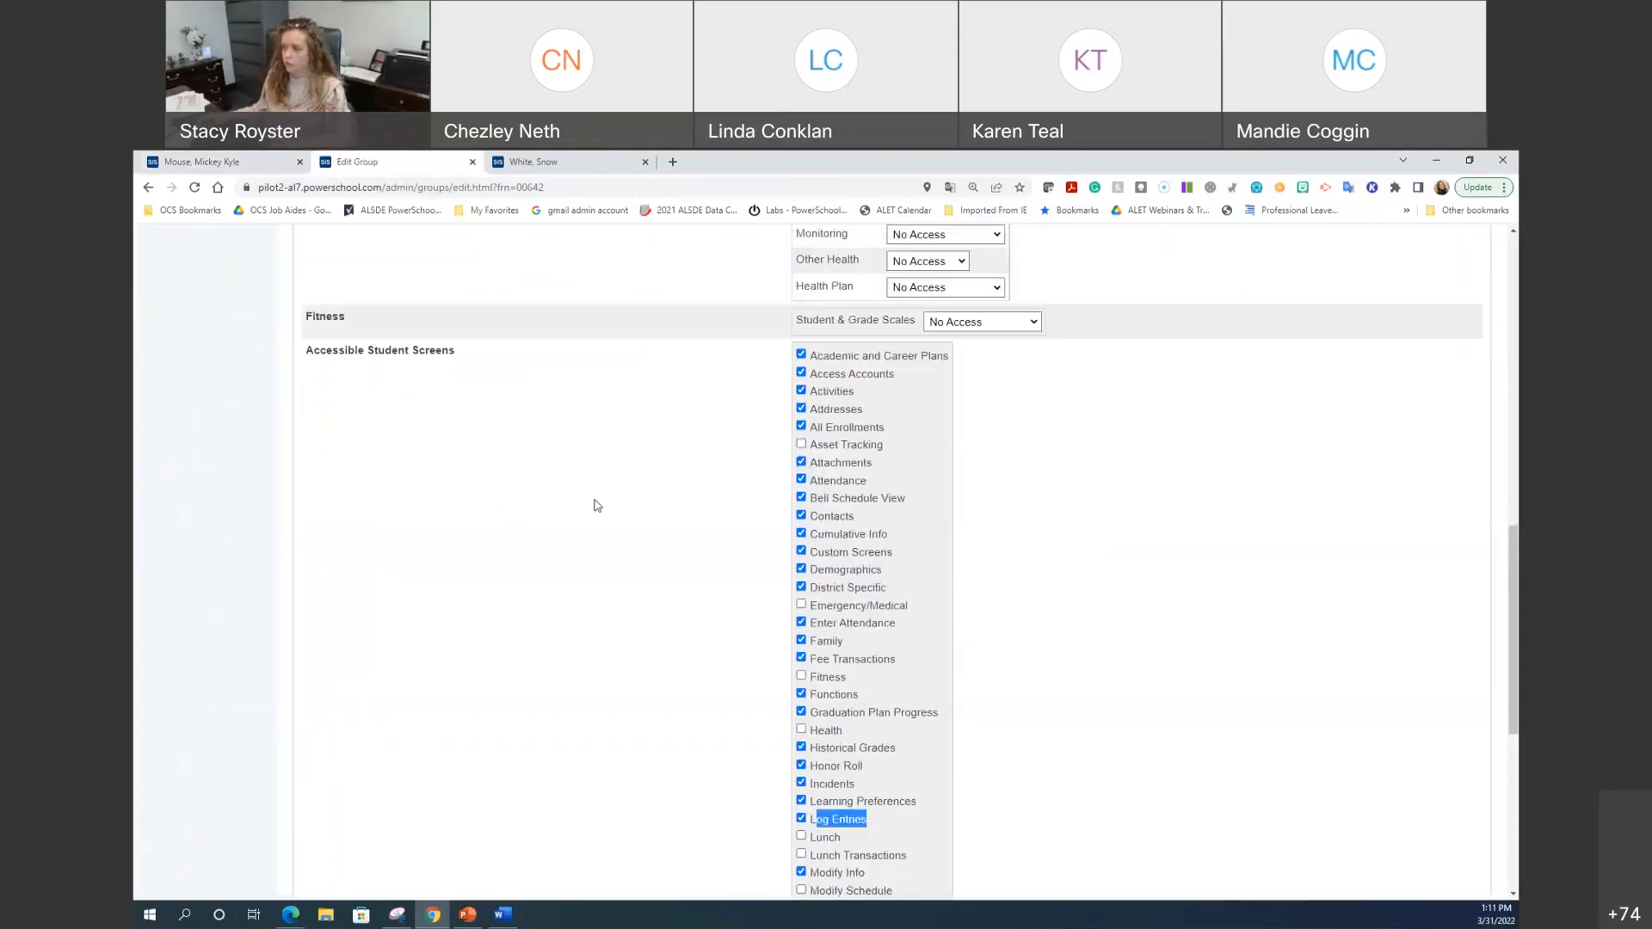
pyautogui.scroll(2, 594, 493)
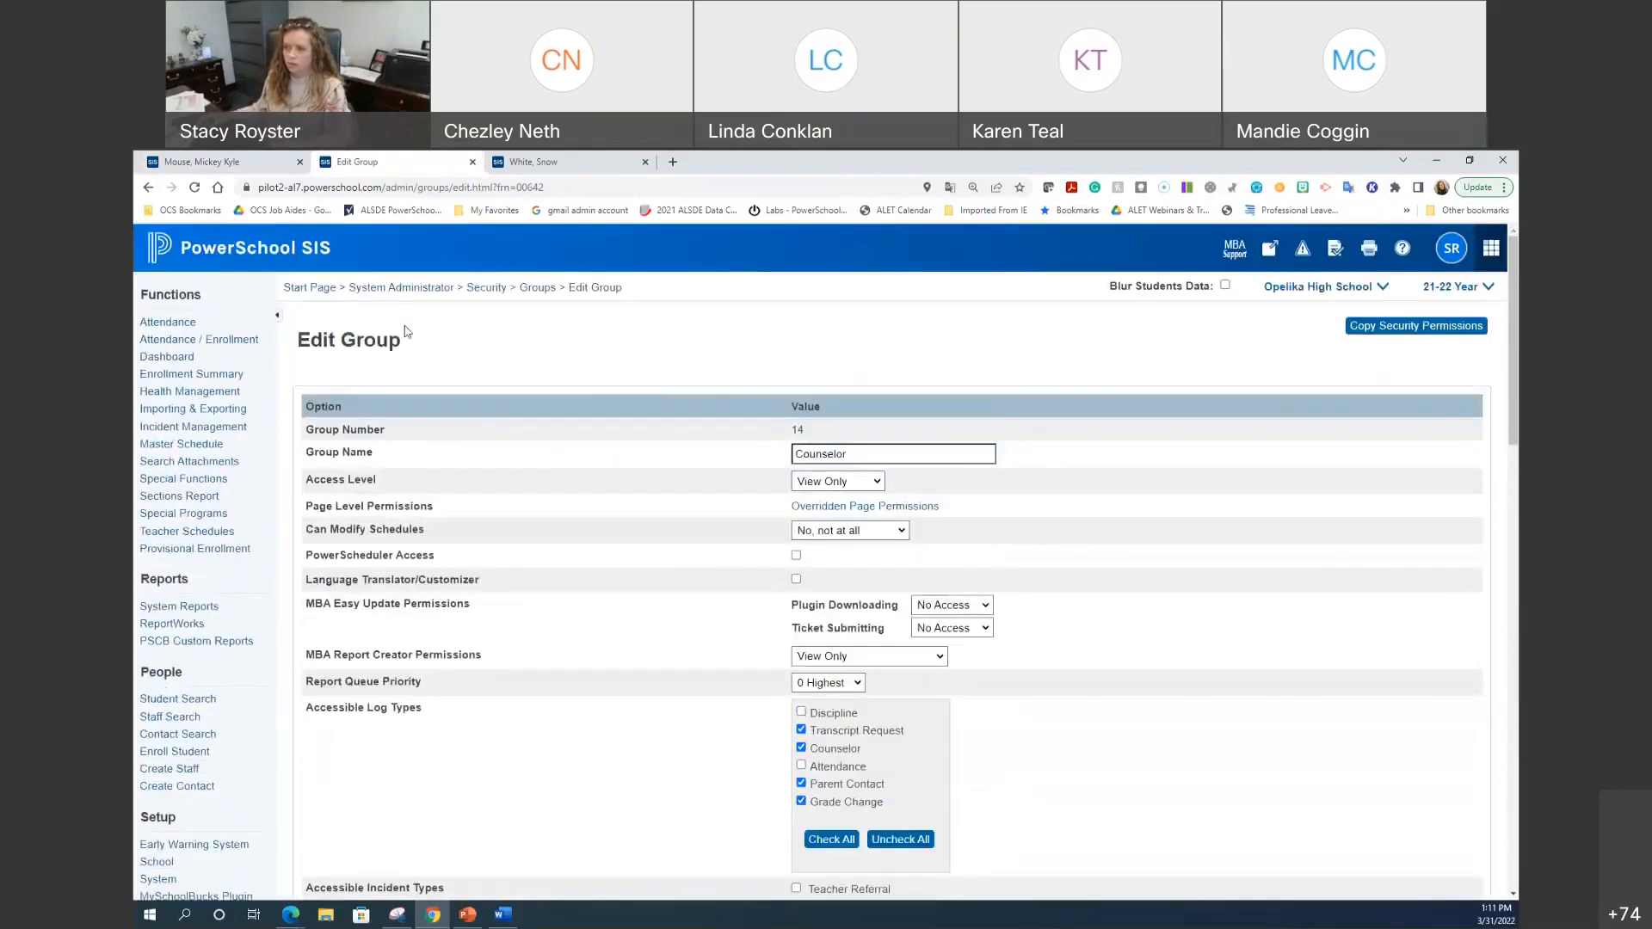
# Step: Reopen the Counselor group via System Administrator > Security > Groups, showing all six log types ticked
pyautogui.click(258, 258)
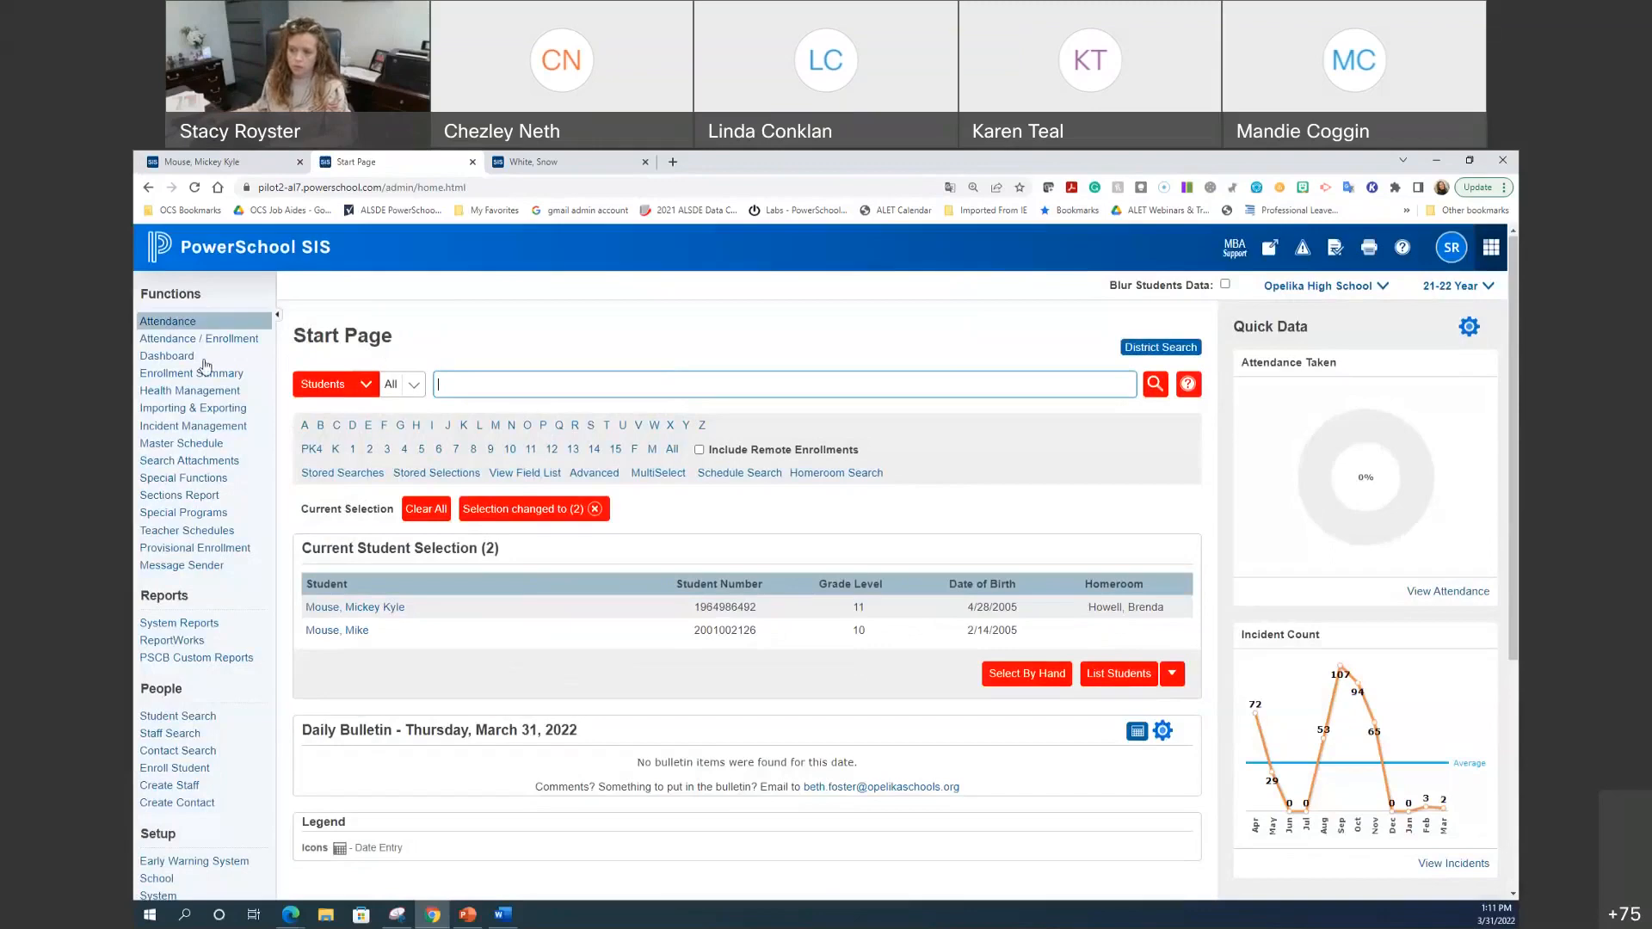
pyautogui.scroll(-3, 206, 516)
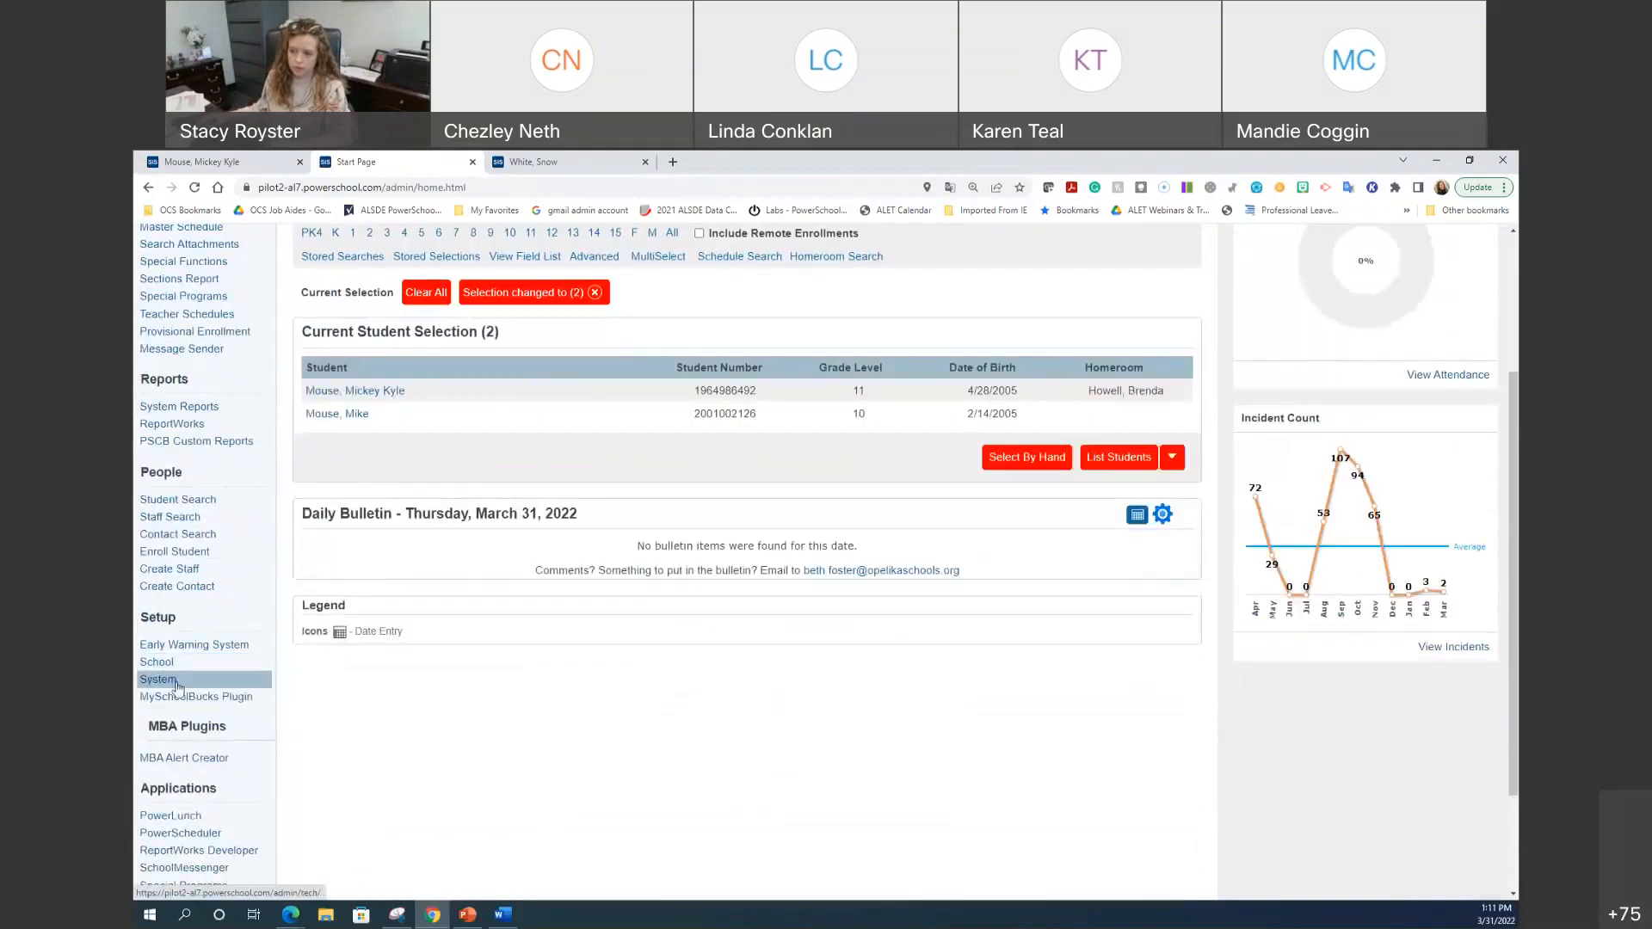
pyautogui.click(163, 680)
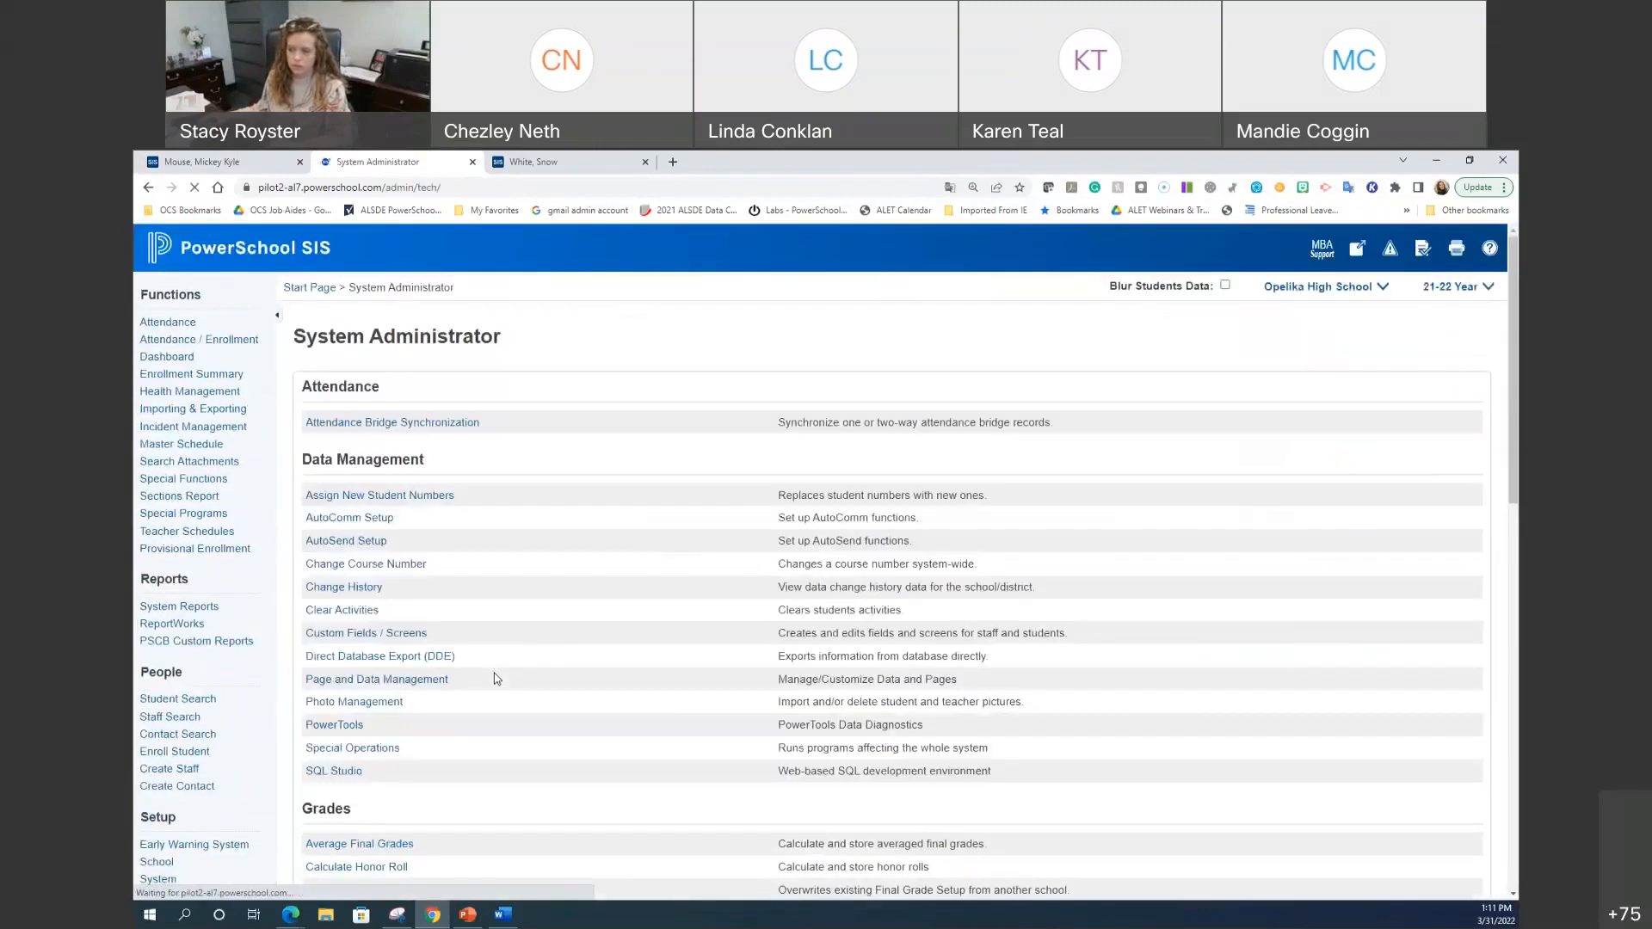
pyautogui.scroll(-7, 631, 545)
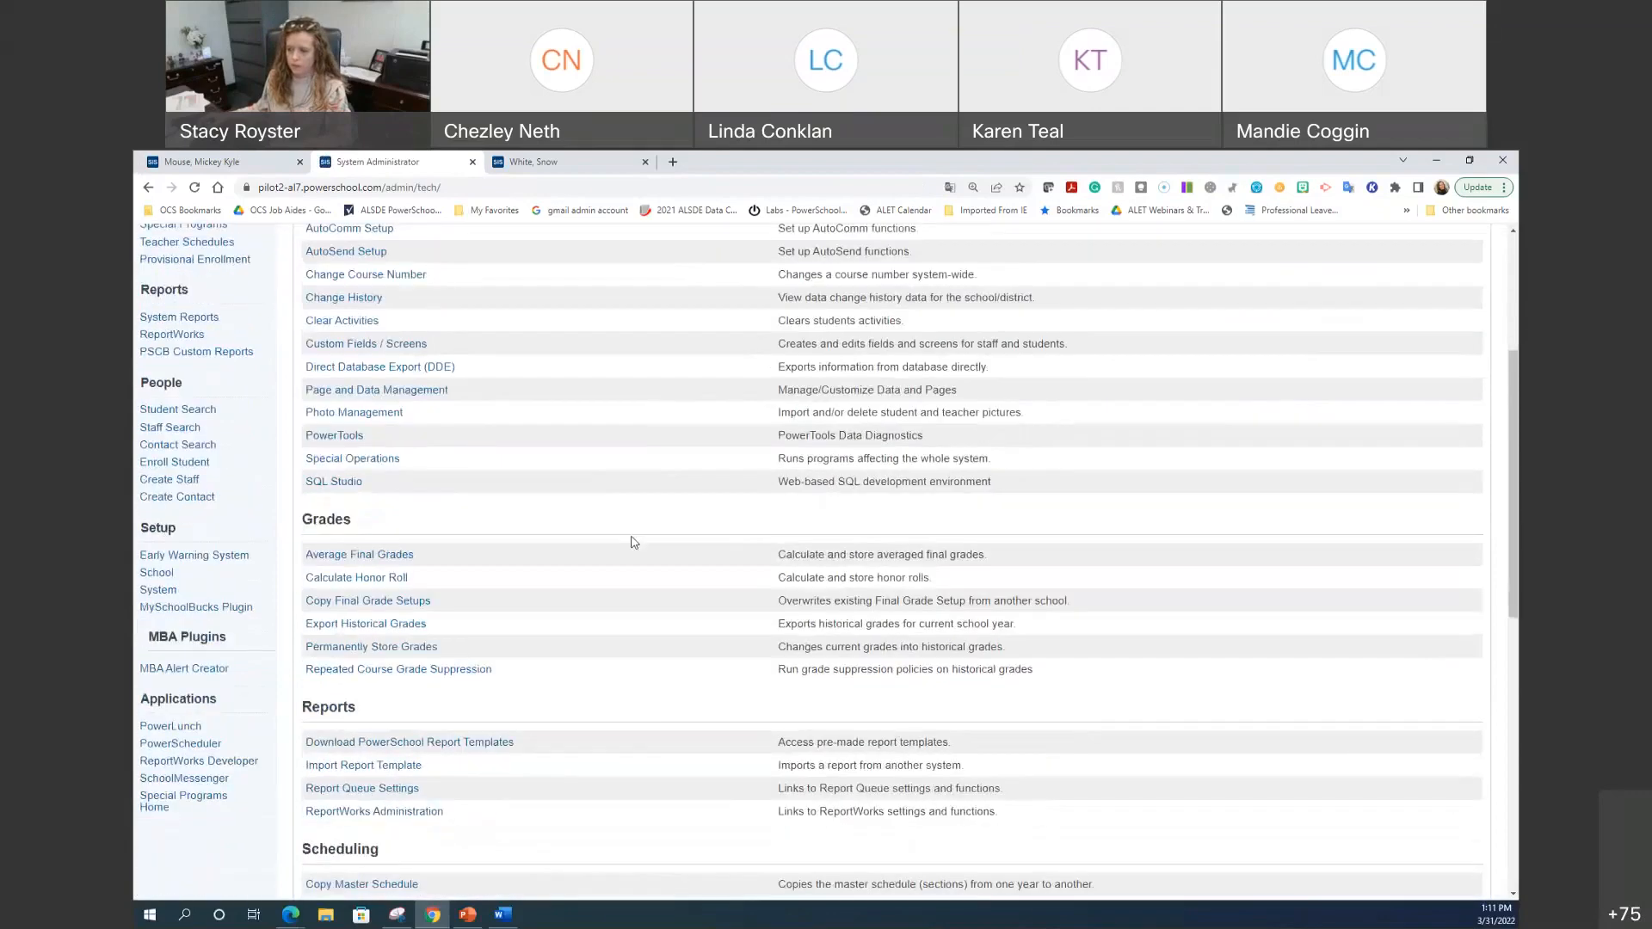
pyautogui.scroll(-2, 631, 542)
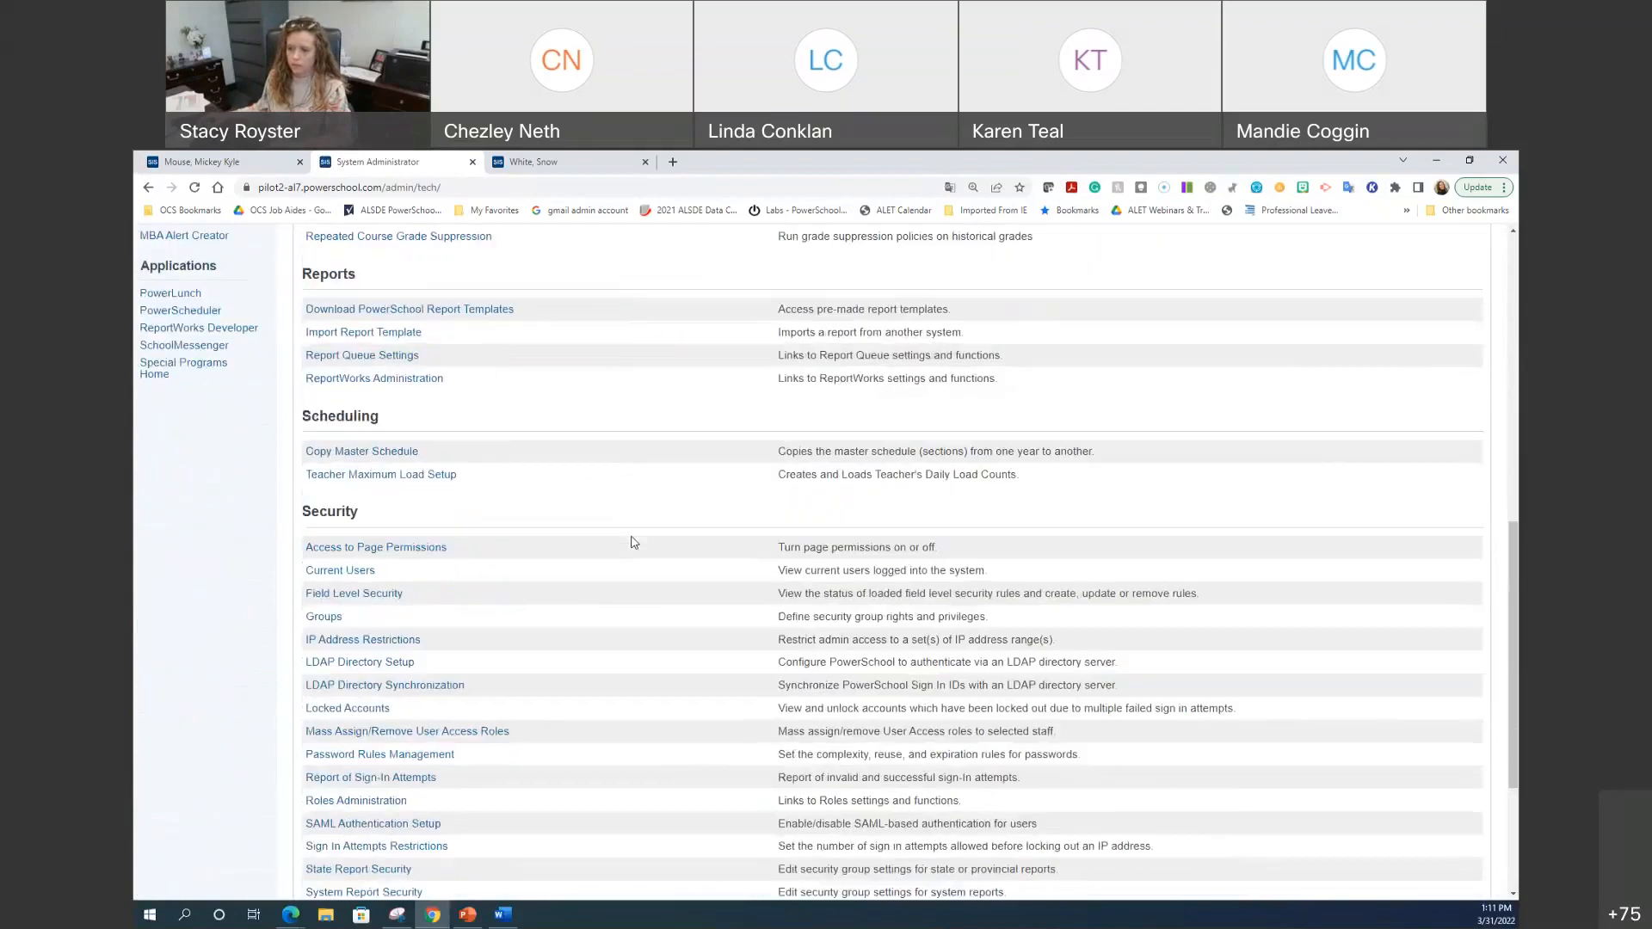
pyautogui.click(325, 620)
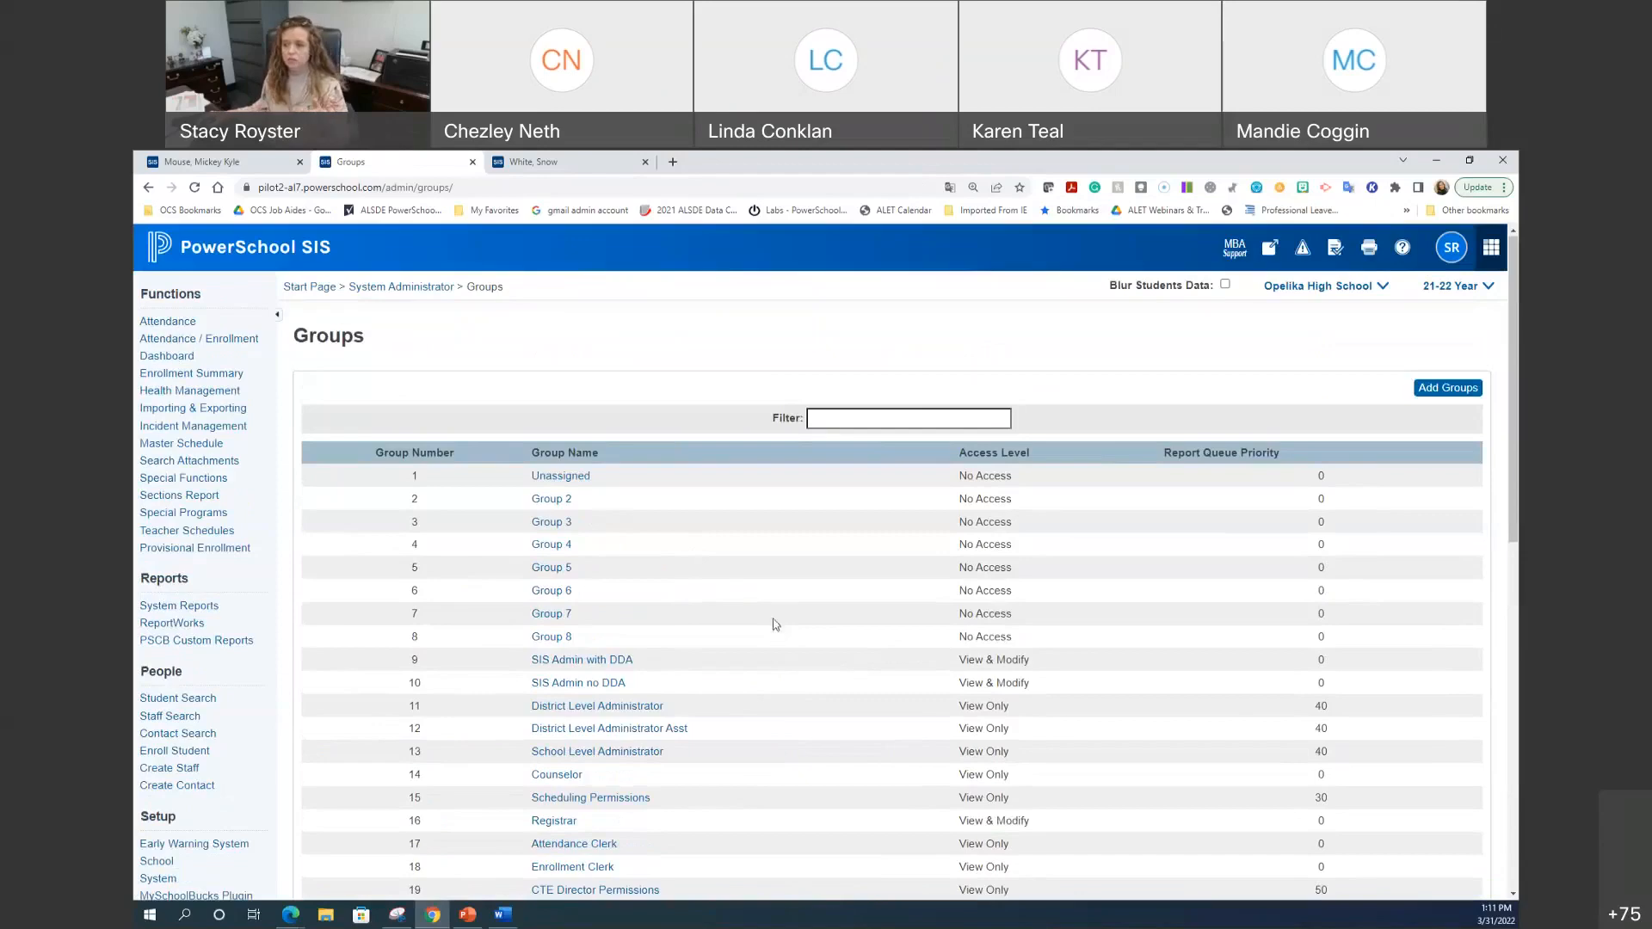
pyautogui.scroll(-3, 775, 628)
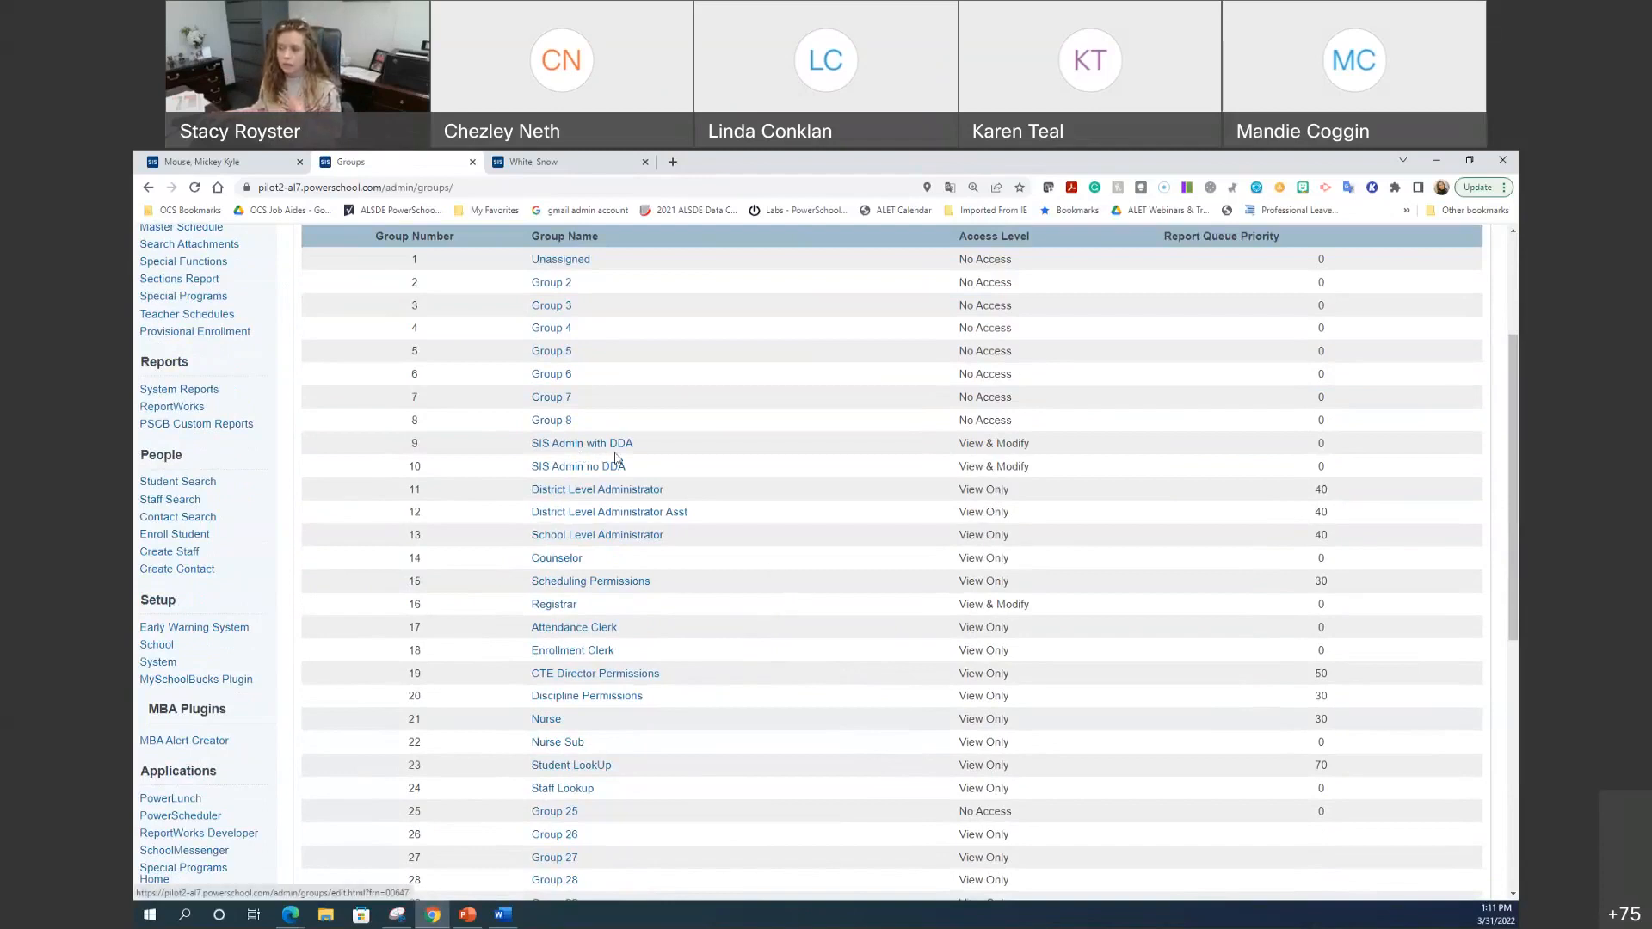
pyautogui.click(567, 560)
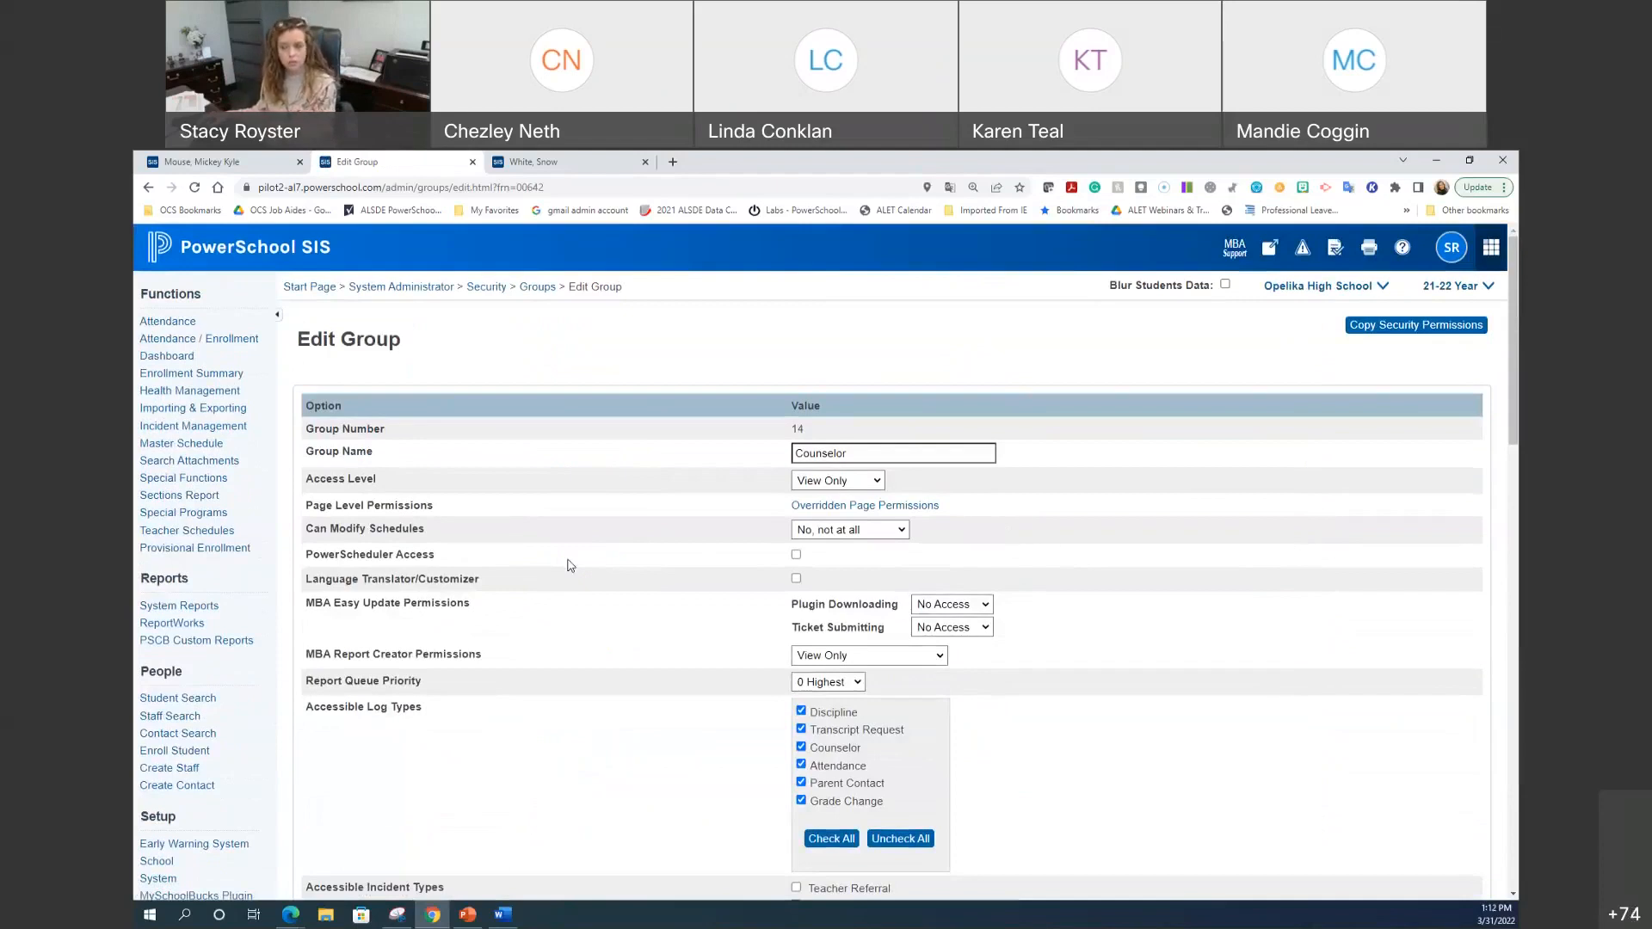
# Step: Look over the Counselor group's permissions, then return to the second student's empty New Log Entry form
pyautogui.scroll(-1, 824, 659)
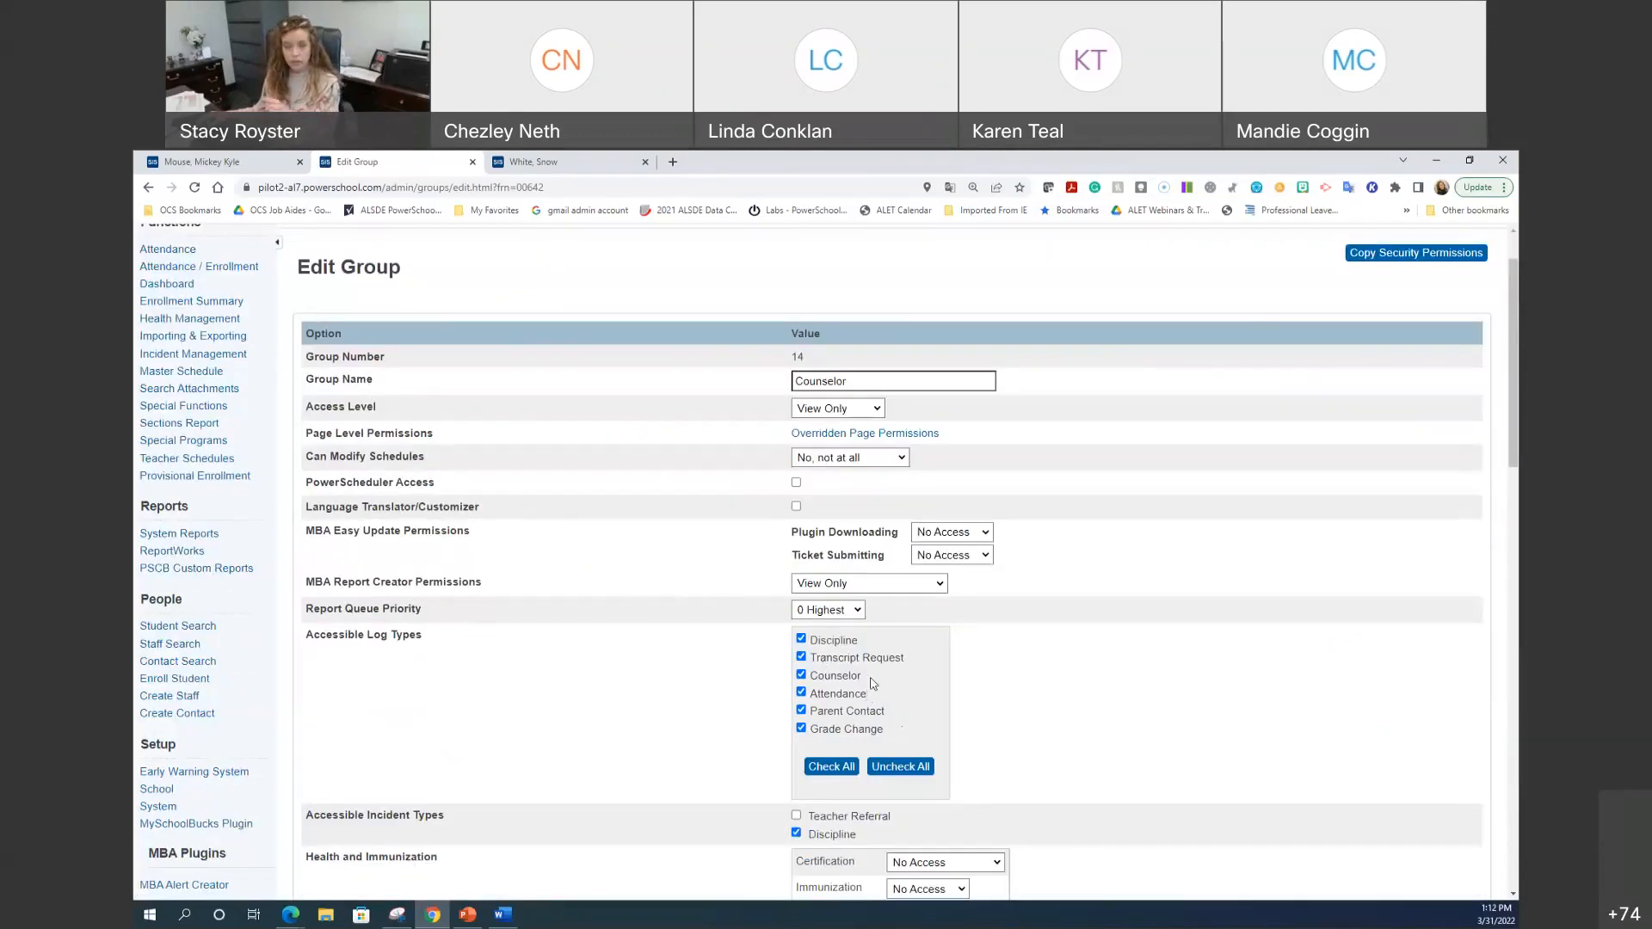
pyautogui.scroll(-4, 704, 671)
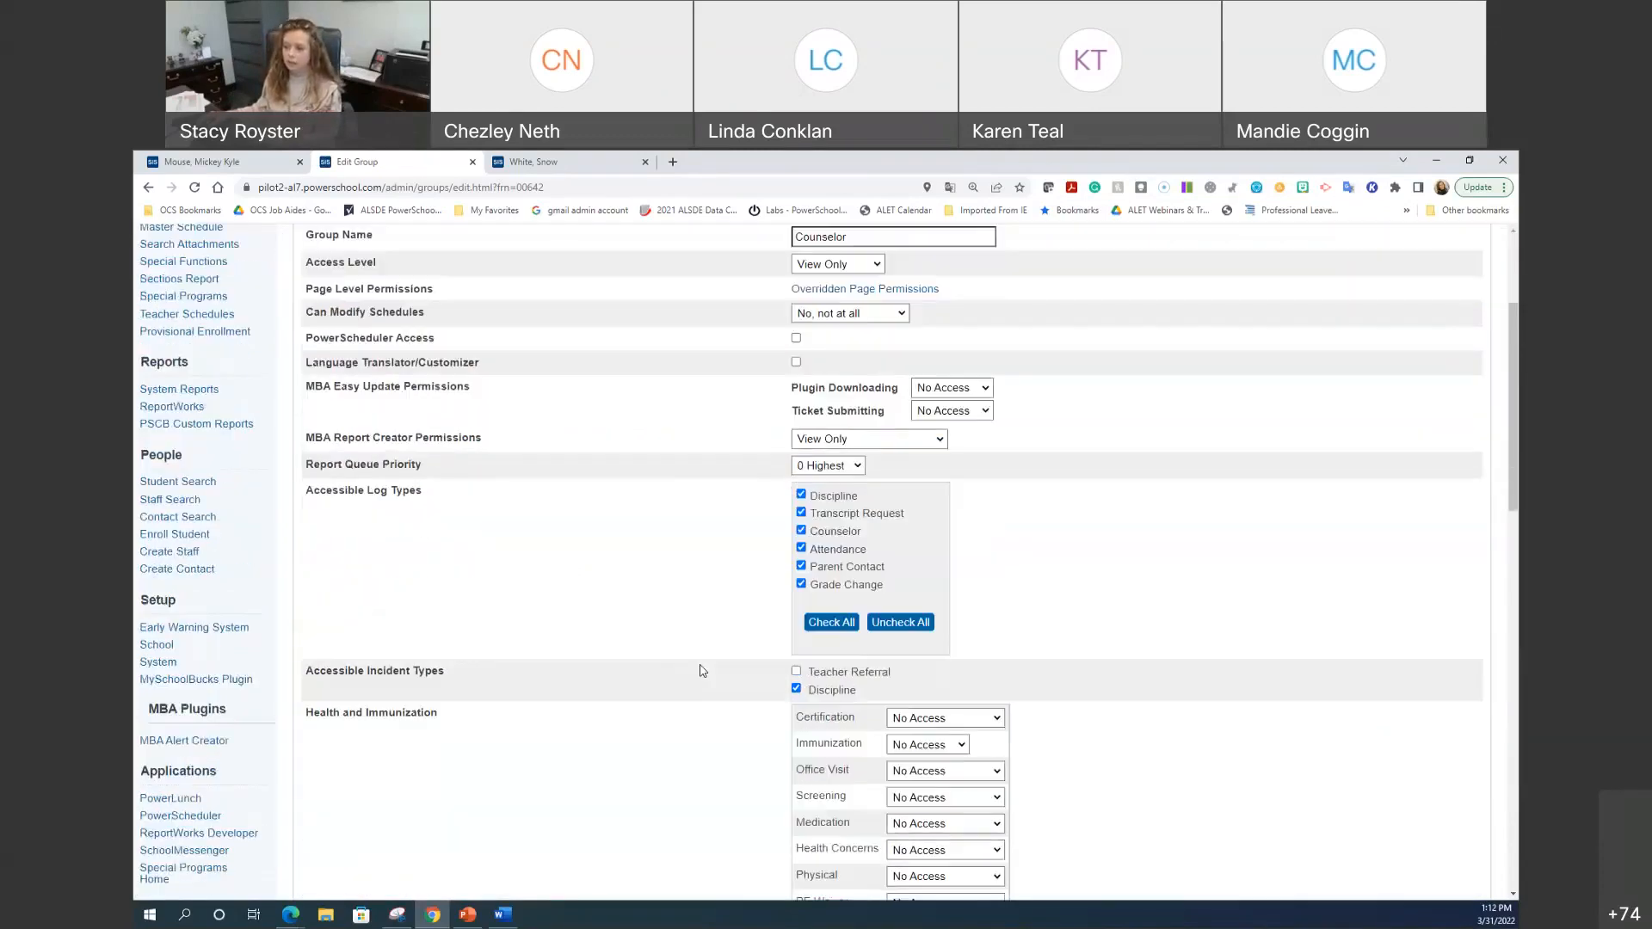
pyautogui.scroll(-8, 703, 671)
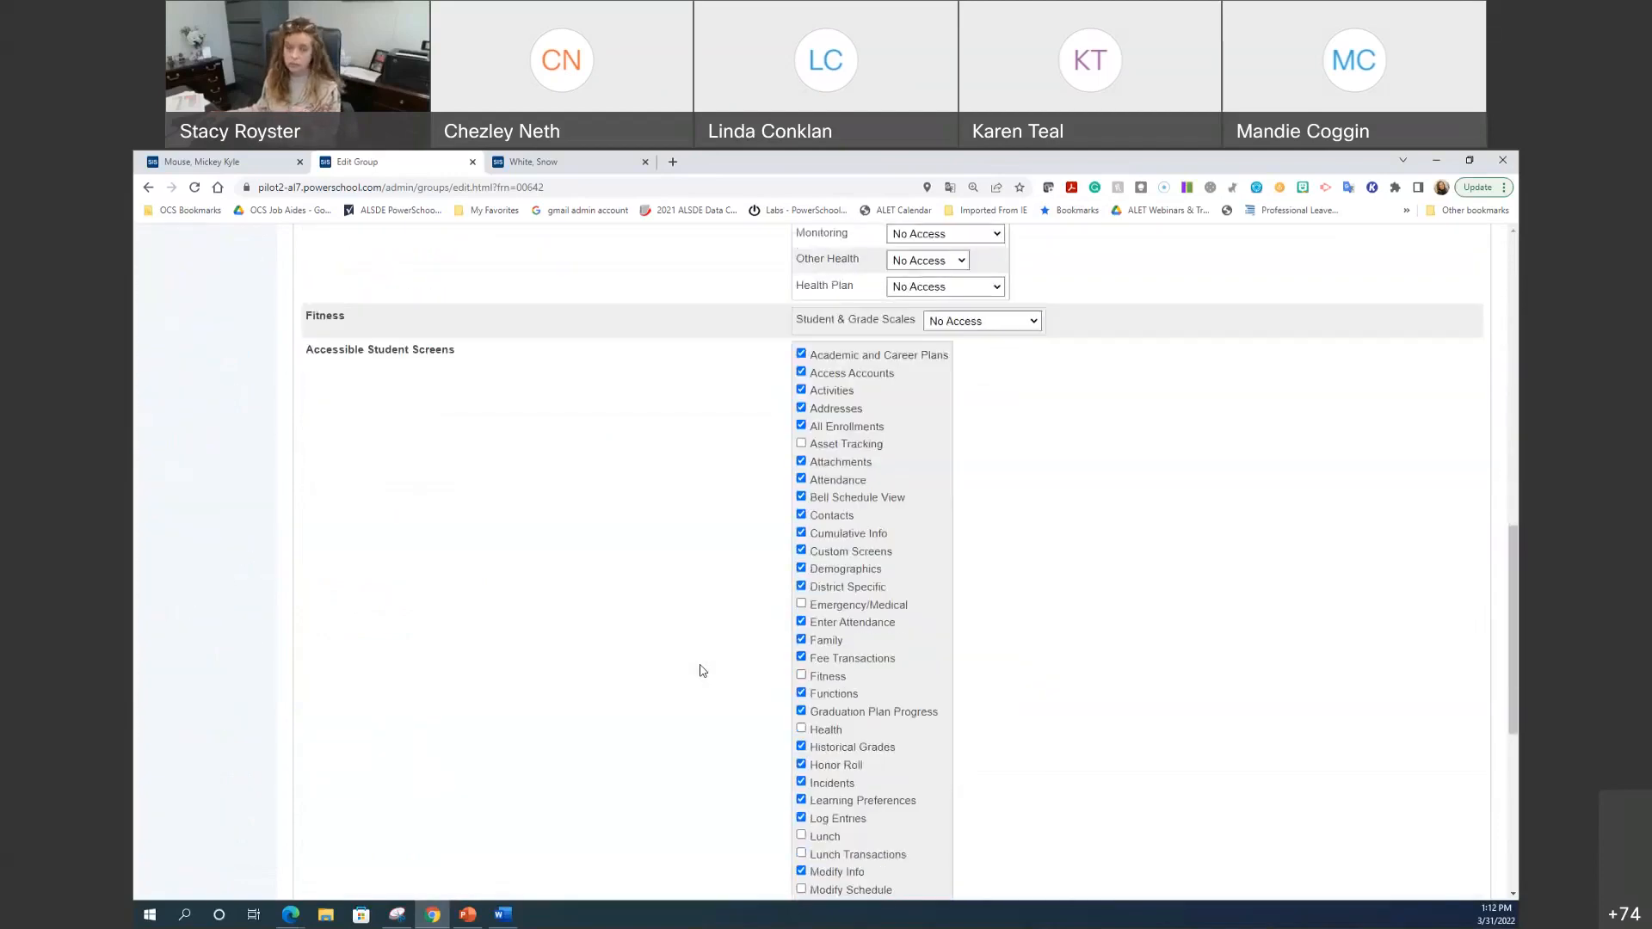
pyautogui.scroll(-1, 704, 671)
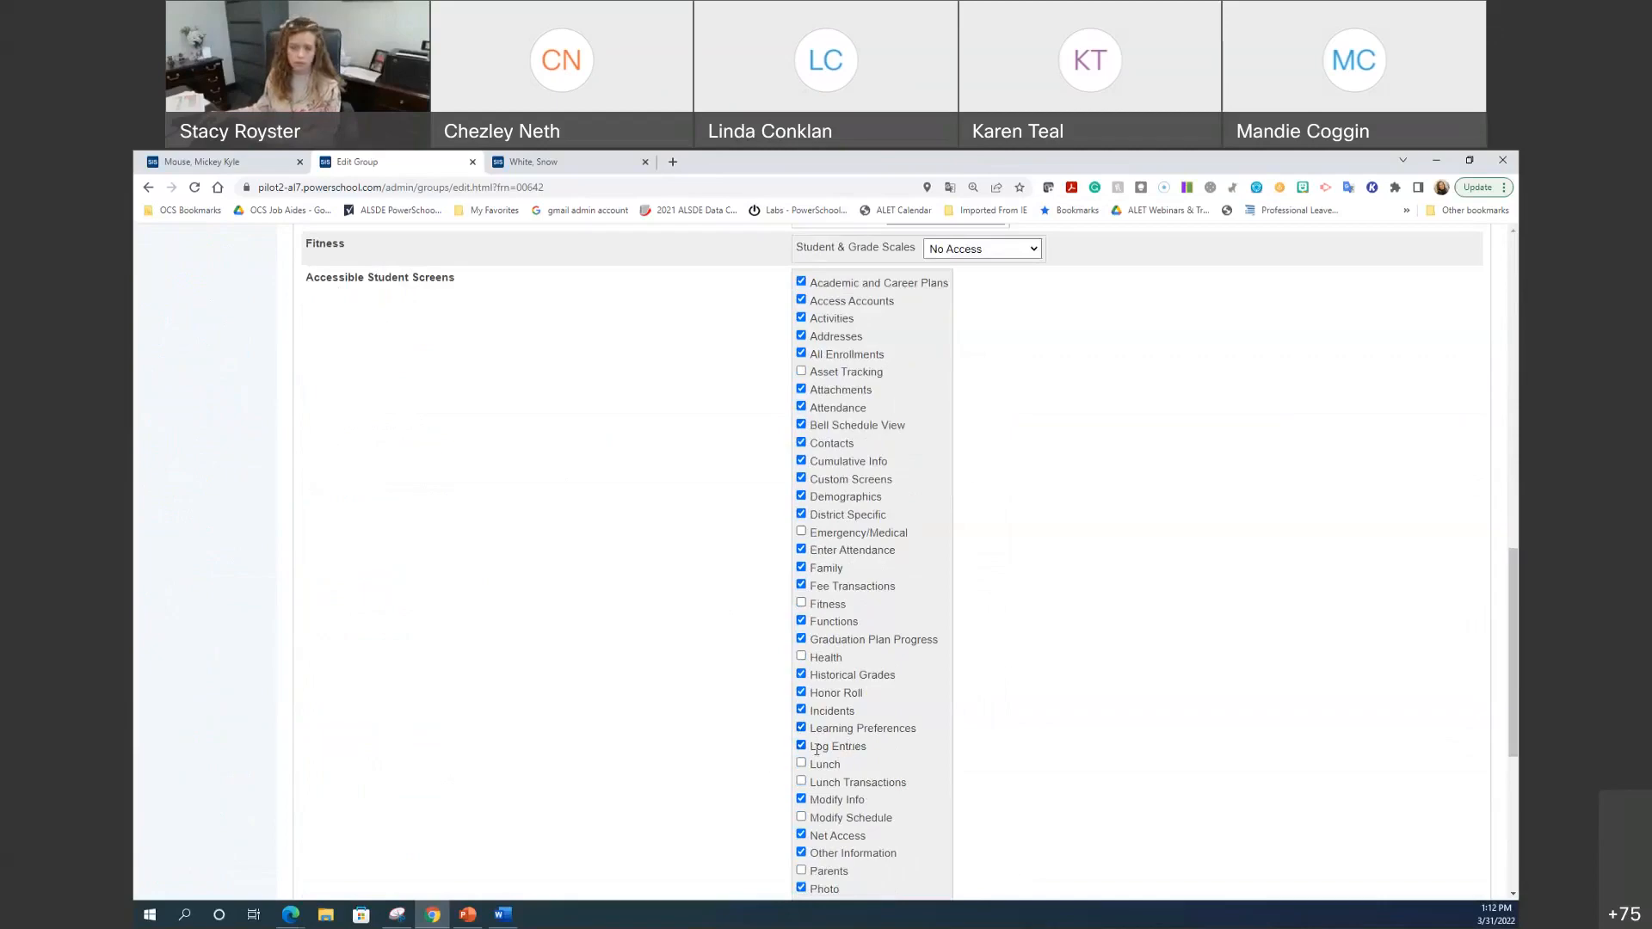
pyautogui.scroll(7, 629, 725)
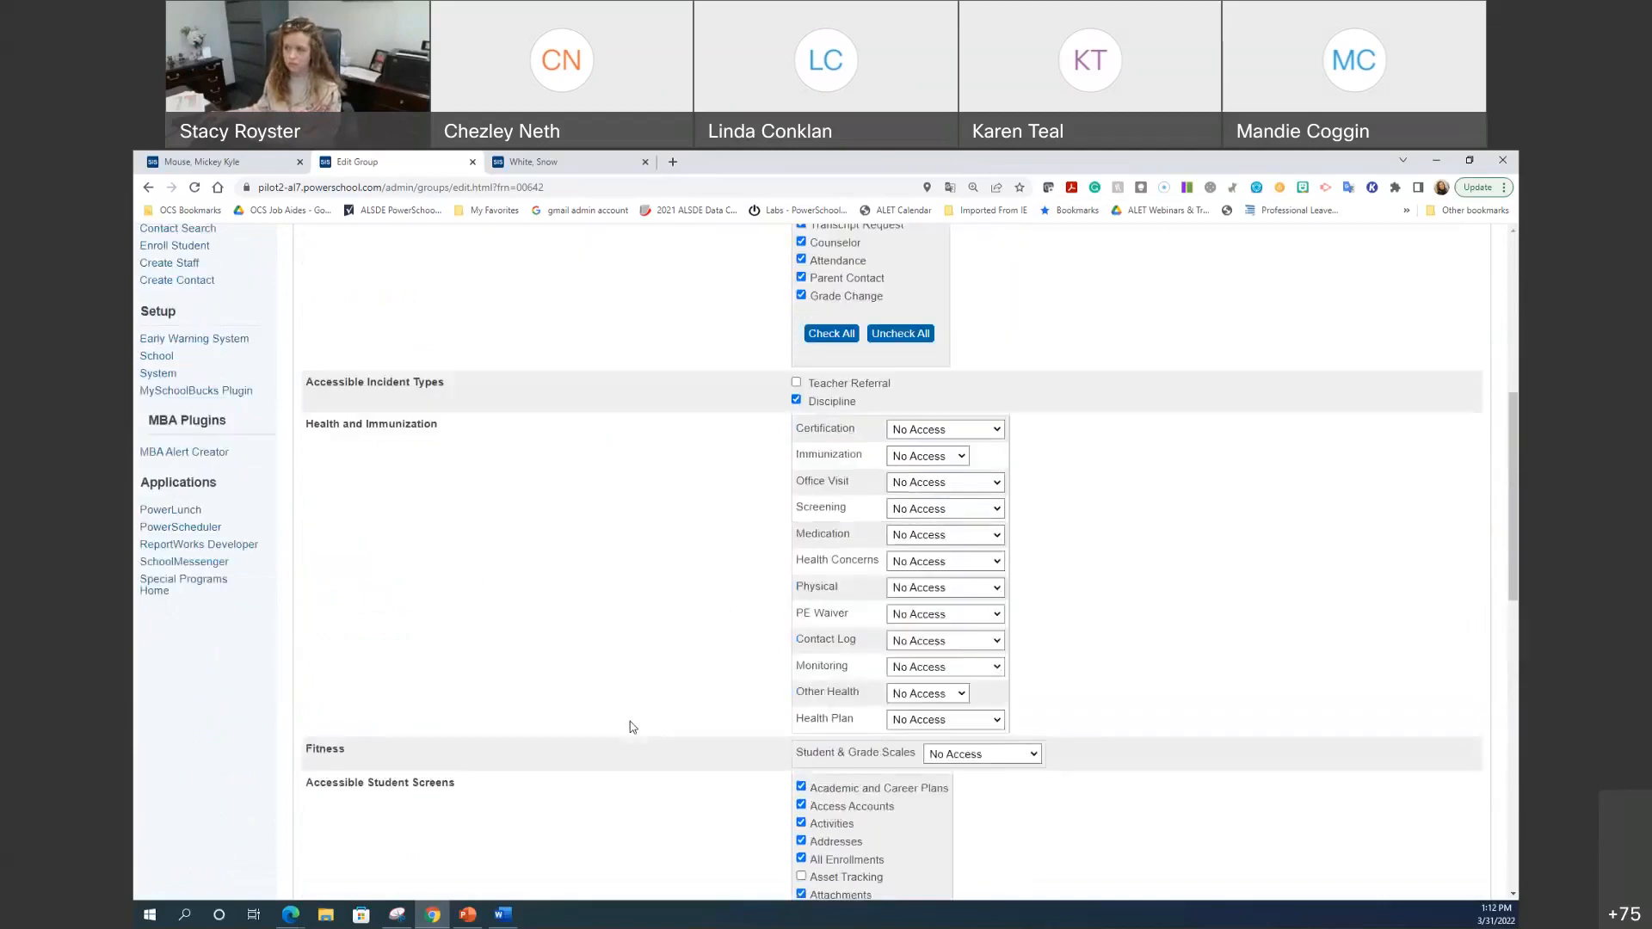
pyautogui.scroll(5, 632, 727)
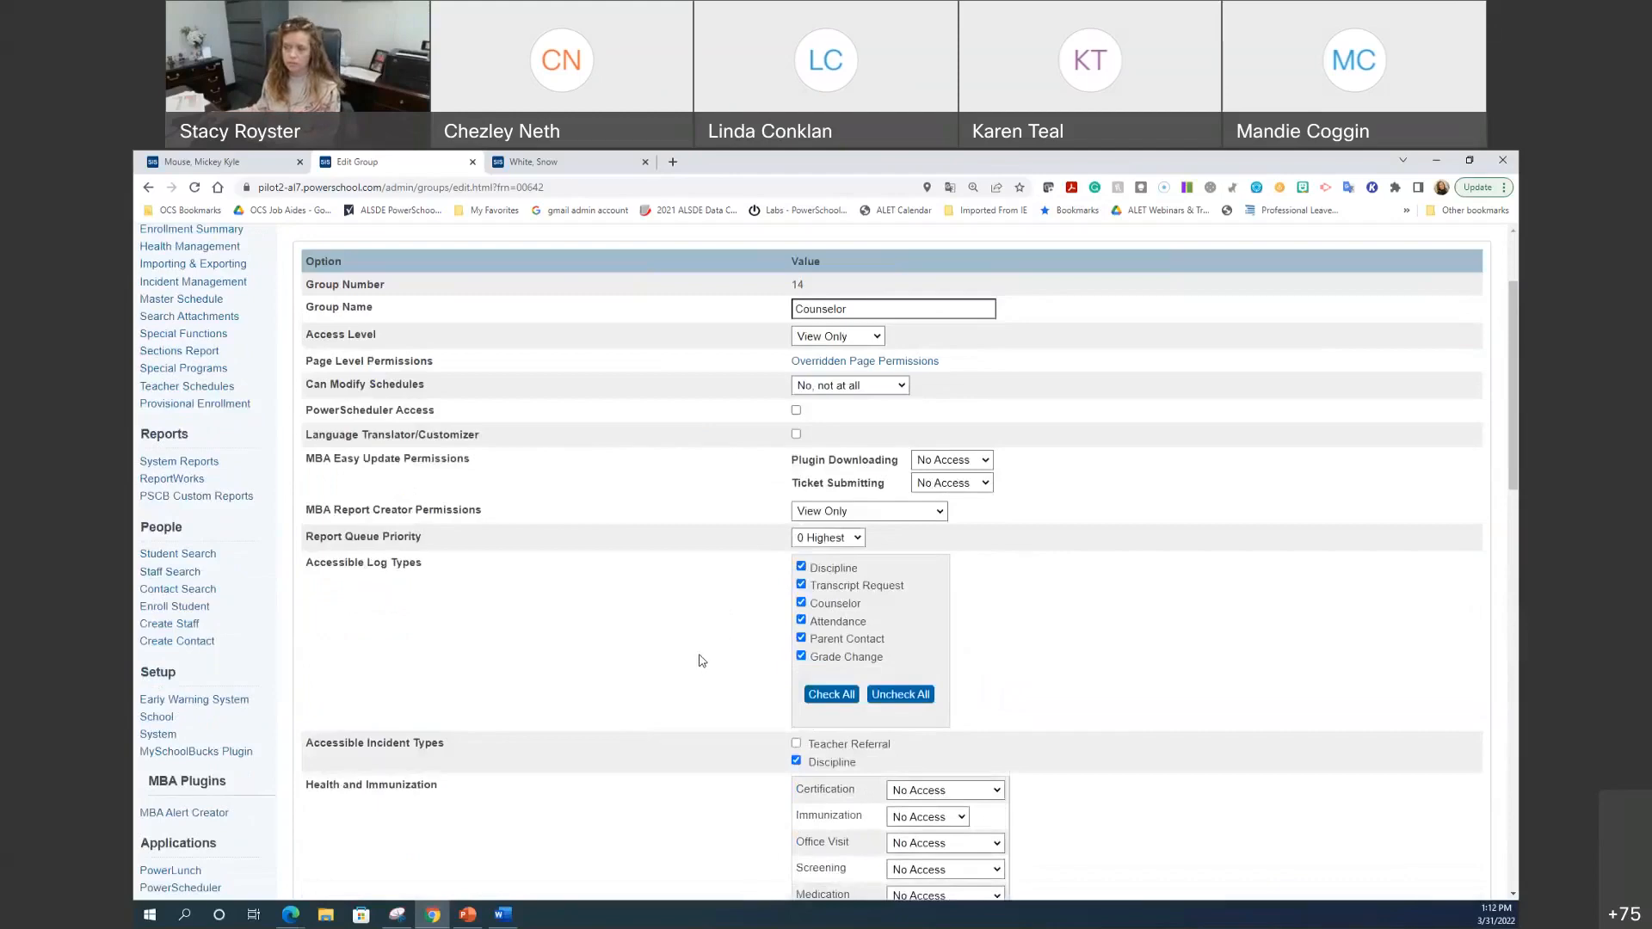
pyautogui.click(226, 161)
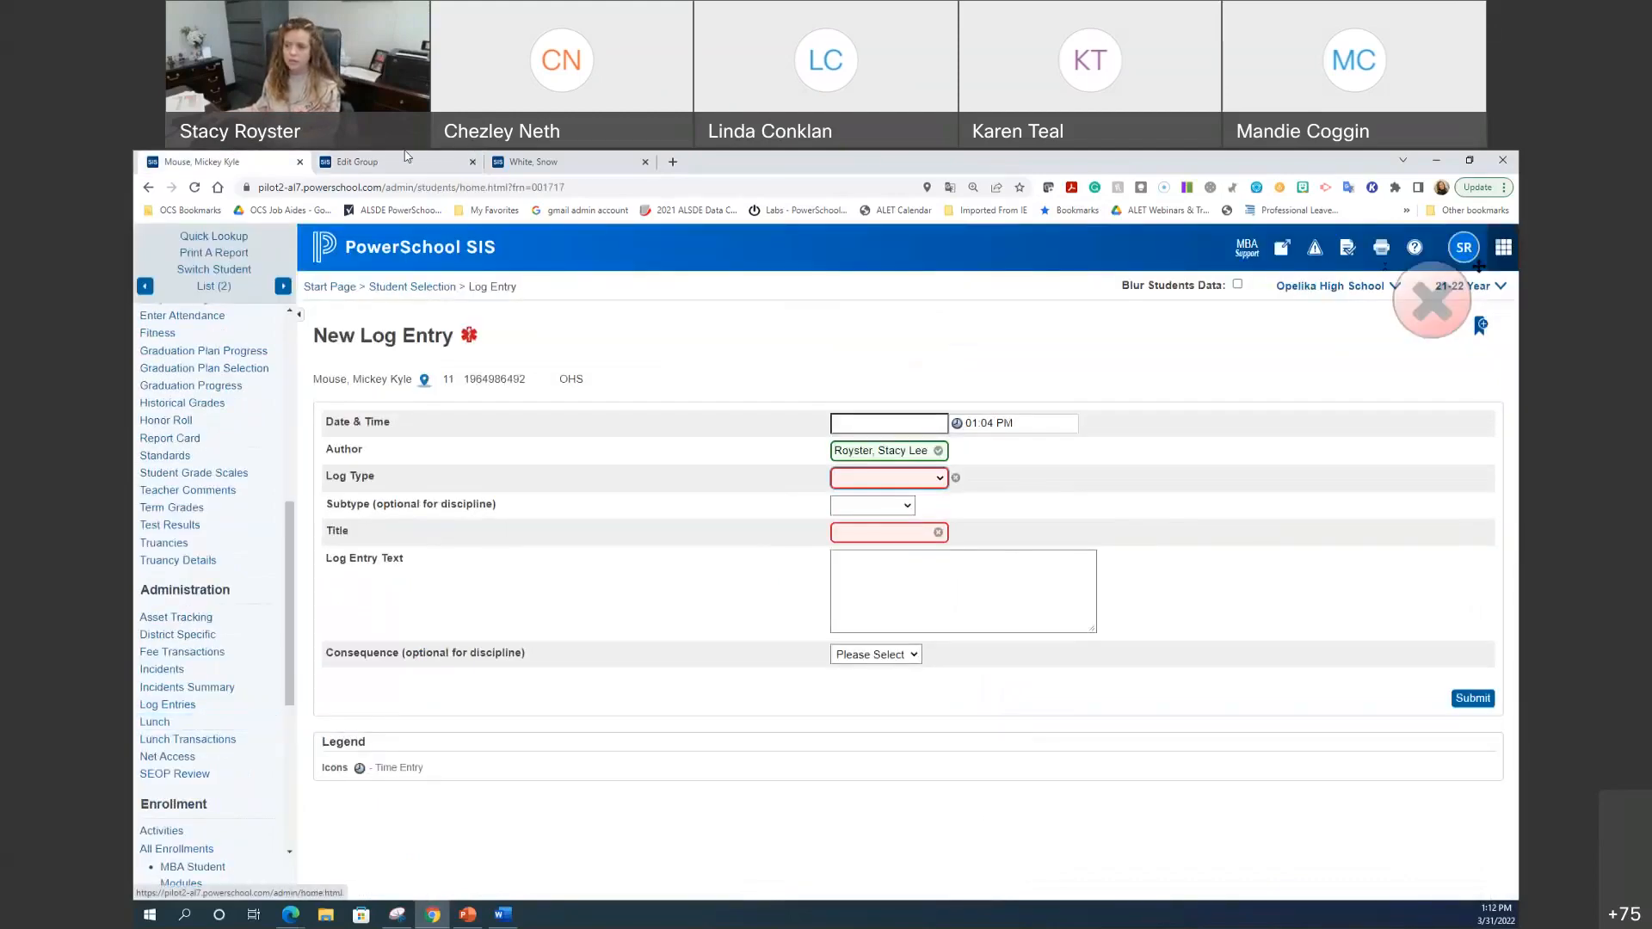
# Step: Compare the student's New Log Entry Log Type dropdown with the Counselor group's permission settings
pyautogui.click(357, 161)
pyautogui.scroll(-10, 878, 699)
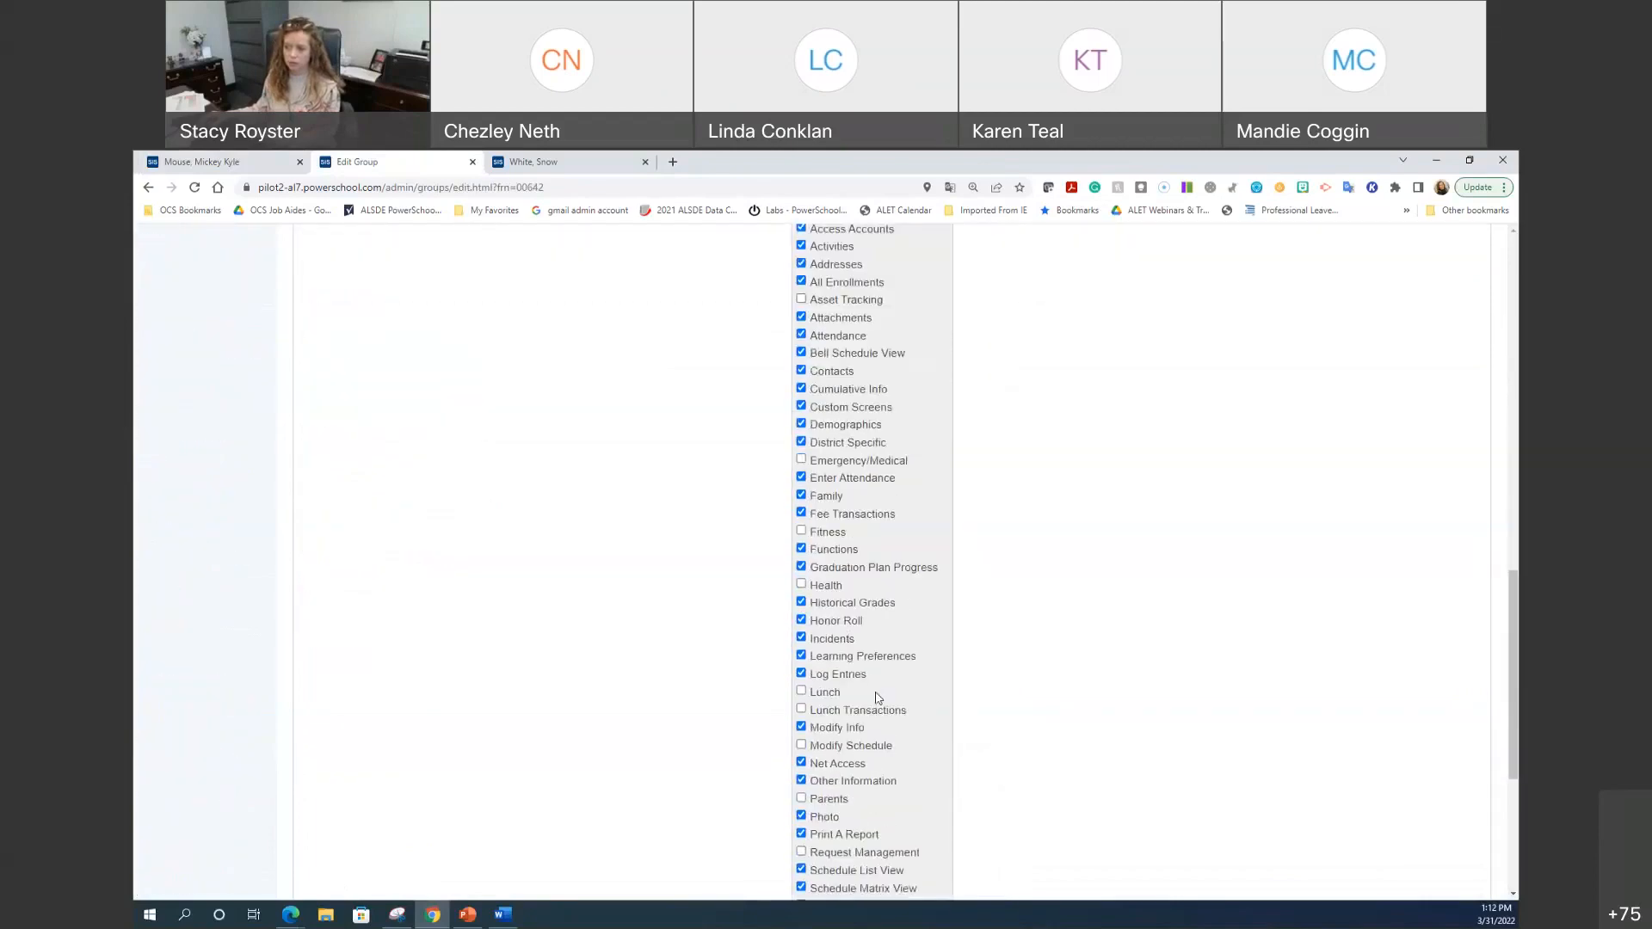
pyautogui.click(280, 168)
pyautogui.click(898, 480)
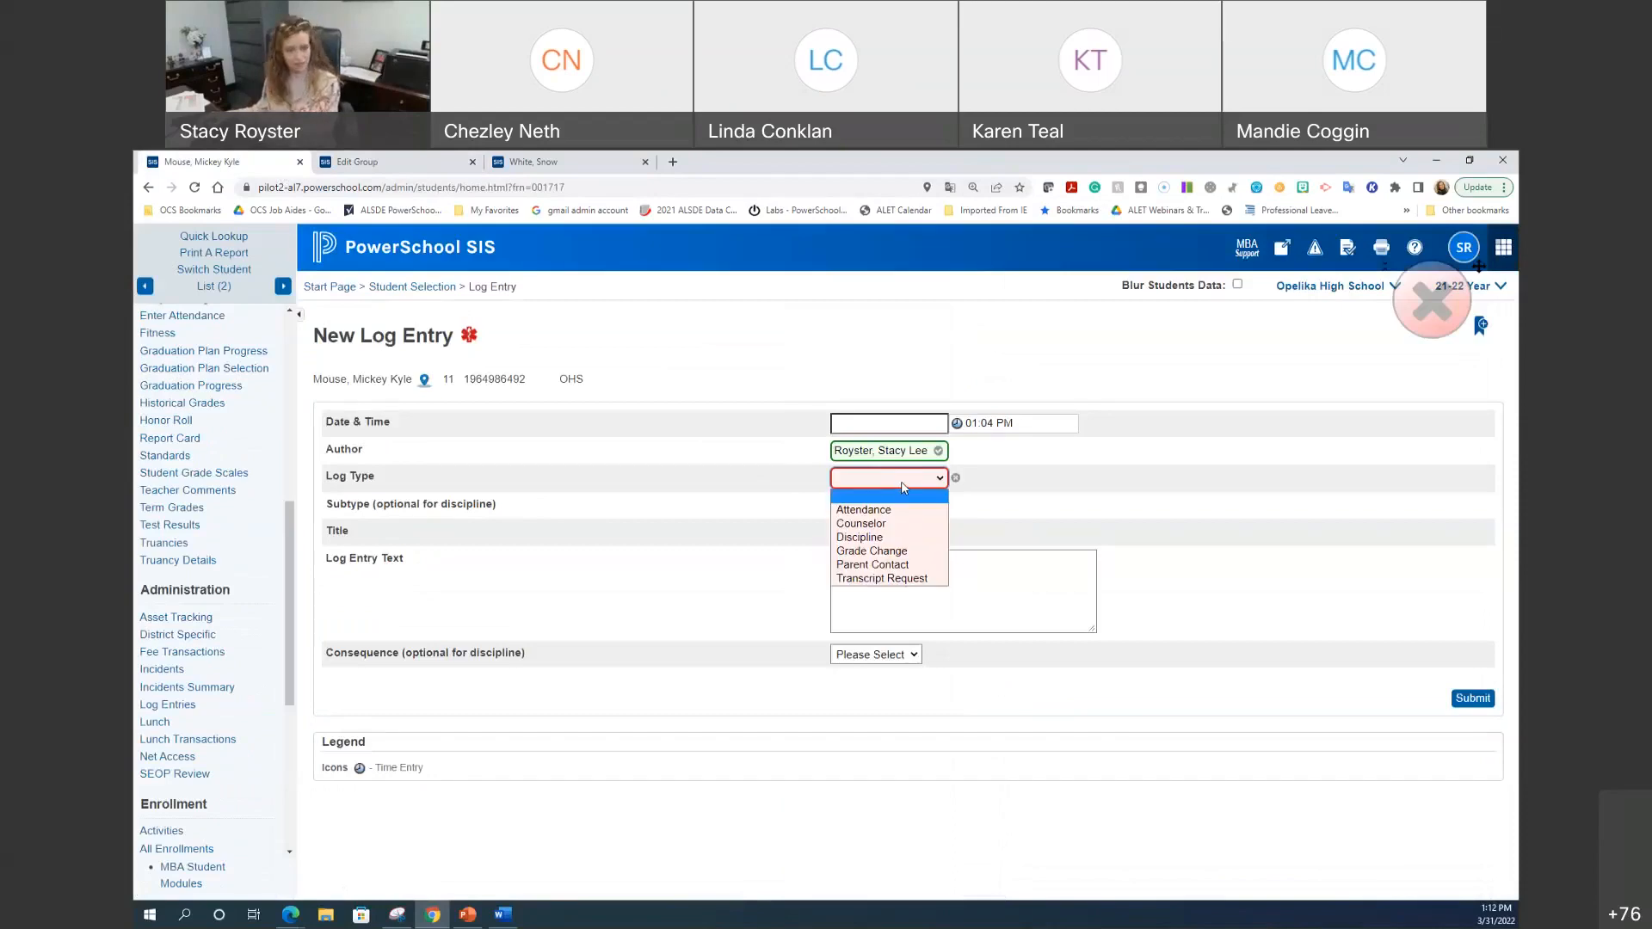
# Step: Recheck the form against the Counselor group's Accessible Log Types, leaving Discipline unticked
pyautogui.click(346, 163)
pyautogui.scroll(8, 893, 547)
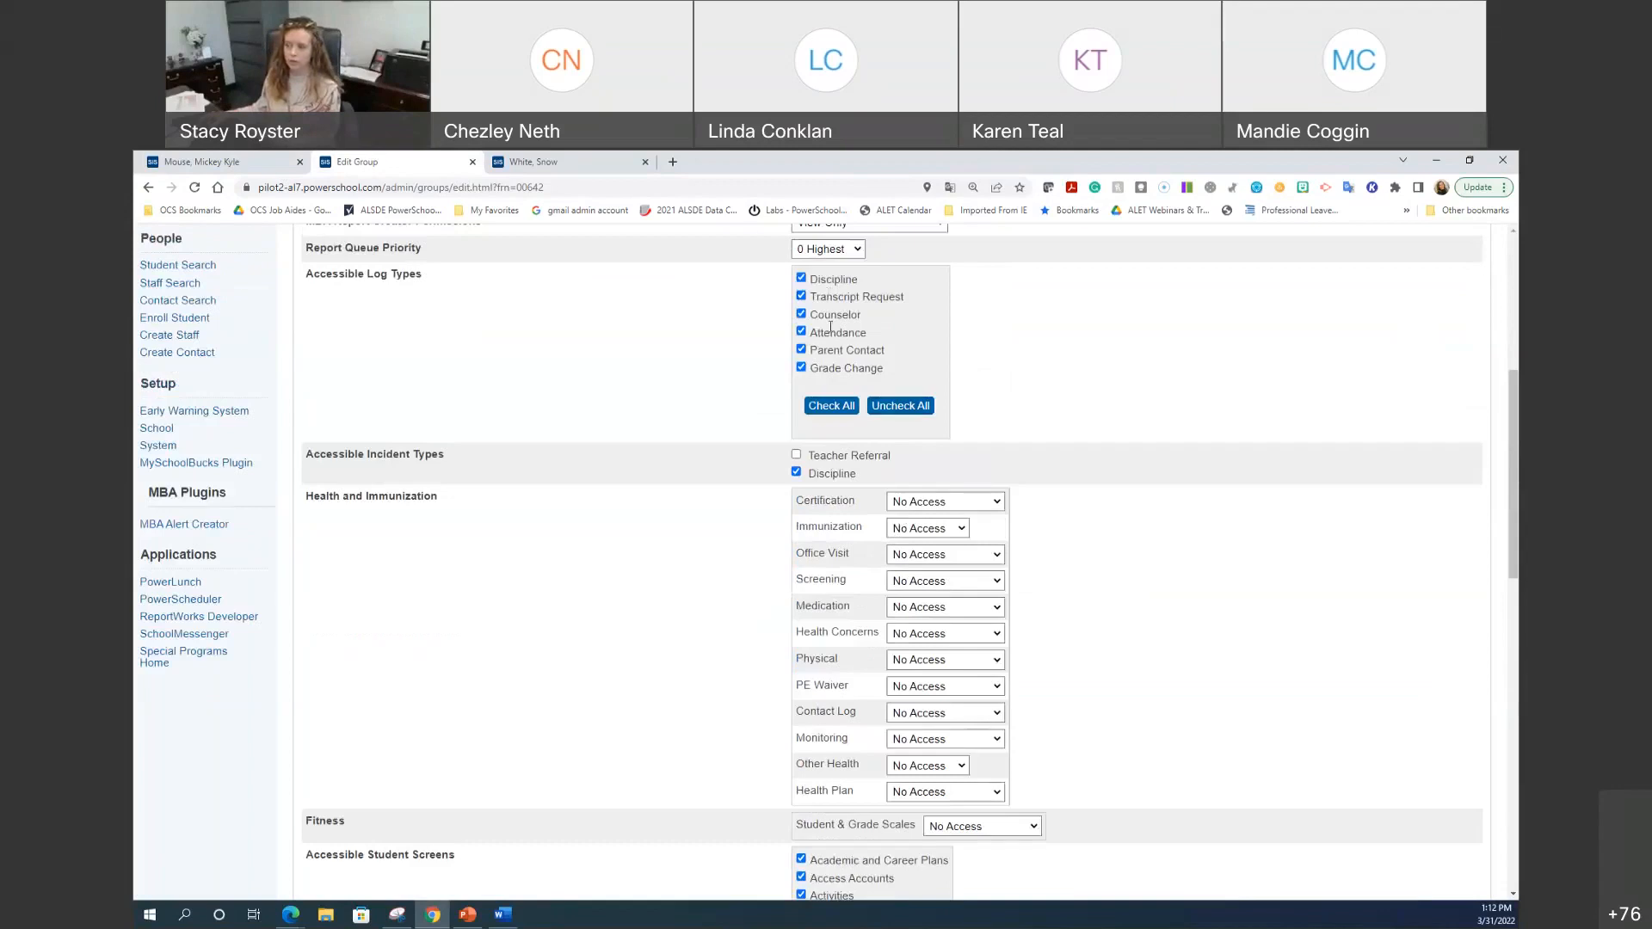
pyautogui.scroll(2, 860, 506)
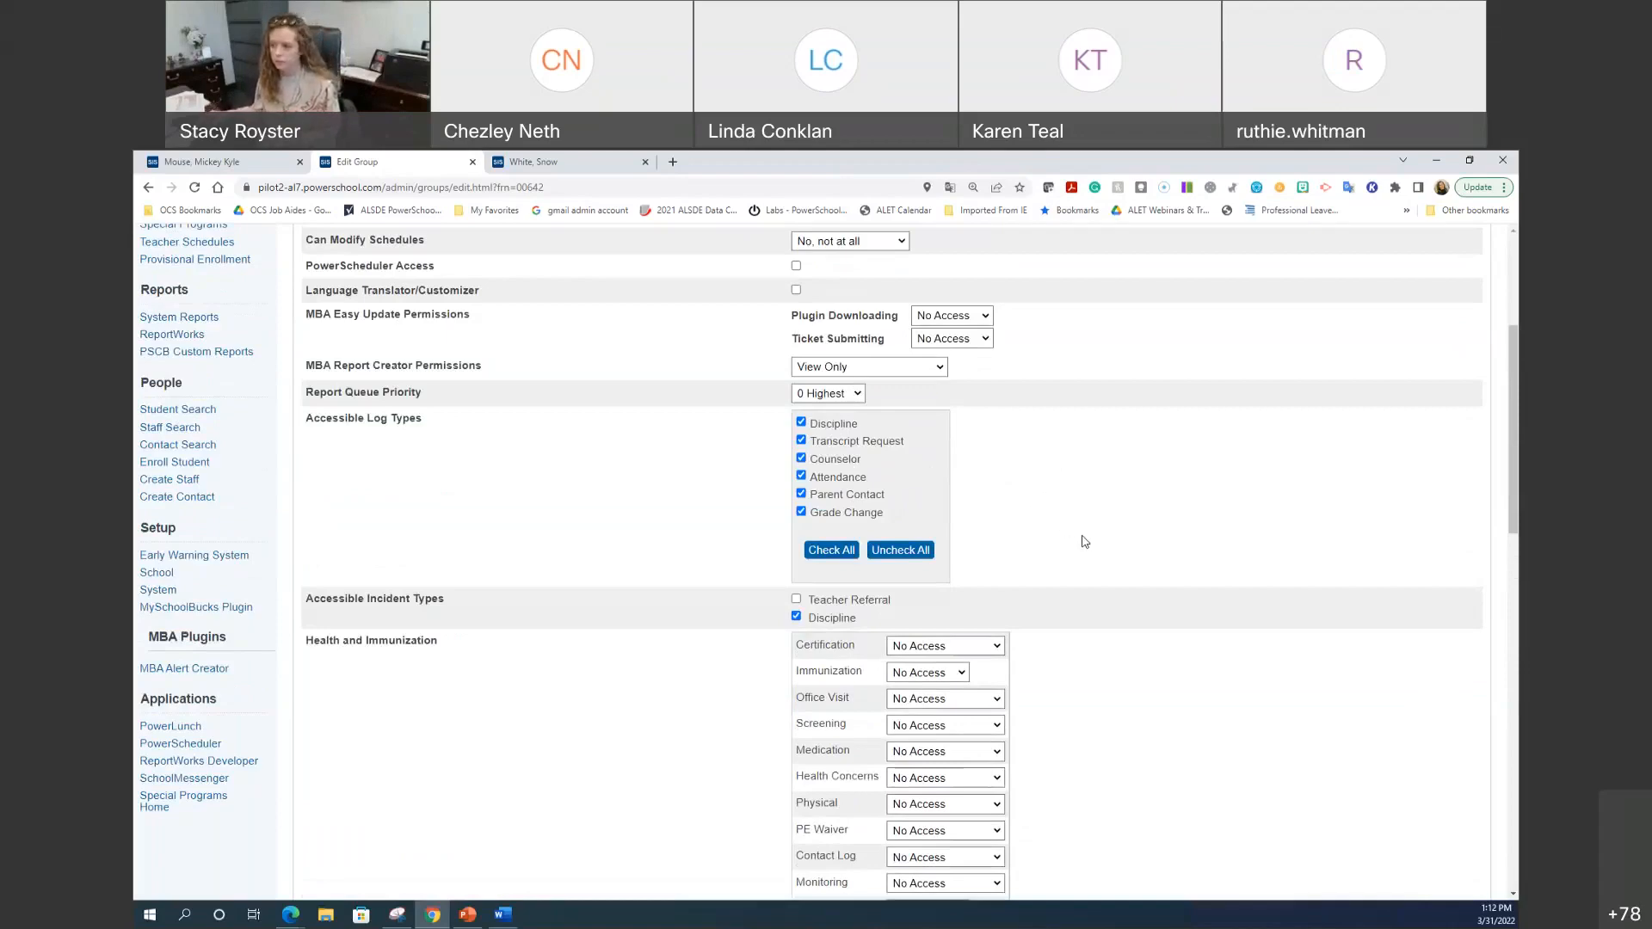
pyautogui.scroll(1, 1085, 541)
pyautogui.scroll(3, 1085, 541)
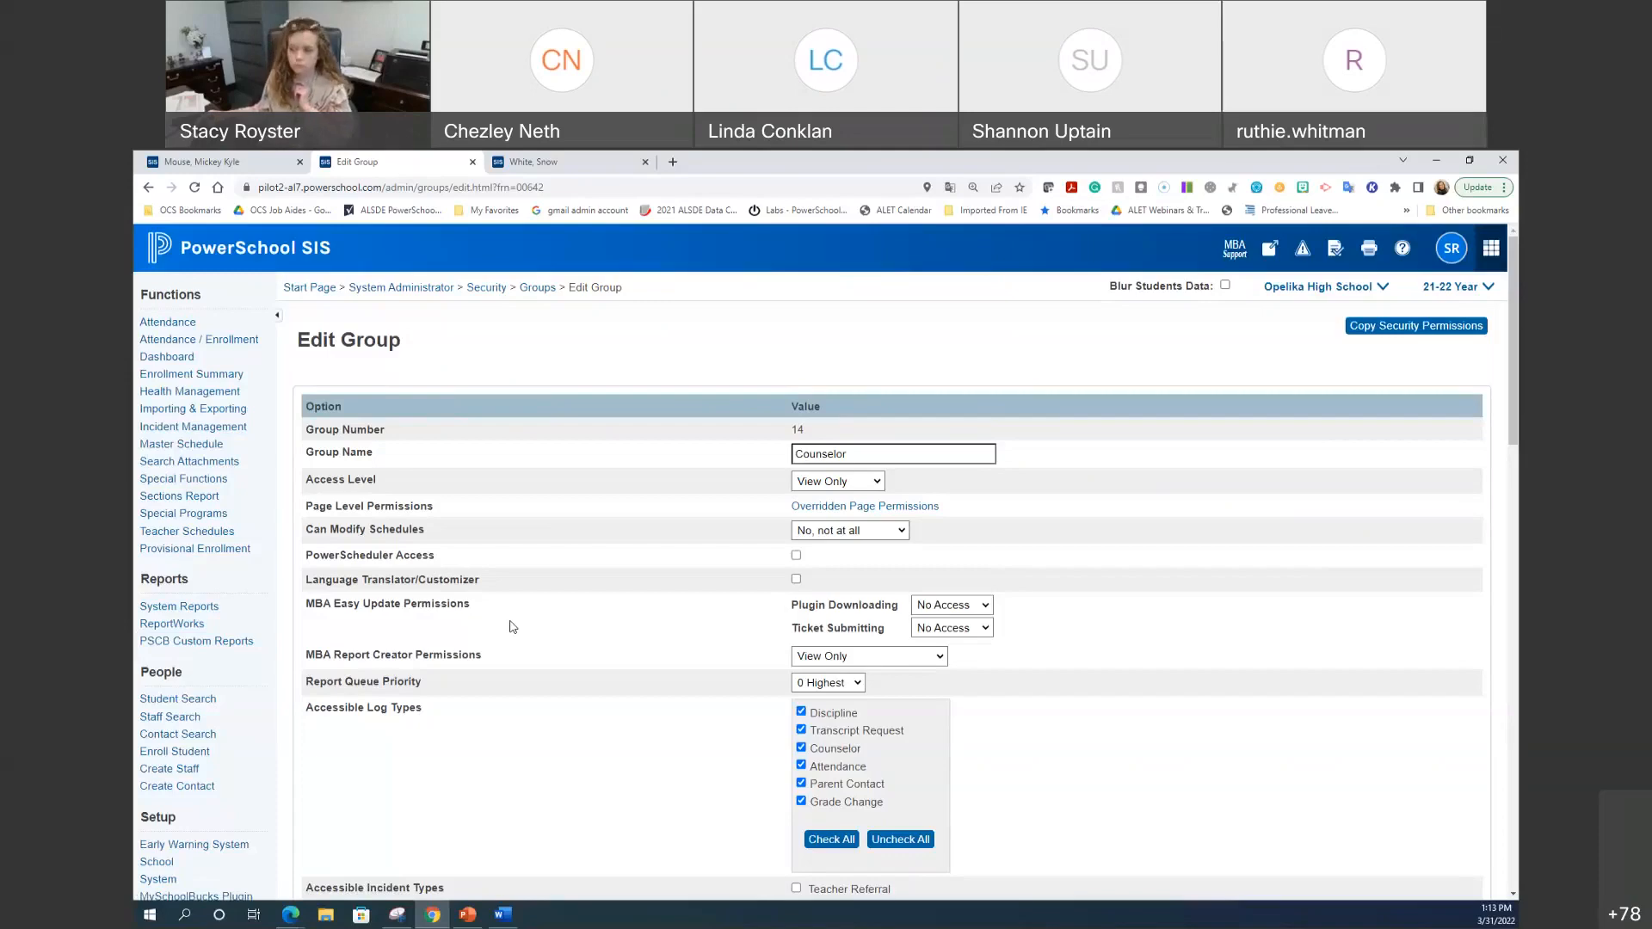
pyautogui.scroll(-2, 512, 626)
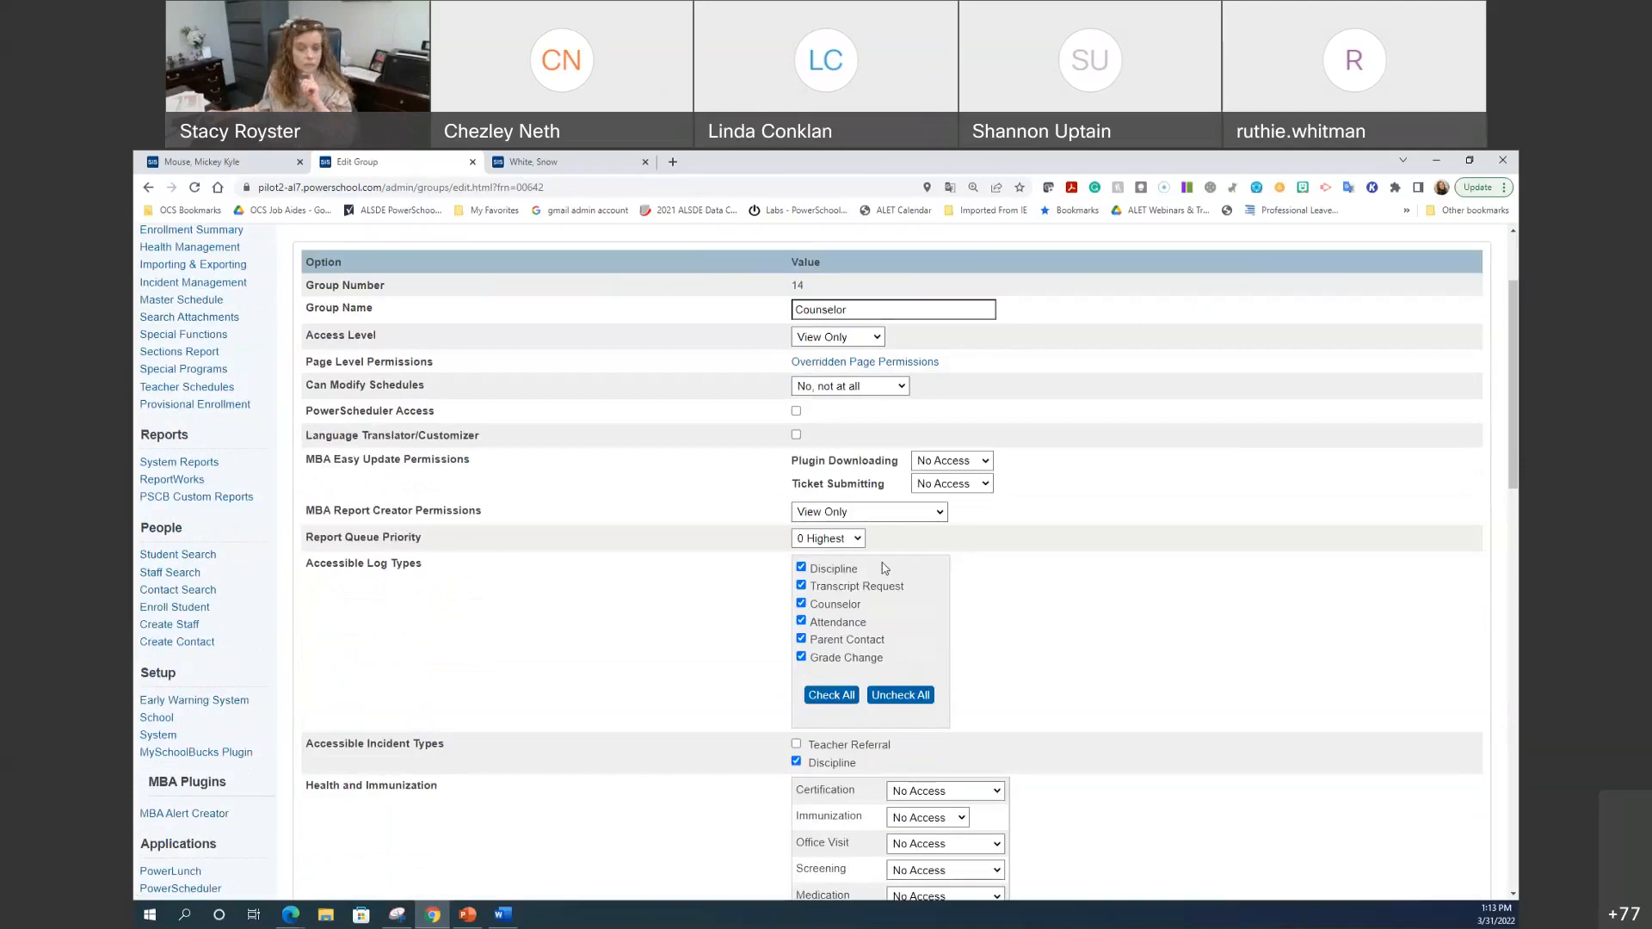
pyautogui.click(185, 170)
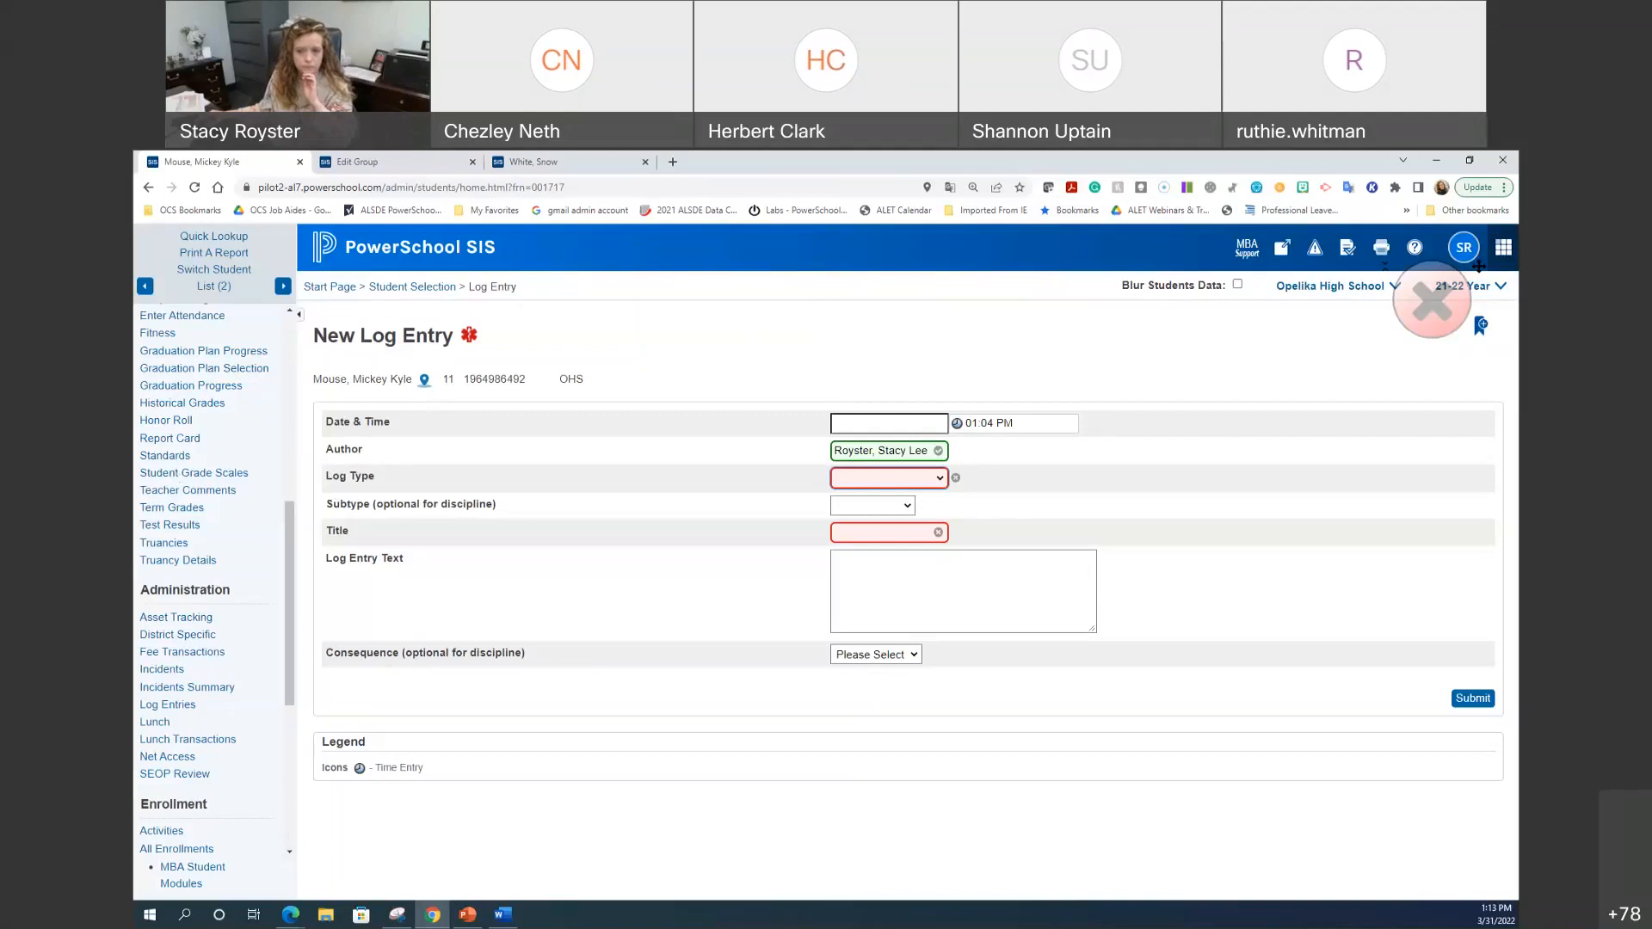
pyautogui.click(422, 163)
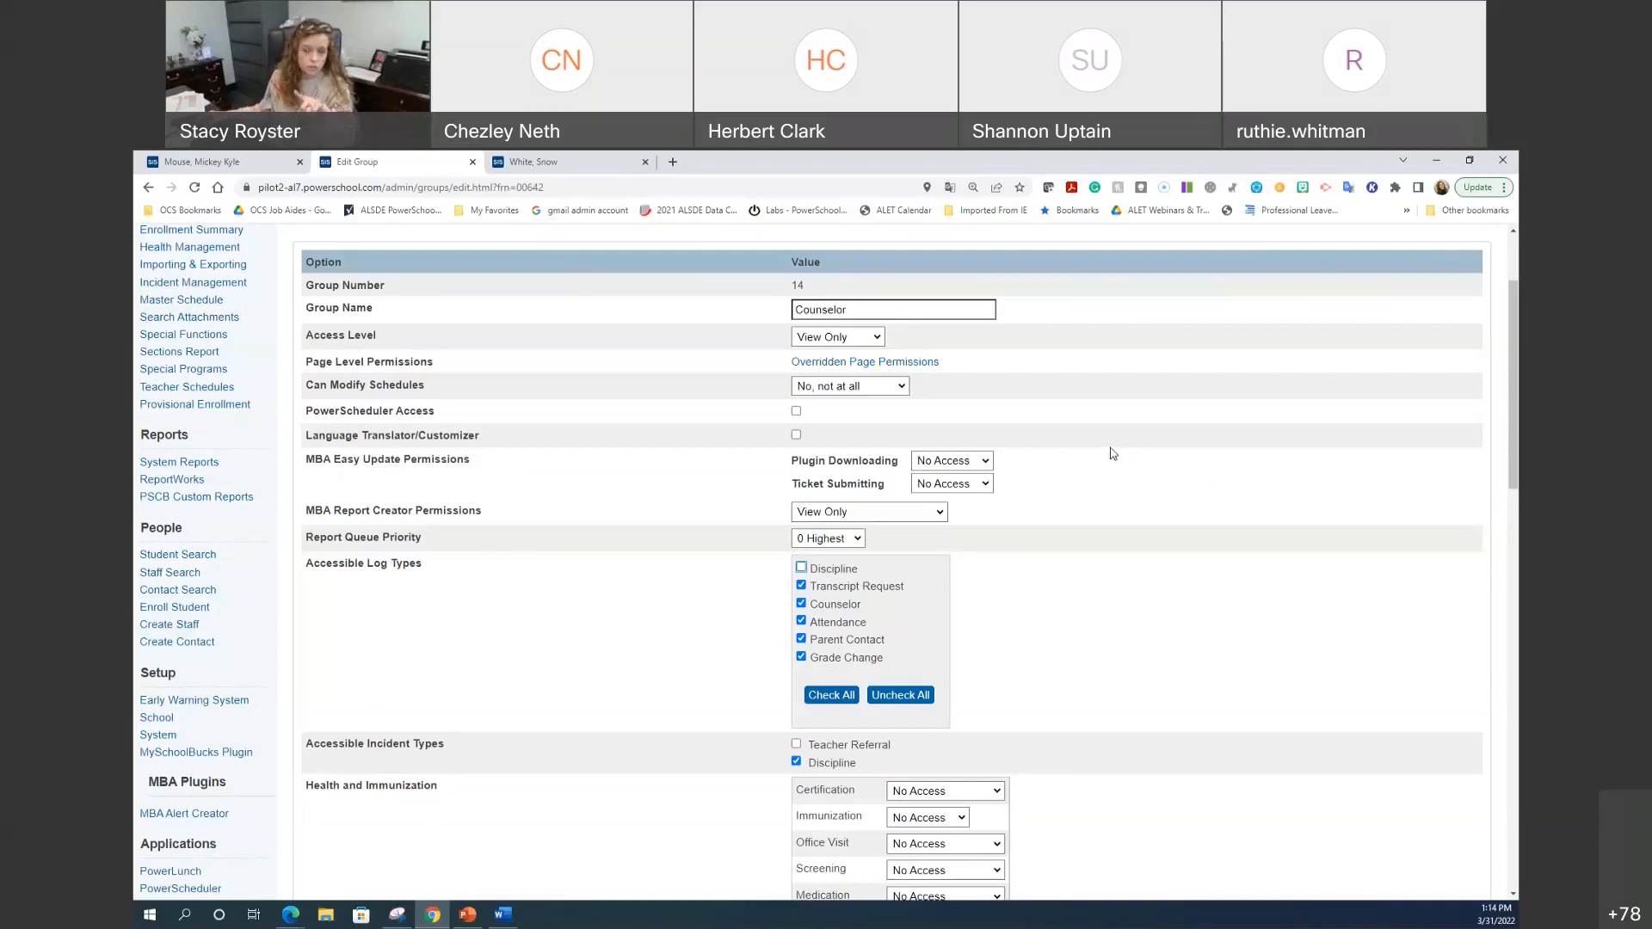
pyautogui.scroll(2, 775, 516)
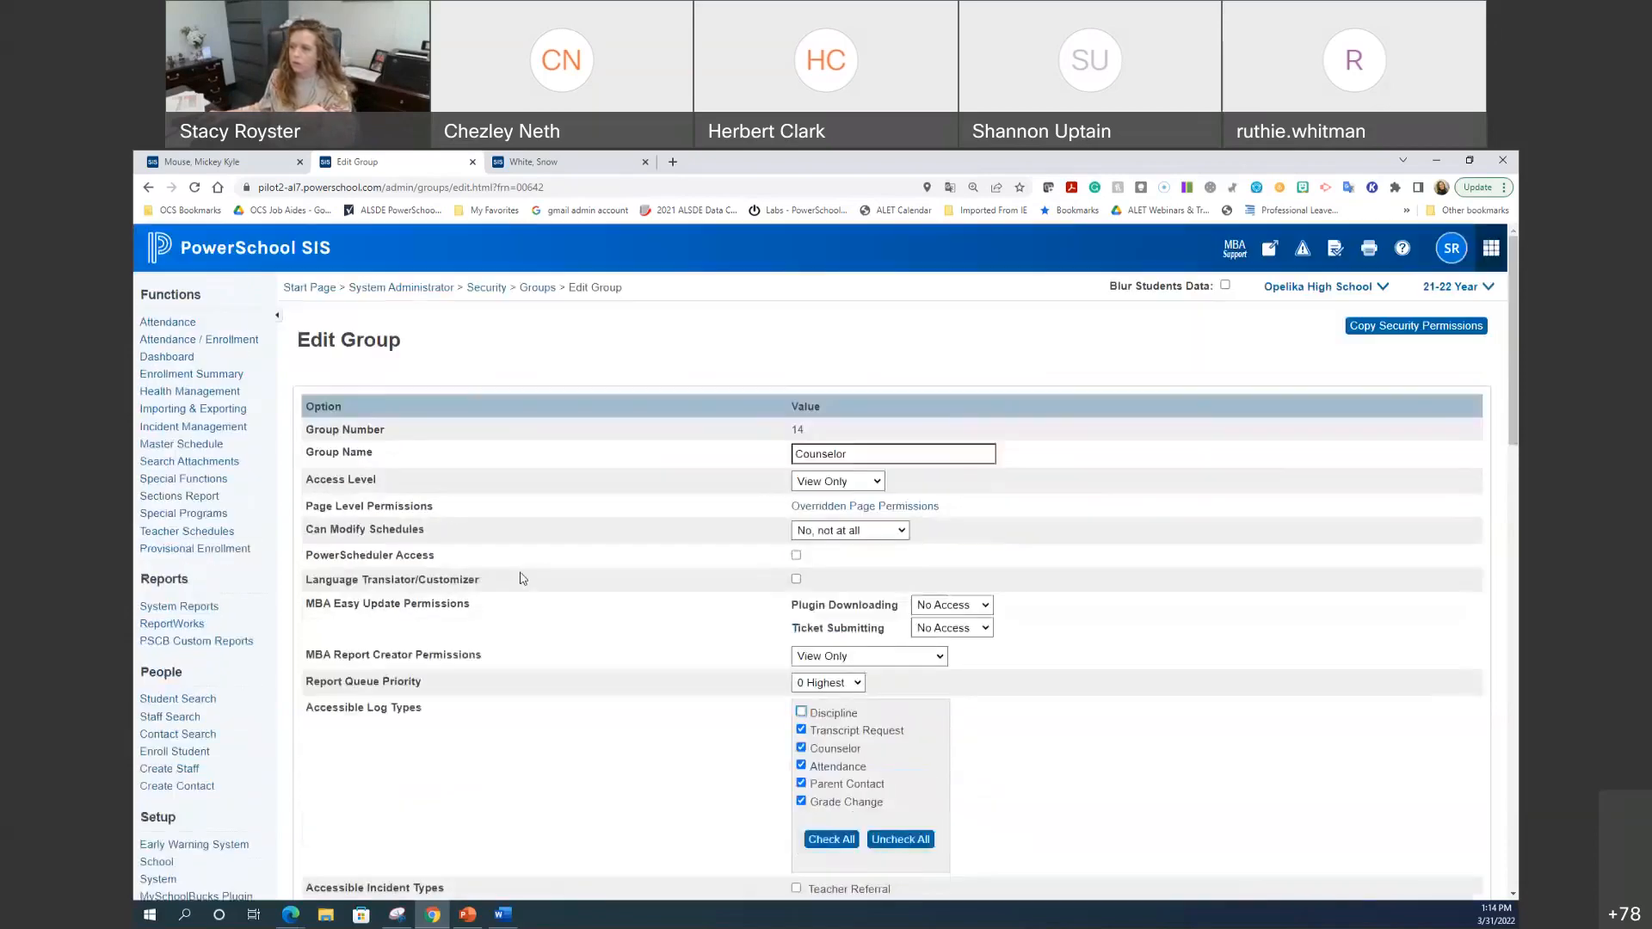
# Step: Switch the current school to District Office
pyautogui.click(1330, 292)
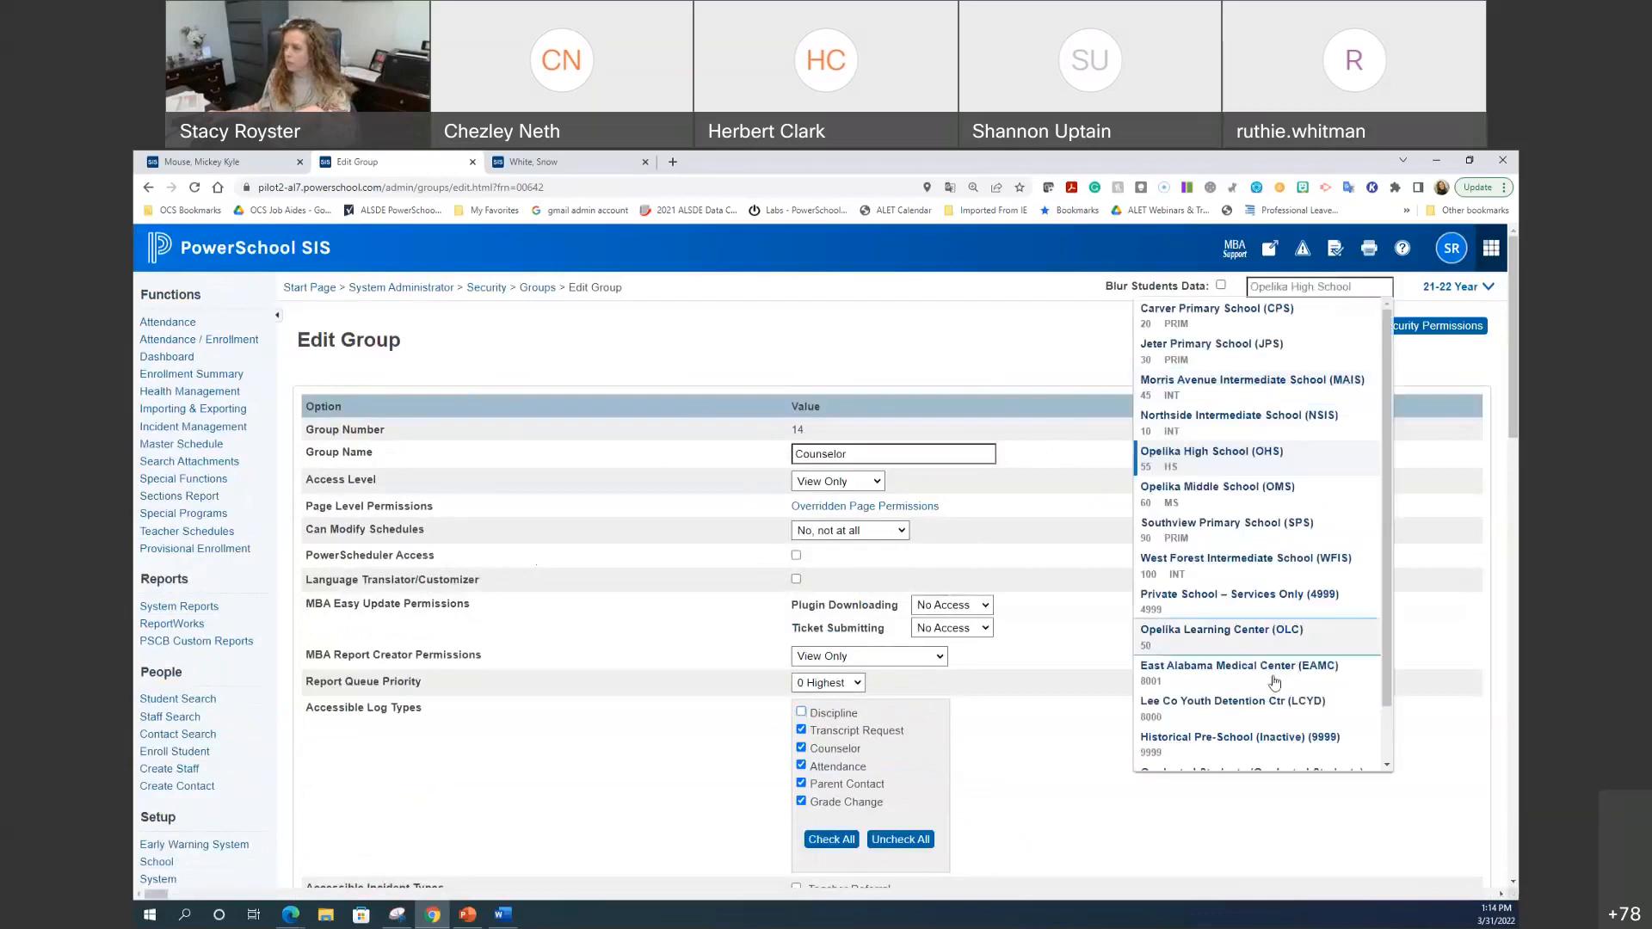
pyautogui.scroll(-2, 1270, 679)
pyautogui.click(1191, 750)
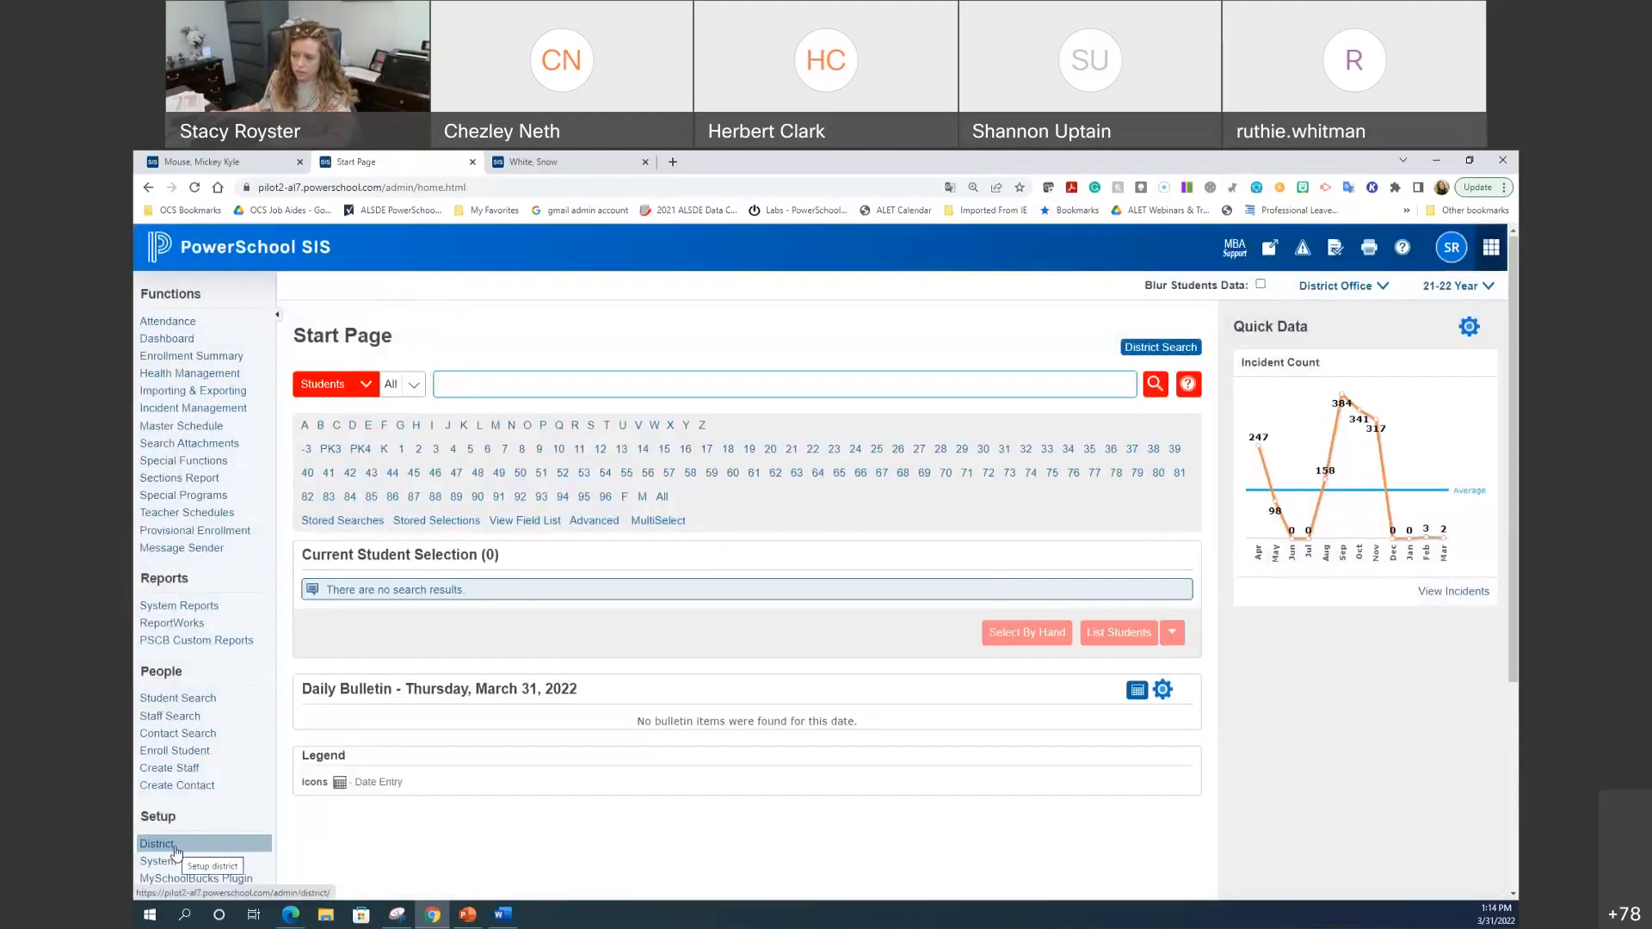
# Step: Open Opelika High School's record from District Setup's Schools/School Info list
pyautogui.click(157, 844)
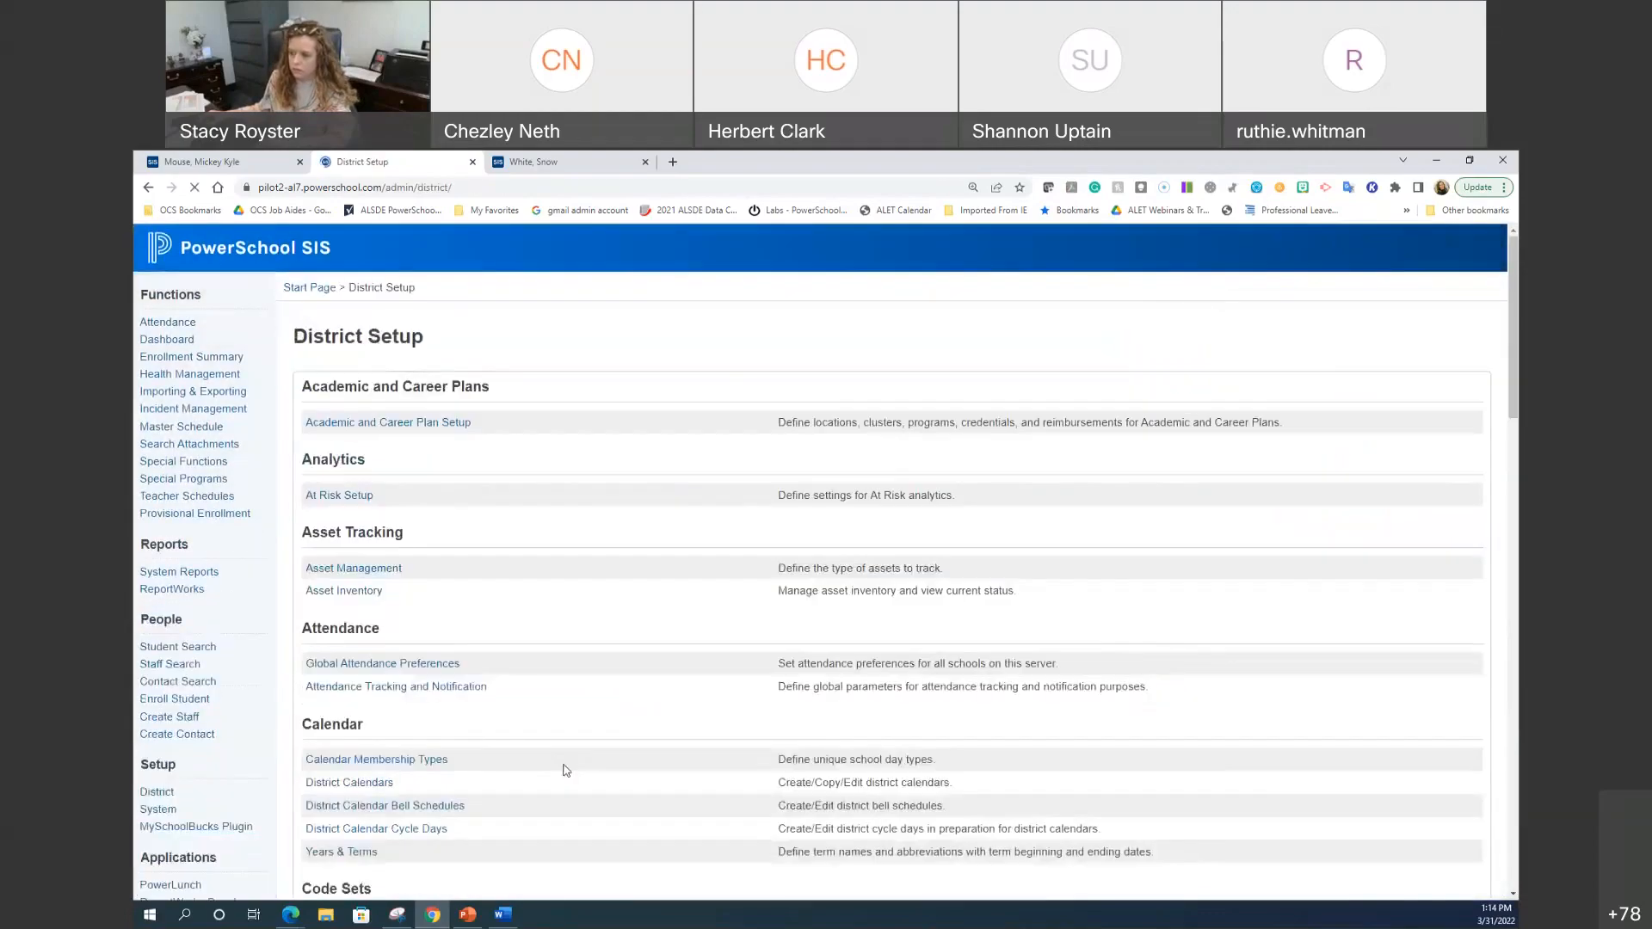
pyautogui.scroll(-5, 564, 757)
pyautogui.scroll(-5, 564, 748)
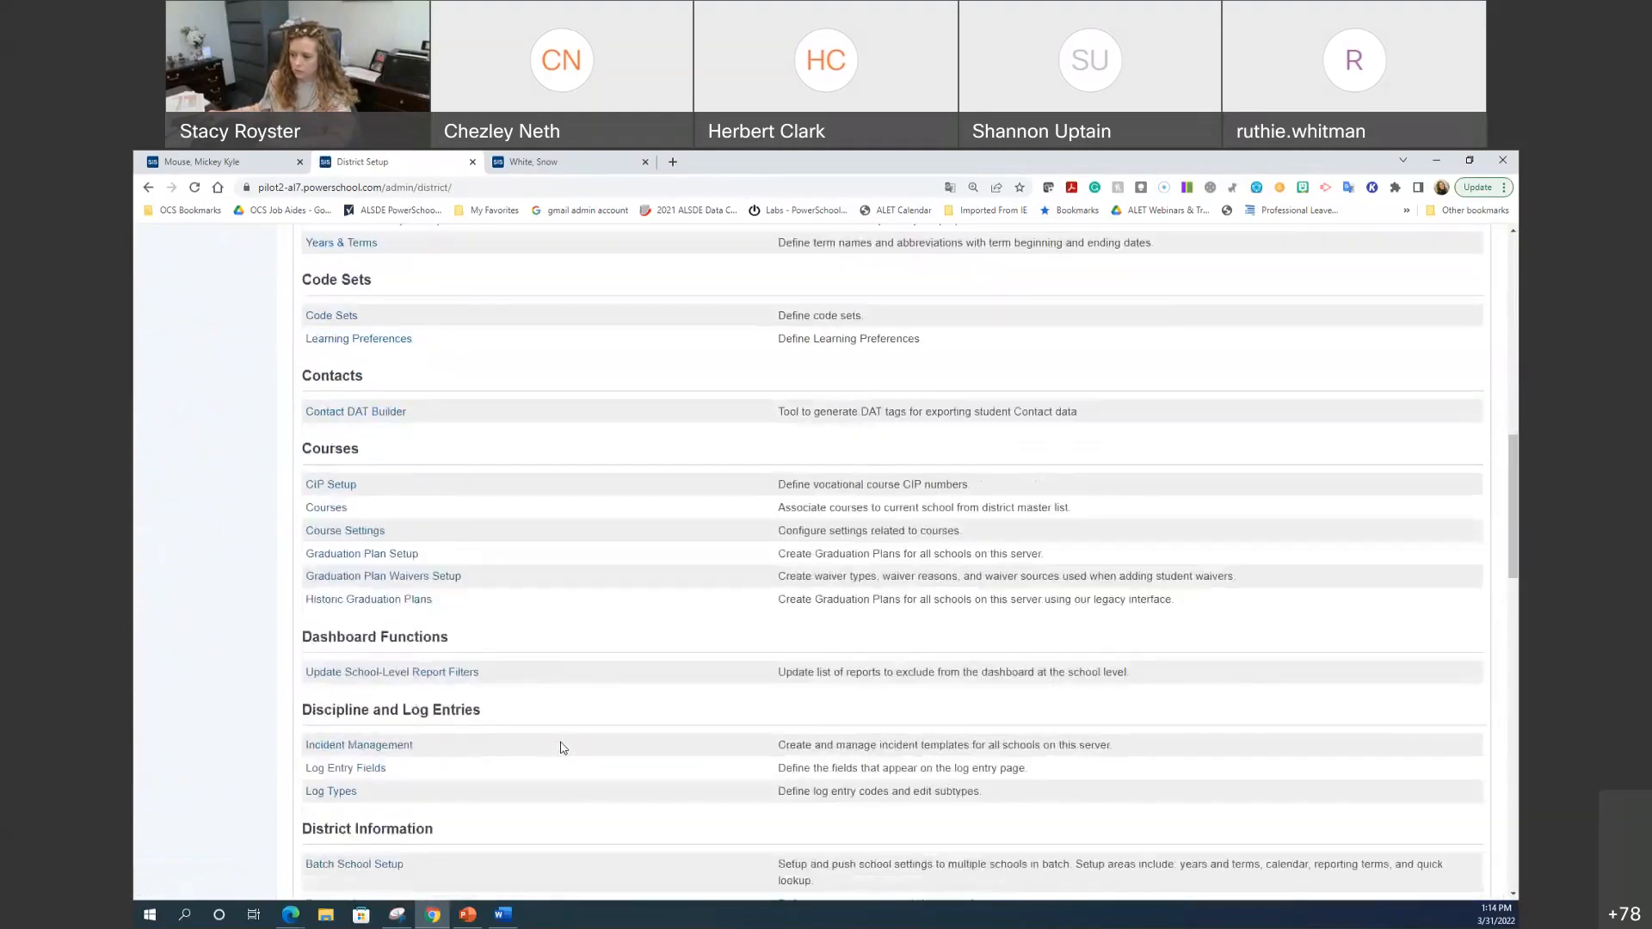
pyautogui.scroll(-2, 560, 749)
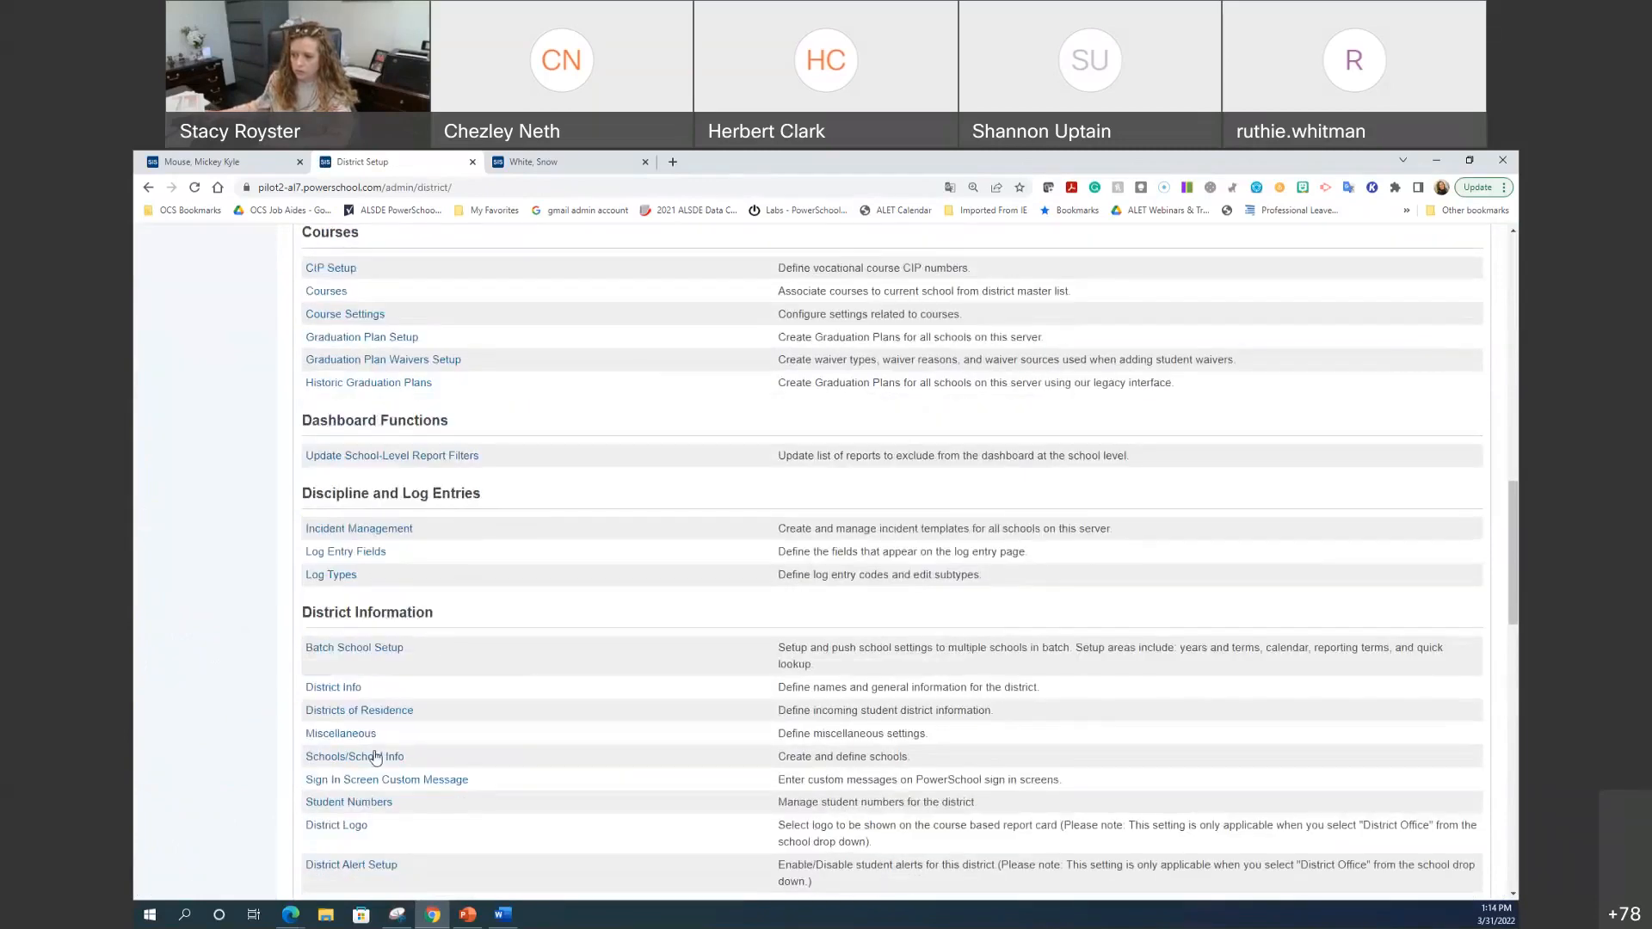
pyautogui.click(340, 761)
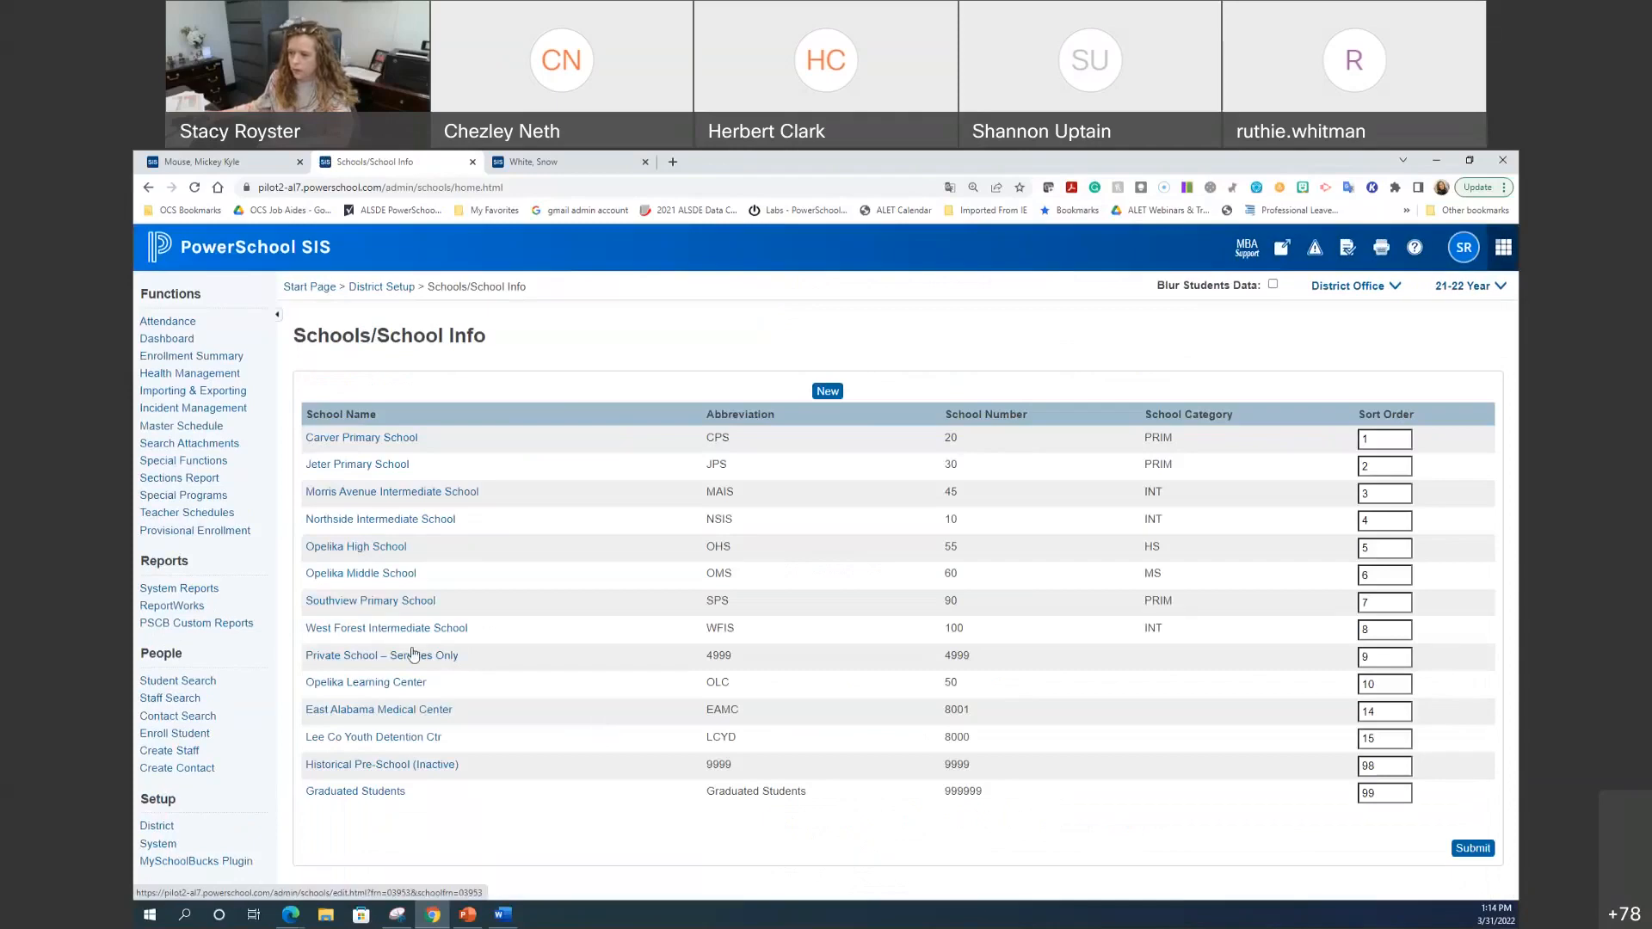
pyautogui.click(333, 549)
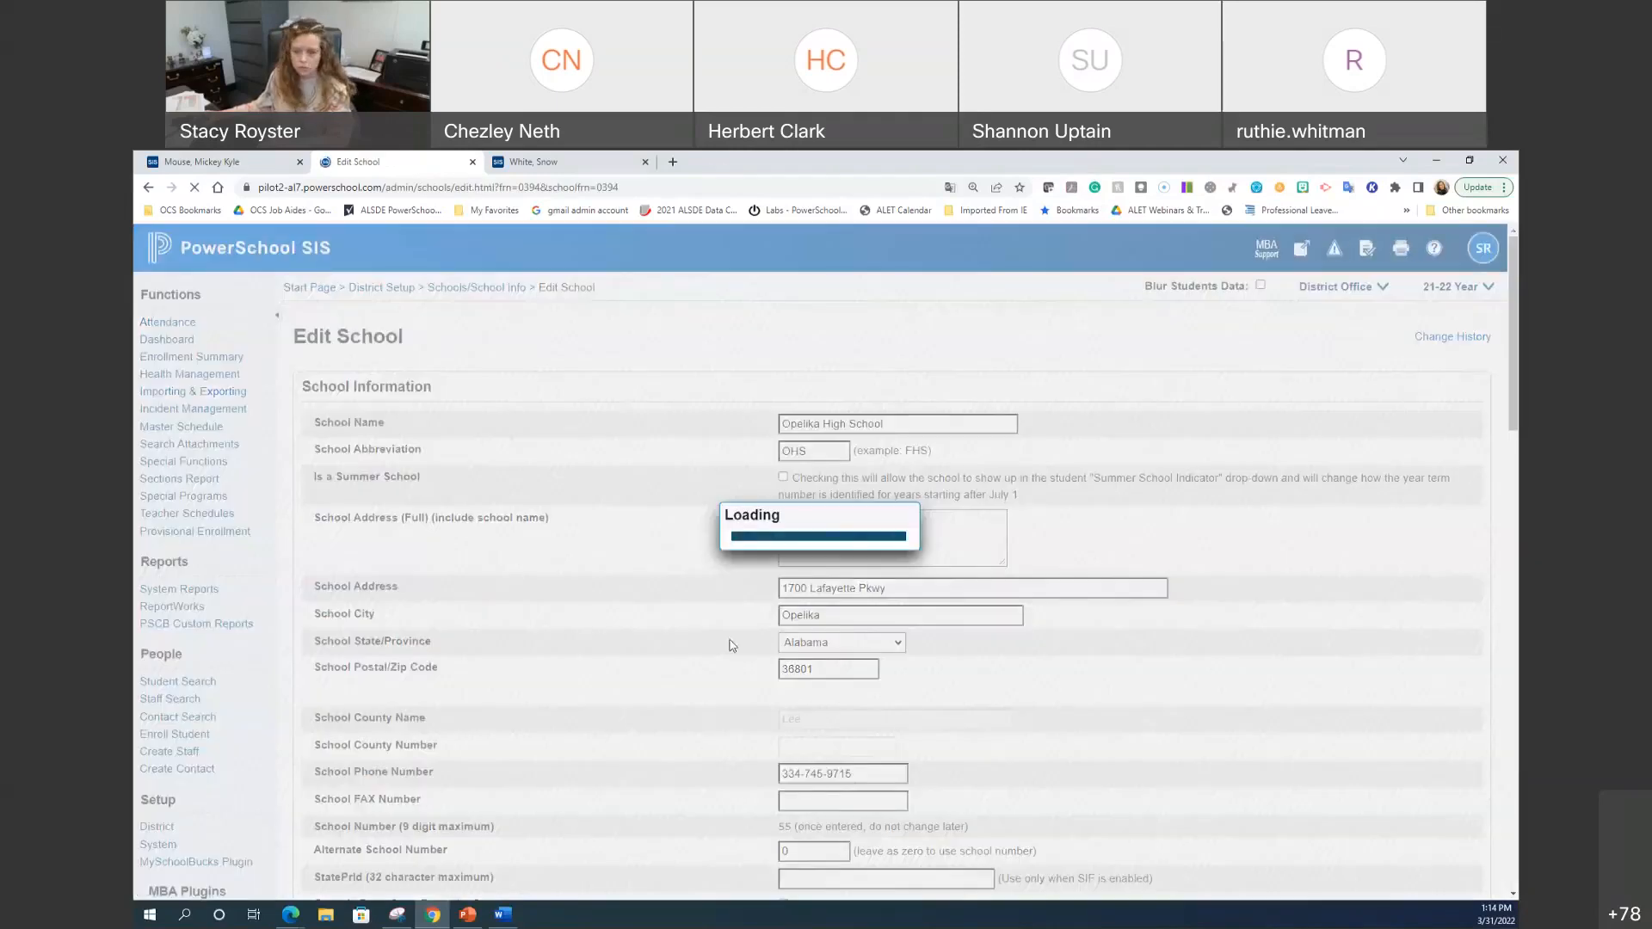
# Step: Scroll Opelika High School's Edit School page down to the Disciplinarian referral email field
pyautogui.scroll(-6, 711, 637)
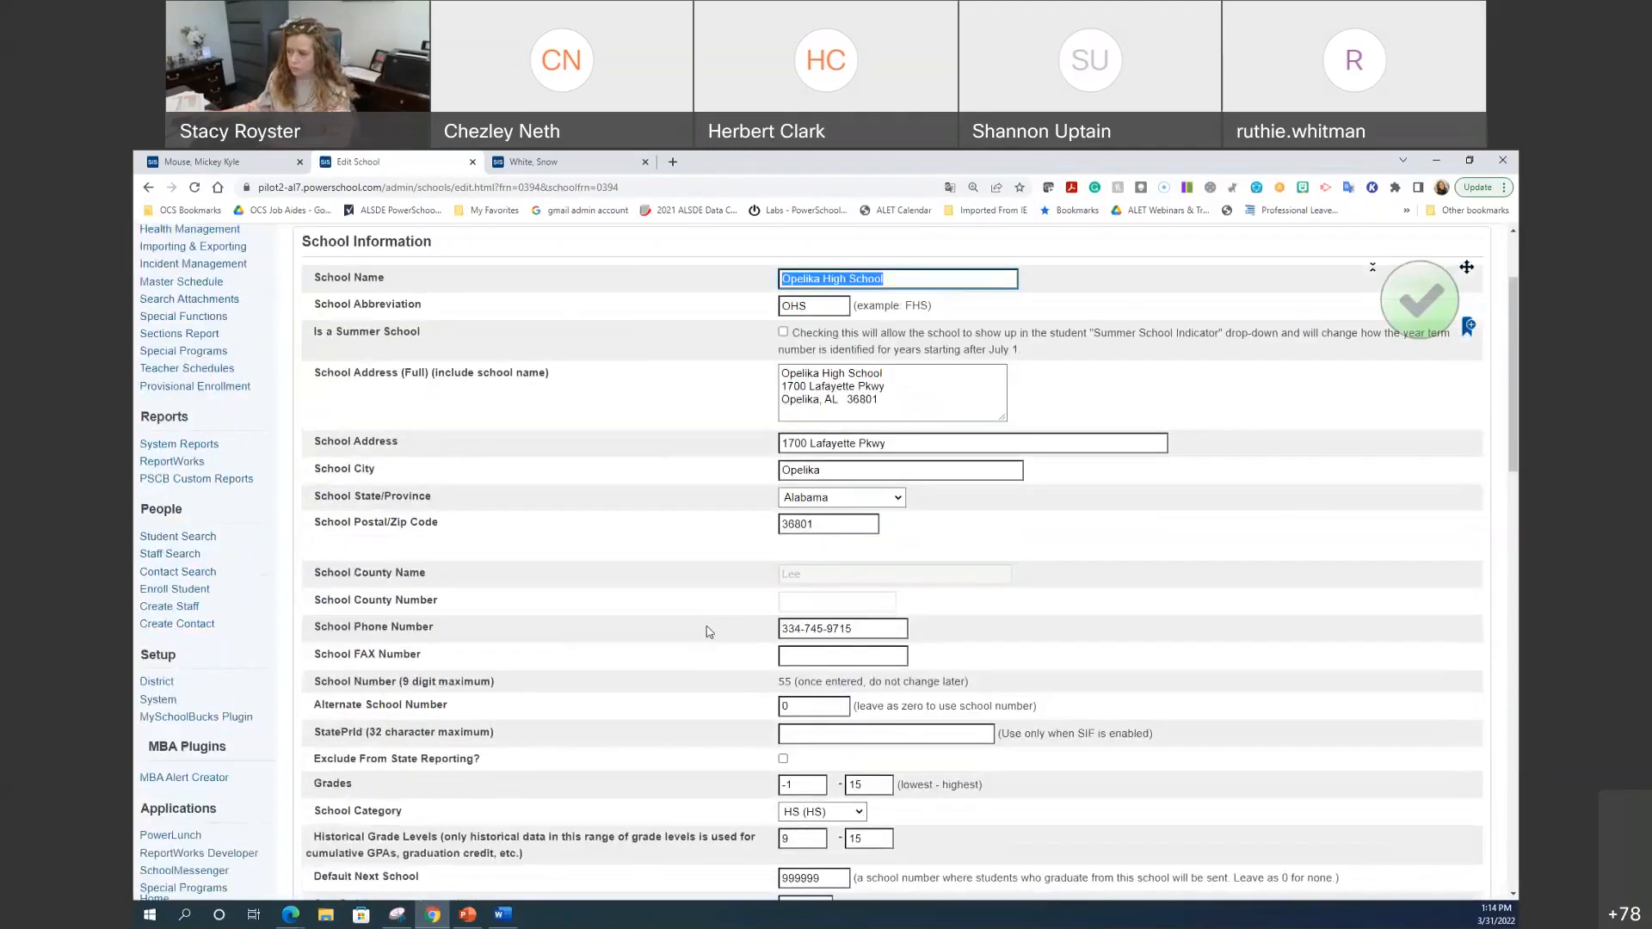
pyautogui.scroll(-3, 707, 631)
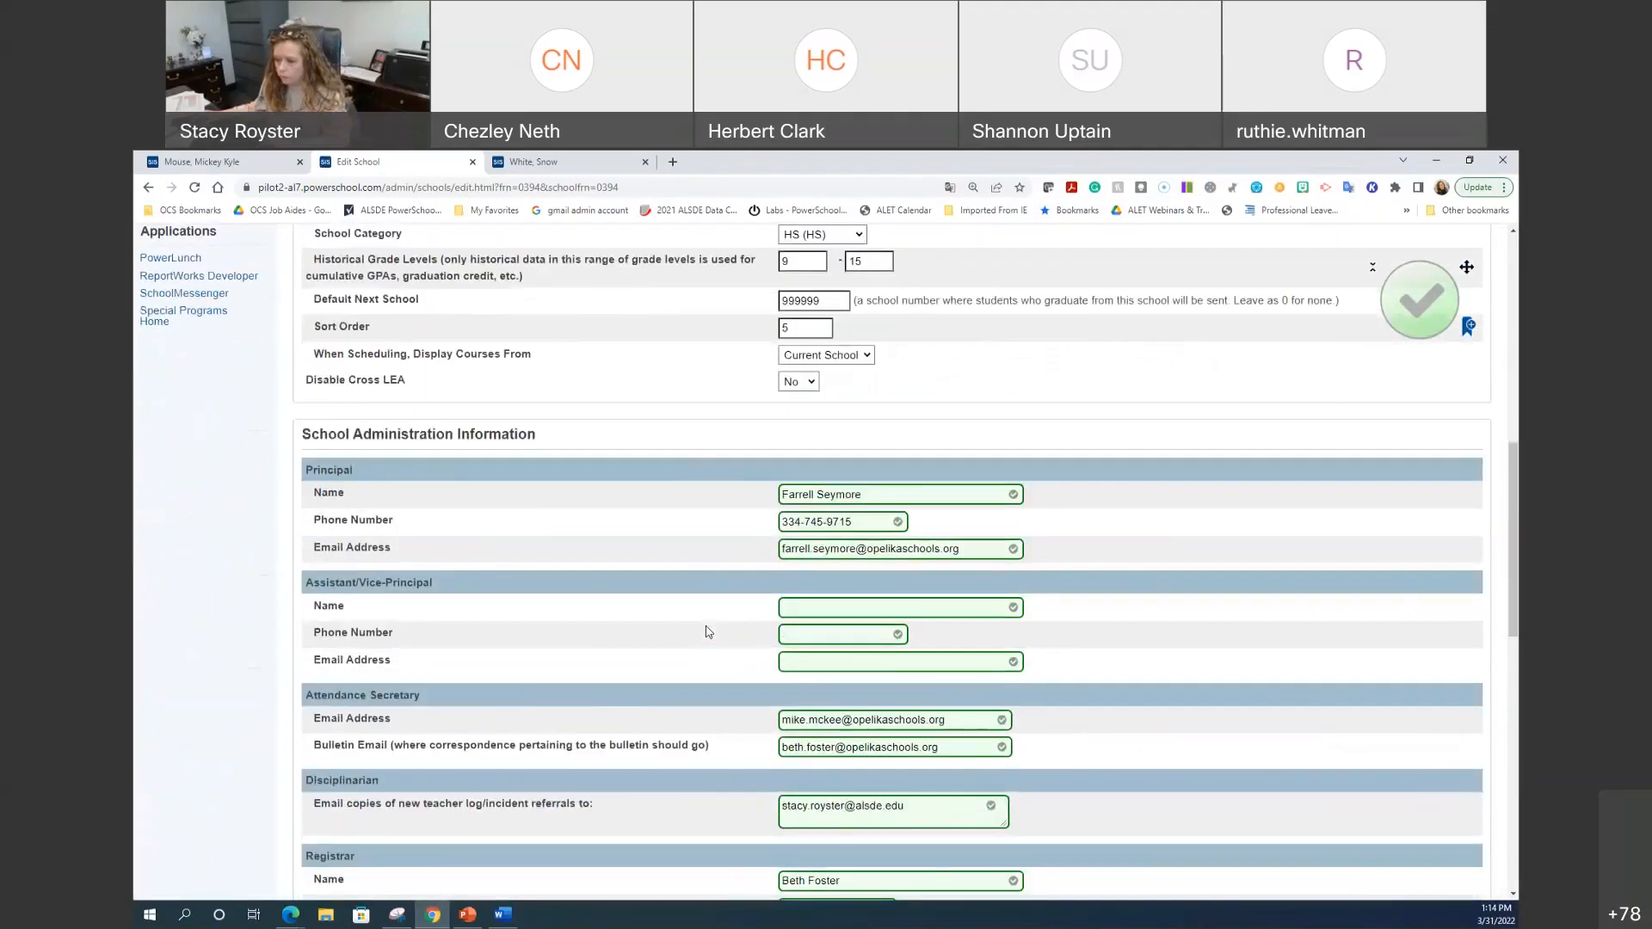
pyautogui.scroll(-1, 707, 632)
pyautogui.moveTo(315, 709); pyautogui.dragTo(390, 711)
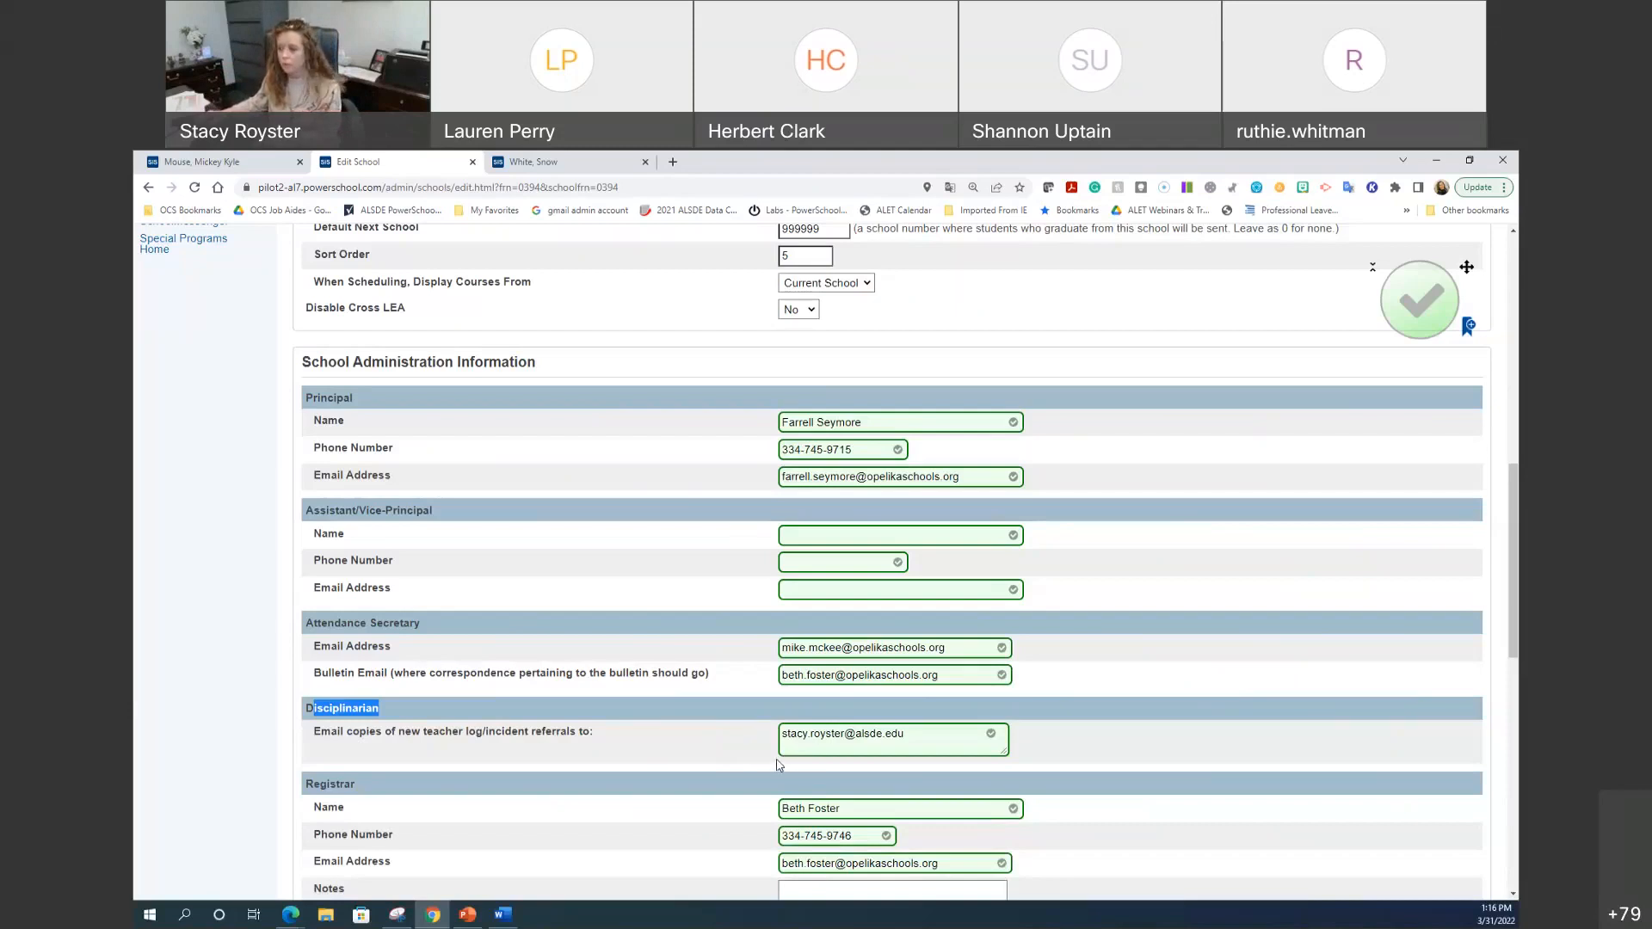
# Step: Append a second staff e-mail address to the Disciplinarian field, separated by a semicolon and space
pyautogui.click(924, 730)
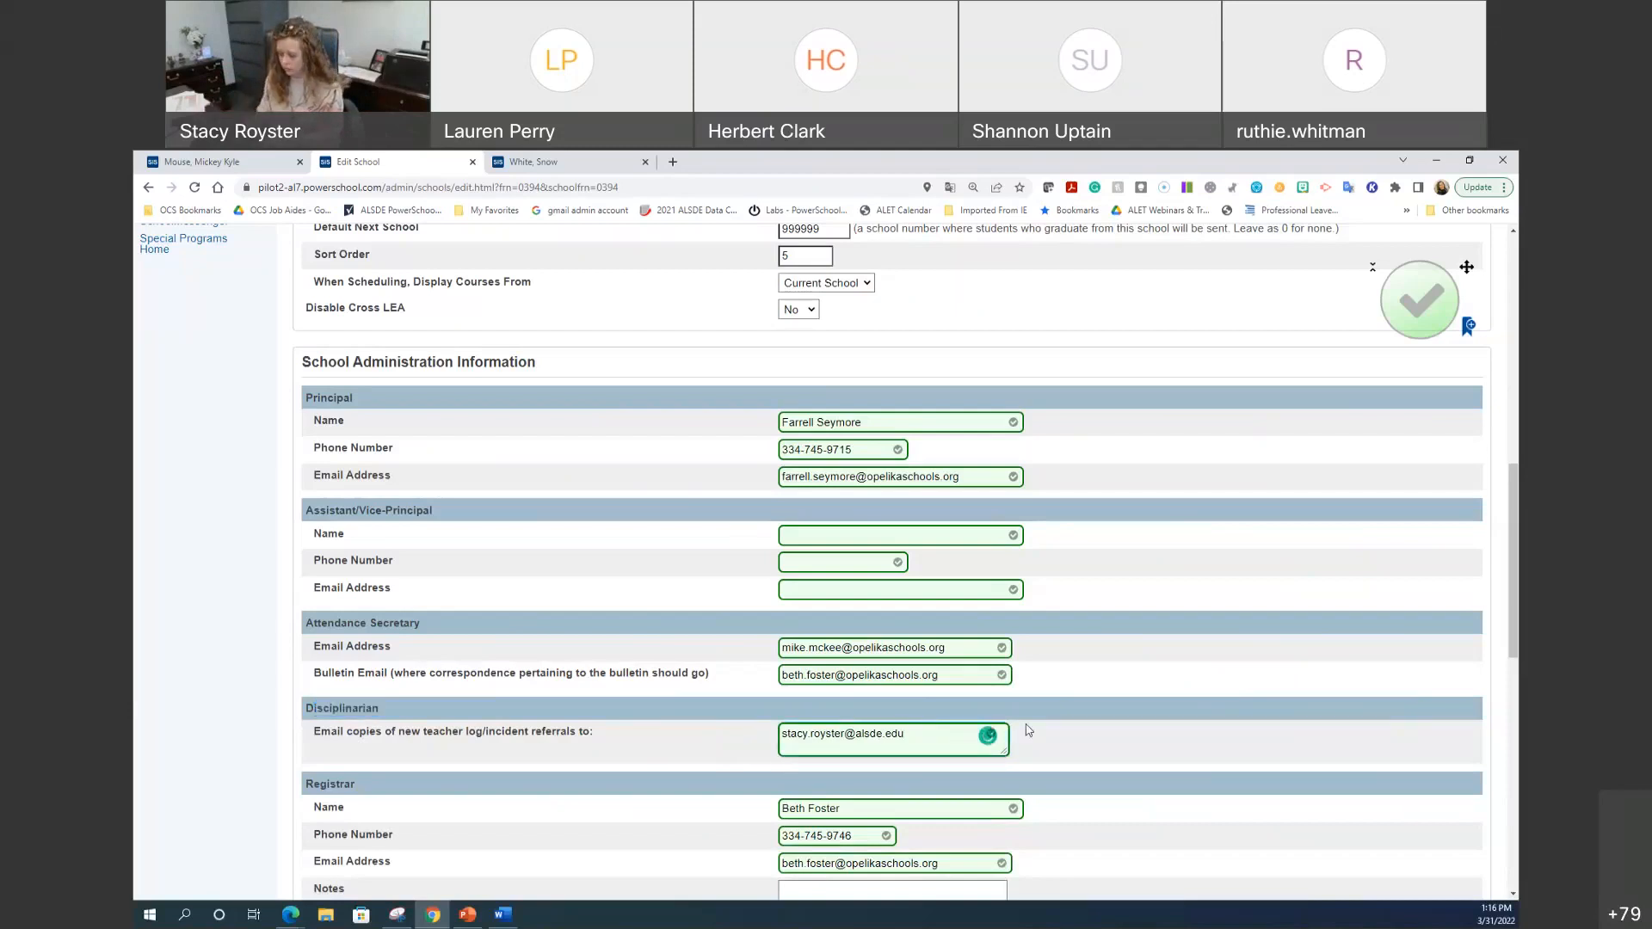
pyautogui.write(';')
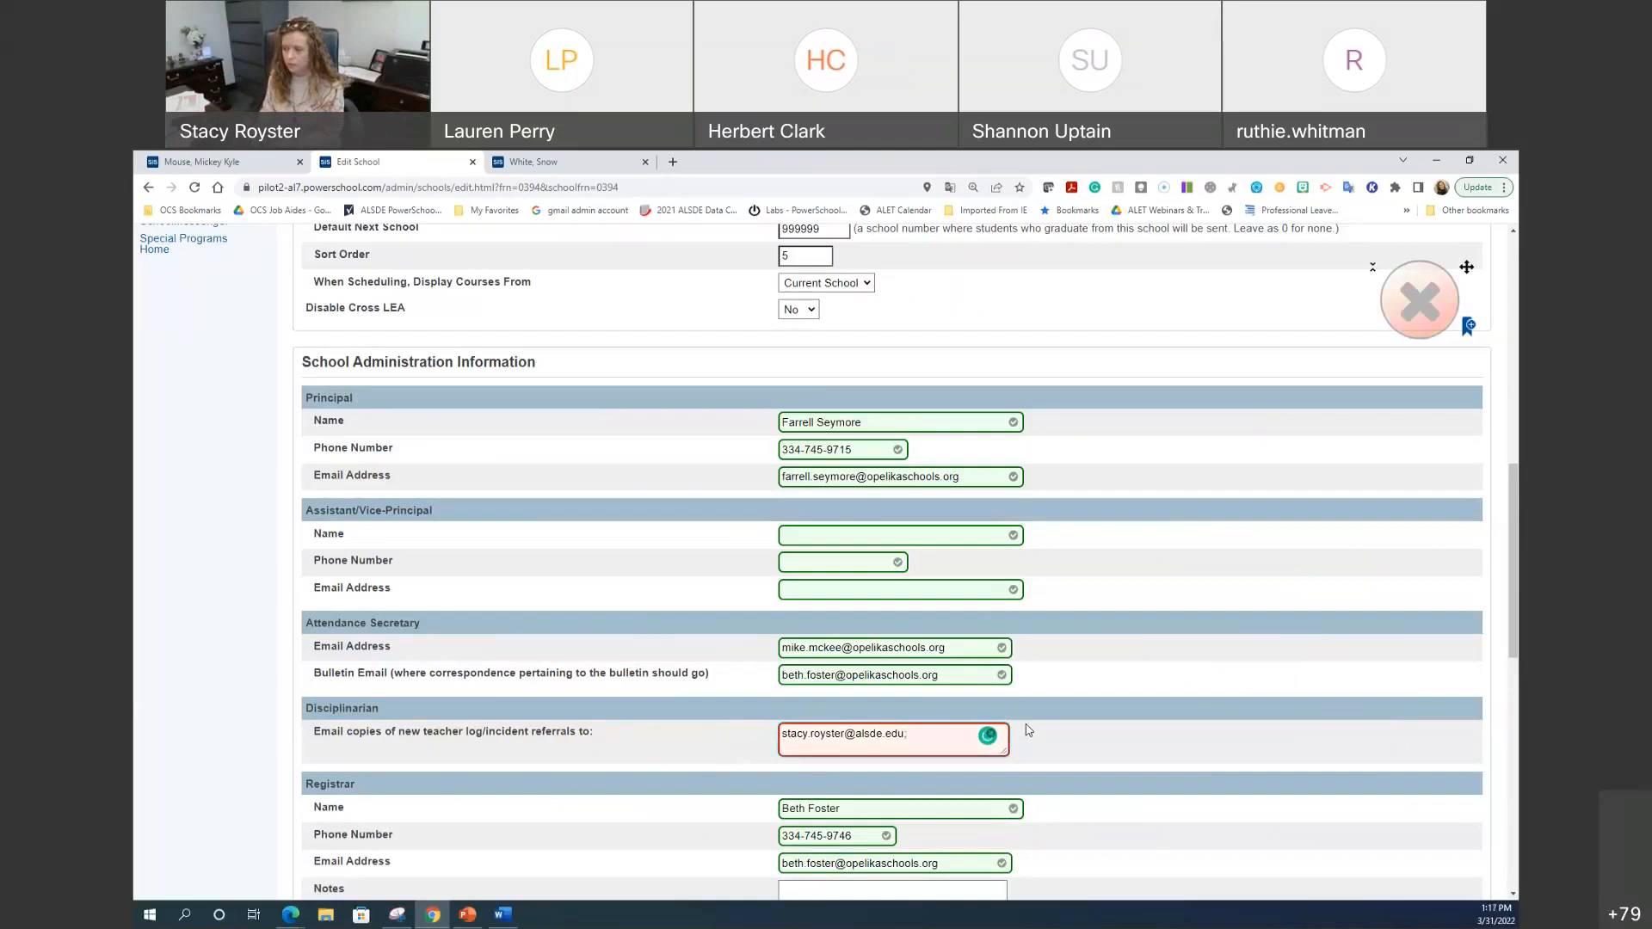
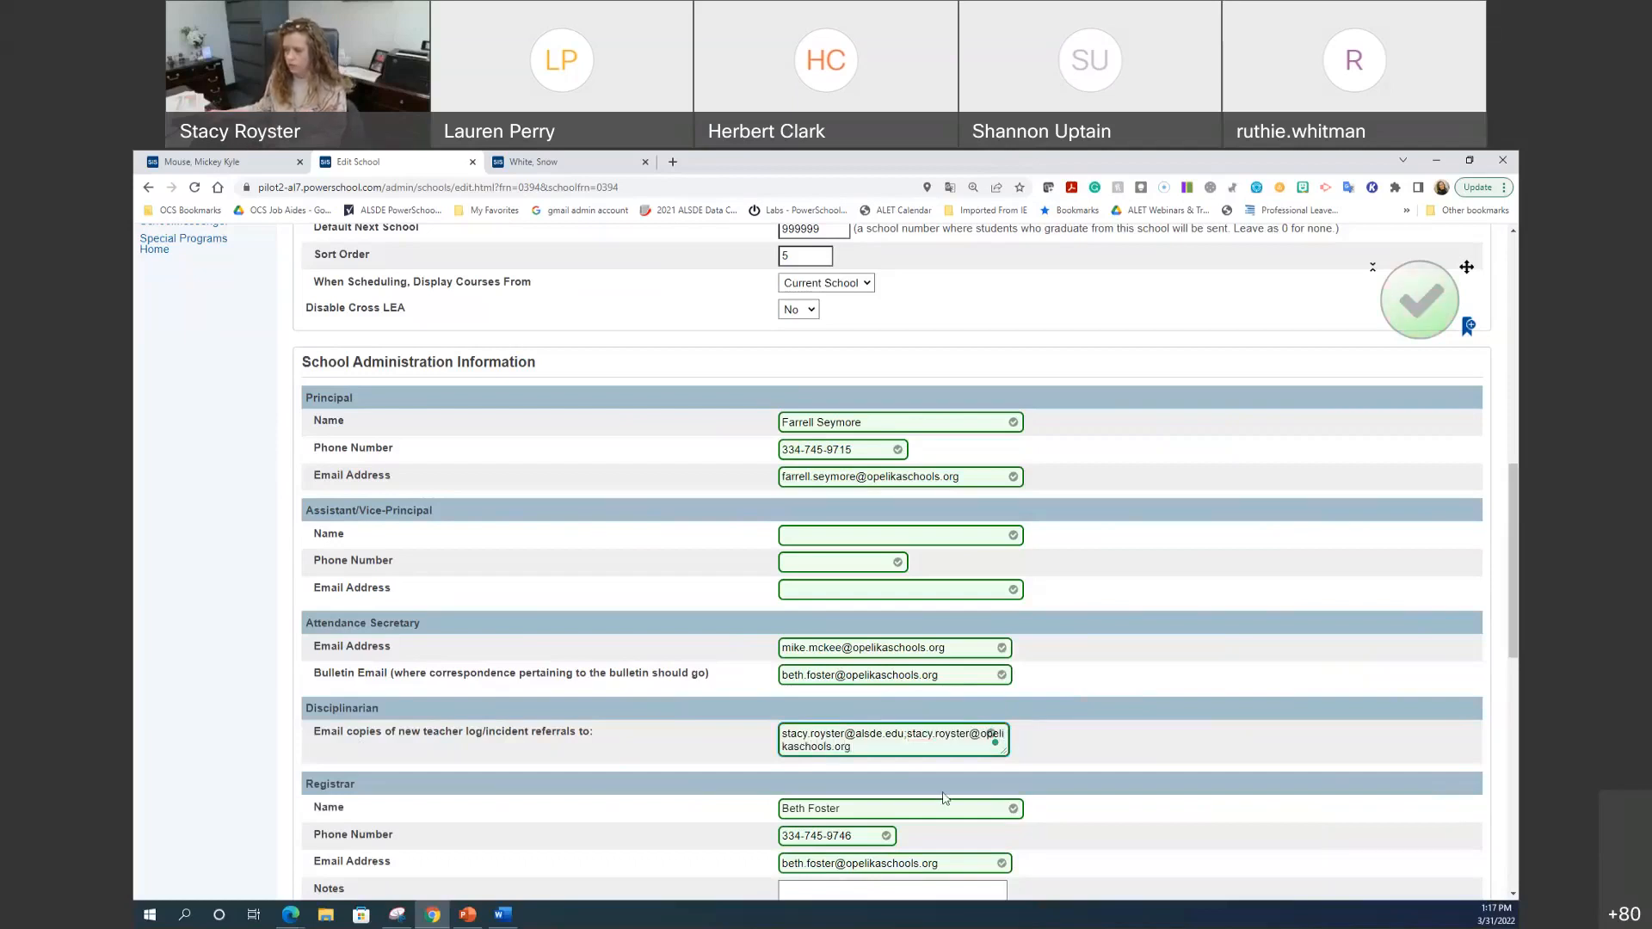
pyautogui.click(992, 736)
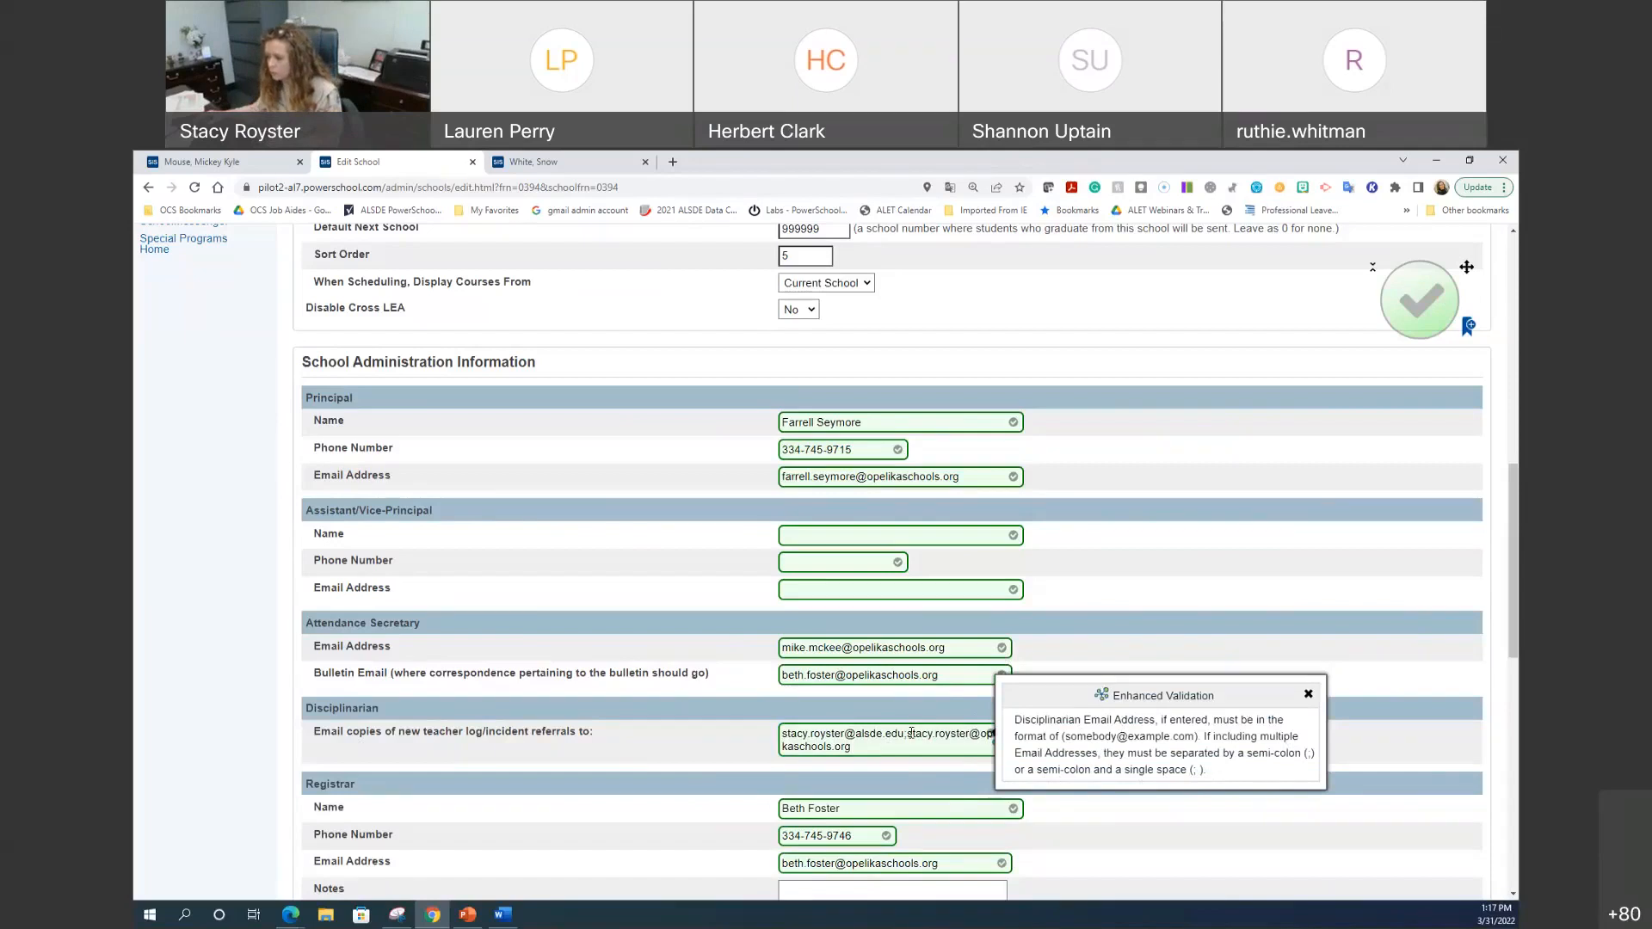
pyautogui.click(908, 734)
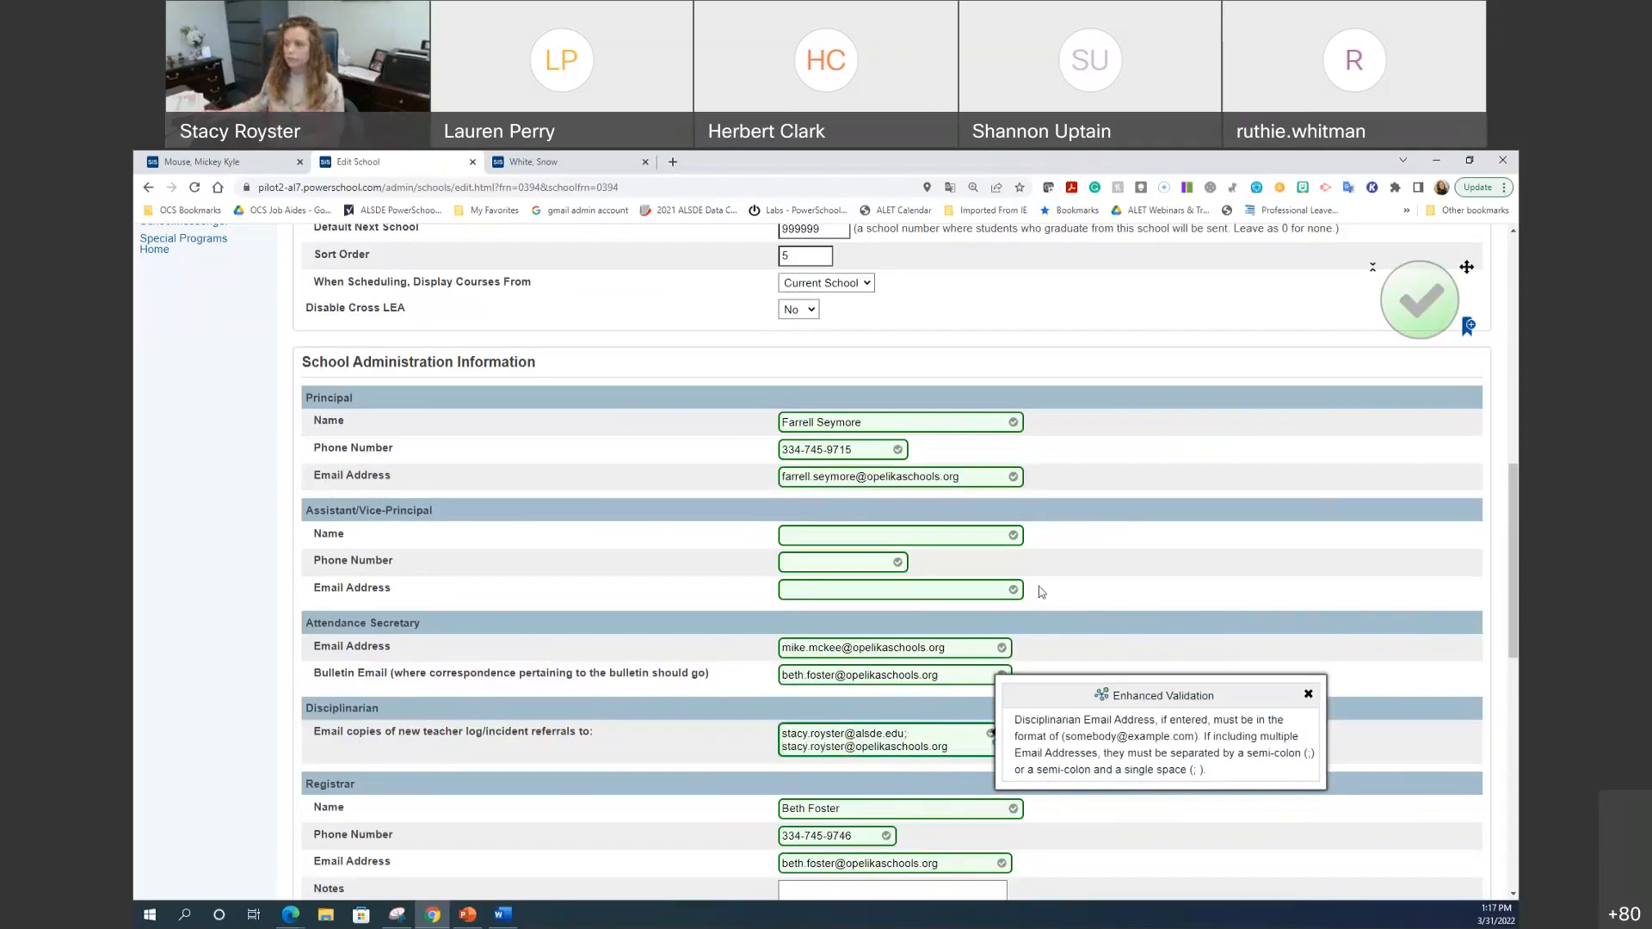
pyautogui.scroll(3, 1093, 584)
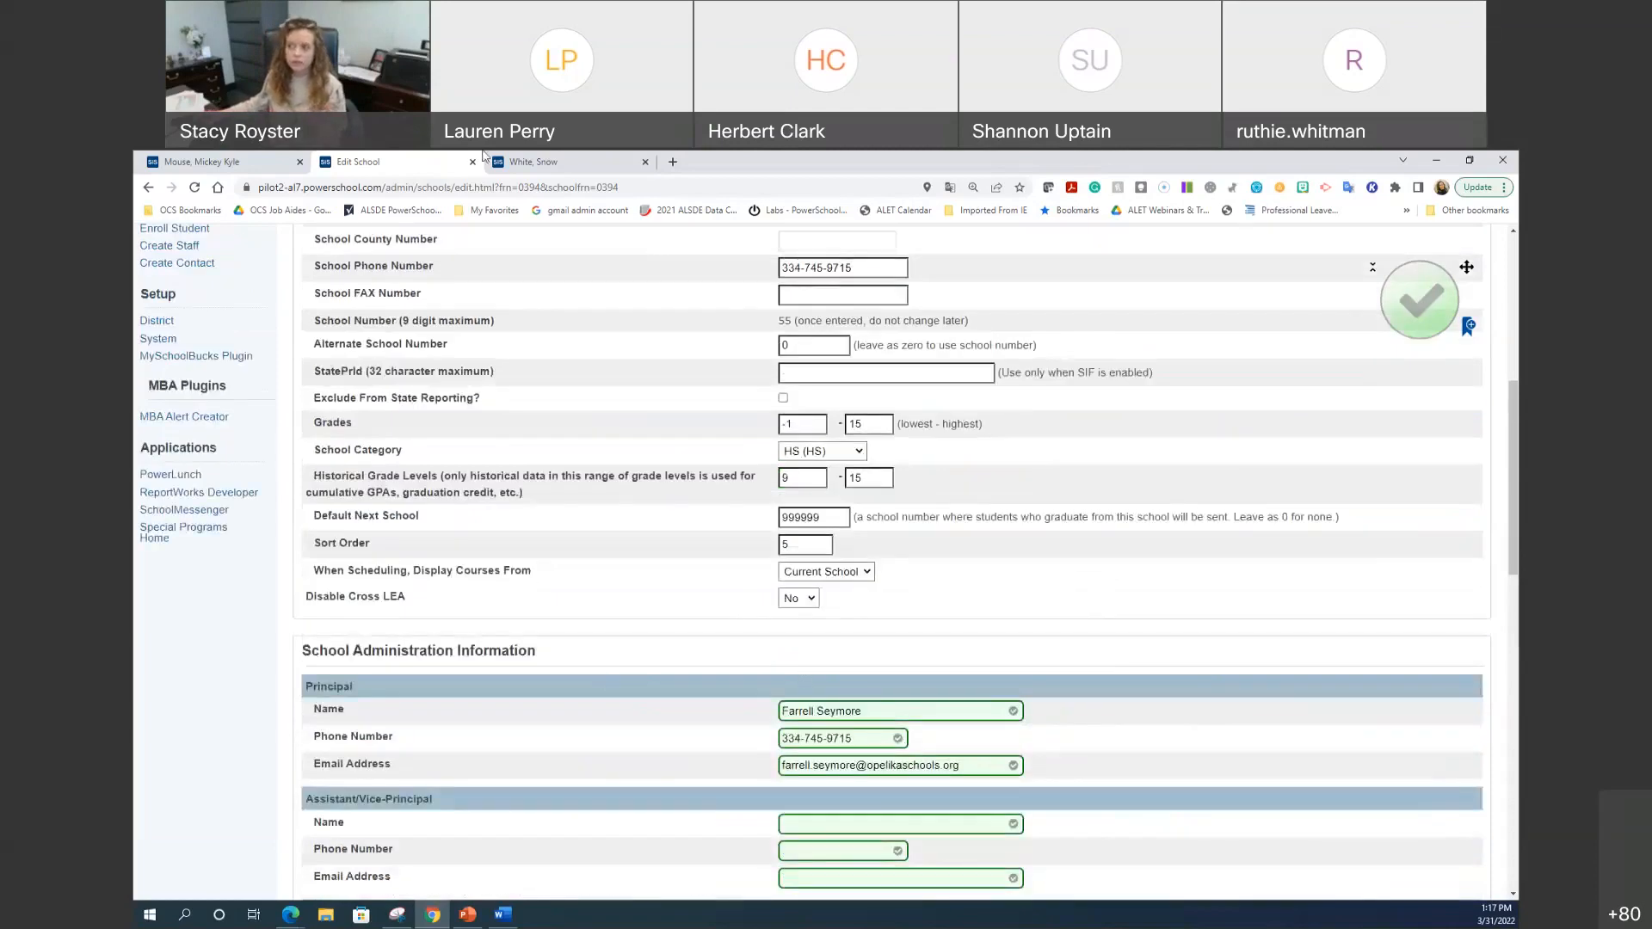
pyautogui.scroll(5, 282, 262)
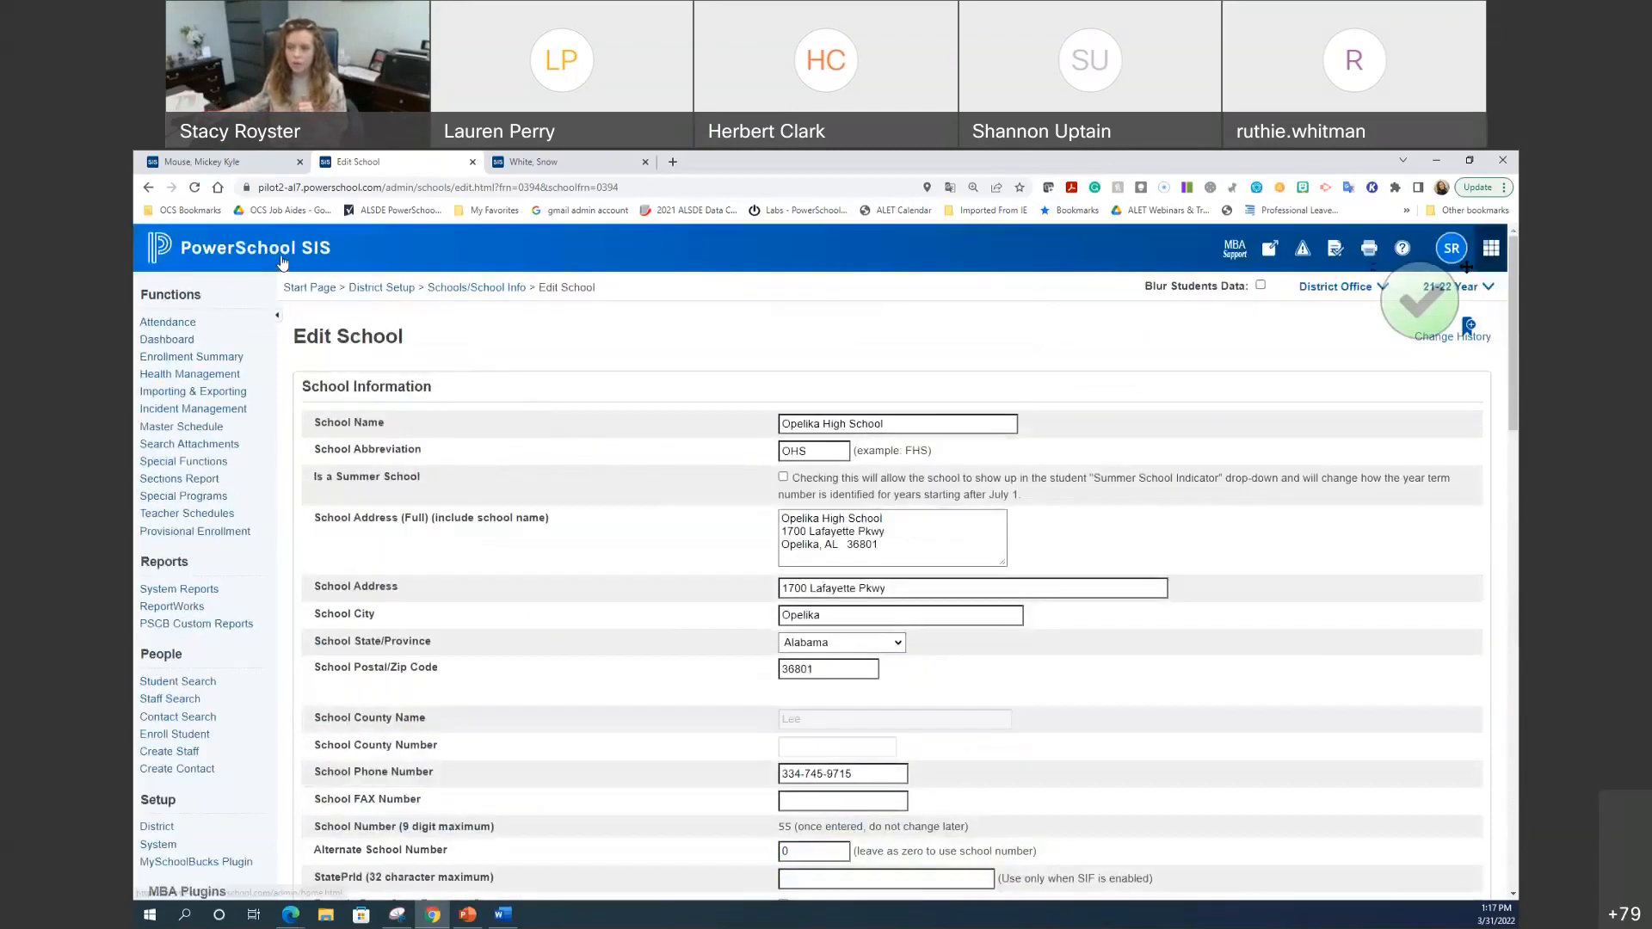
# Step: Compare both students' New Log Entry forms, then close Edit School and return to the Start Page
pyautogui.click(560, 155)
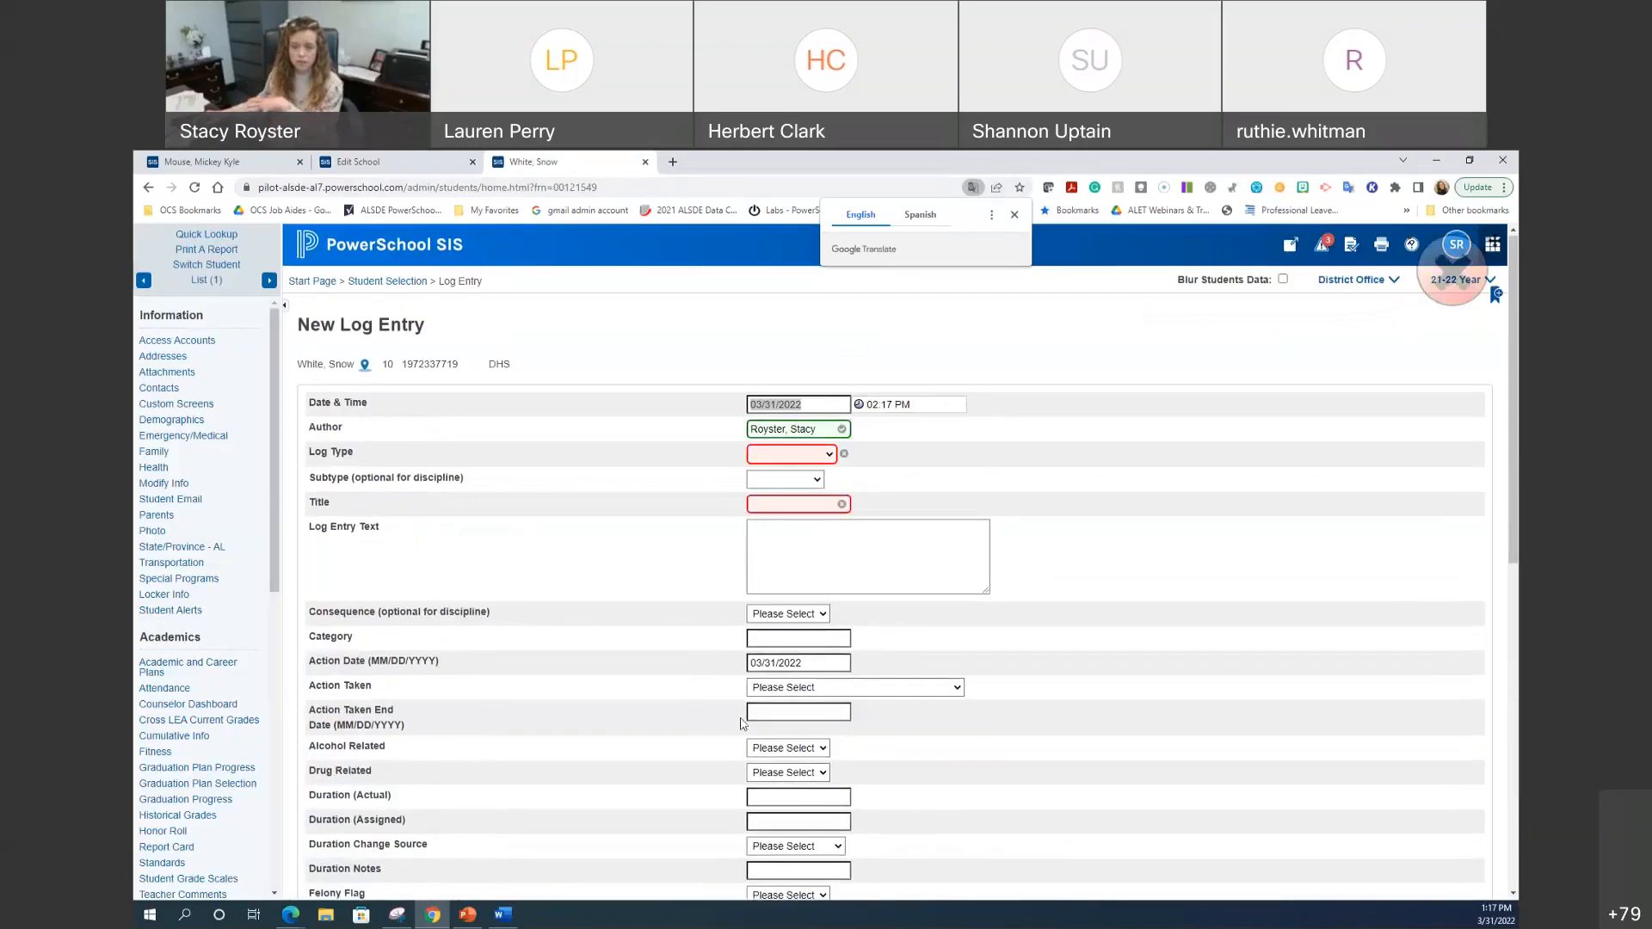
pyautogui.scroll(-5, 747, 726)
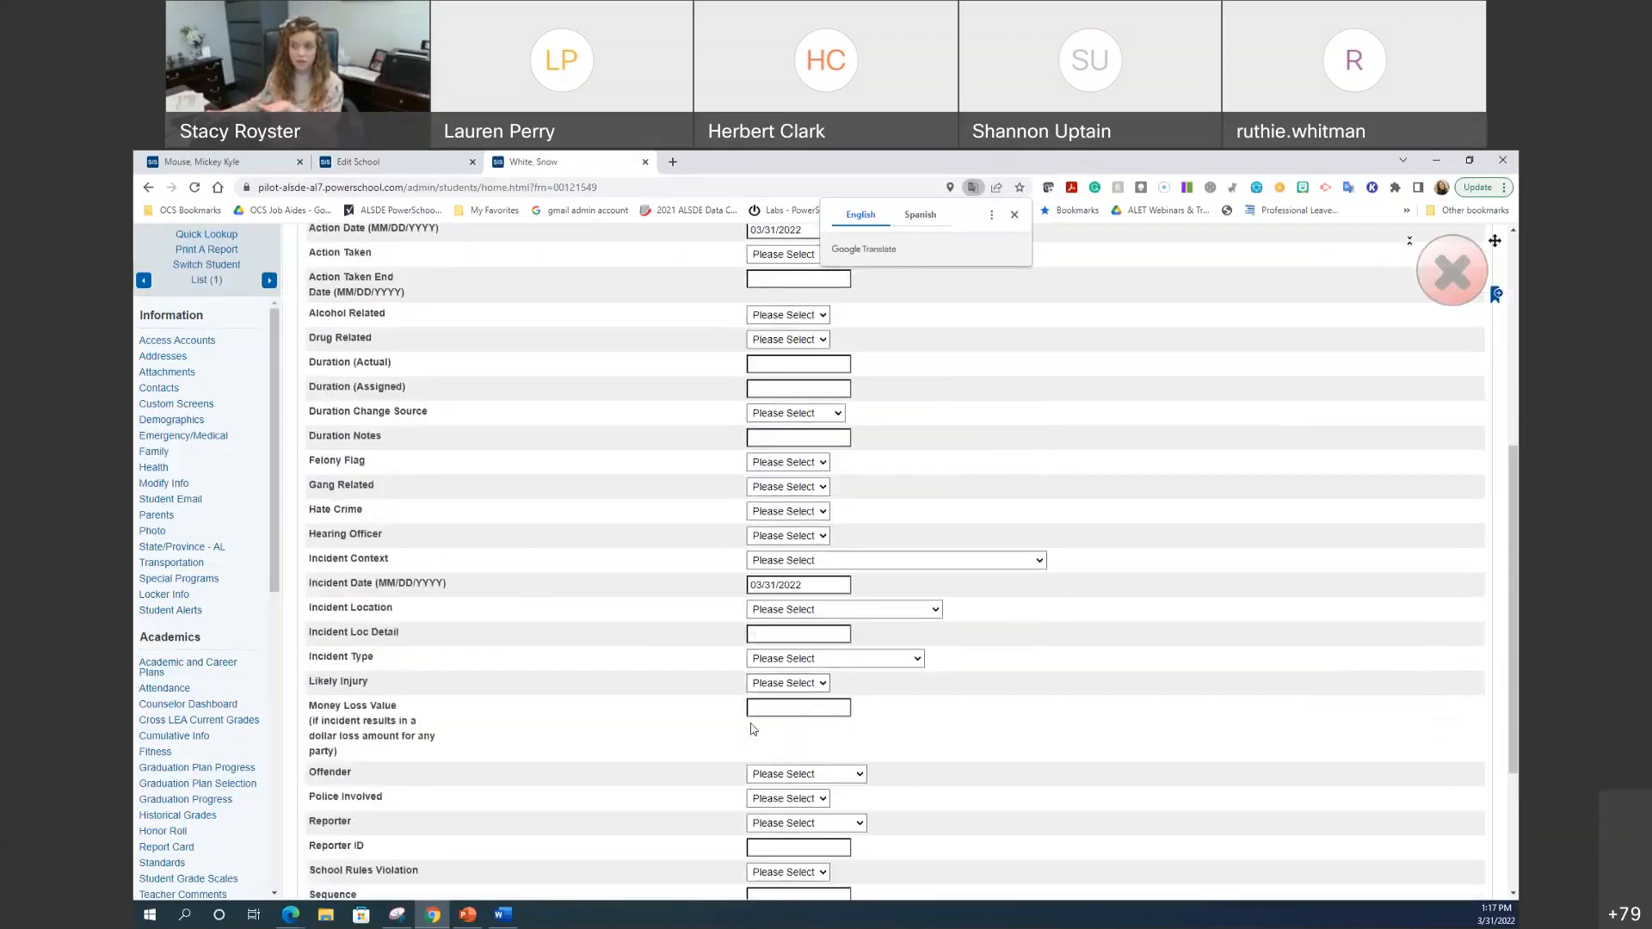
pyautogui.click(255, 158)
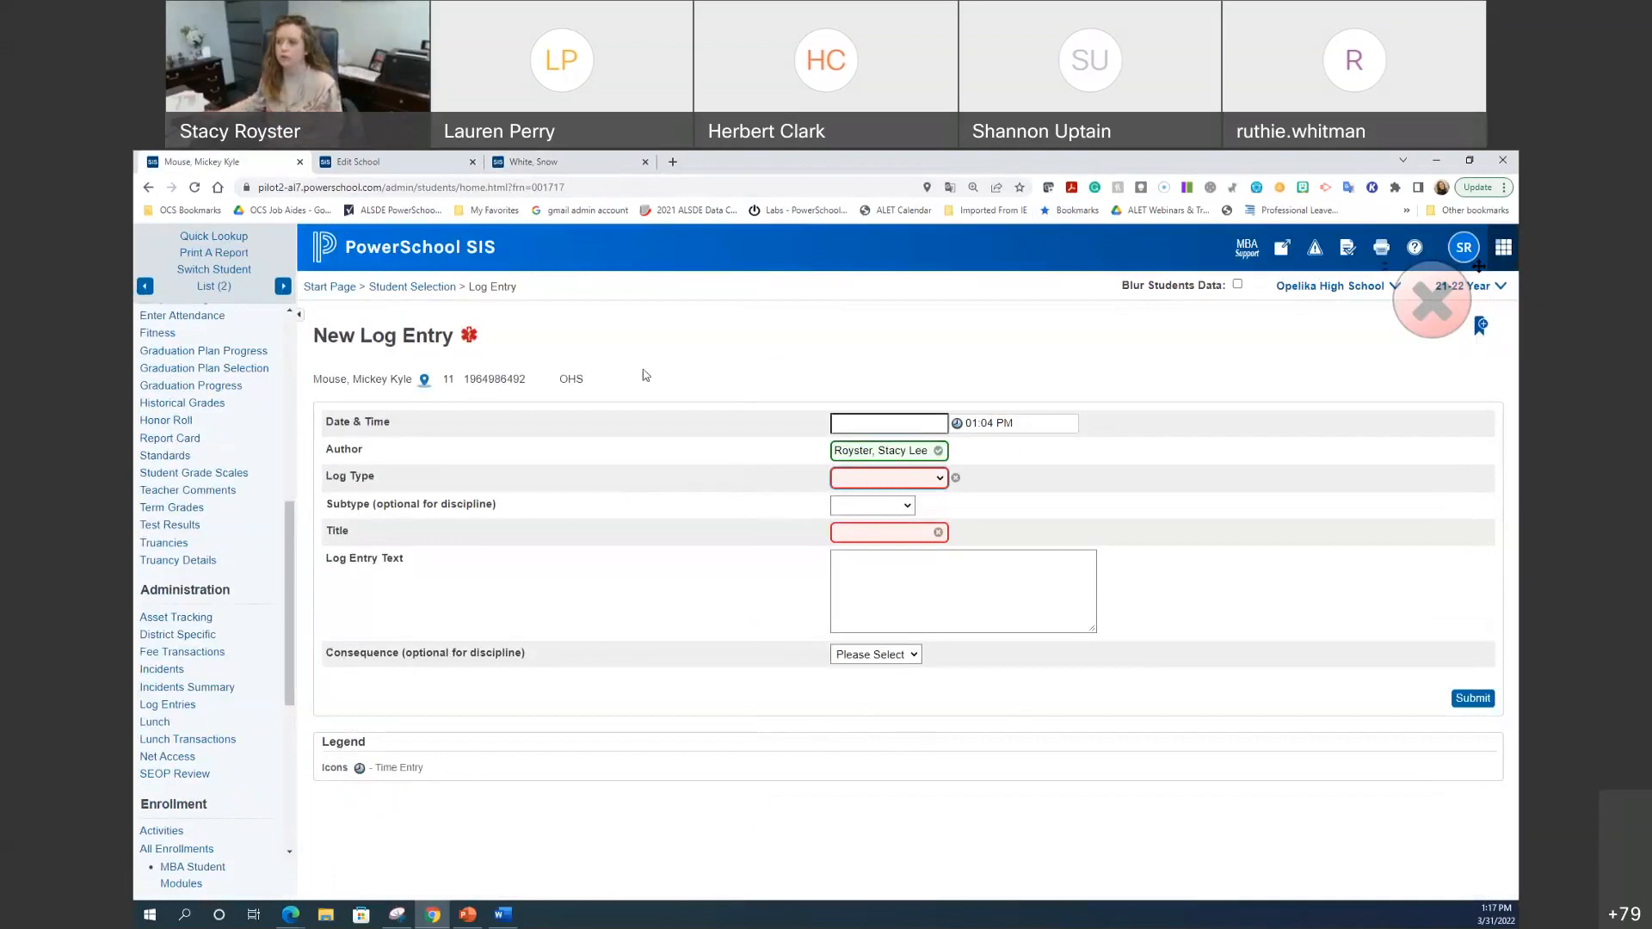
pyautogui.click(471, 164)
pyautogui.click(404, 247)
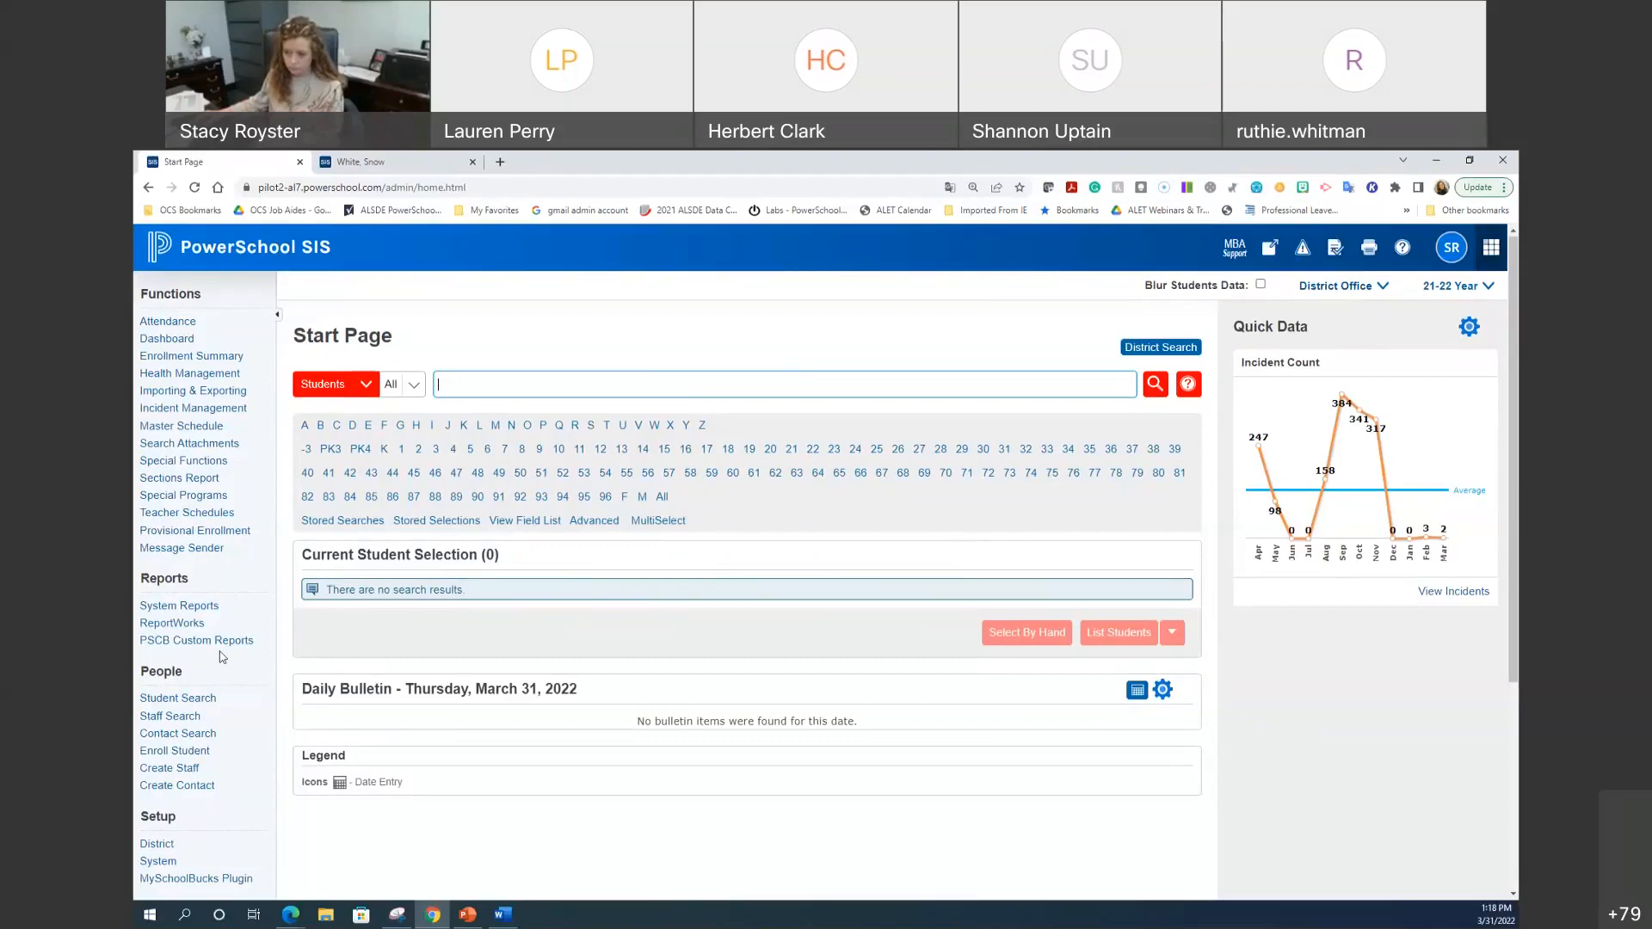
# Step: Open the district Log Types list under District Setup's Discipline and Log Entries section
pyautogui.scroll(-1, 180, 809)
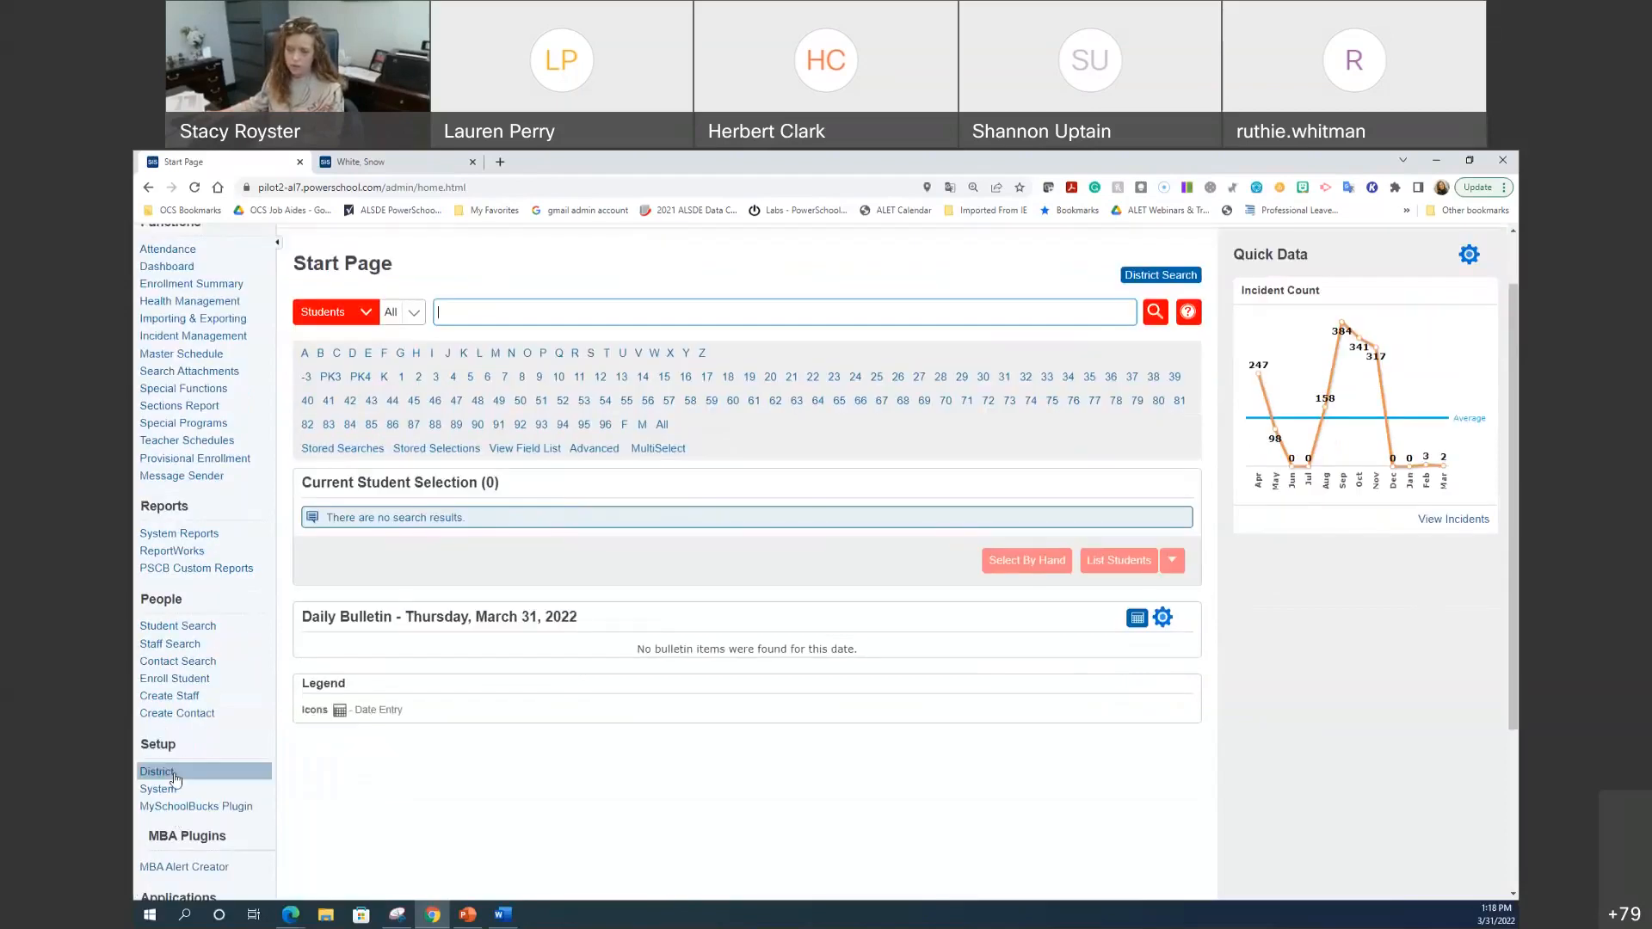
pyautogui.click(173, 774)
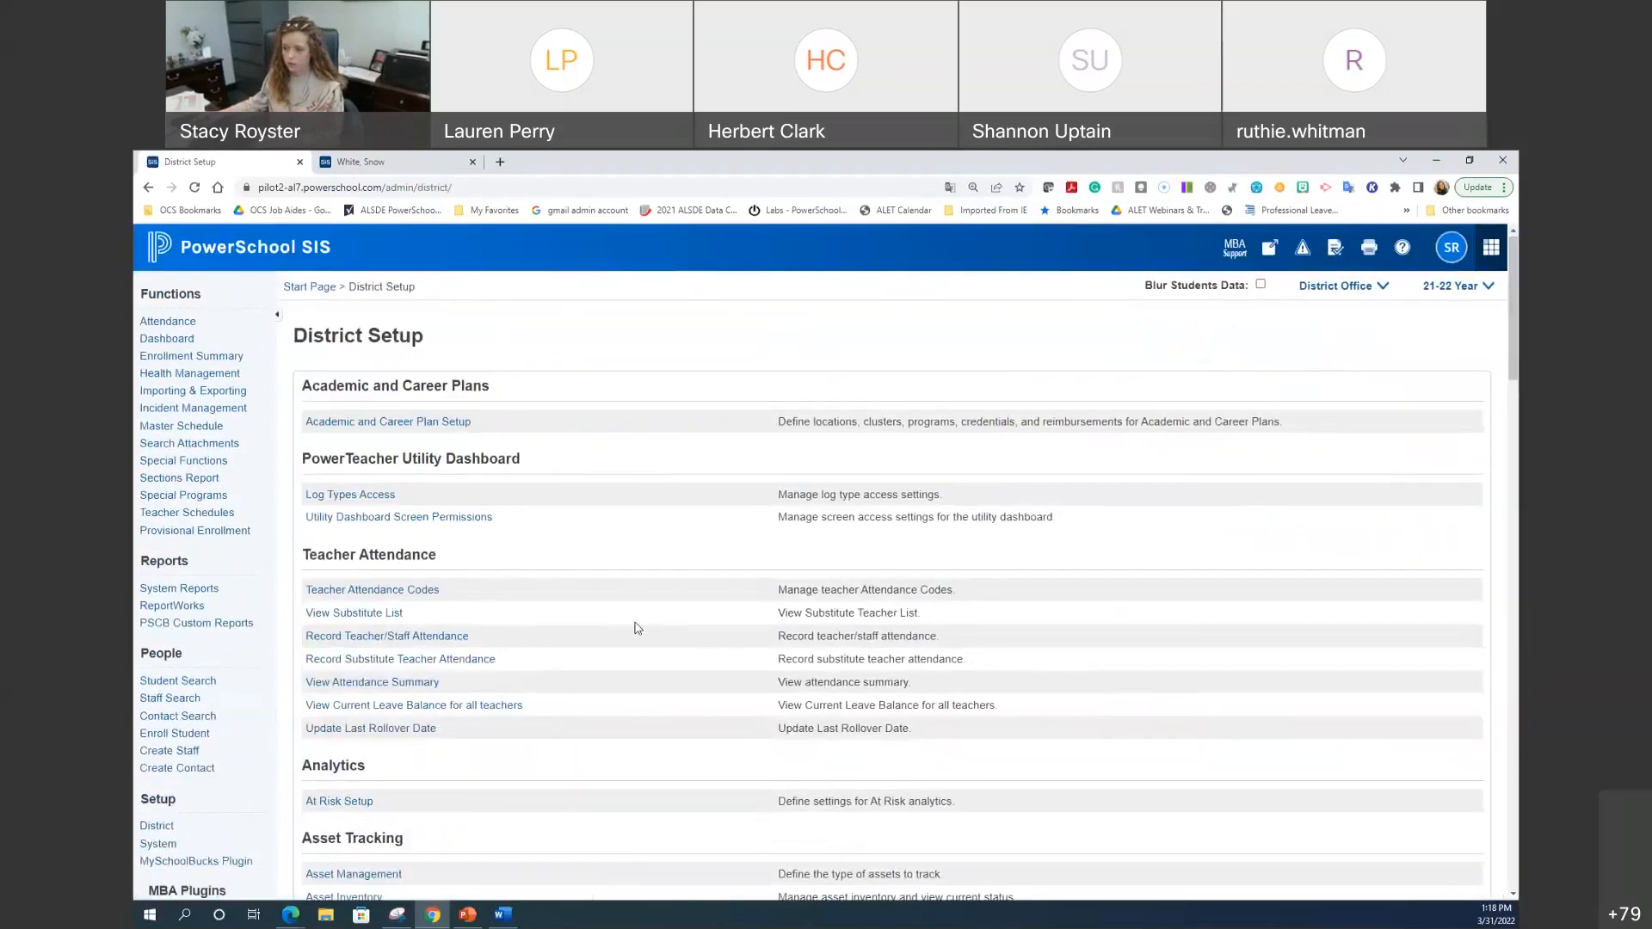
pyautogui.scroll(-2, 638, 631)
pyautogui.scroll(-6, 639, 633)
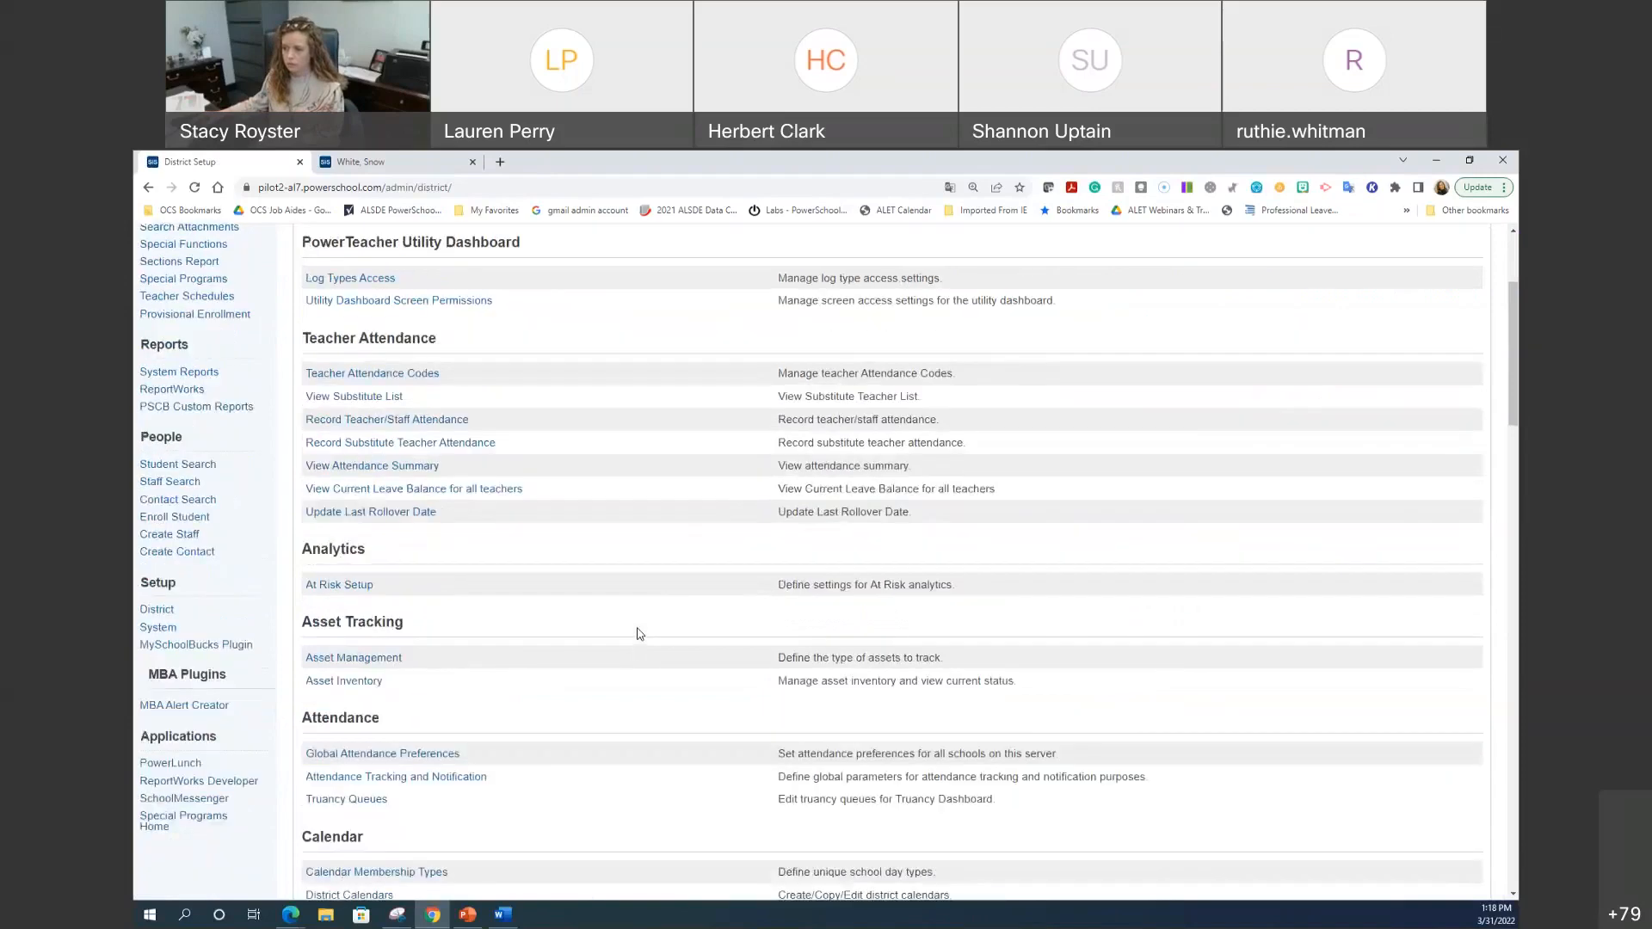
pyautogui.scroll(-6, 638, 634)
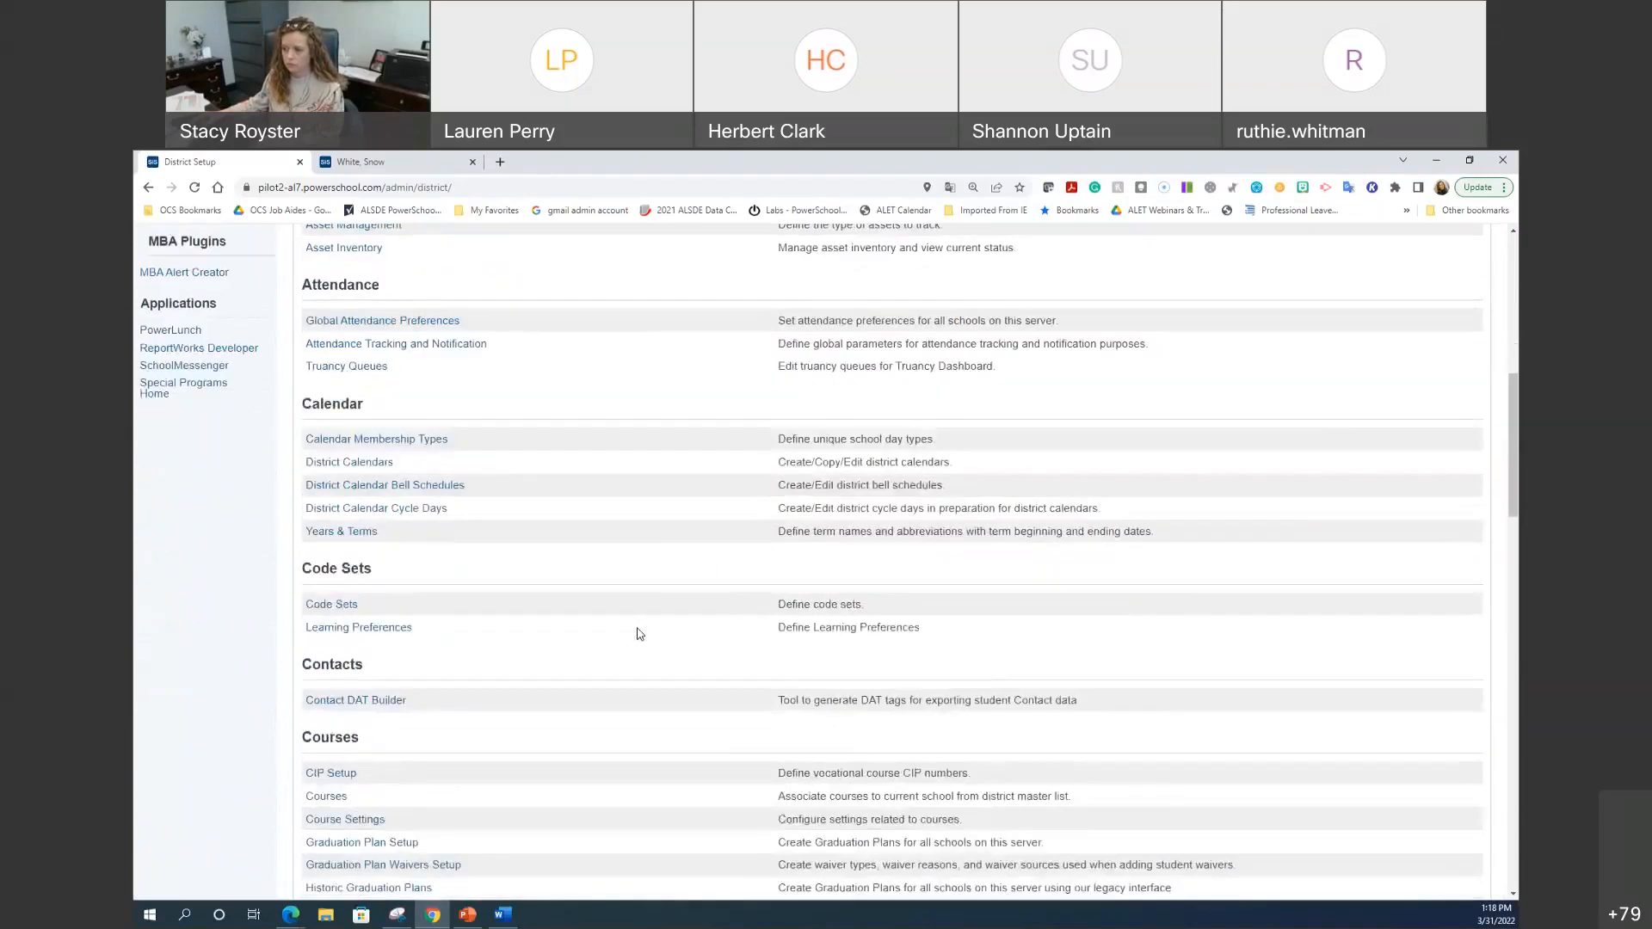
pyautogui.scroll(-1, 638, 633)
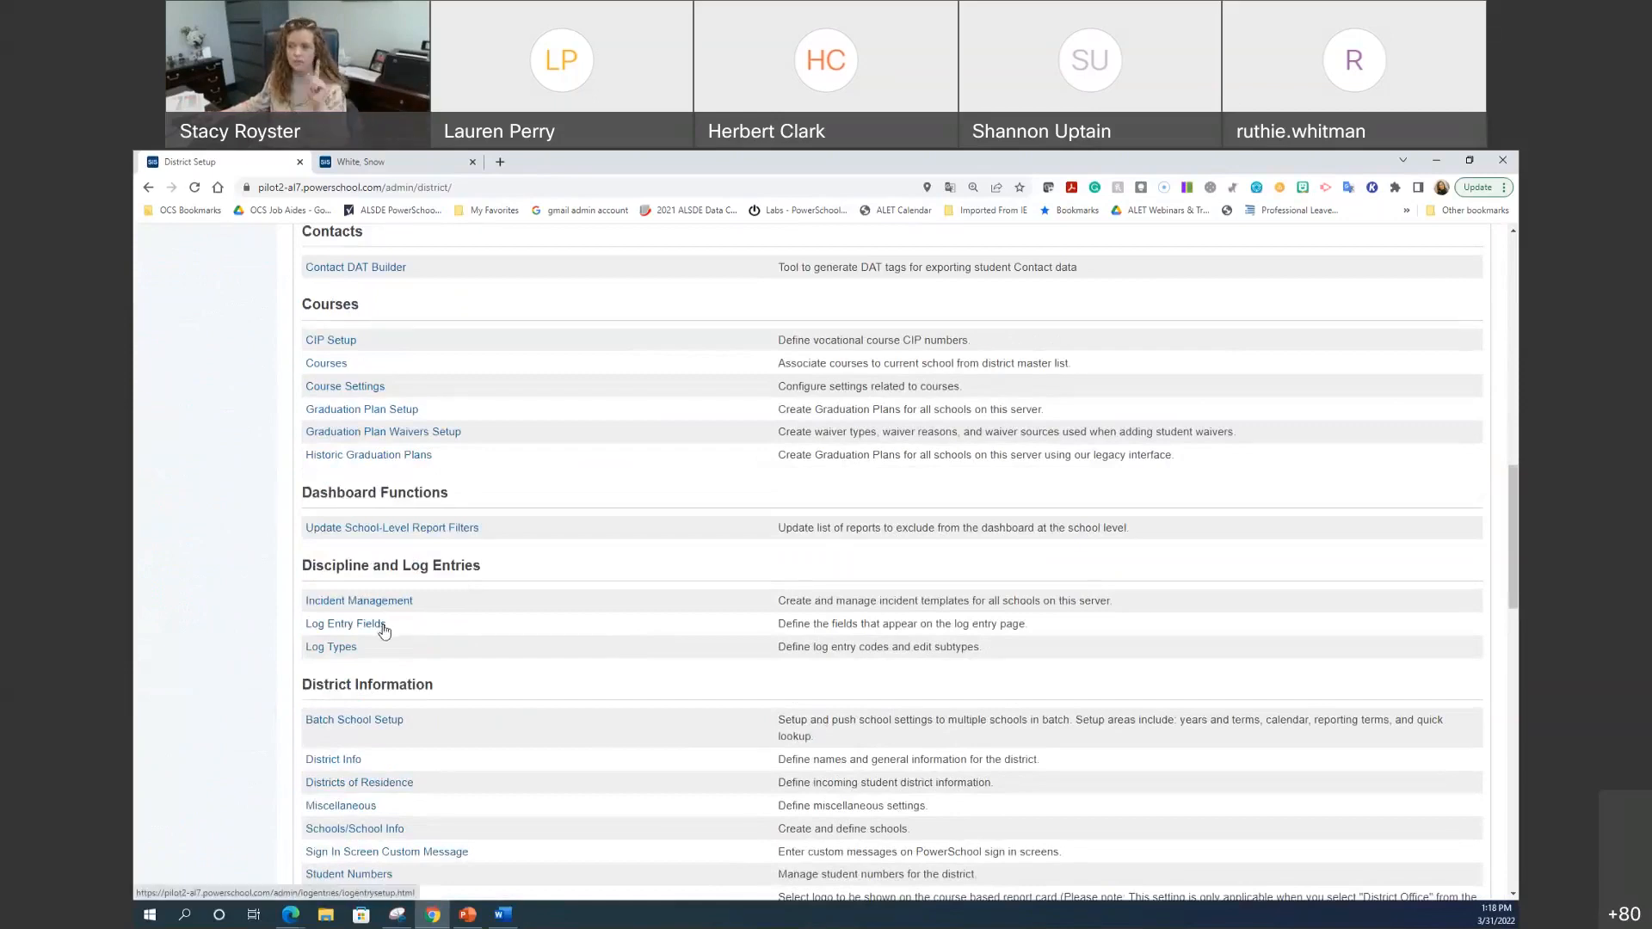
pyautogui.click(334, 650)
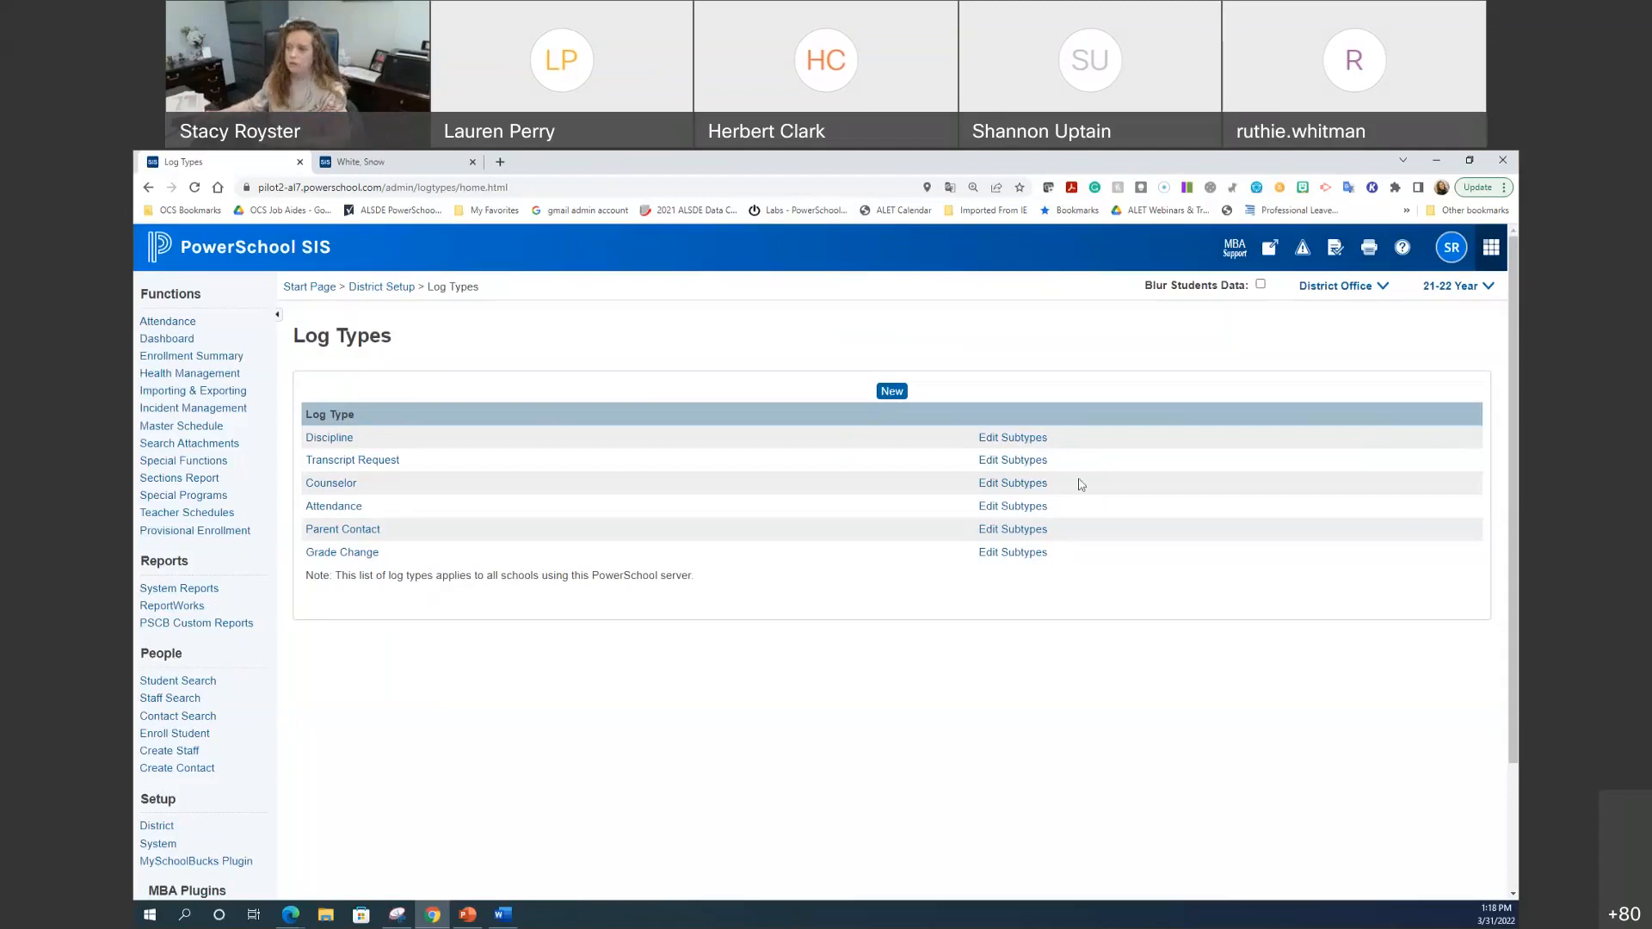
# Step: Add 'Parent contact' and 'mental health refer' subtypes to the Counselor log type
pyautogui.click(1042, 490)
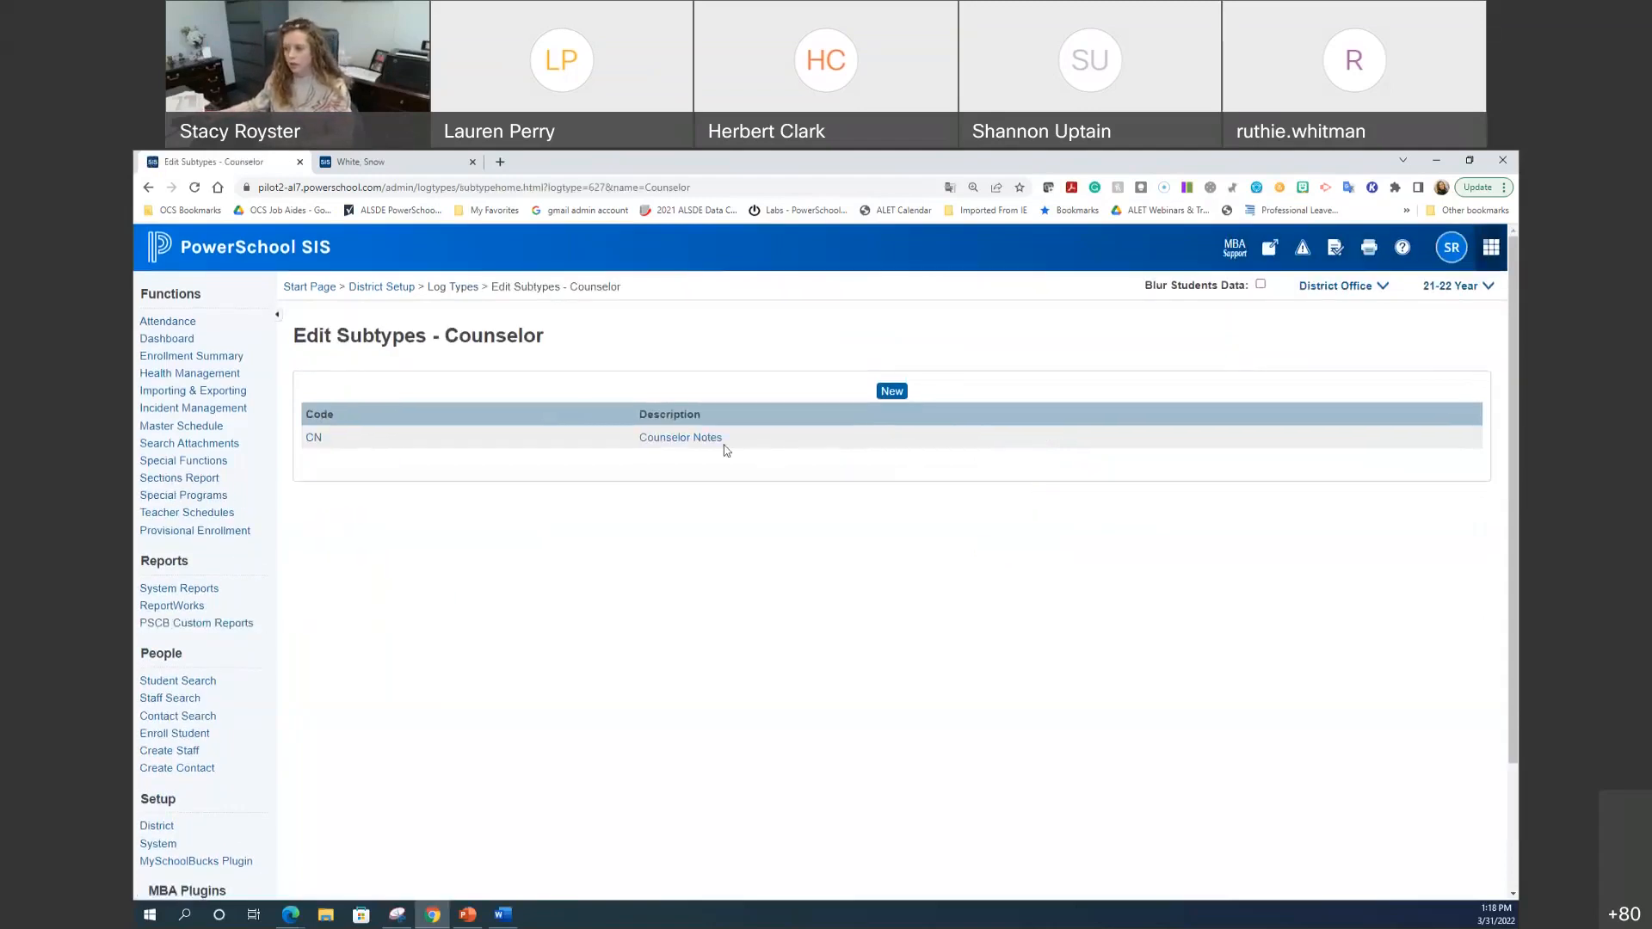
pyautogui.click(895, 394)
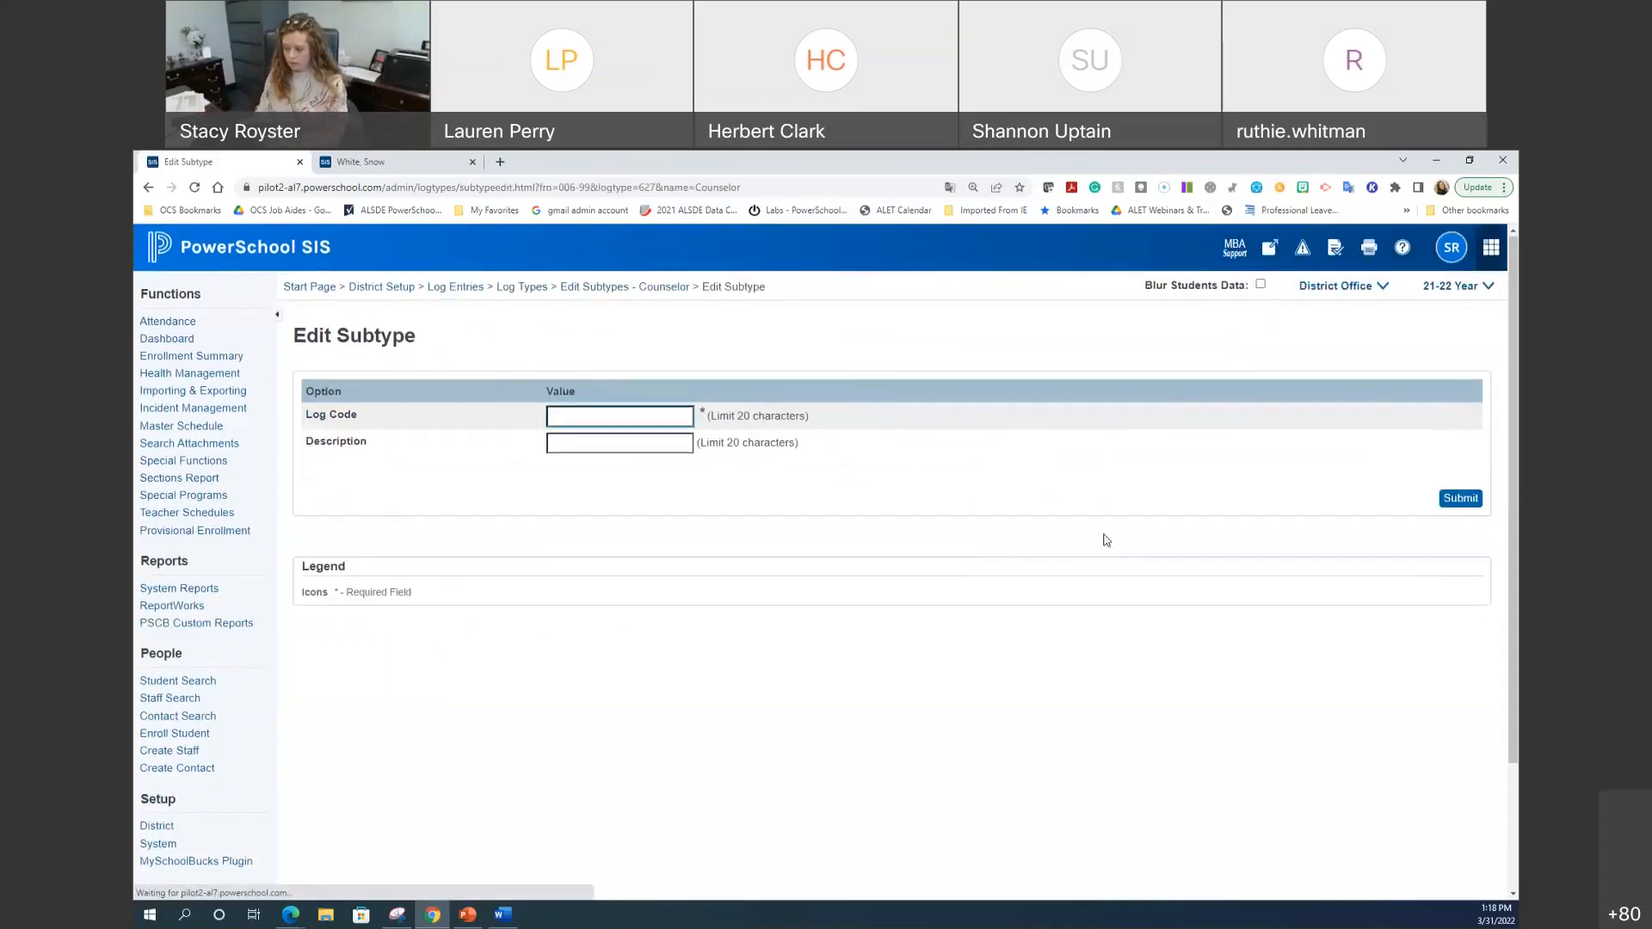
pyautogui.write('Parent contact')
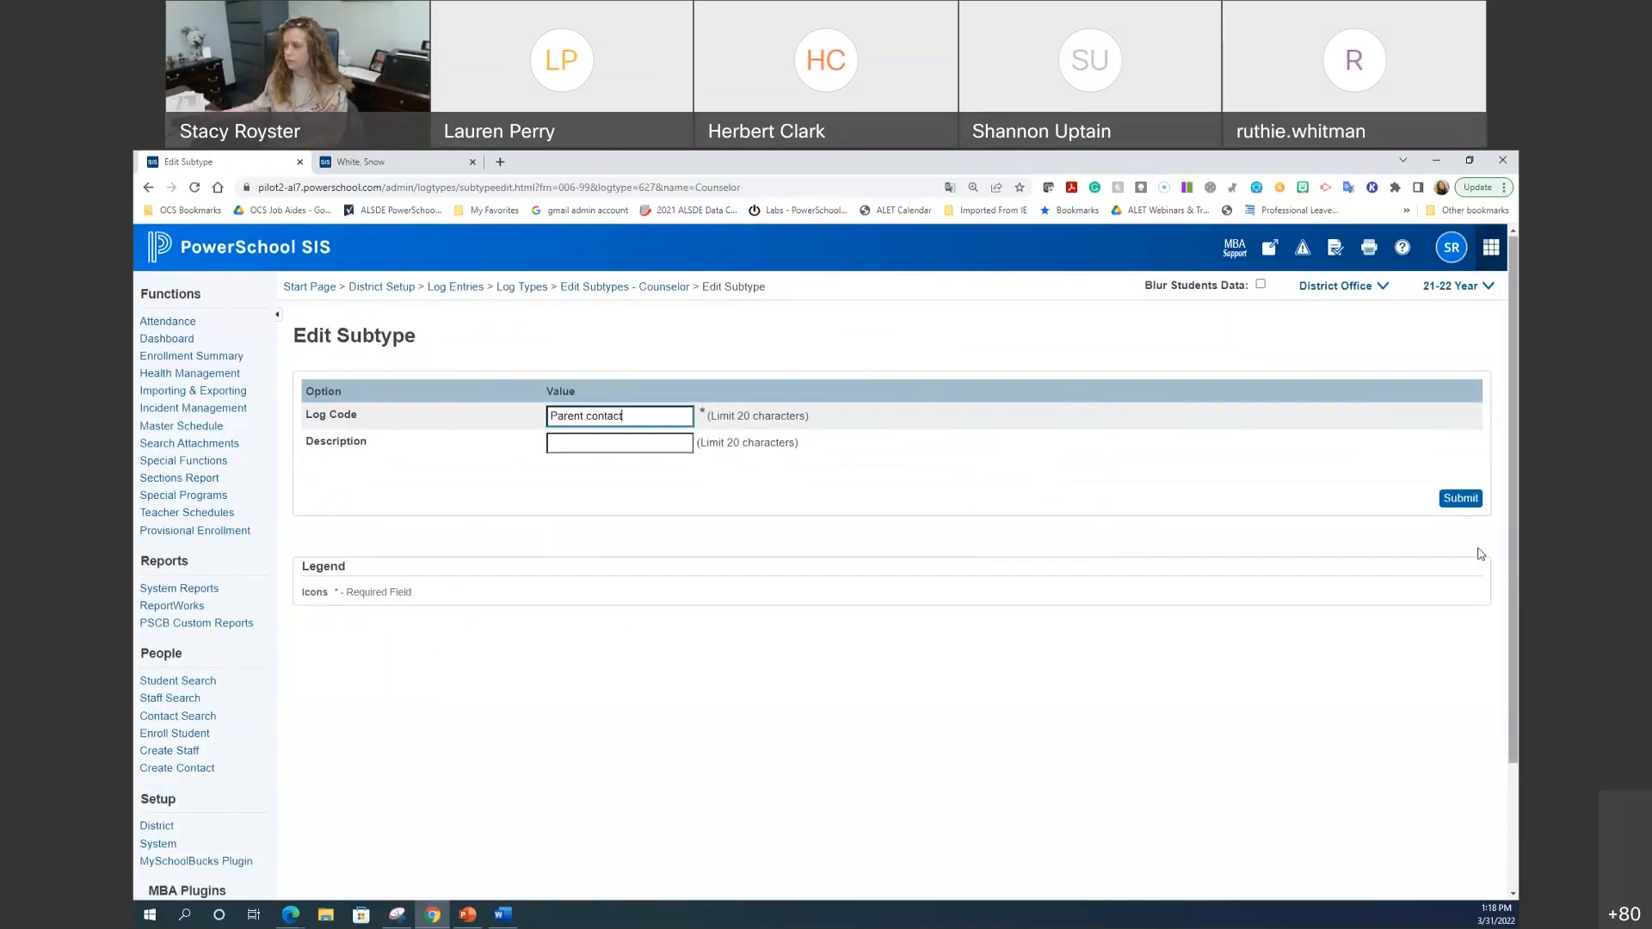
pyautogui.click(1460, 499)
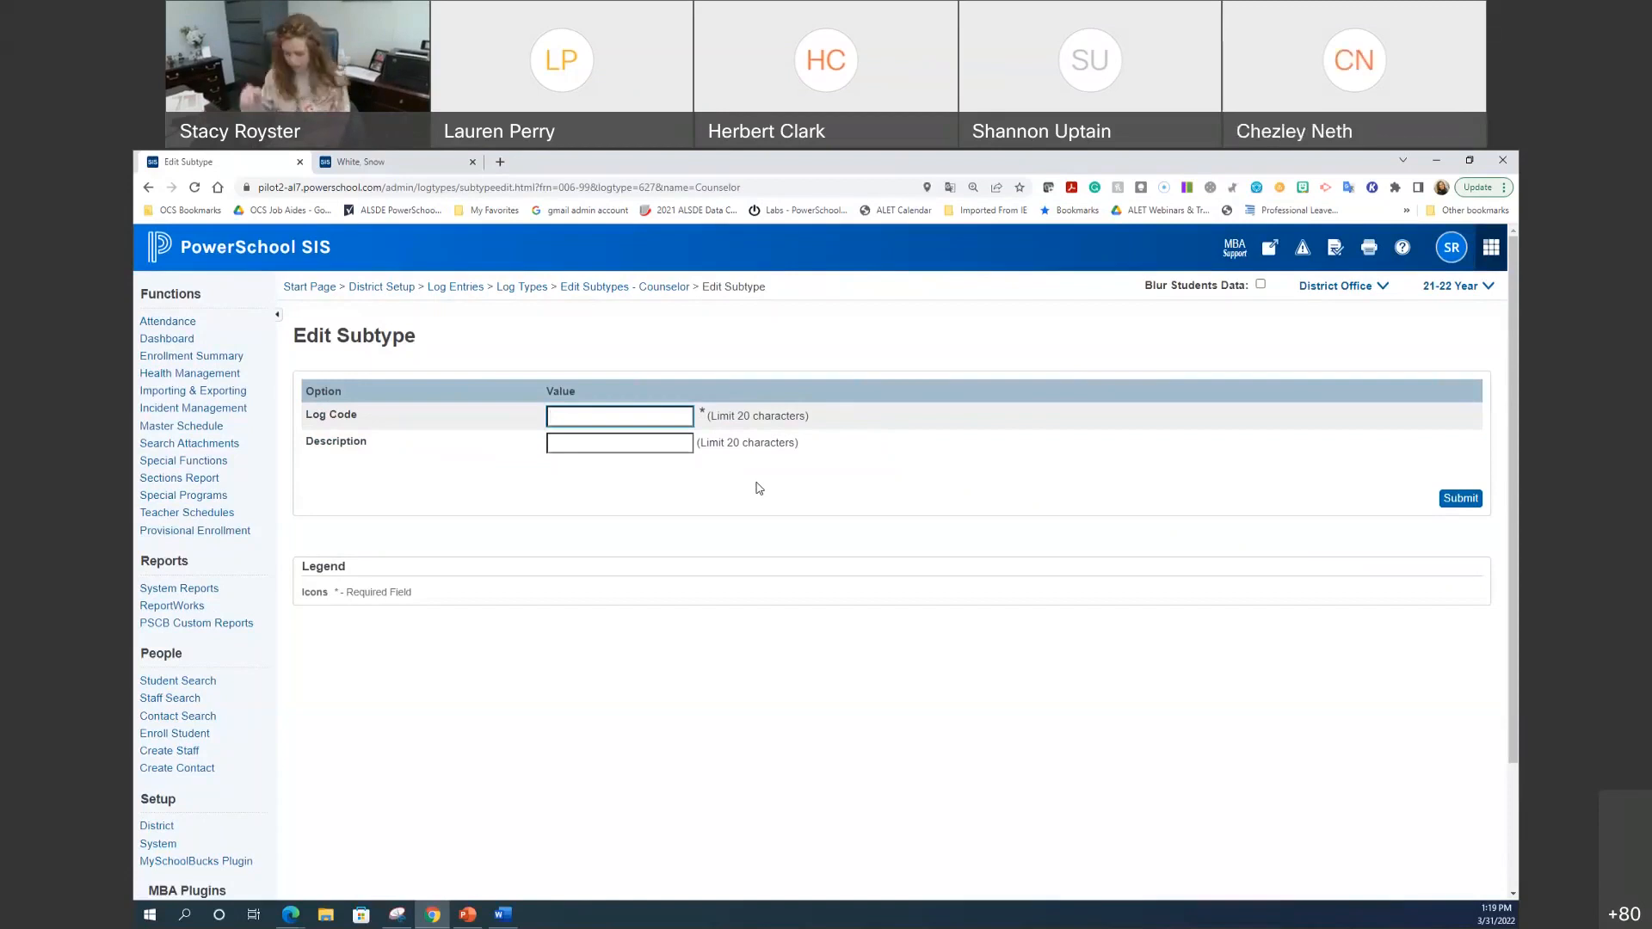
pyautogui.write('mental health')
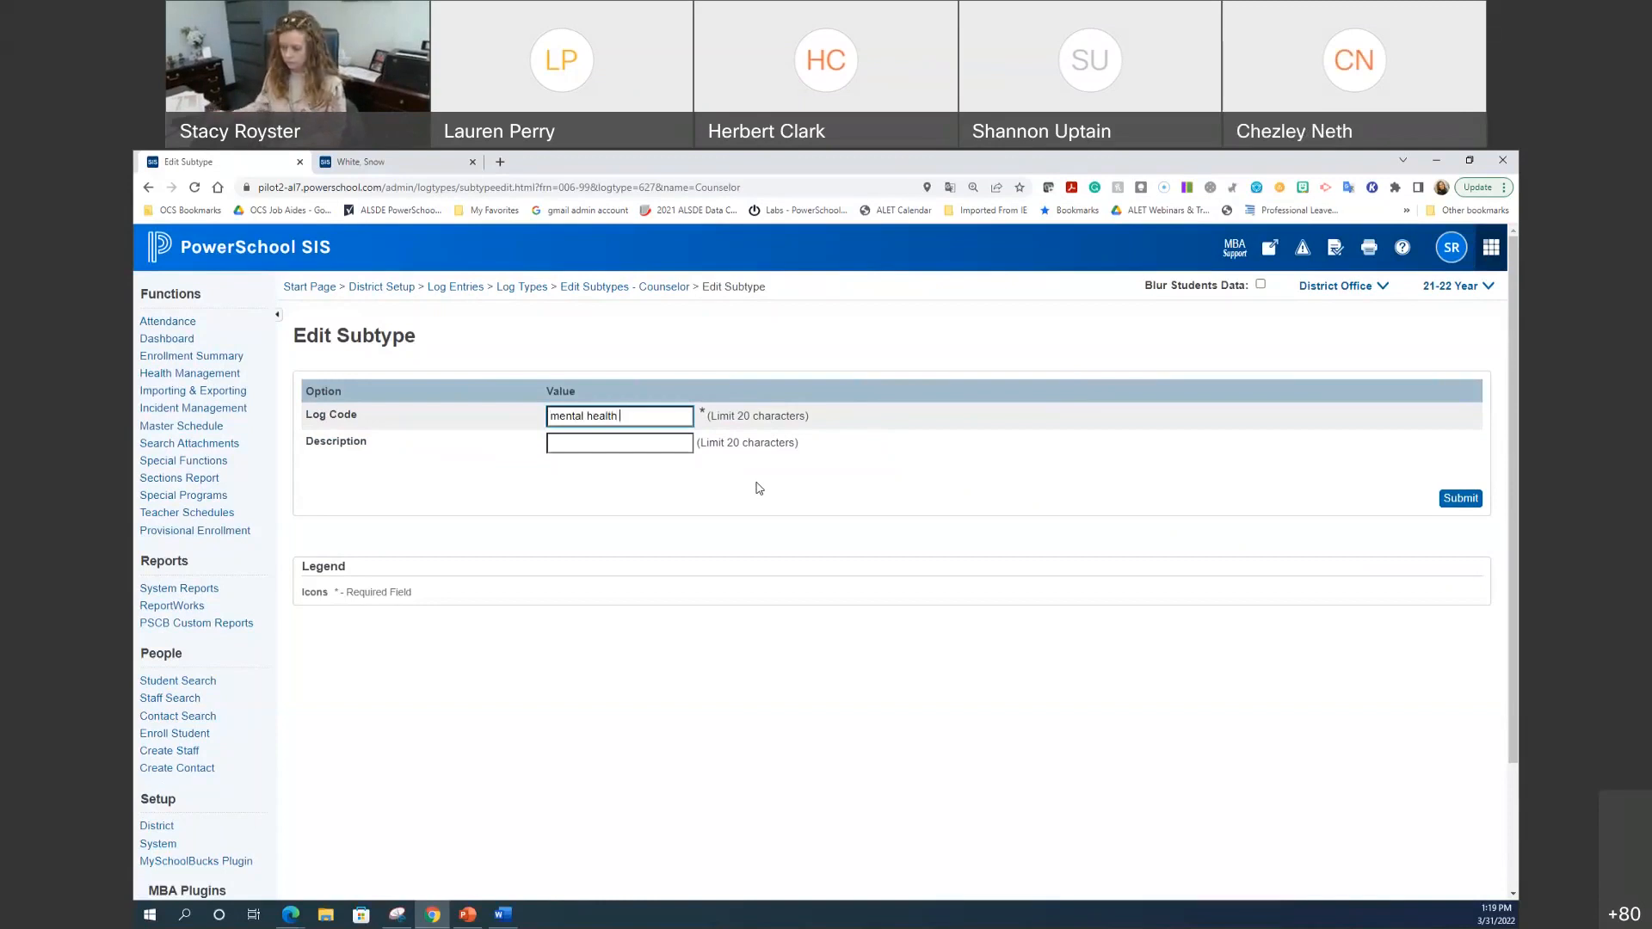
pyautogui.write(' referr')
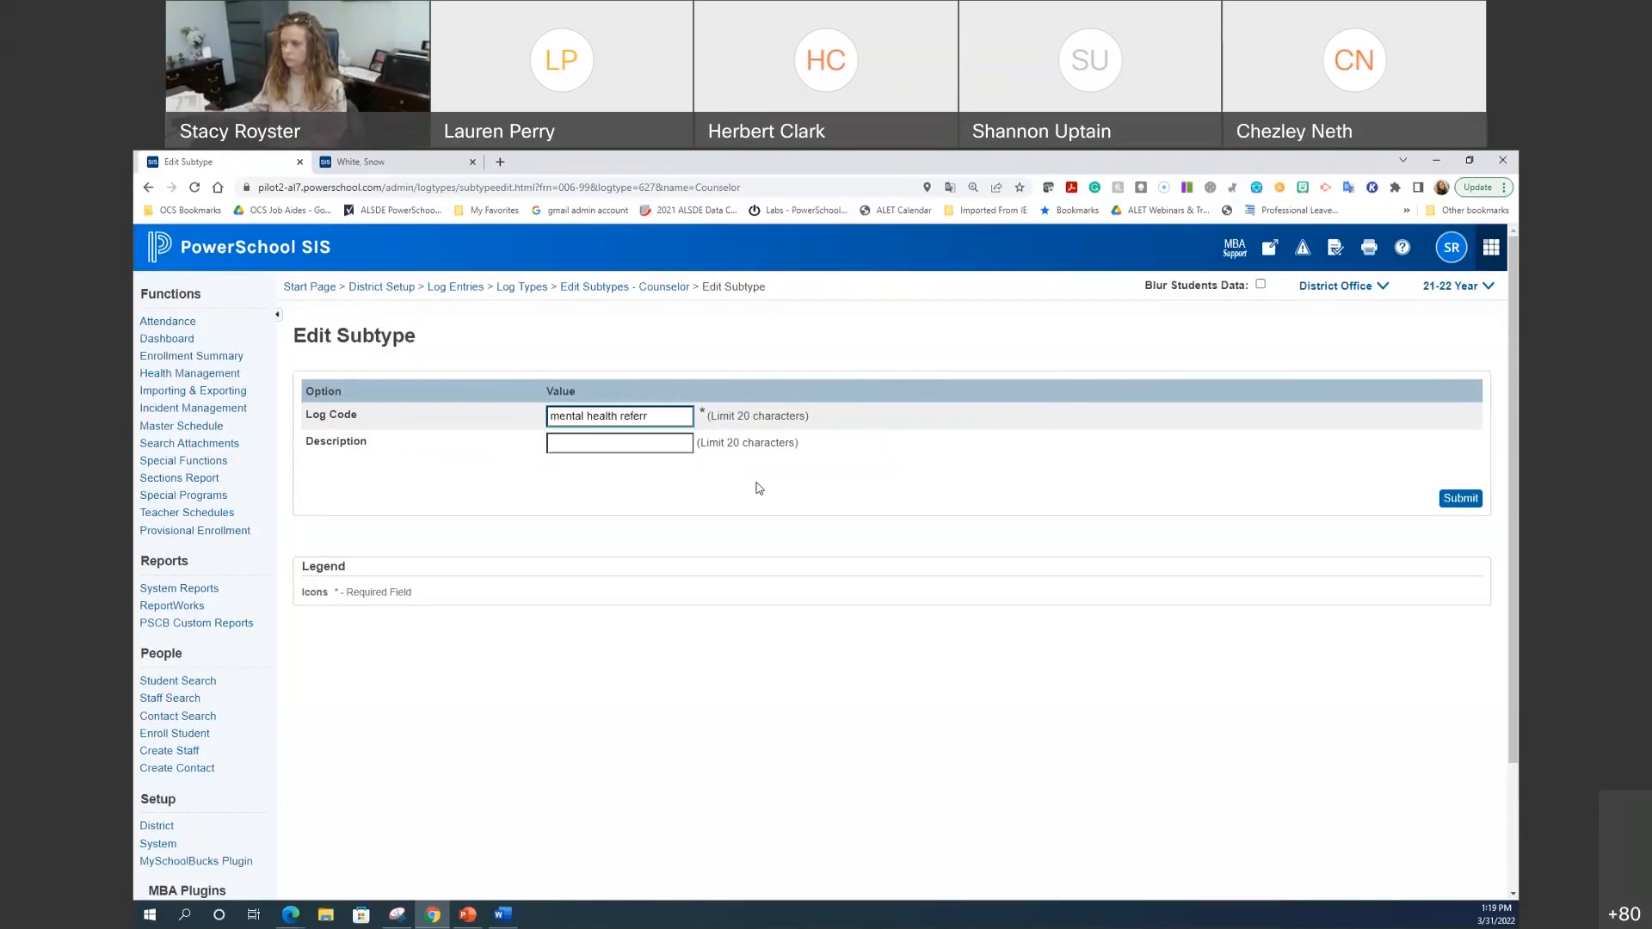
pyautogui.click(1461, 498)
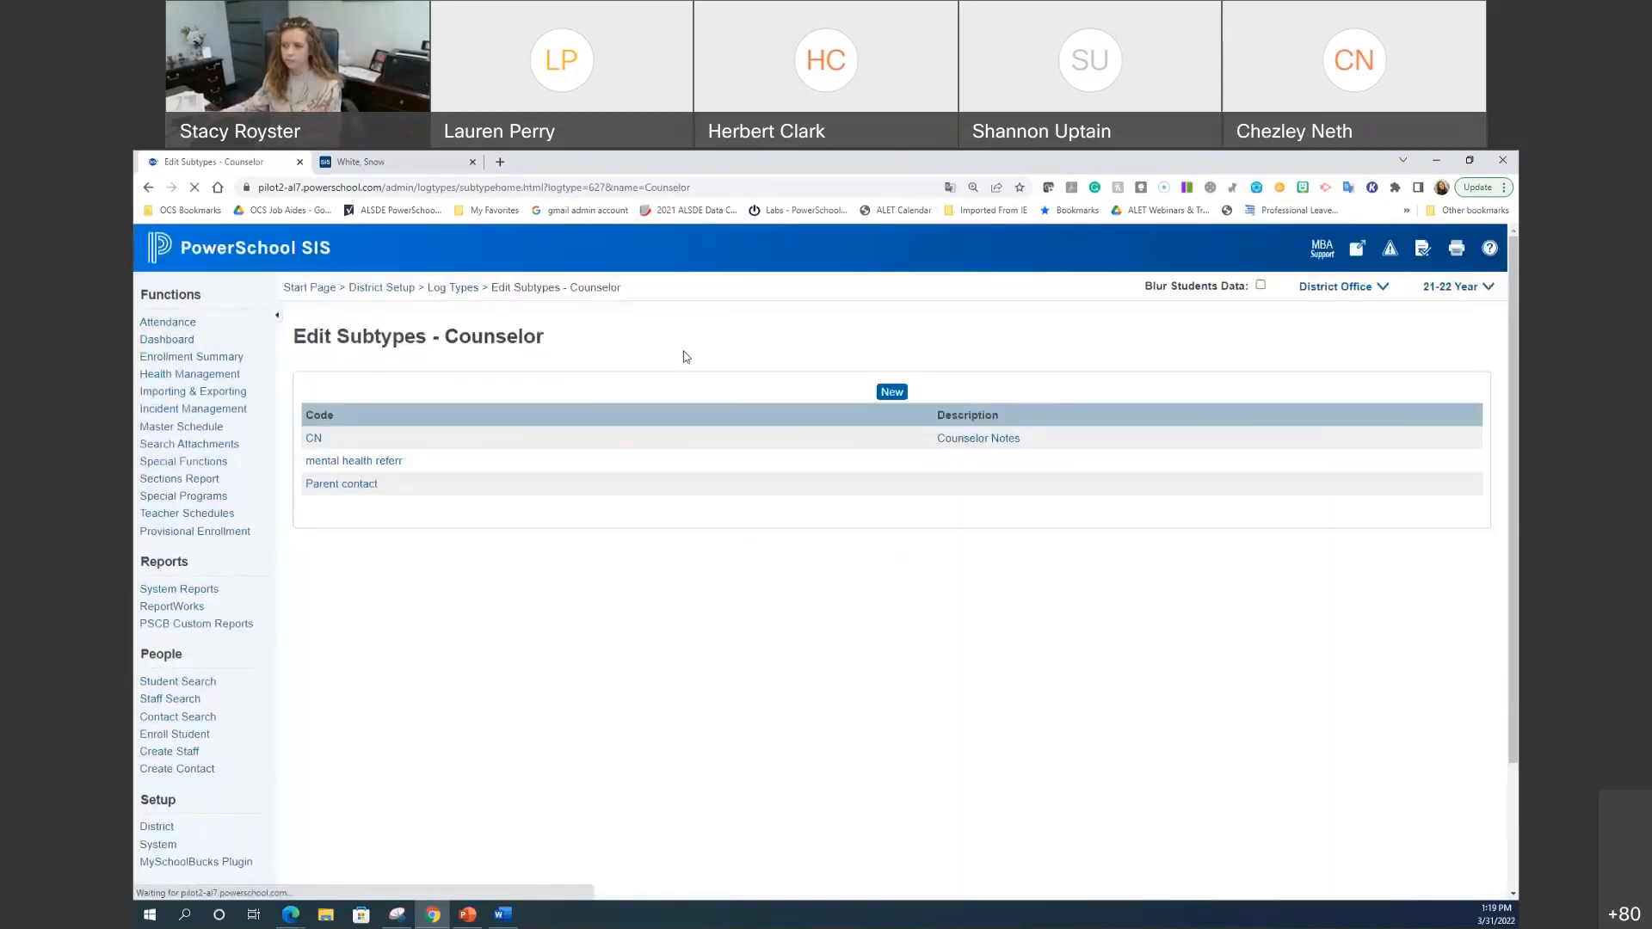
pyautogui.click(458, 290)
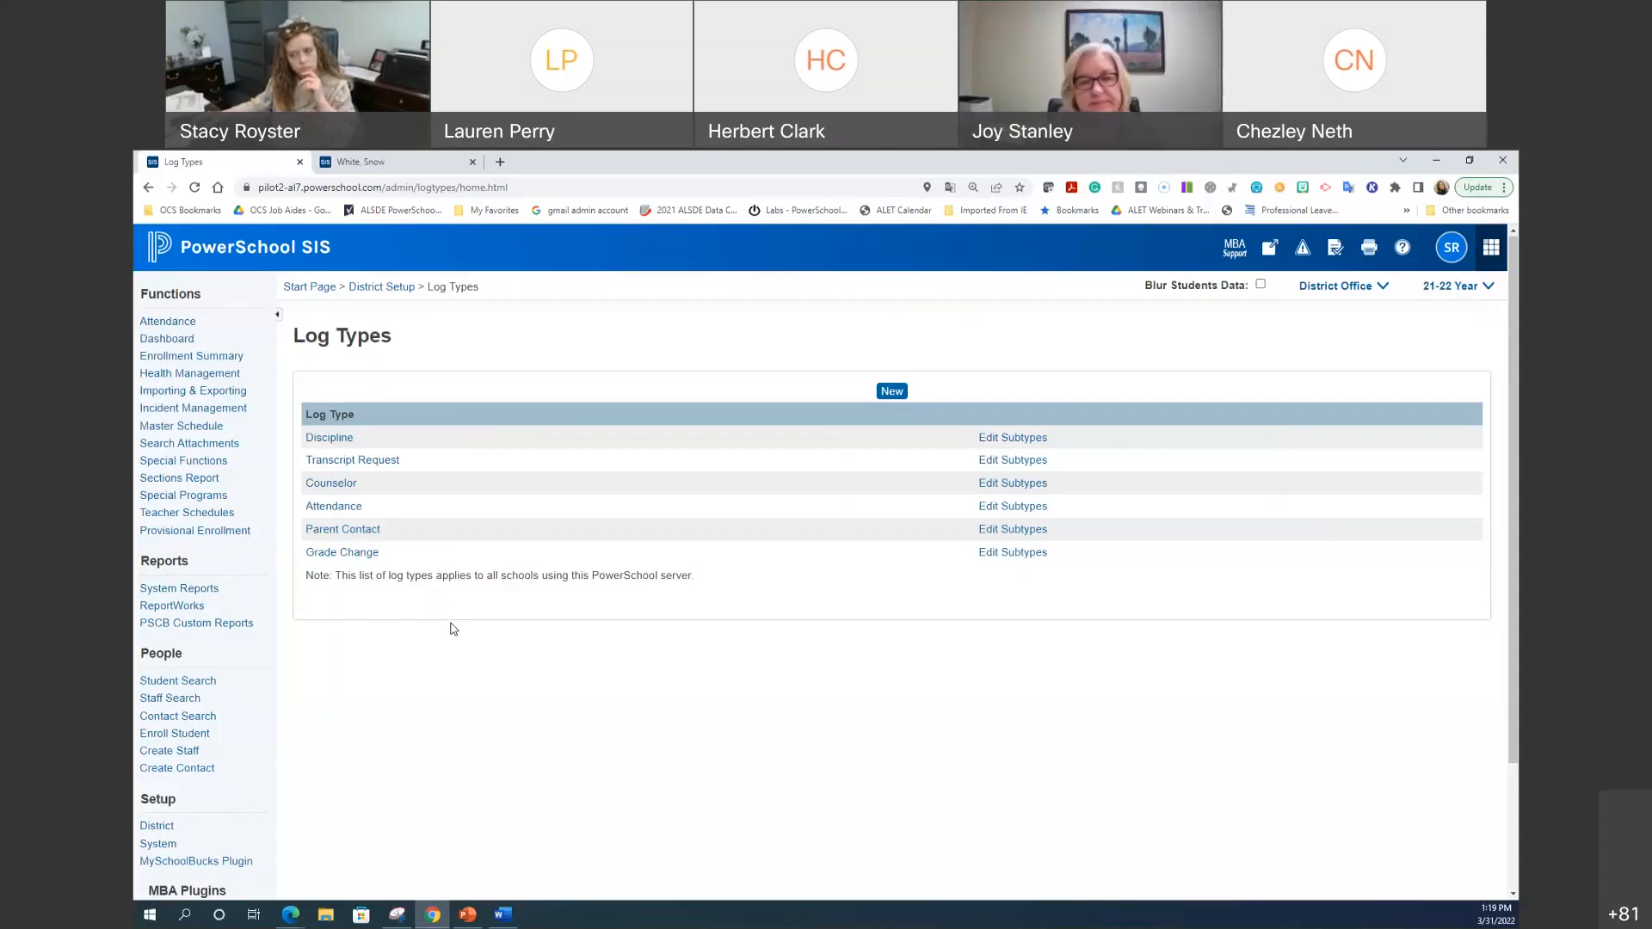
# Step: Create two district log types named 'Social Worker' and 'Nurses Notes'
pyautogui.click(893, 391)
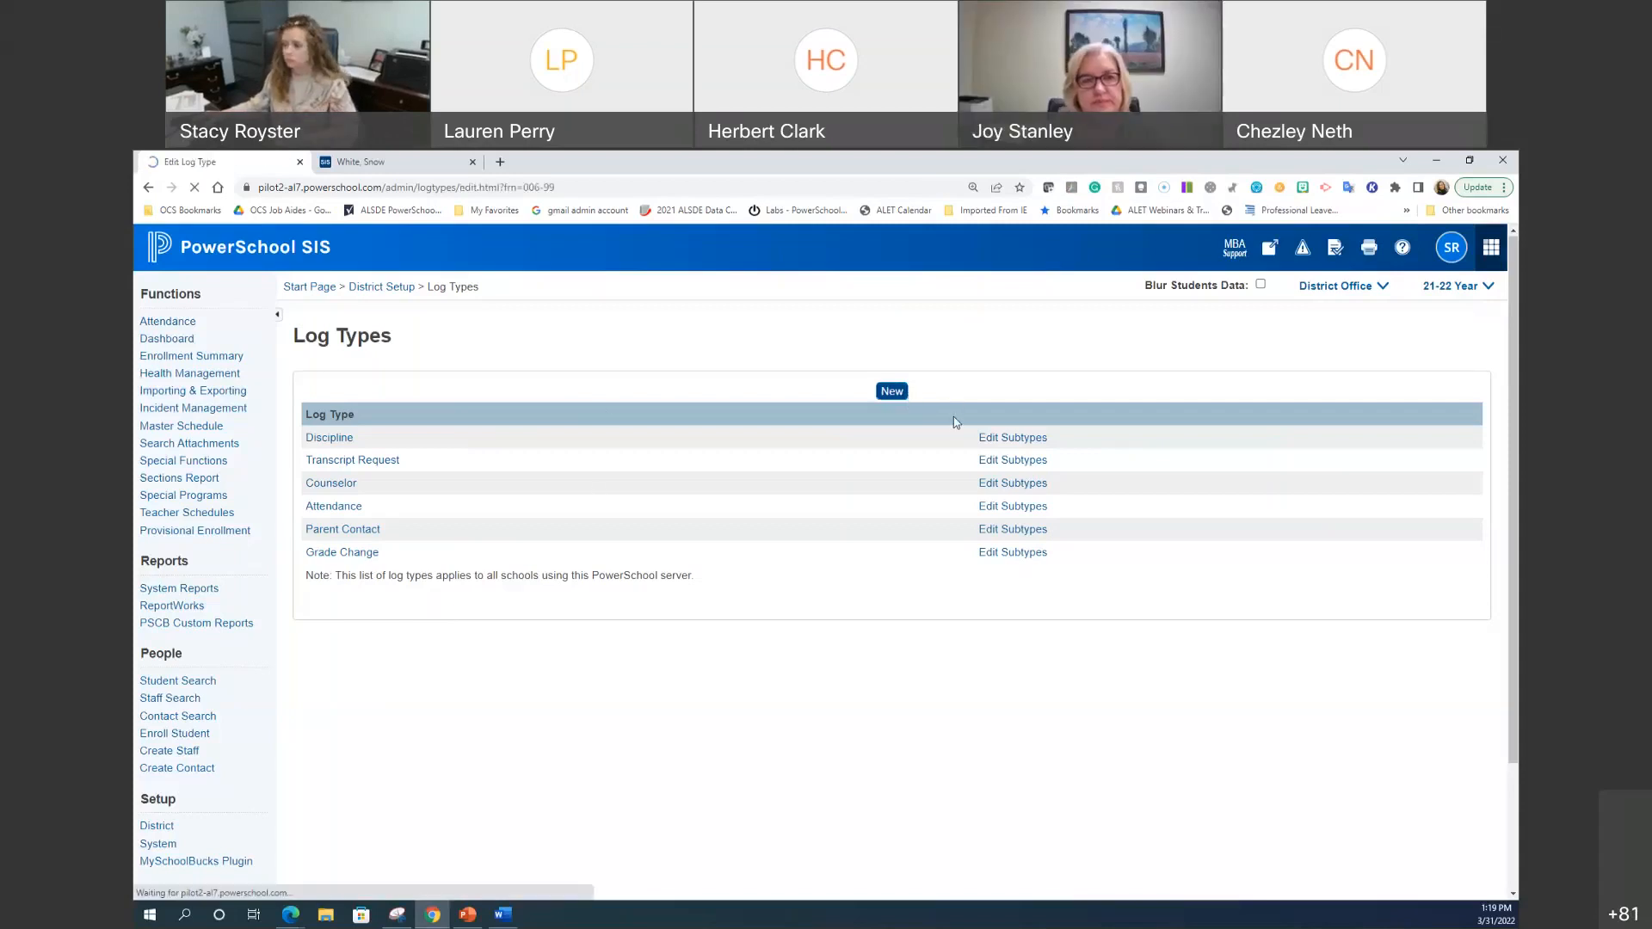
pyautogui.write('Soci')
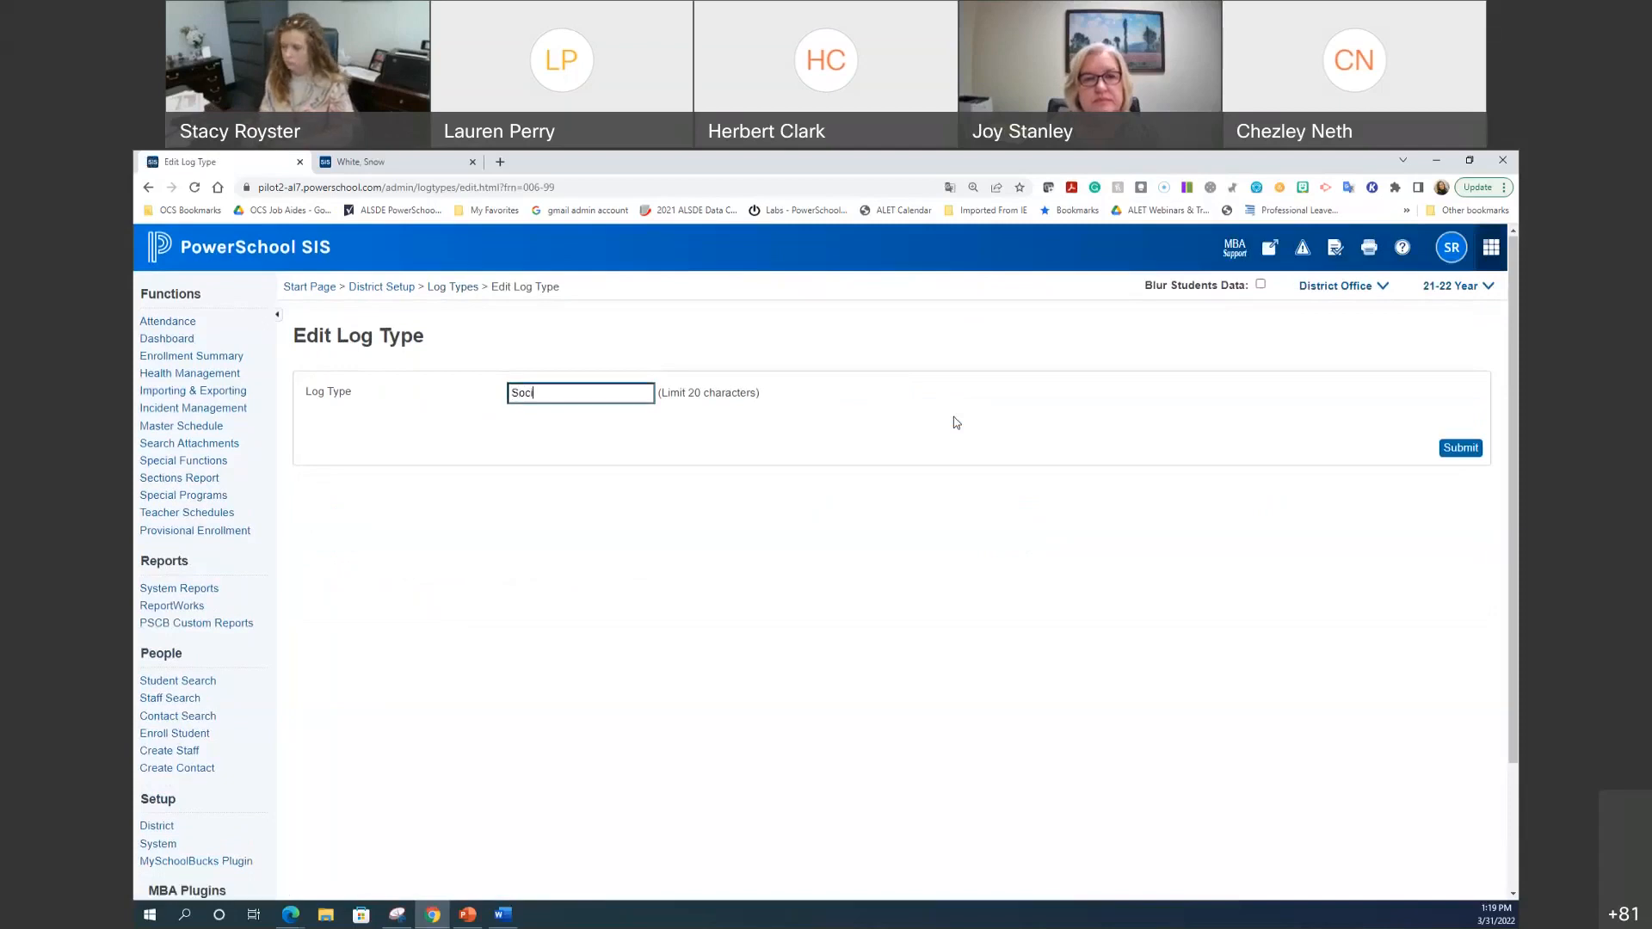
pyautogui.write('al')
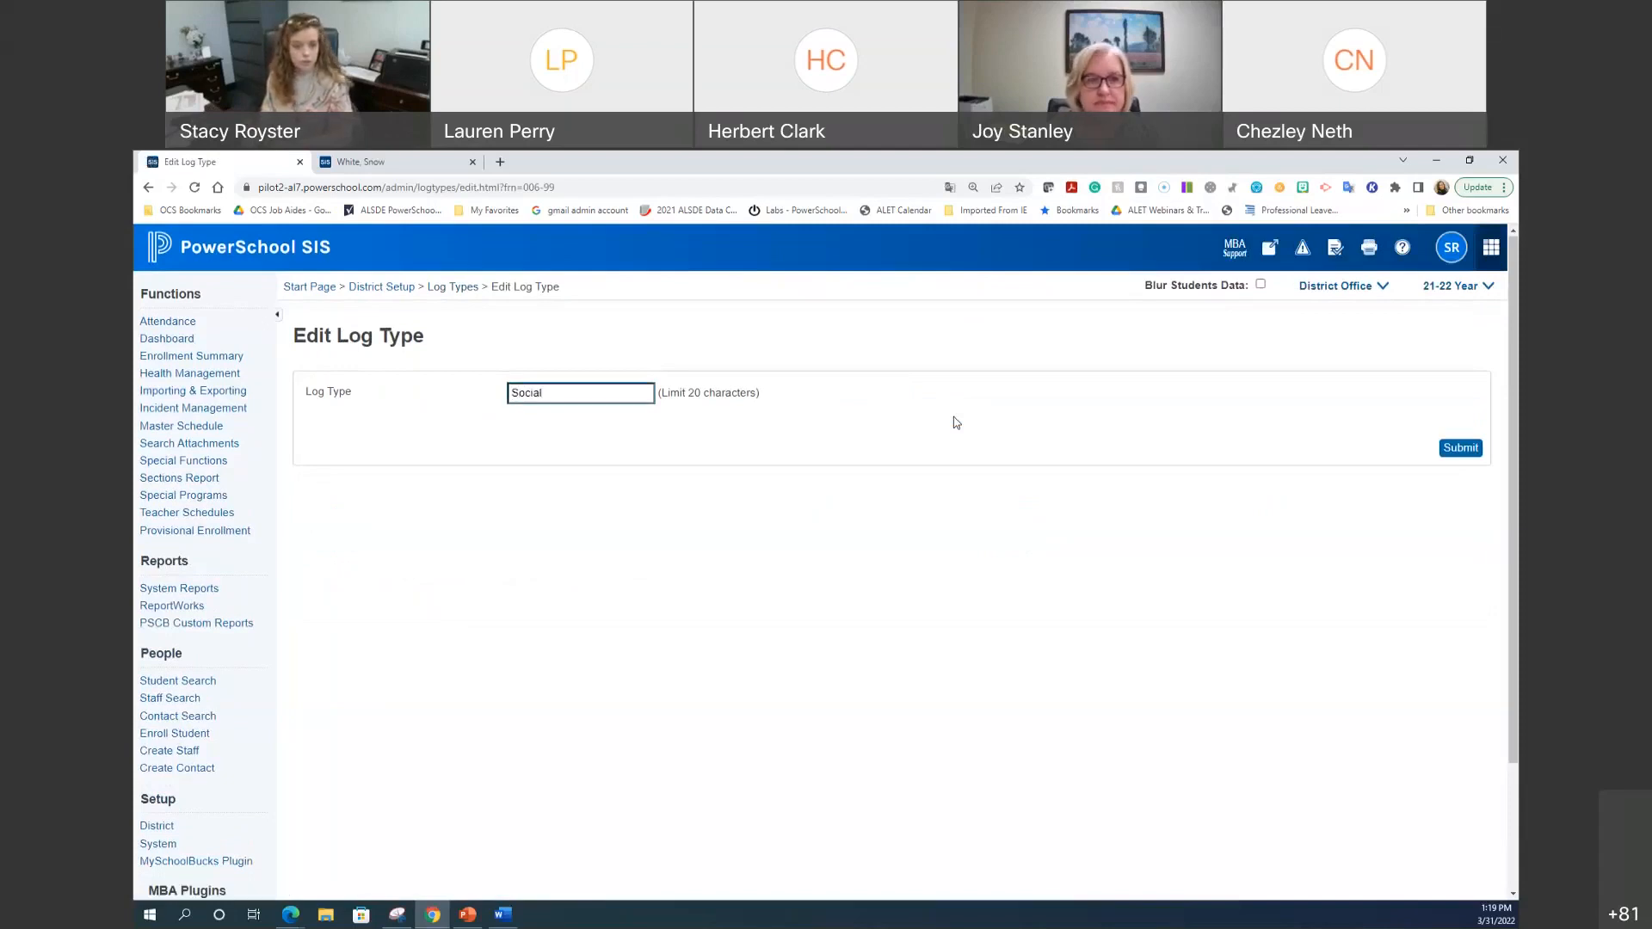
pyautogui.write(' Worker')
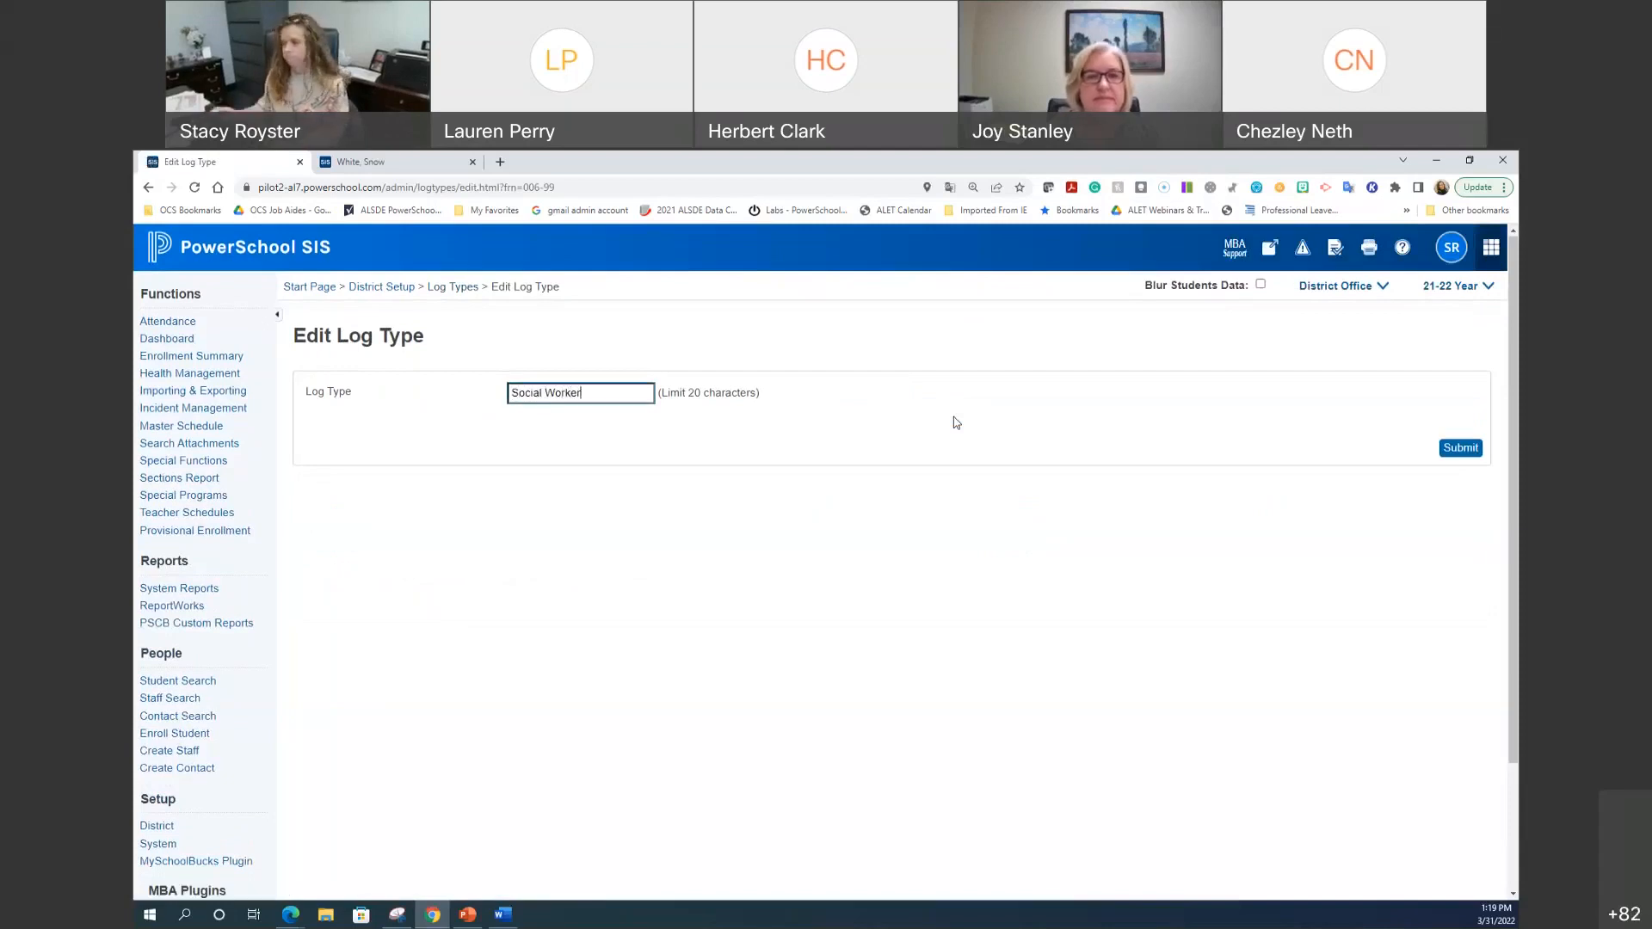
pyautogui.click(1460, 447)
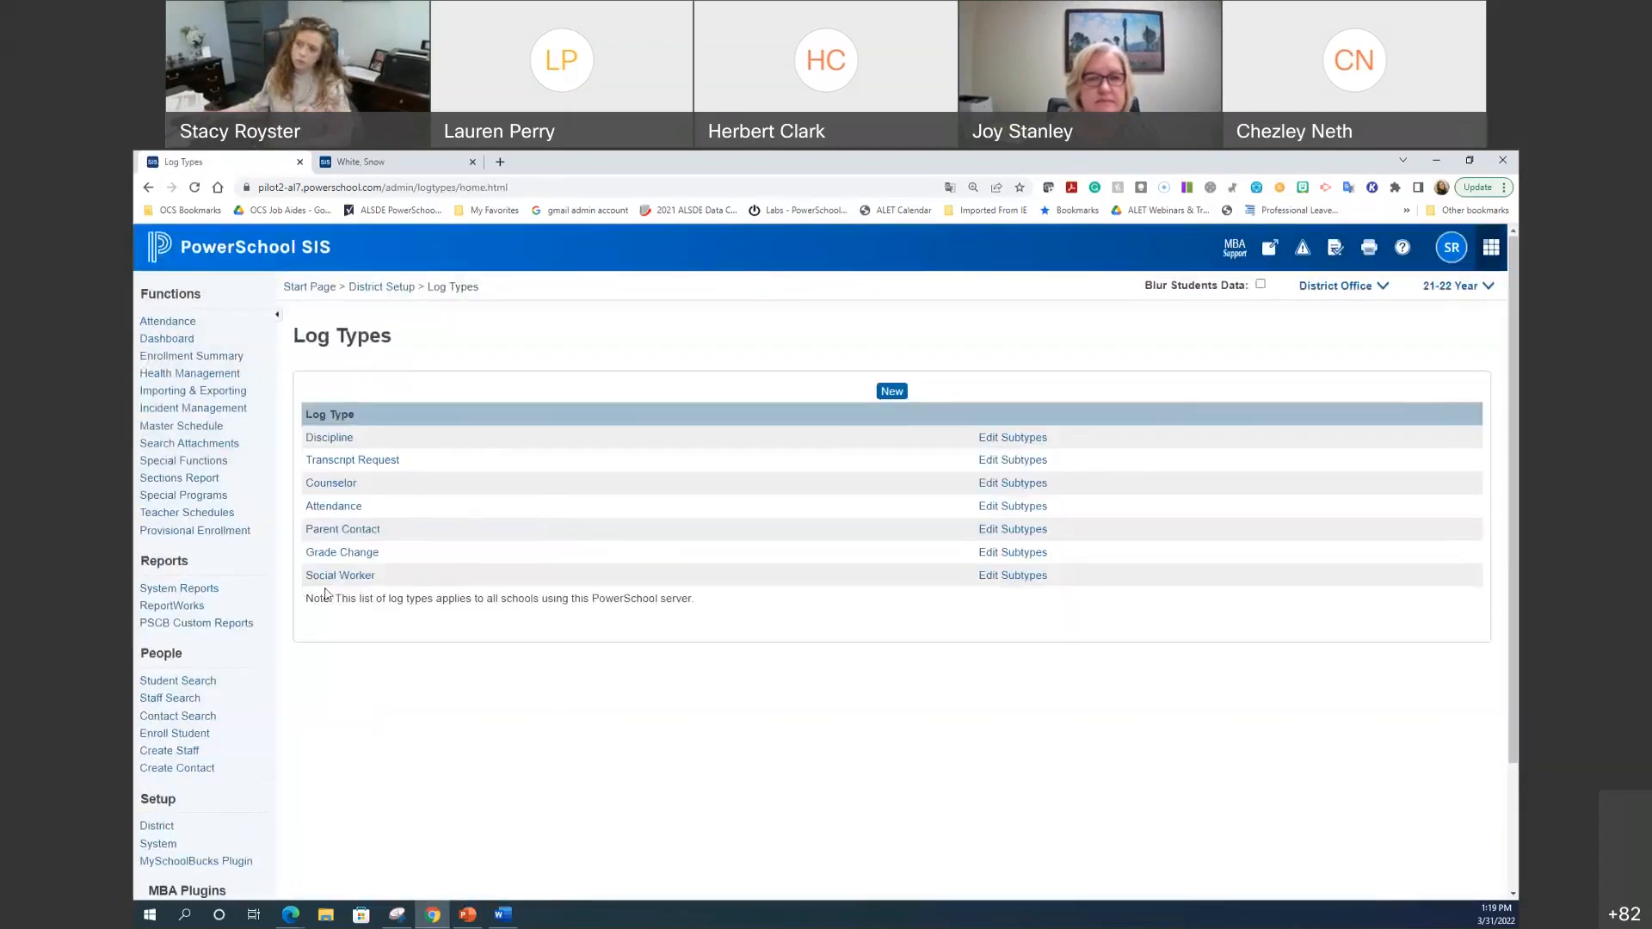
pyautogui.click(892, 392)
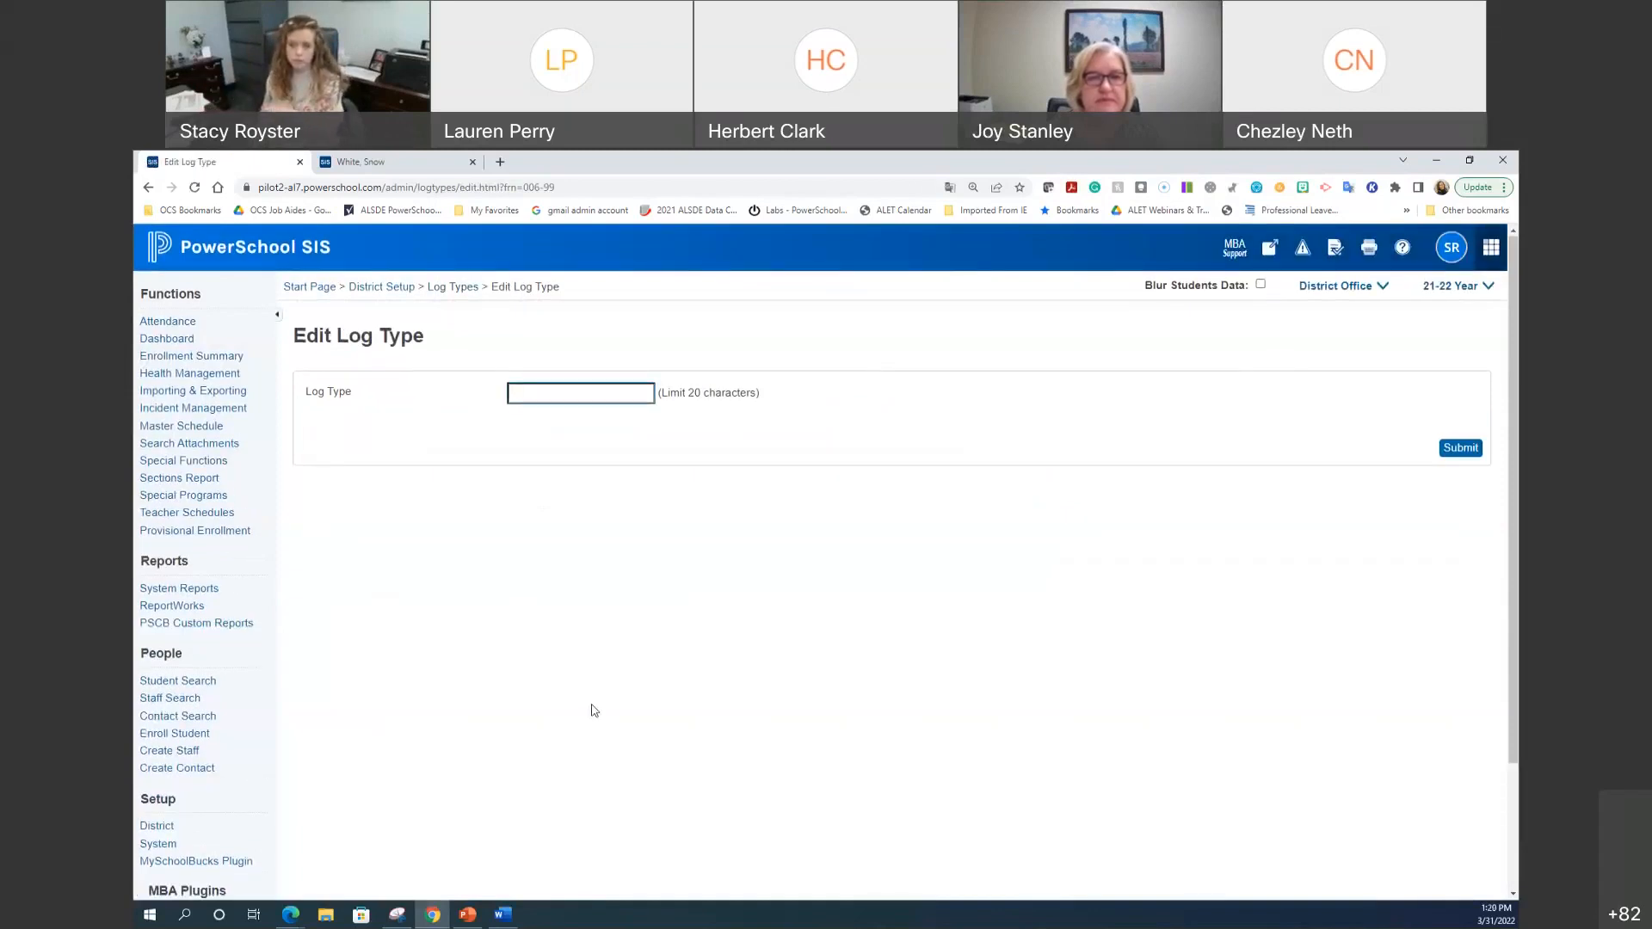
pyautogui.write('Nurse')
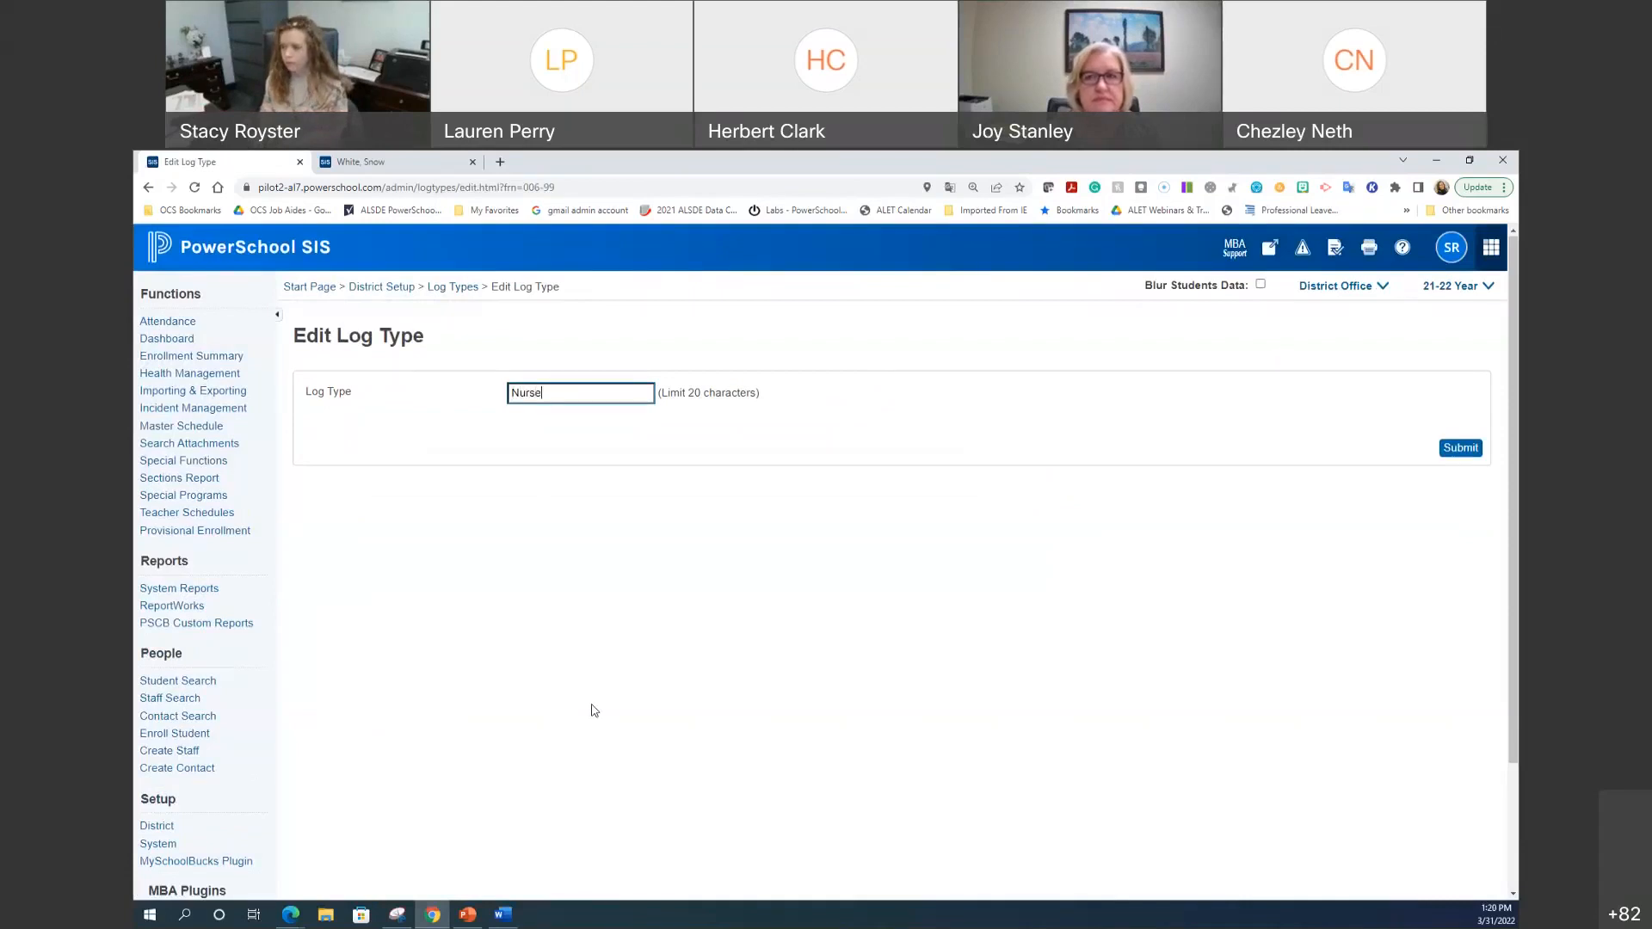
pyautogui.write('s')
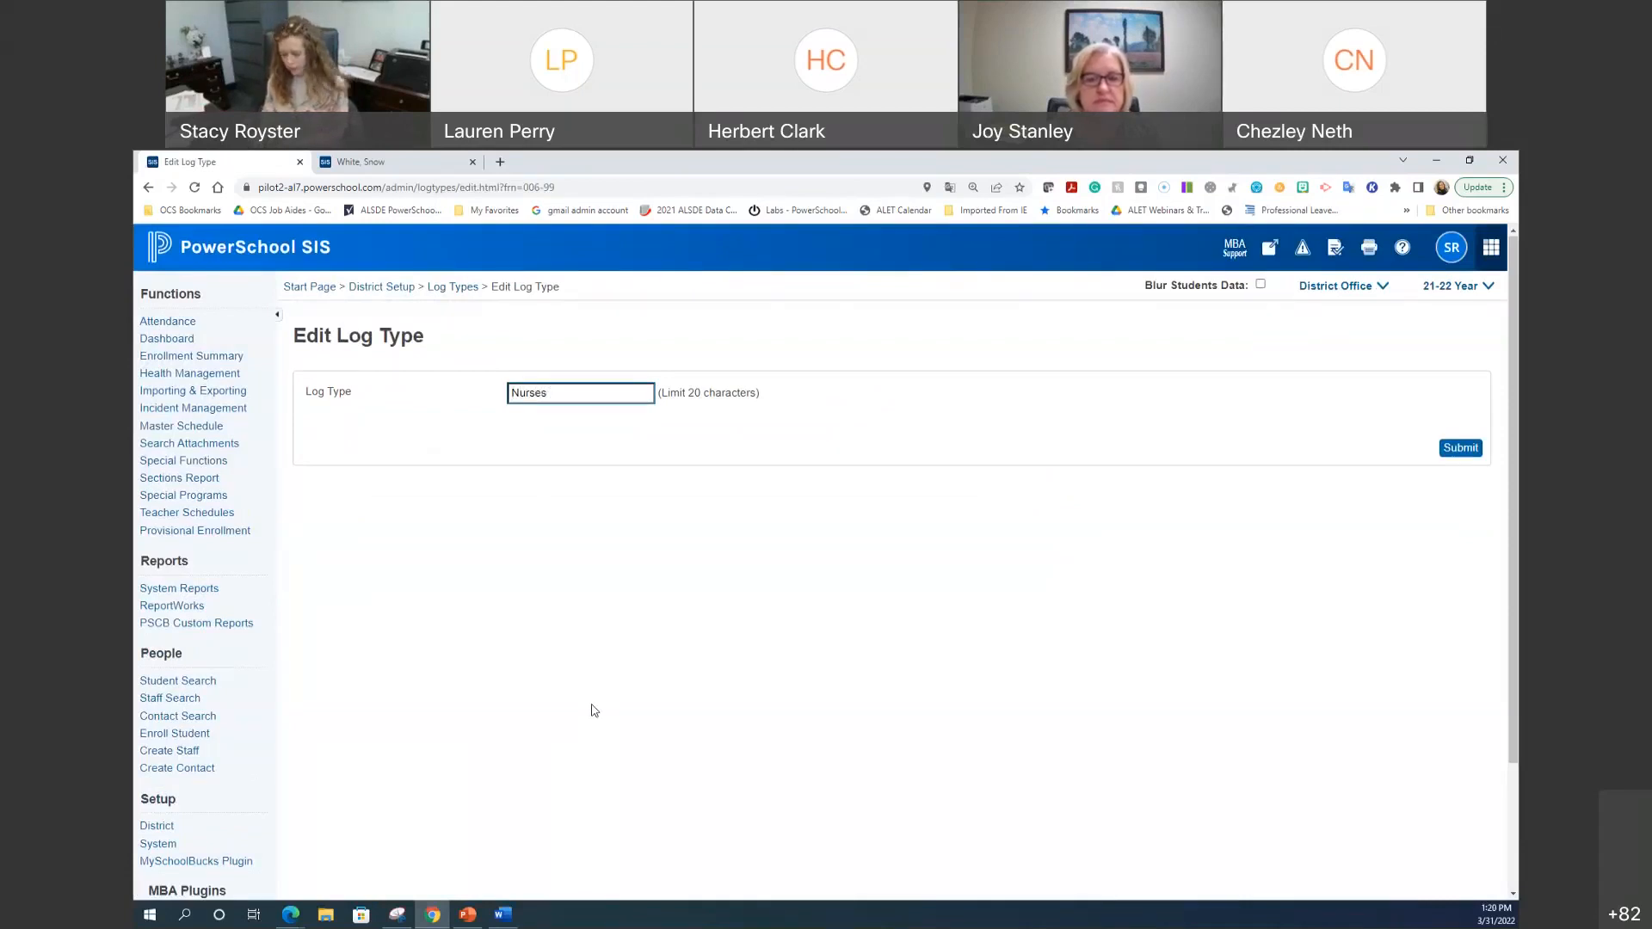
pyautogui.write(' Notes')
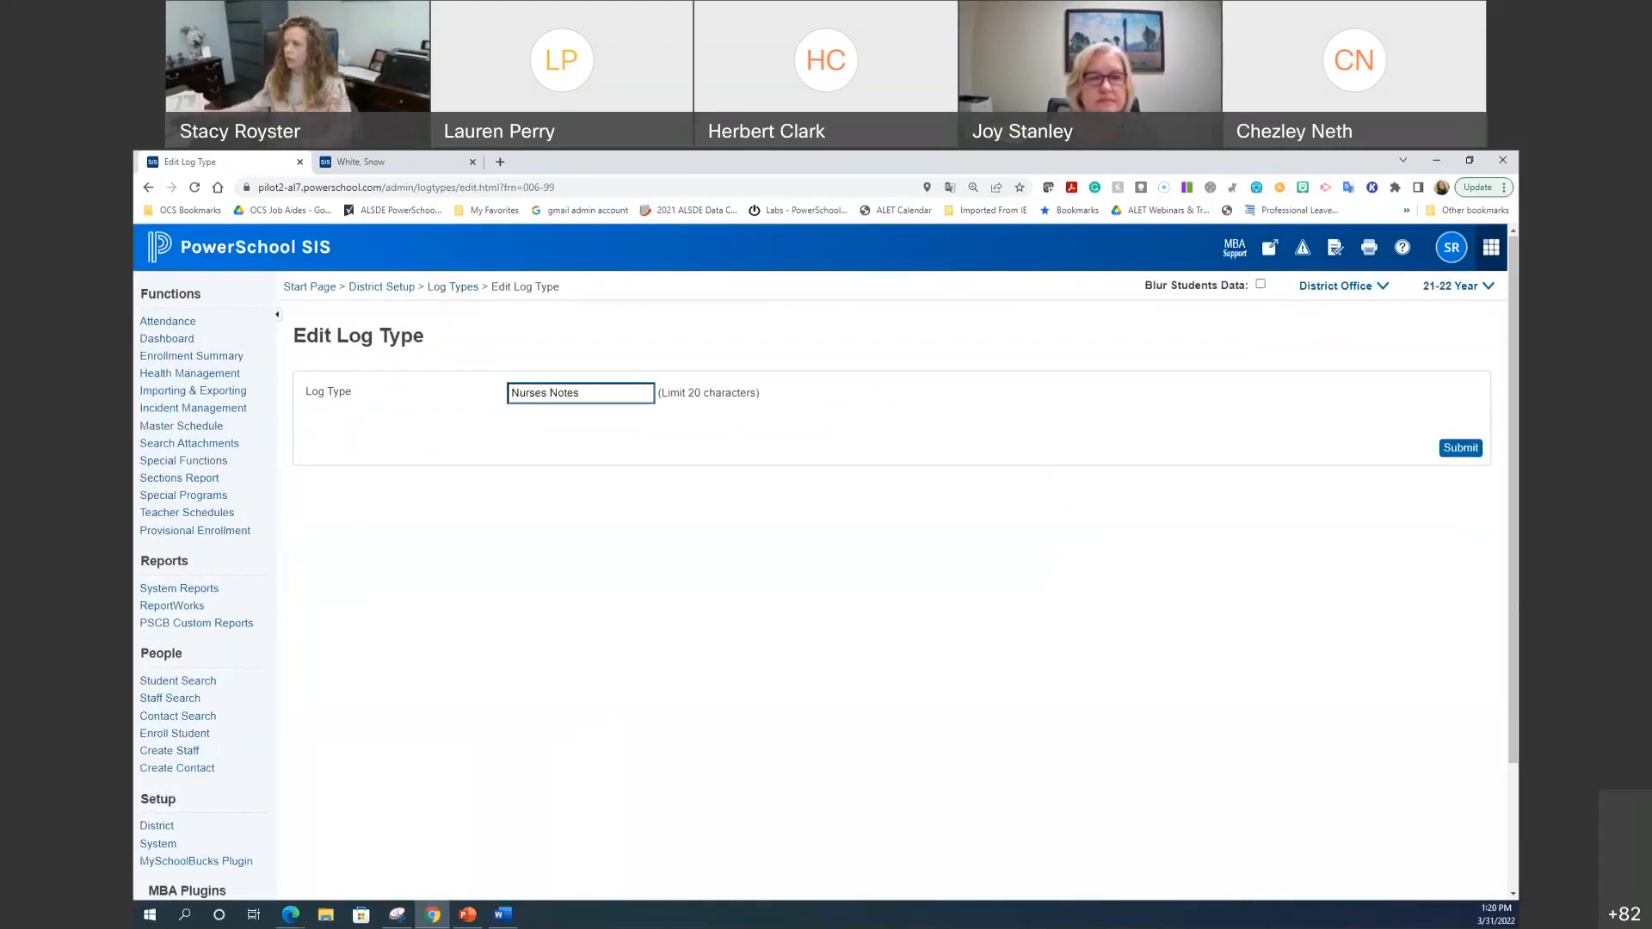
pyautogui.click(1454, 449)
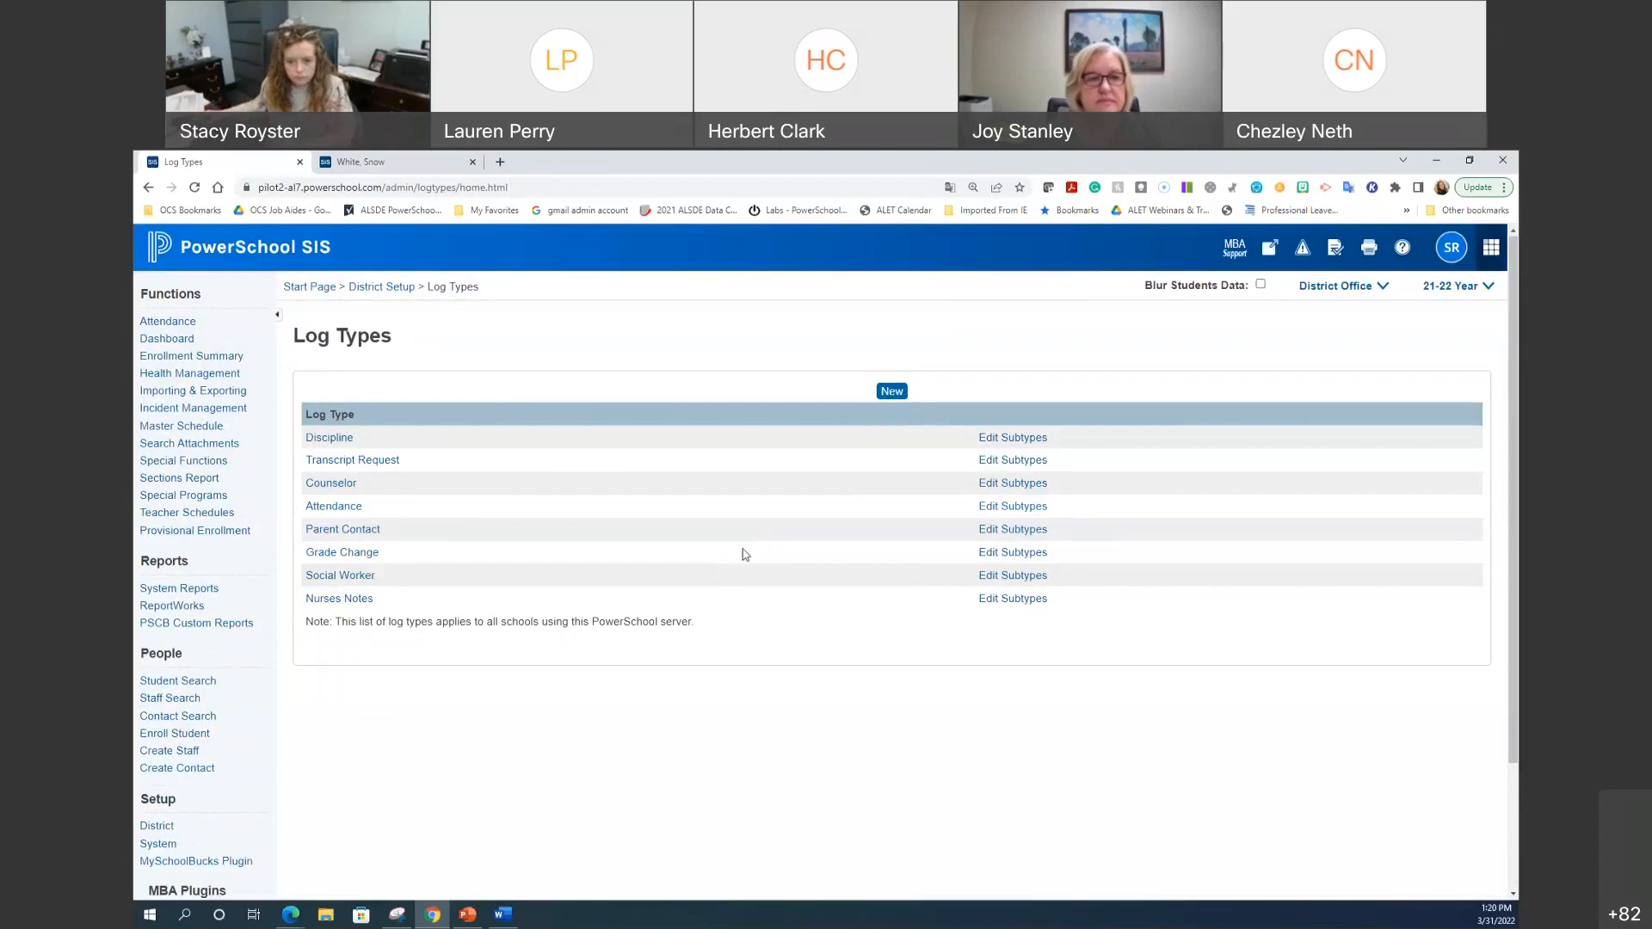
# Step: Create a new district log type named 'MTSS'
pyautogui.click(891, 399)
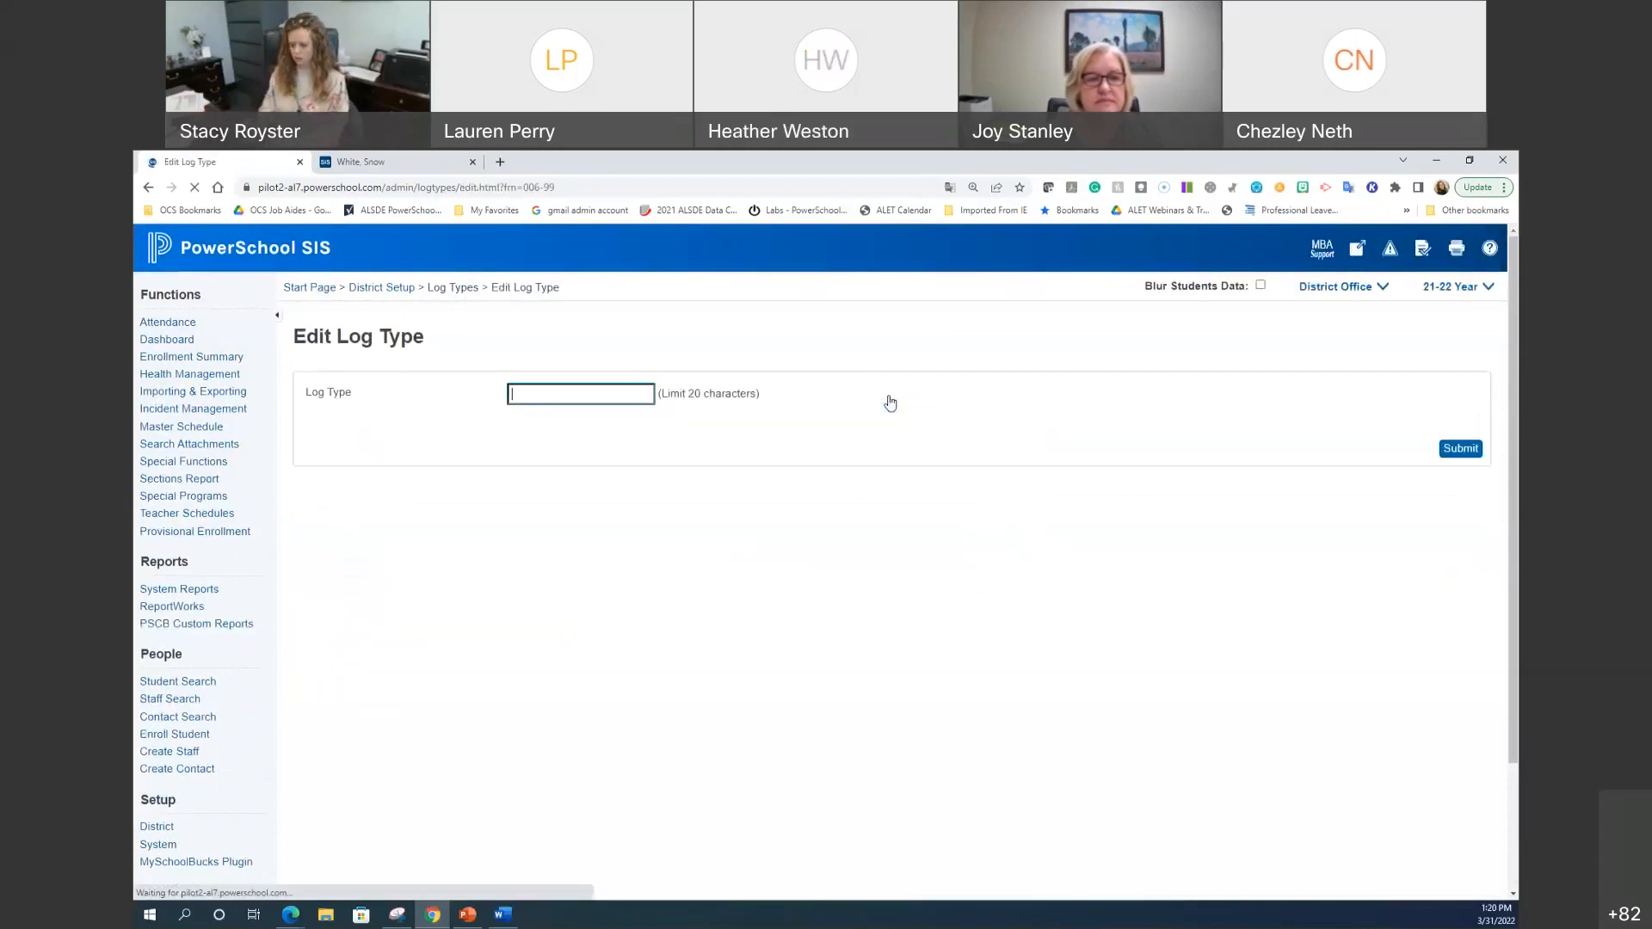
pyautogui.write('MTSS')
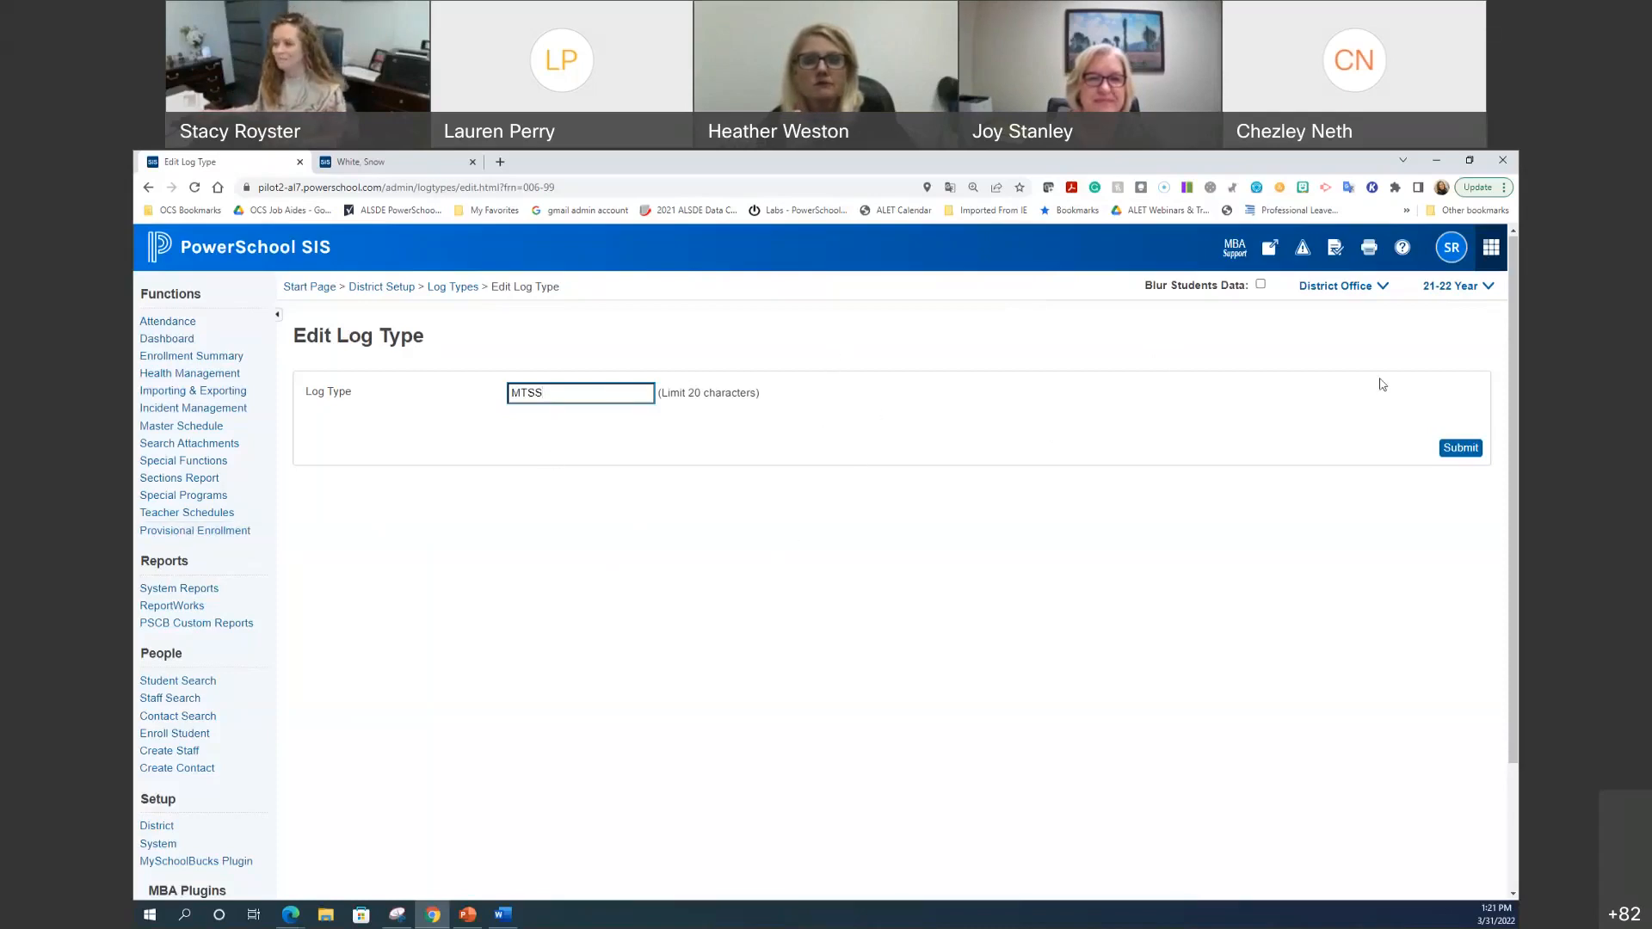
pyautogui.click(1460, 451)
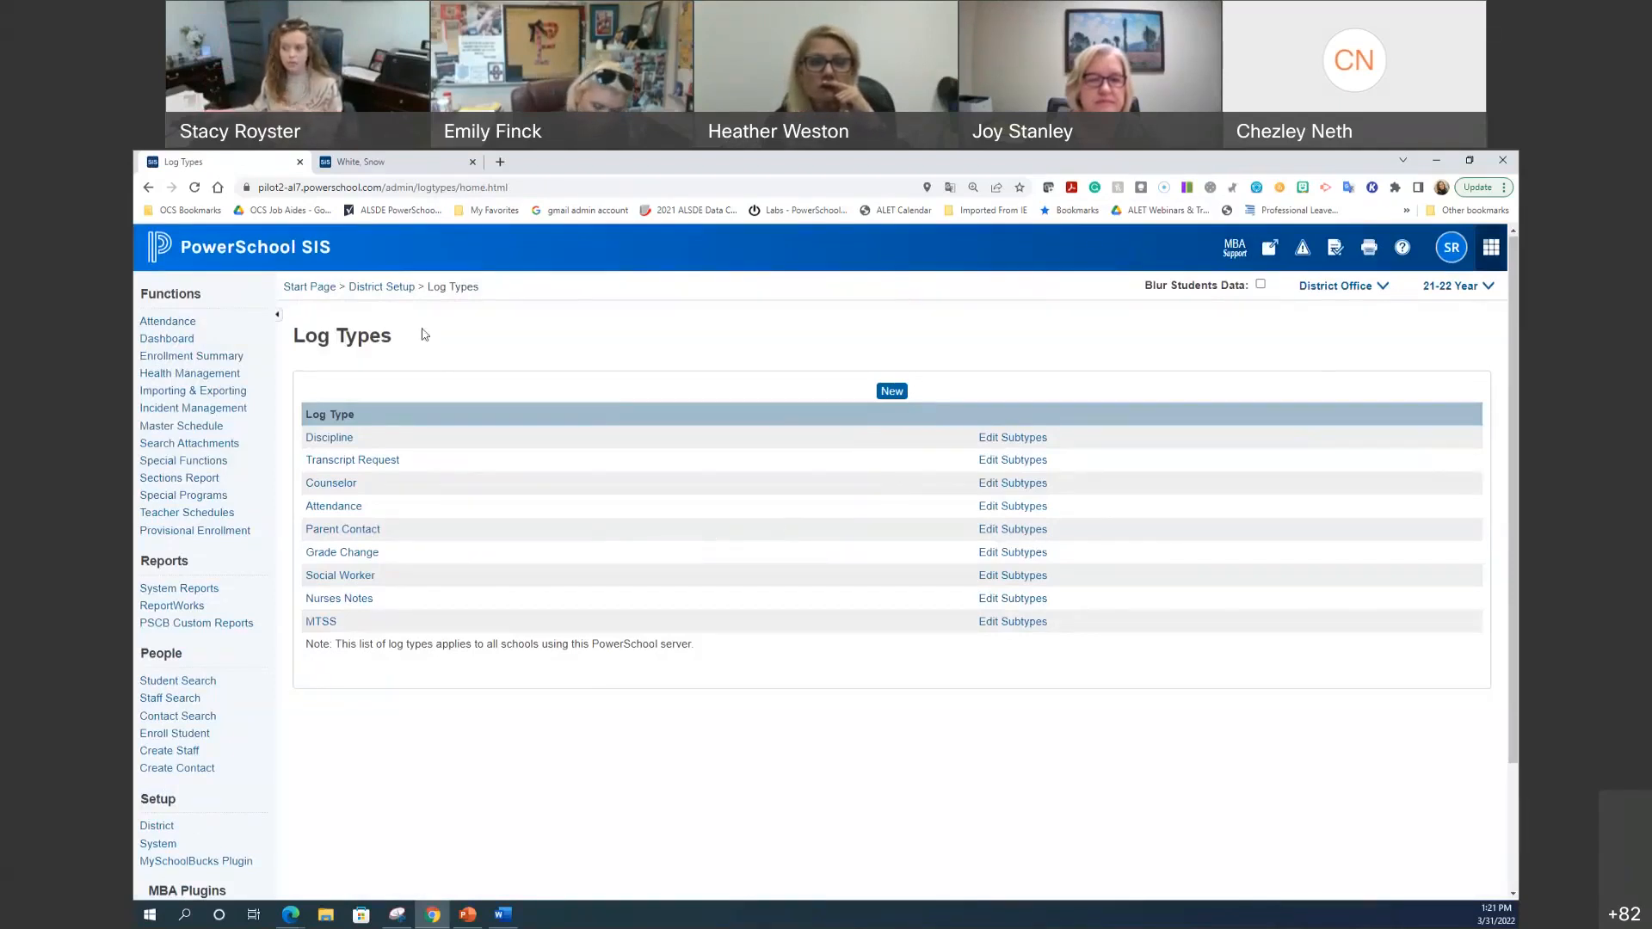
# Step: Open the Log Entry Fields setup and compare it against the student's New Log Entry form
pyautogui.click(411, 292)
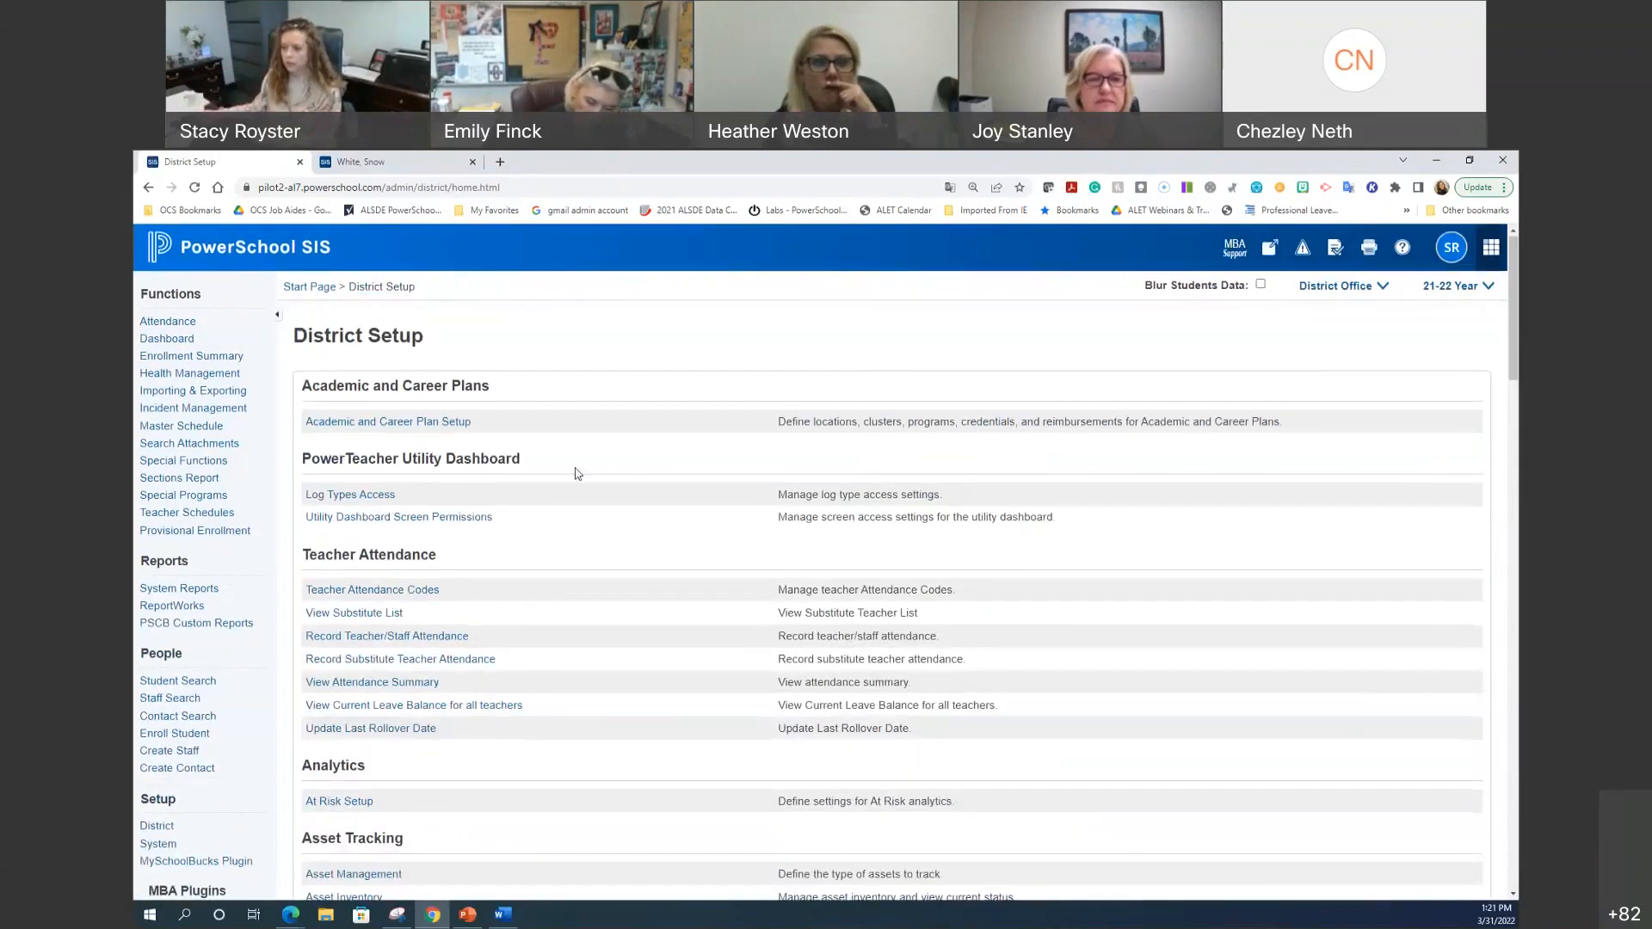
pyautogui.scroll(-8, 637, 481)
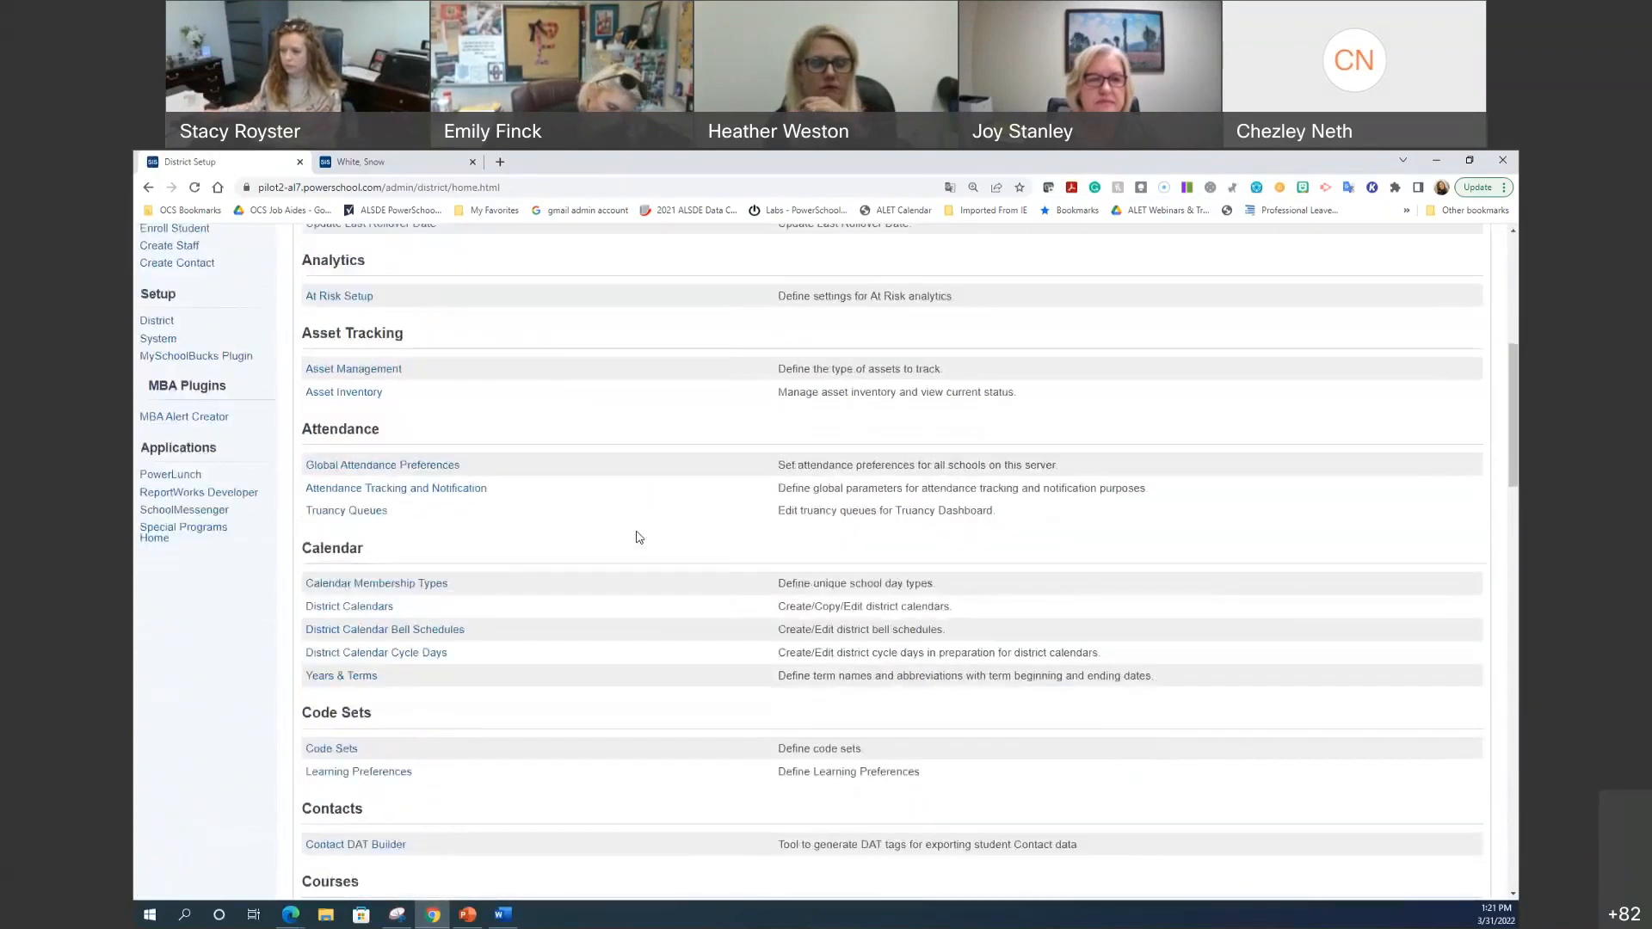
pyautogui.scroll(-4, 637, 535)
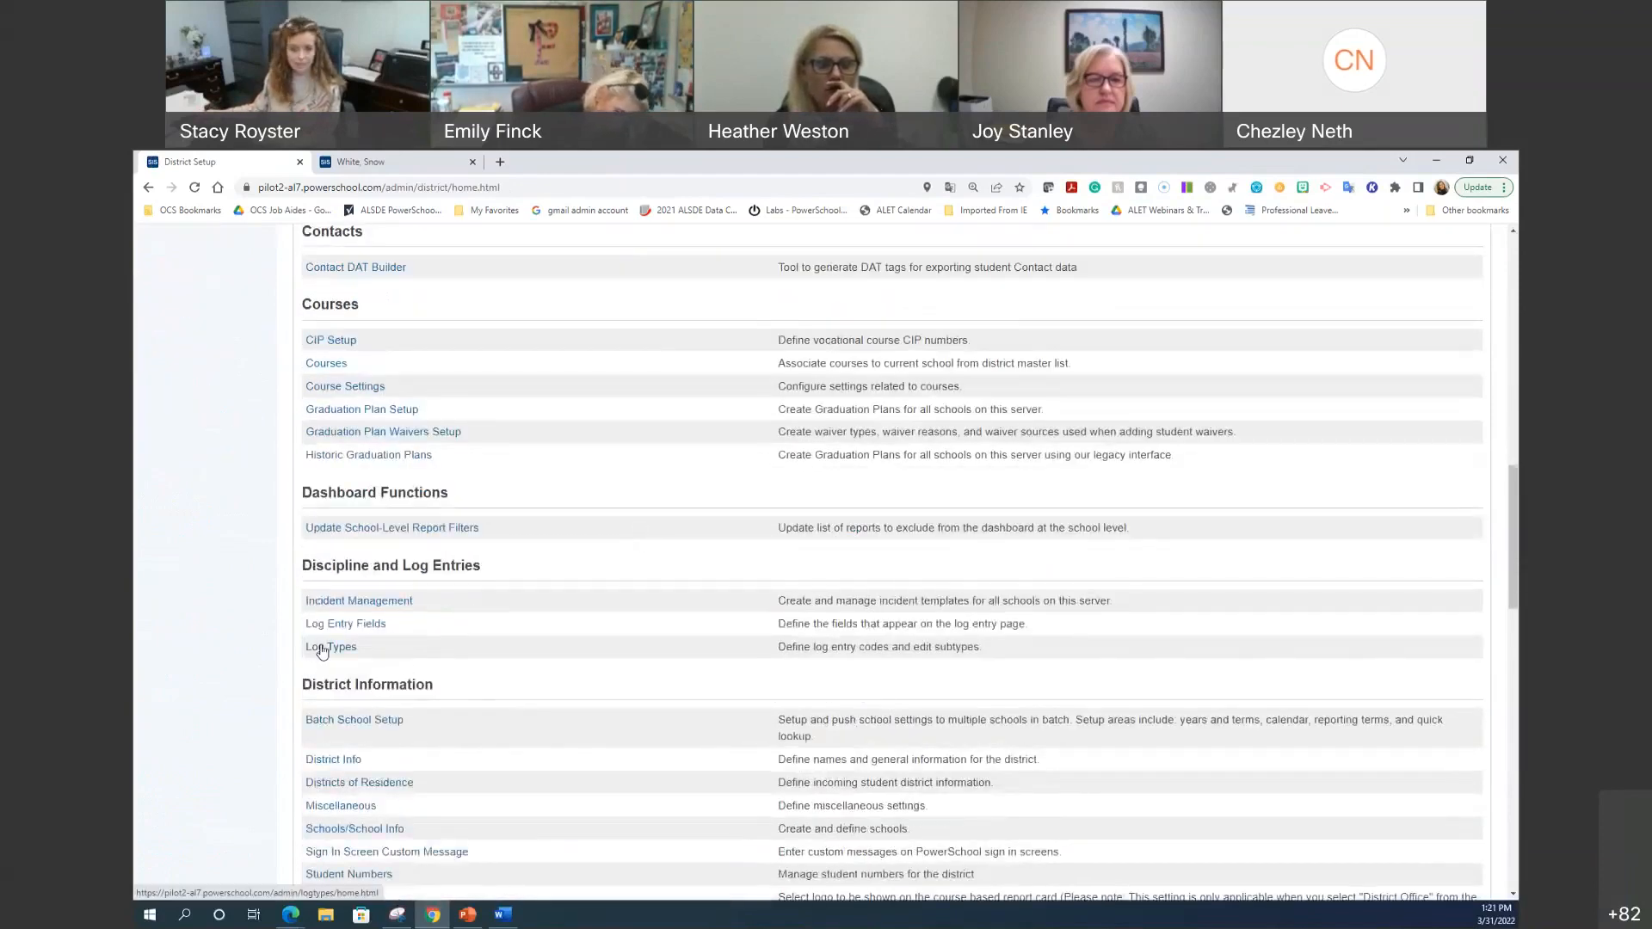
pyautogui.click(369, 626)
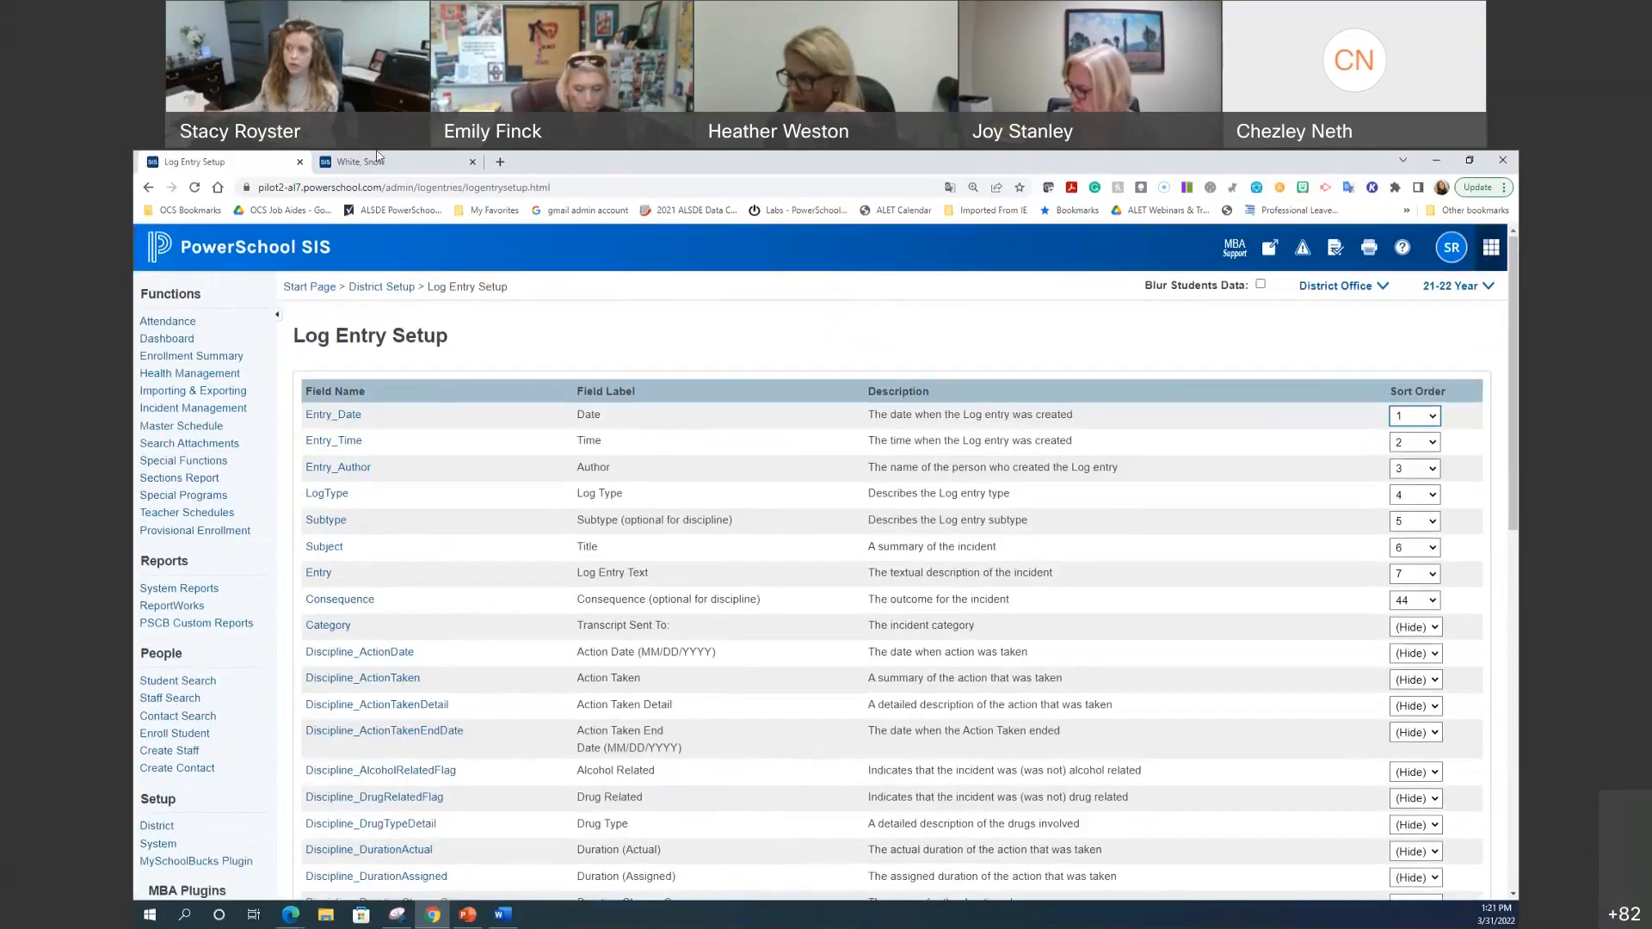
pyautogui.hotkey('ctrl', 'Tab')
pyautogui.scroll(3, 689, 595)
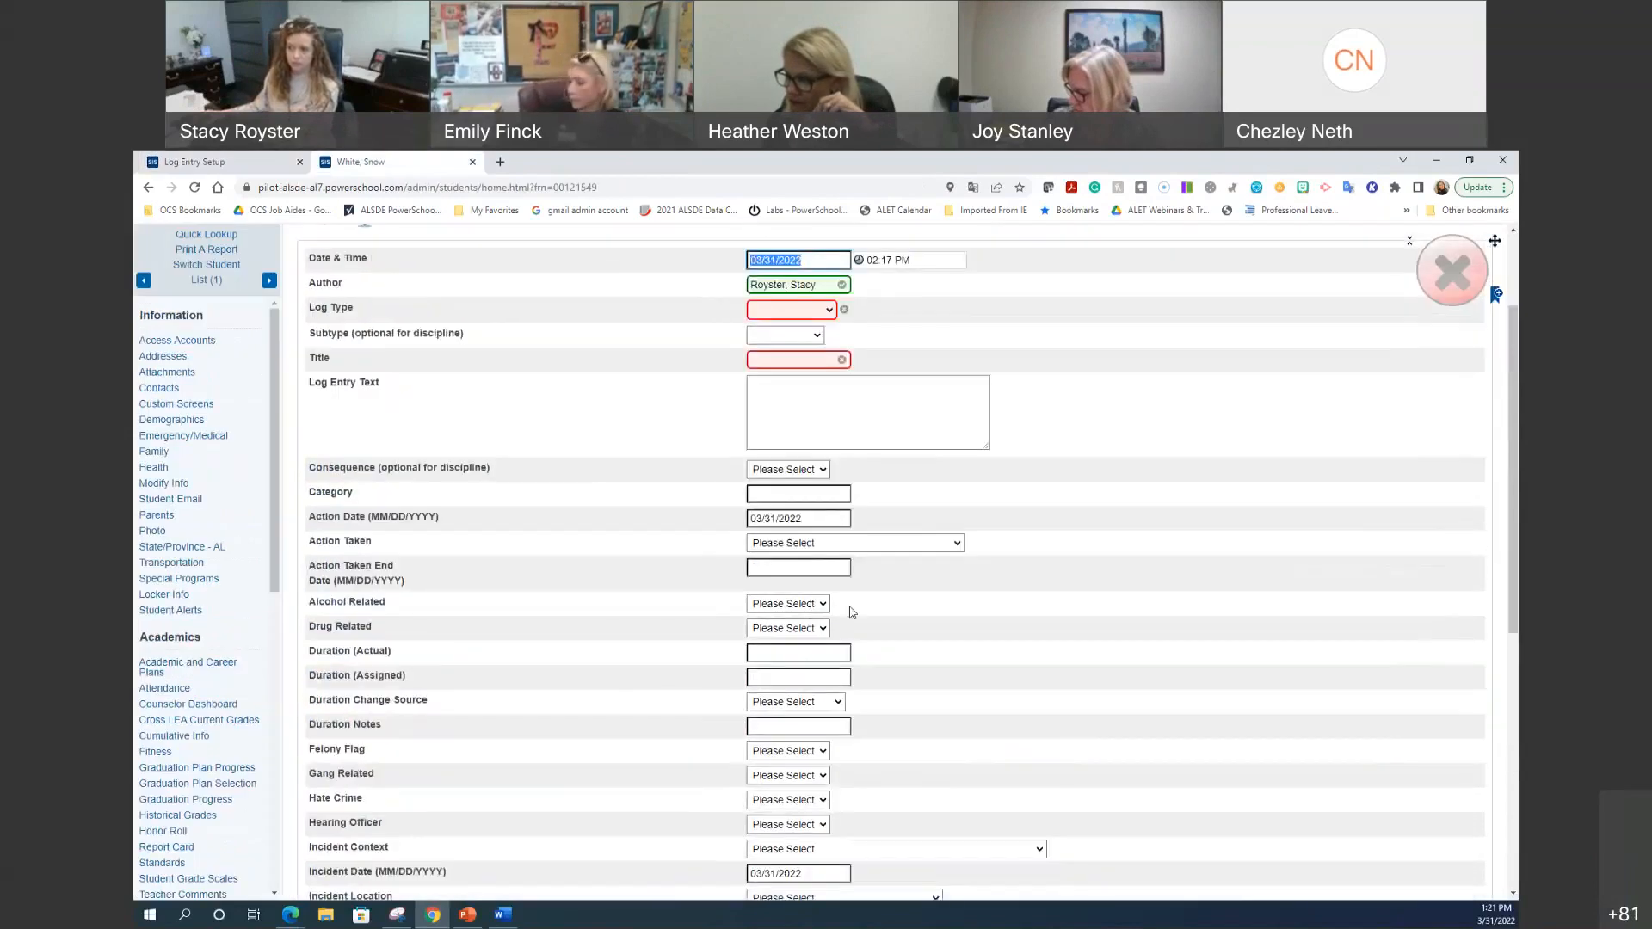
pyautogui.scroll(2, 886, 601)
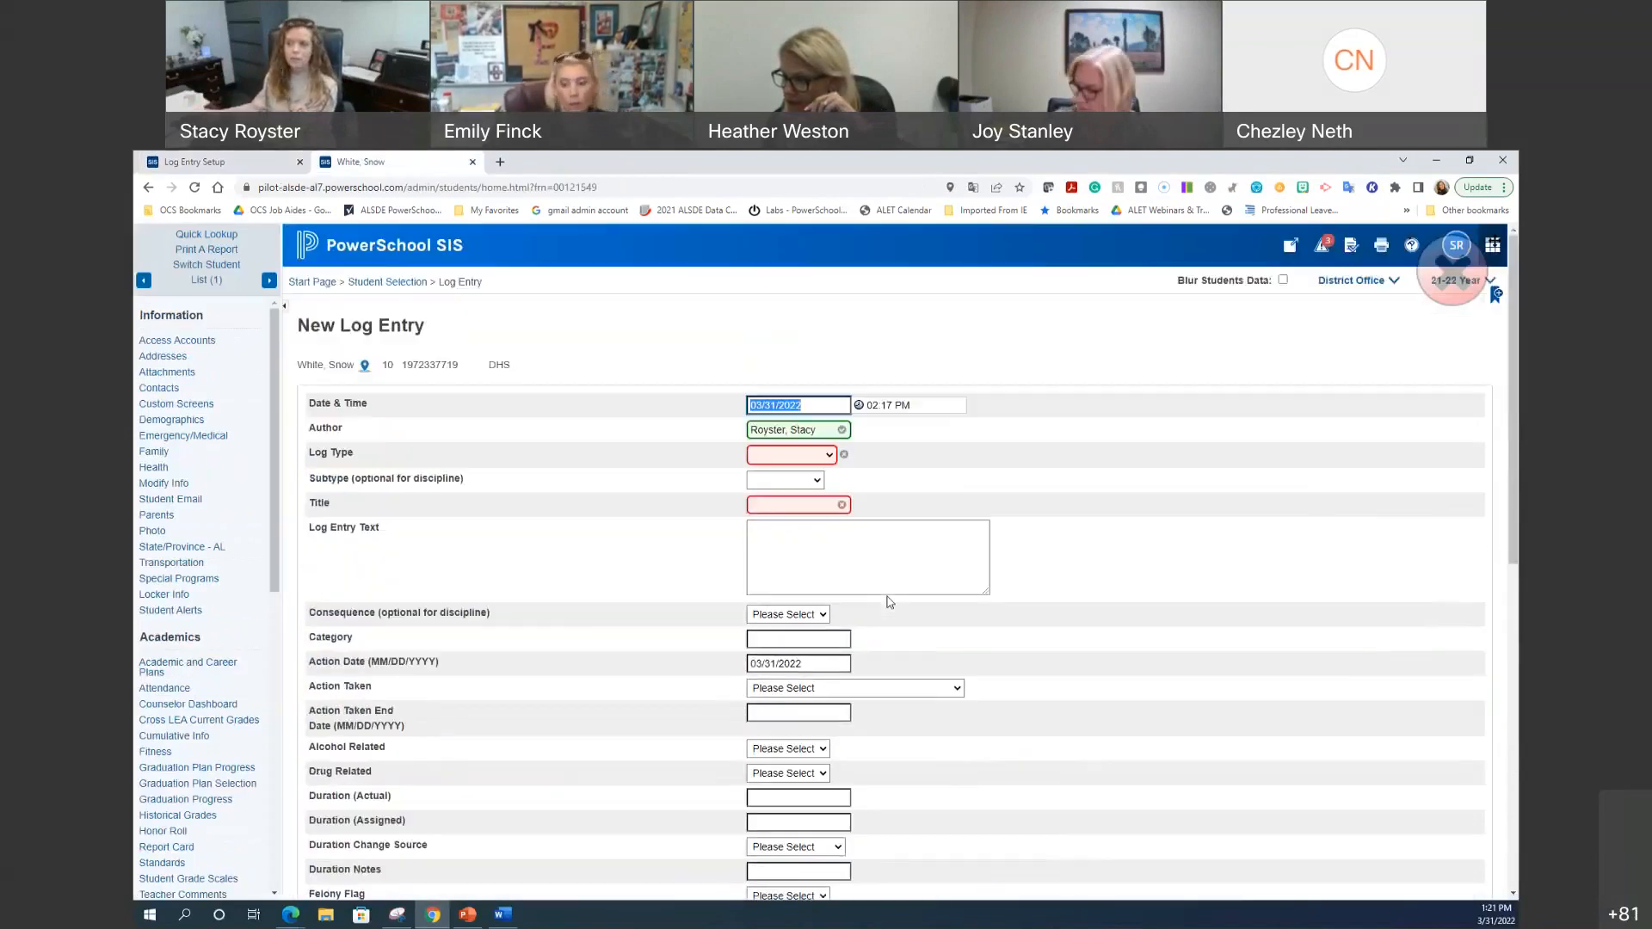
pyautogui.scroll(-5, 1078, 647)
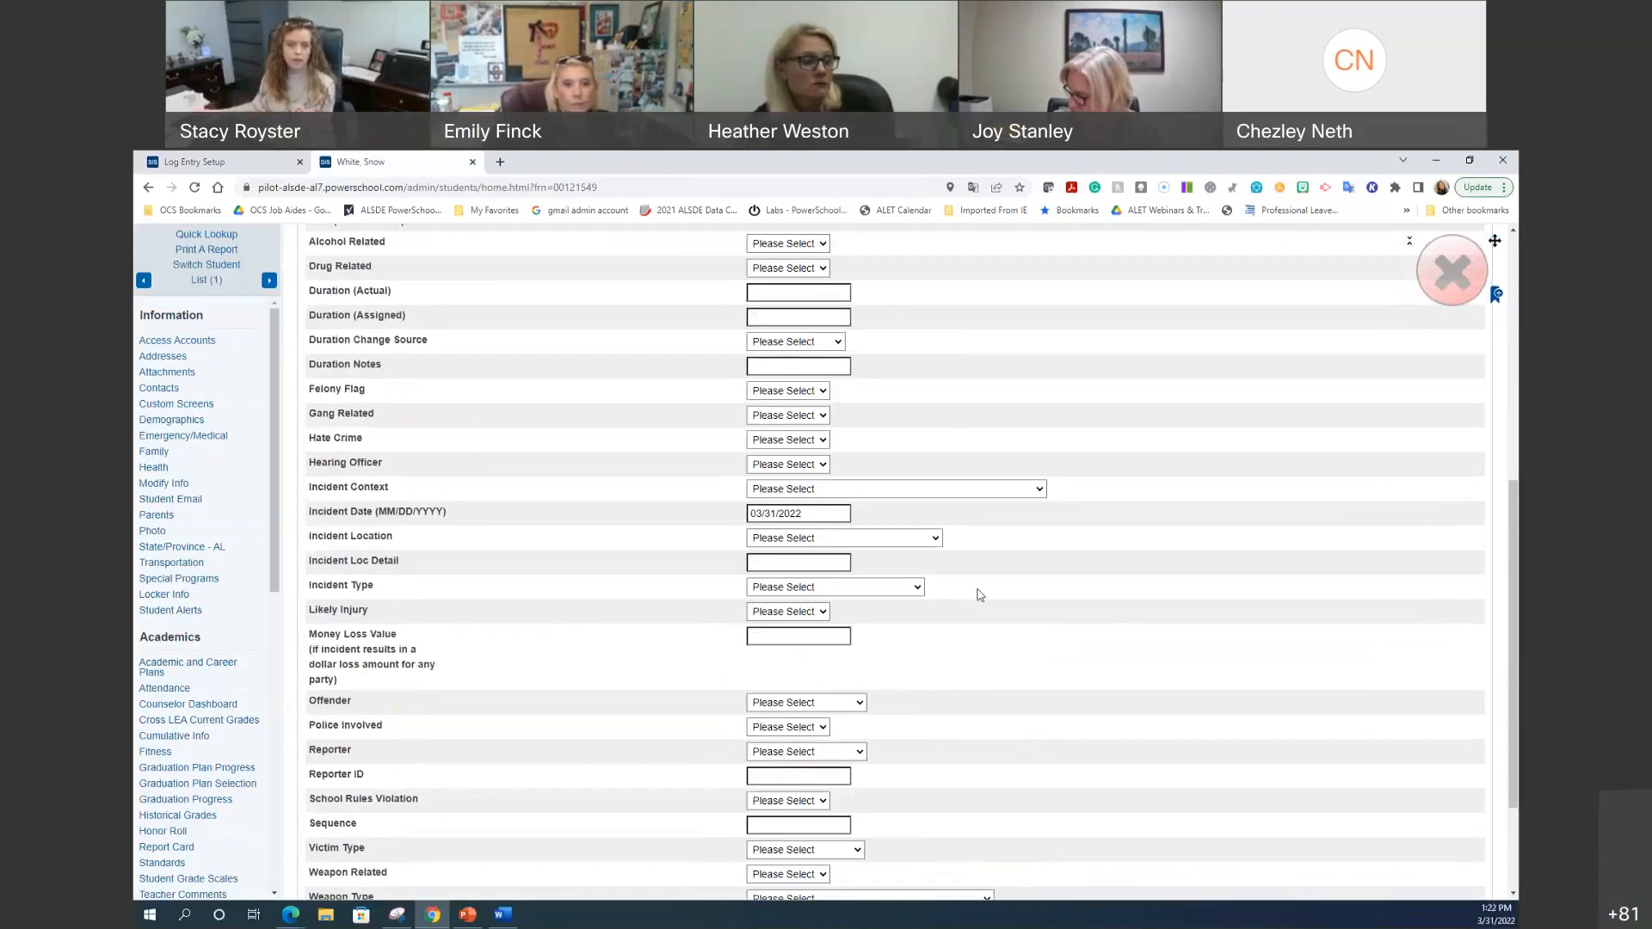
pyautogui.click(254, 159)
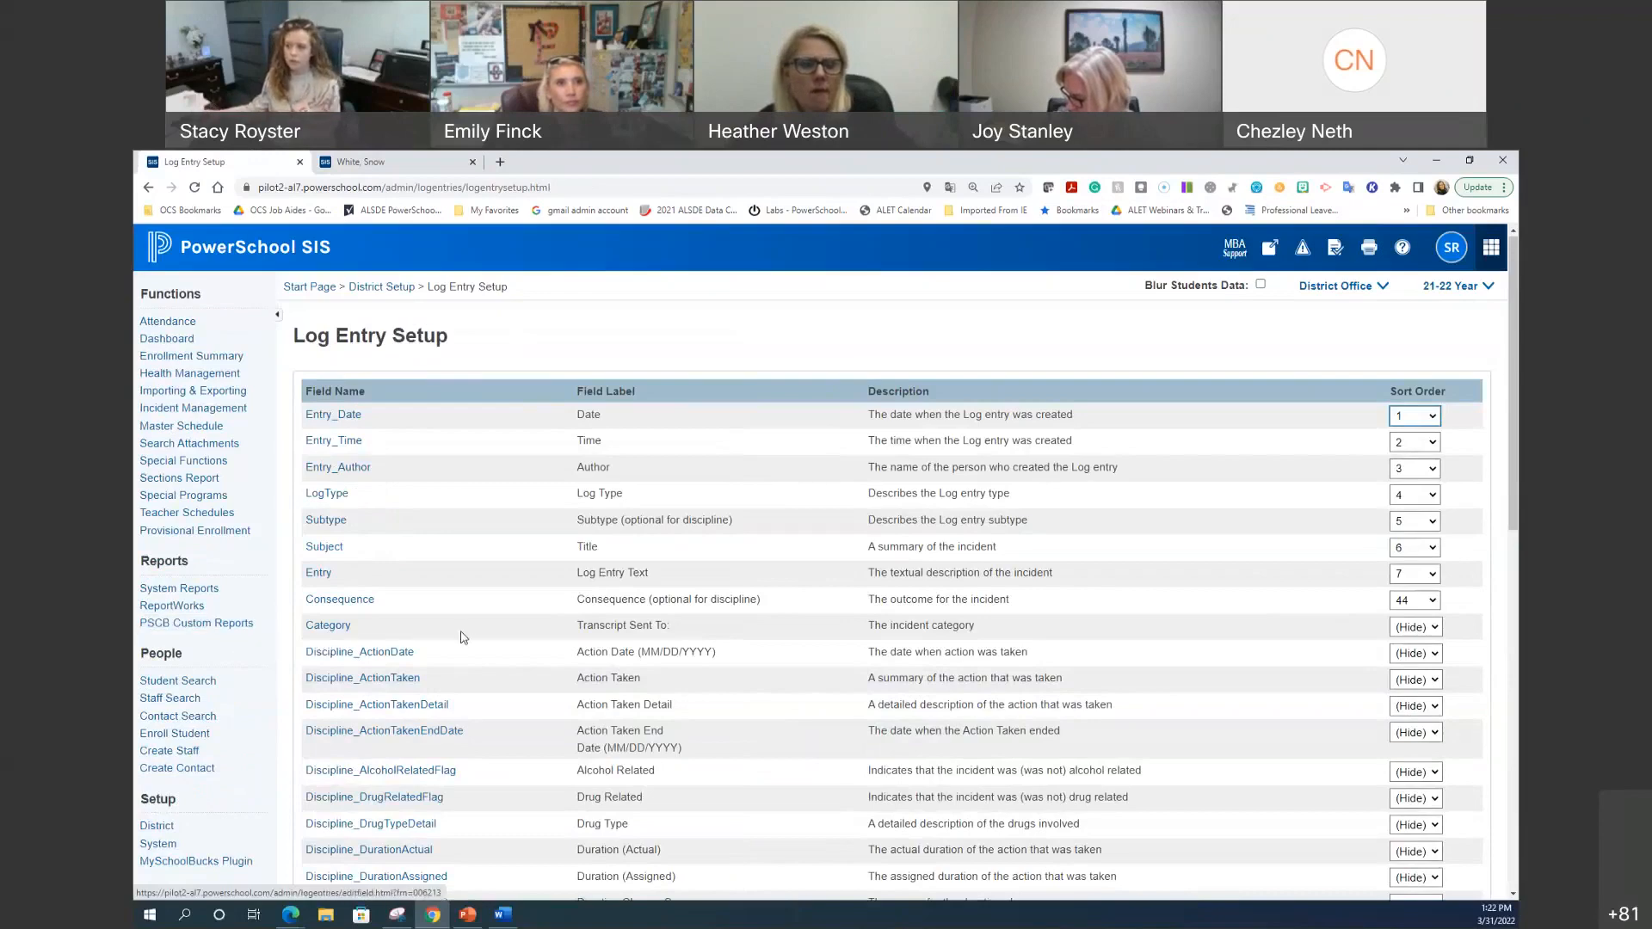
pyautogui.click(395, 682)
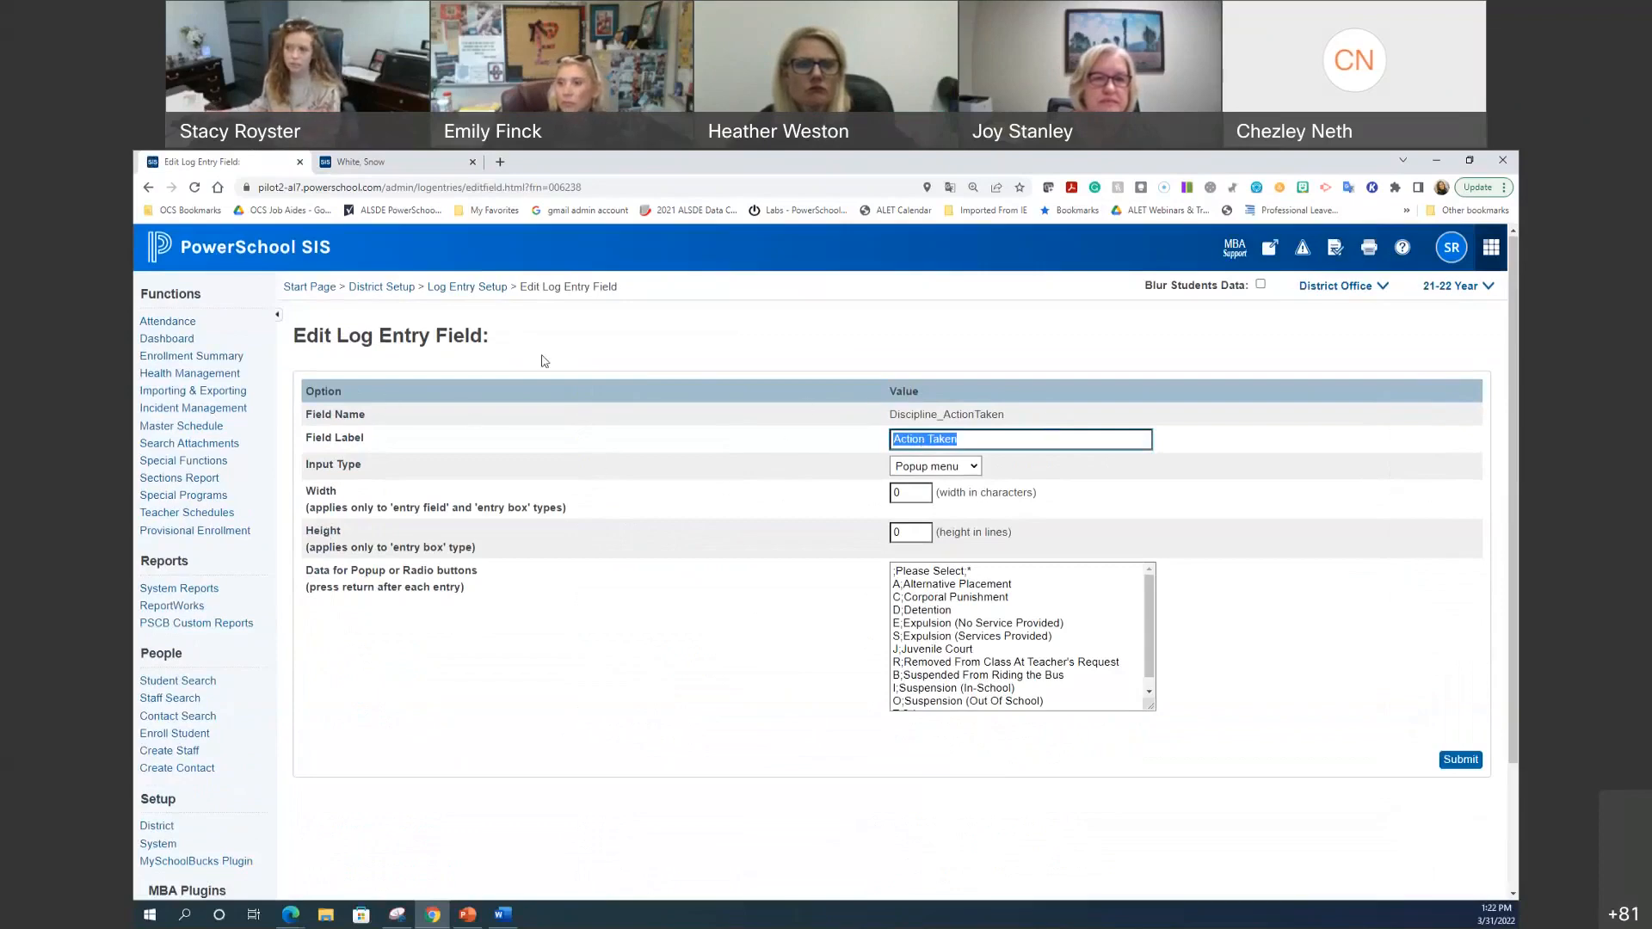
pyautogui.click(478, 287)
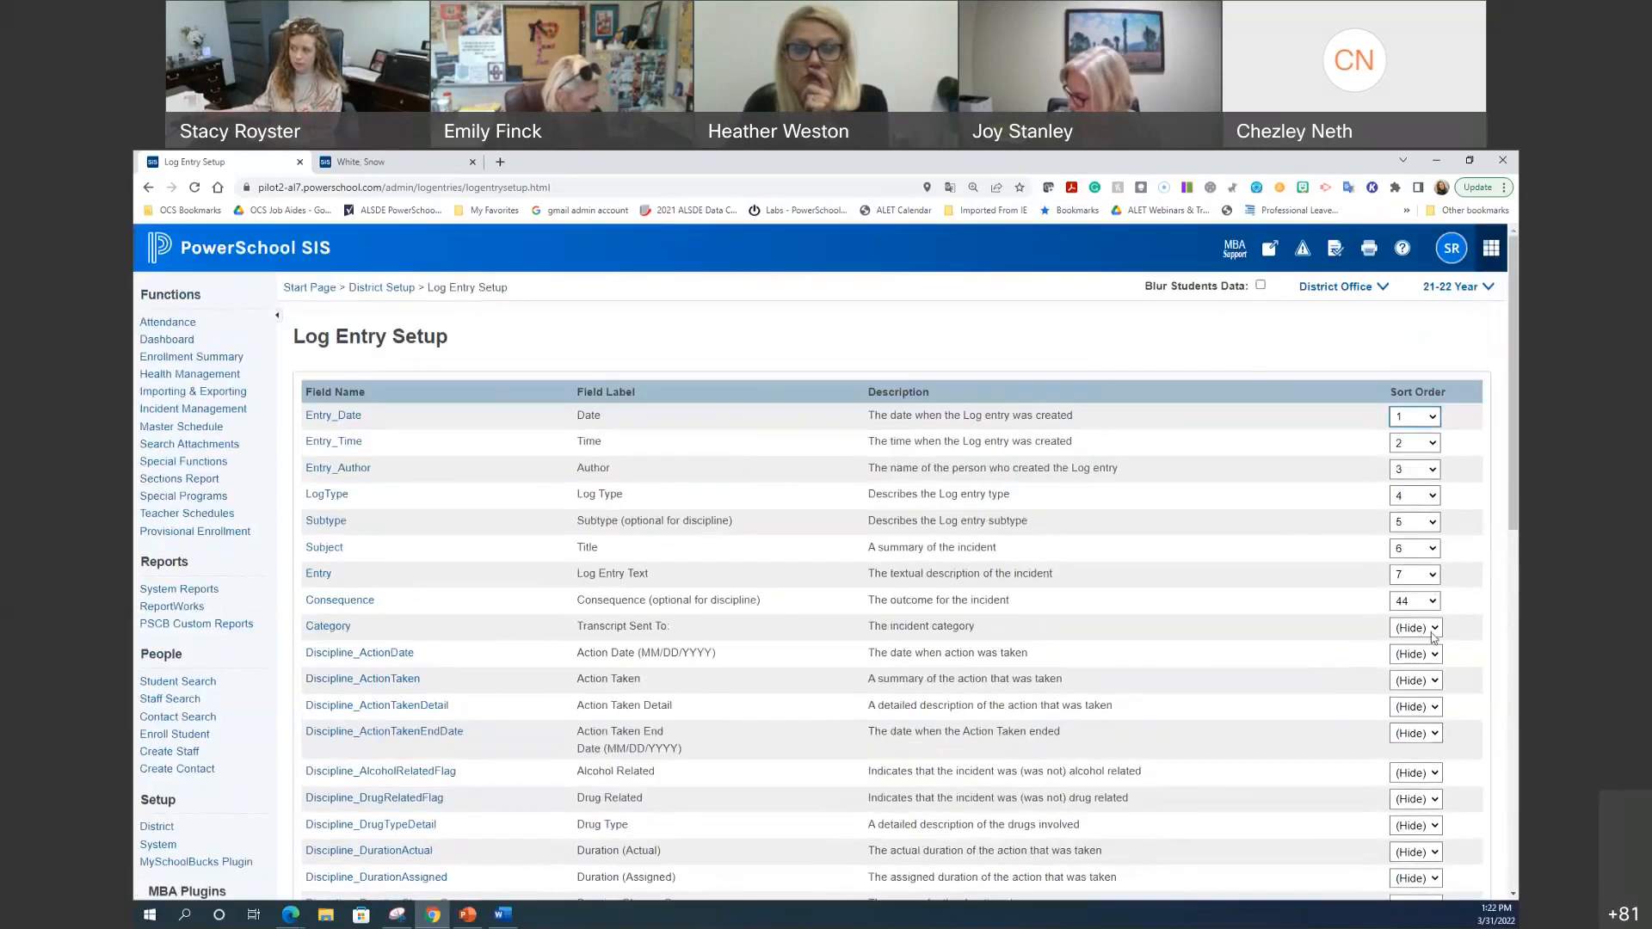
# Step: From the student tab, return to the start page and open District > Log Entry Fields
pyautogui.click(367, 163)
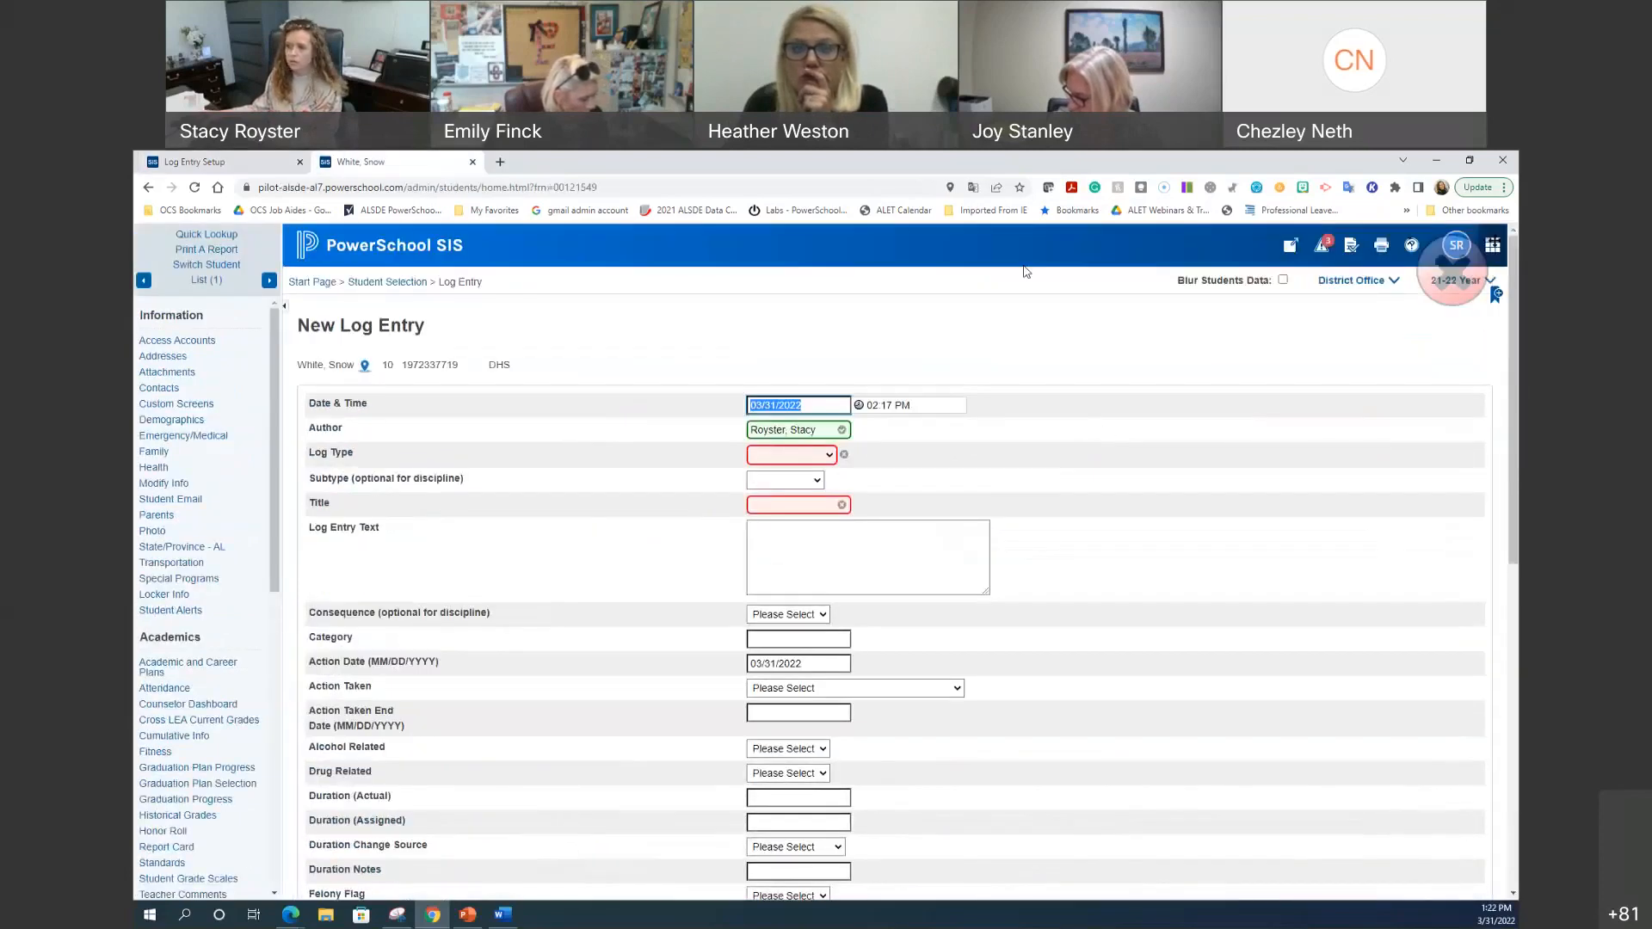
pyautogui.click(440, 248)
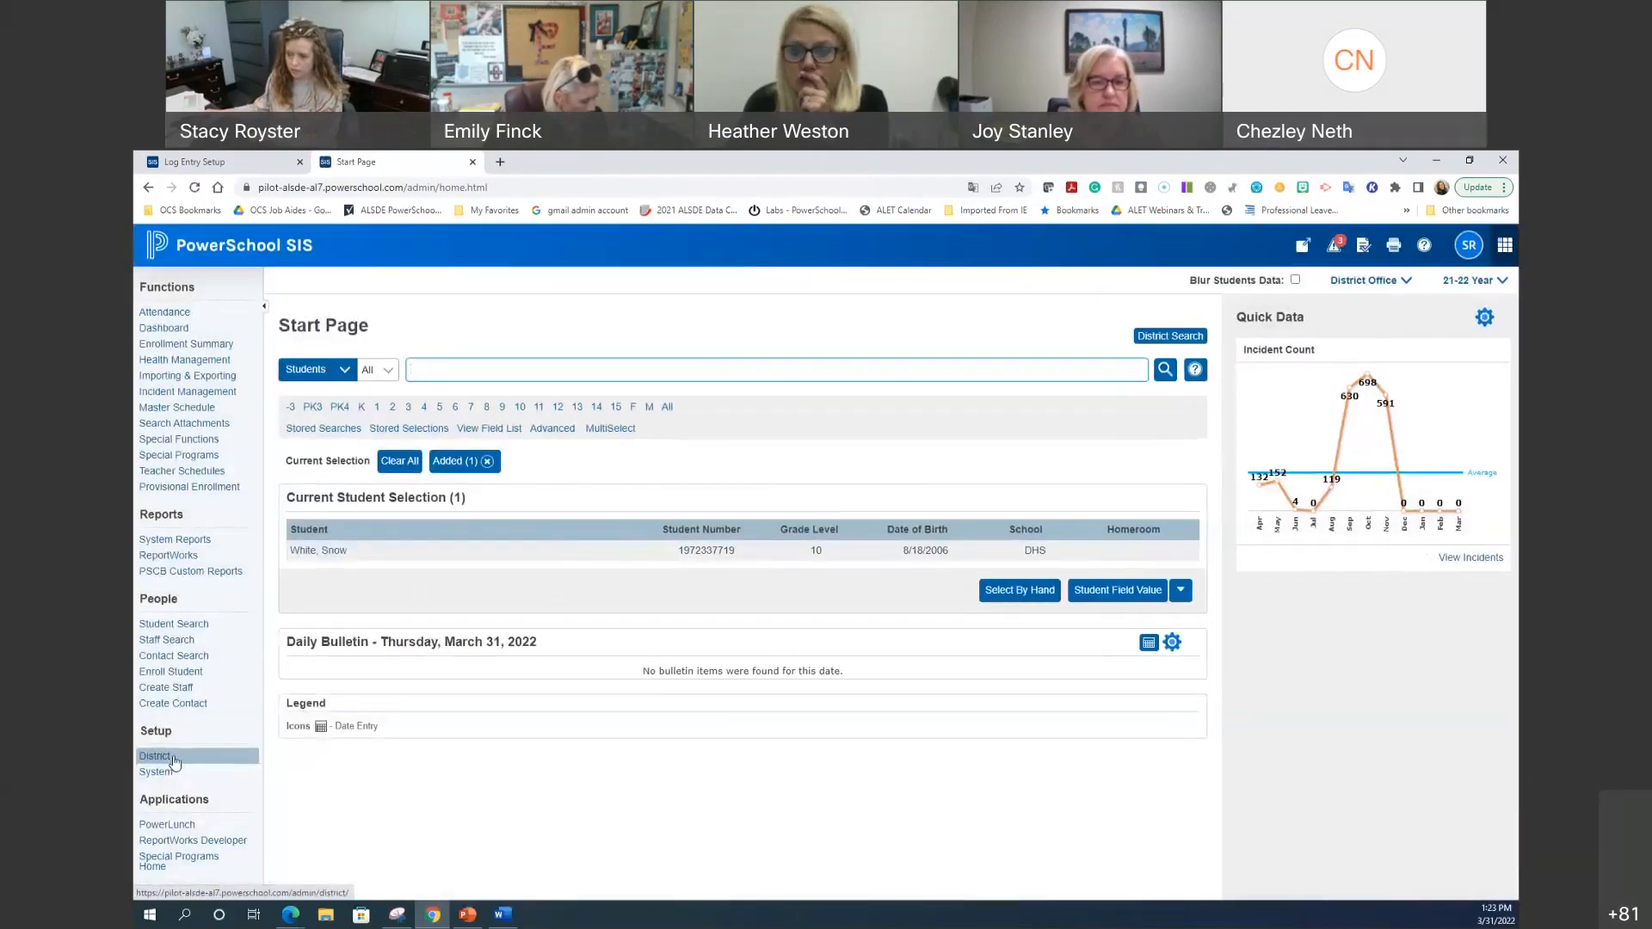
pyautogui.click(177, 761)
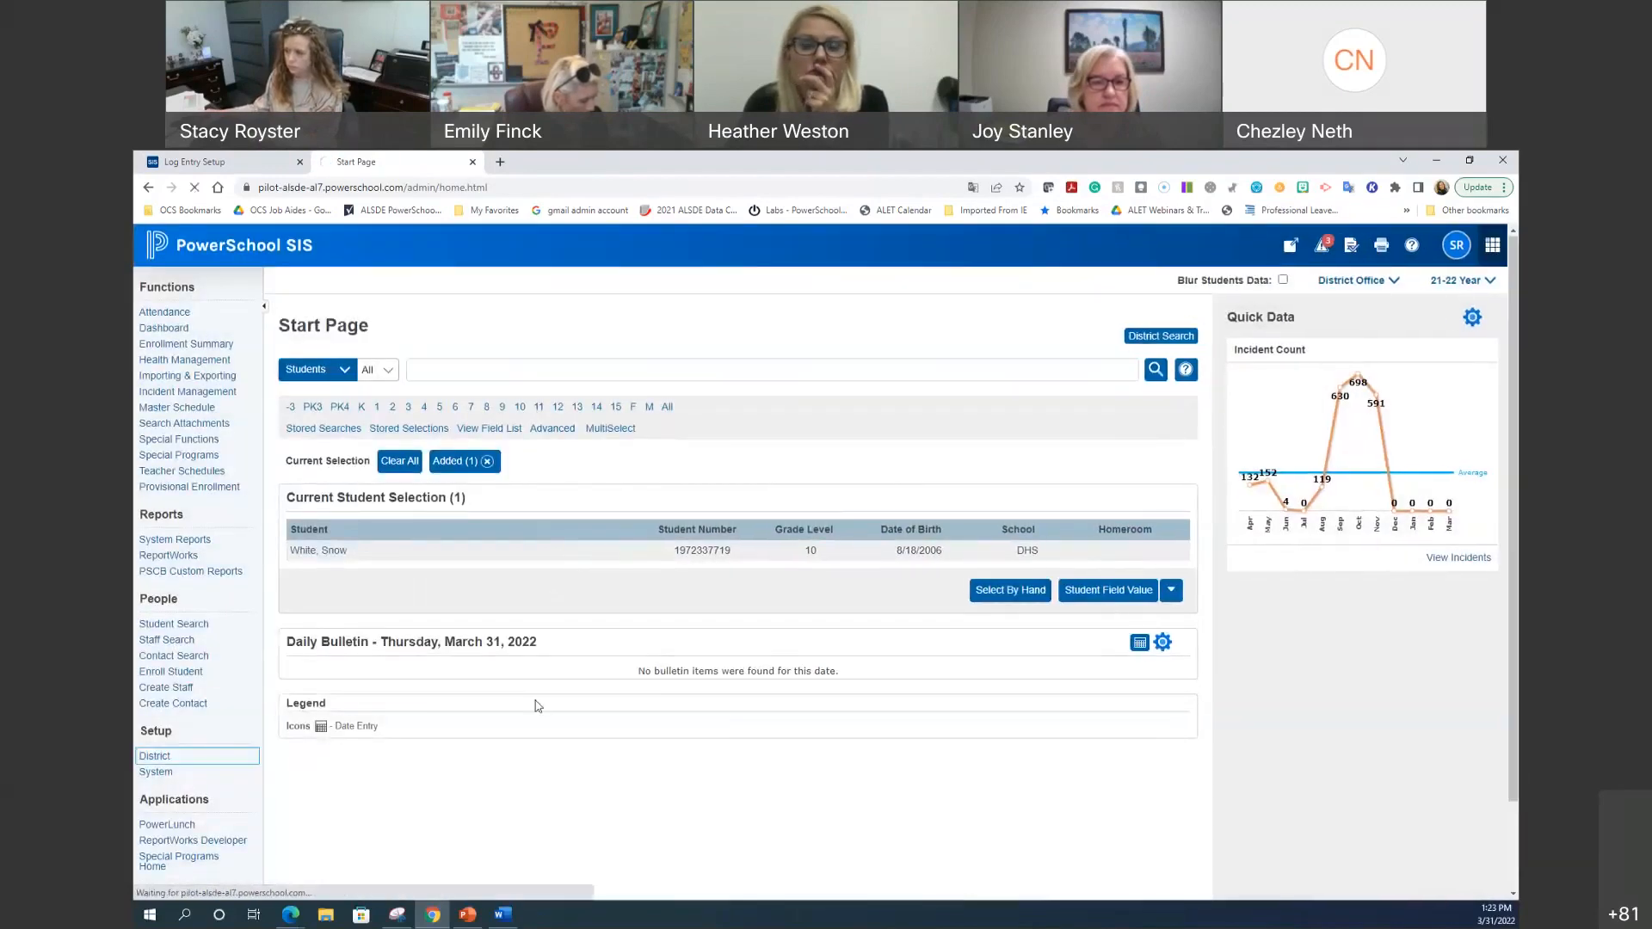
pyautogui.scroll(-3, 533, 706)
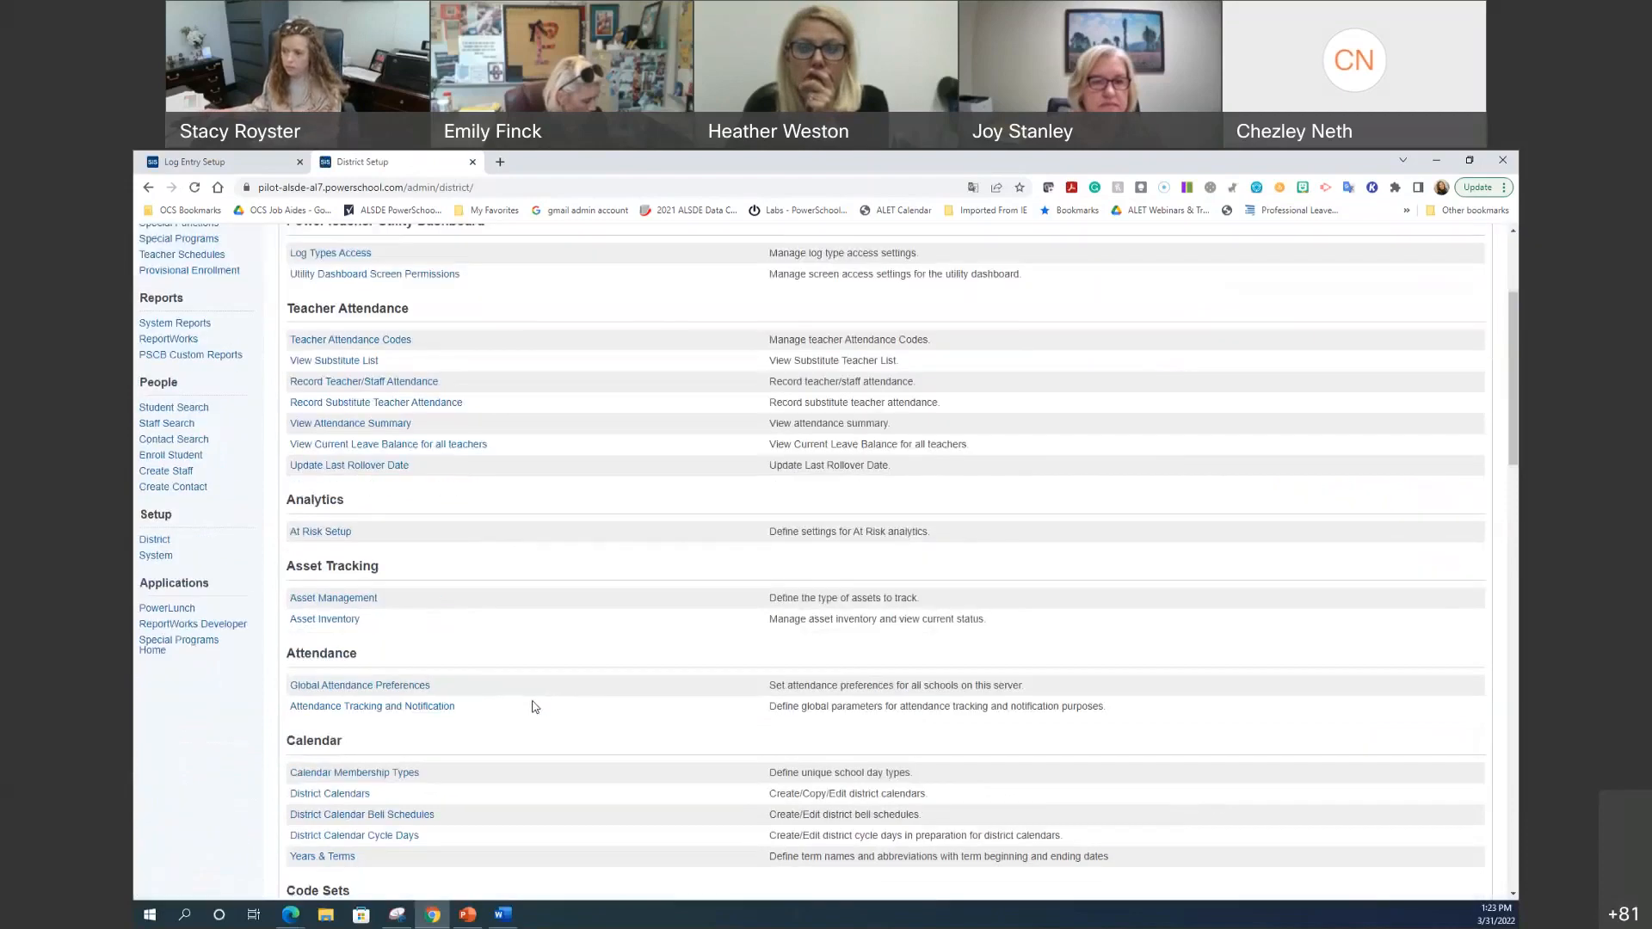
pyautogui.scroll(-8, 534, 706)
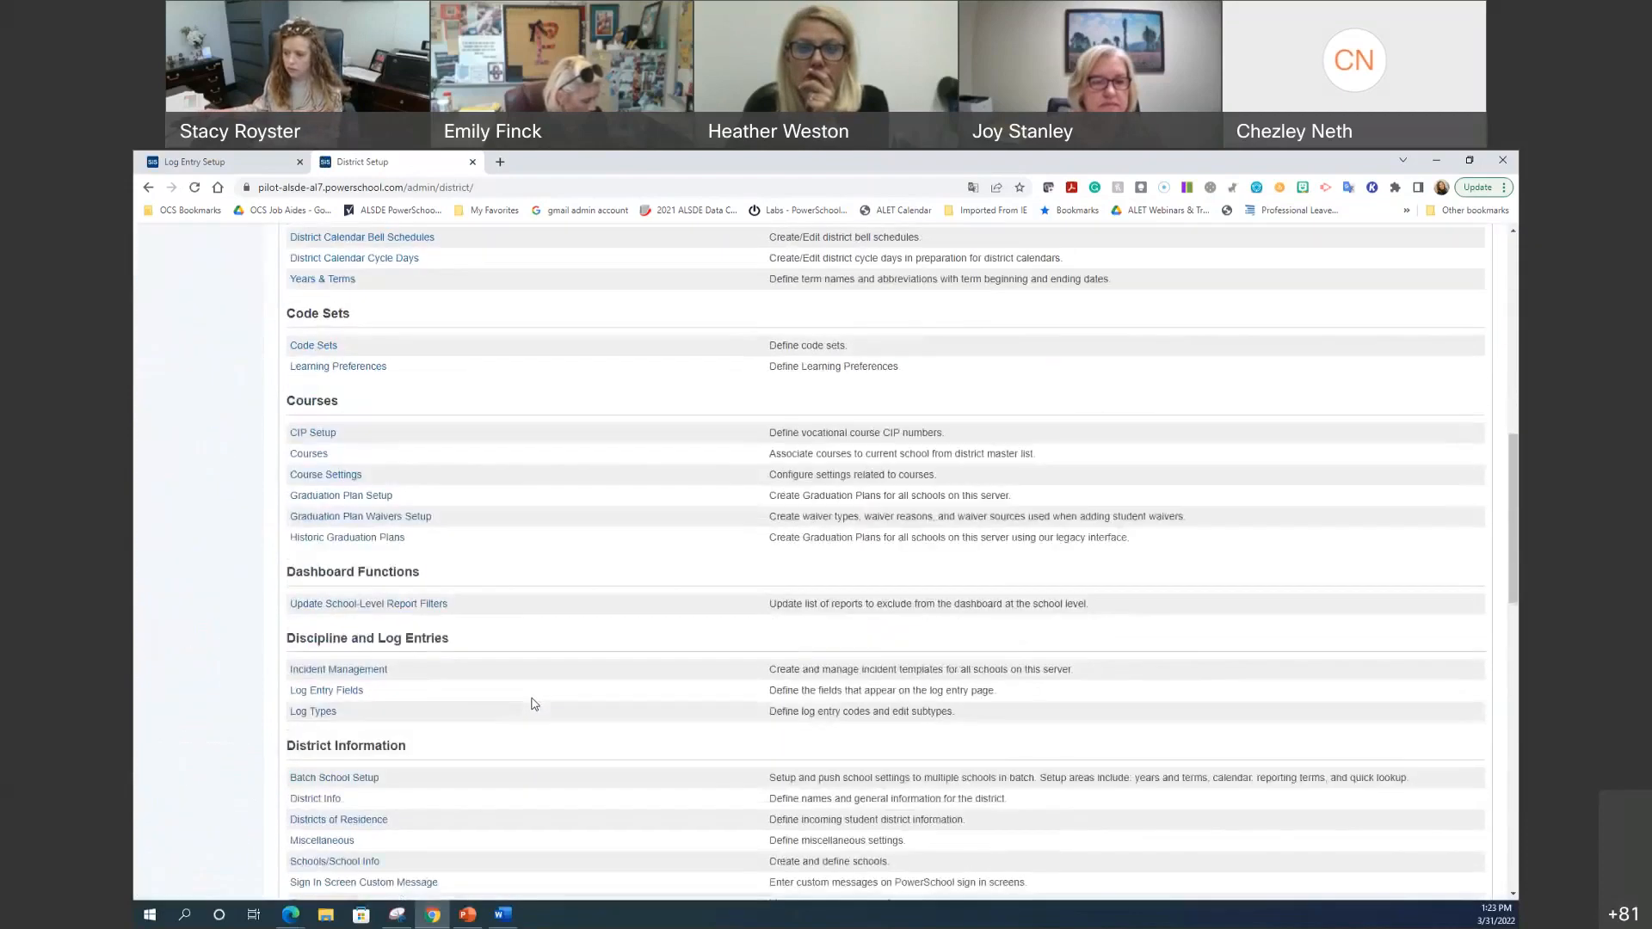
pyautogui.click(348, 620)
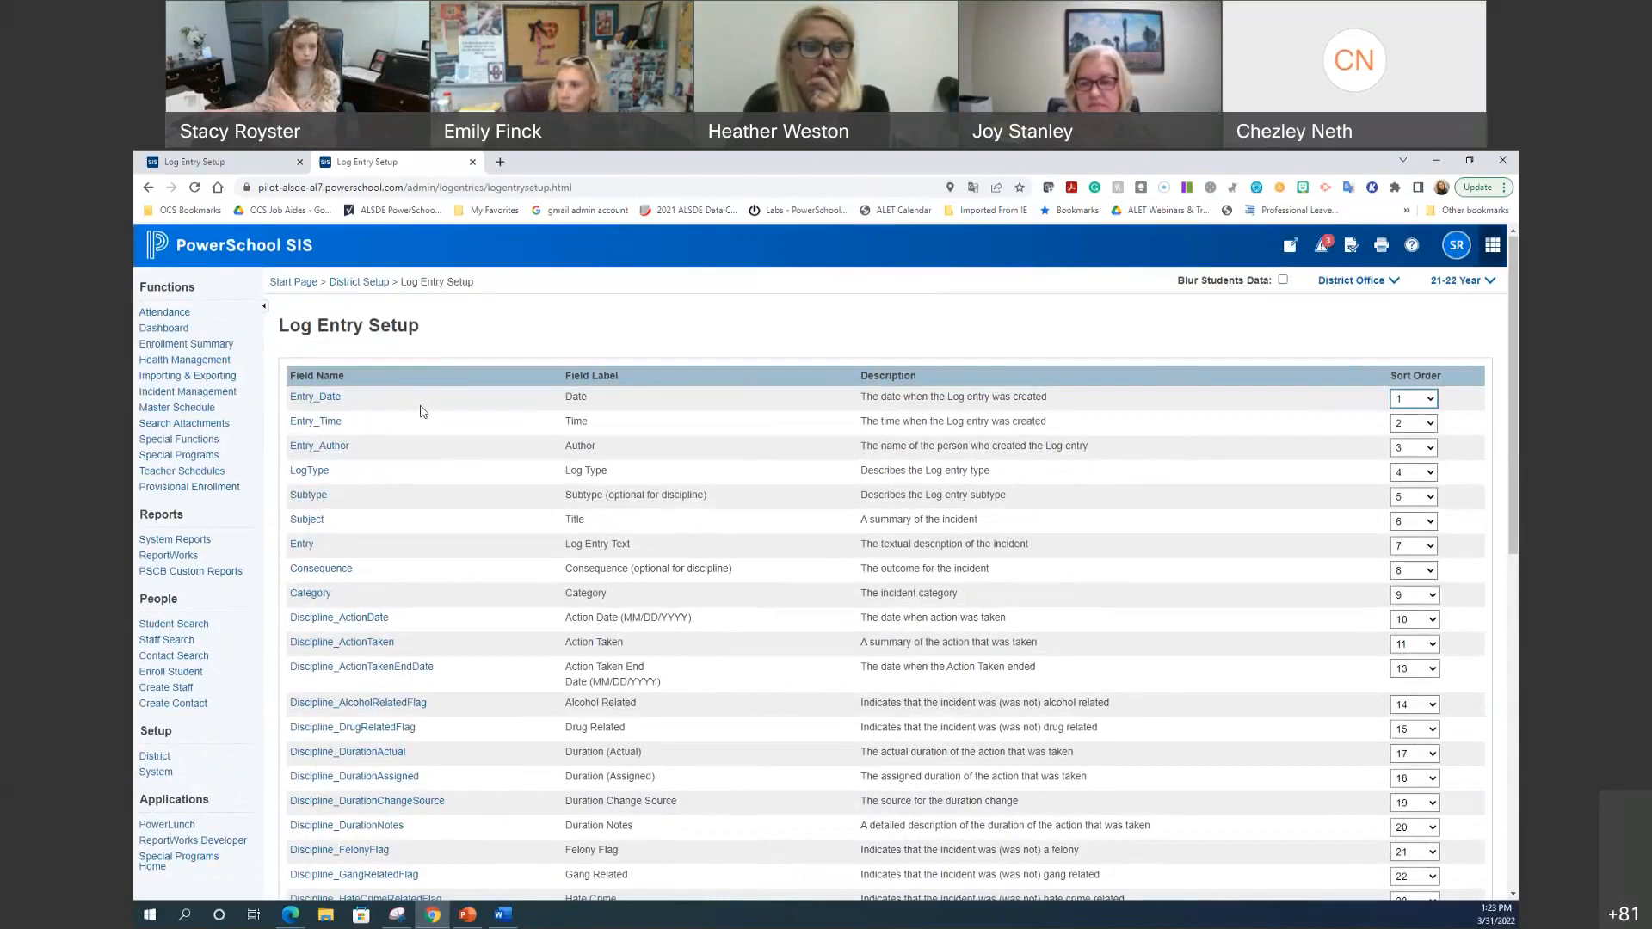
# Step: Open the Start Page in a new tab and display the selected student's Log Entries list
pyautogui.click(207, 162)
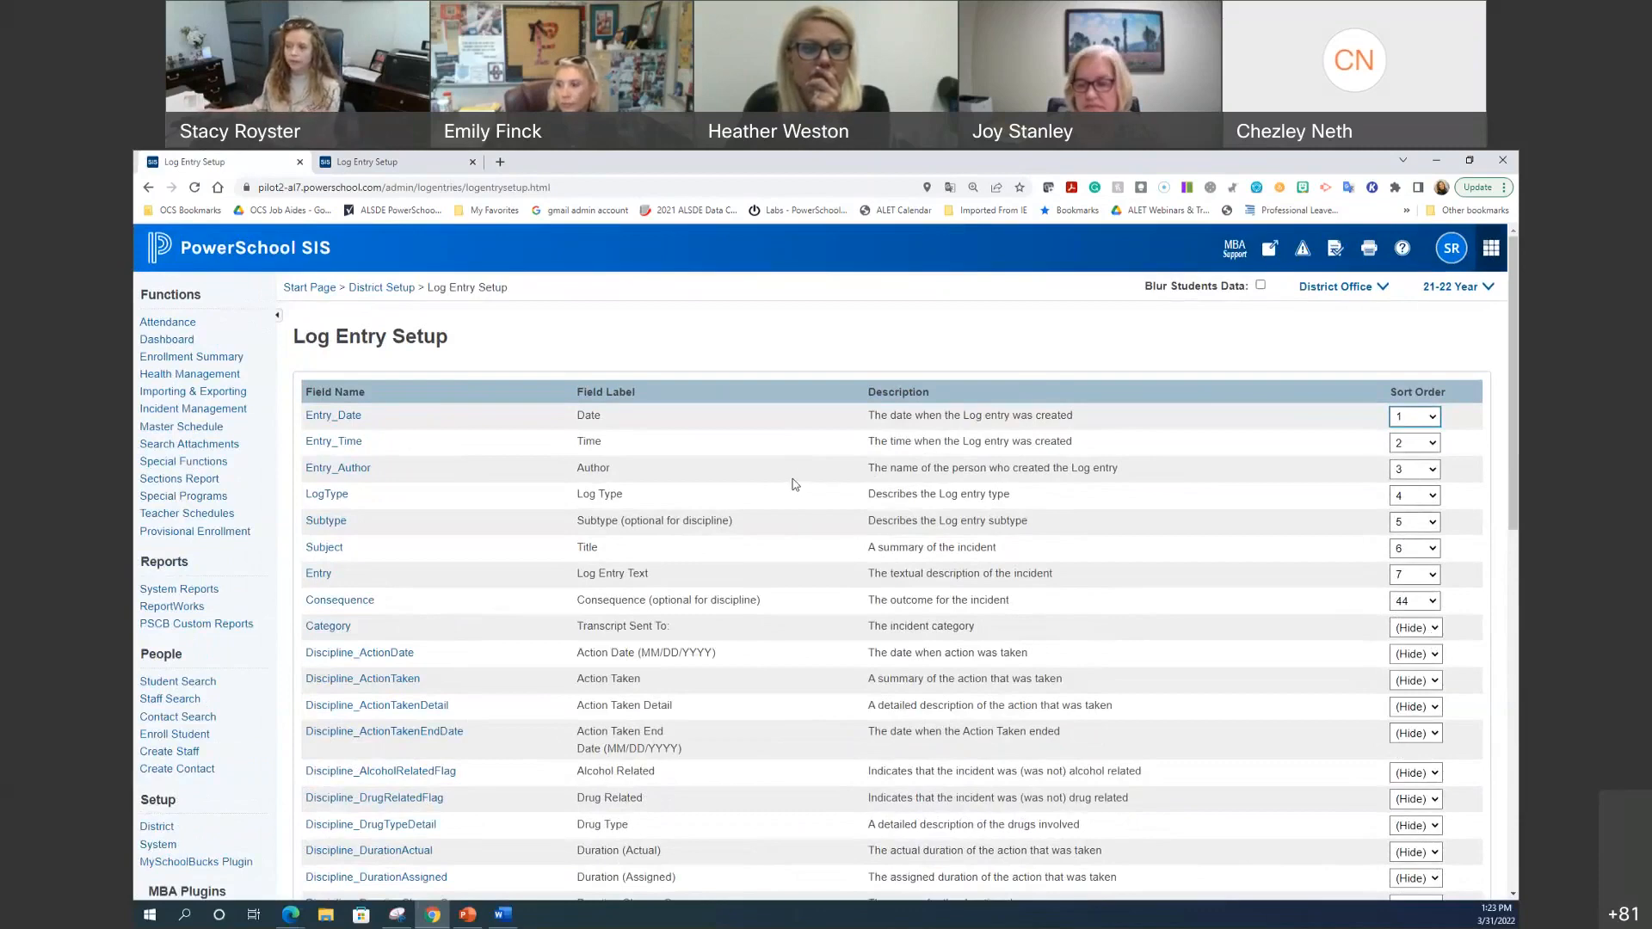
pyautogui.rightClick(298, 242)
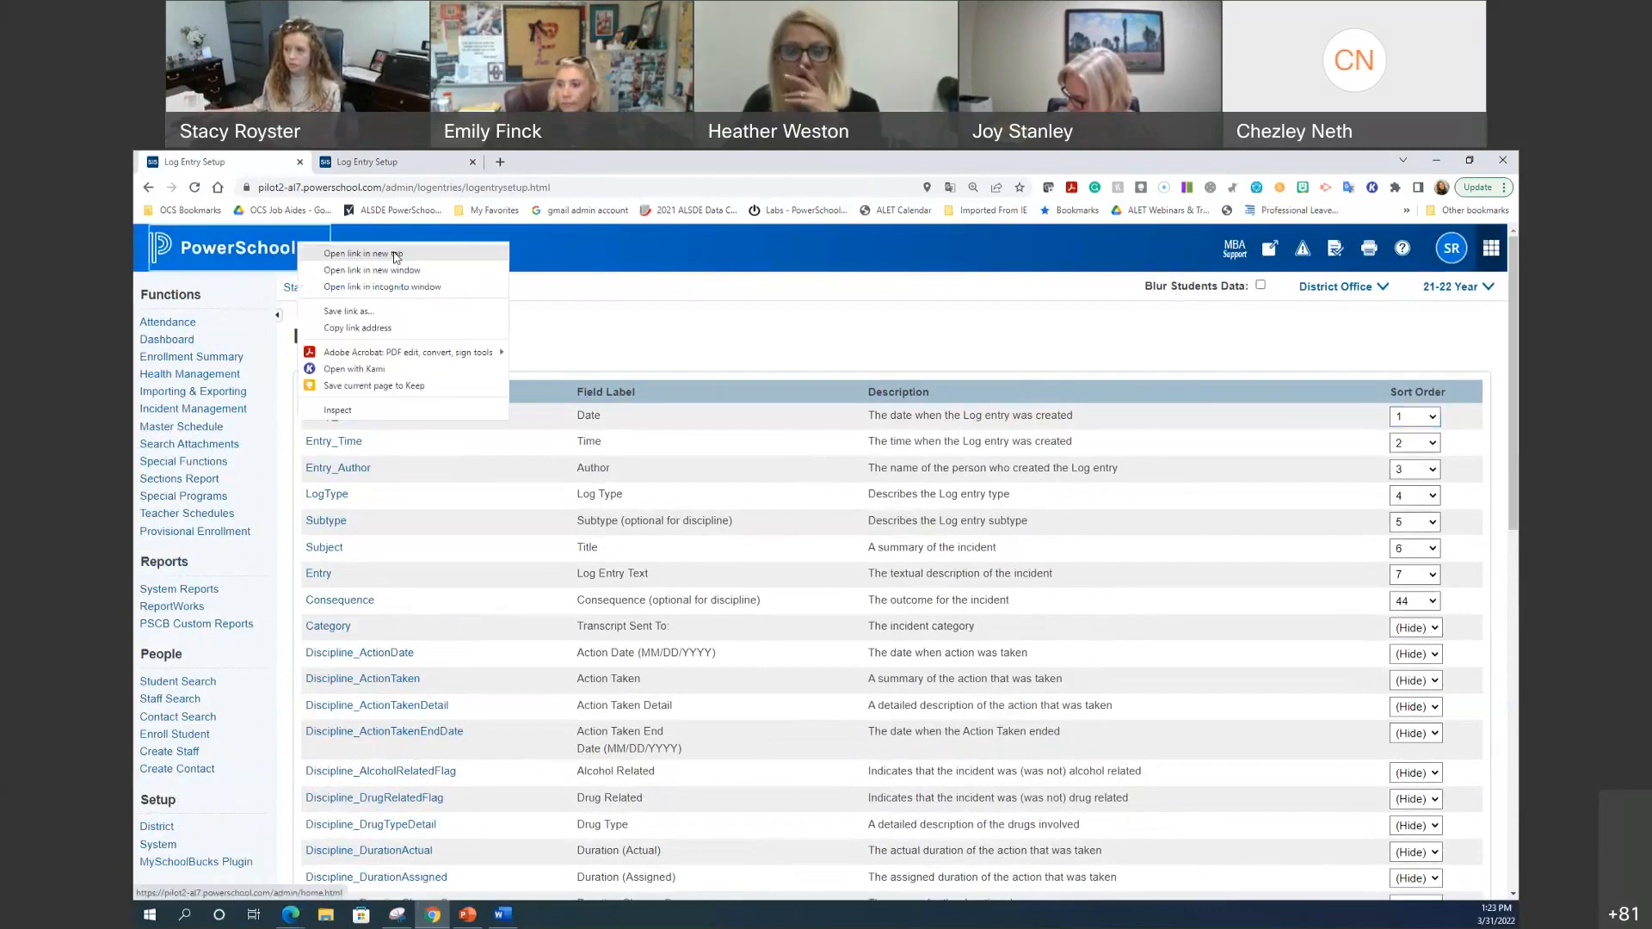
pyautogui.click(399, 164)
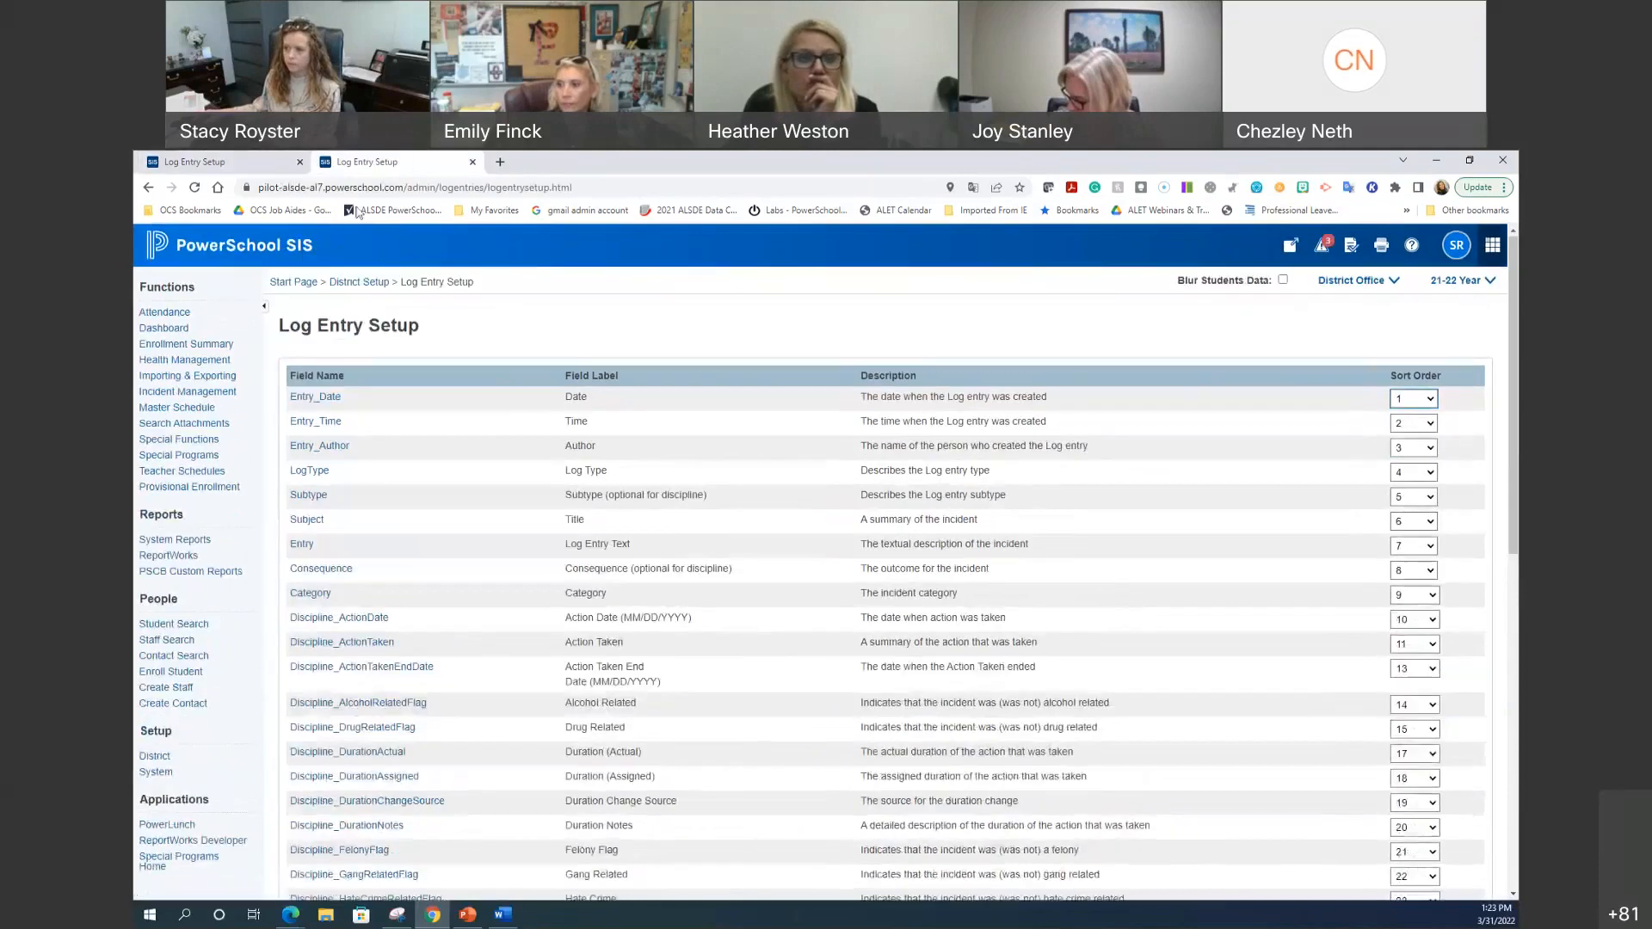
pyautogui.rightClick(277, 246)
pyautogui.click(383, 257)
pyautogui.click(536, 164)
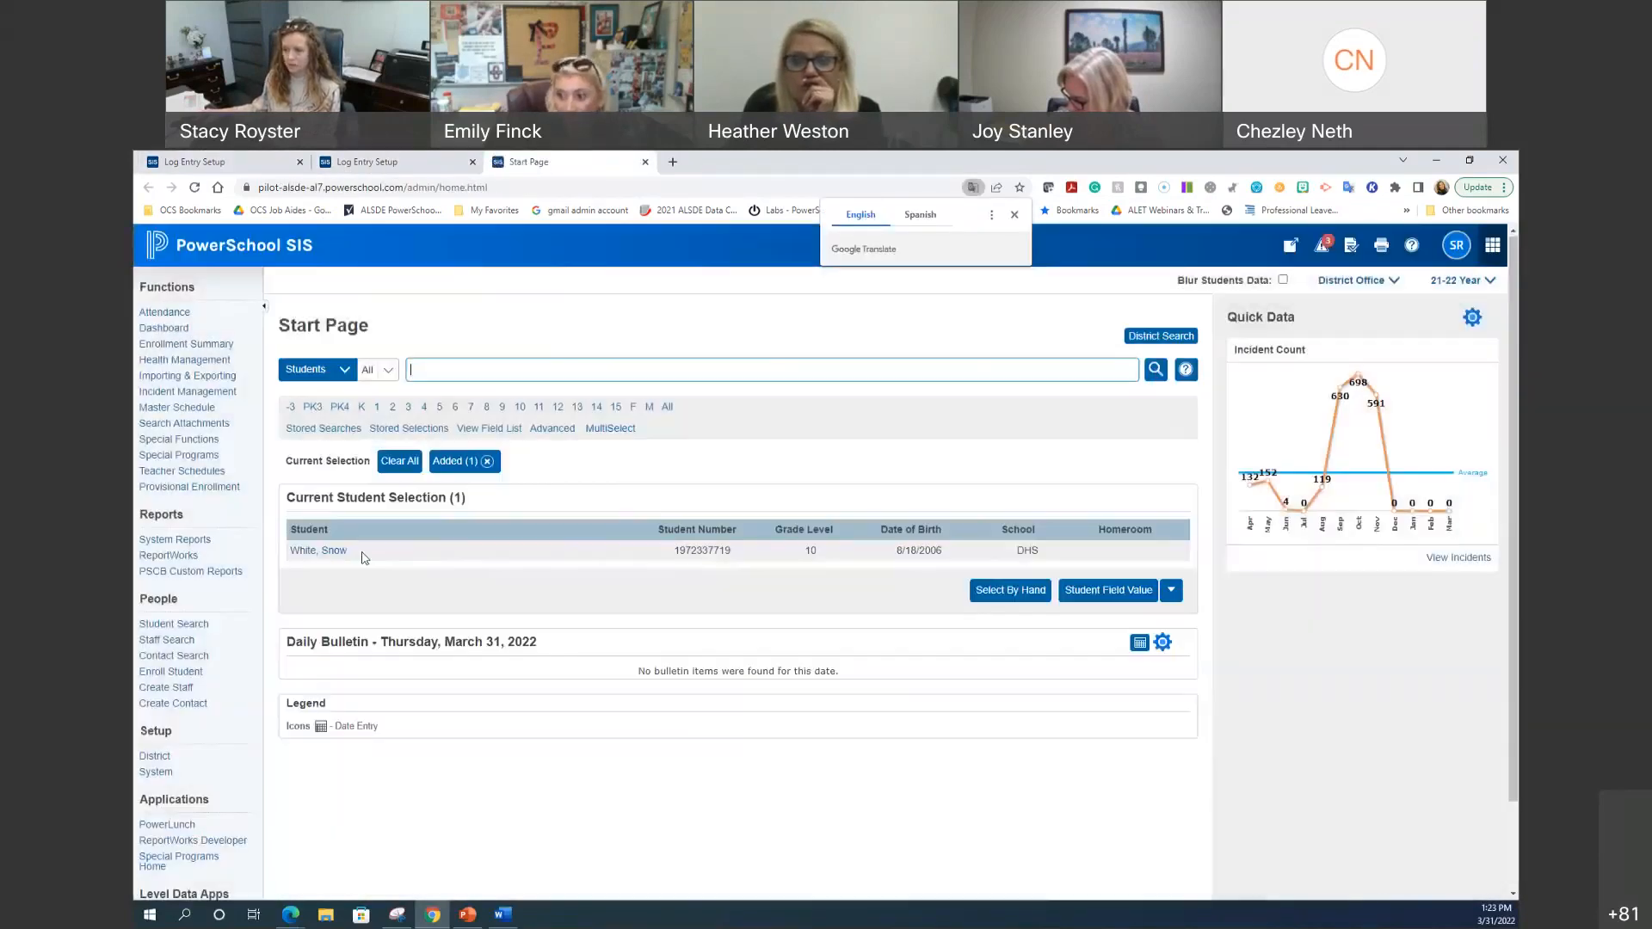
pyautogui.click(340, 550)
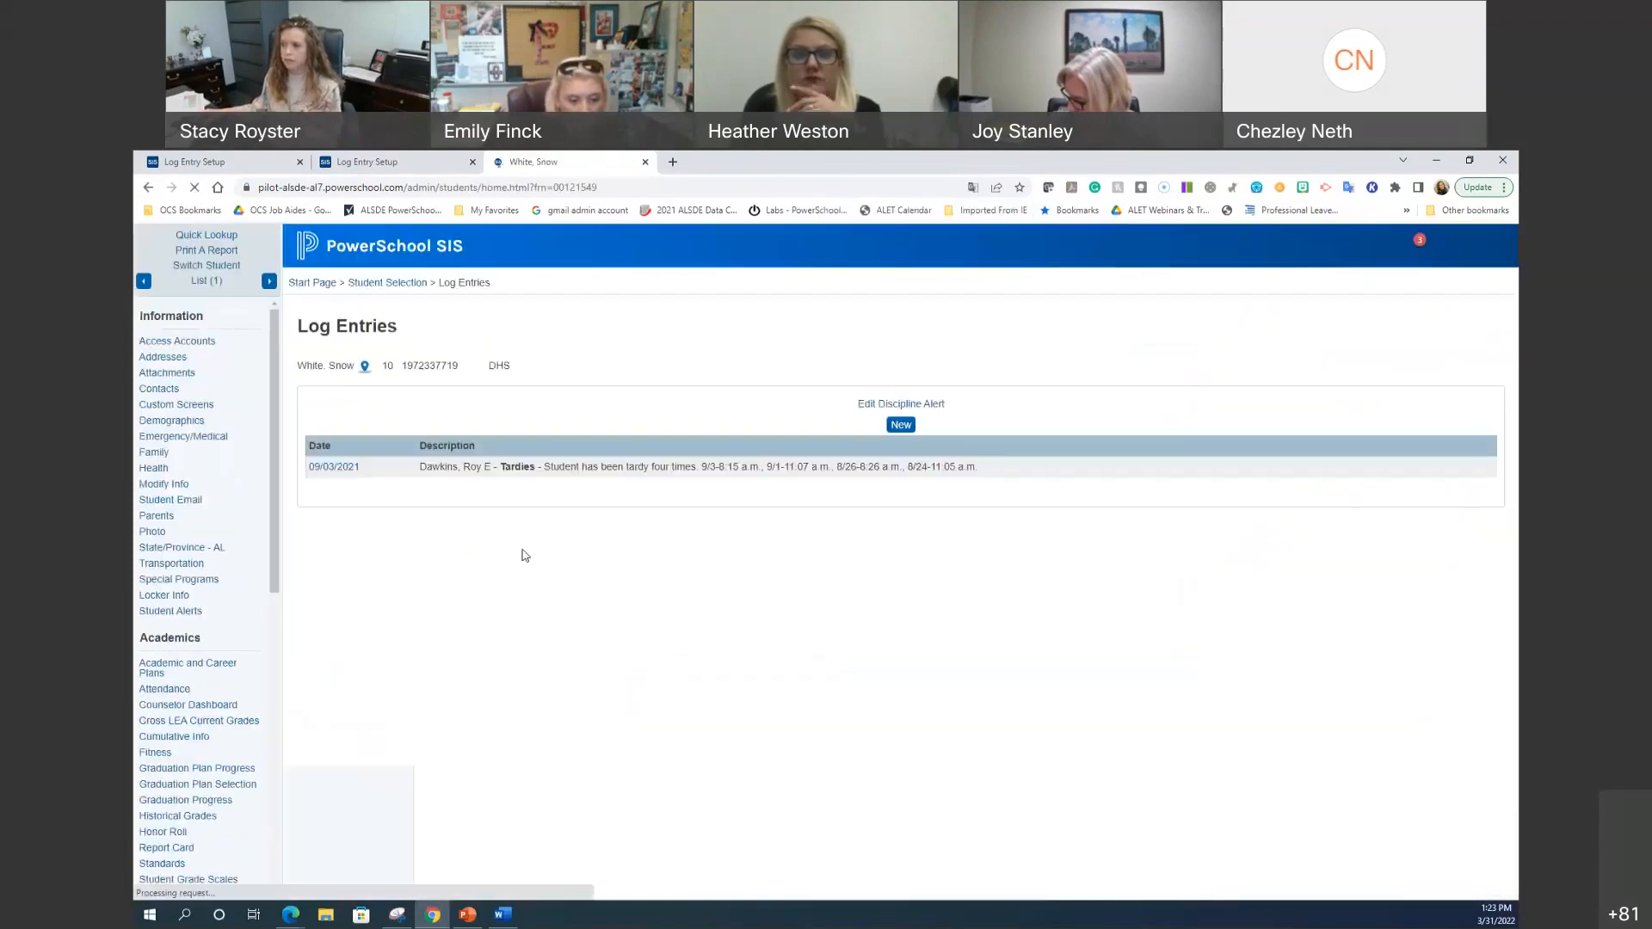
# Step: Start a new log entry and review the Log Type and Subtype dropdown options
pyautogui.click(910, 424)
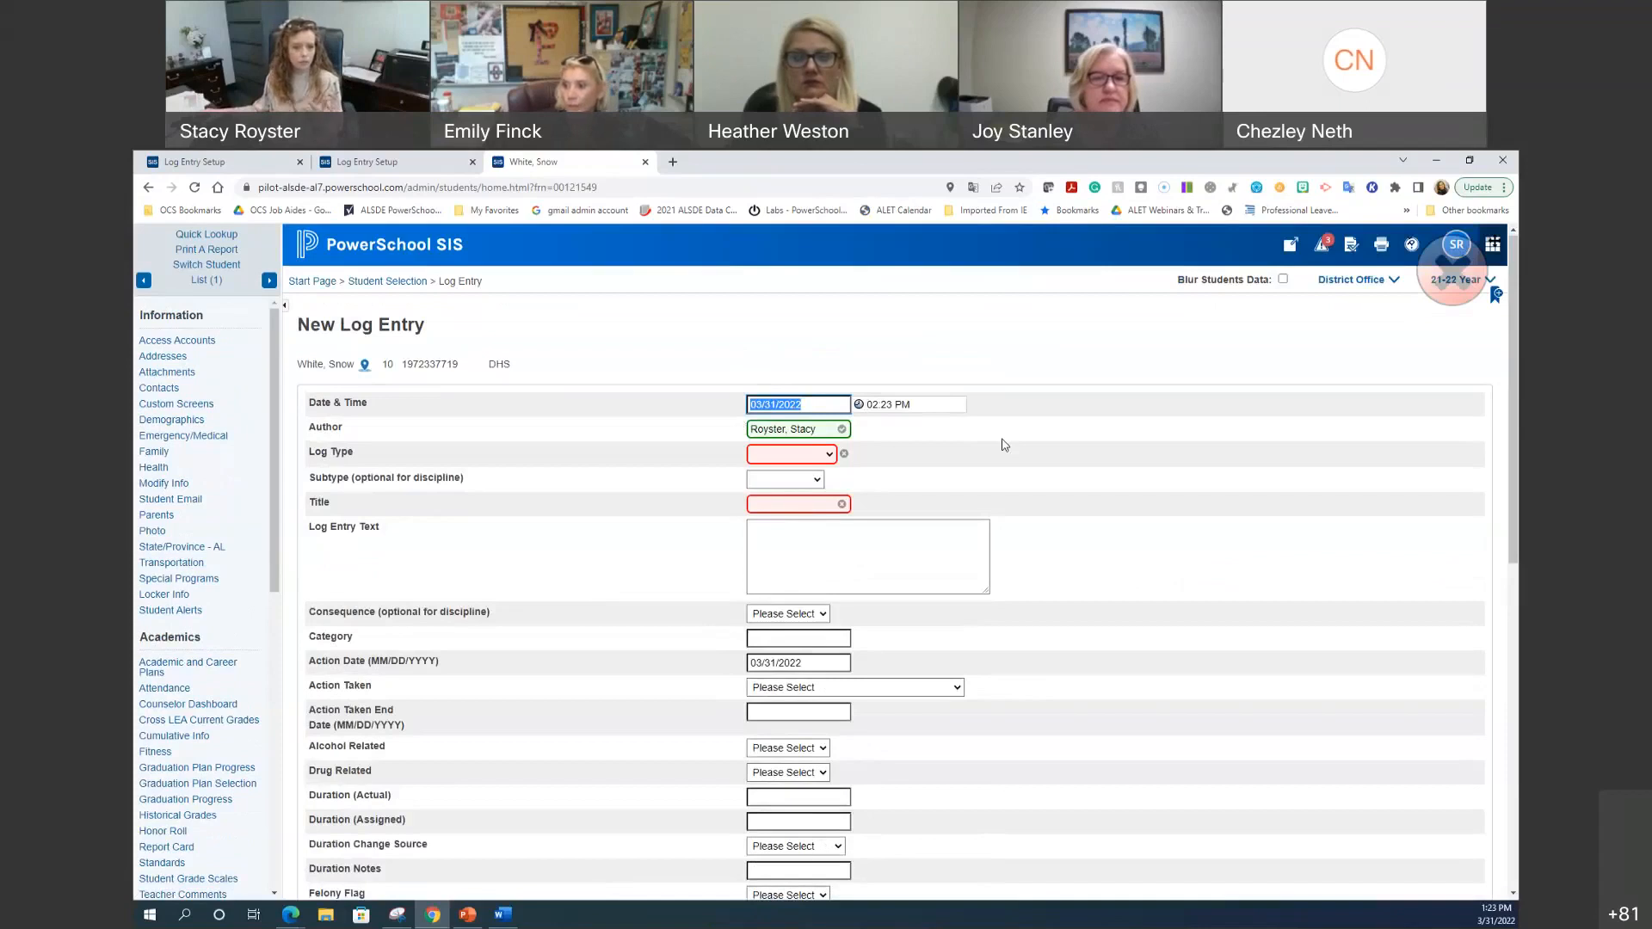
pyautogui.click(799, 458)
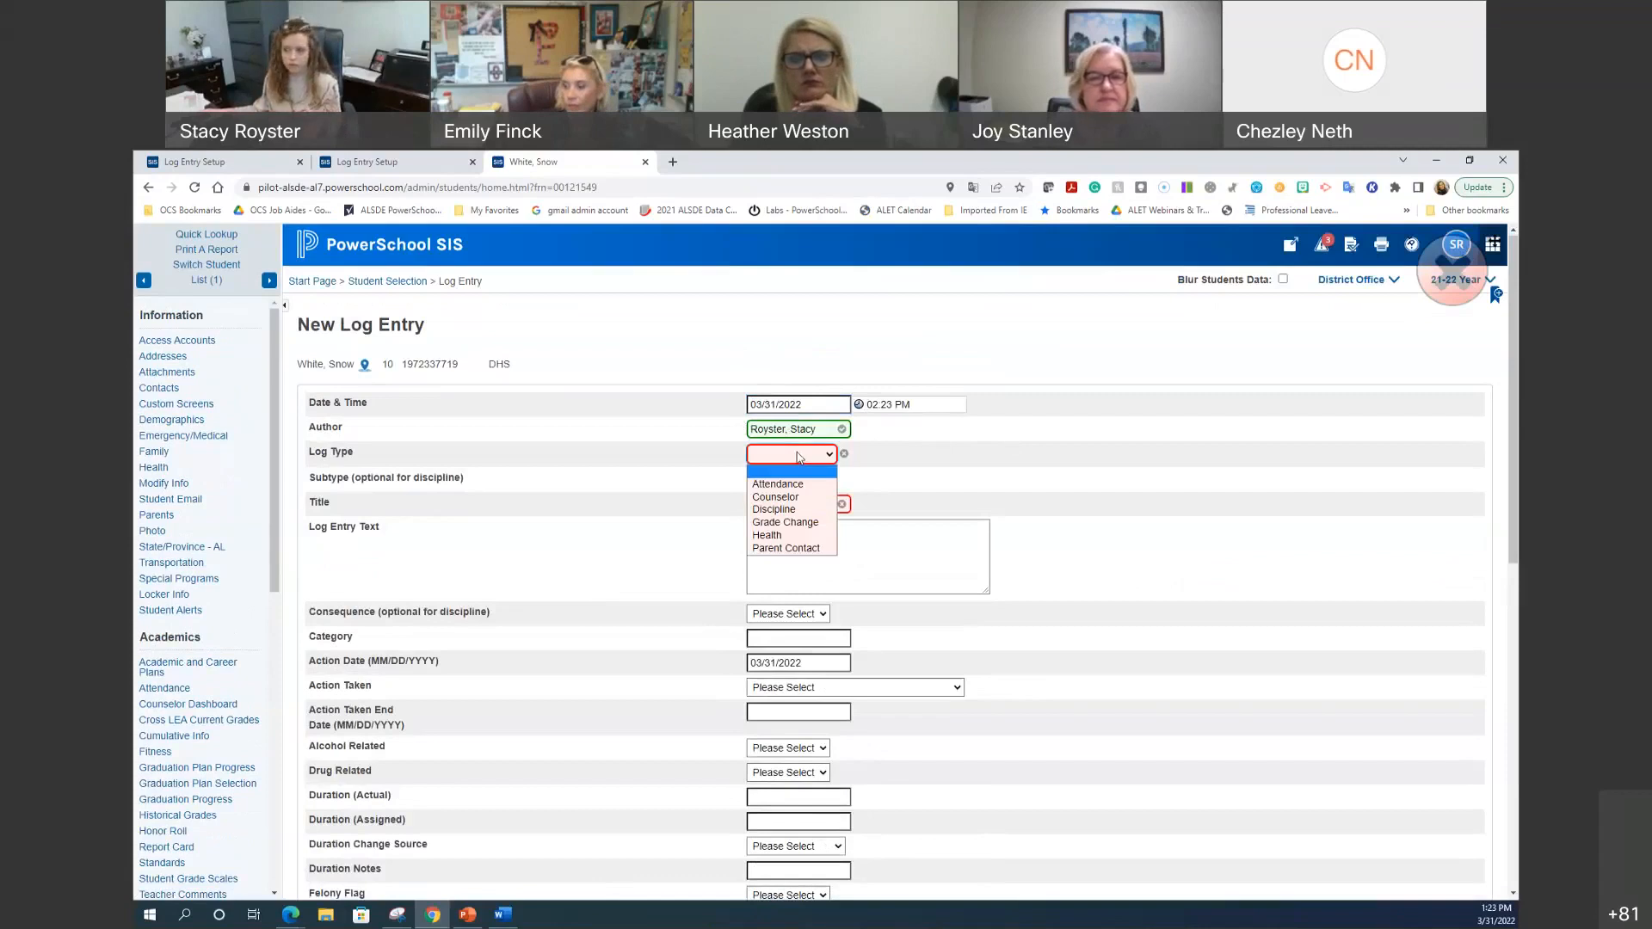
pyautogui.click(871, 476)
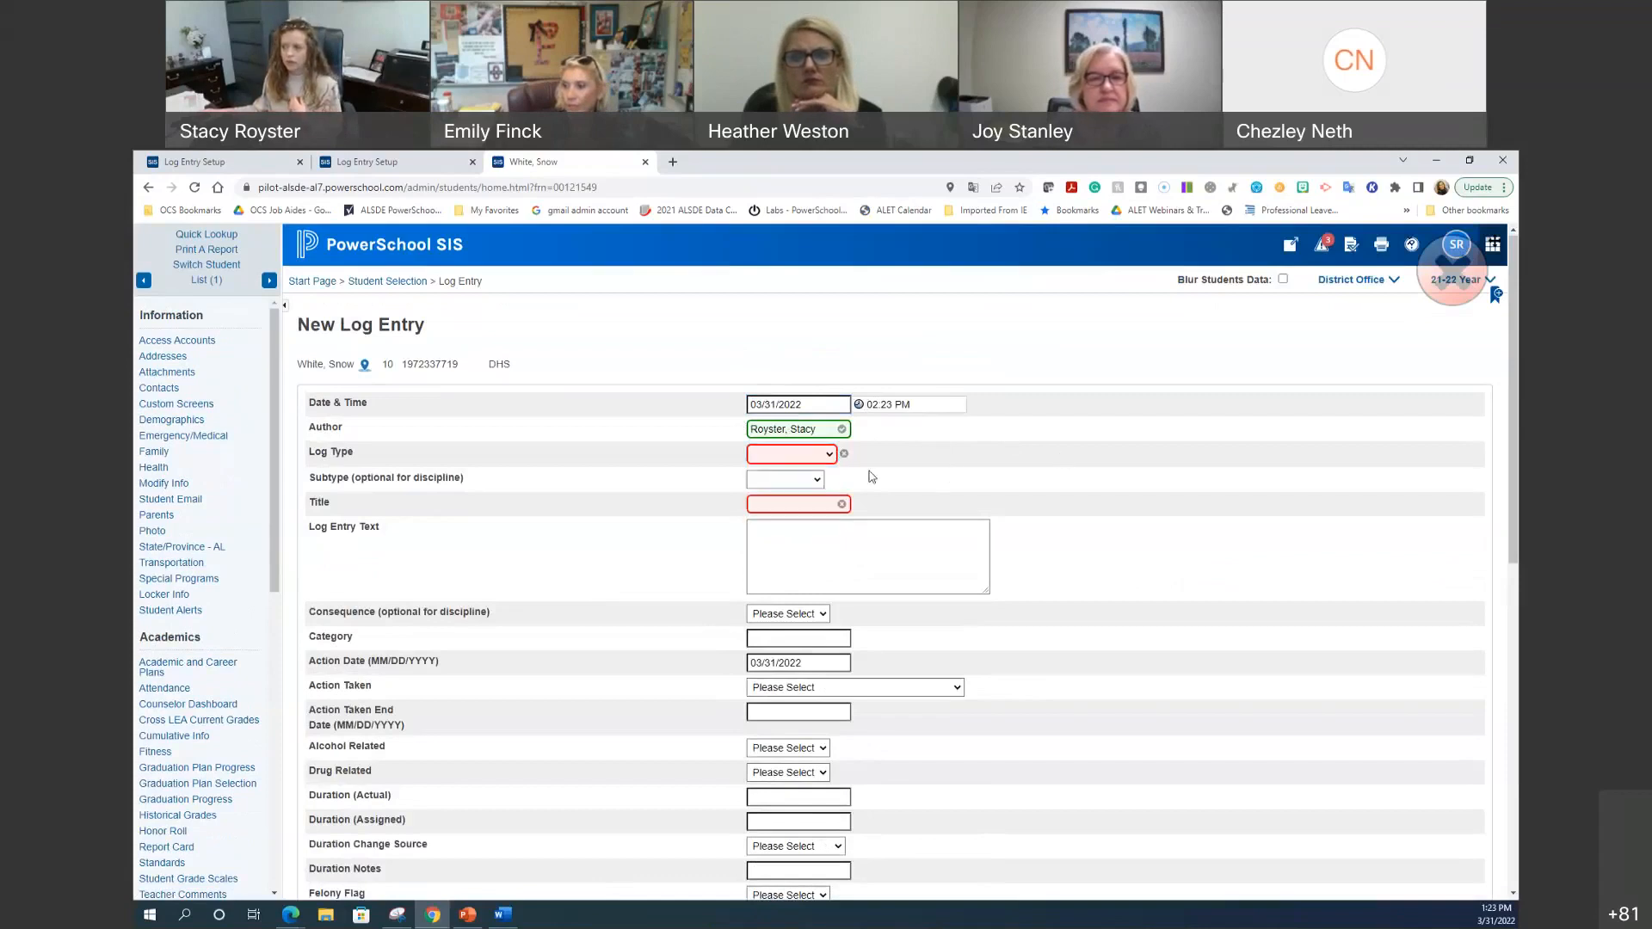
pyautogui.click(778, 482)
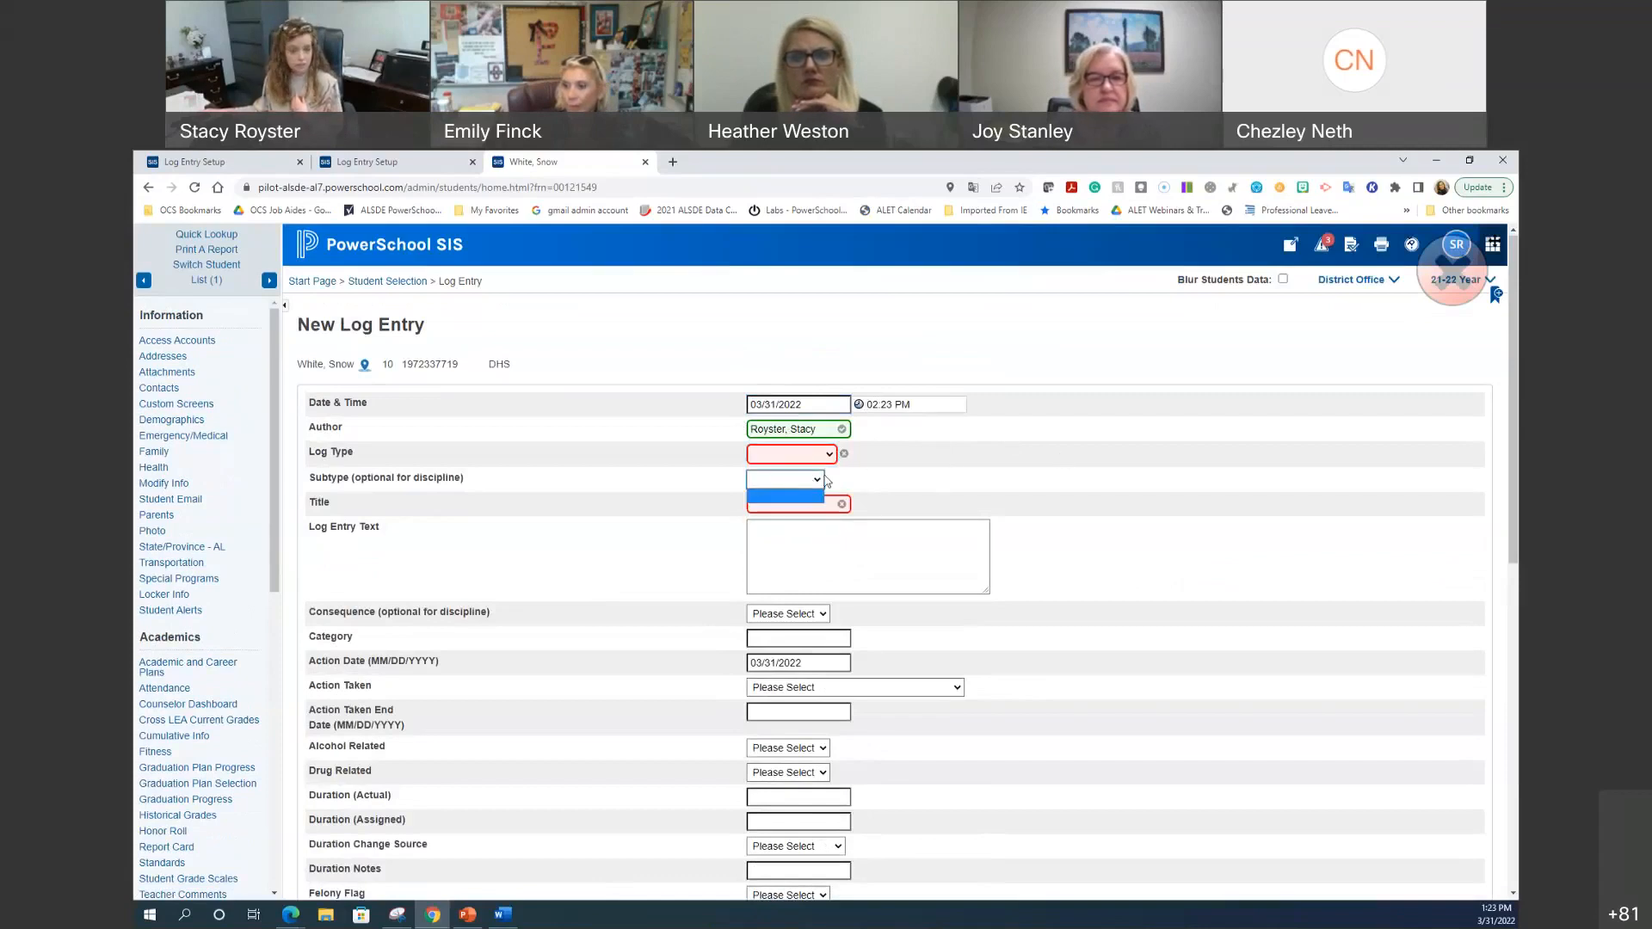
pyautogui.click(941, 473)
# Step: Check the Title, text and Consequence fields, then return to the first site's Log Entry Setup
pyautogui.click(803, 512)
pyautogui.click(818, 548)
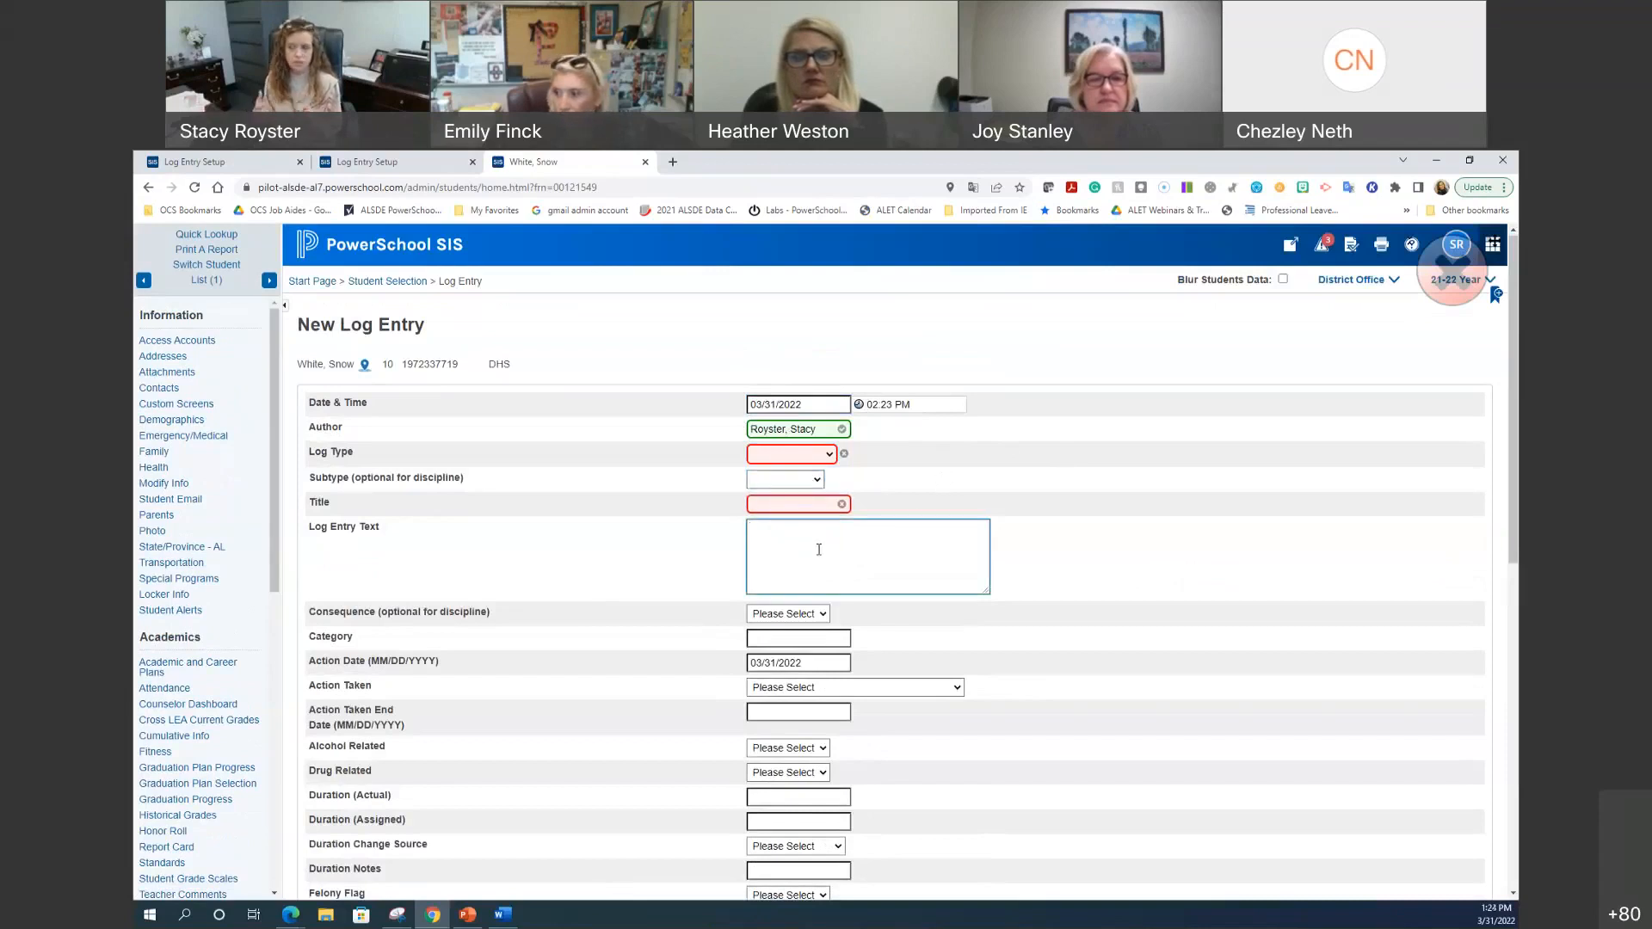
pyautogui.click(790, 613)
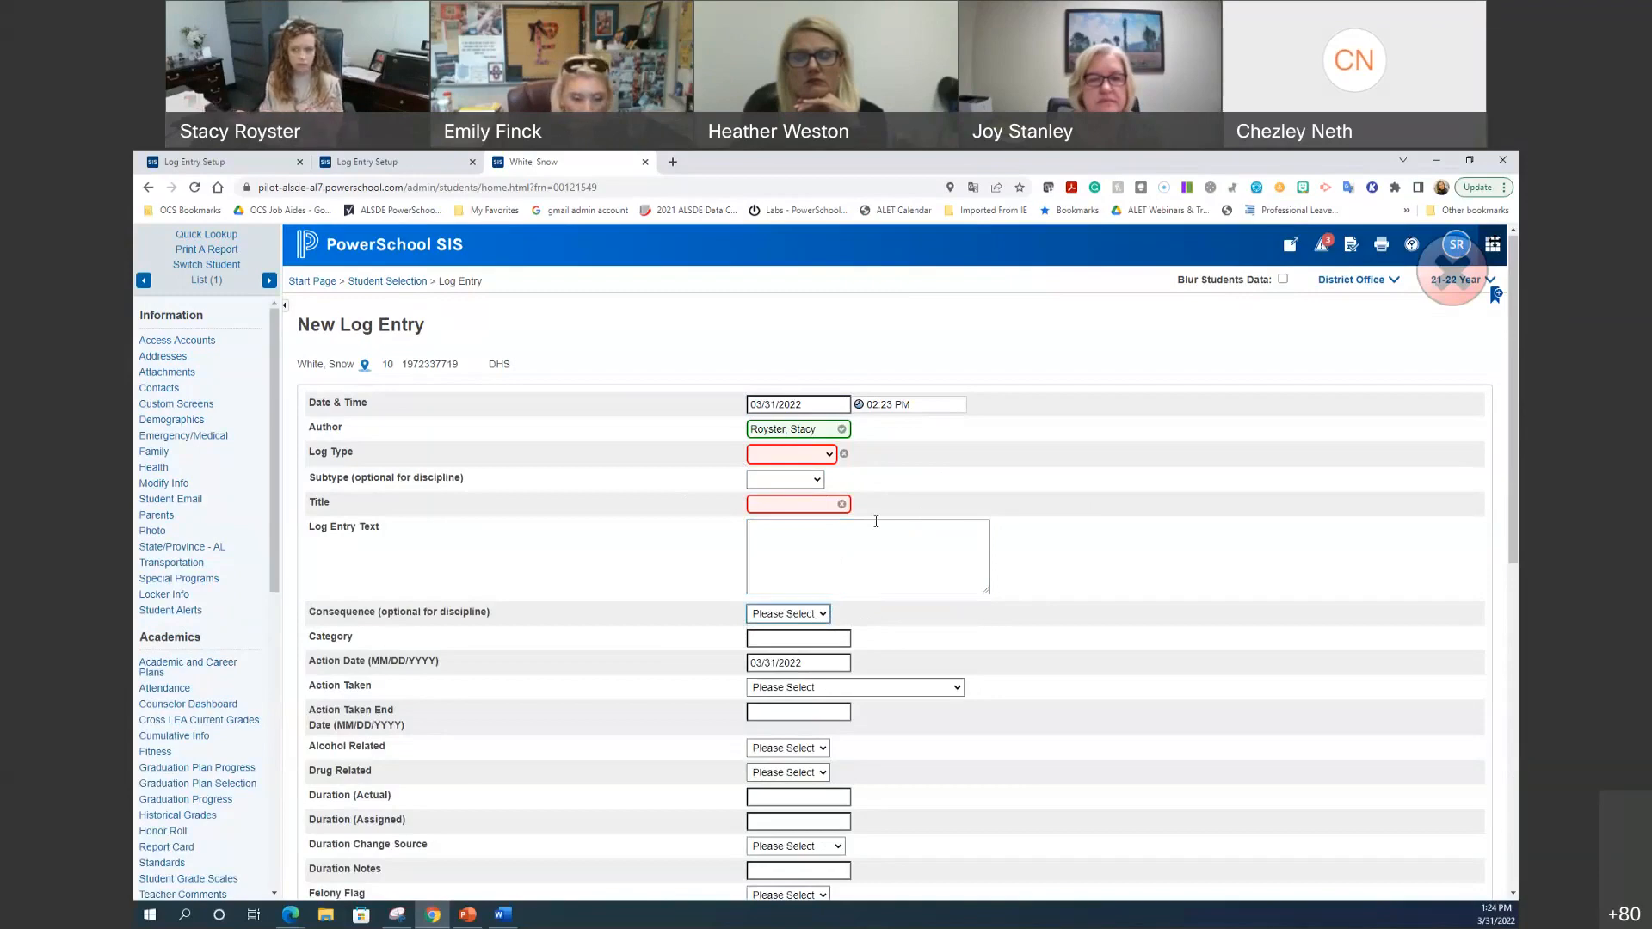
pyautogui.click(347, 159)
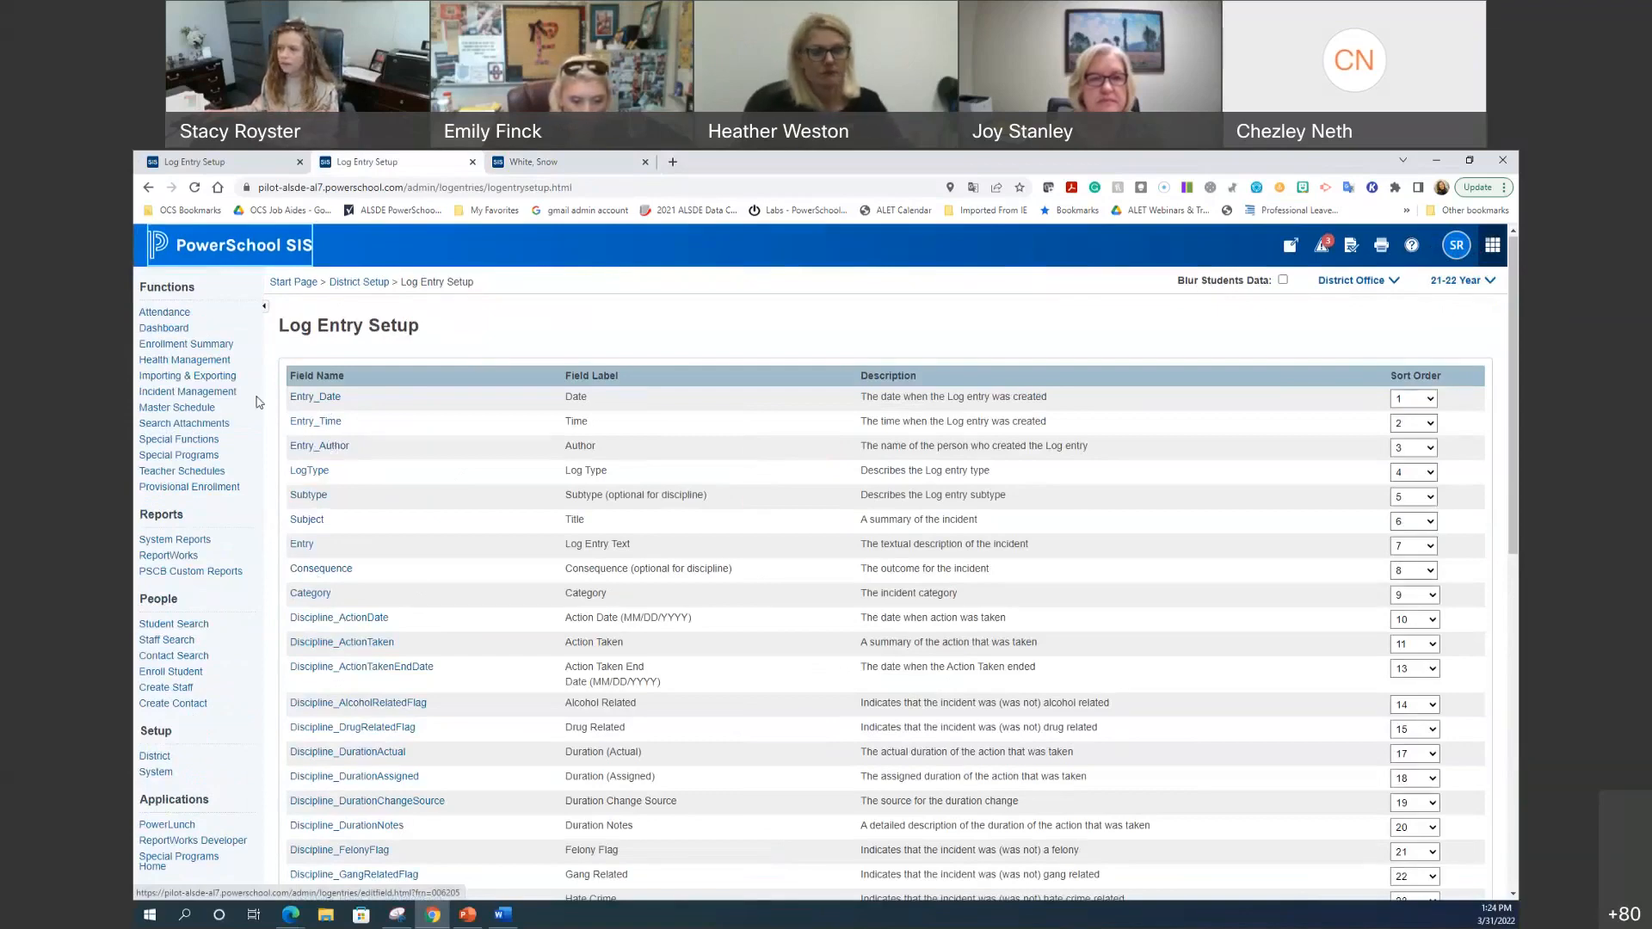
pyautogui.click(239, 165)
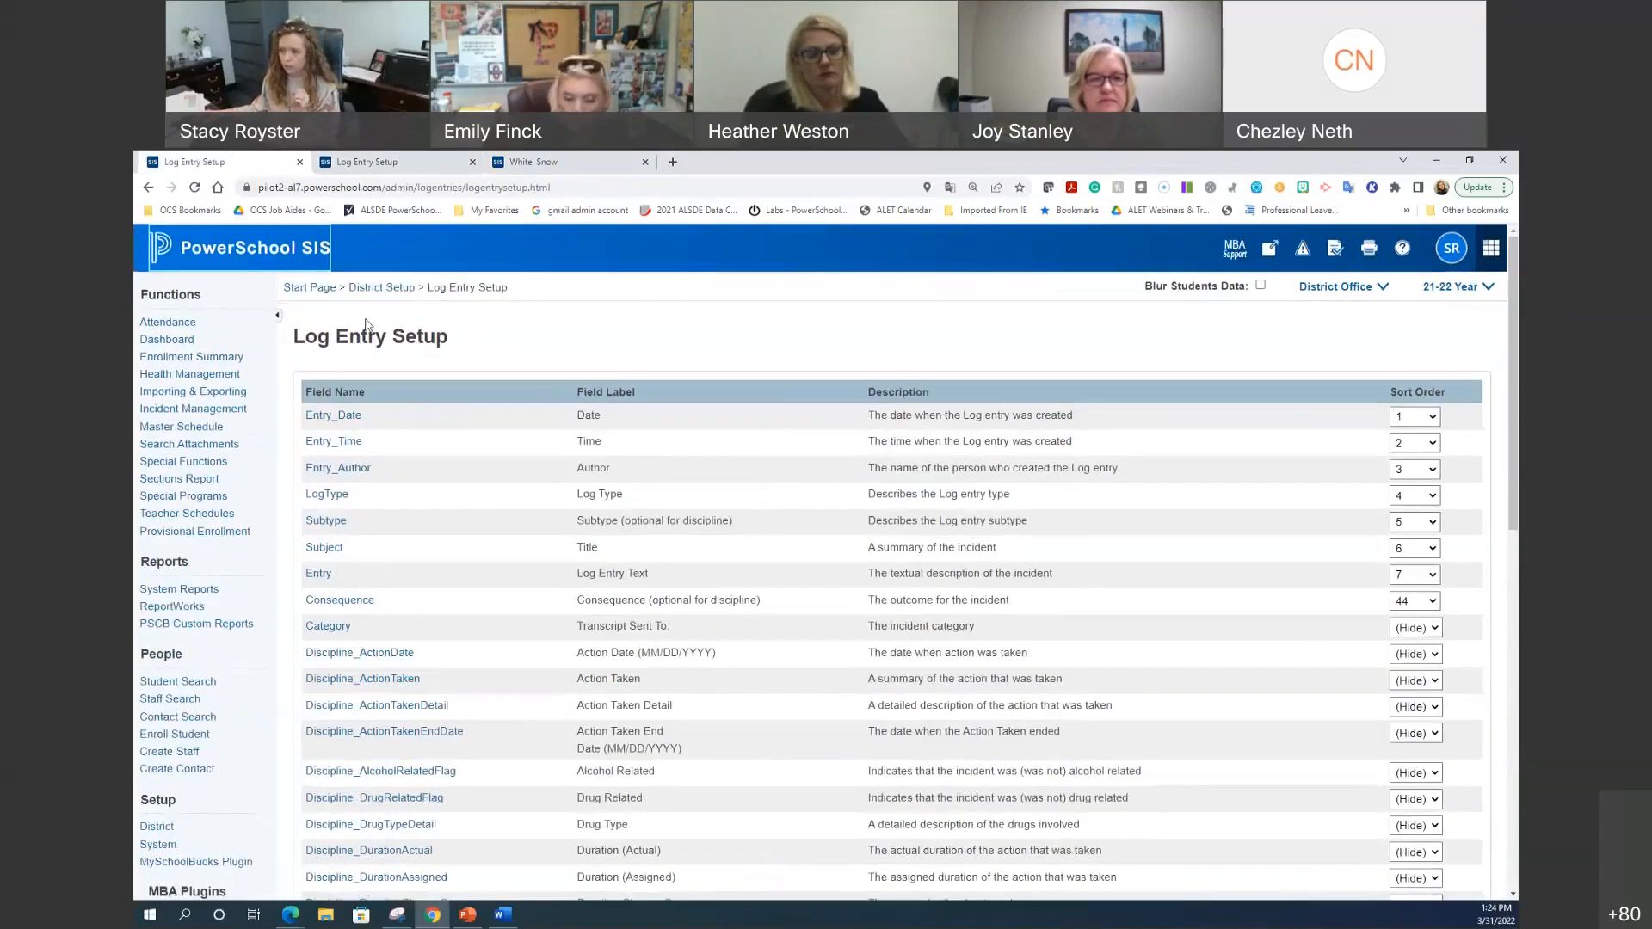
pyautogui.click(371, 596)
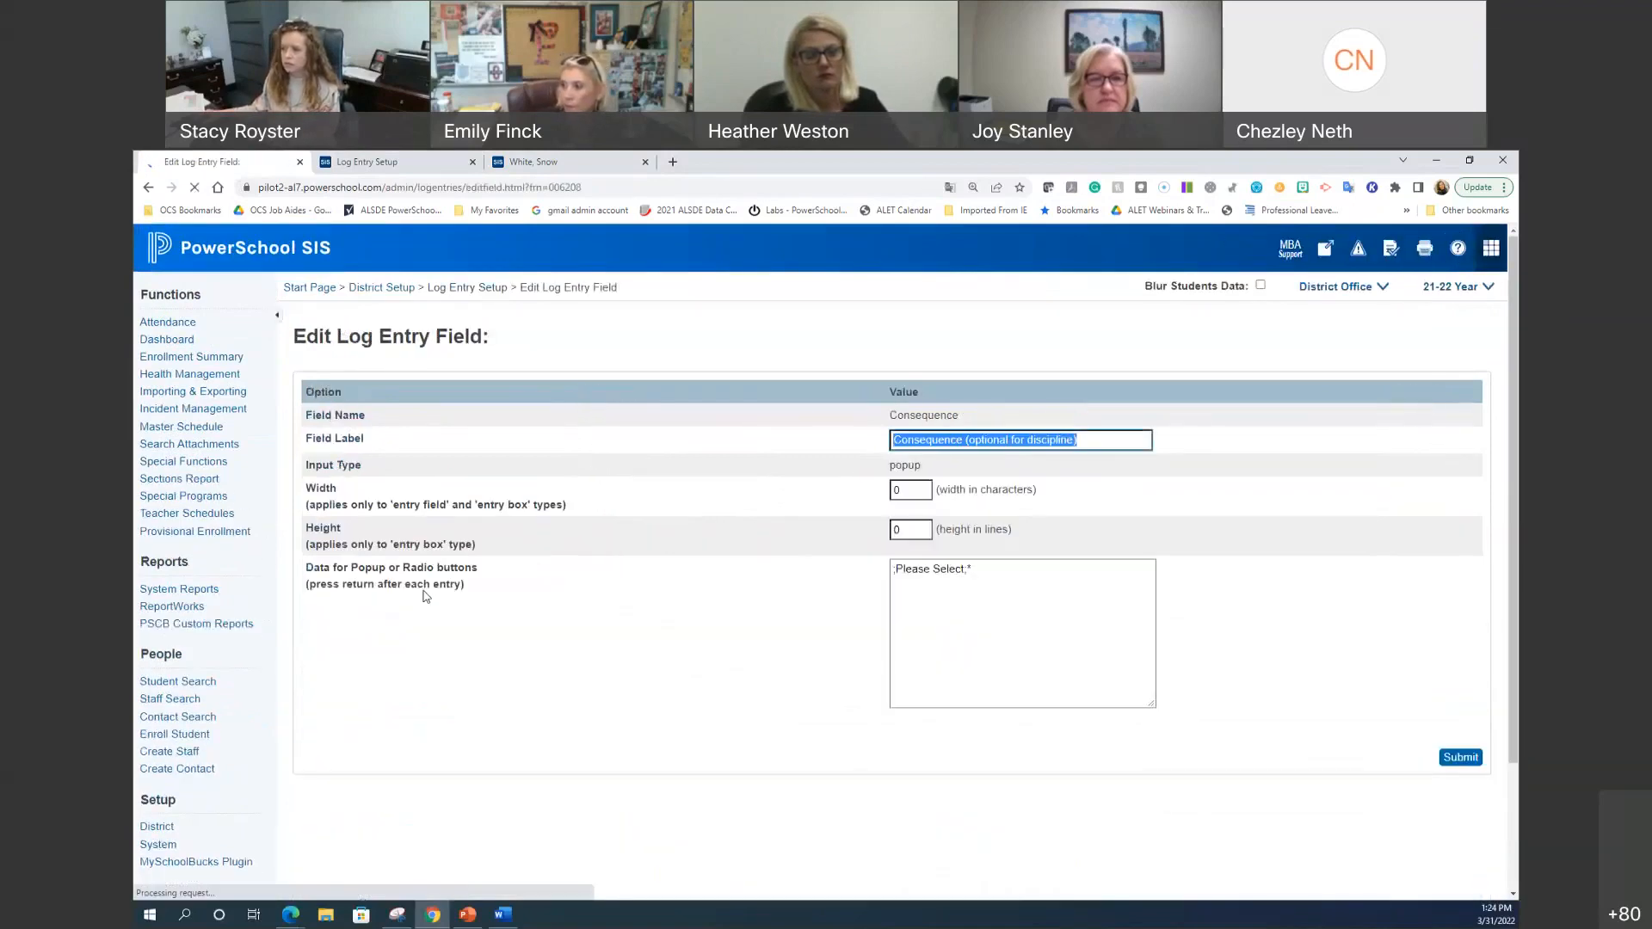
pyautogui.click(495, 288)
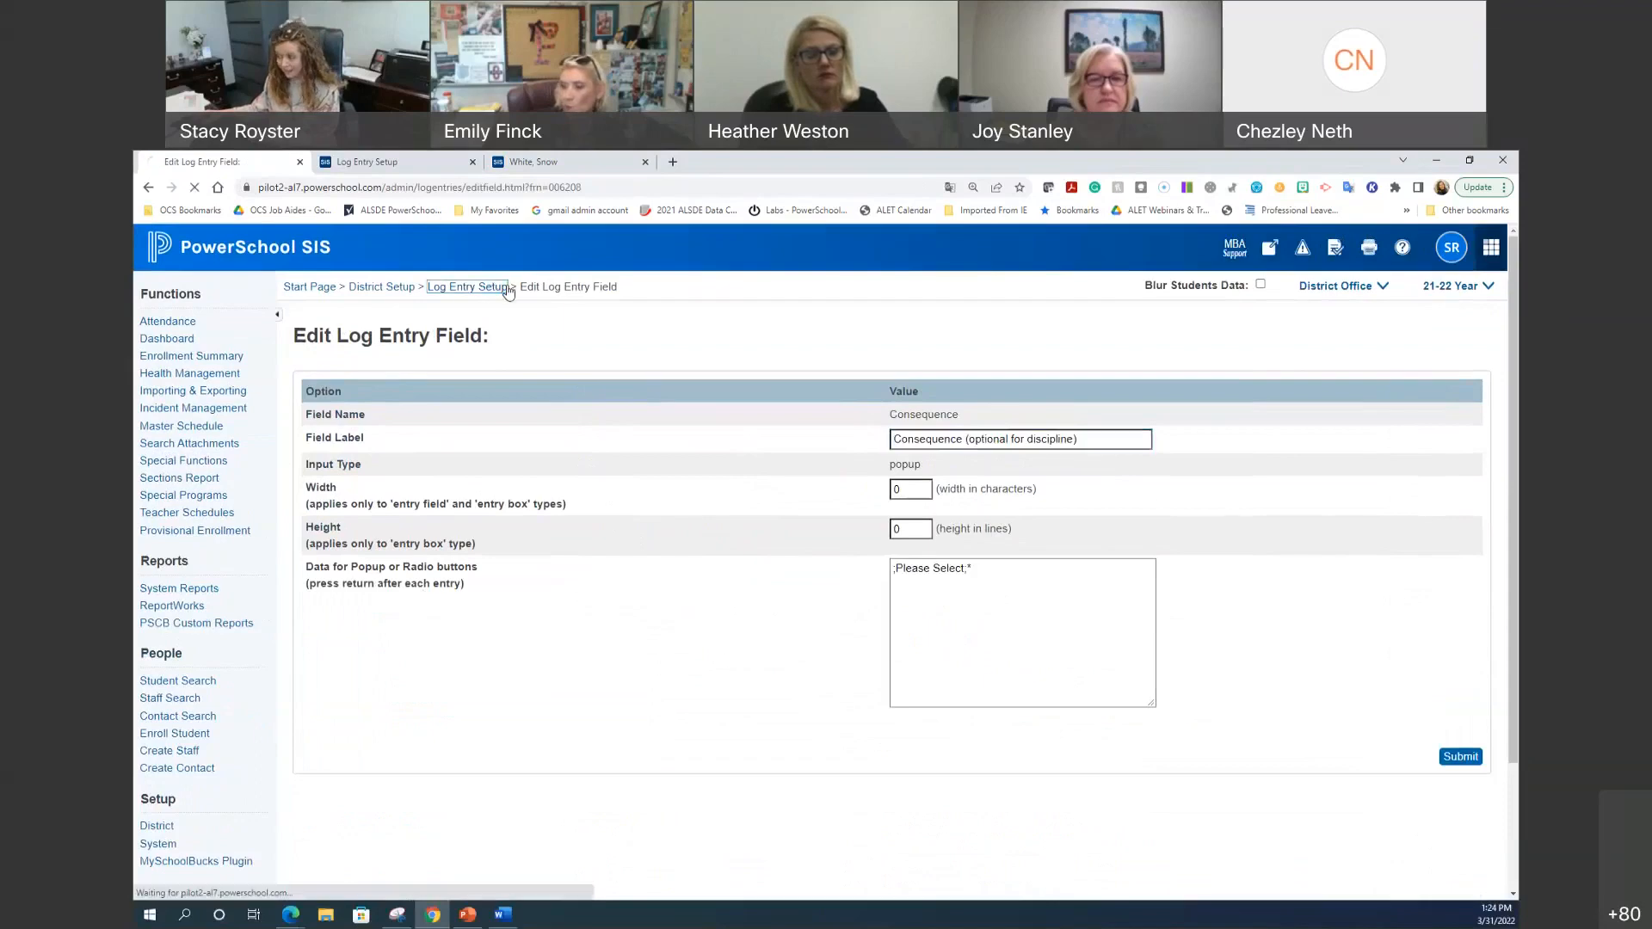
pyautogui.click(1412, 600)
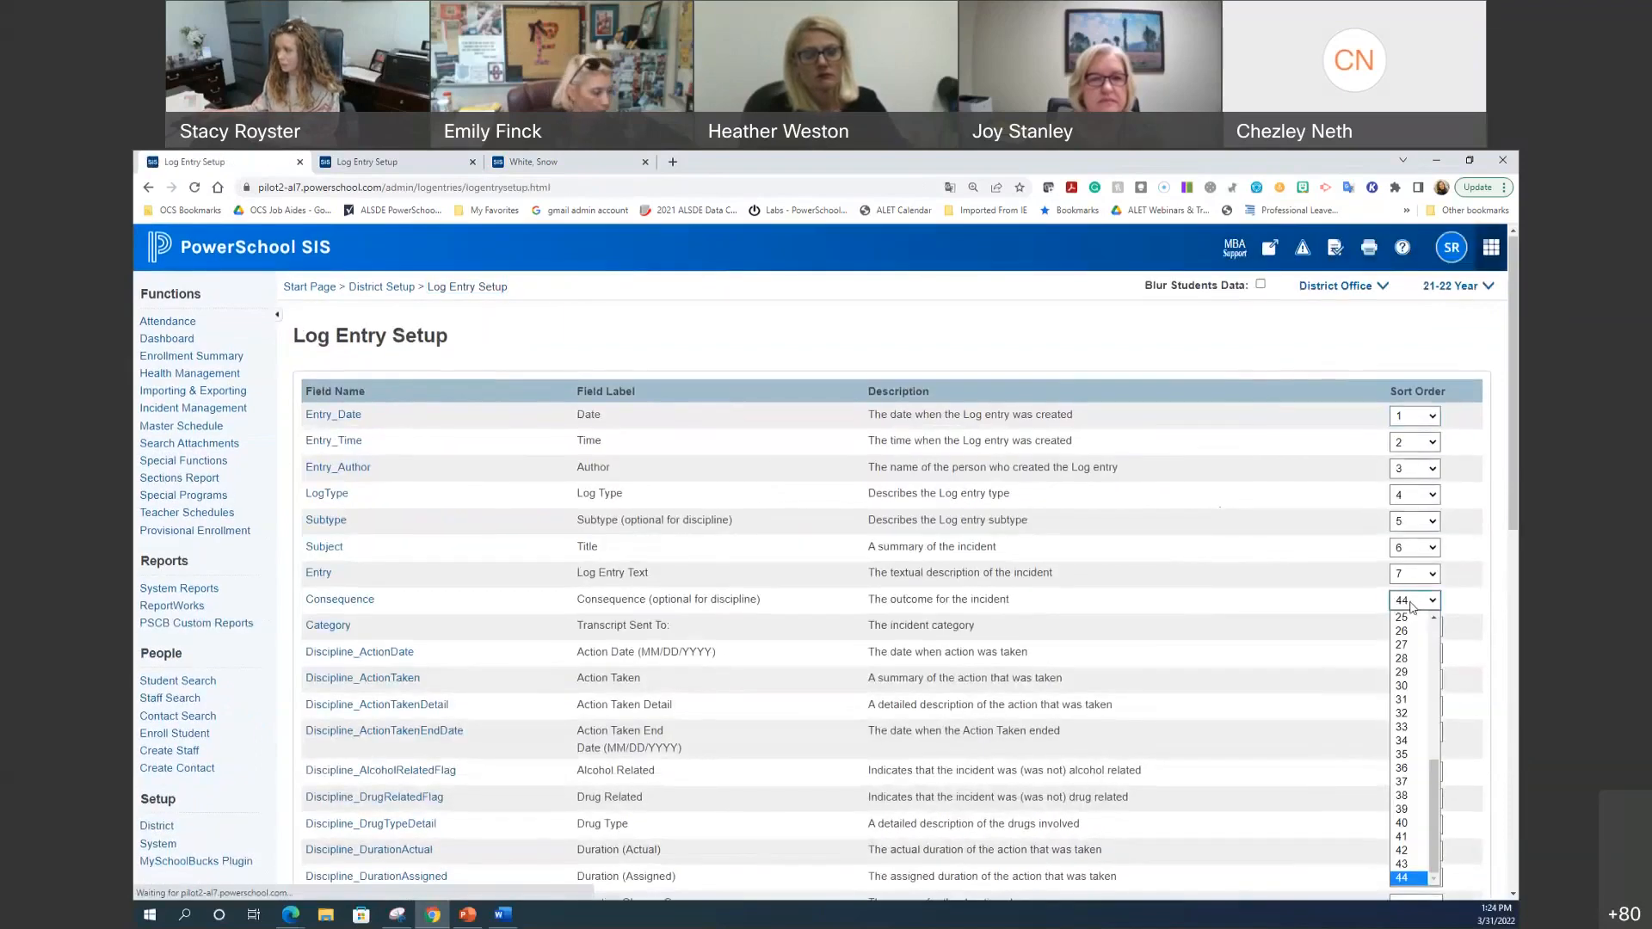
pyautogui.scroll(5, 1402, 792)
pyautogui.scroll(-5, 1403, 792)
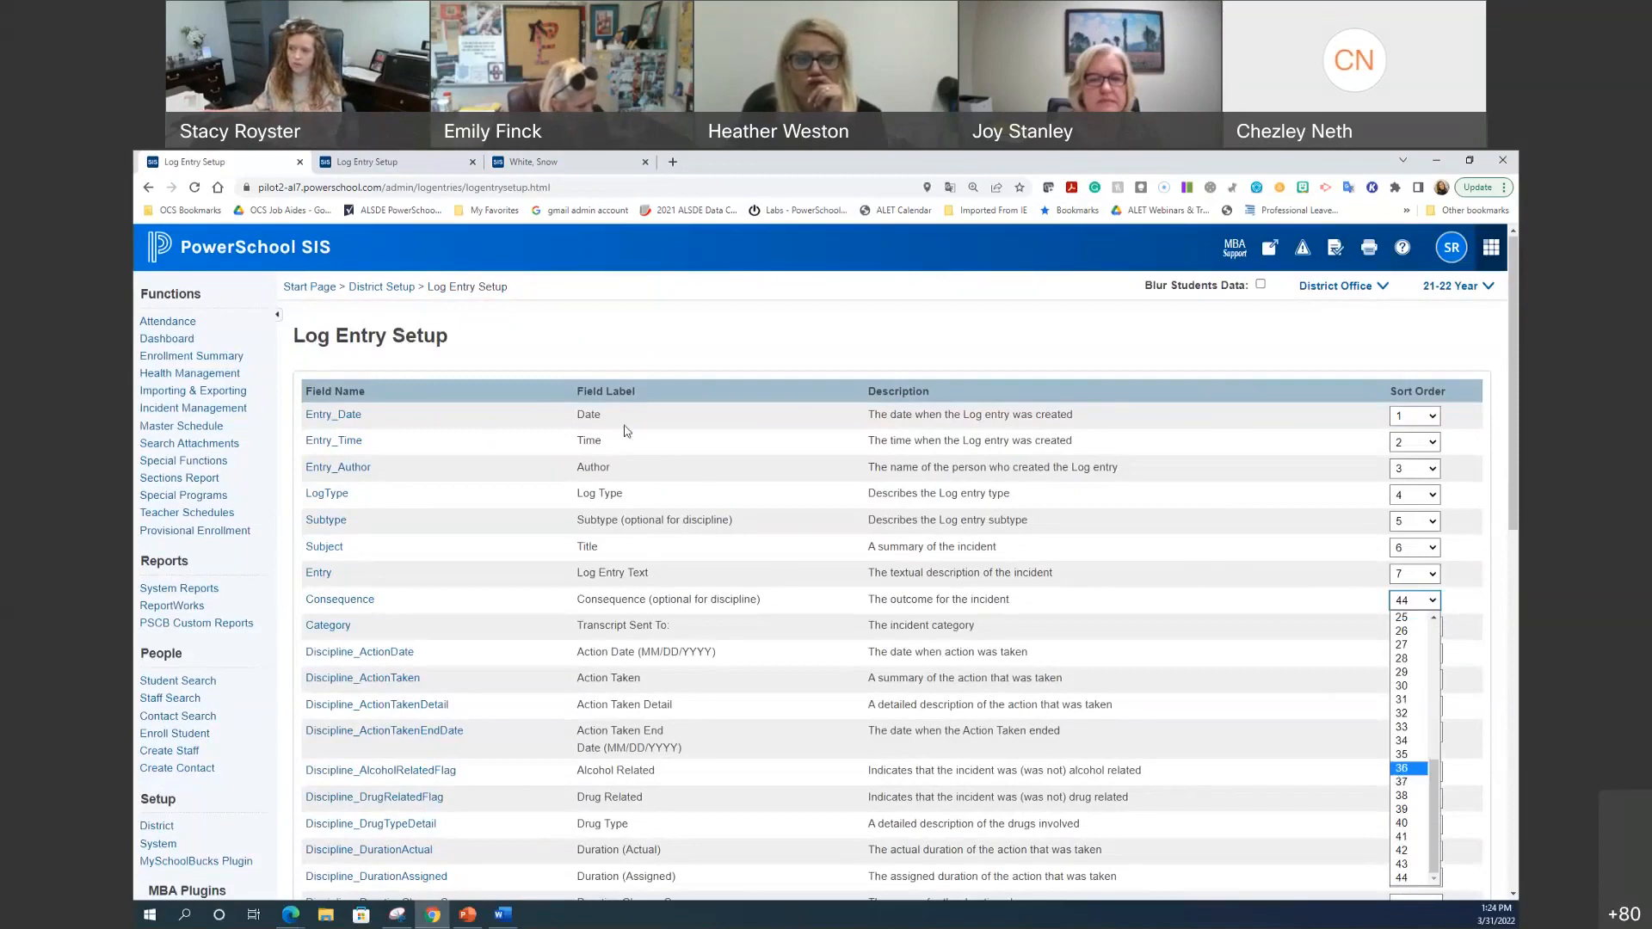
pyautogui.click(395, 165)
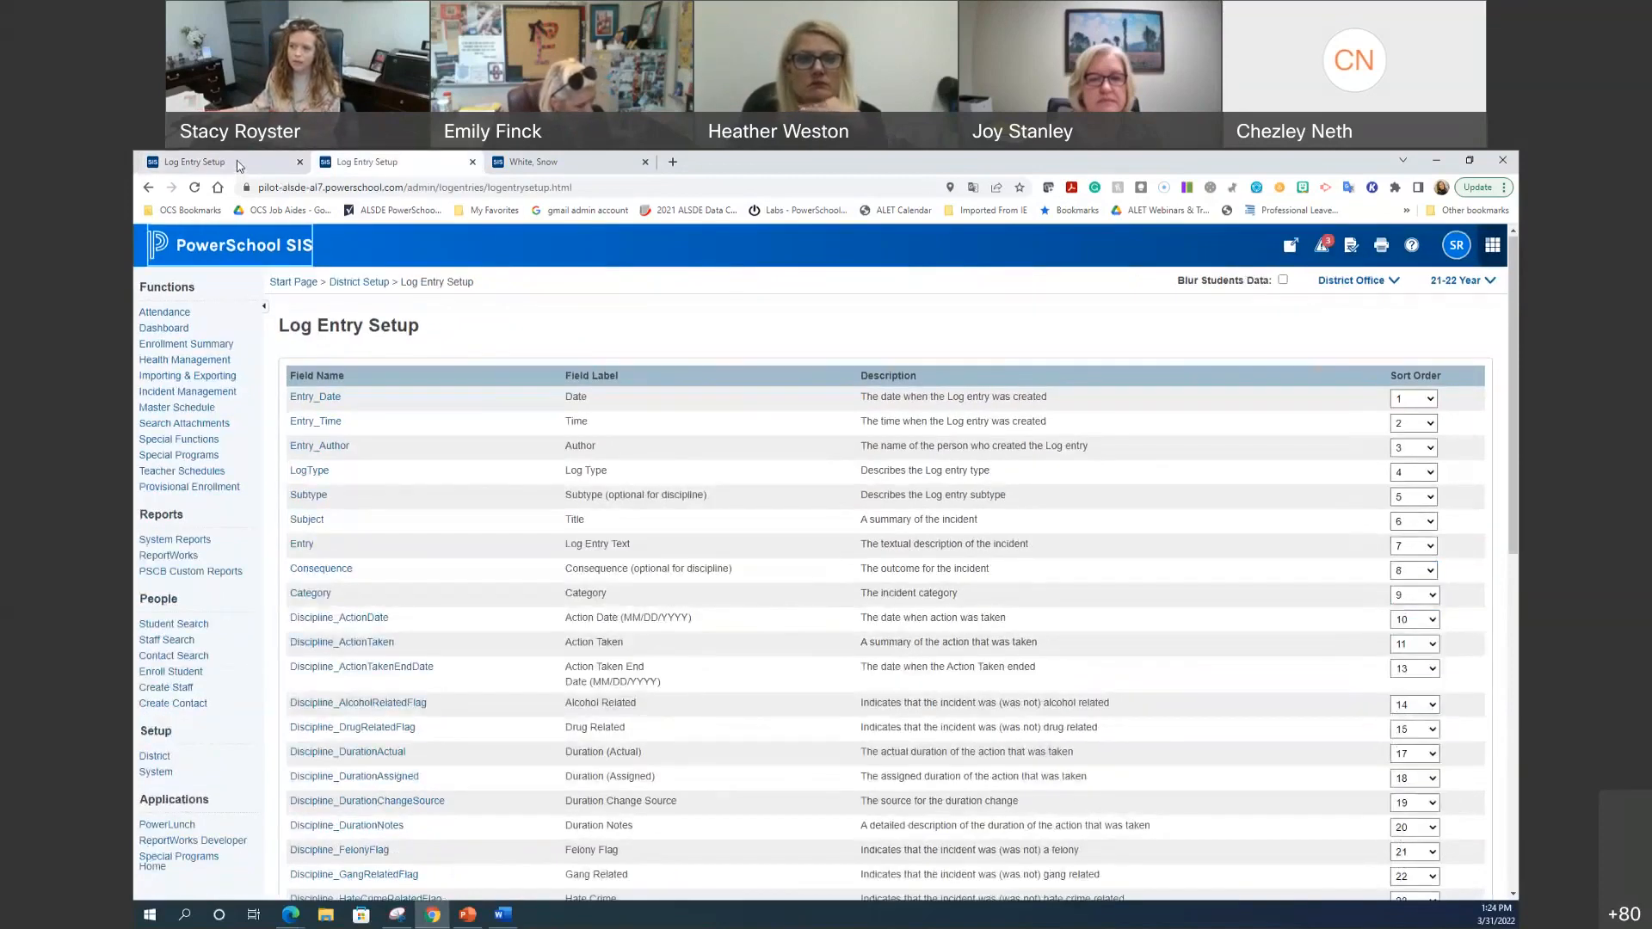
pyautogui.click(250, 163)
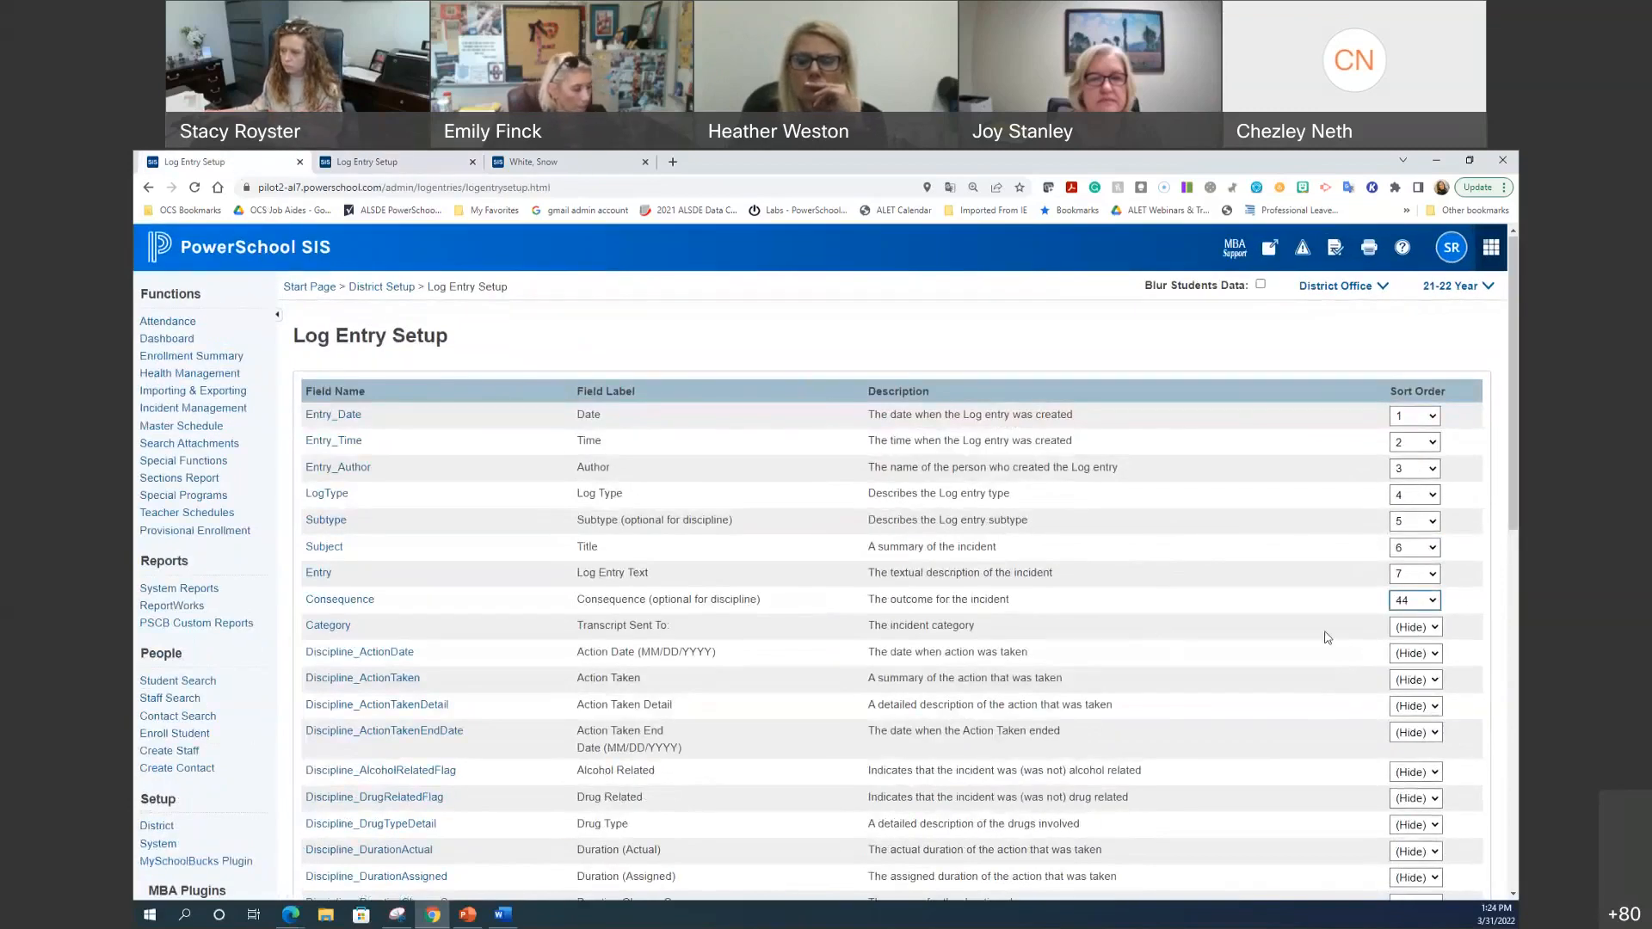
pyautogui.click(1400, 629)
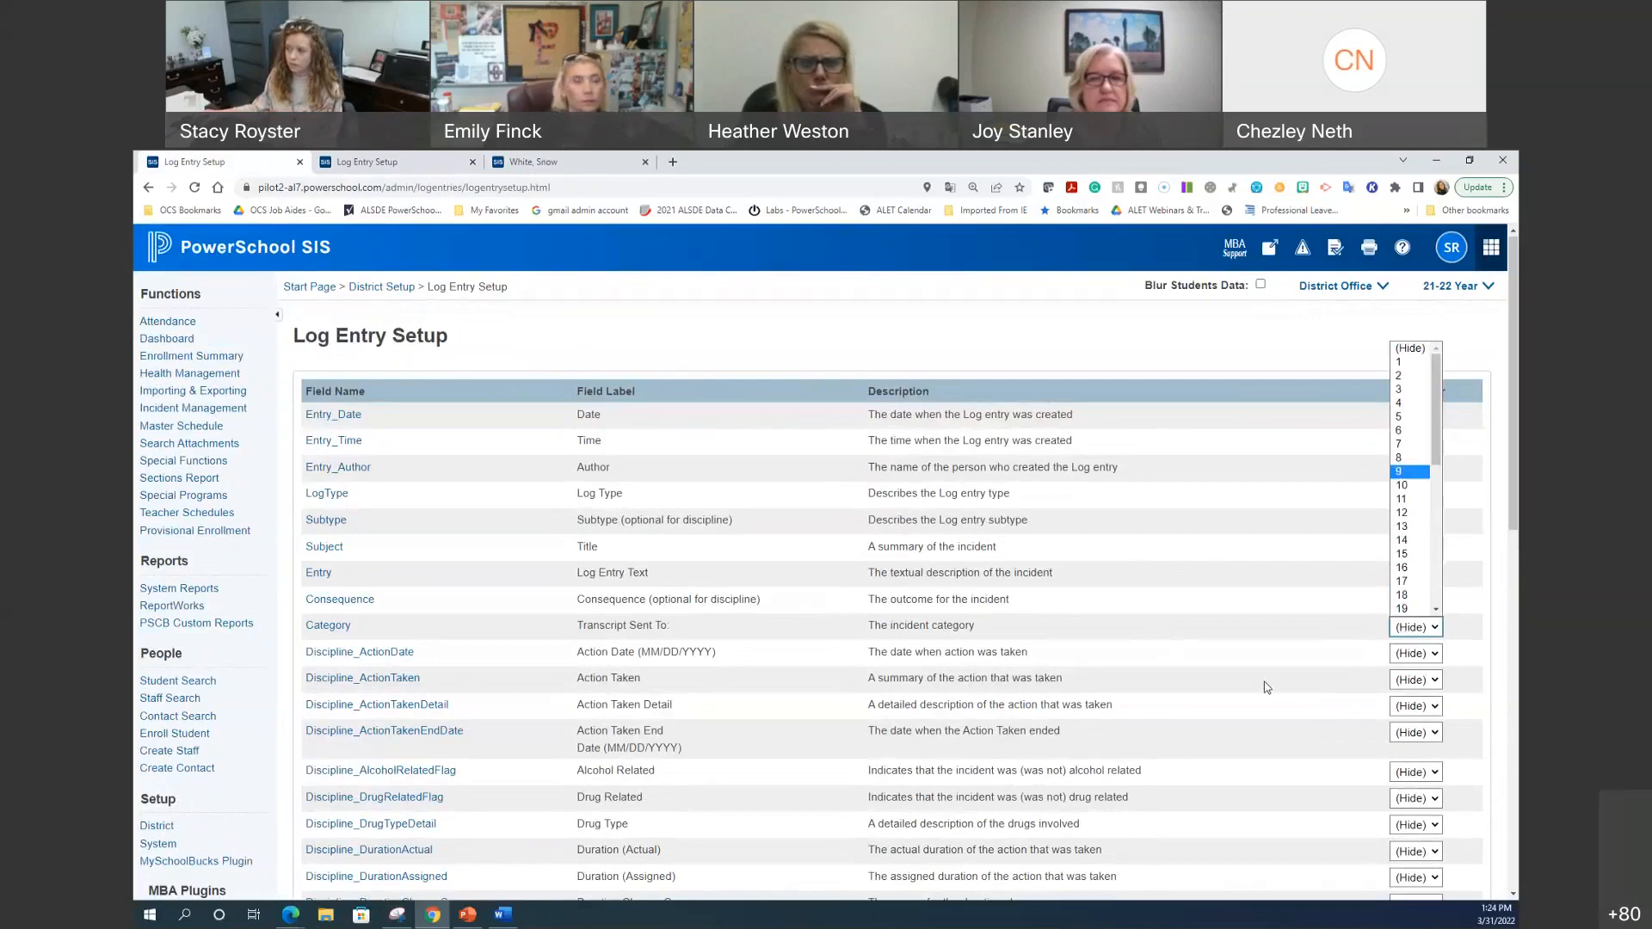
pyautogui.click(1424, 670)
pyautogui.scroll(-3, 1422, 677)
pyautogui.scroll(-7, 1422, 677)
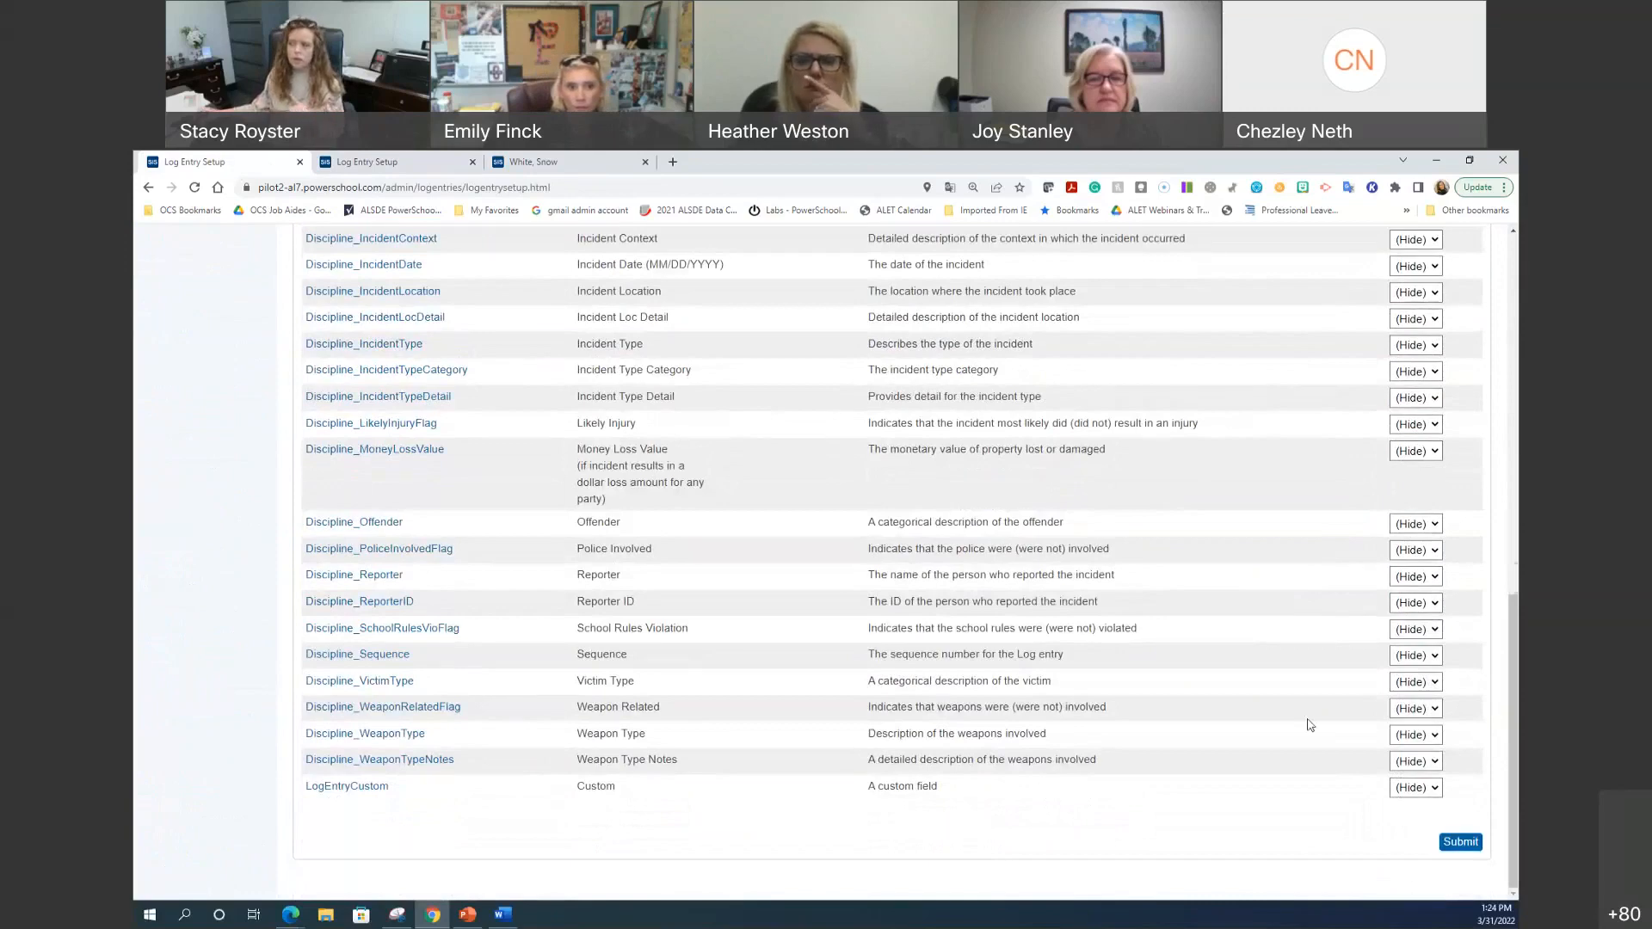
pyautogui.scroll(10, 1287, 692)
pyautogui.rightClick(330, 250)
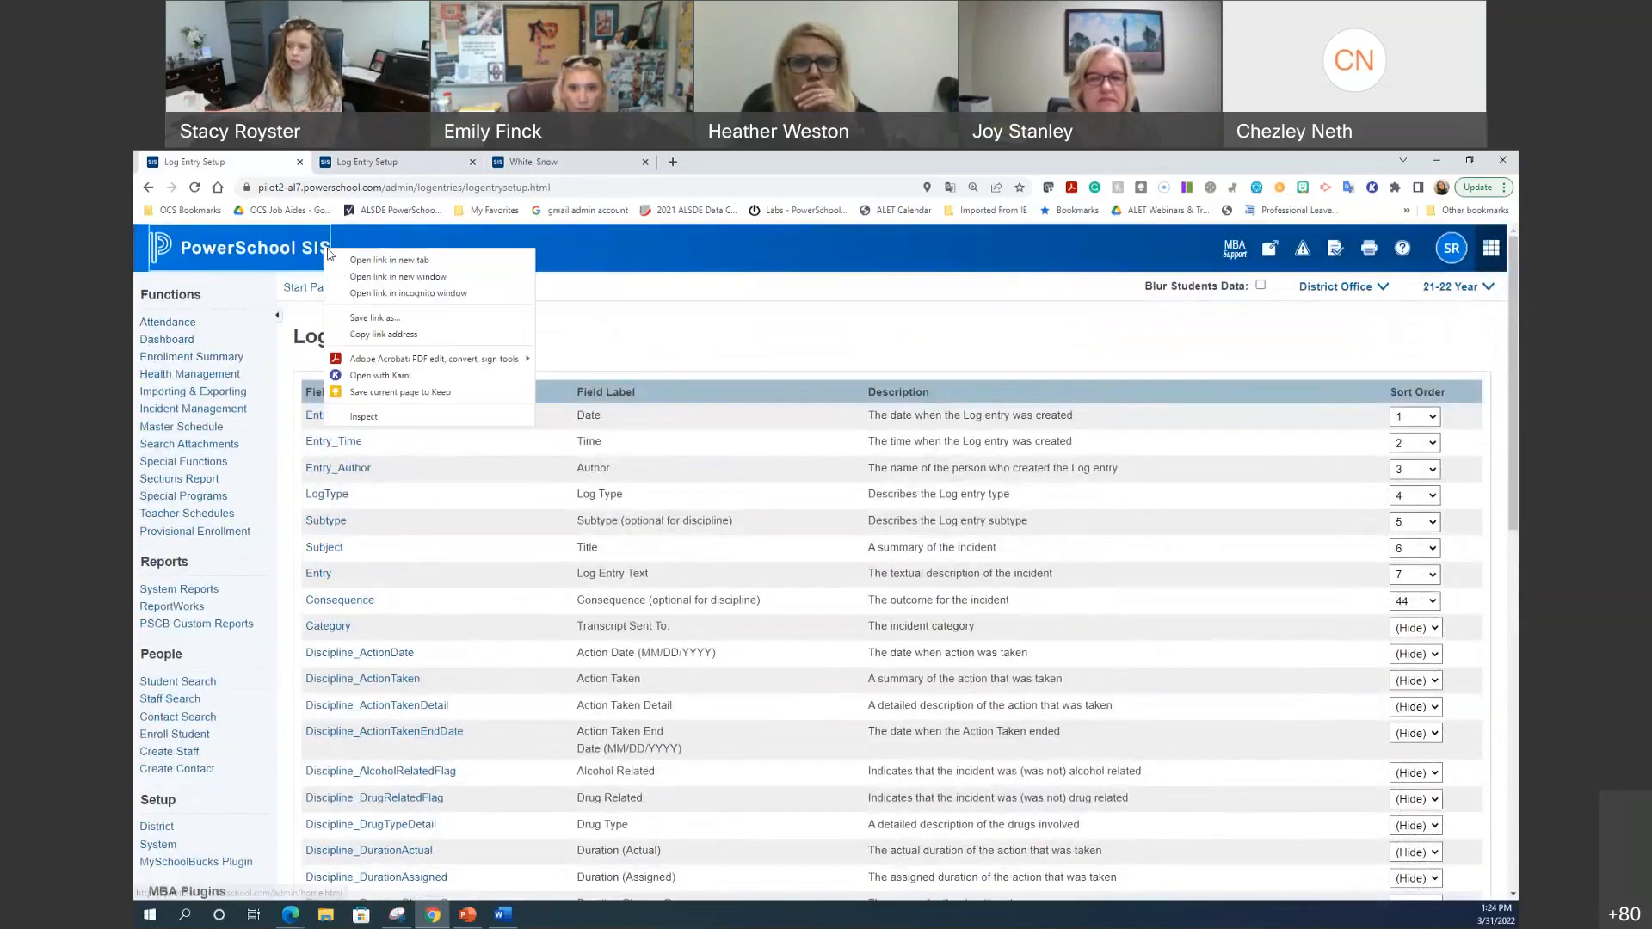
# Step: In a new Start Page tab, search for the student and open their record
pyautogui.click(370, 261)
pyautogui.click(387, 161)
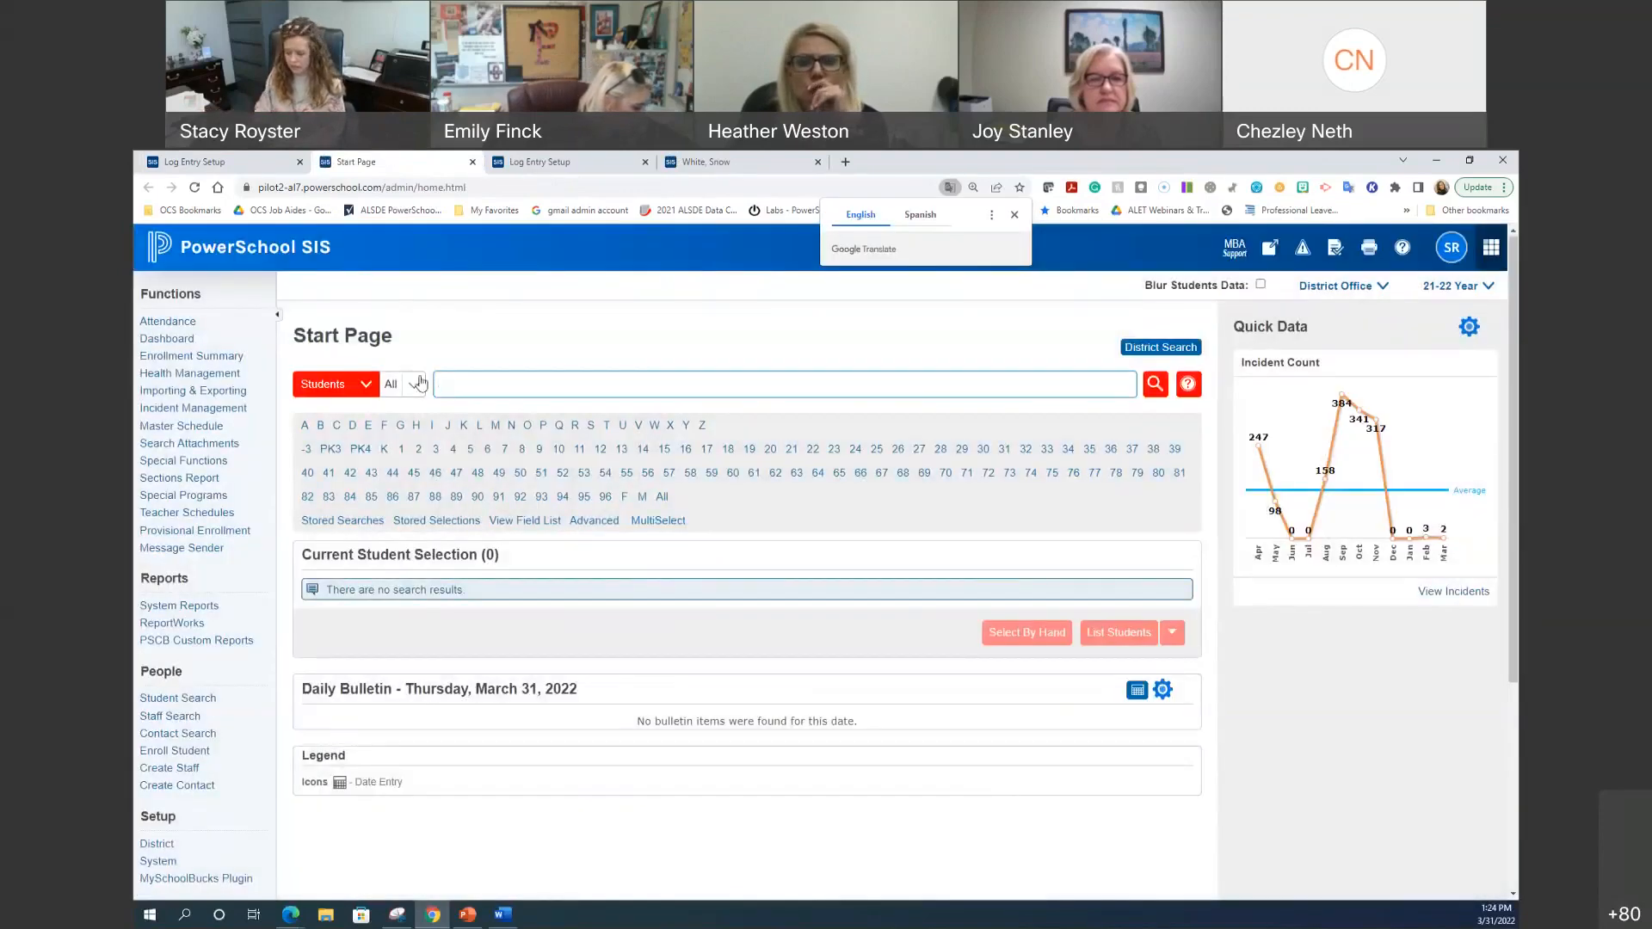
pyautogui.write('mouse')
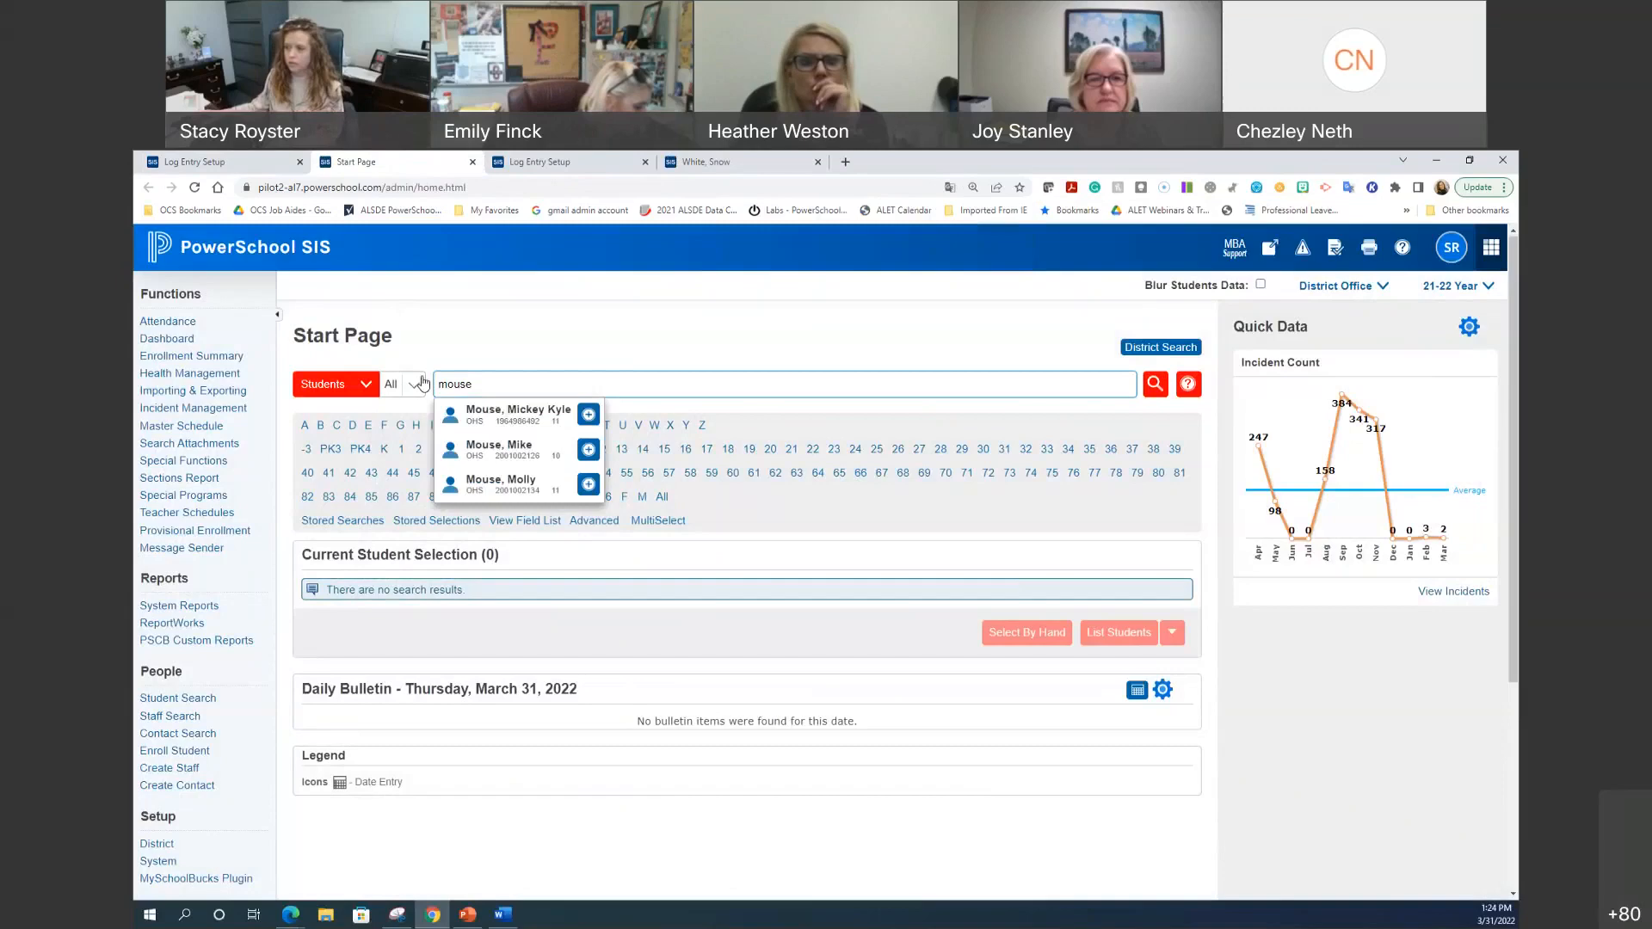
pyautogui.click(510, 420)
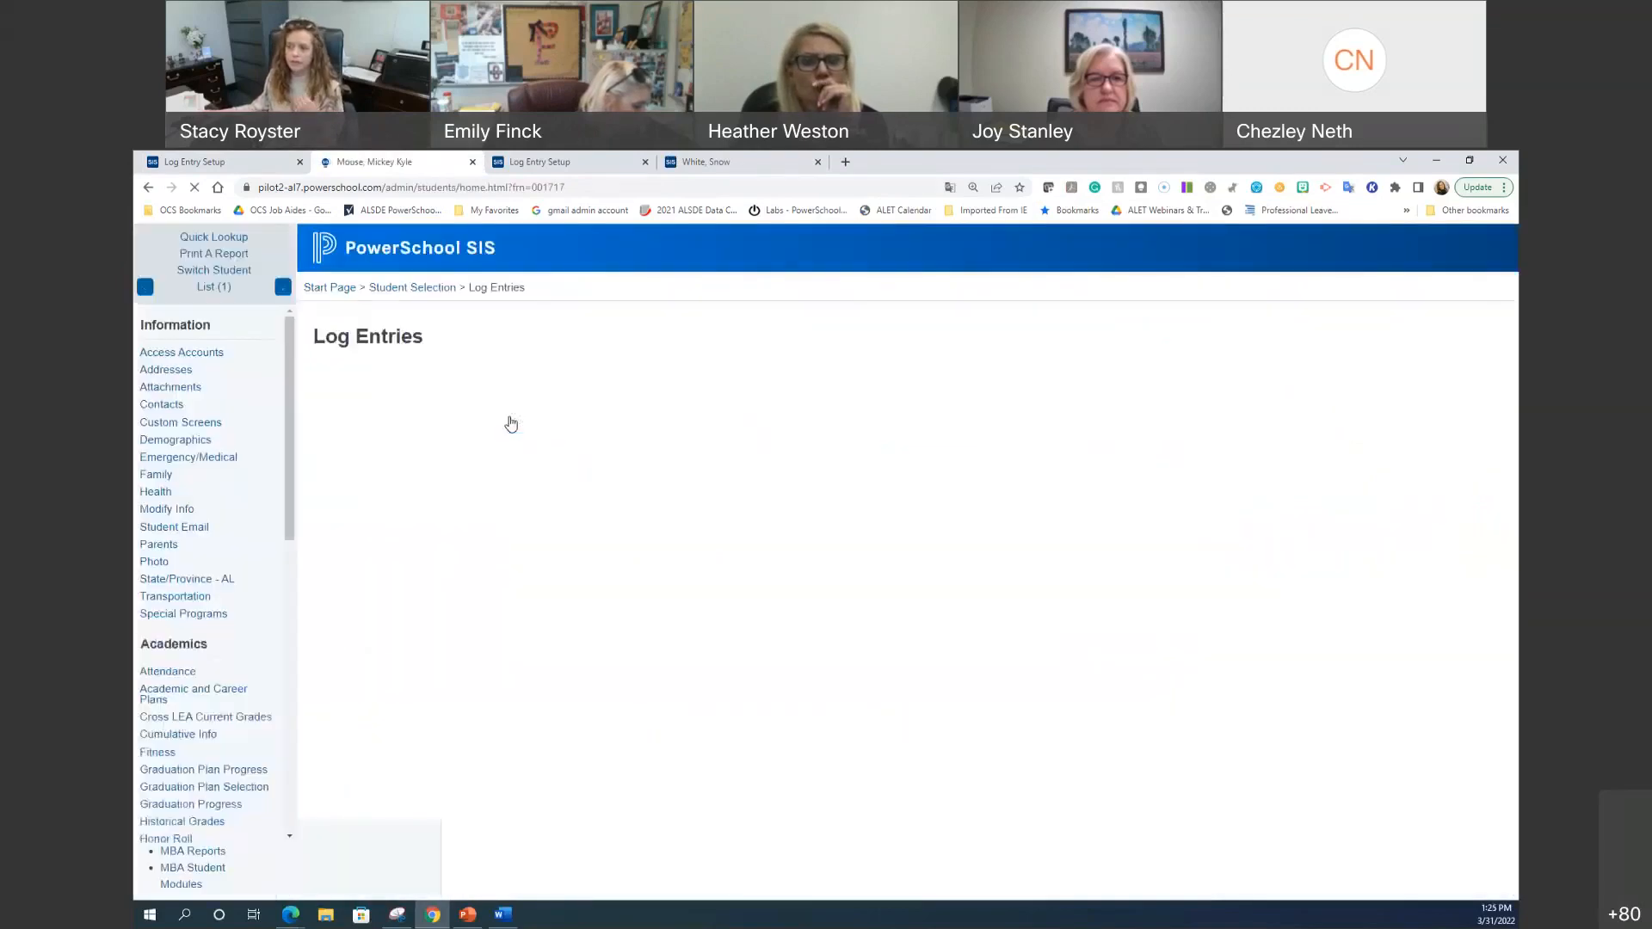
# Step: Create a Counselor log entry with mental health referral subtype, title 'dghsiufg' and sample text
pyautogui.click(909, 446)
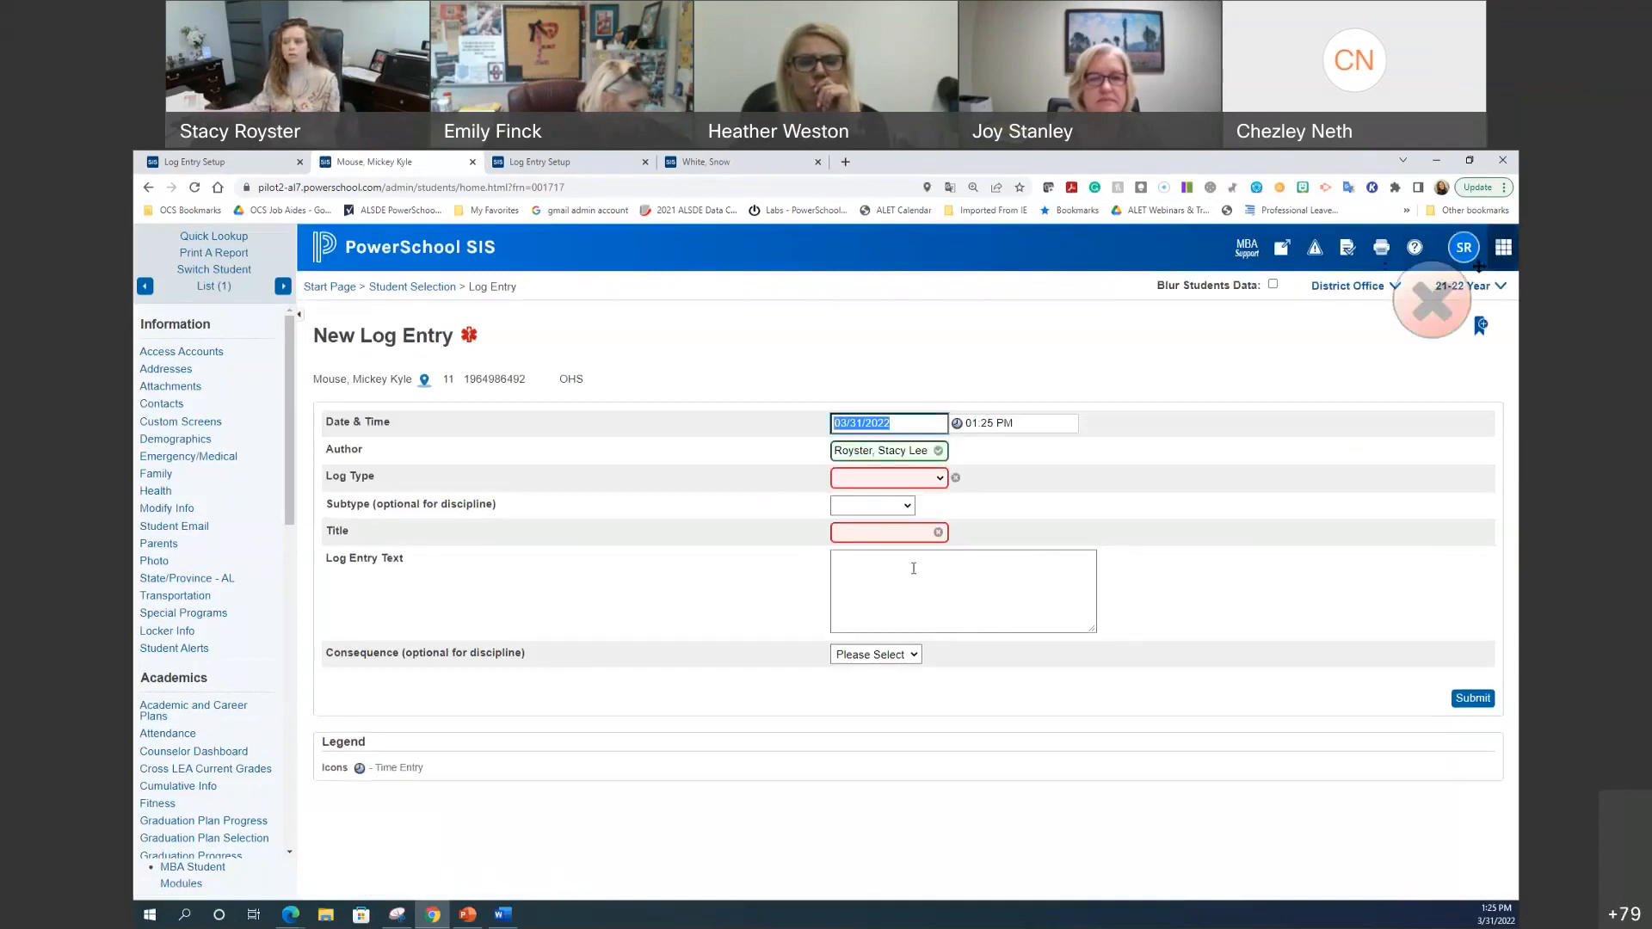
pyautogui.click(914, 478)
pyautogui.click(872, 527)
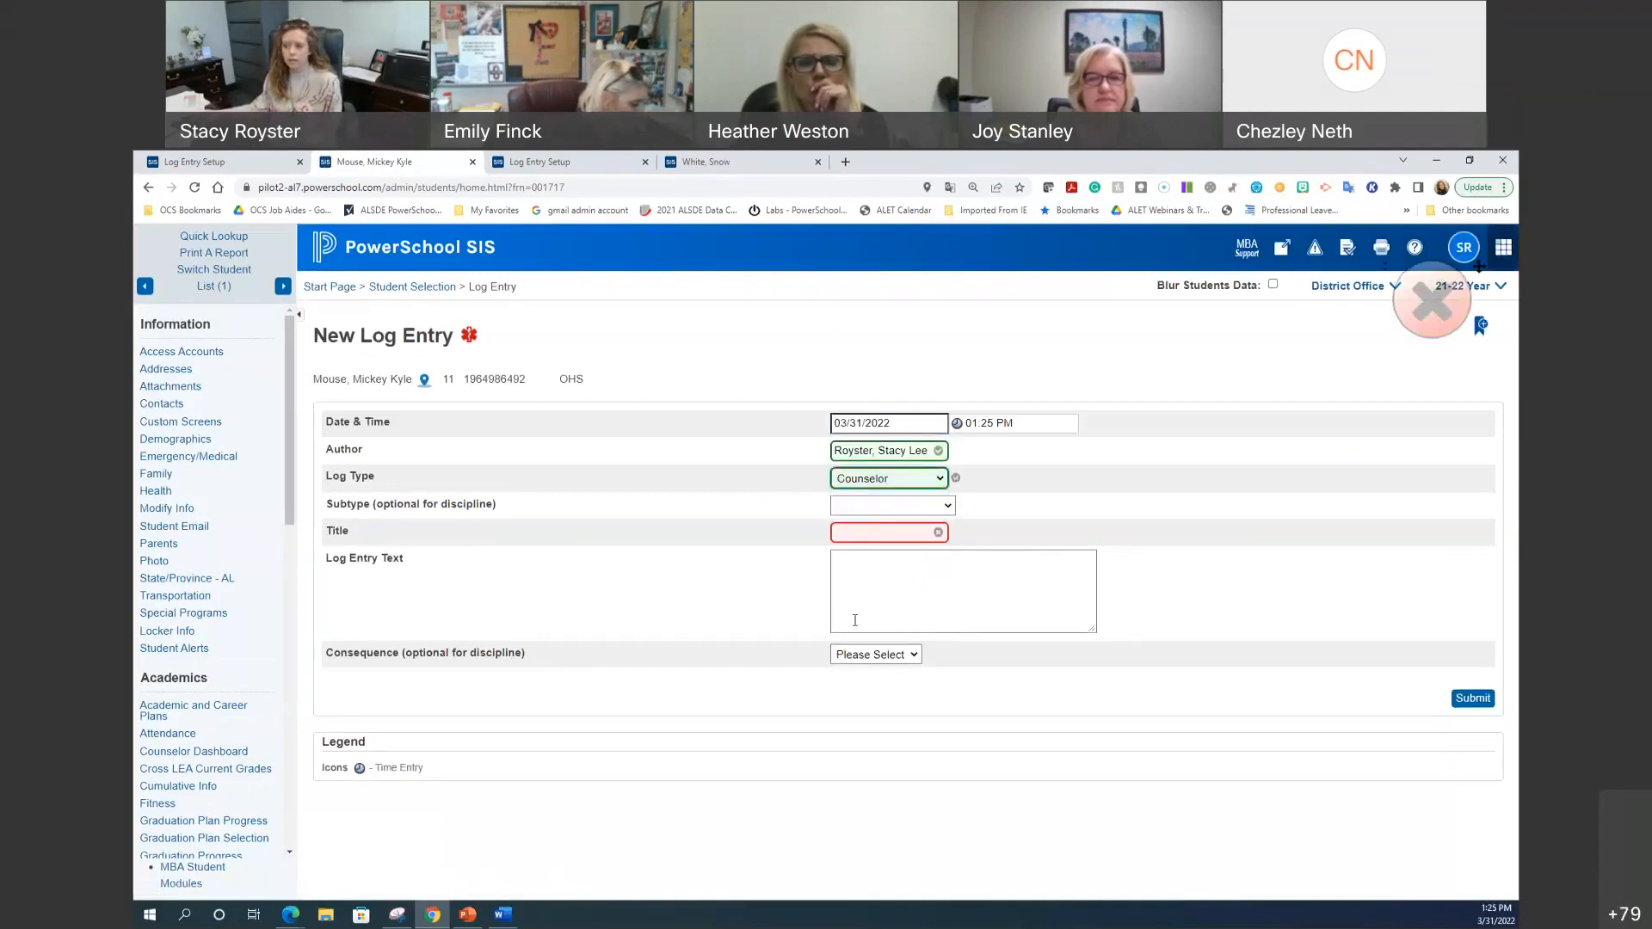
pyautogui.click(886, 506)
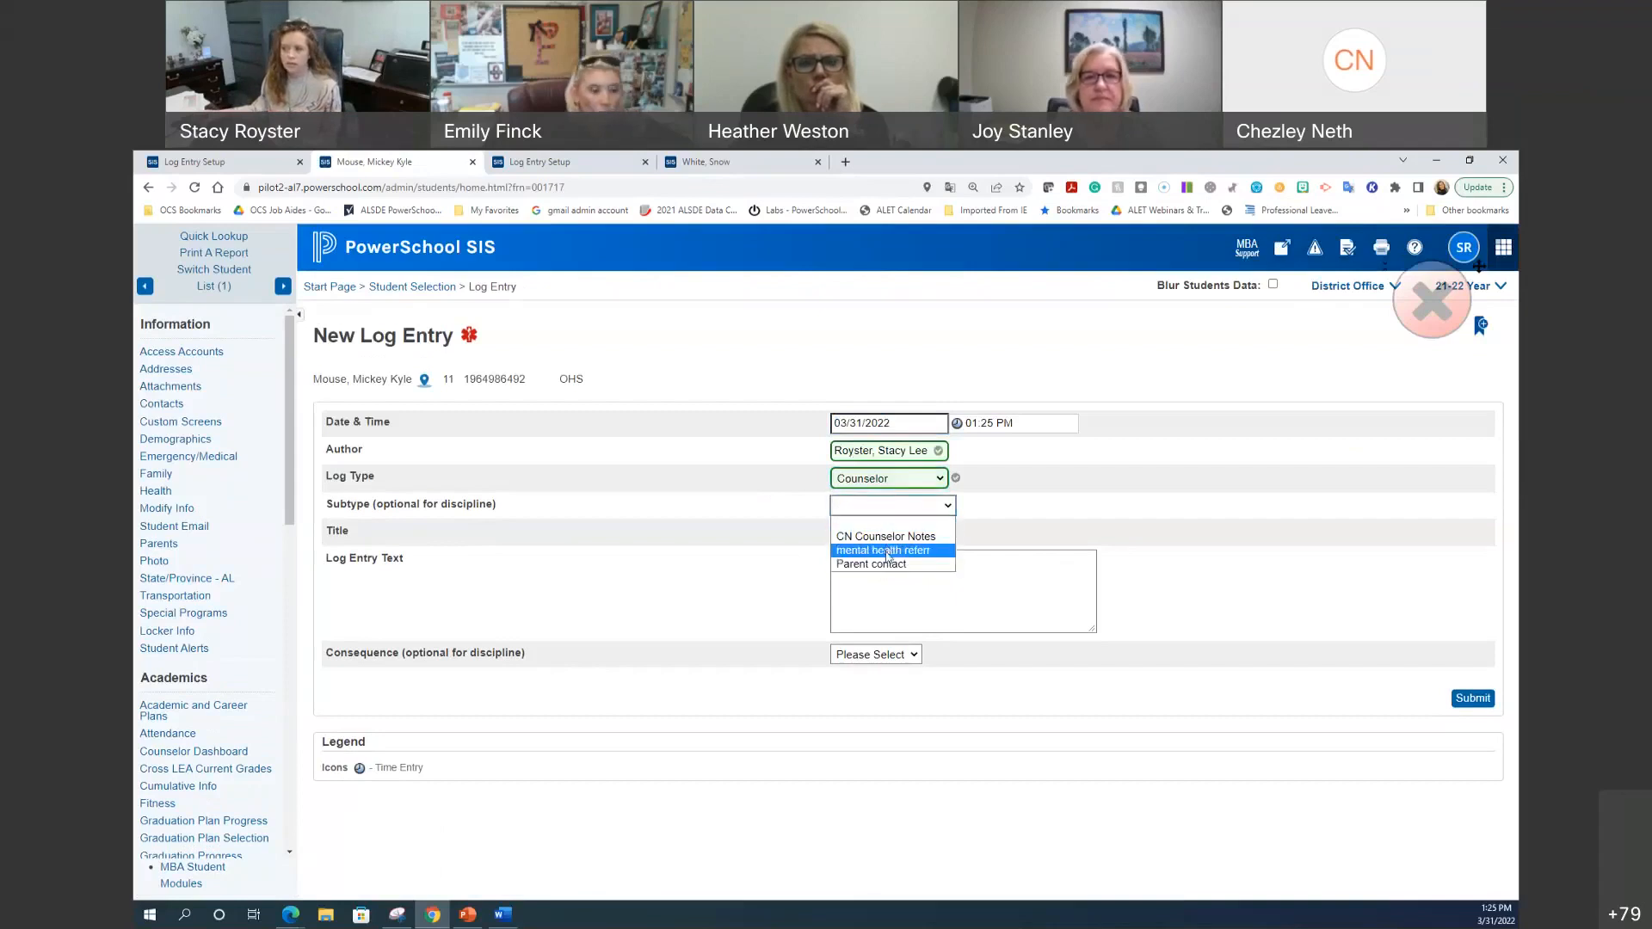
pyautogui.click(883, 551)
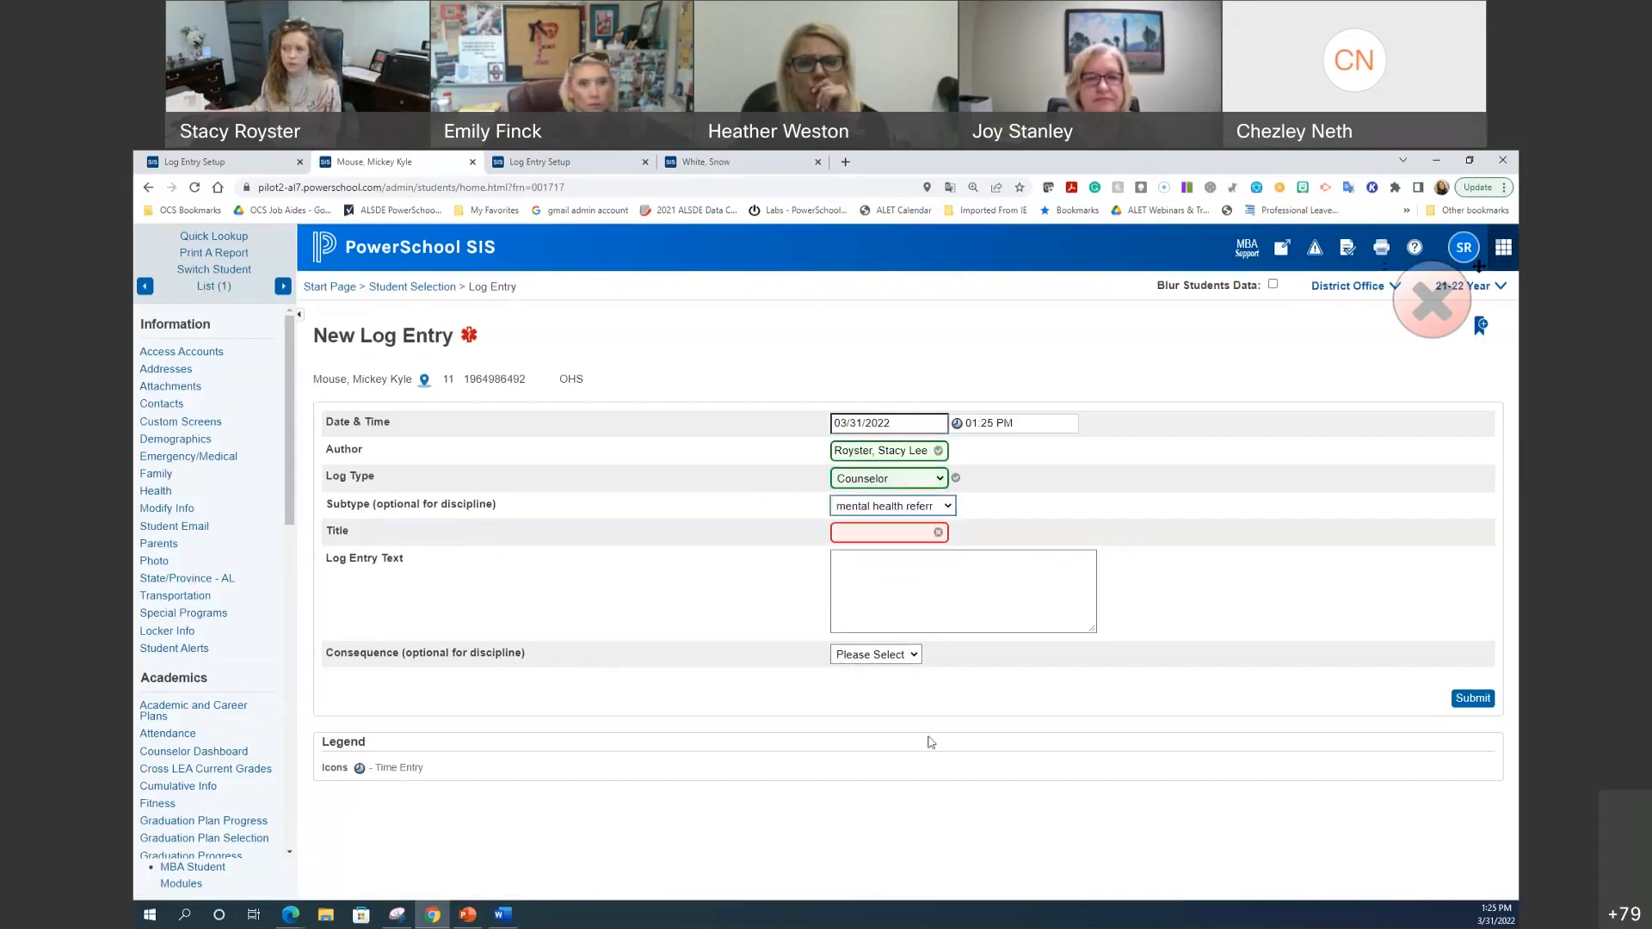
pyautogui.click(887, 533)
pyautogui.write('dghsiufg')
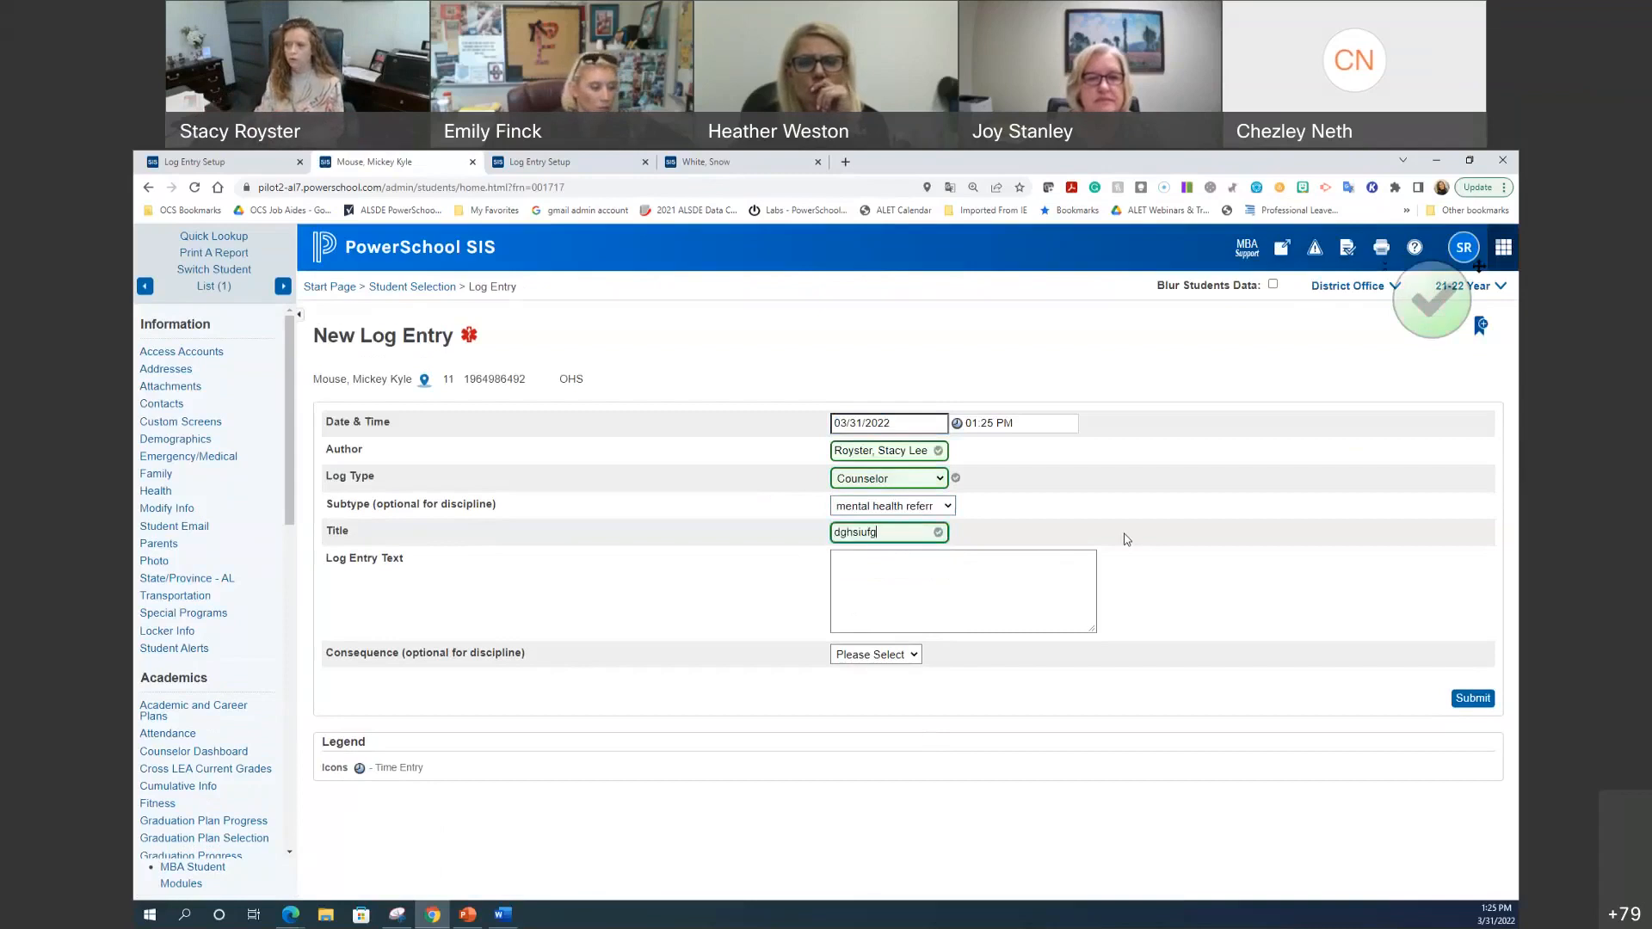
pyautogui.click(961, 592)
pyautogui.write('klfadkjfhdgfh')
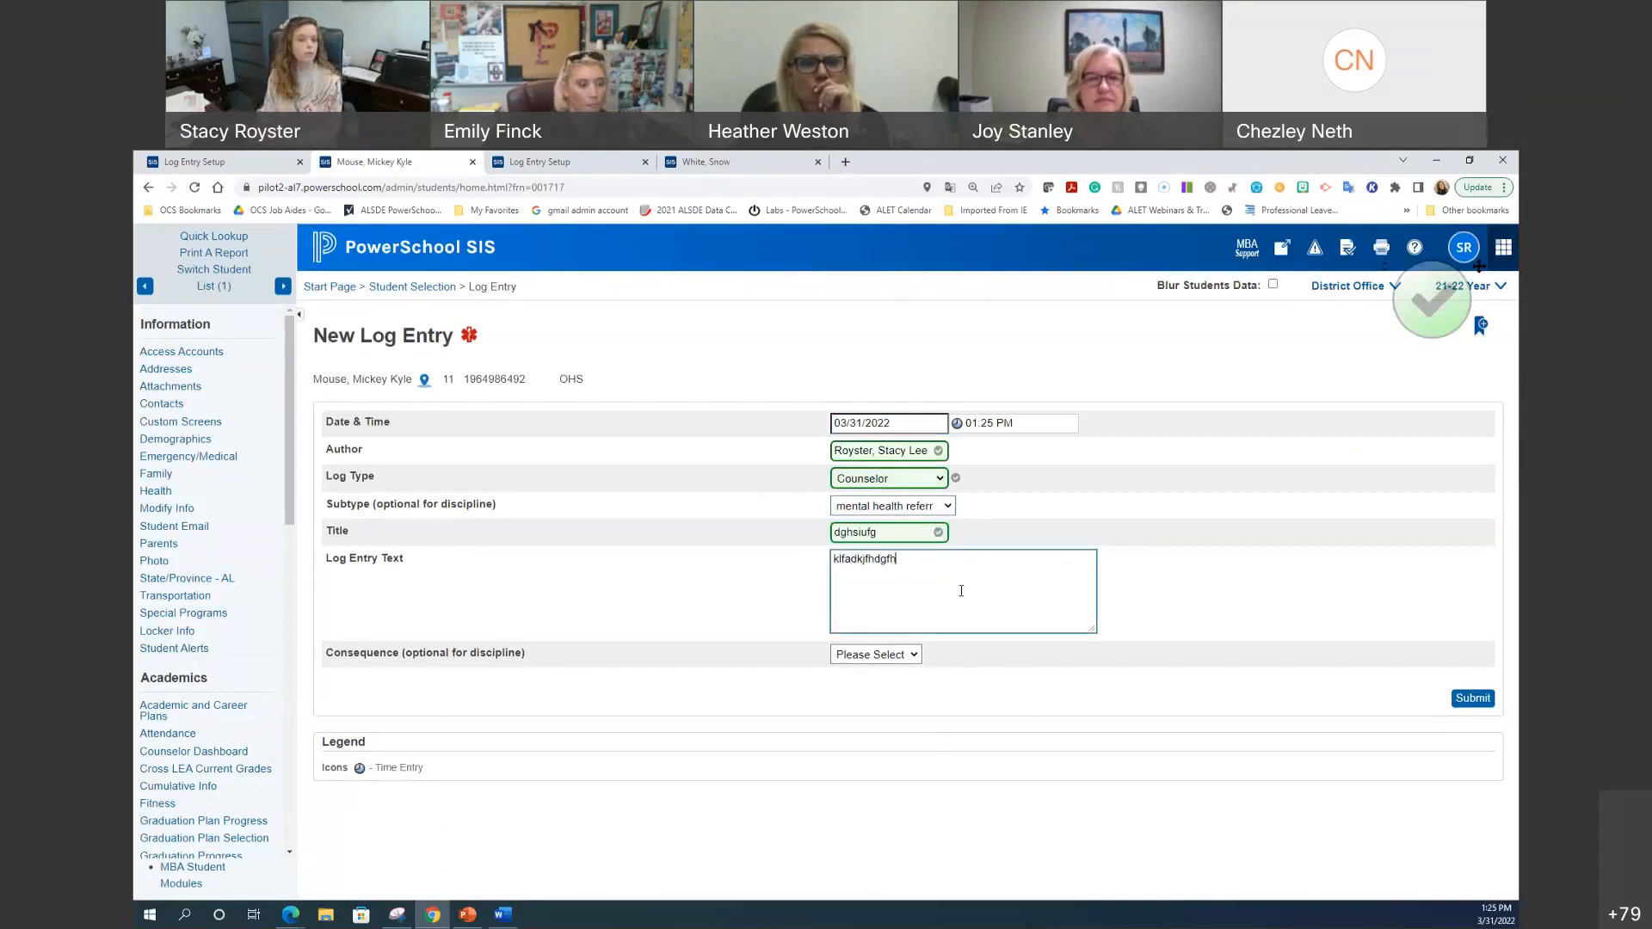
pyautogui.write('hgfghflkghghfd')
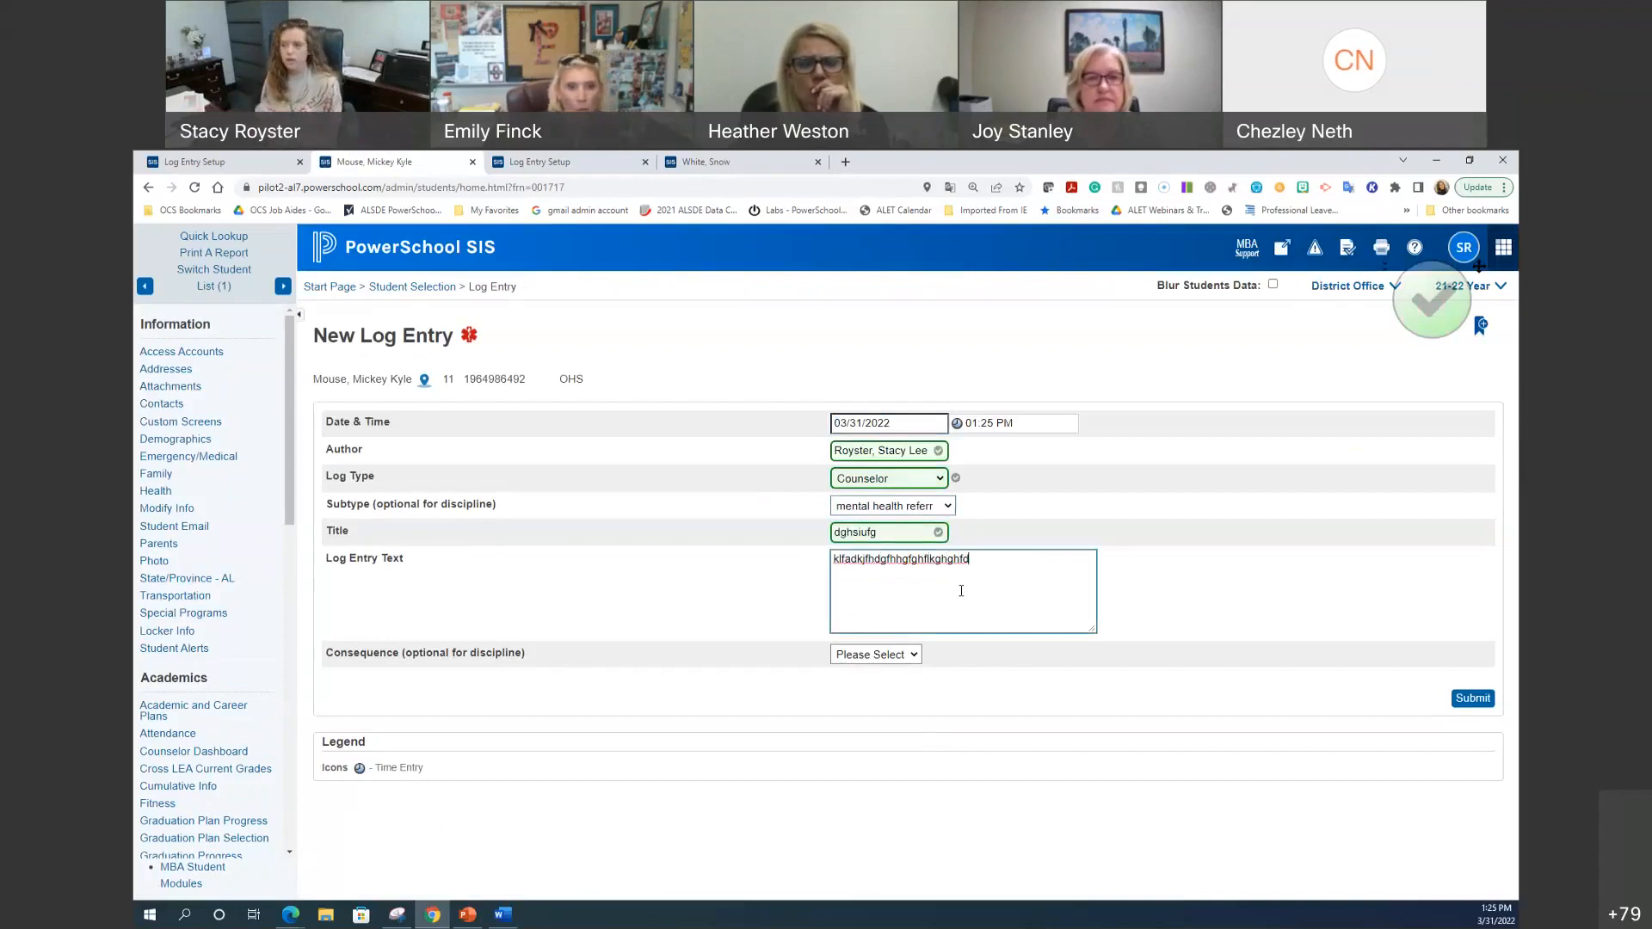
# Step: Leave Consequence unselected, submit the entry, and return to the Log Entry Setup tab
pyautogui.click(870, 655)
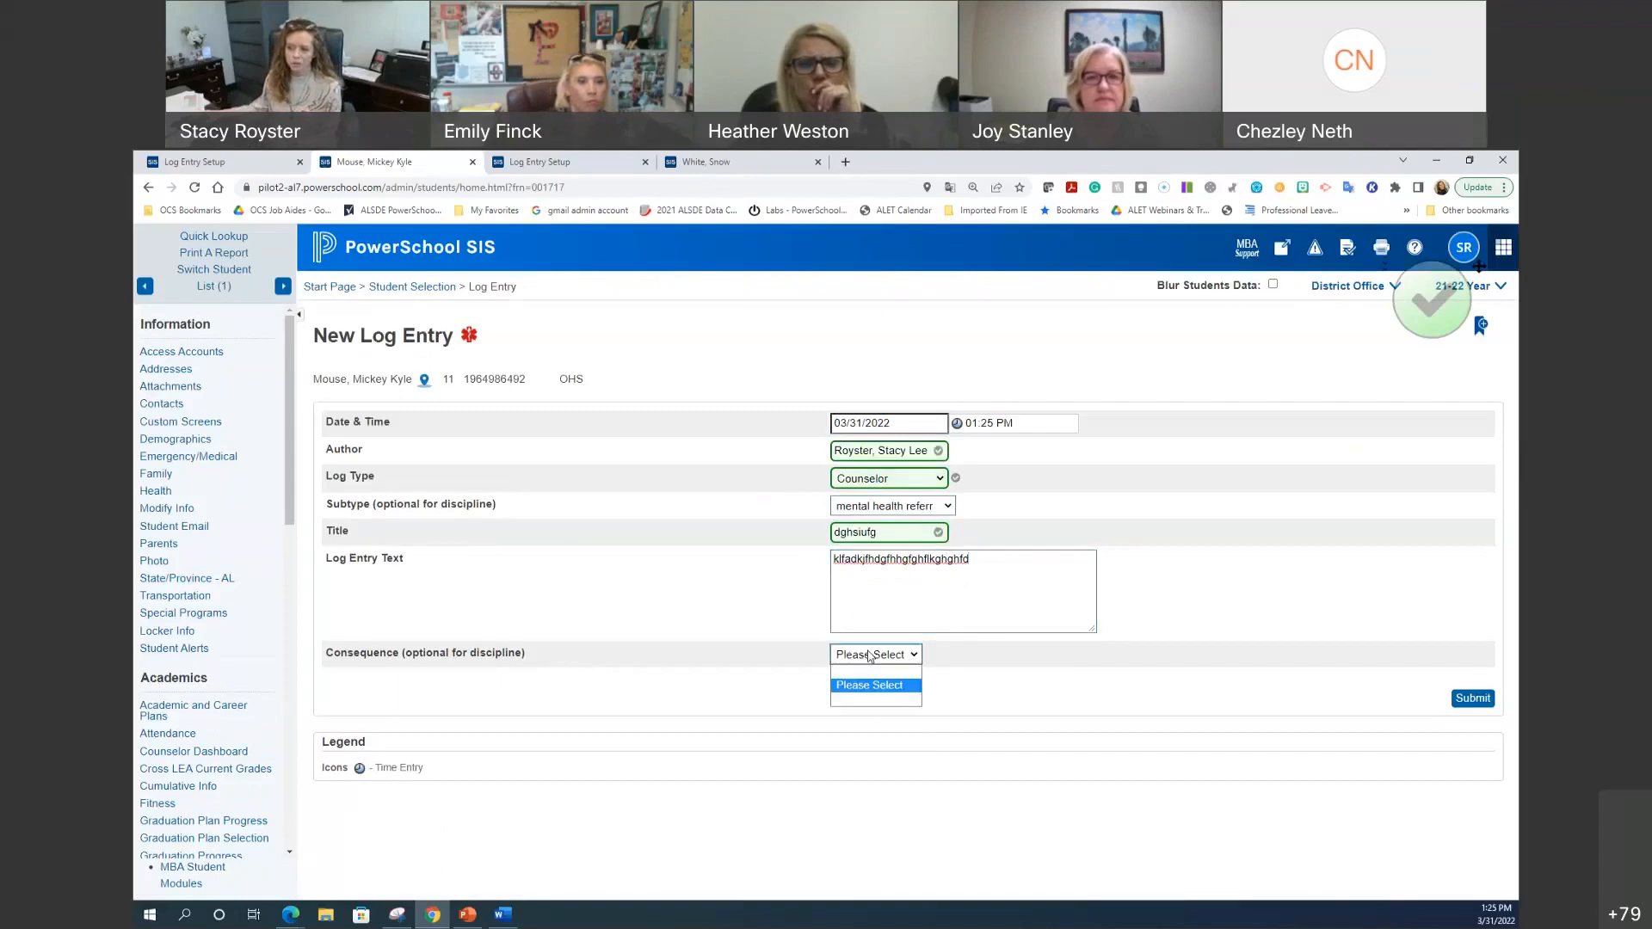
pyautogui.click(1027, 714)
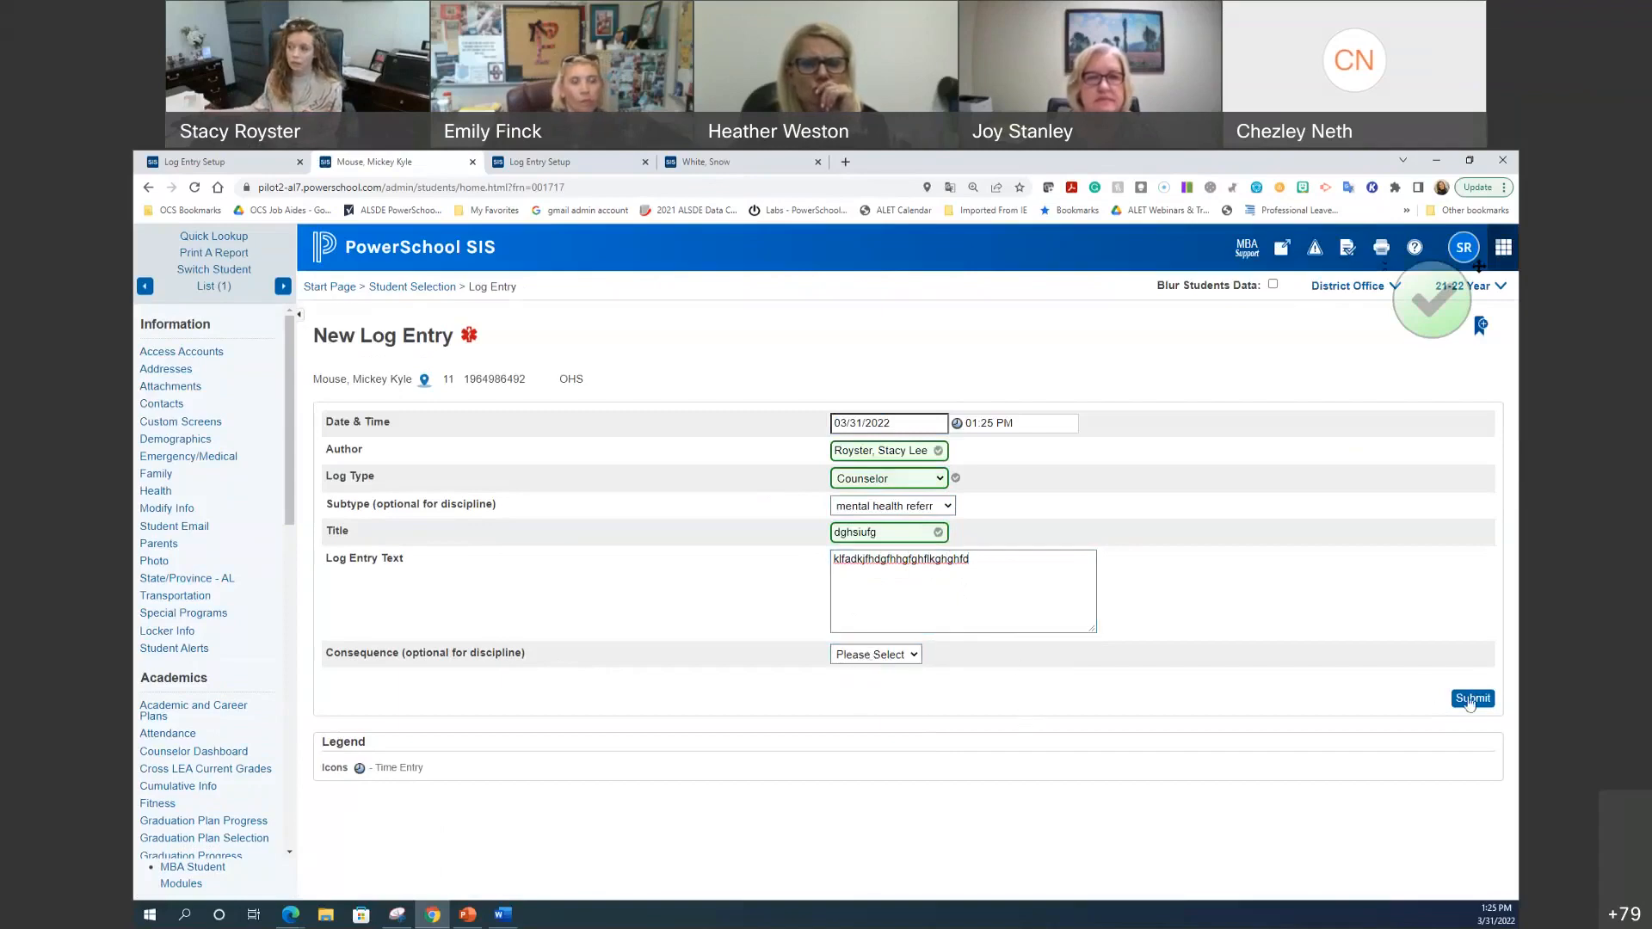
pyautogui.click(1454, 704)
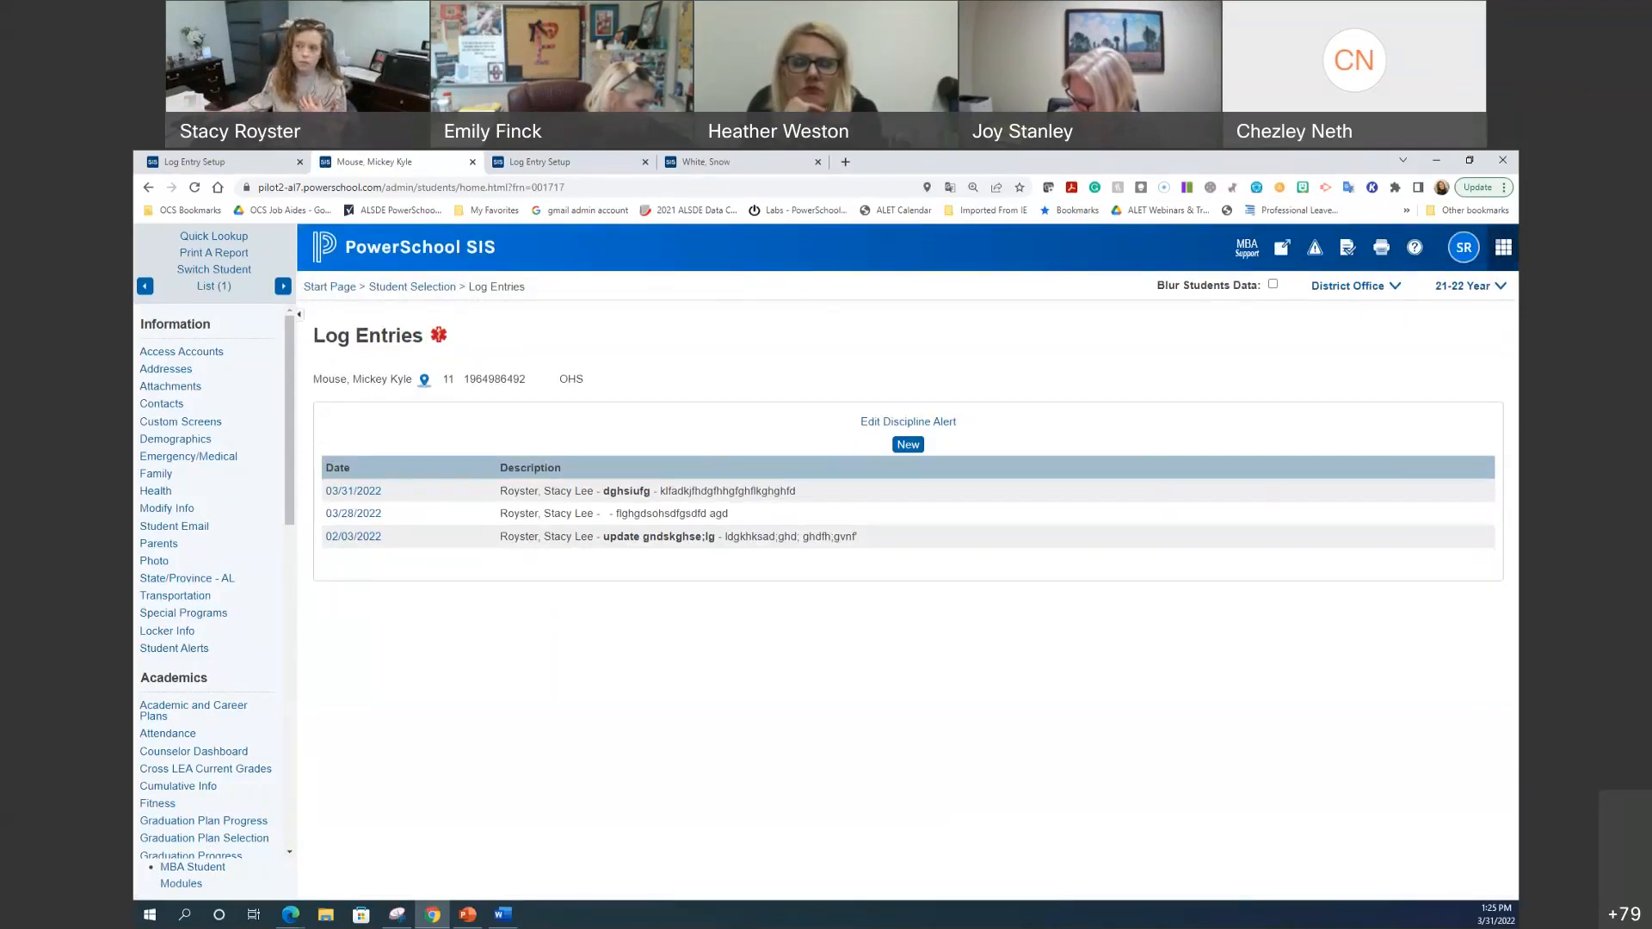
pyautogui.click(247, 172)
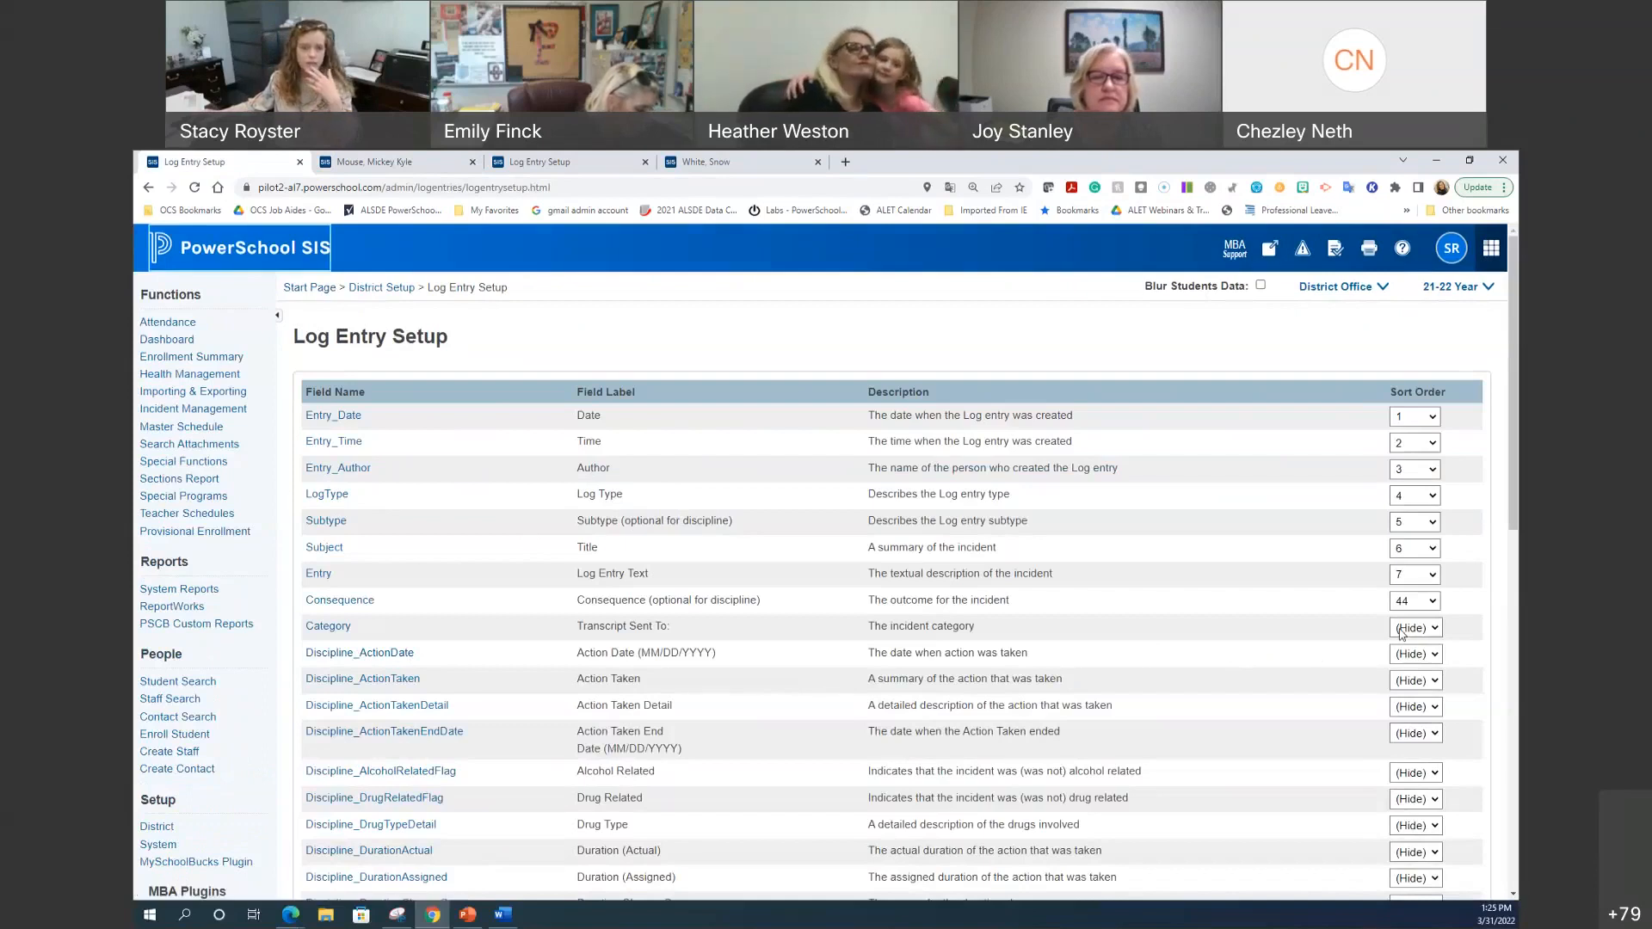
pyautogui.click(414, 160)
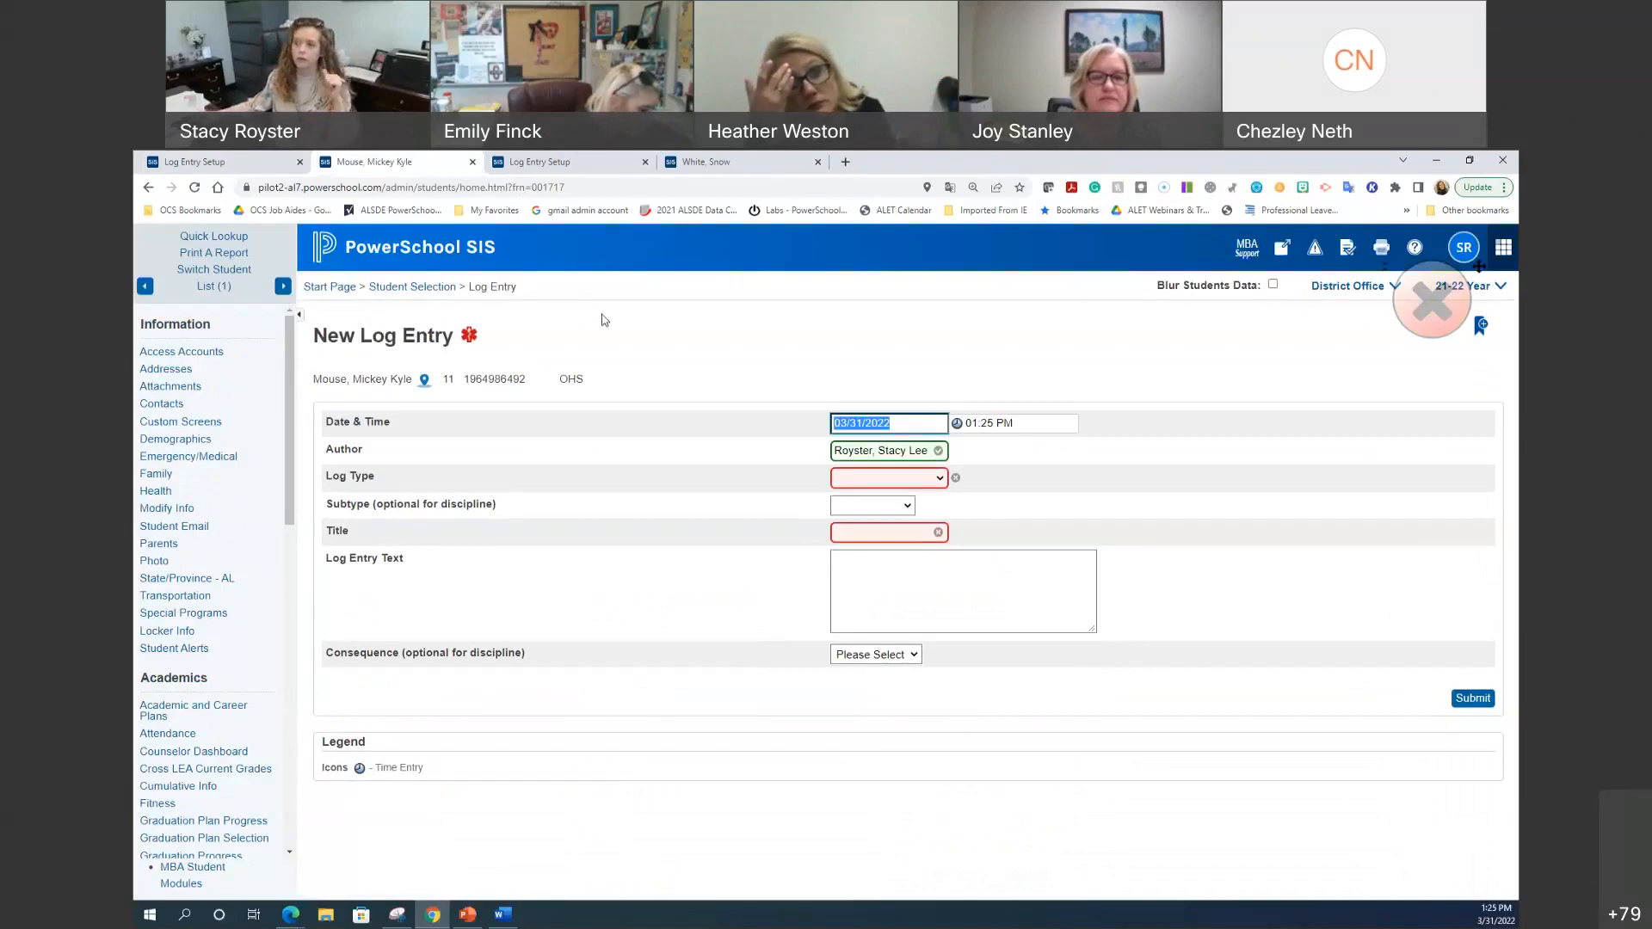
pyautogui.click(188, 162)
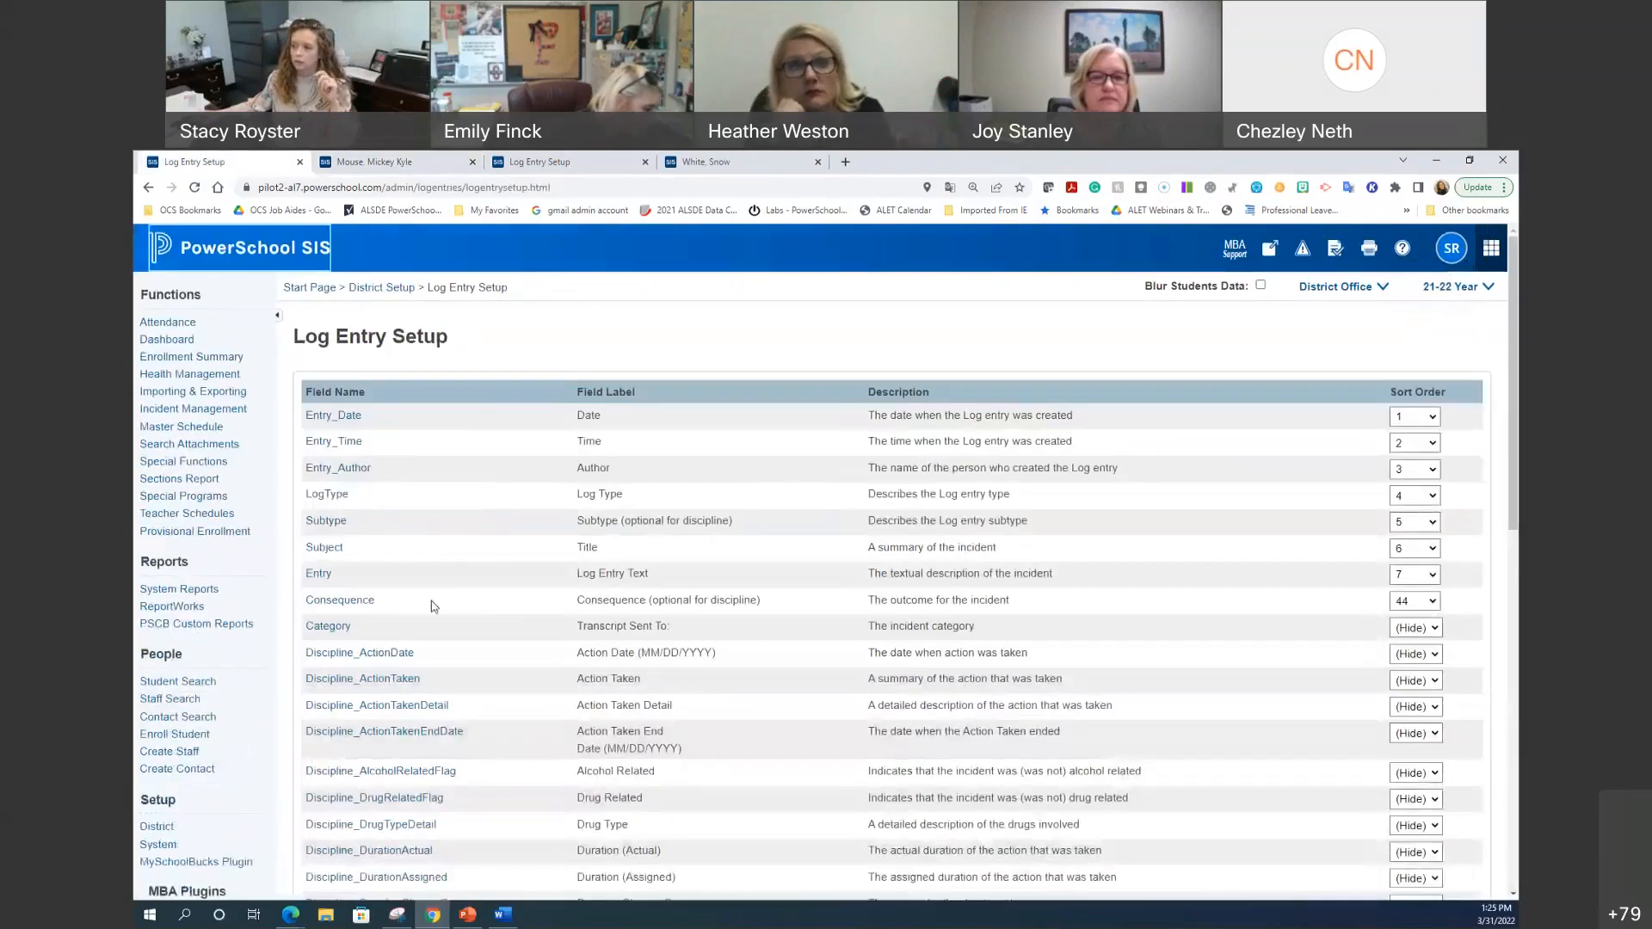
pyautogui.click(379, 654)
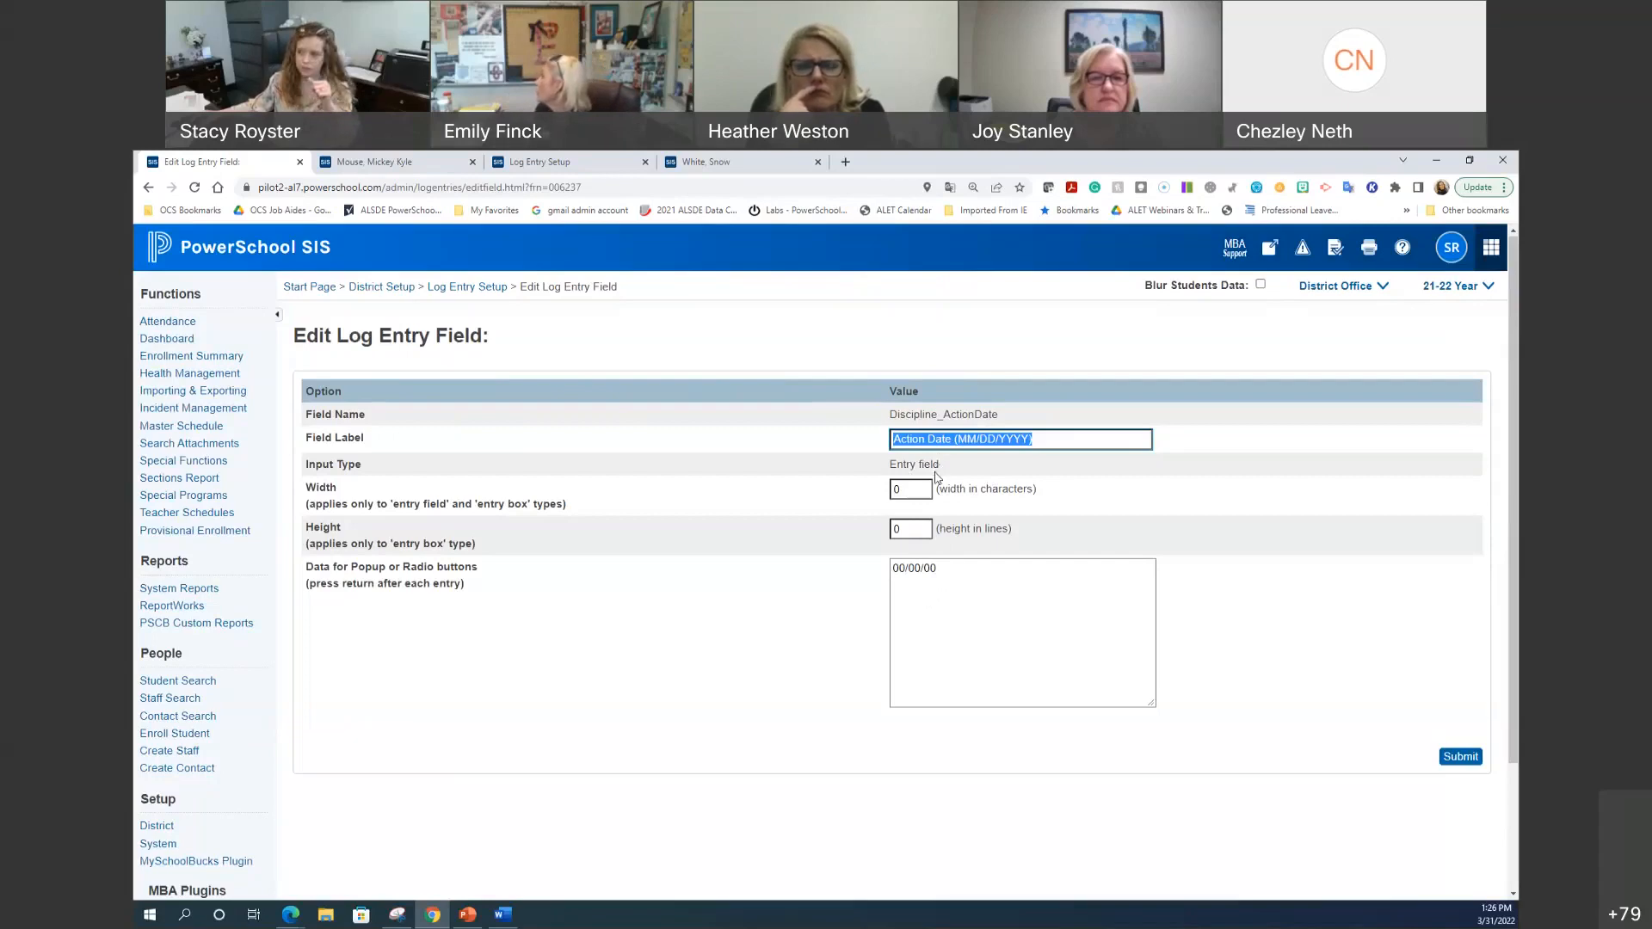
pyautogui.click(467, 287)
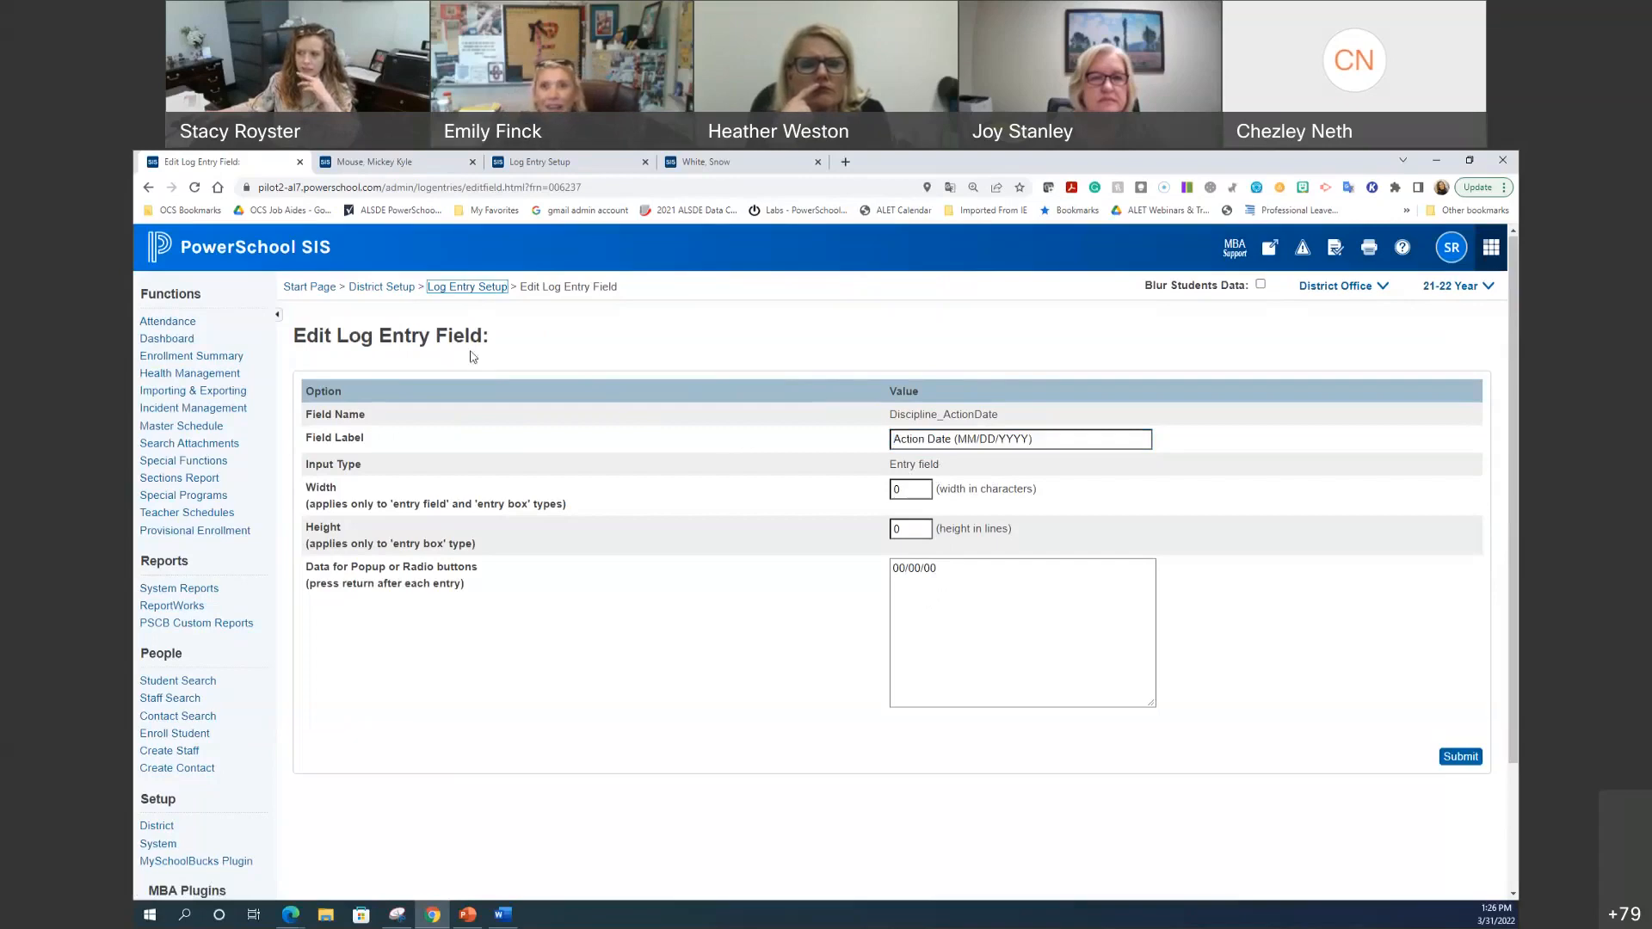
pyautogui.click(488, 290)
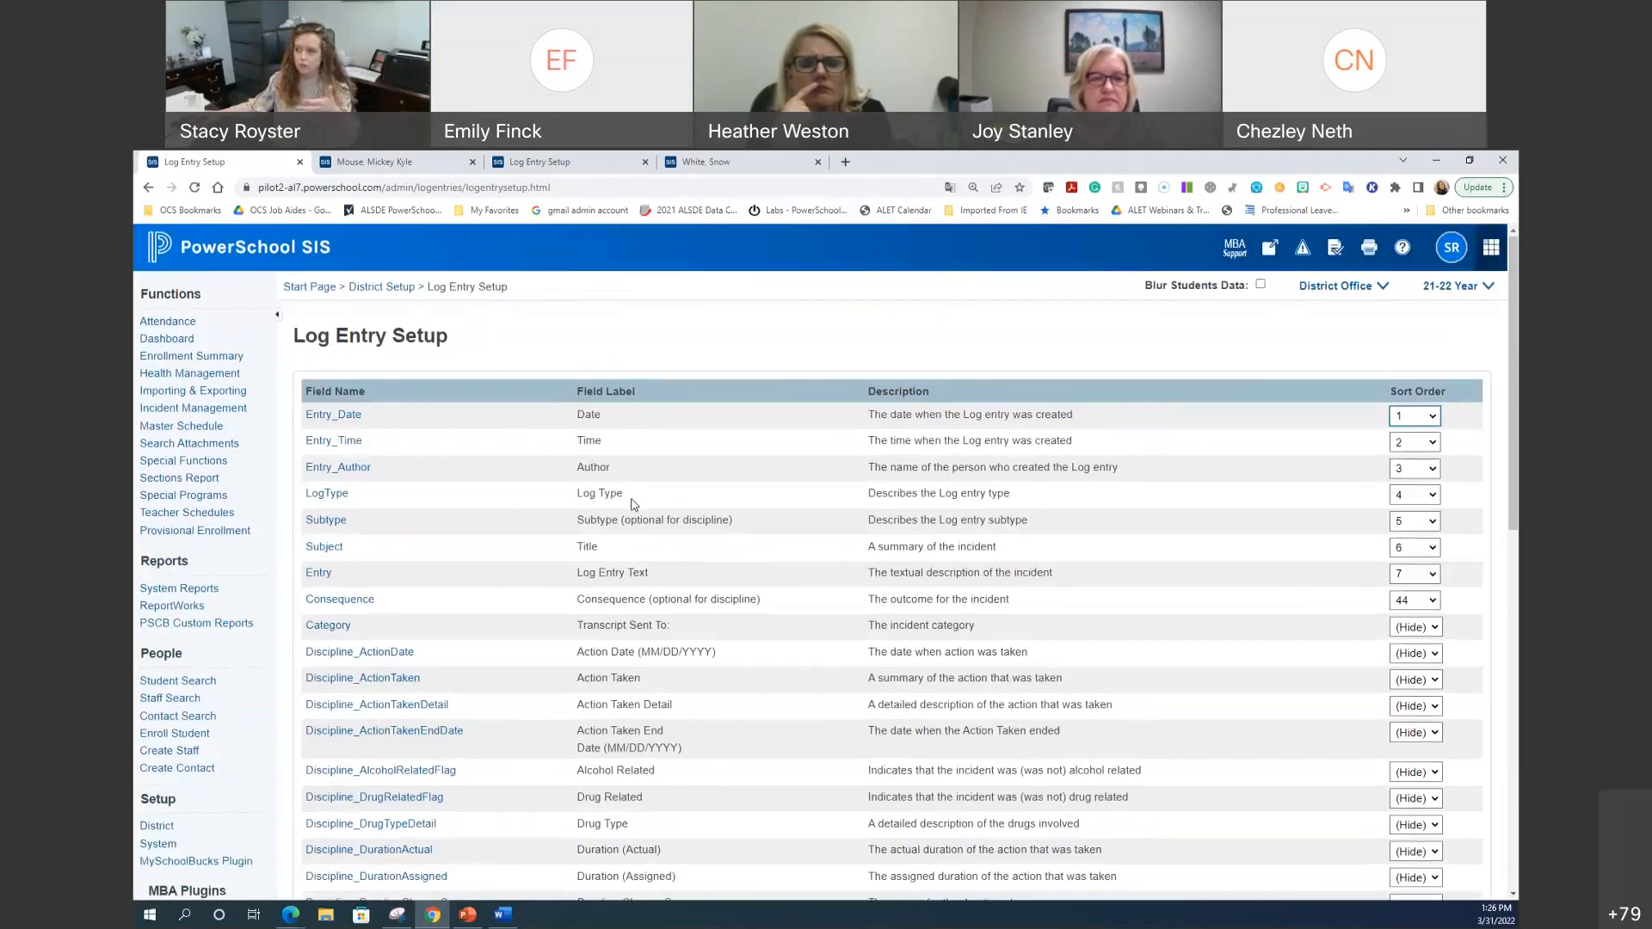
pyautogui.click(689, 163)
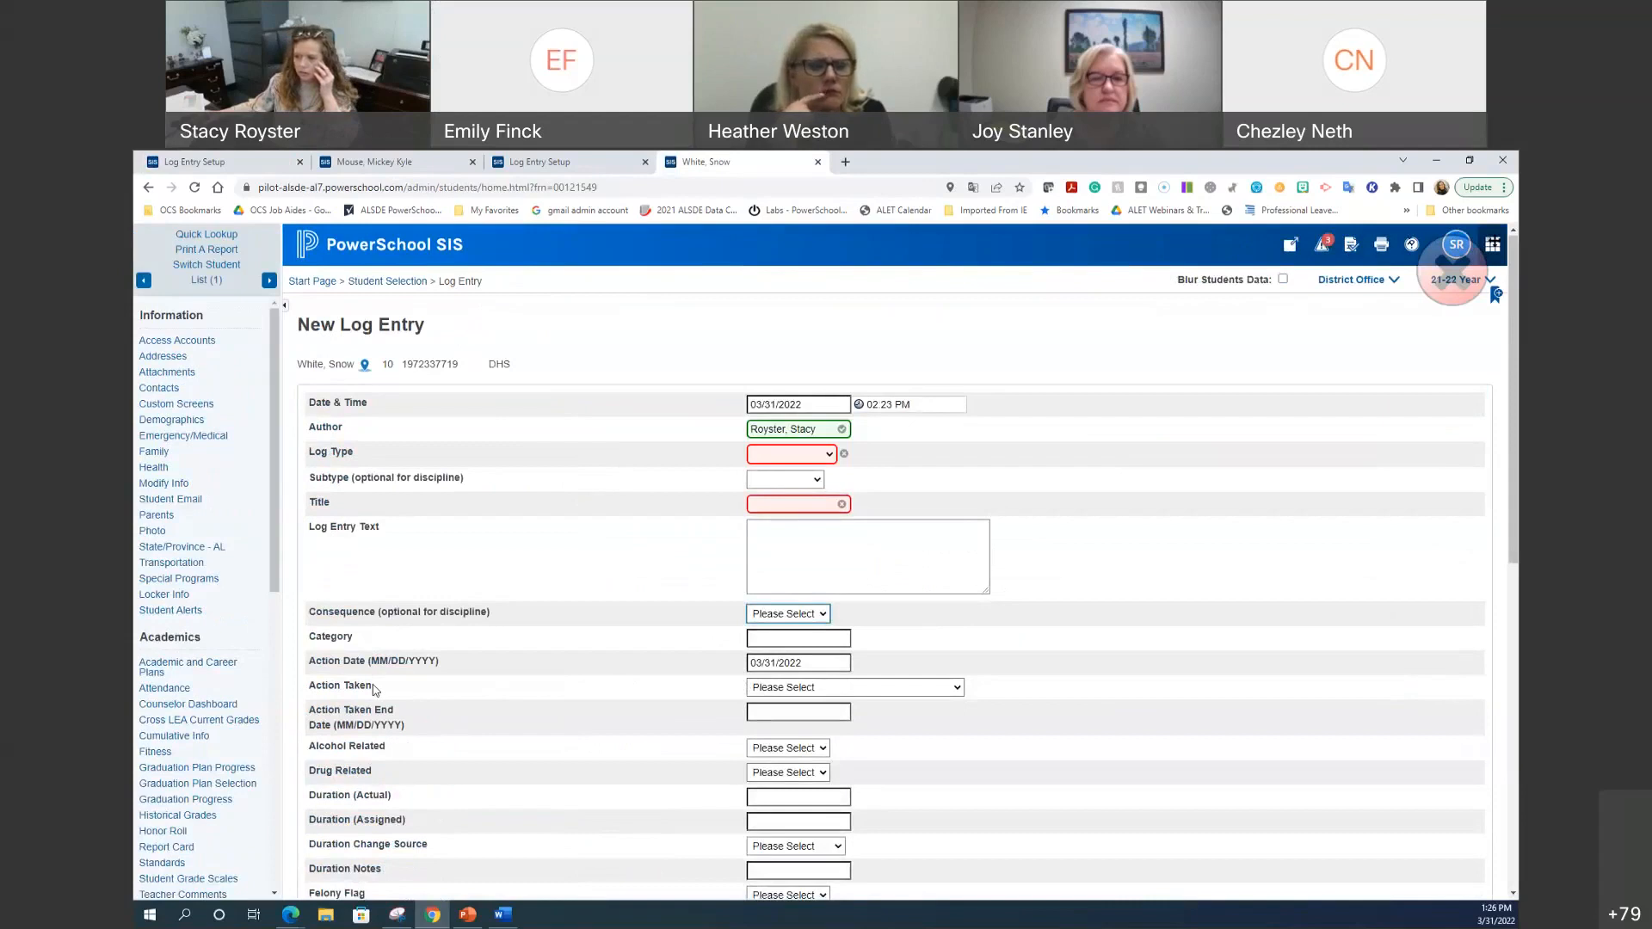
pyautogui.click(777, 690)
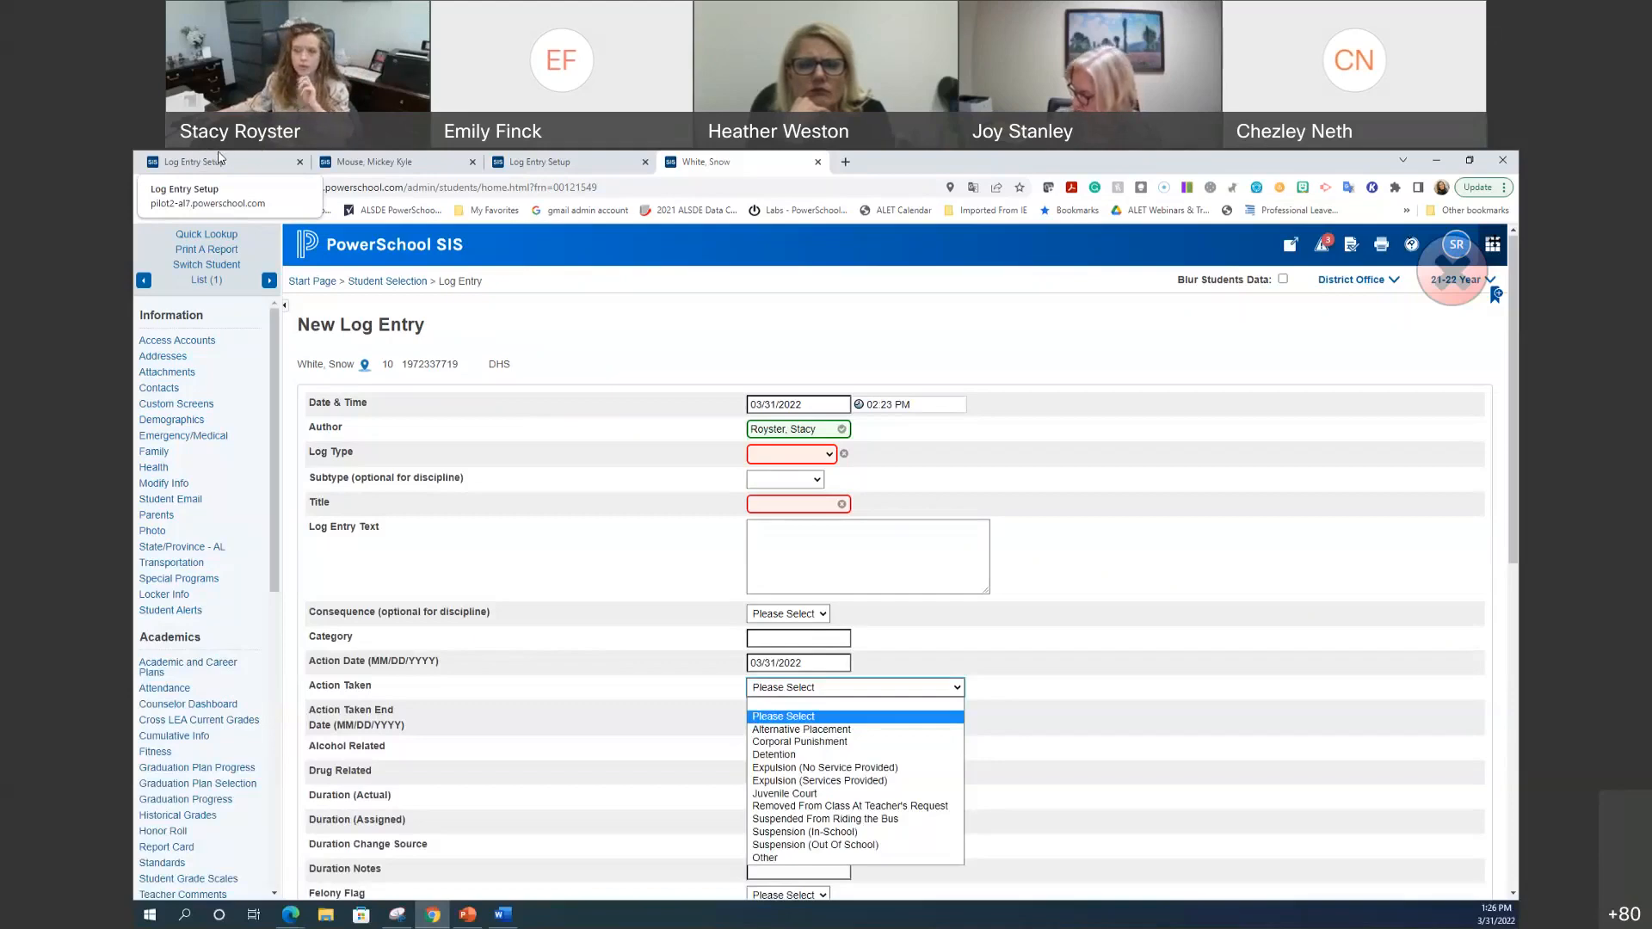
pyautogui.click(217, 158)
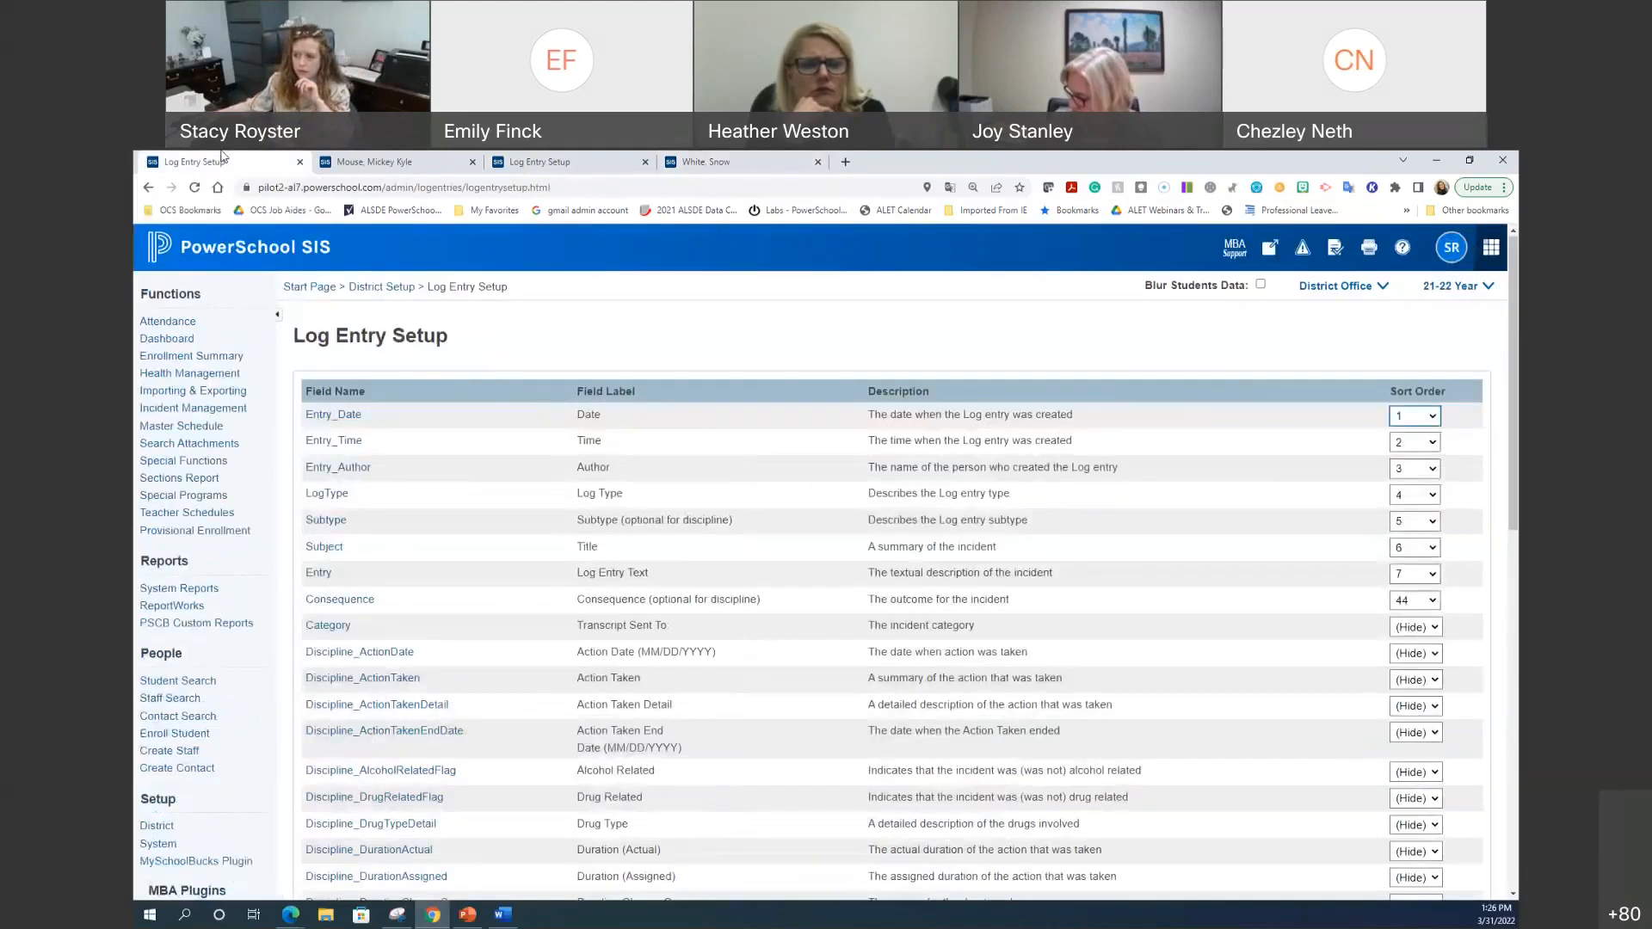
pyautogui.click(671, 158)
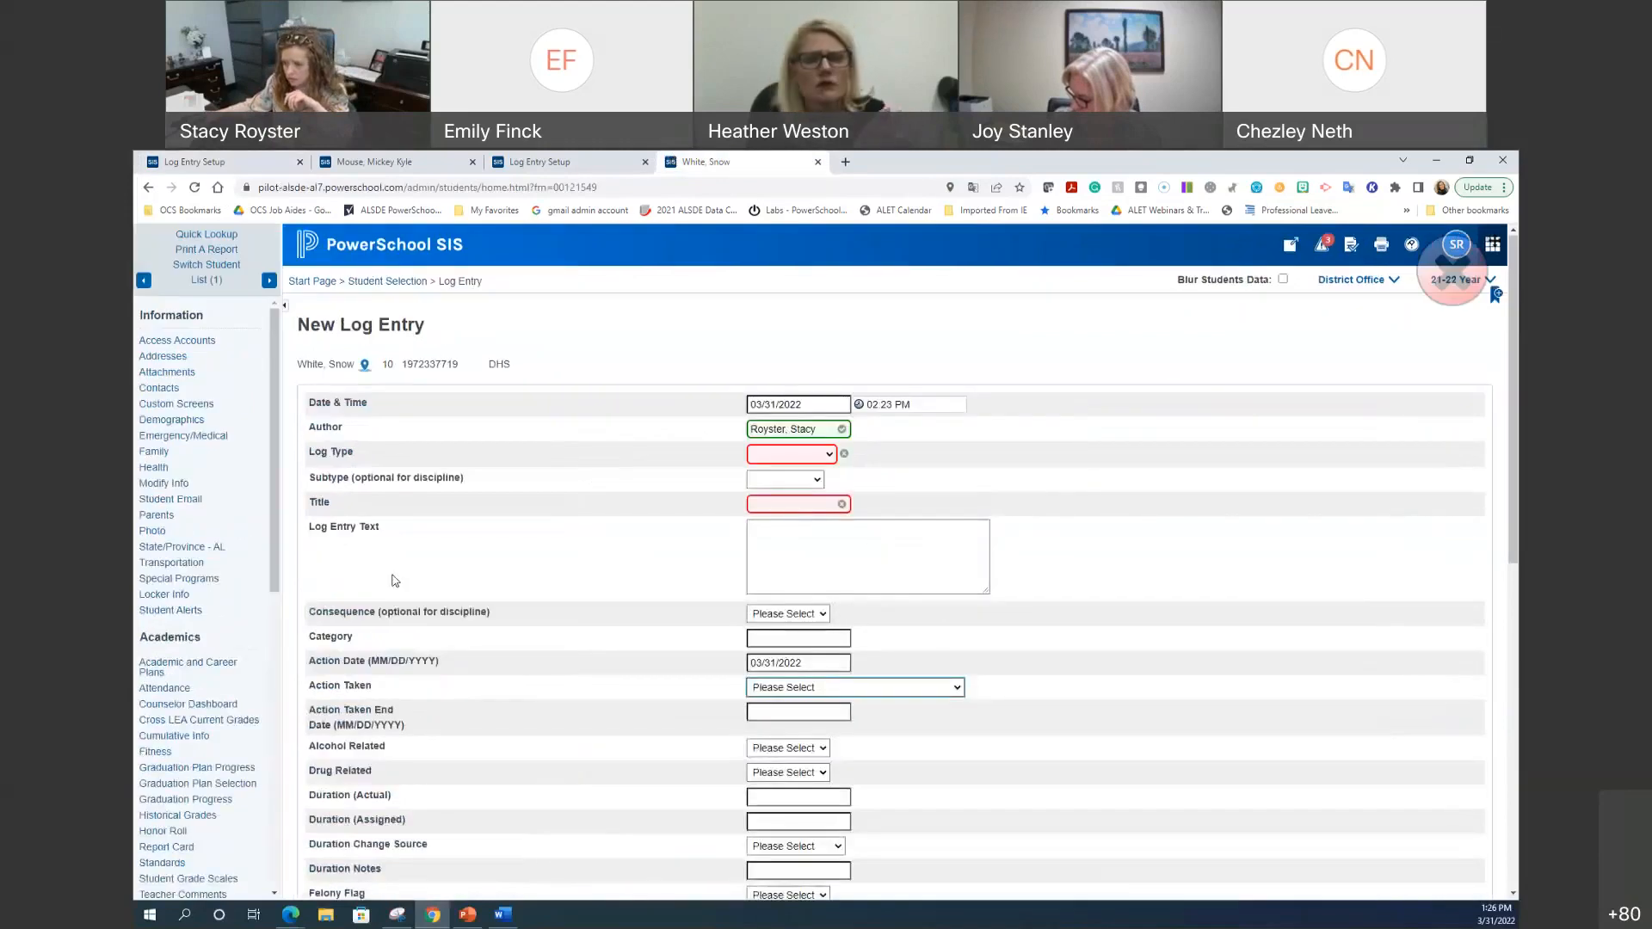
pyautogui.click(218, 160)
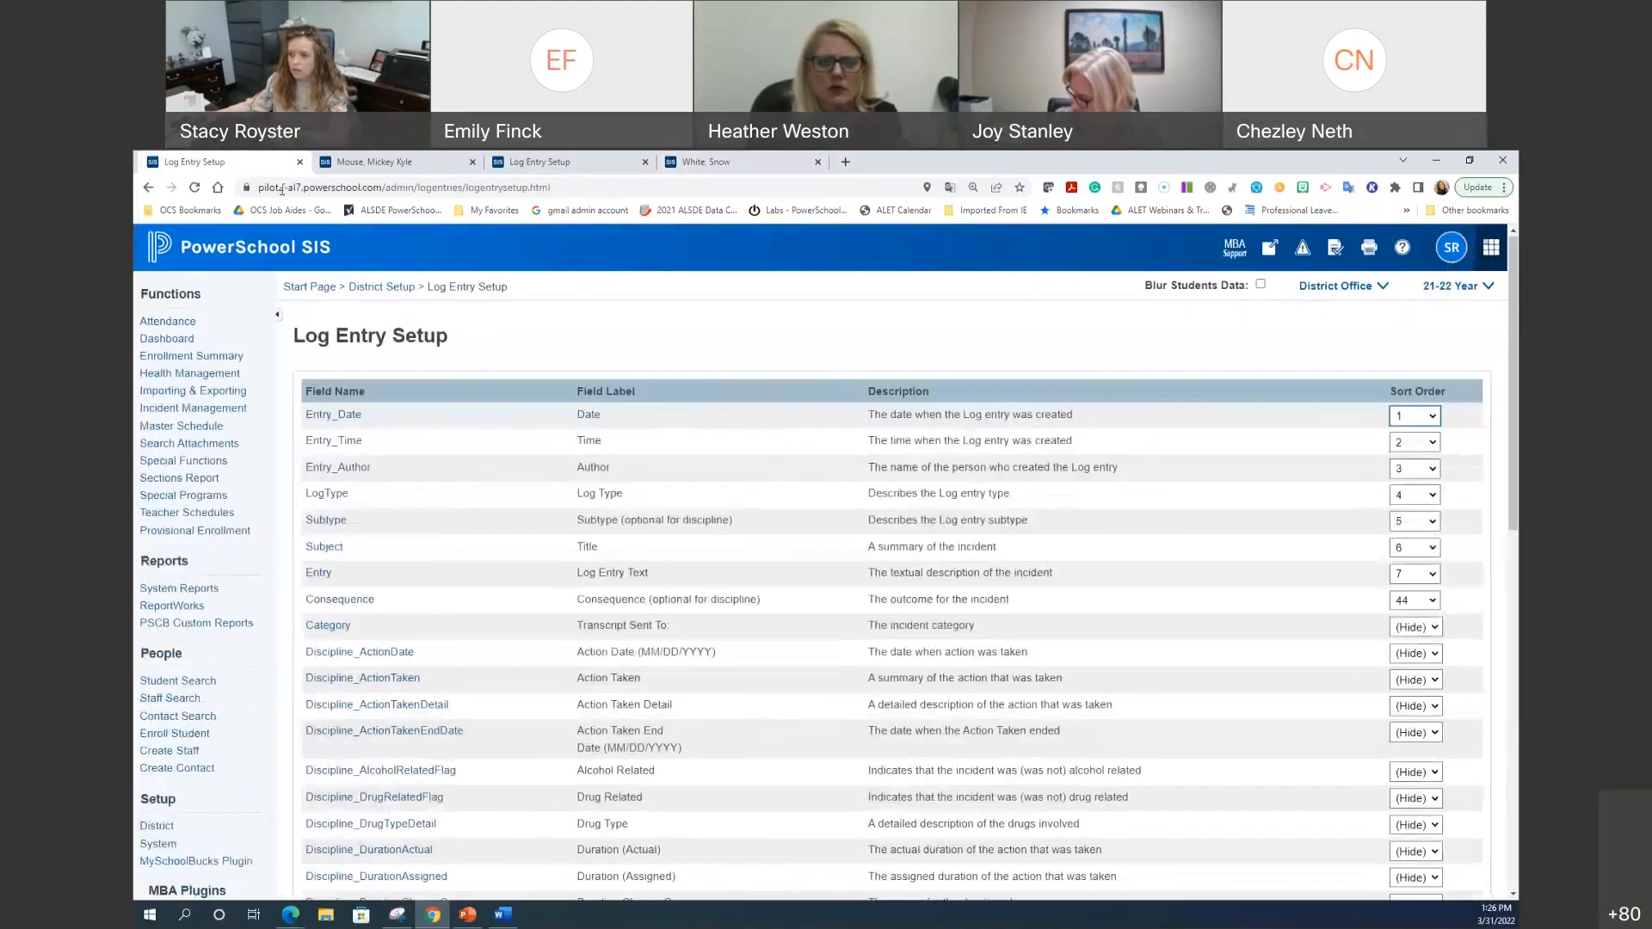
# Step: Keep Discipline_ActionTaken as a Popup menu and delete all its options below 'Please Select'
pyautogui.click(361, 679)
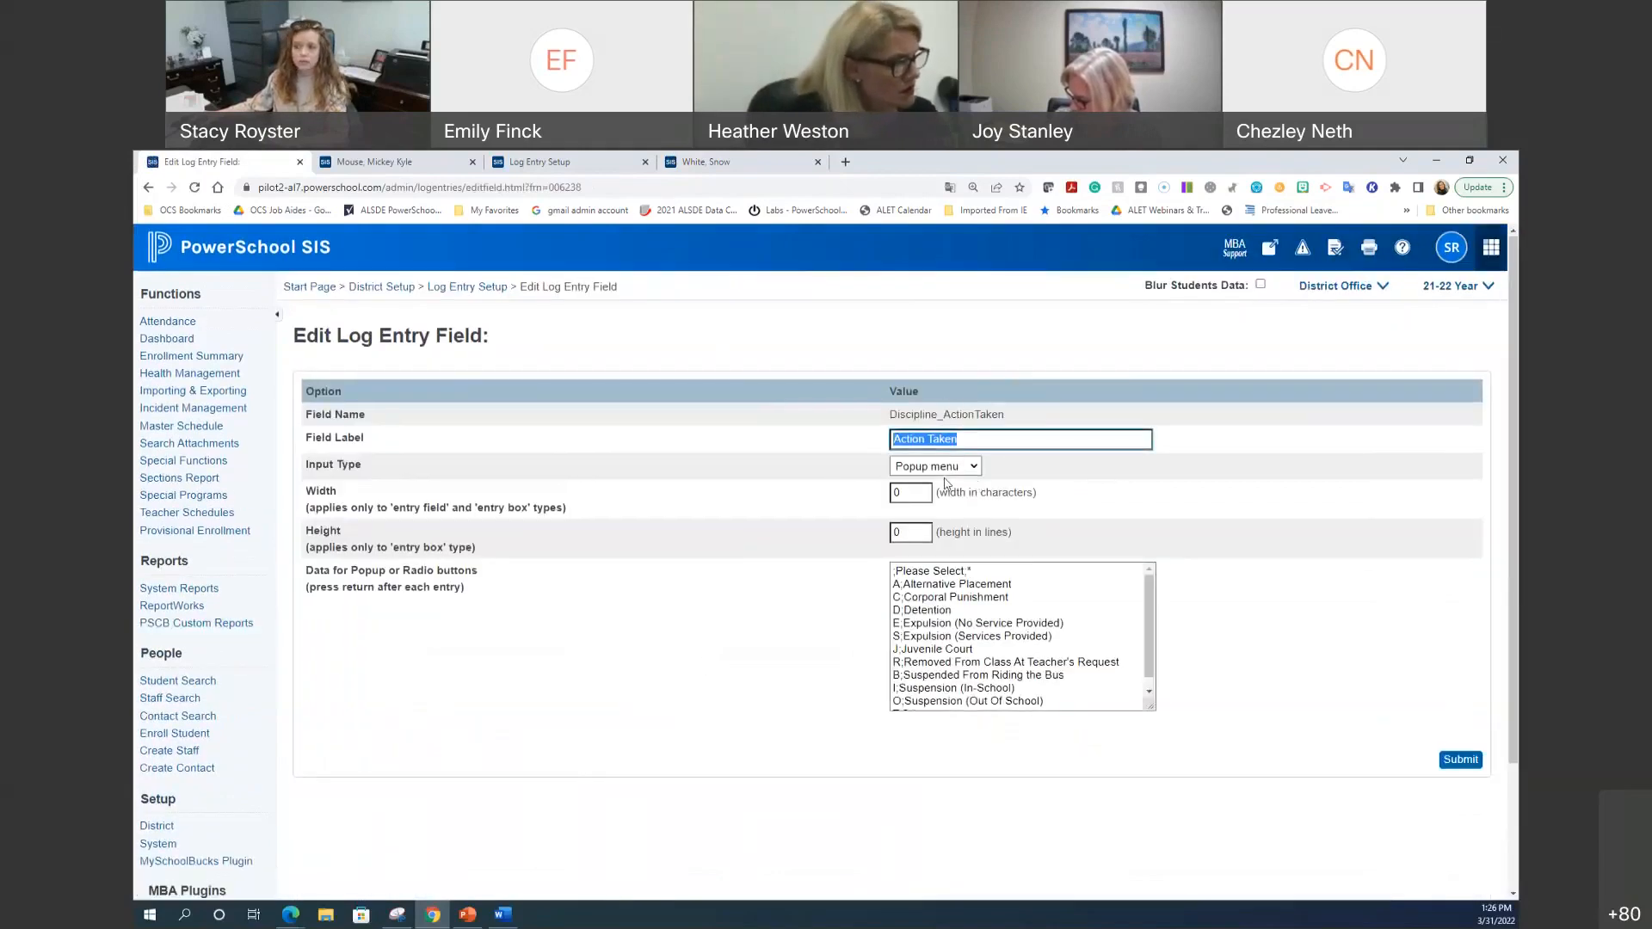
pyautogui.click(950, 476)
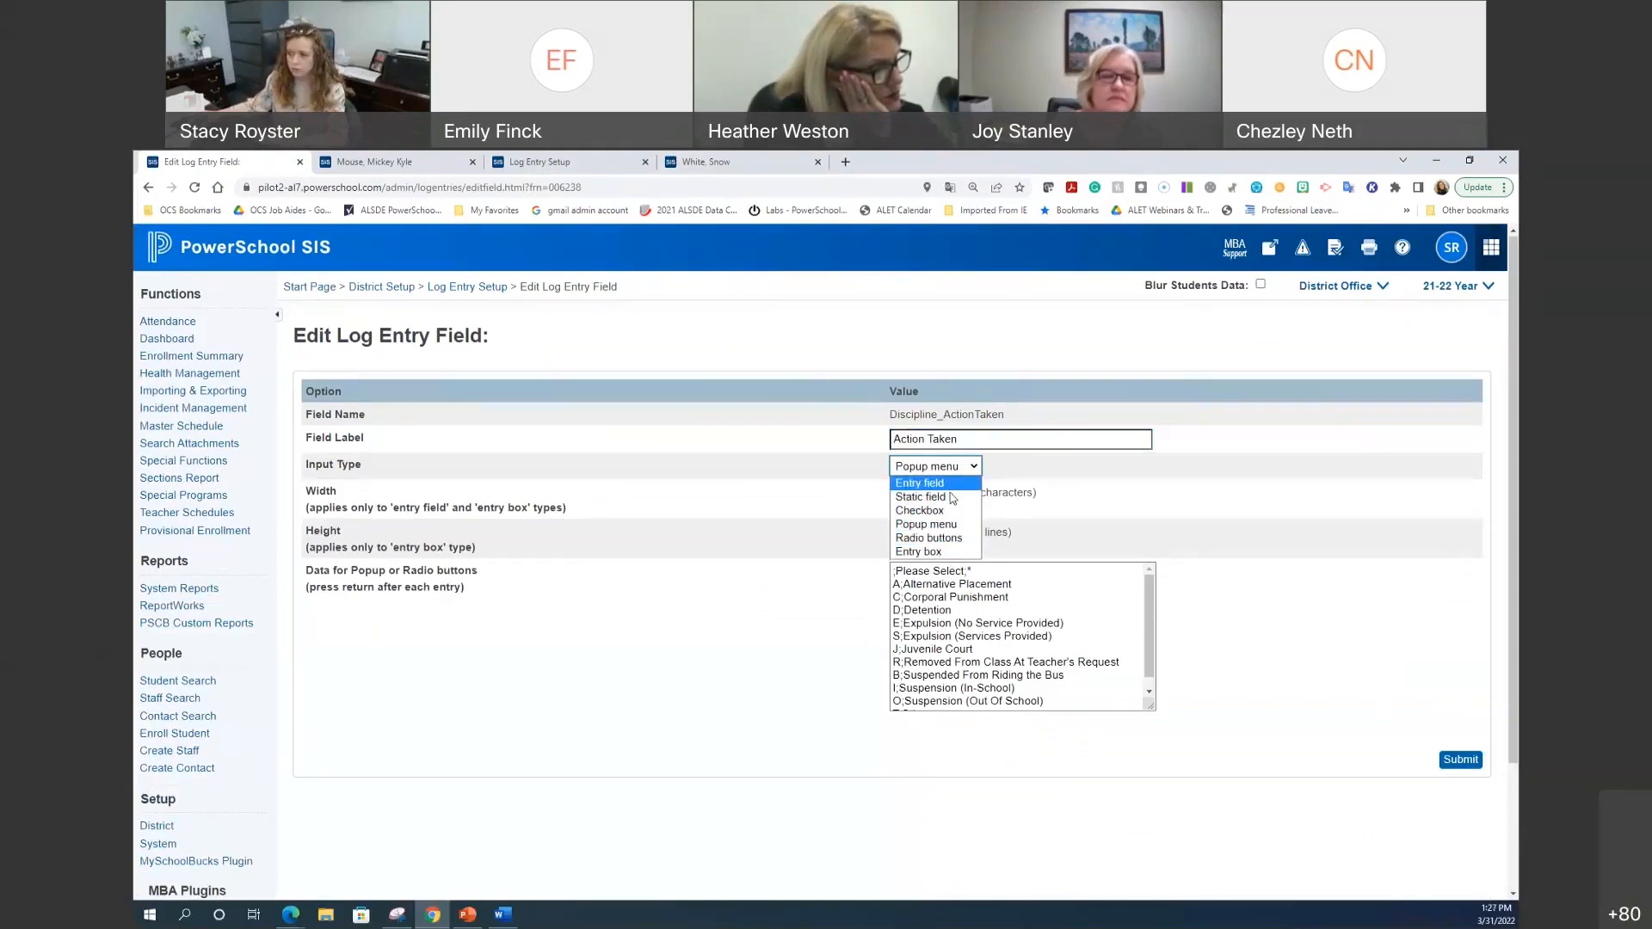
pyautogui.click(951, 527)
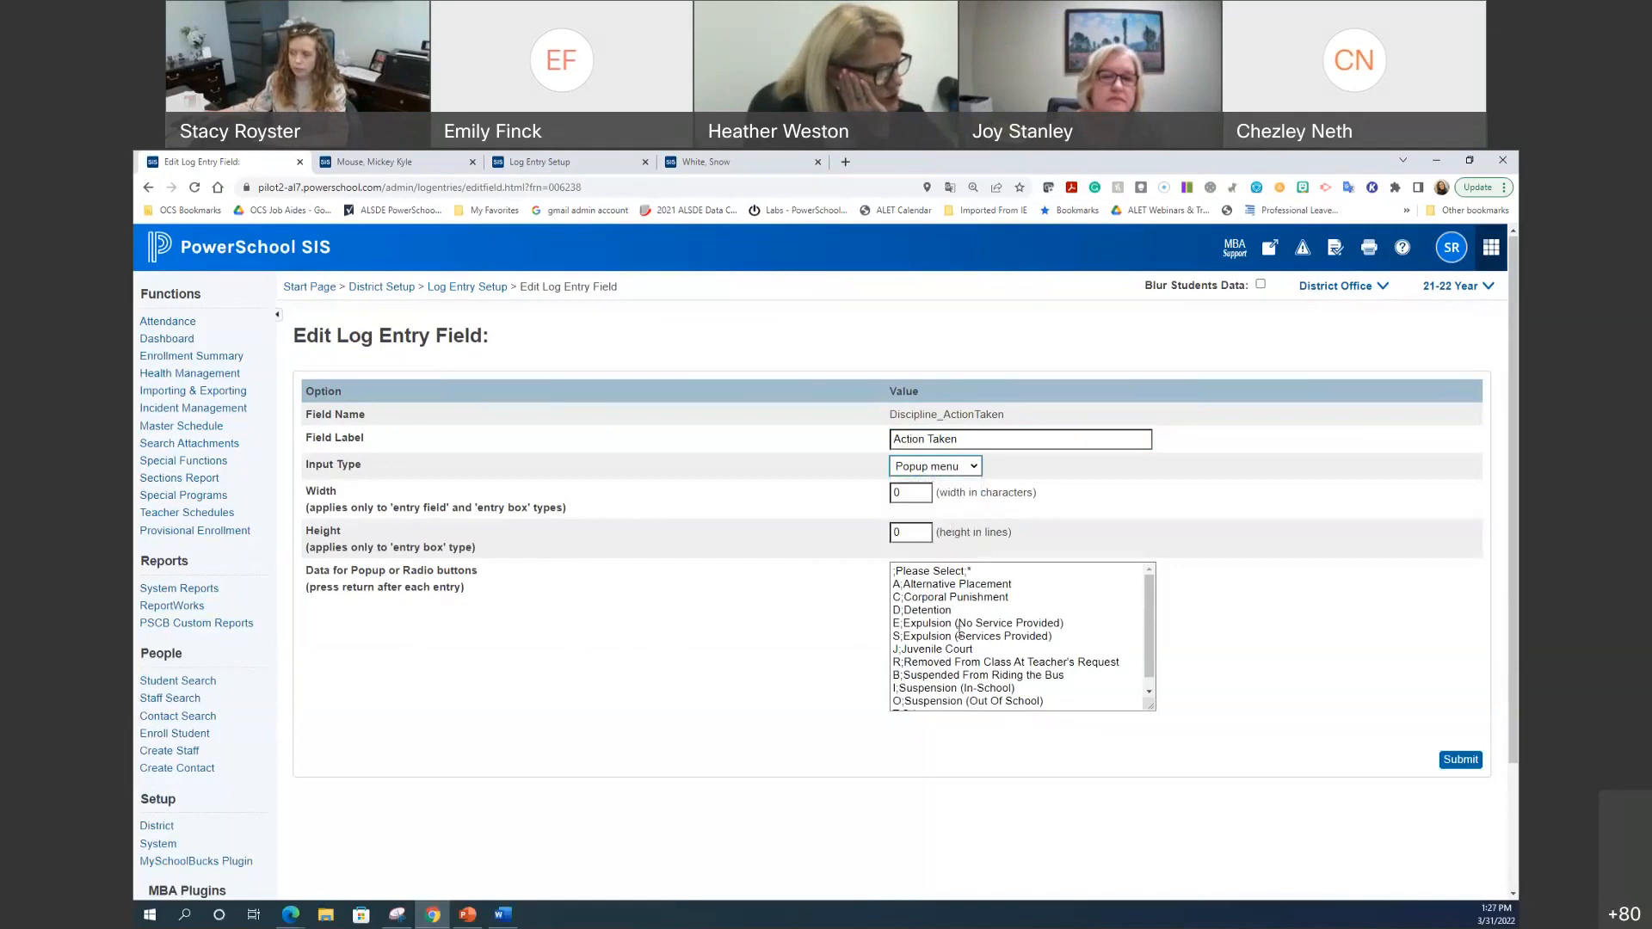
pyautogui.scroll(-1, 1072, 668)
pyautogui.moveTo(937, 704); pyautogui.dragTo(901, 489)
pyautogui.click(1101, 675)
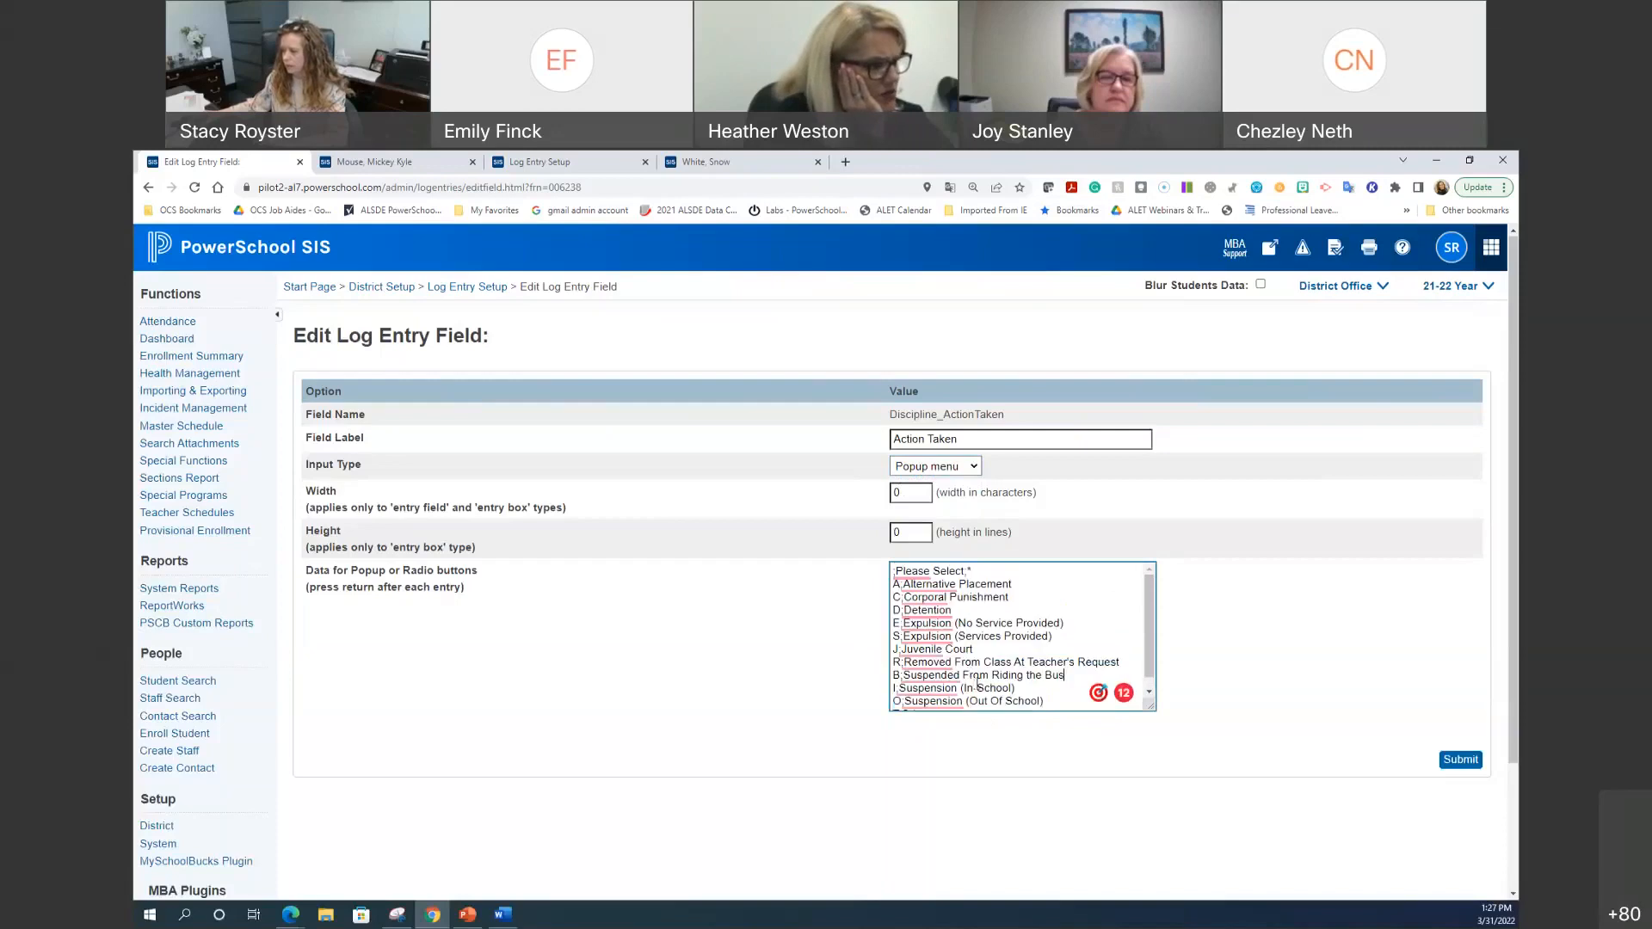
pyautogui.scroll(-3, 977, 680)
pyautogui.moveTo(871, 512); pyautogui.dragTo(865, 440)
pyautogui.press('BackSpace')
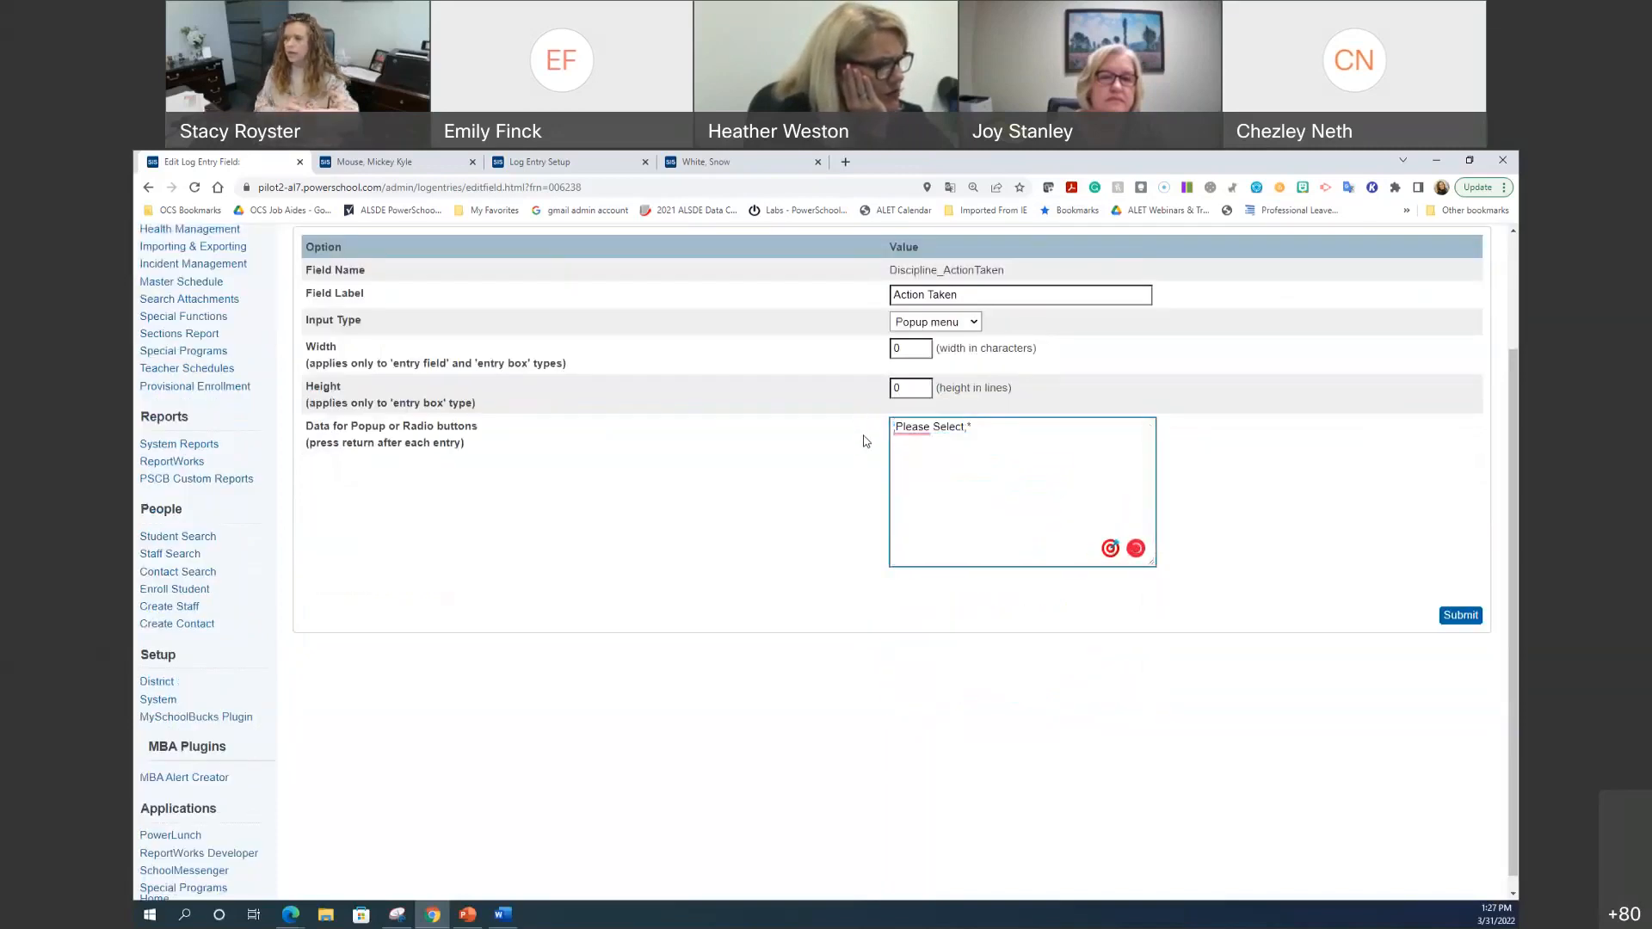
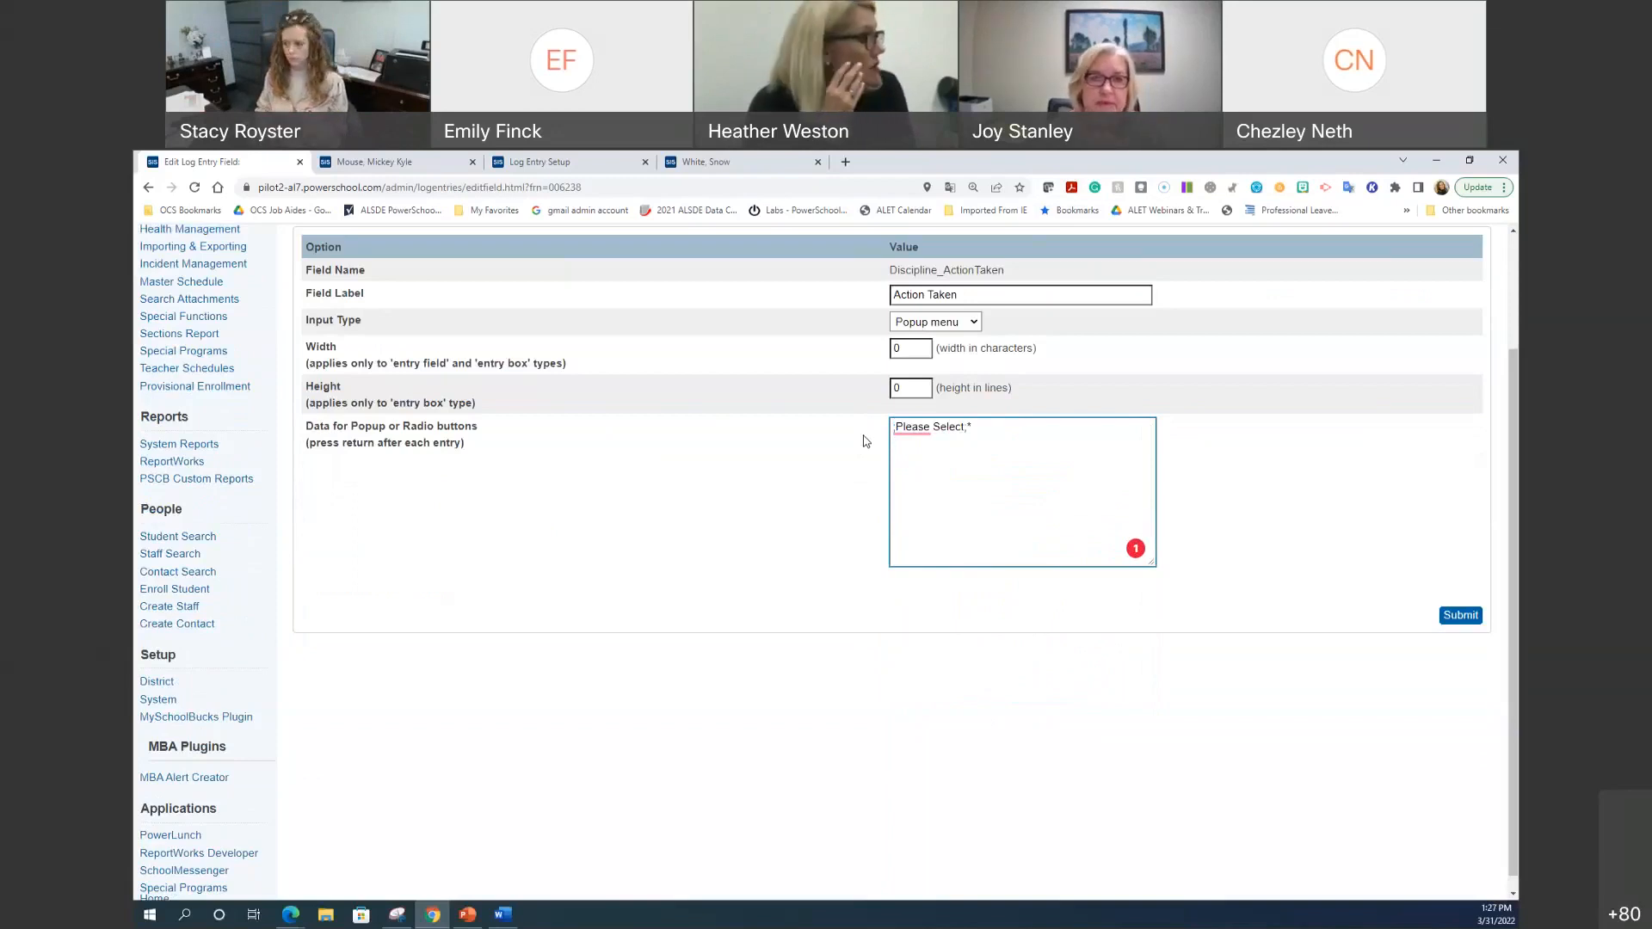
# Step: Enter SBMH Referral, OUtside Cou, SW and Example as the Action Taken popup options and save
pyautogui.write('Sc')
pyautogui.press('BackSpace')
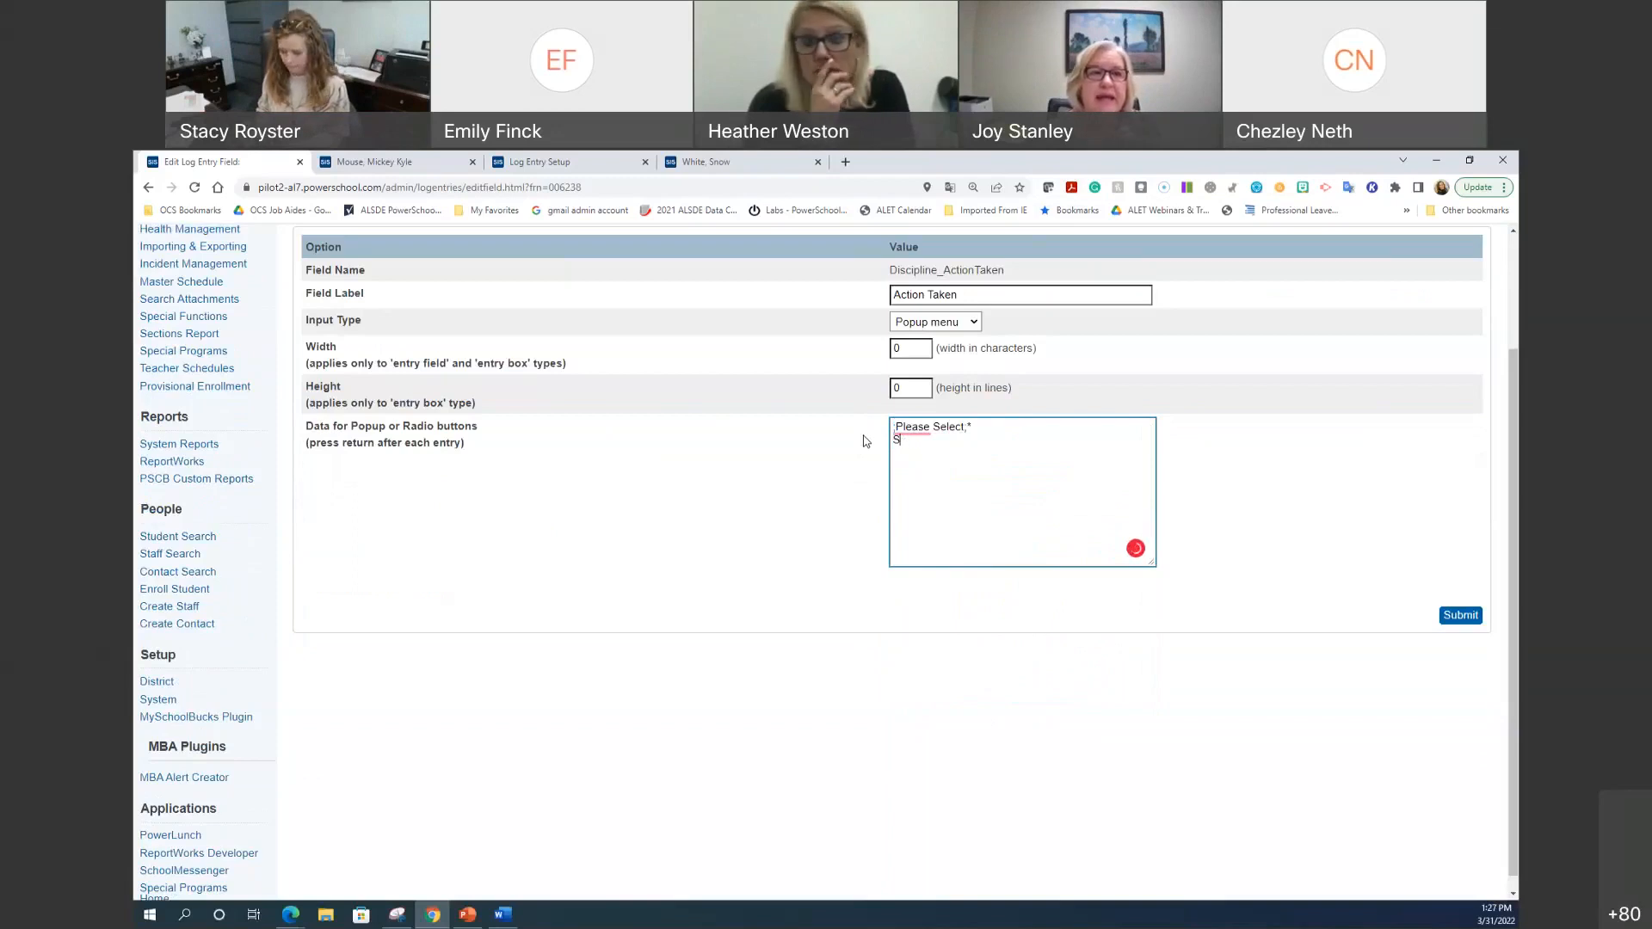
pyautogui.write('BMH Referral')
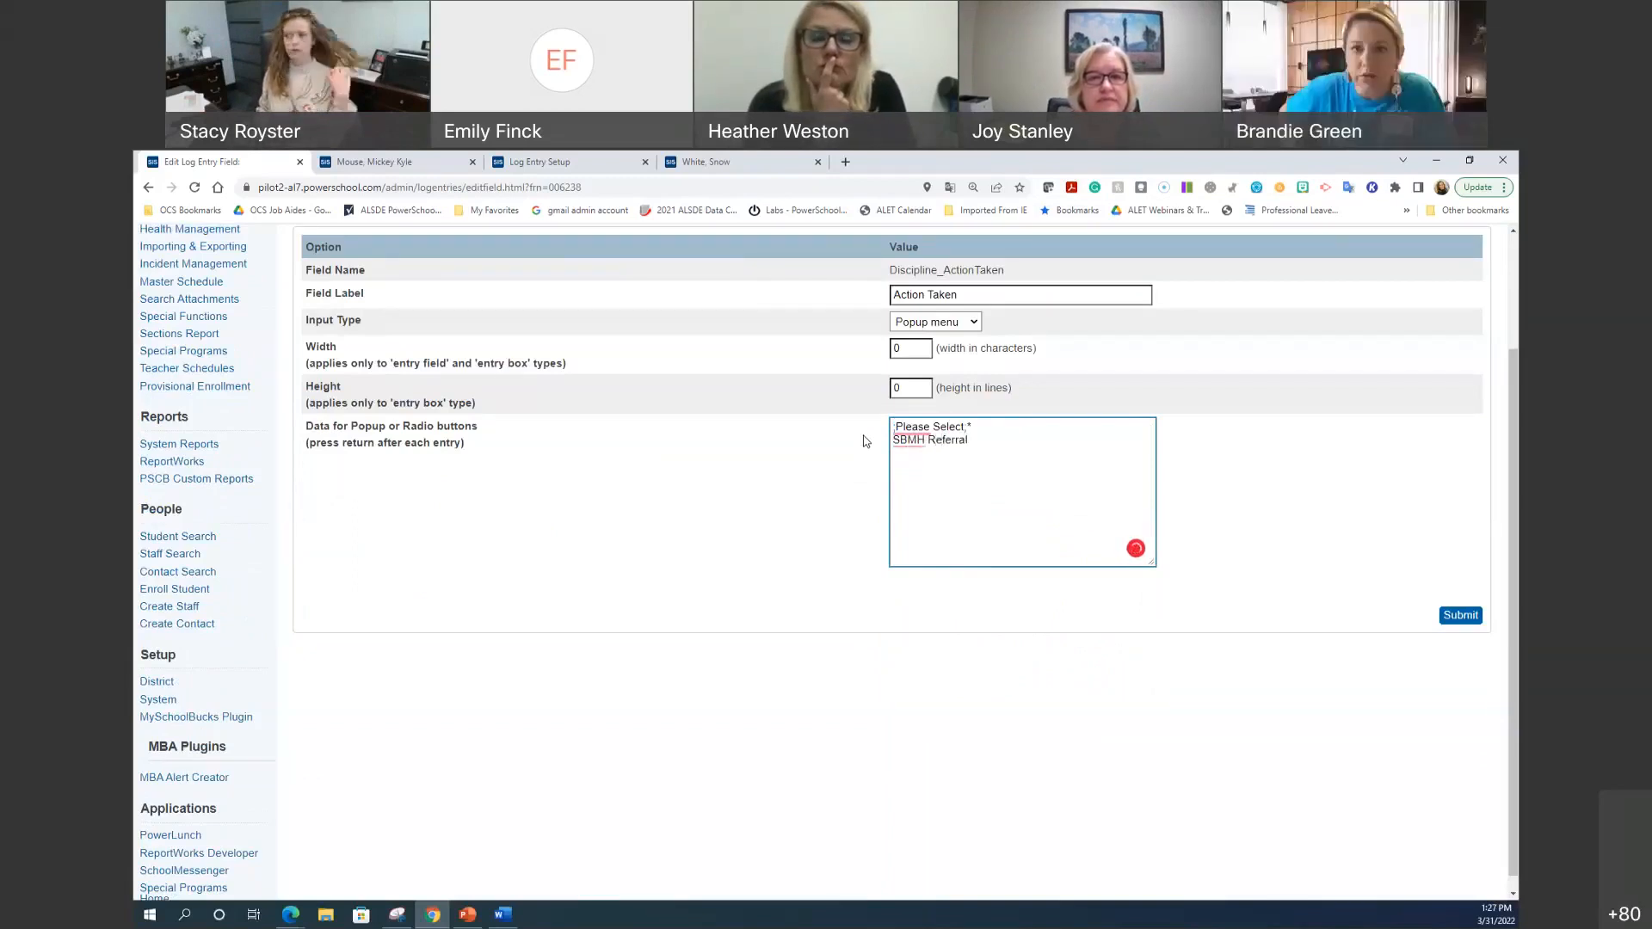
pyautogui.write('tside Cou')
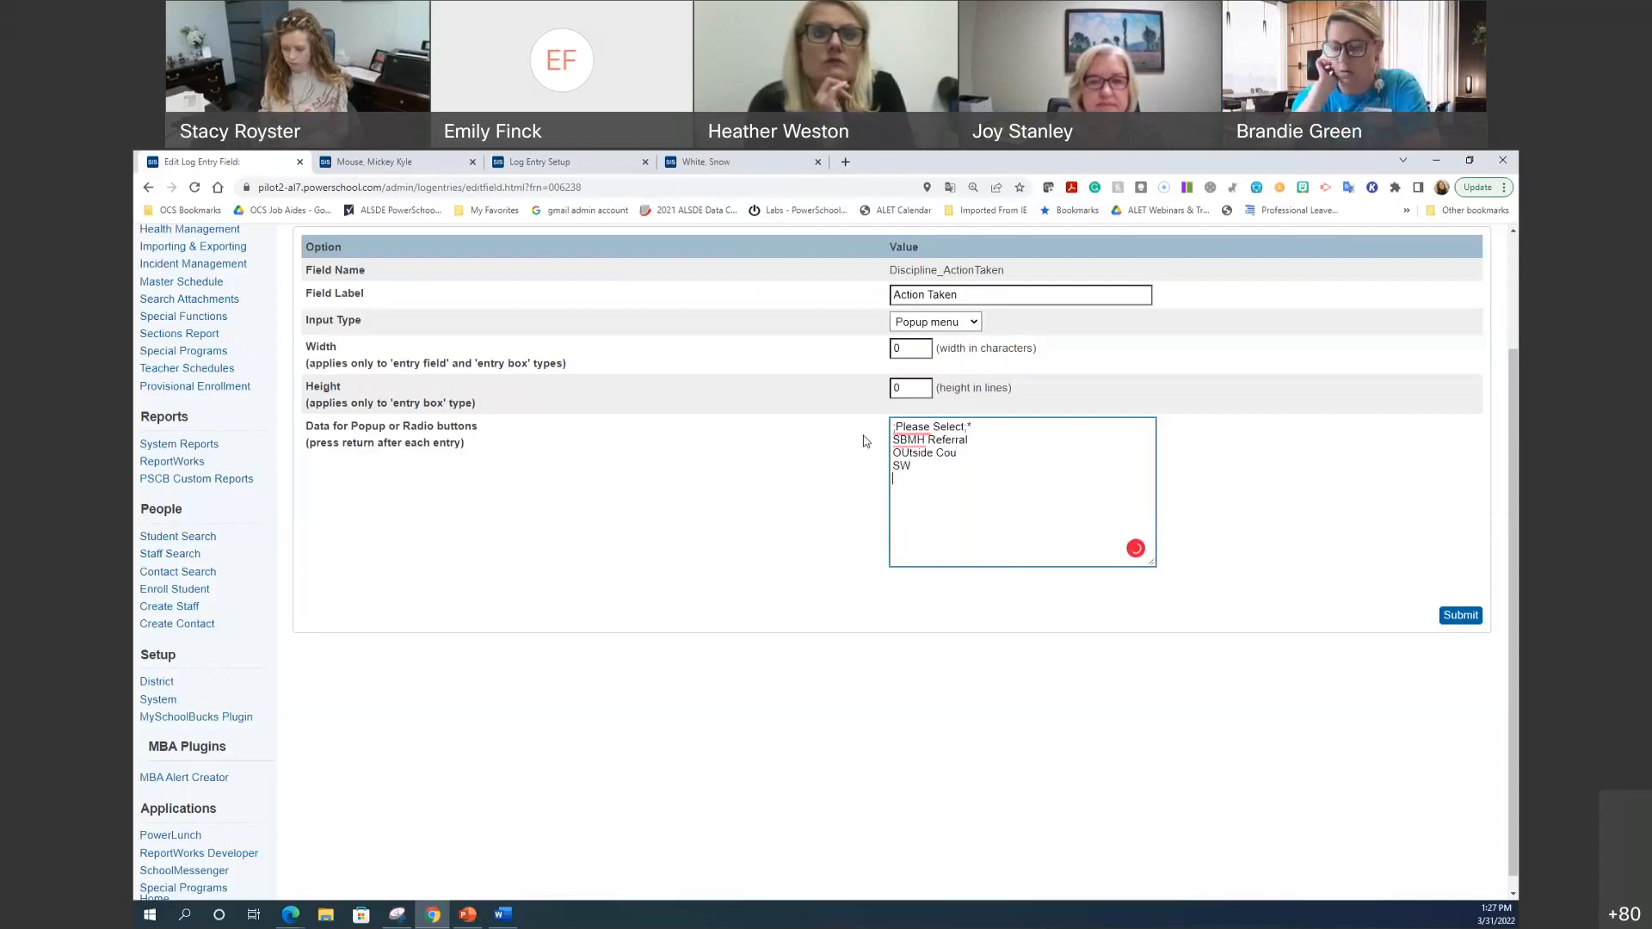
pyautogui.write('Example')
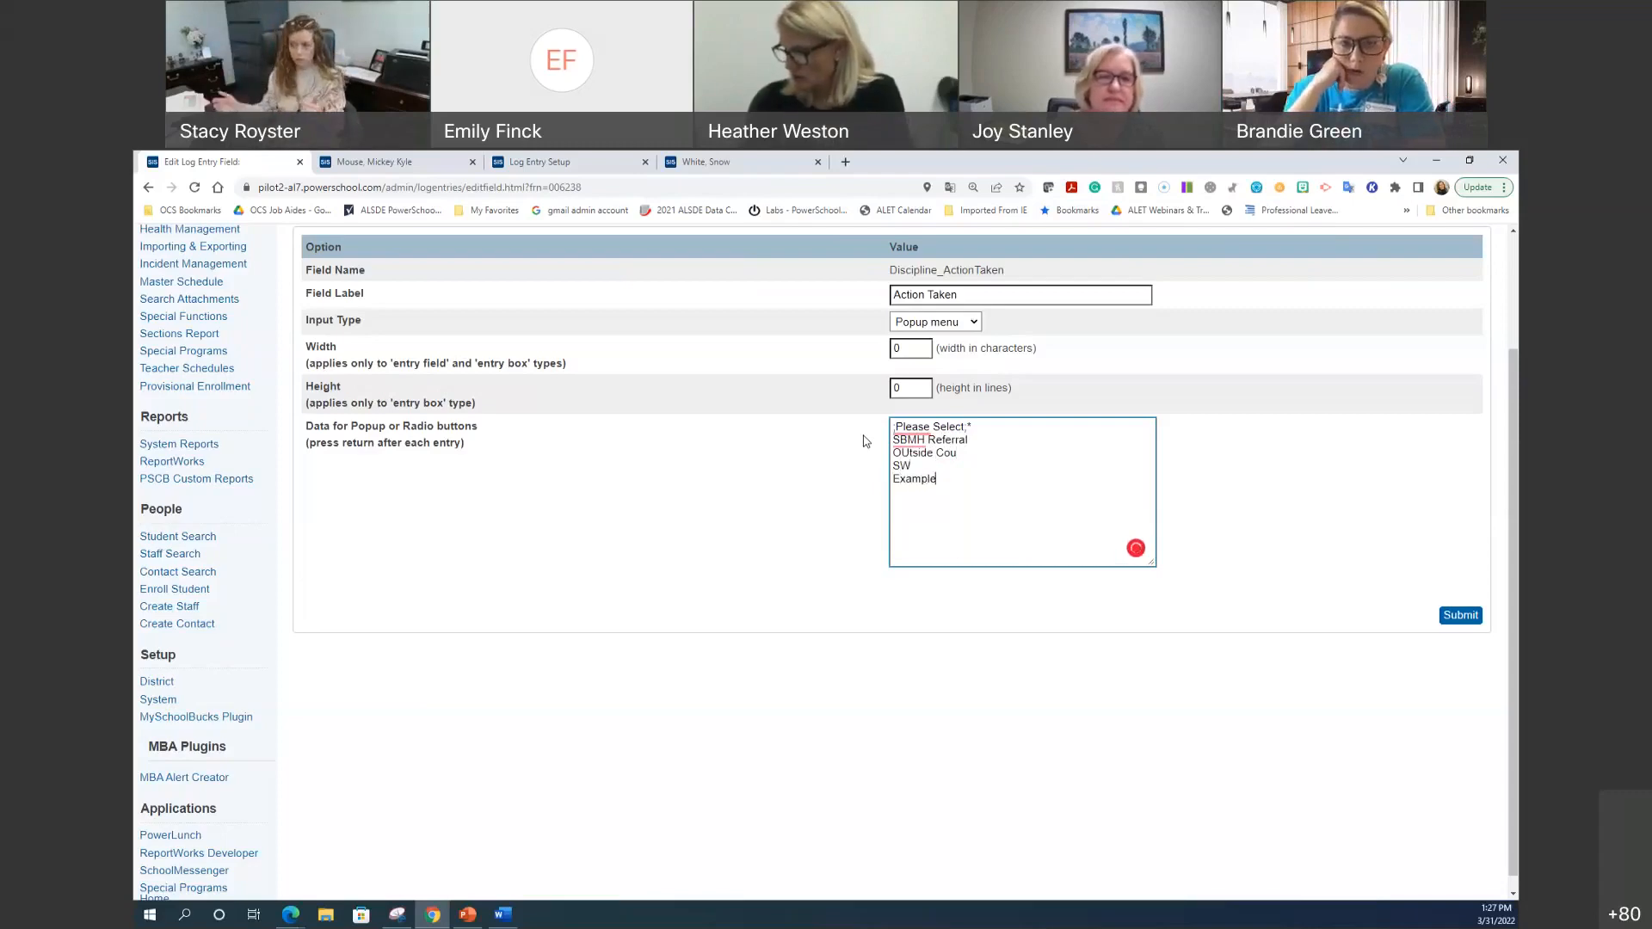
pyautogui.click(1455, 617)
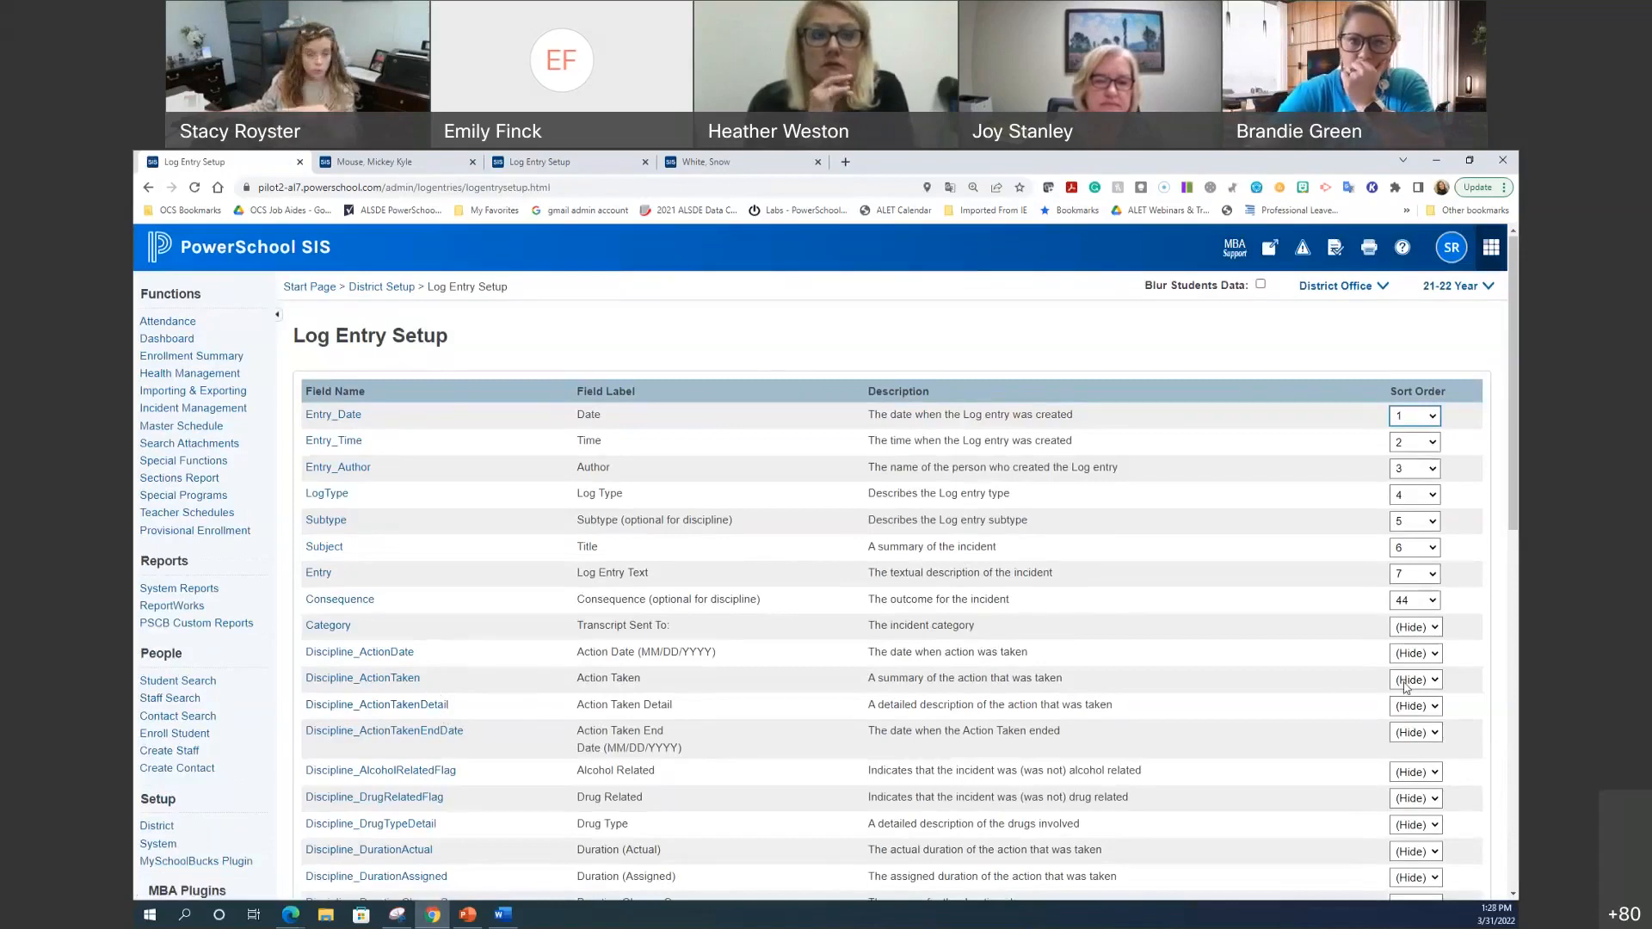
# Step: Change Discipline_ActionTaken's sort order from (Hide) to 8
pyautogui.click(1405, 686)
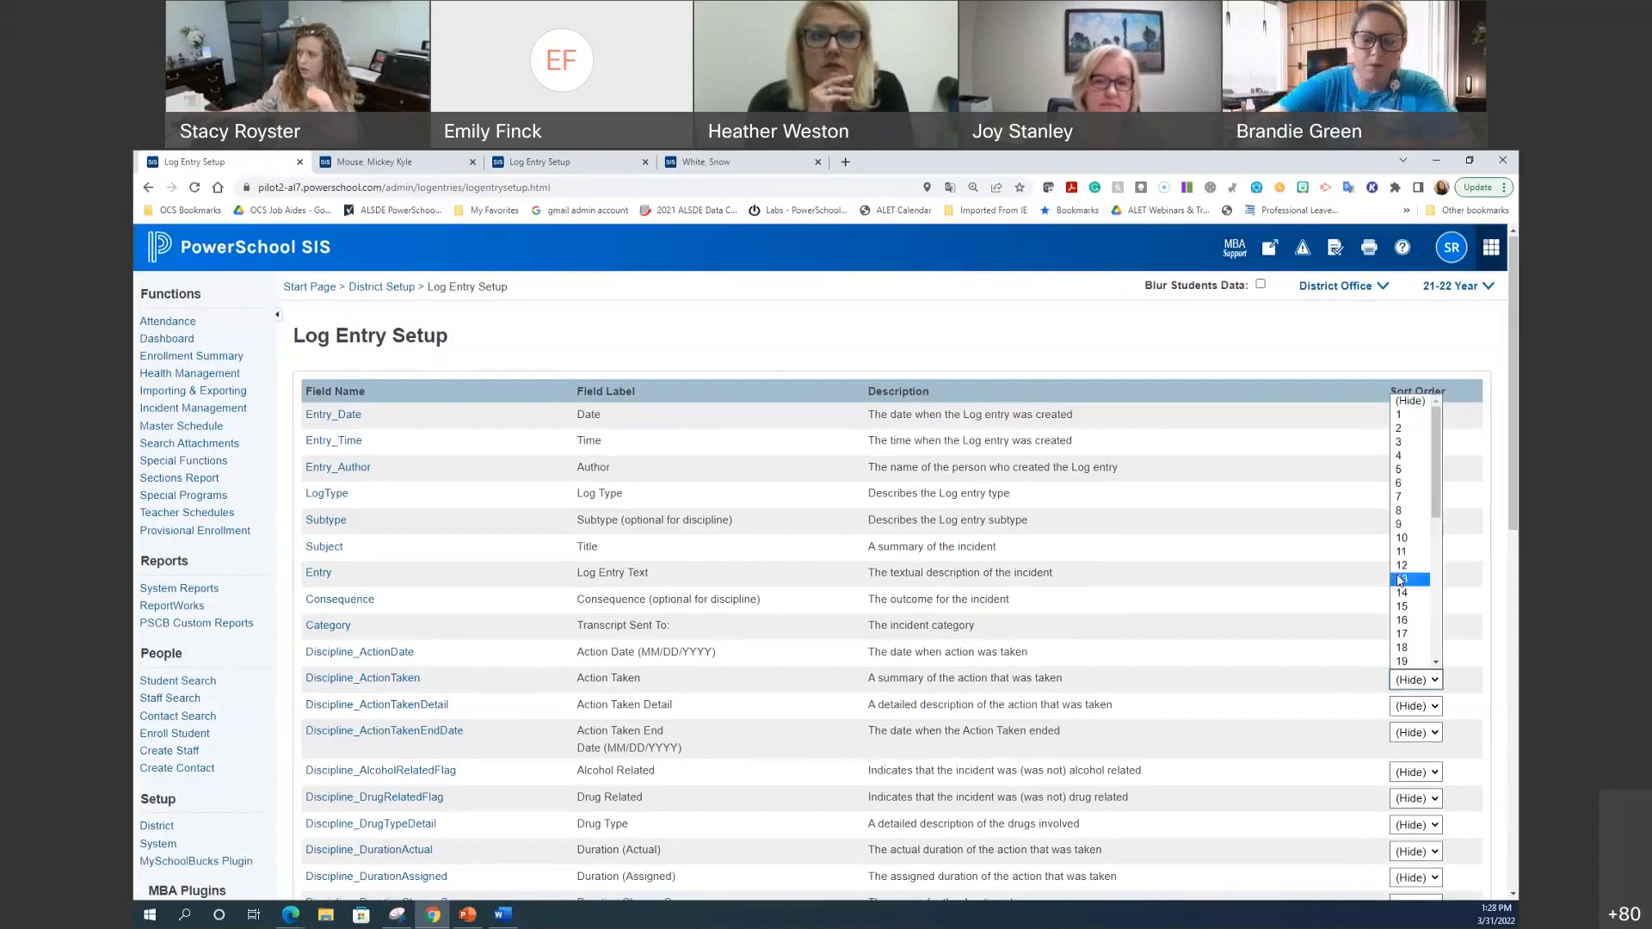
pyautogui.click(1326, 631)
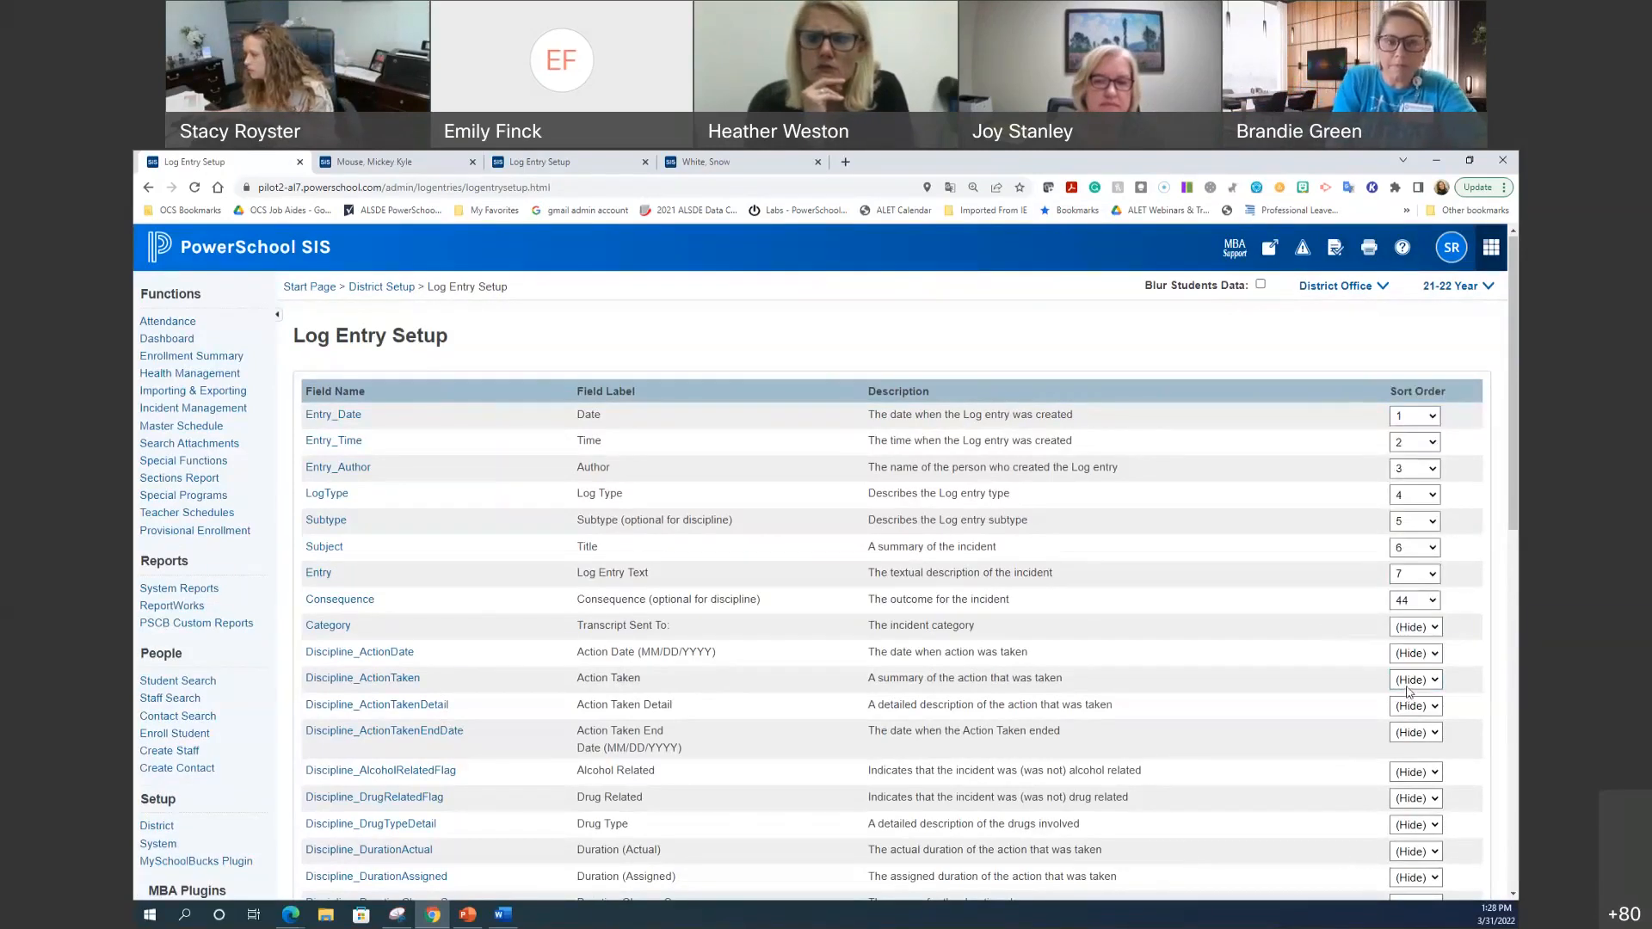
pyautogui.click(1433, 686)
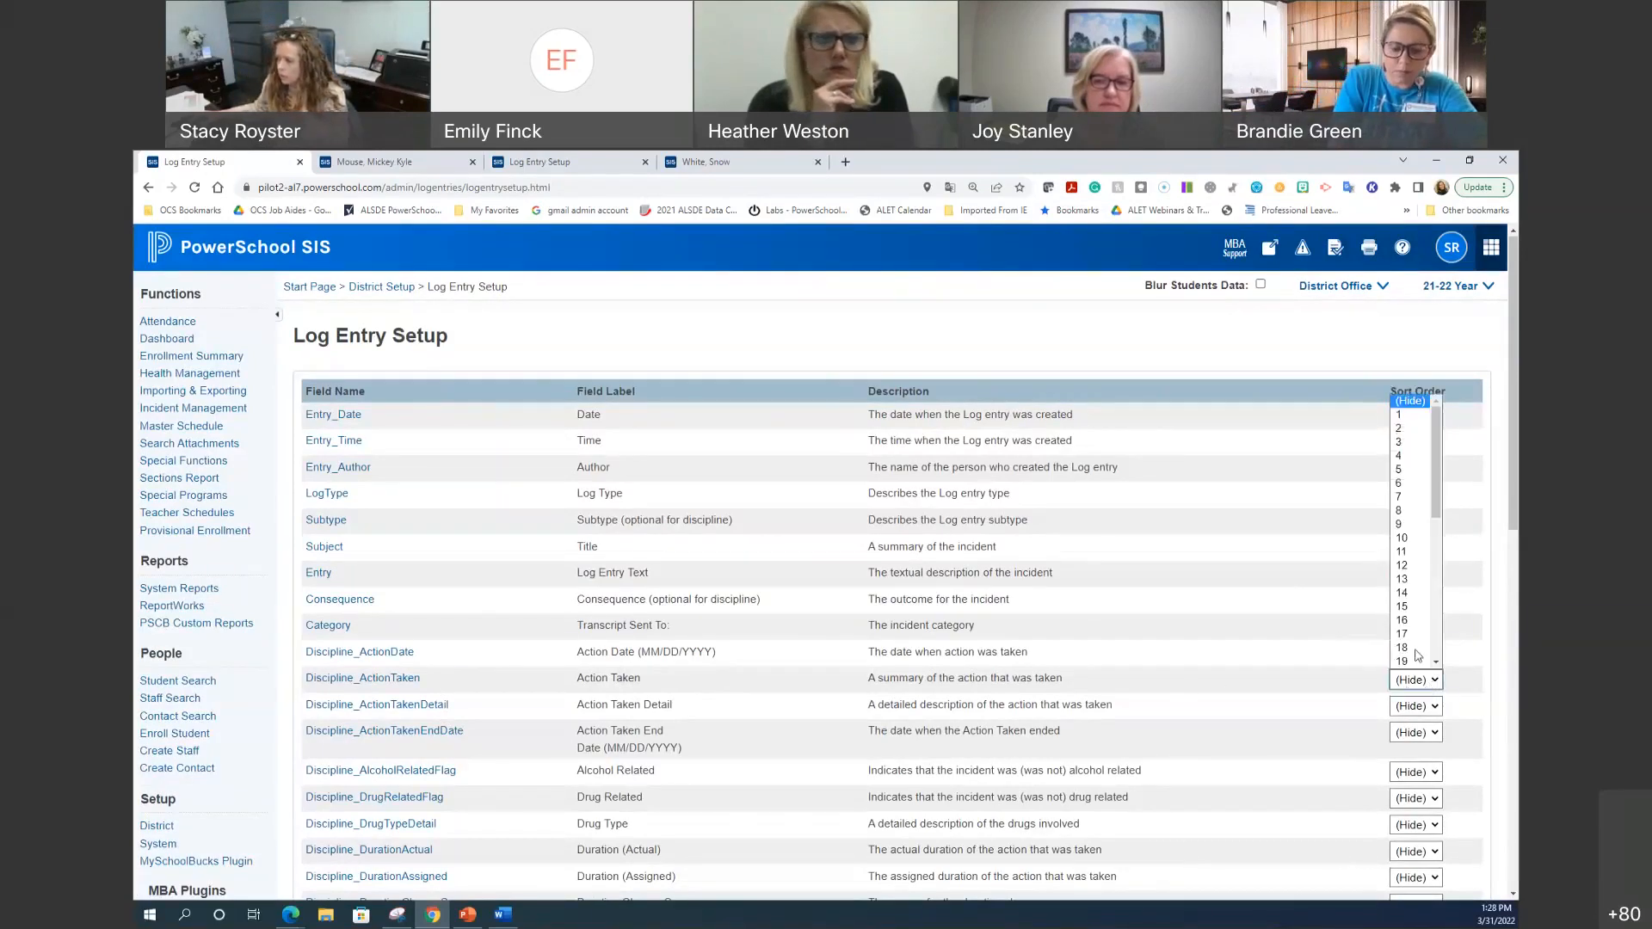
pyautogui.click(1418, 517)
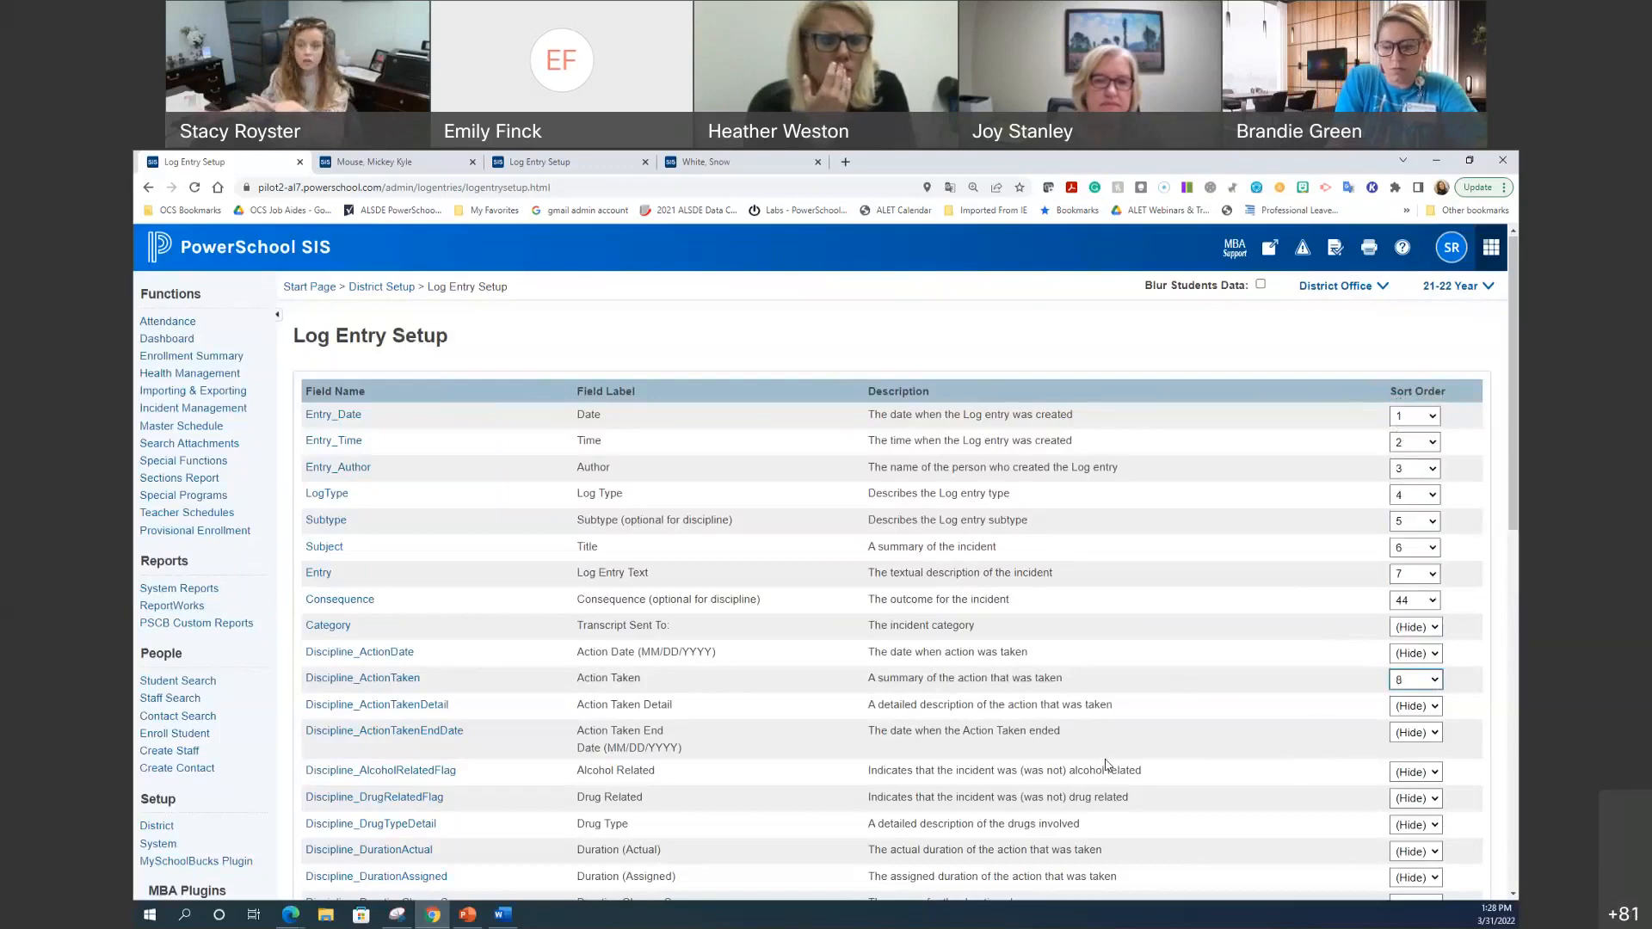
pyautogui.scroll(-2, 1110, 765)
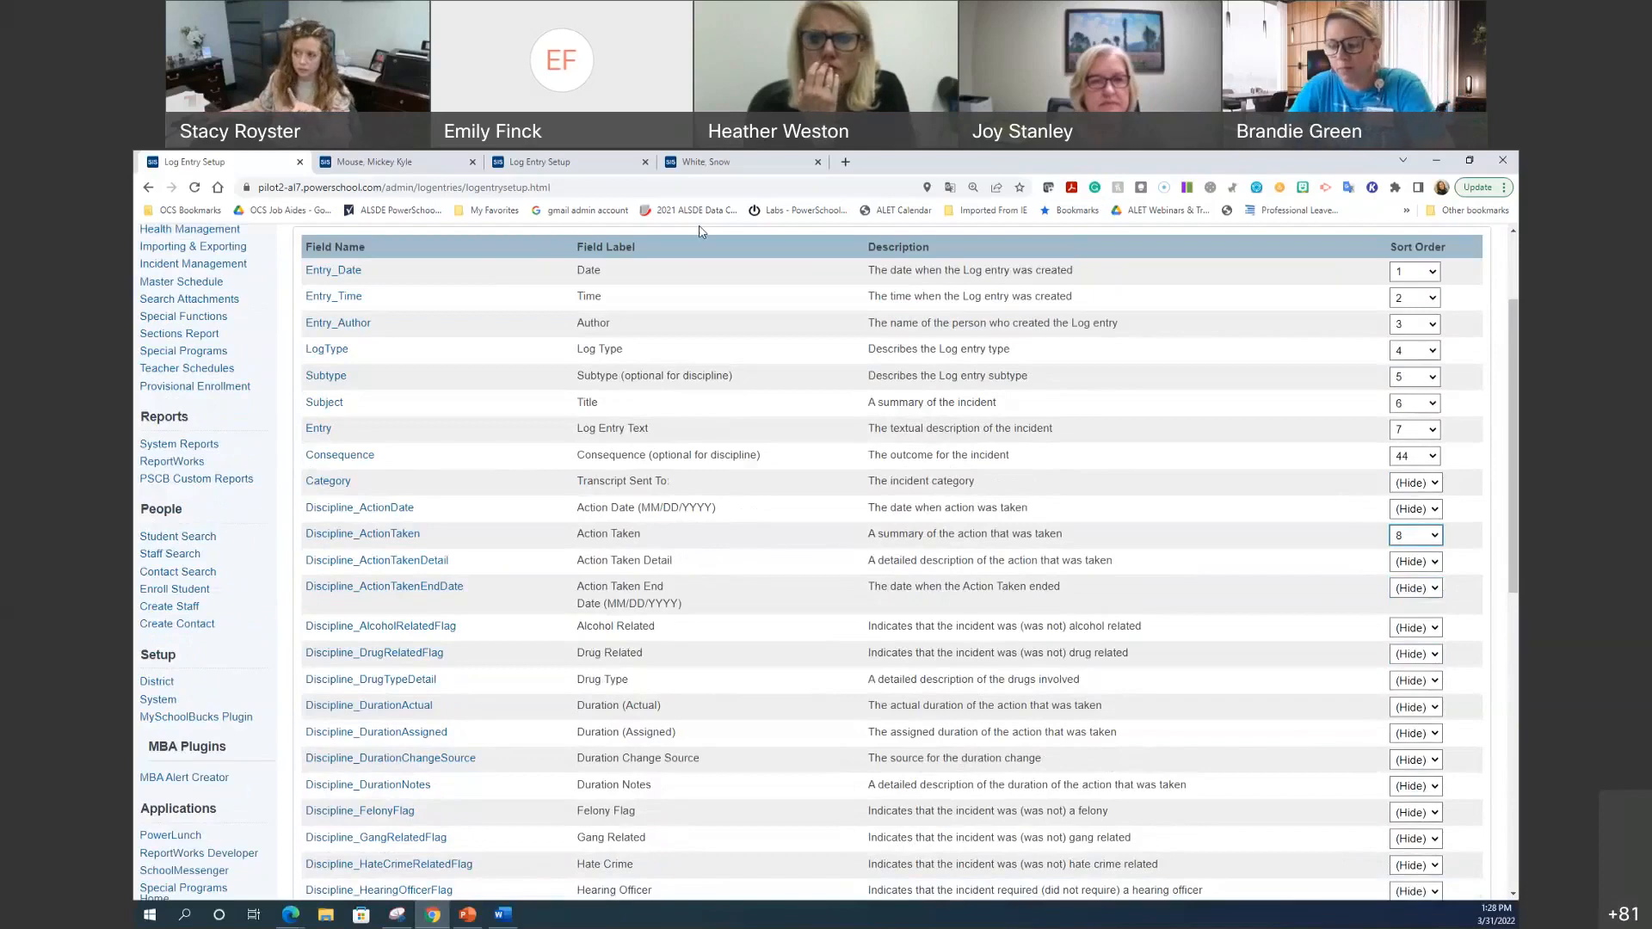
# Step: Look over the student's log entry form, then come back to Log Entry Setup
pyautogui.click(710, 160)
pyautogui.scroll(-3, 730, 706)
pyautogui.scroll(-2, 729, 706)
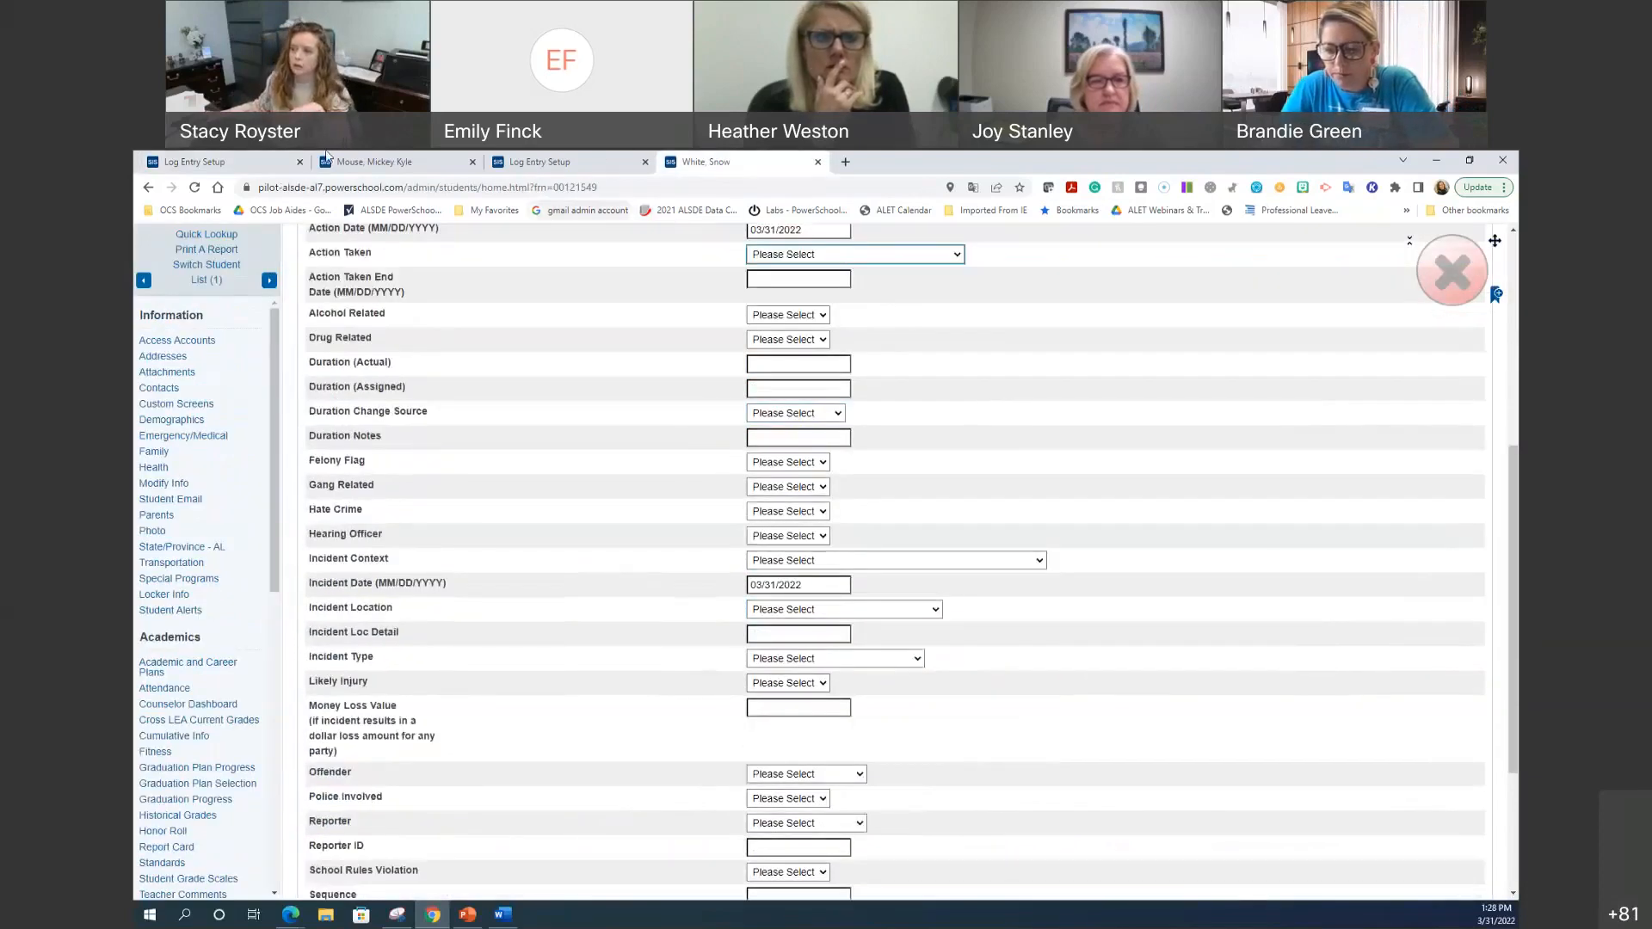
pyautogui.click(204, 161)
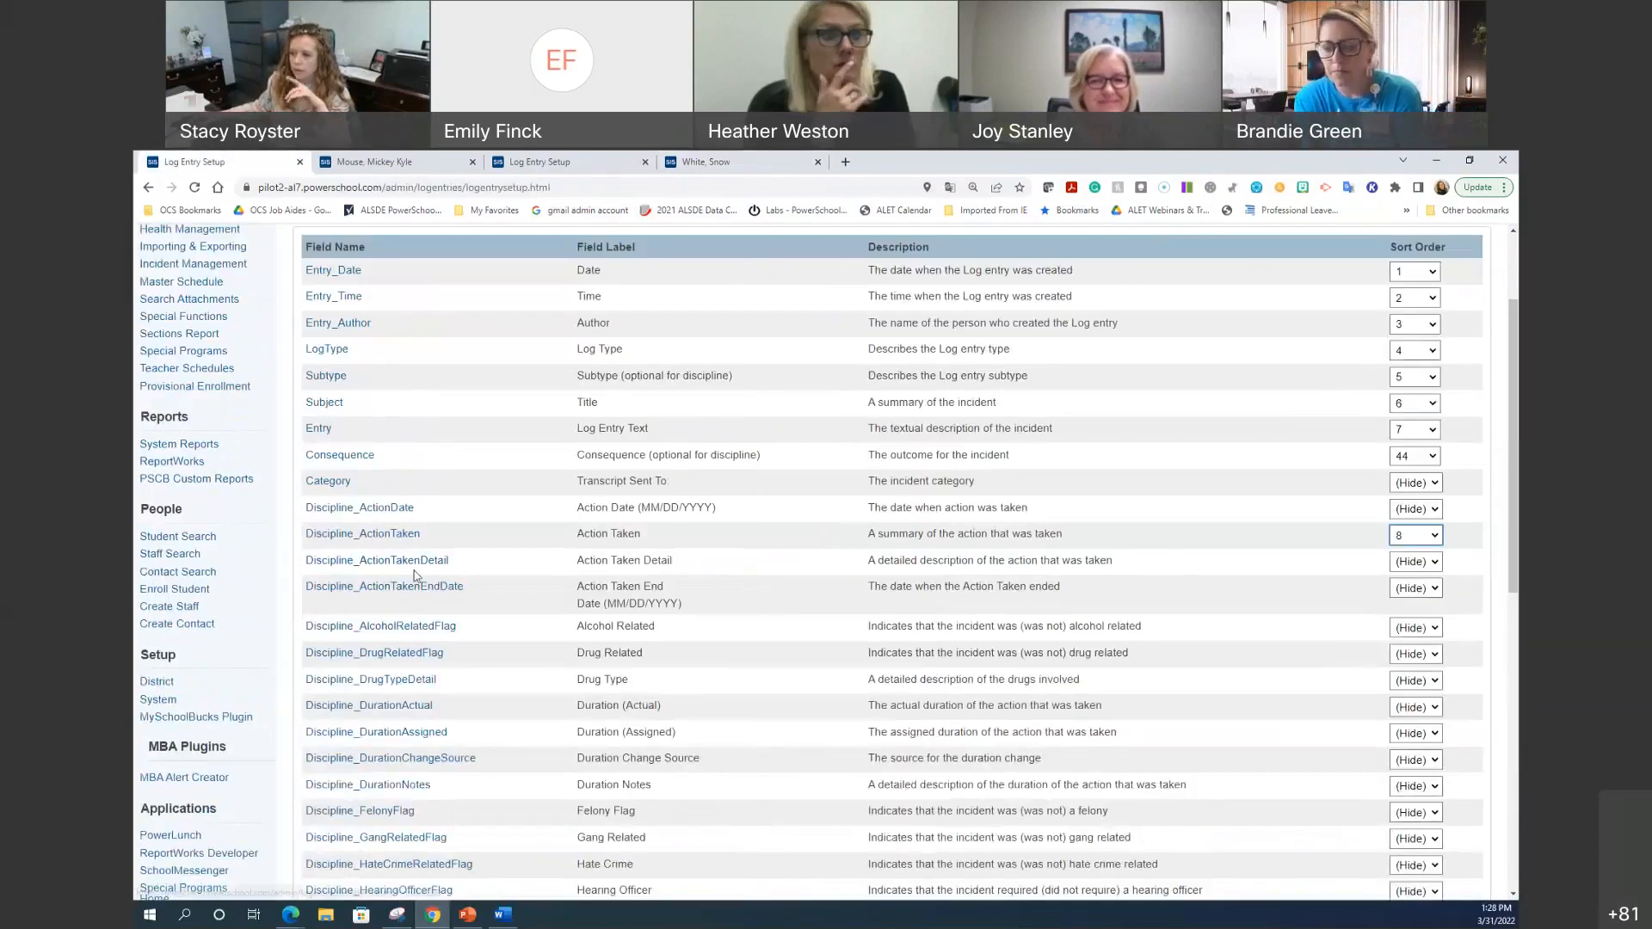
# Step: Relabel the Discipline_ActionTaken field as 'Referral' and save
pyautogui.click(389, 535)
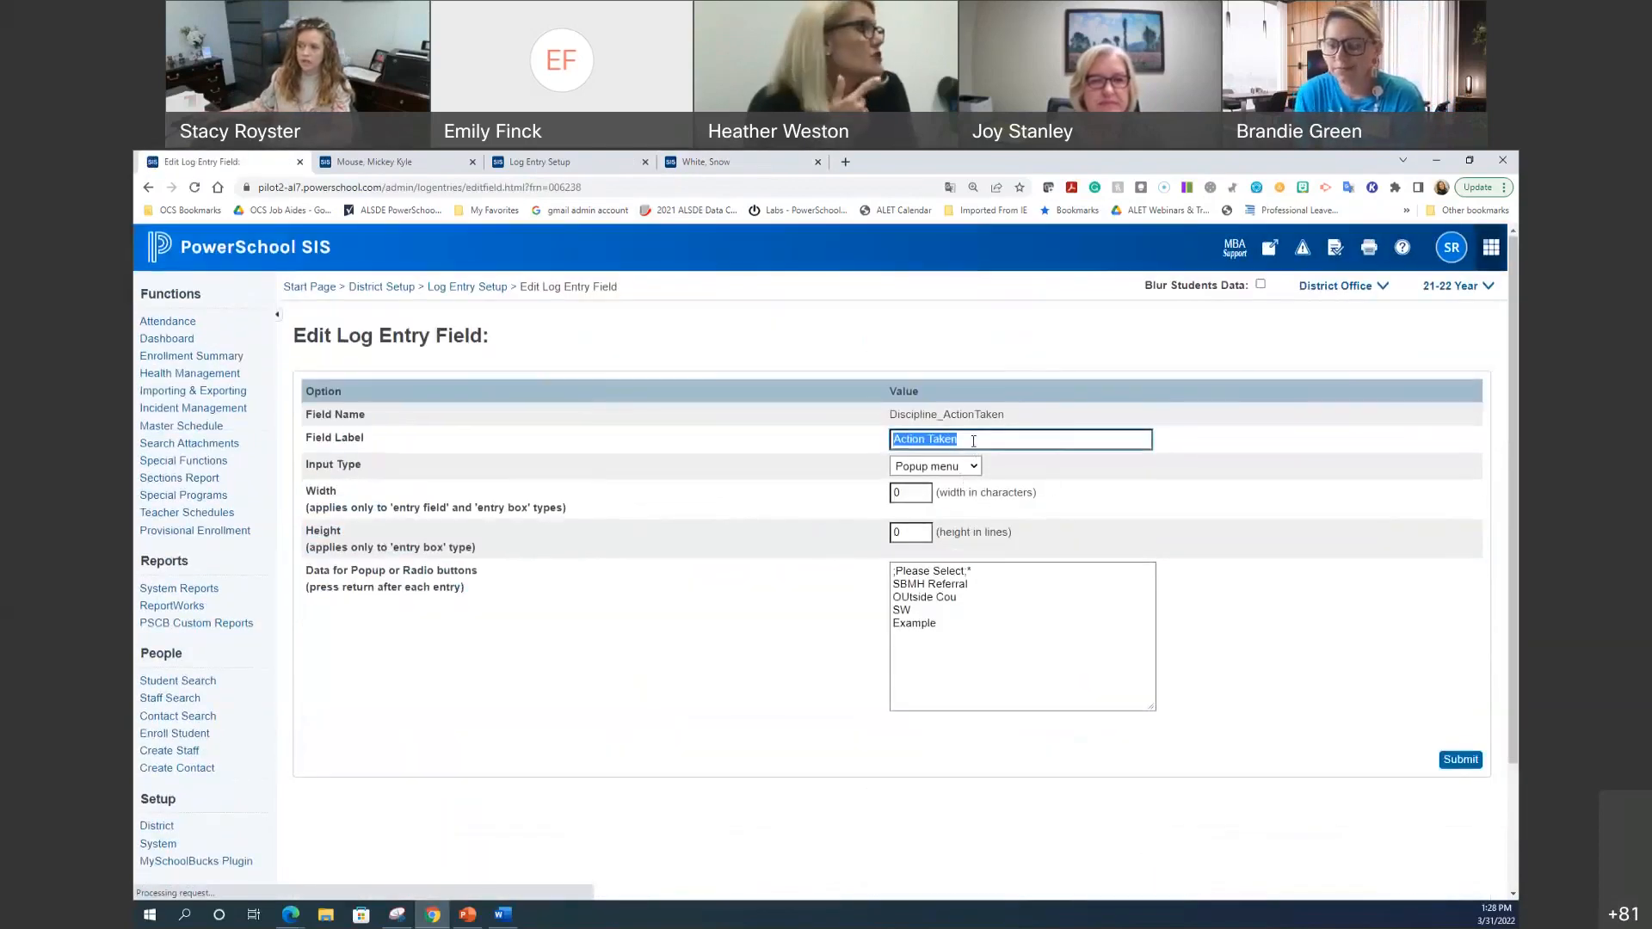
pyautogui.moveTo(958, 440); pyautogui.dragTo(815, 442)
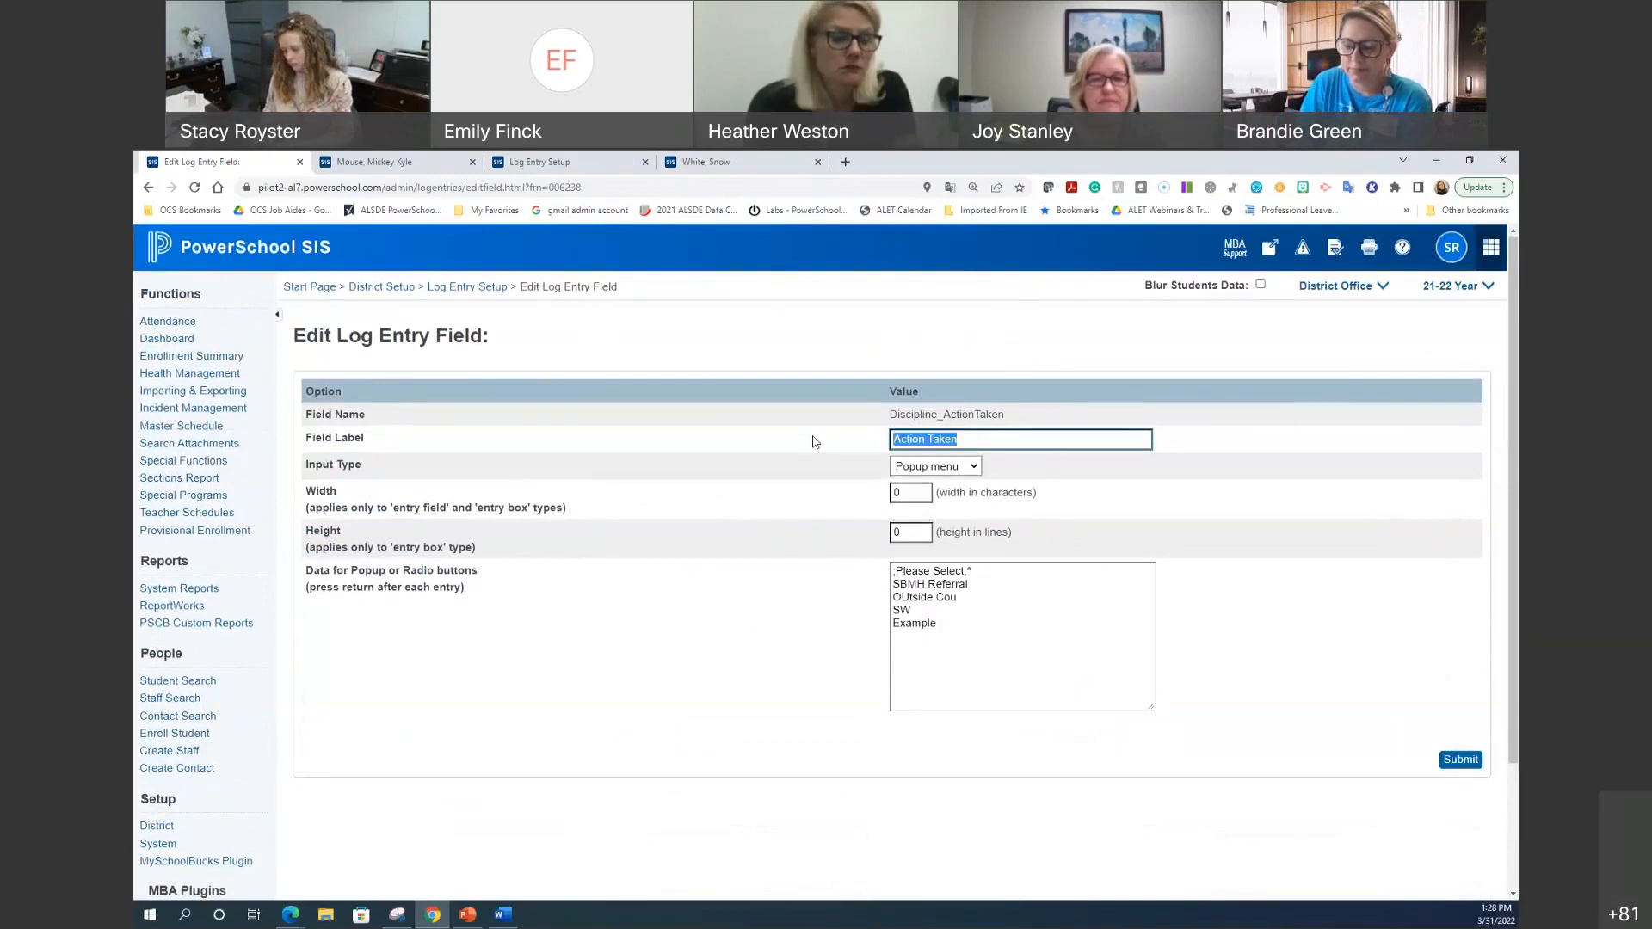
pyautogui.write('Referral')
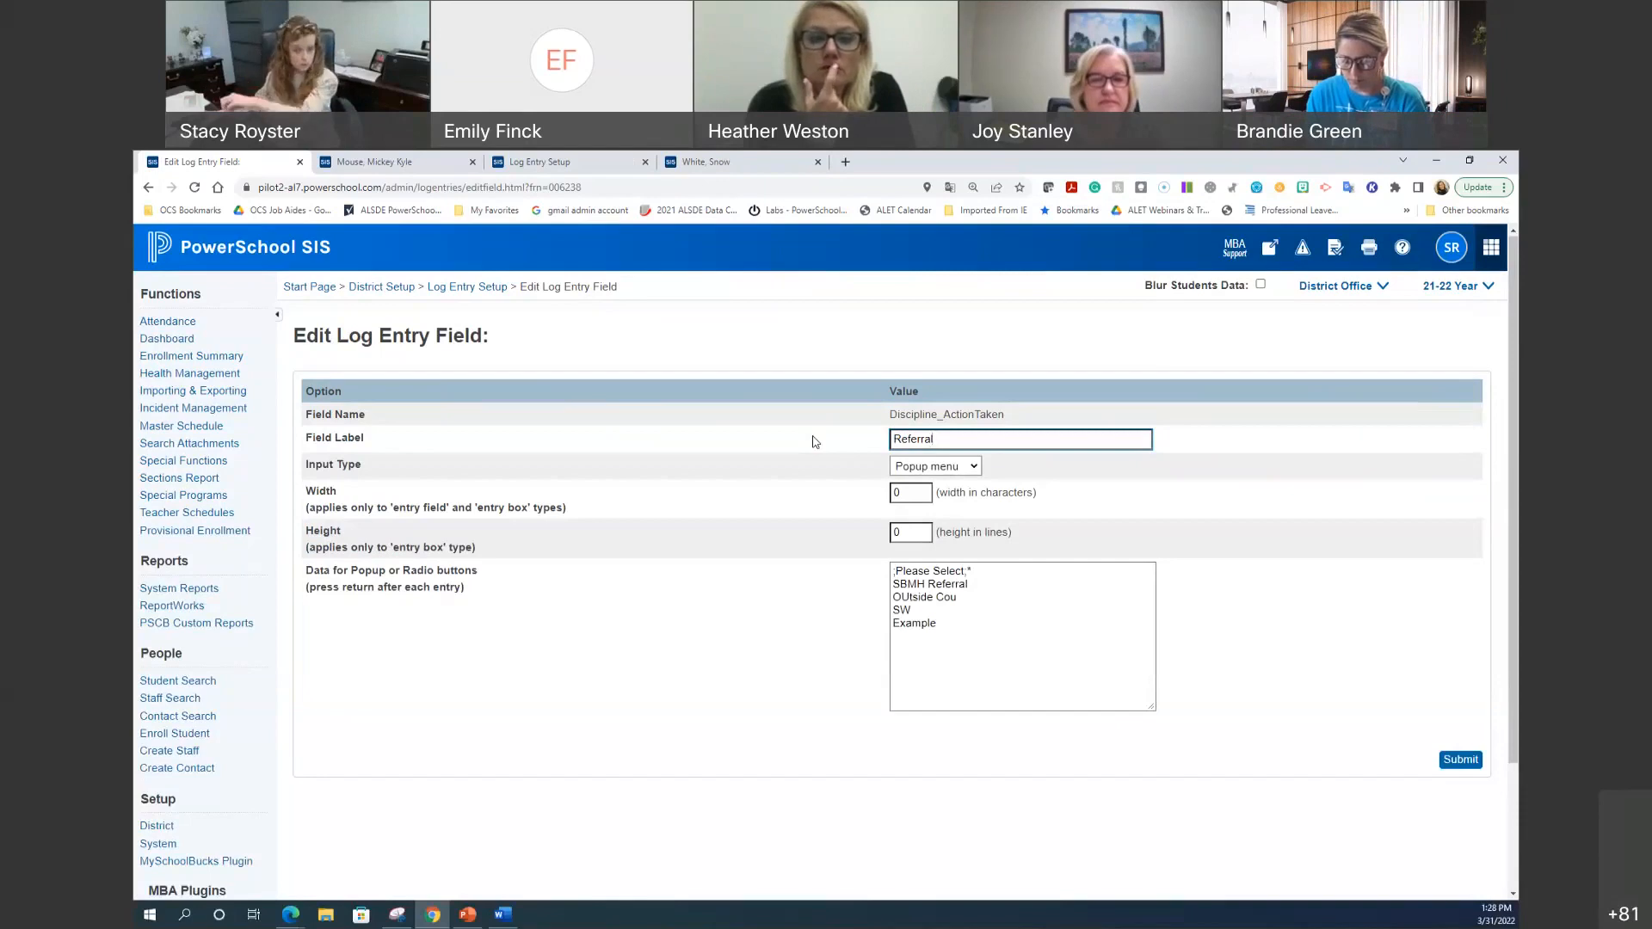
pyautogui.click(1459, 759)
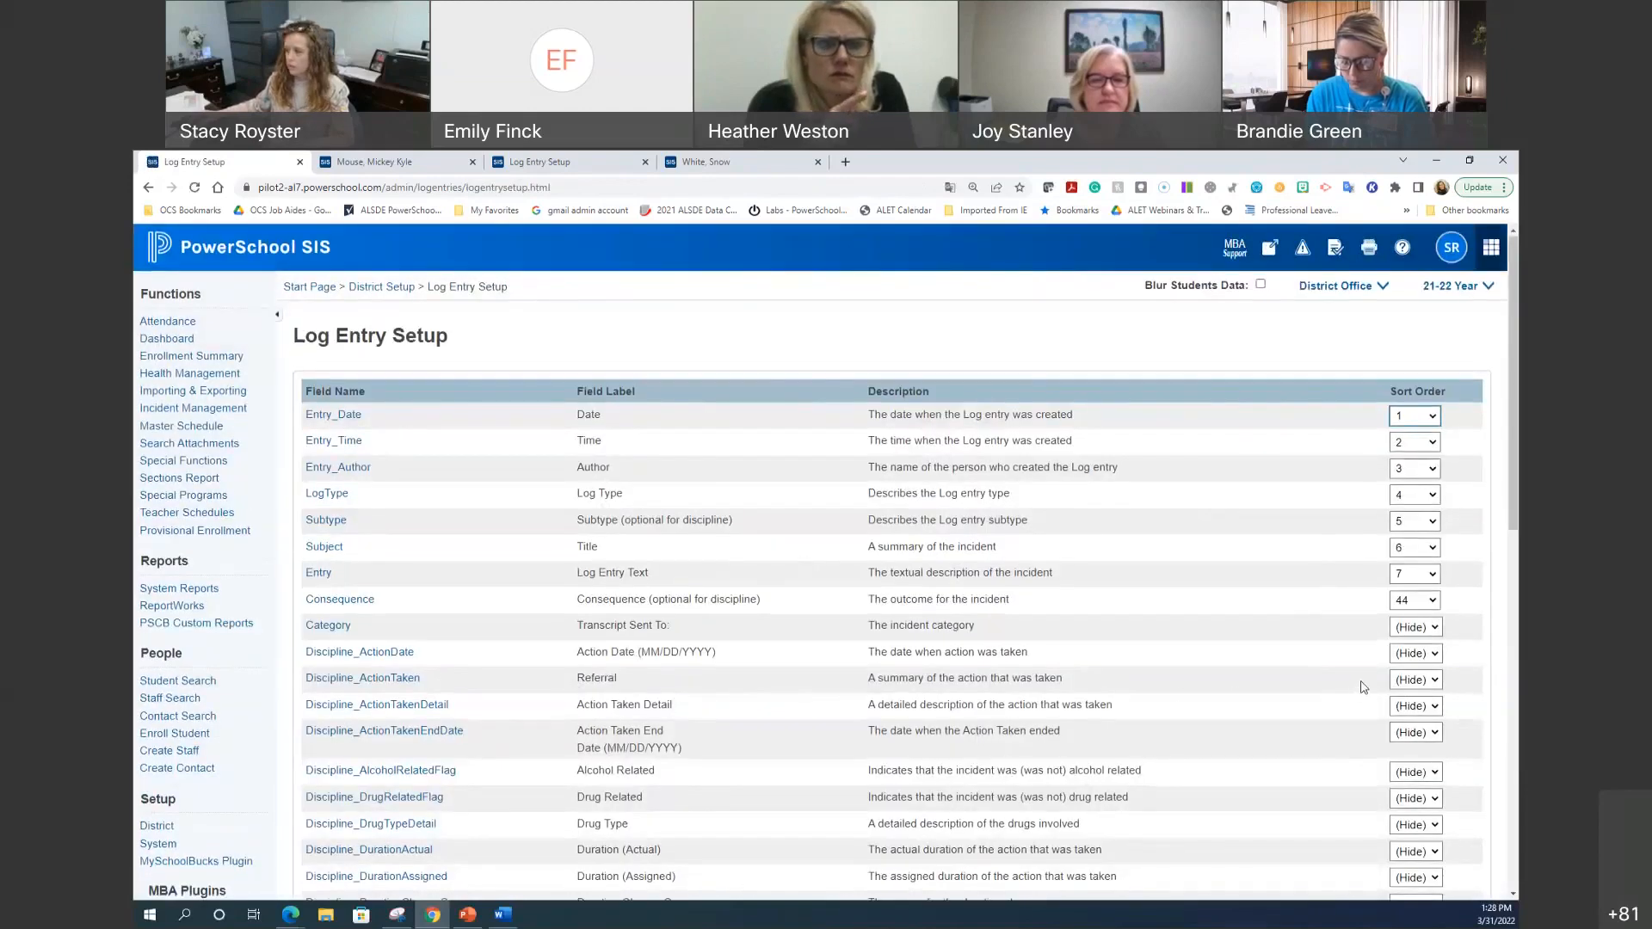
# Step: Set Discipline_ActionTaken's sort order to 9, save, and reload the student's log entries
pyautogui.click(1399, 686)
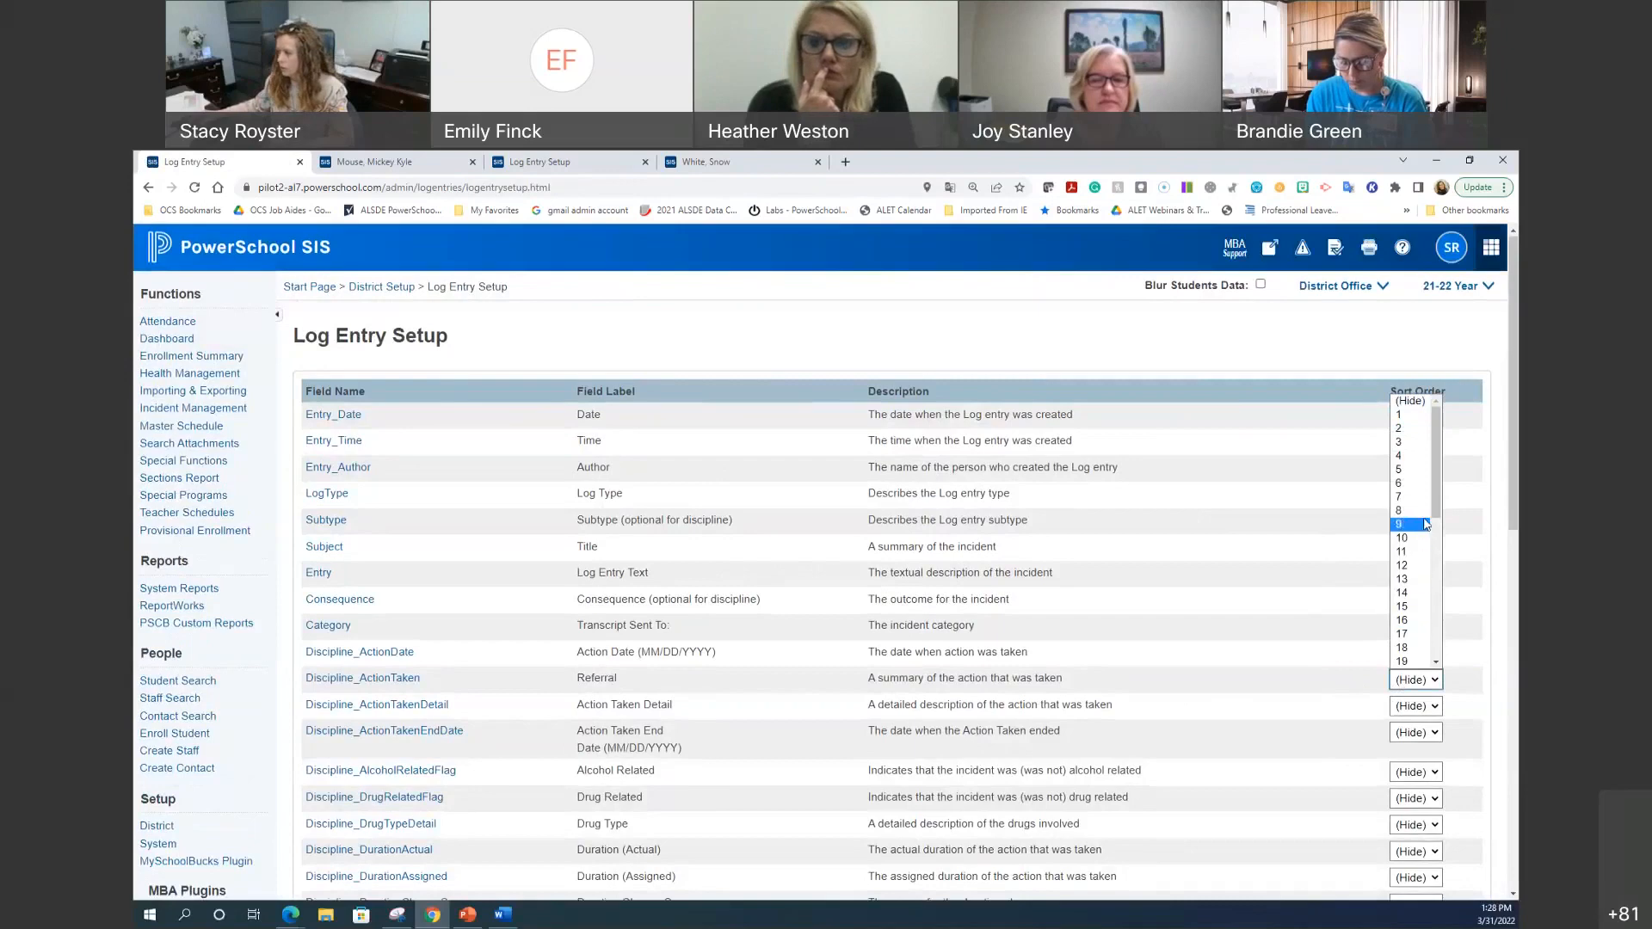
pyautogui.click(1428, 524)
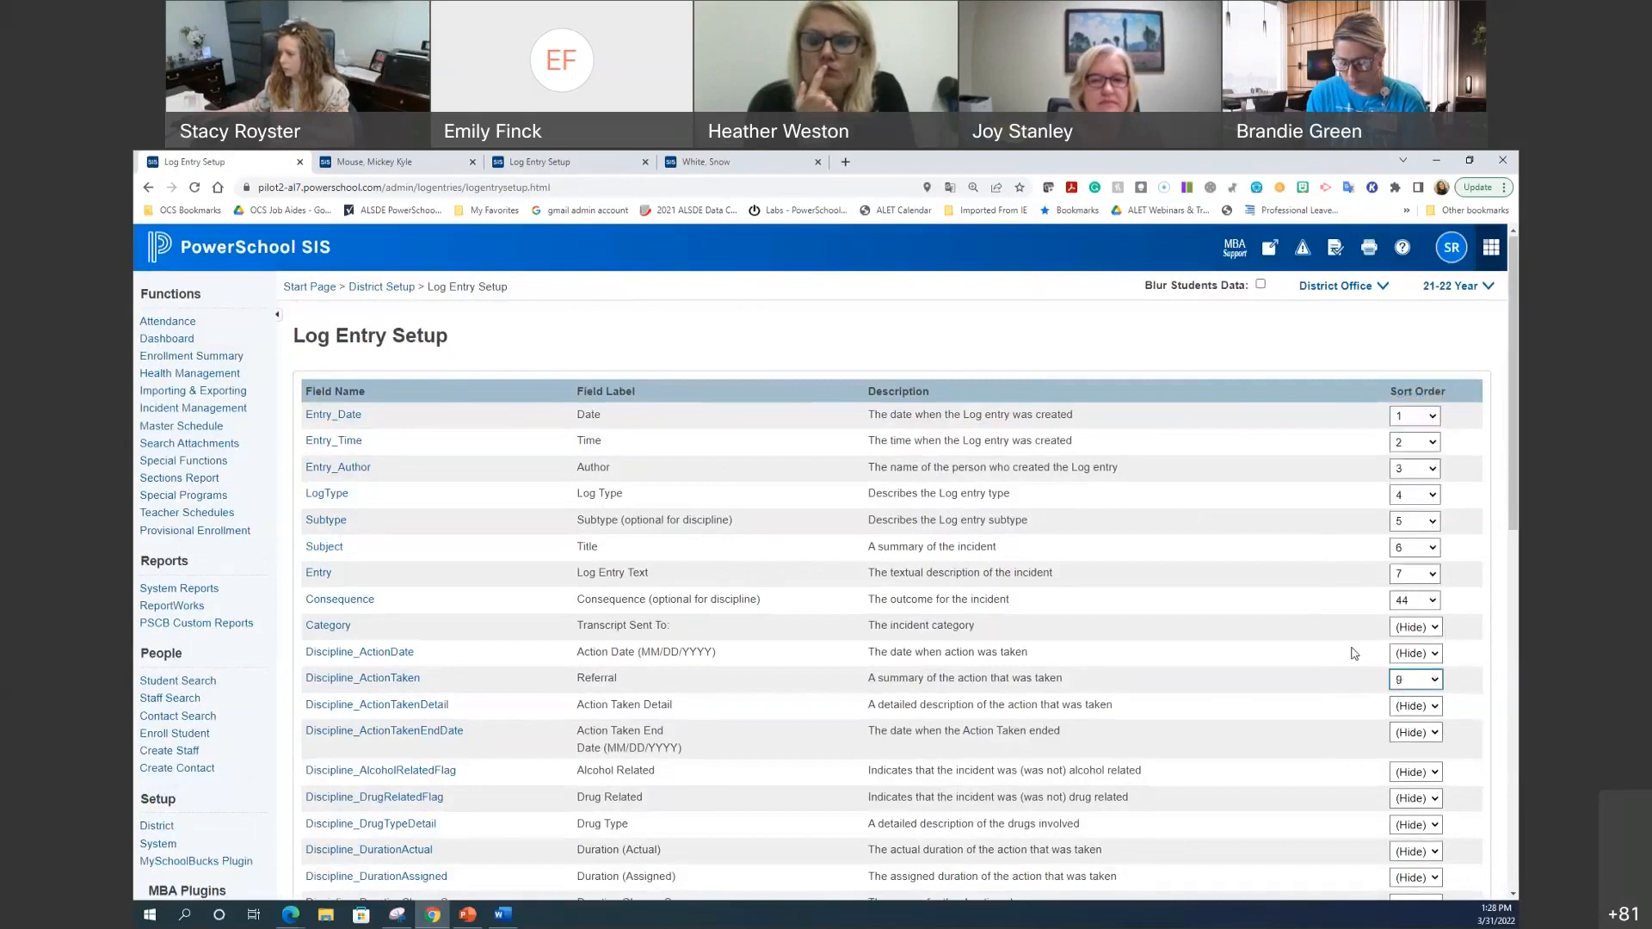
pyautogui.scroll(-15, 1353, 652)
pyautogui.click(1446, 844)
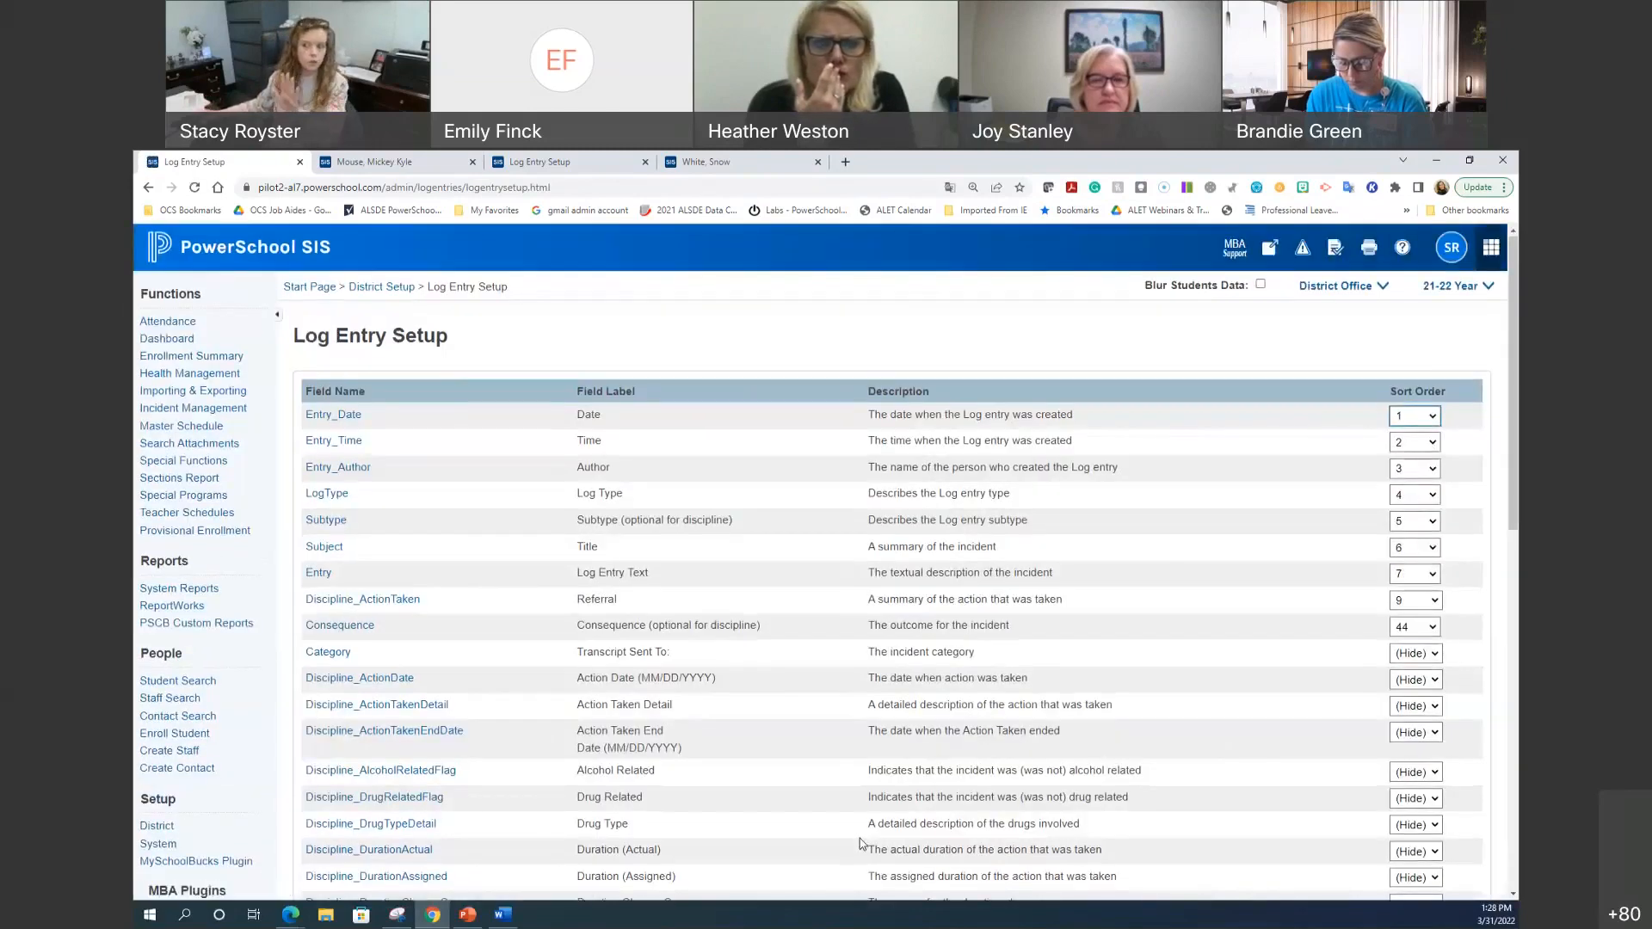
pyautogui.click(370, 162)
pyautogui.click(412, 287)
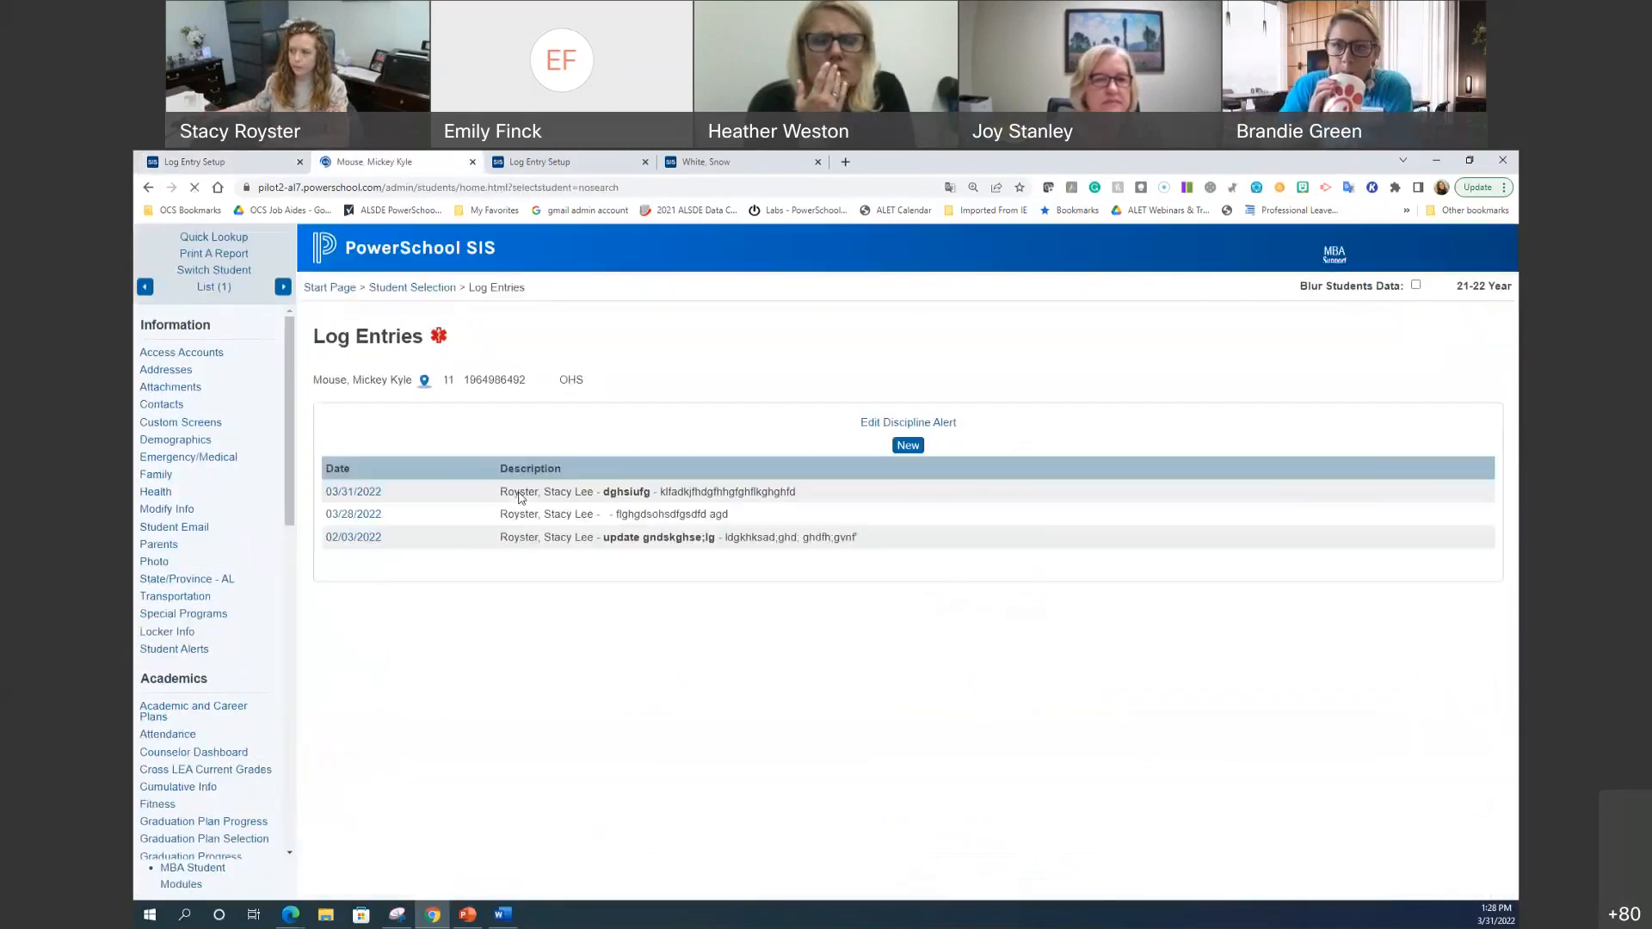
# Step: Start a new log entry for the student with Referral set to SW
pyautogui.click(918, 440)
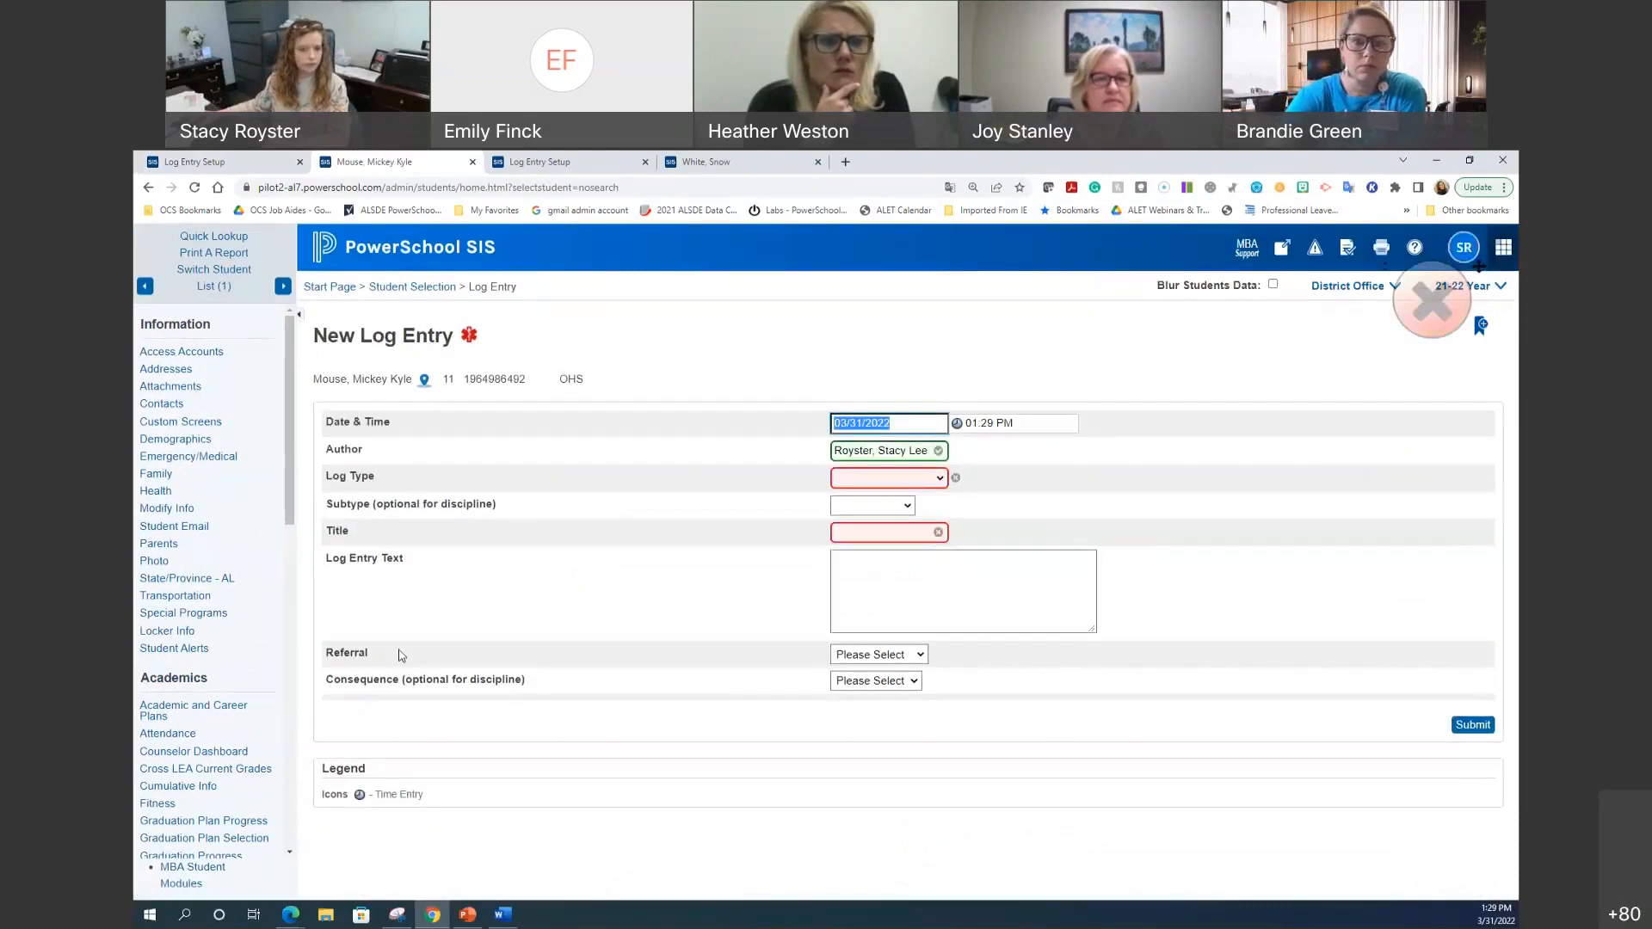
pyautogui.click(871, 660)
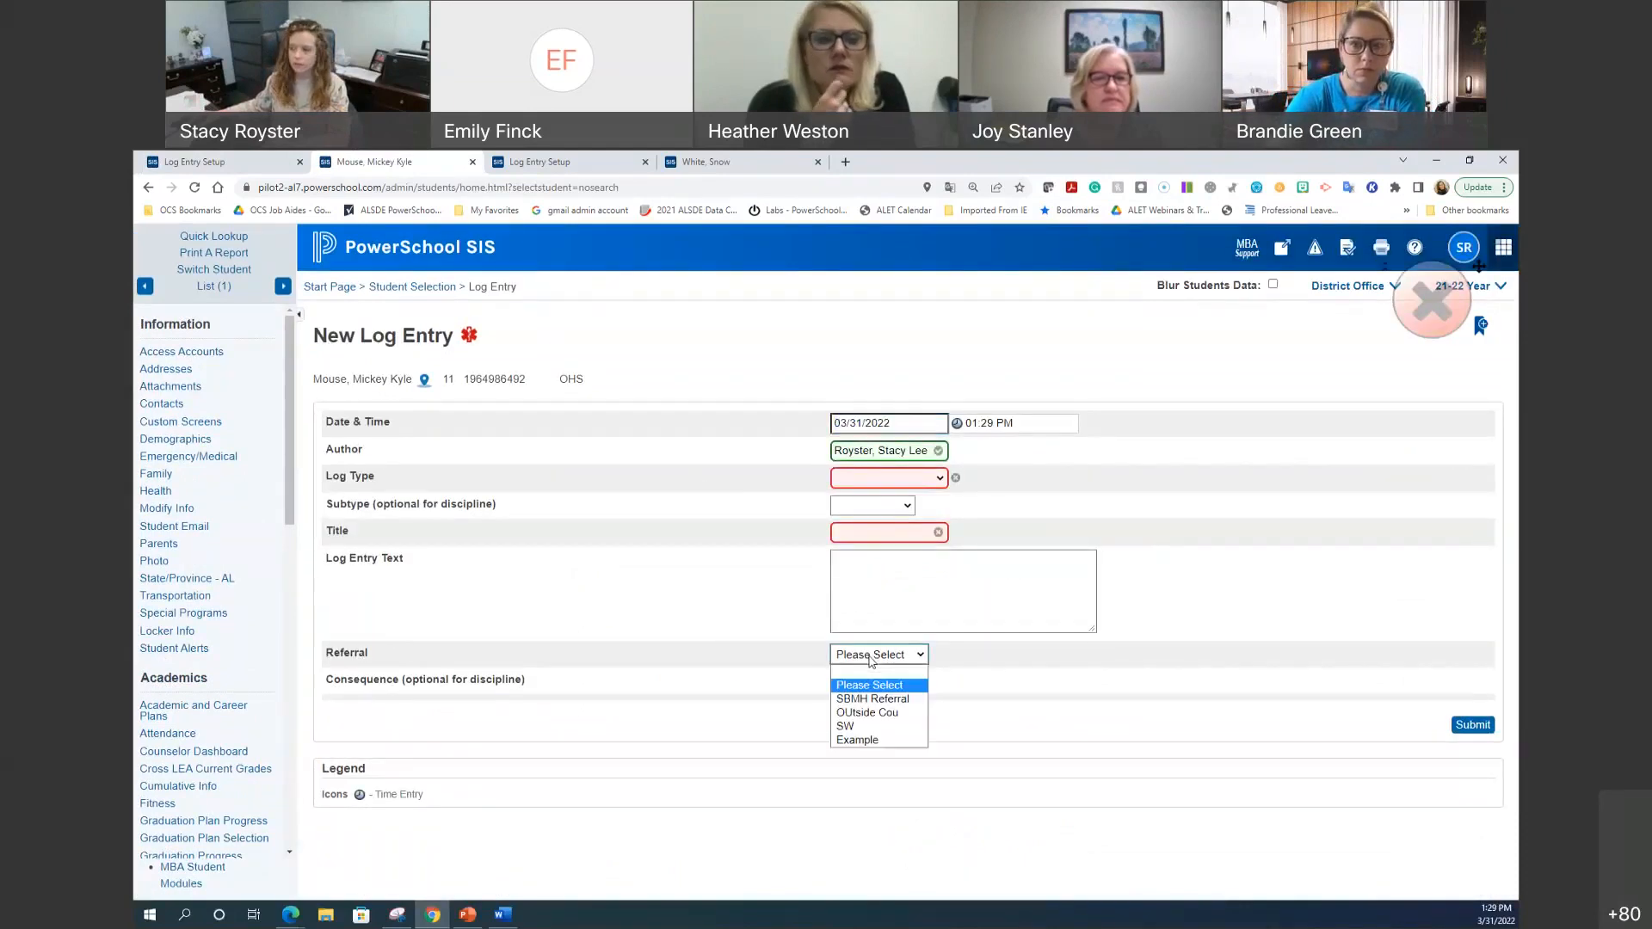
pyautogui.click(886, 713)
pyautogui.click(899, 656)
pyautogui.click(891, 727)
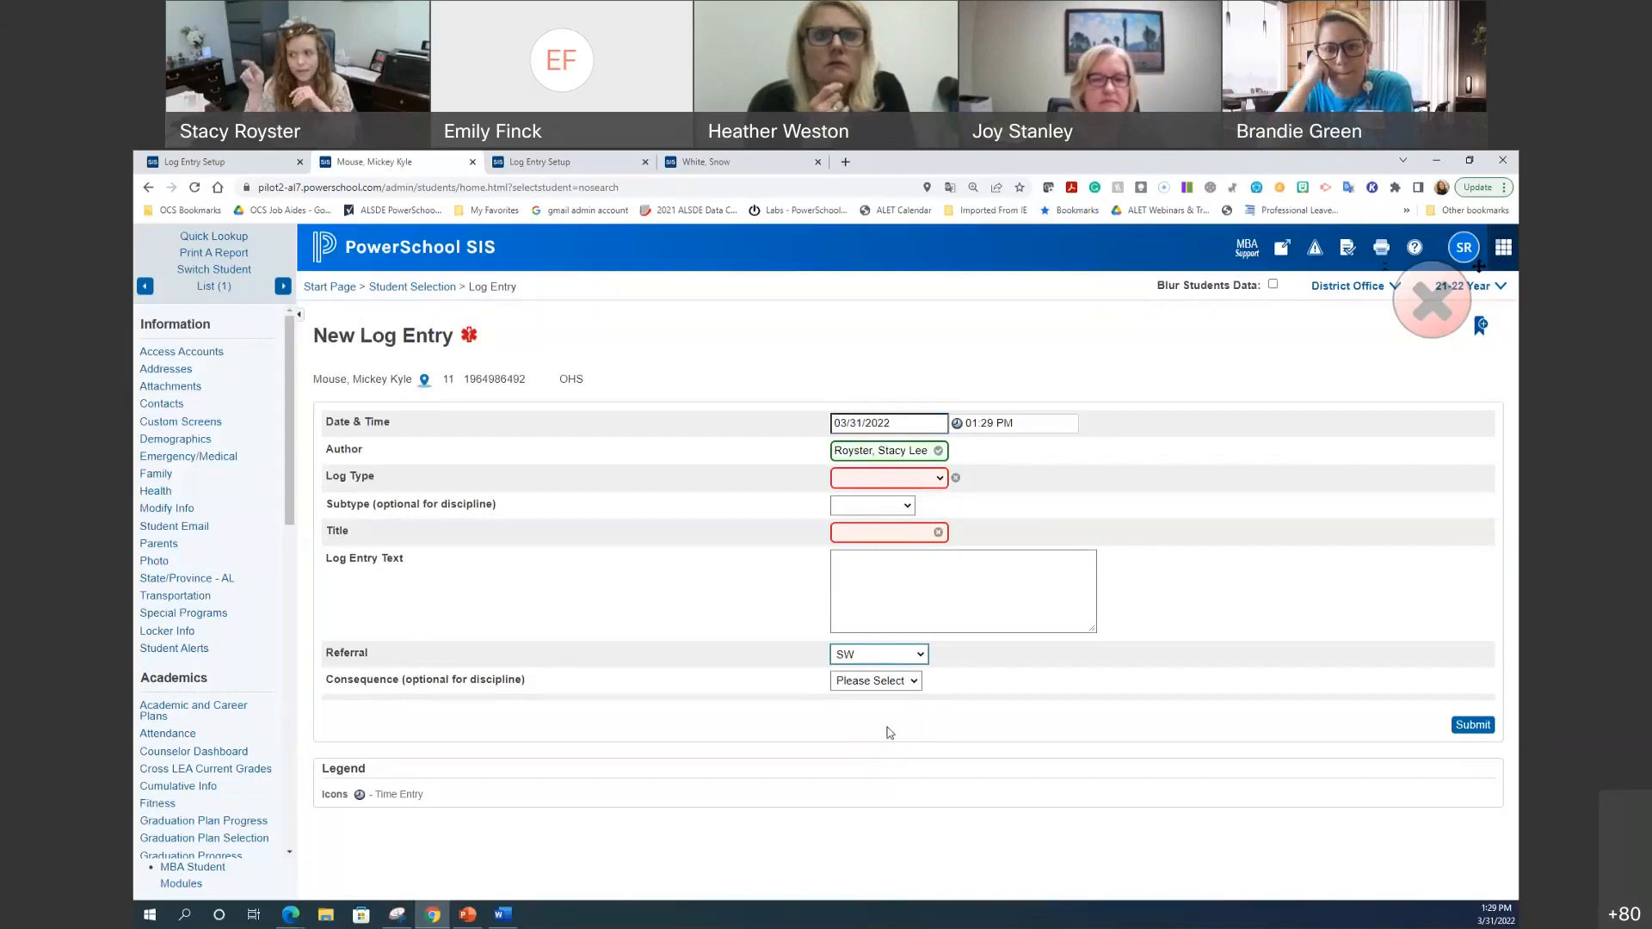
# Step: Choose Counselor log type with the mental health subtype, then return to Log Entry Setup
pyautogui.click(888, 478)
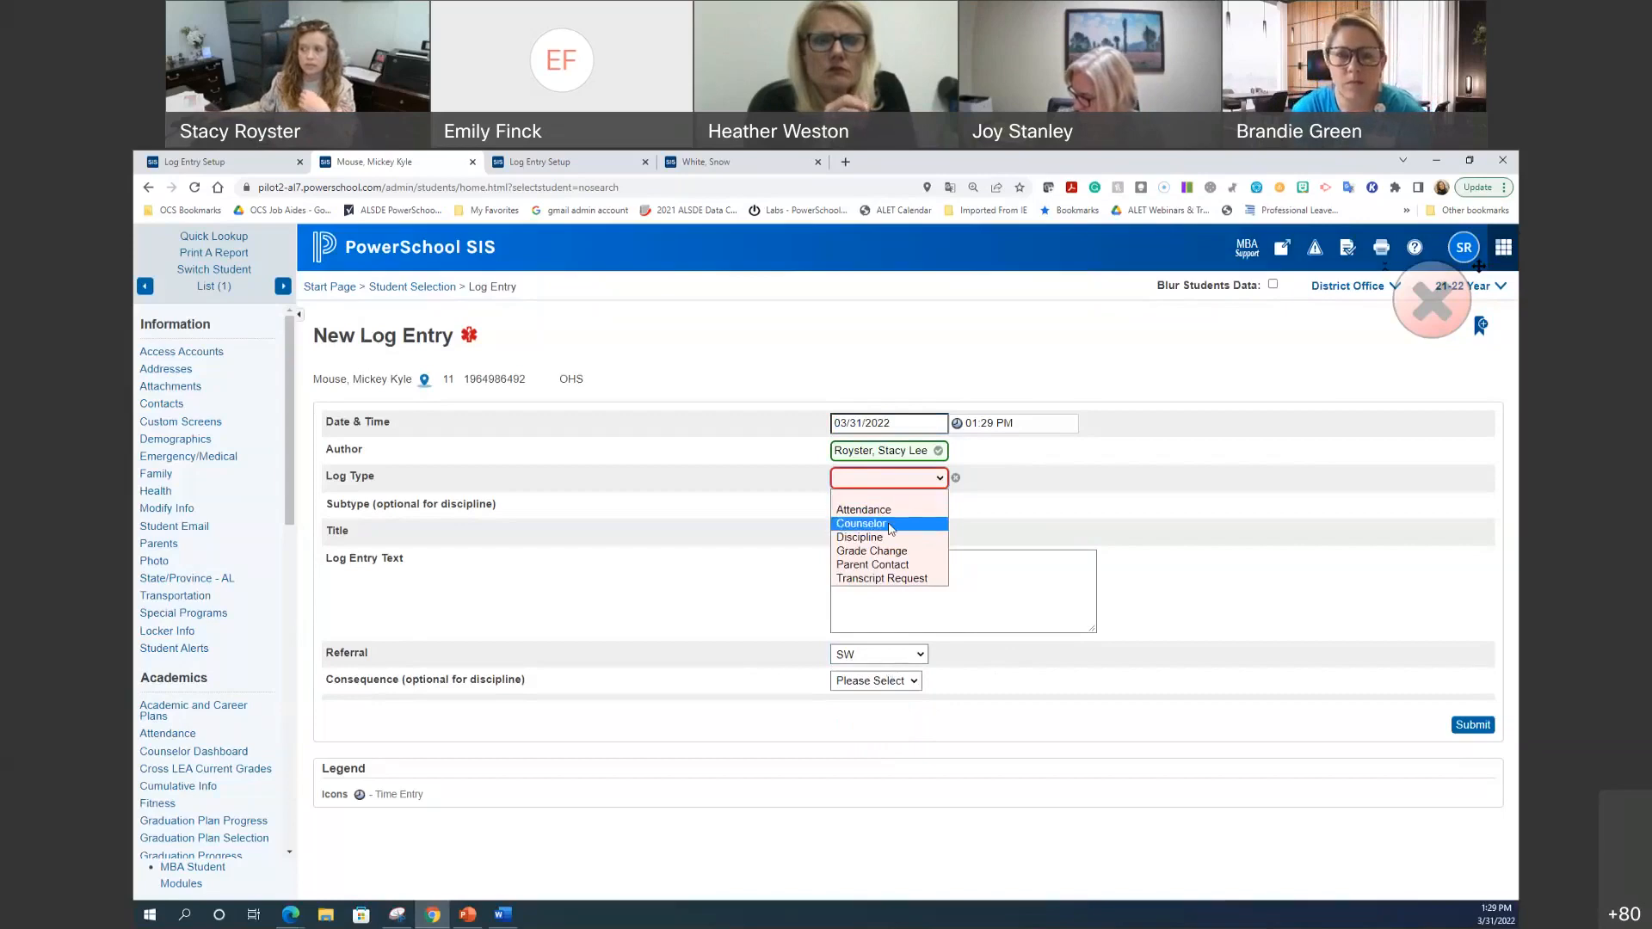
pyautogui.click(861, 523)
pyautogui.click(892, 505)
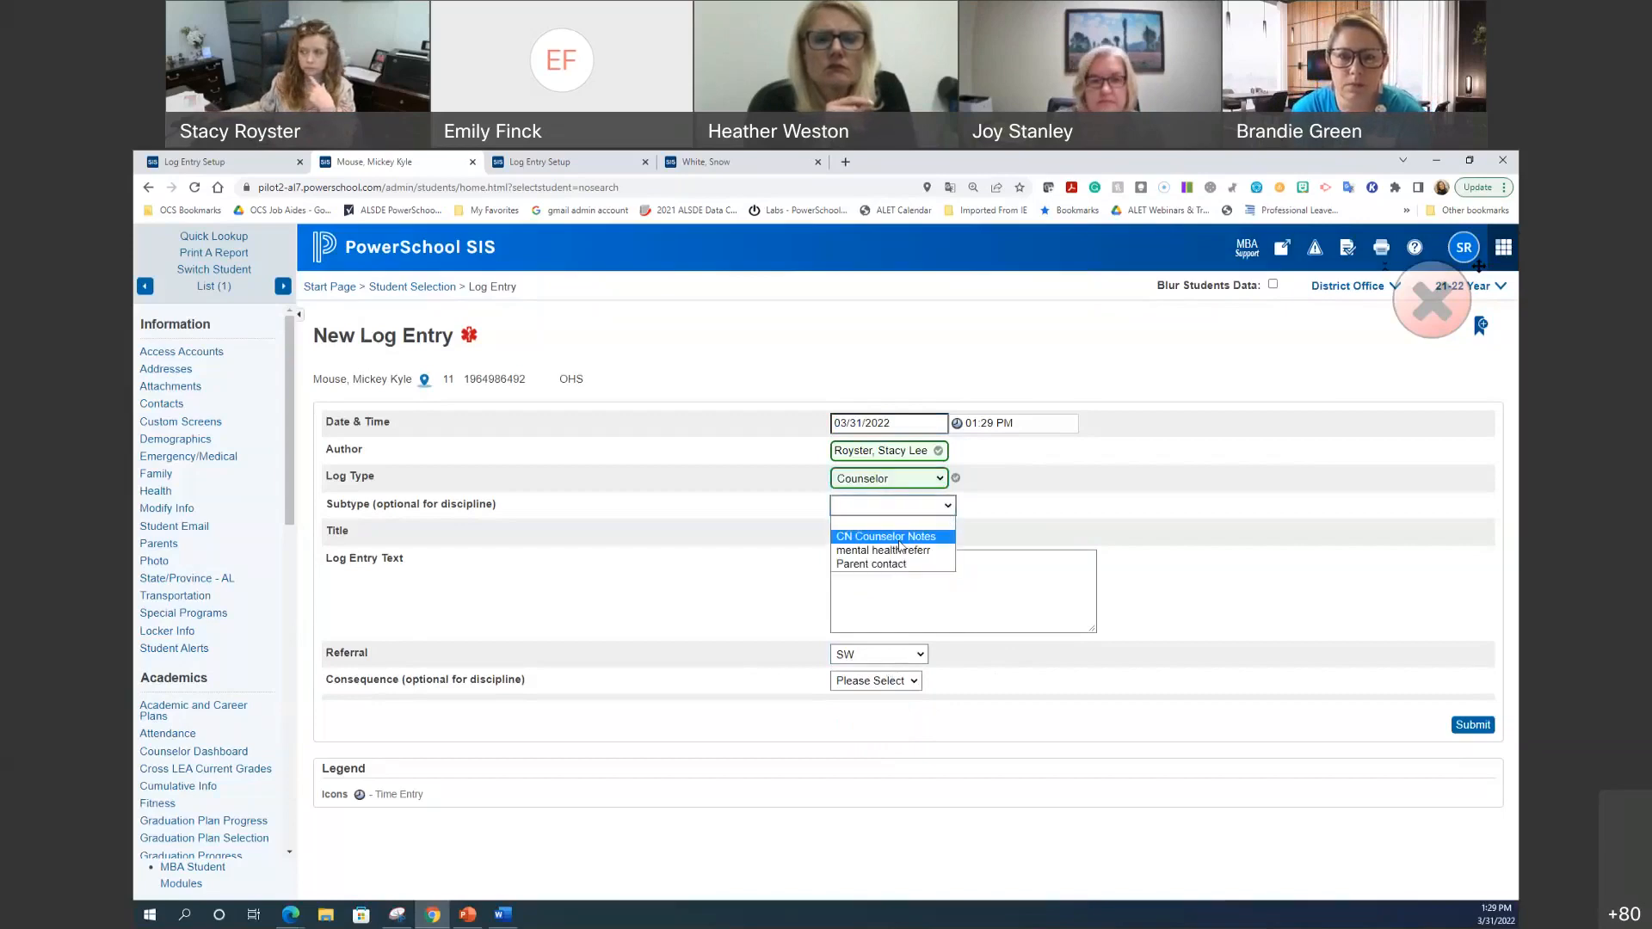
pyautogui.click(900, 551)
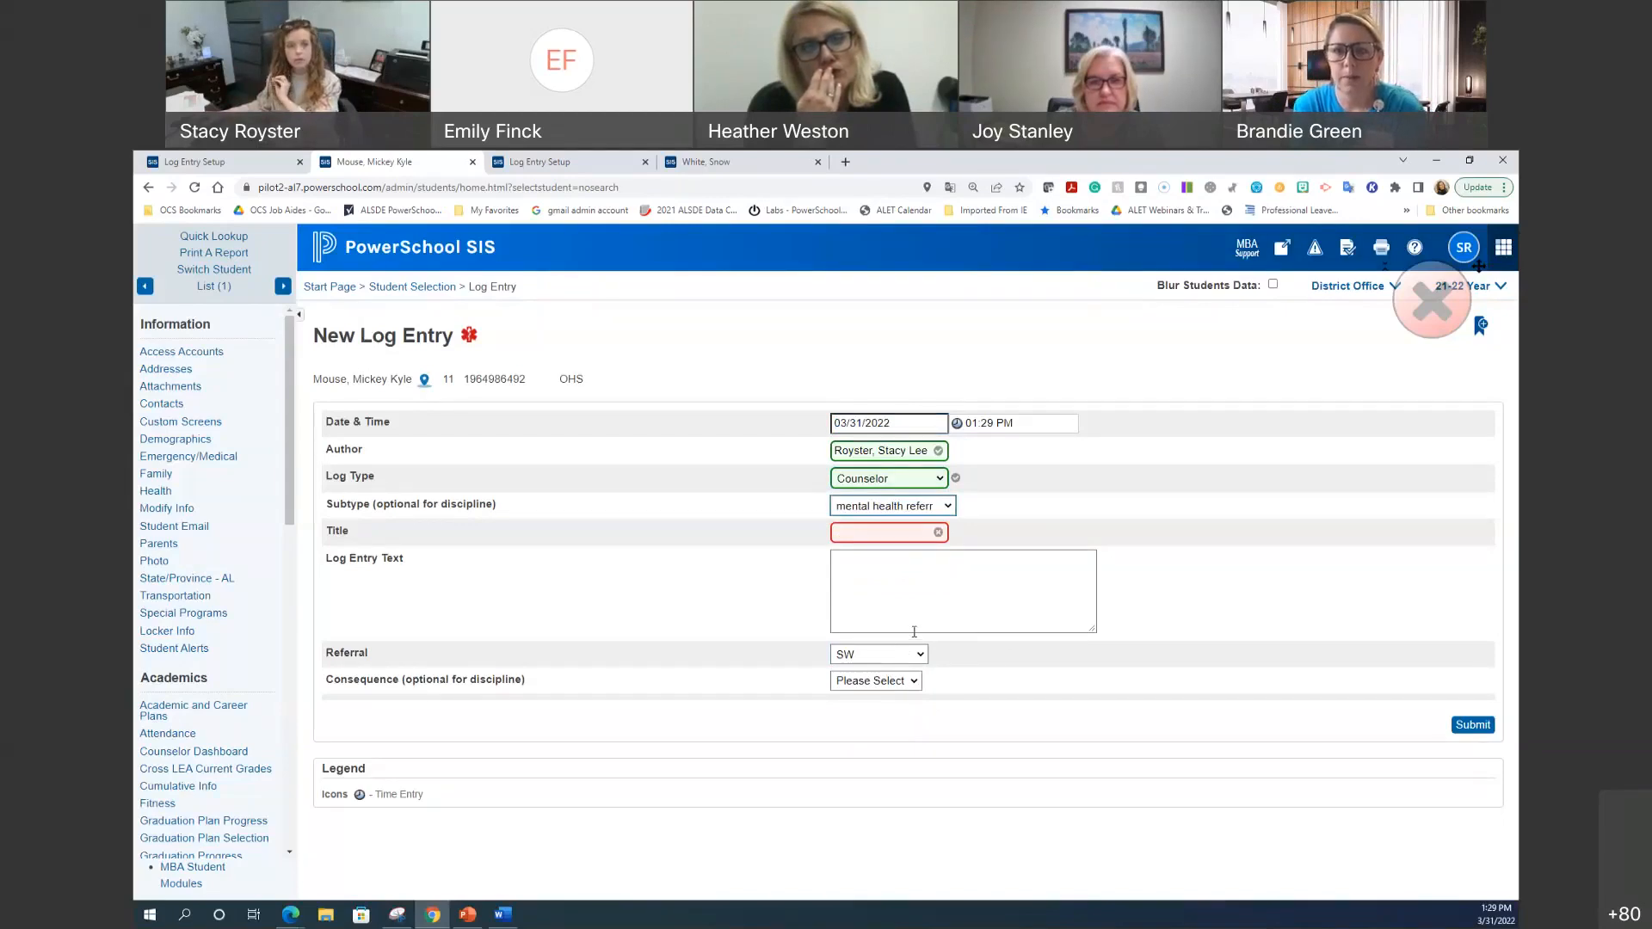
pyautogui.click(886, 485)
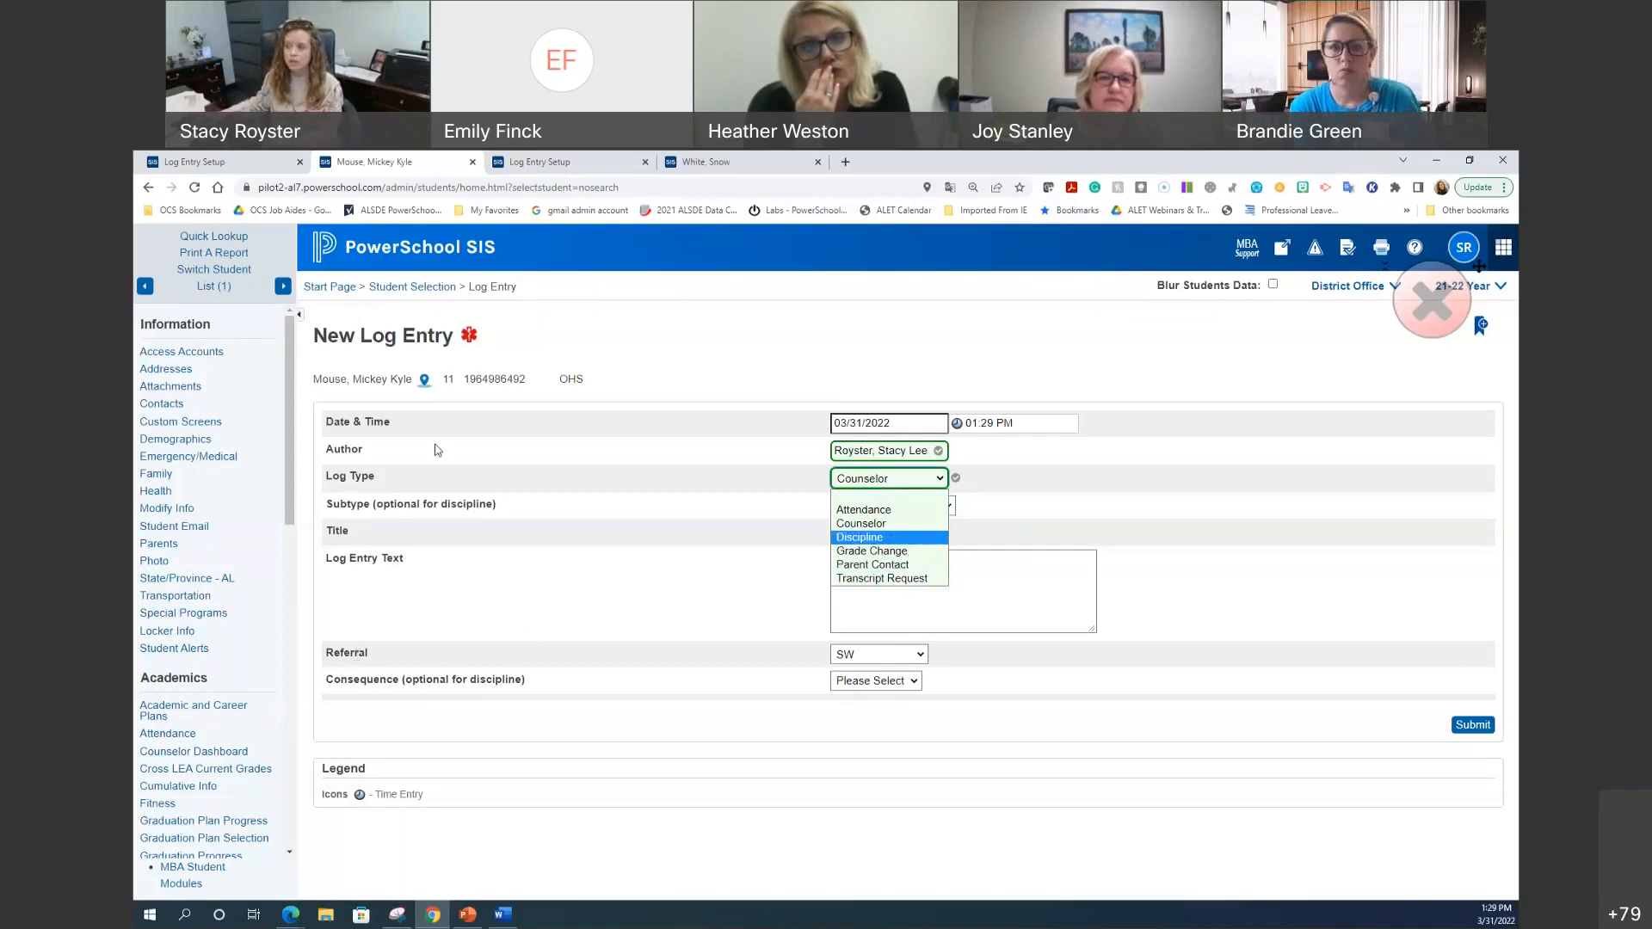
pyautogui.click(189, 158)
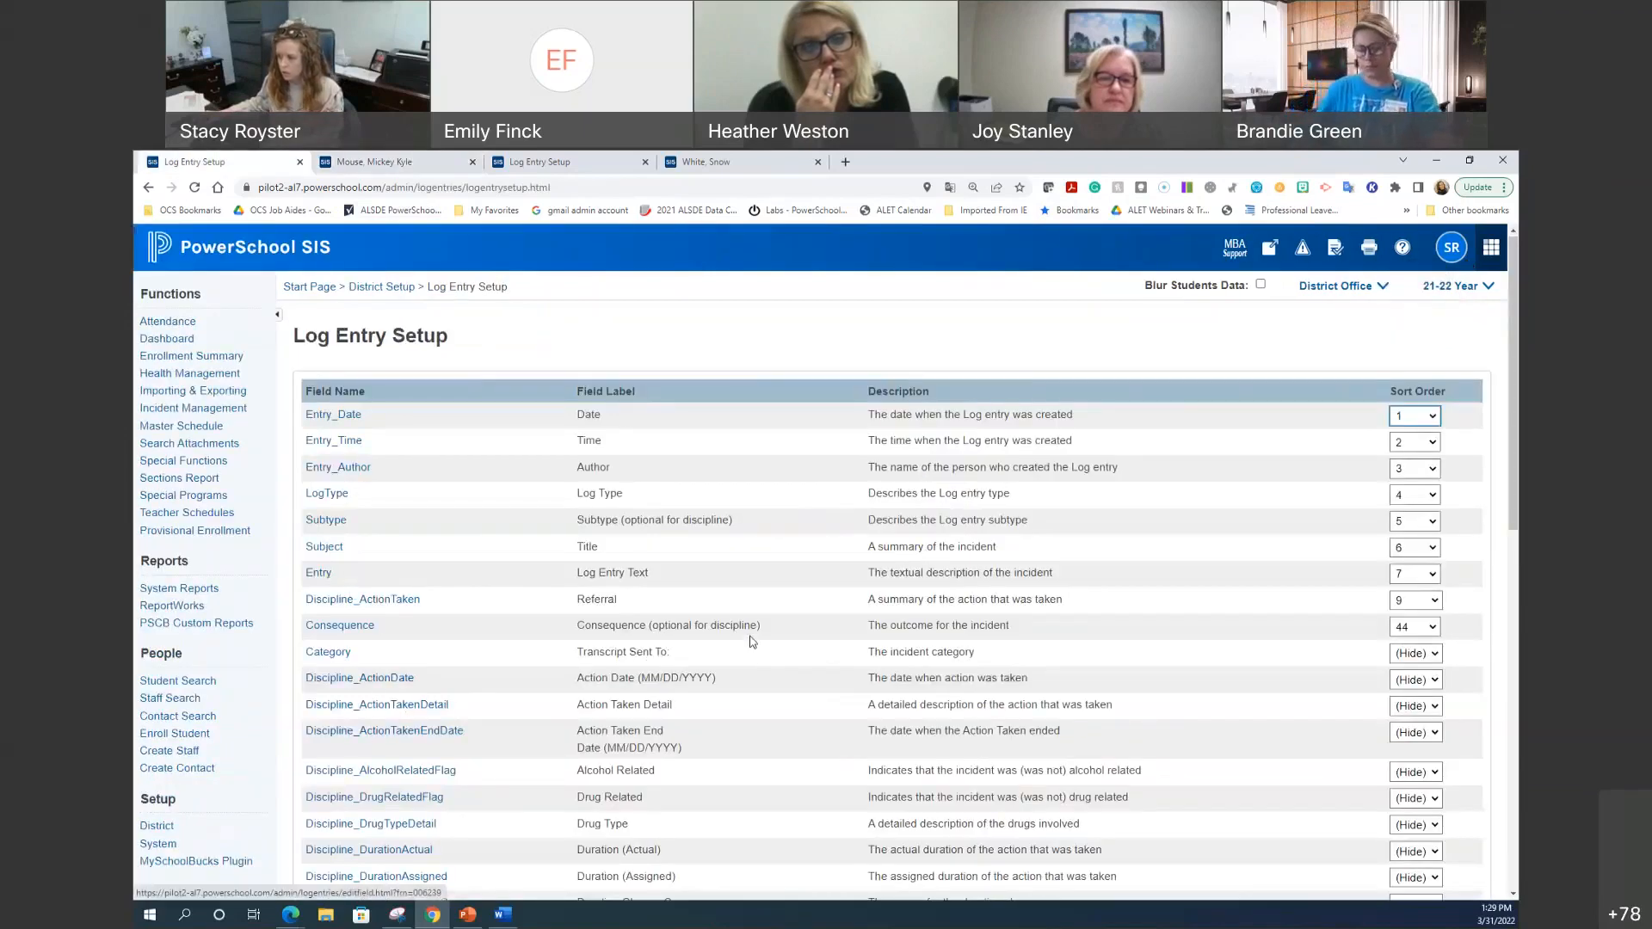
# Step: Extend the Discipline_ActionTaken label to 'Referral - MH Use only' and save
pyautogui.click(363, 601)
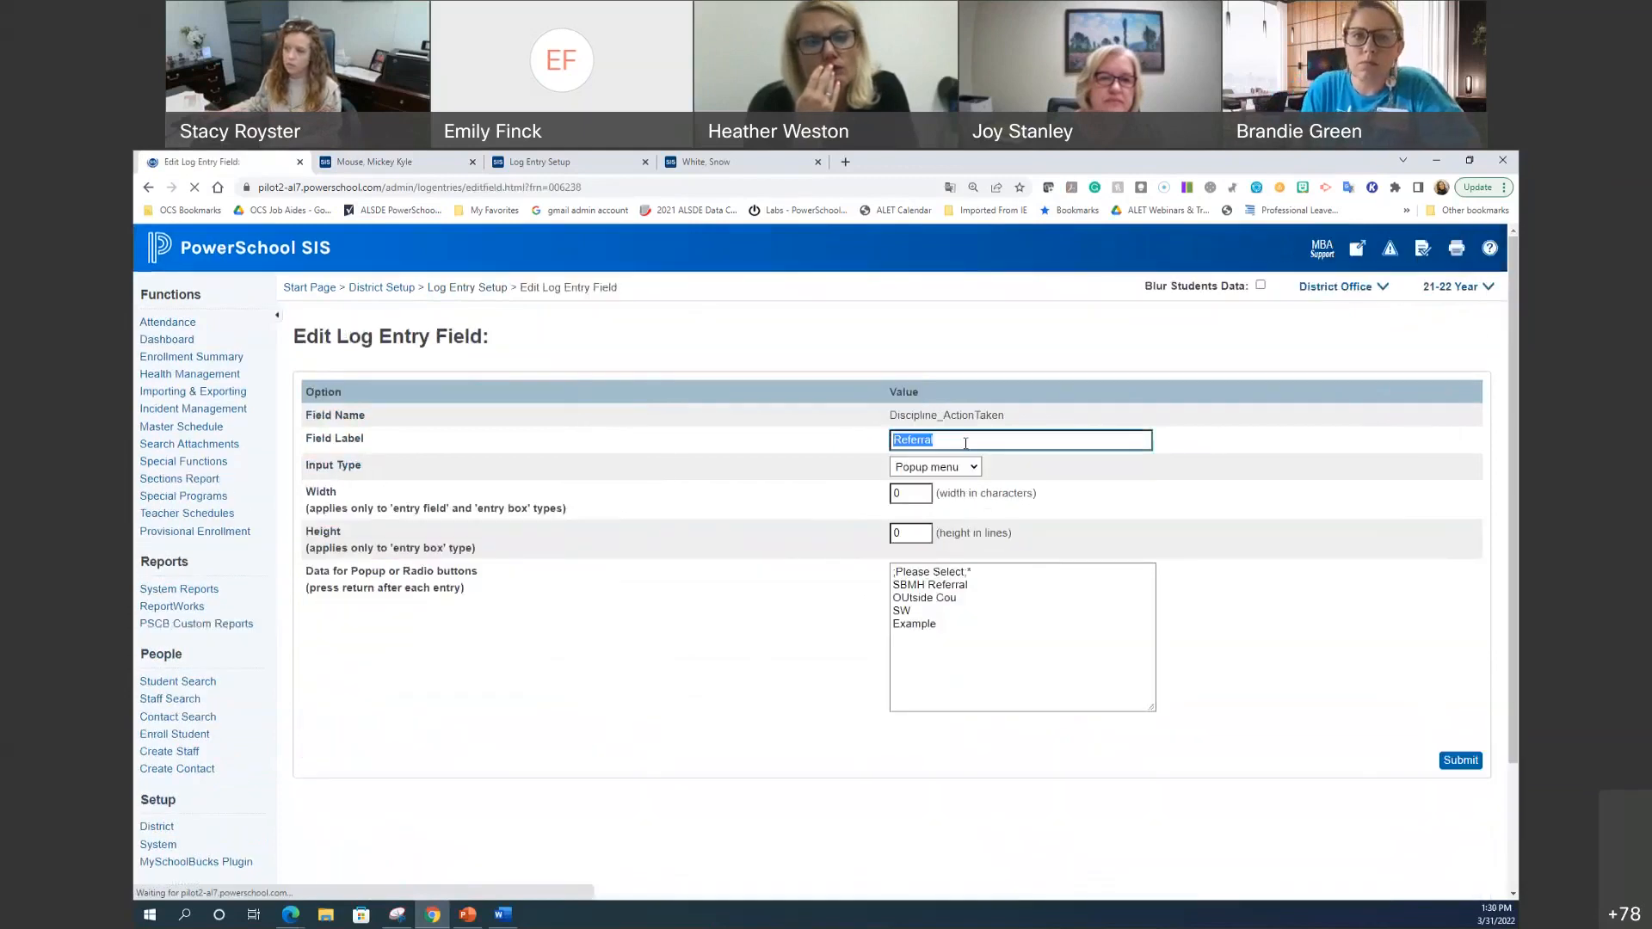
pyautogui.click(975, 439)
pyautogui.write('- ')
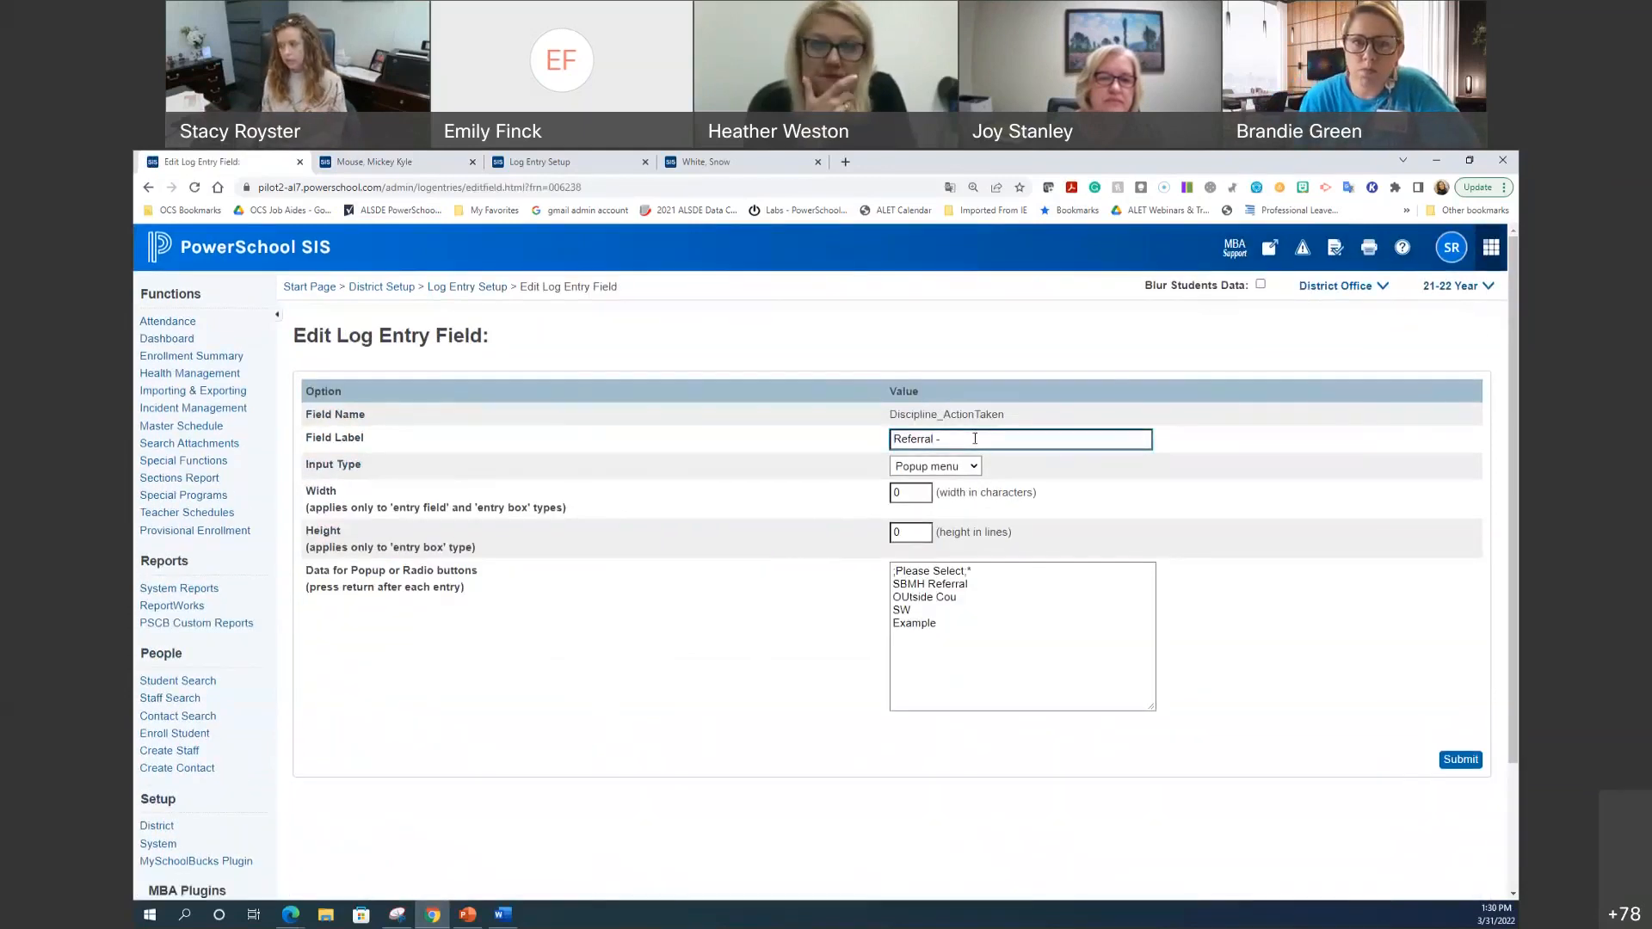
pyautogui.write('M')
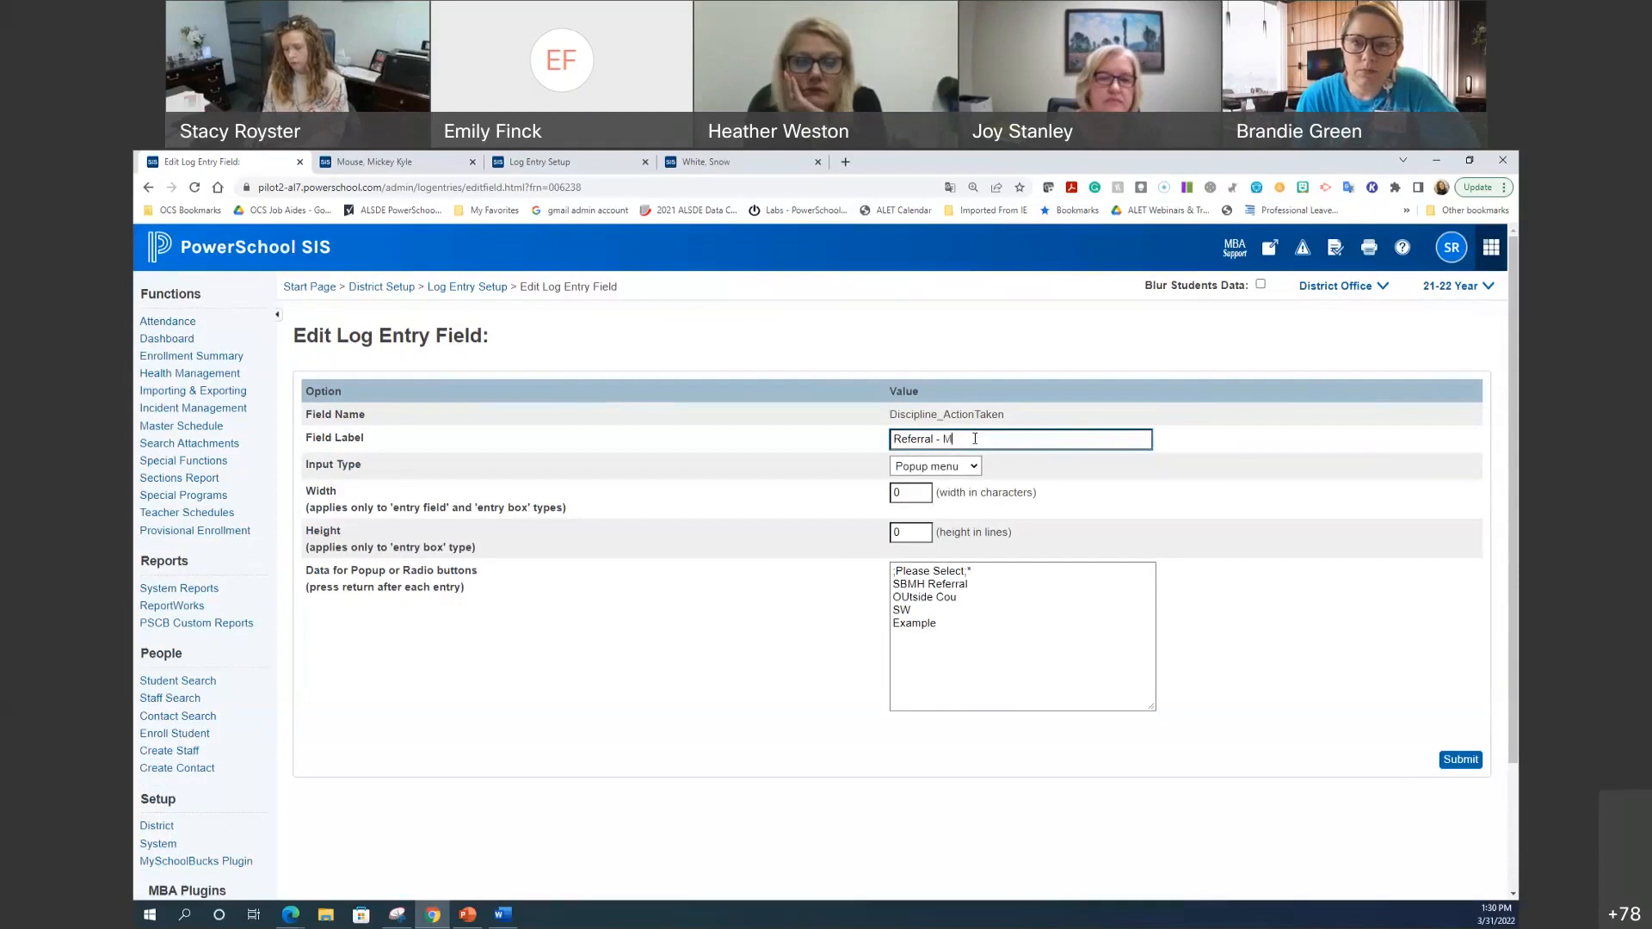
pyautogui.write('H U')
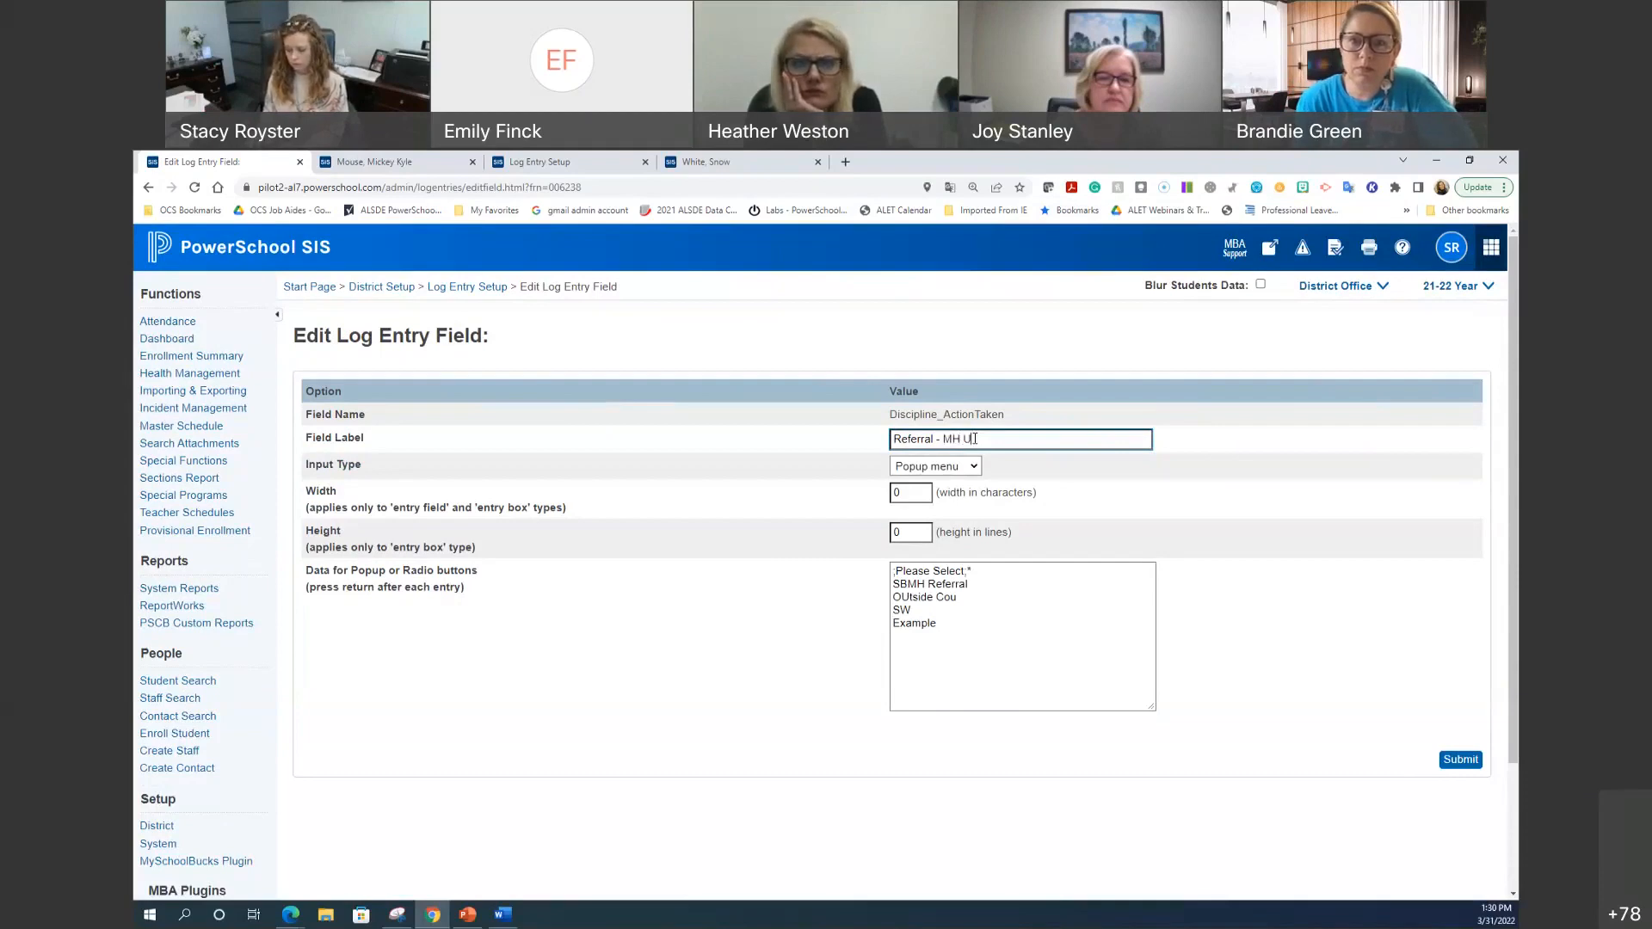
pyautogui.write('se only')
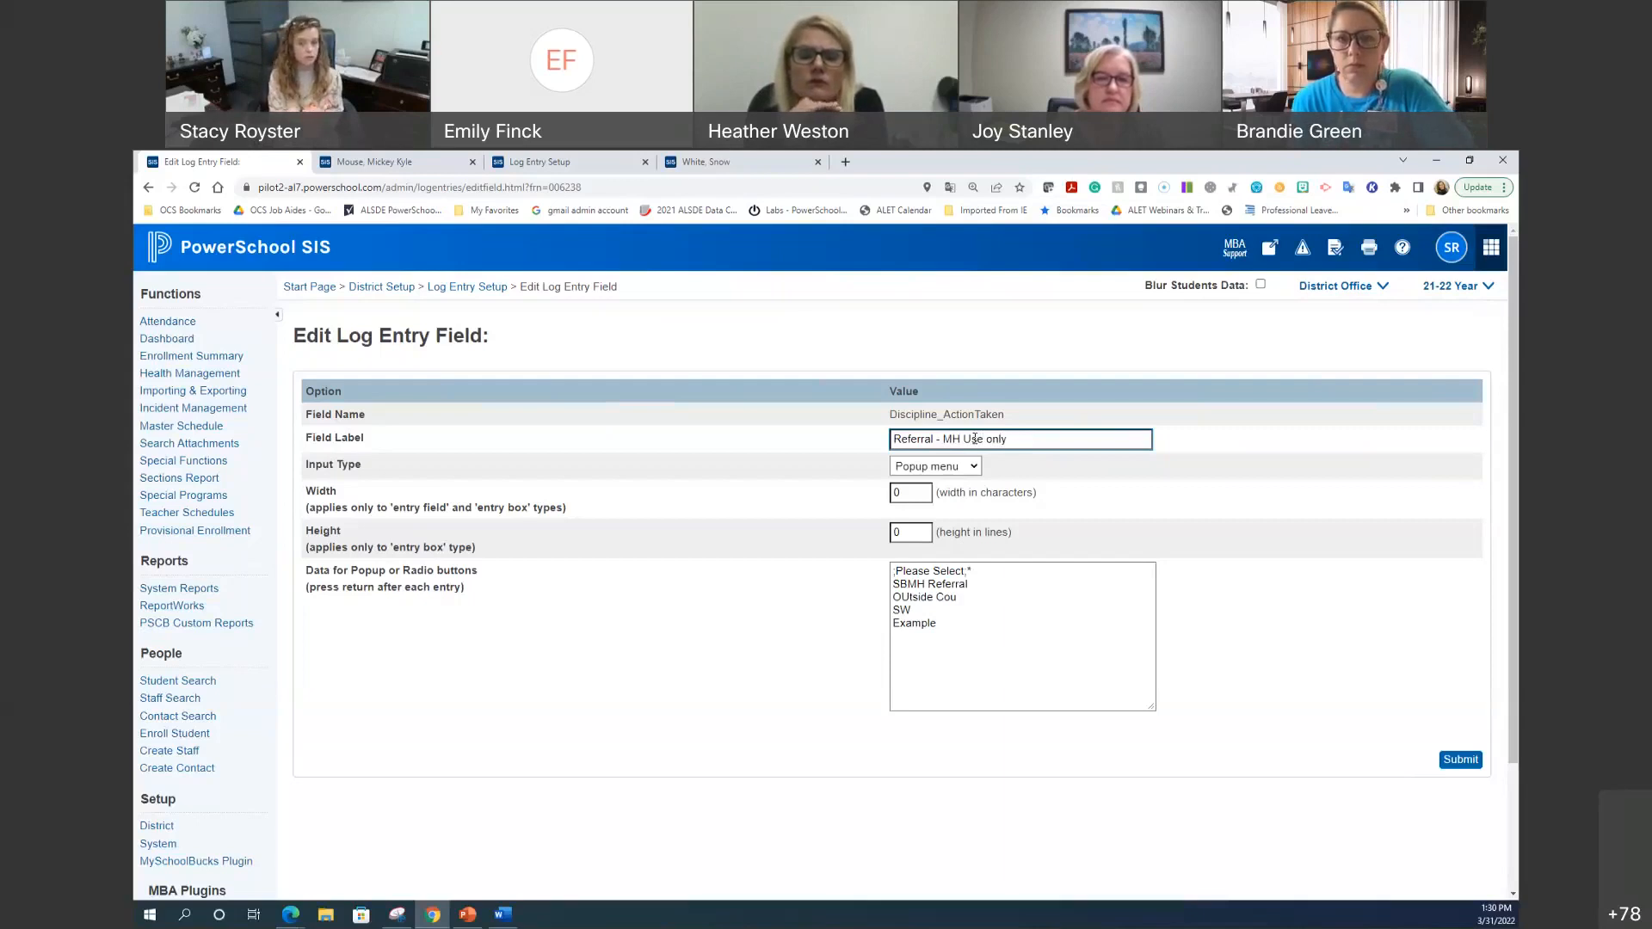
pyautogui.click(1451, 763)
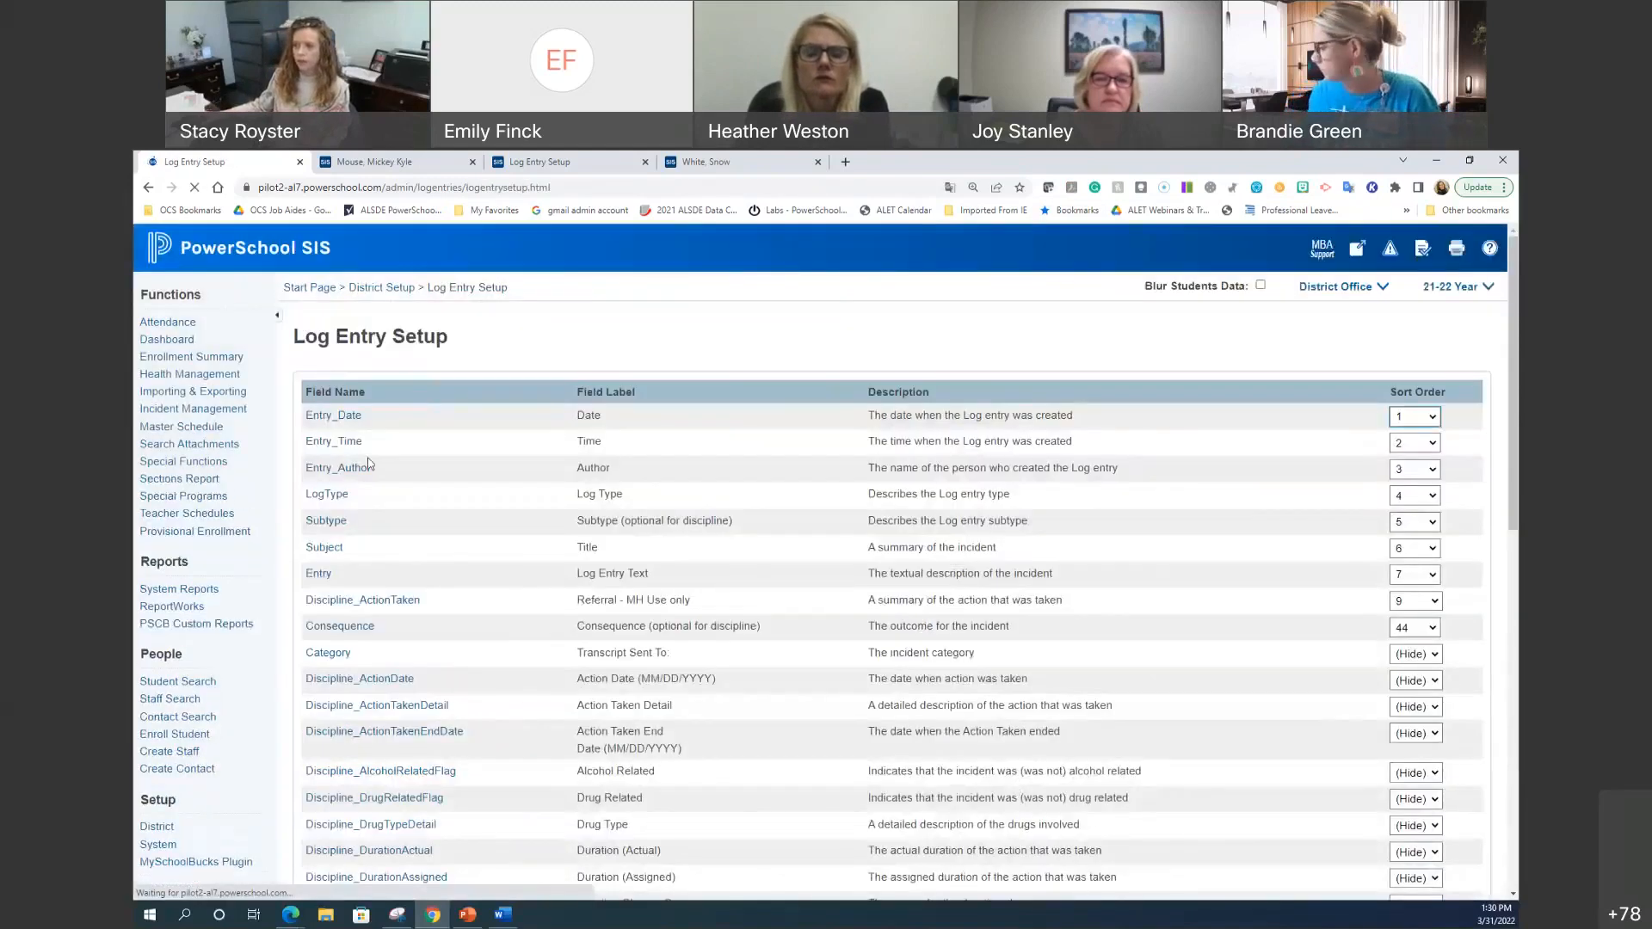
# Step: Reload the student's page and open a new log entry showing the 'Referral - MH Use only' field
pyautogui.click(393, 158)
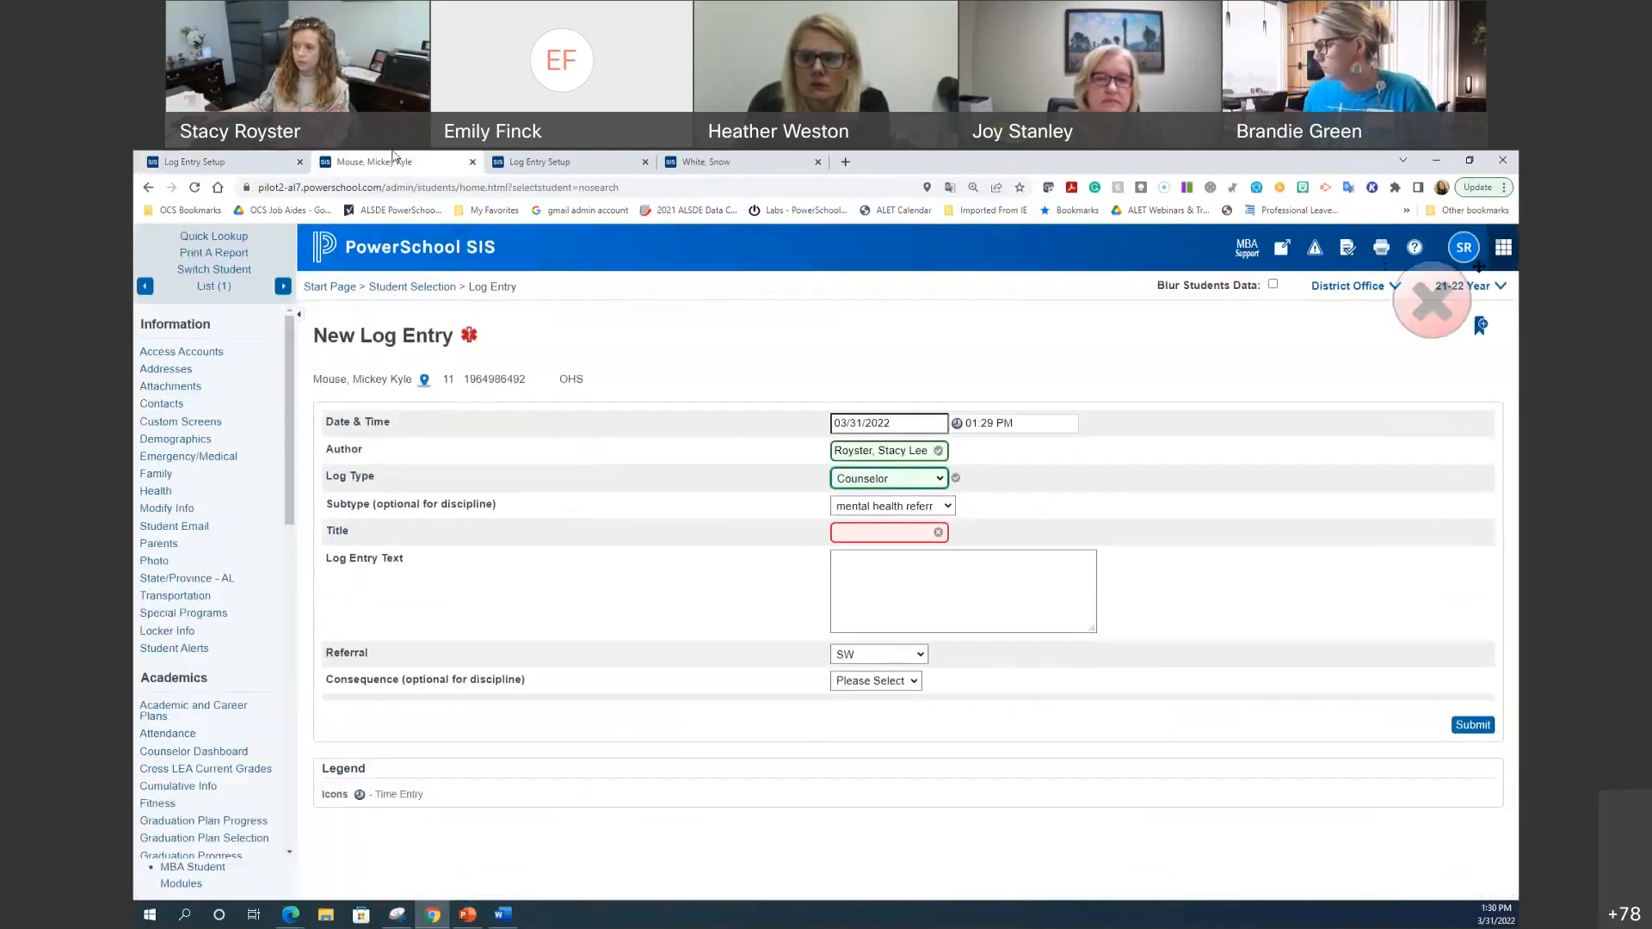
pyautogui.click(193, 188)
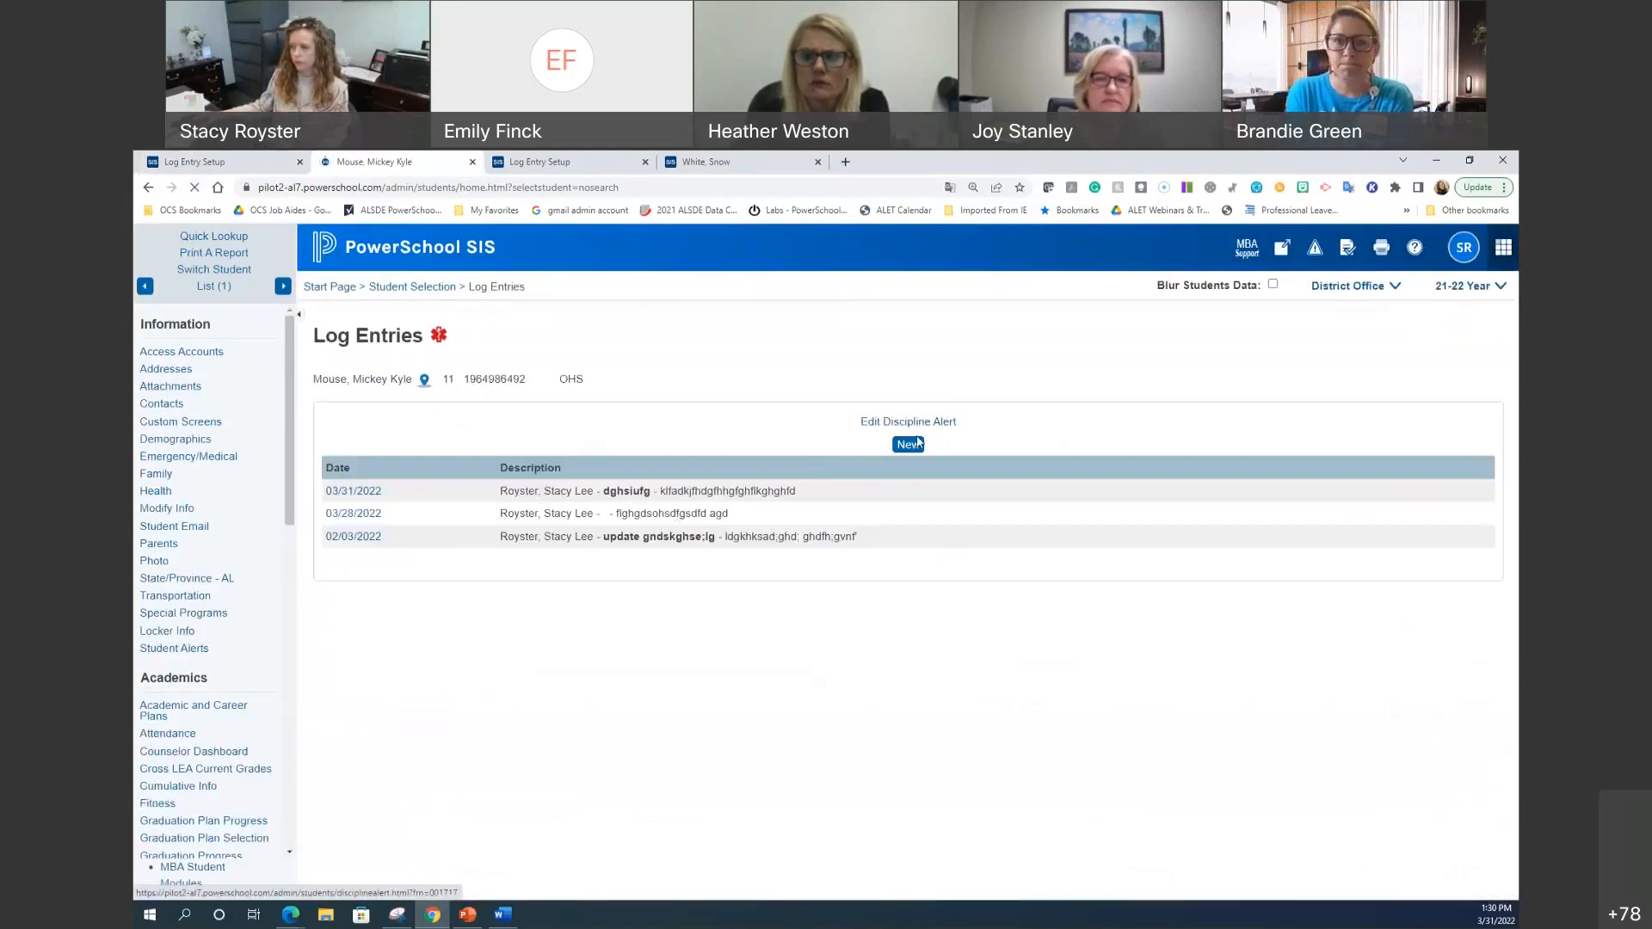
pyautogui.click(910, 444)
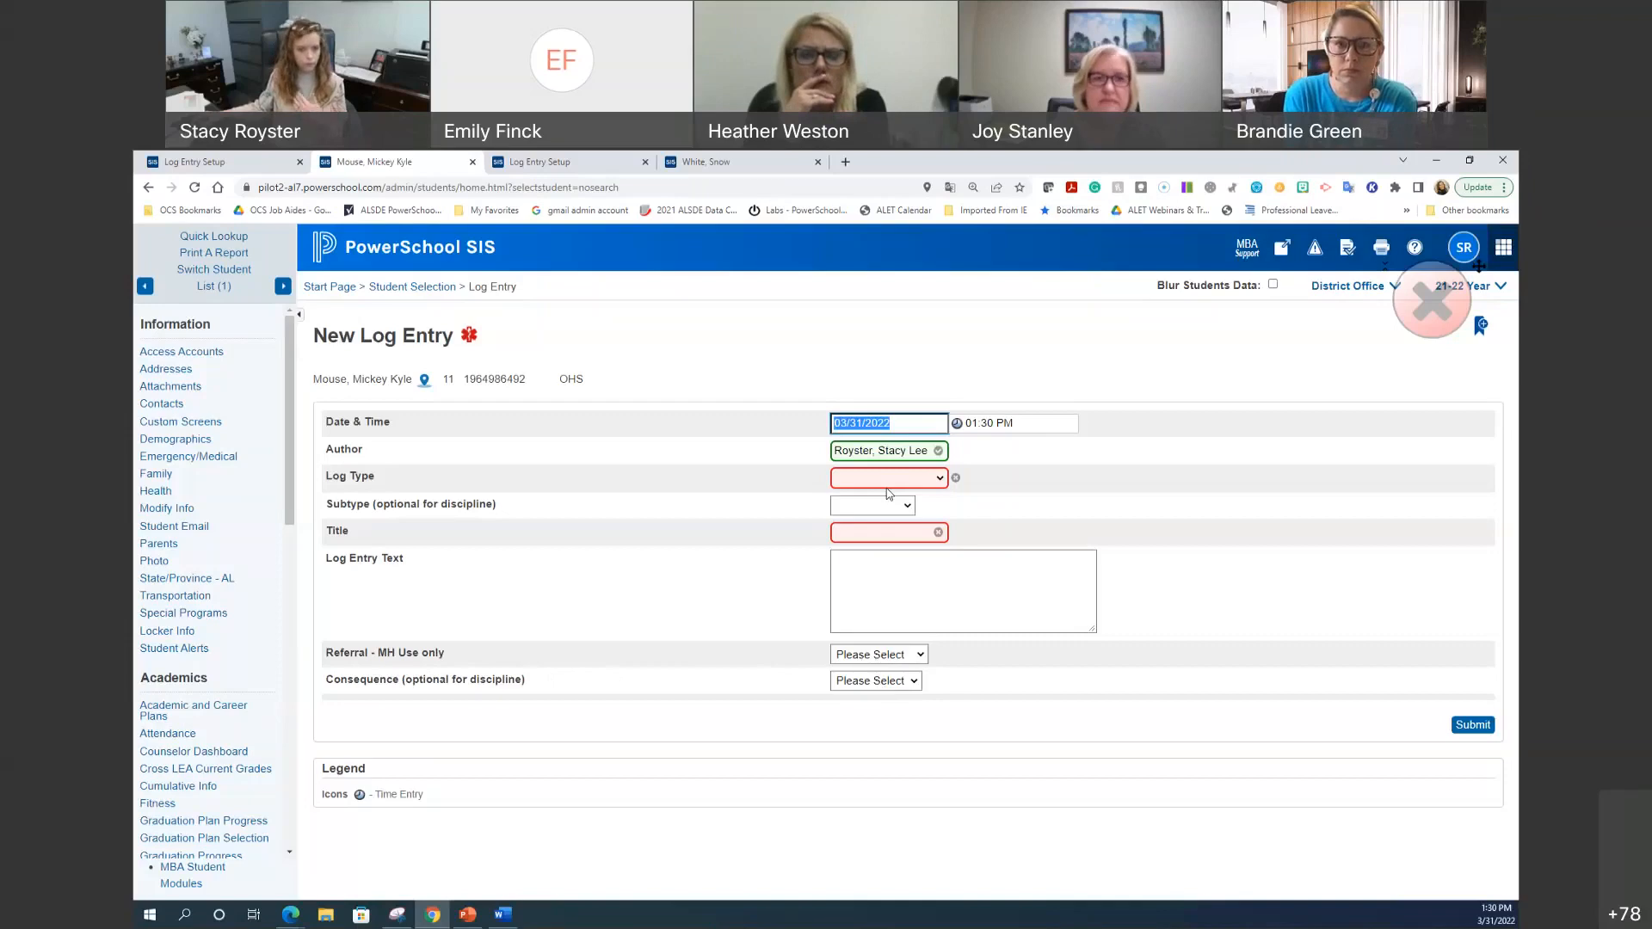
pyautogui.click(163, 156)
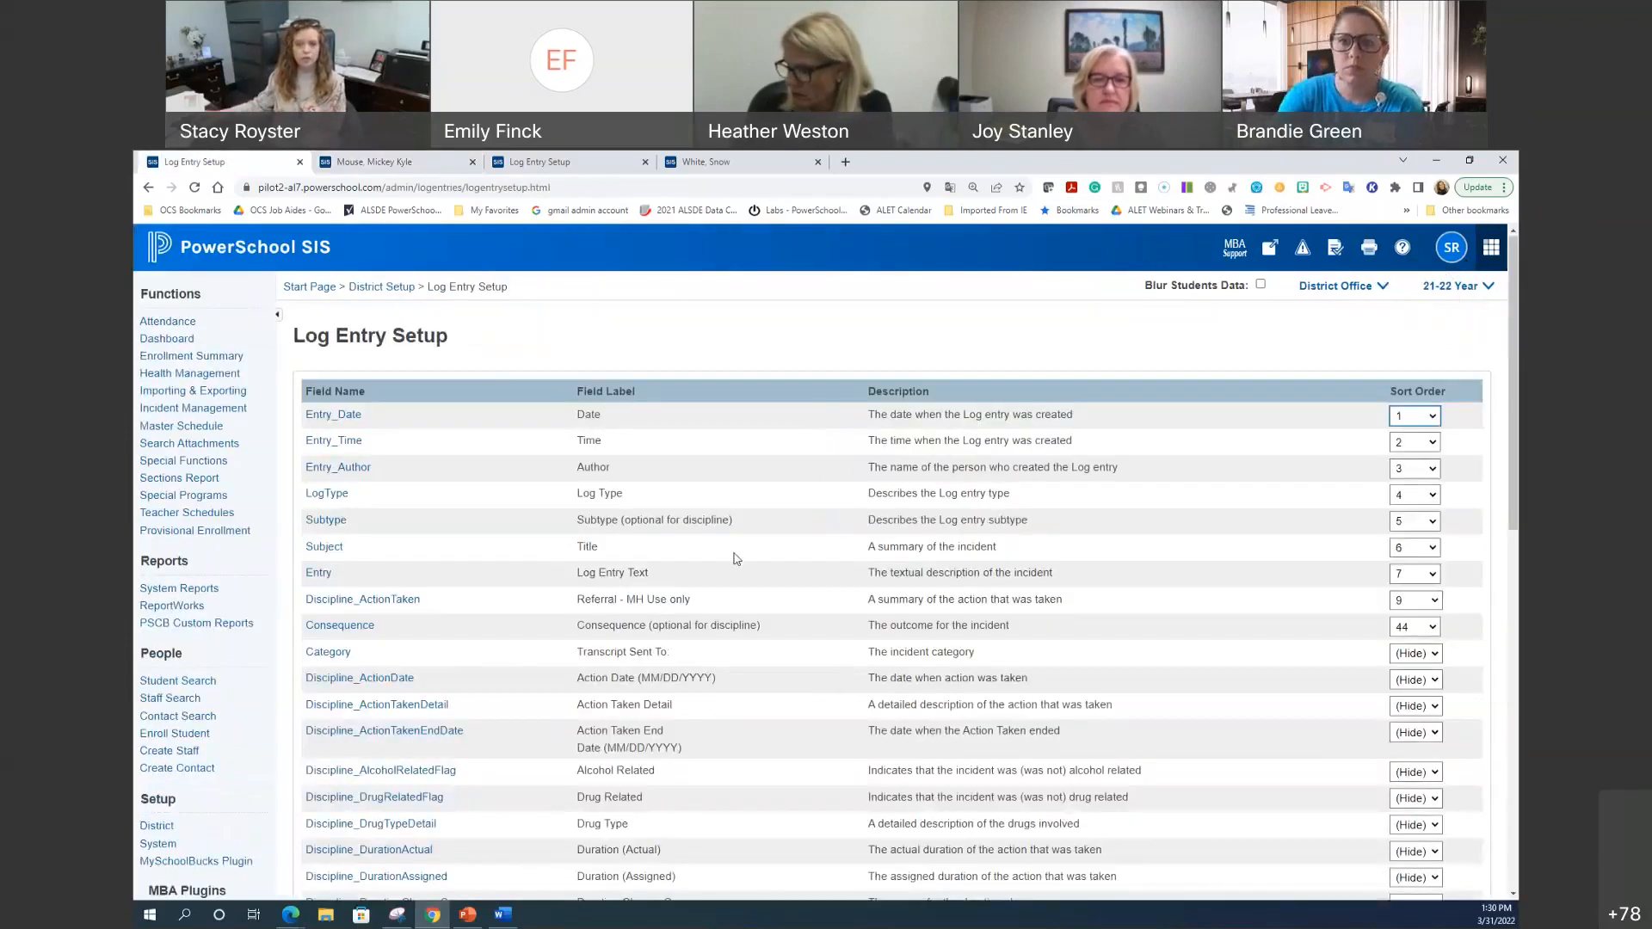
pyautogui.scroll(-3, 757, 594)
pyautogui.scroll(-6, 770, 615)
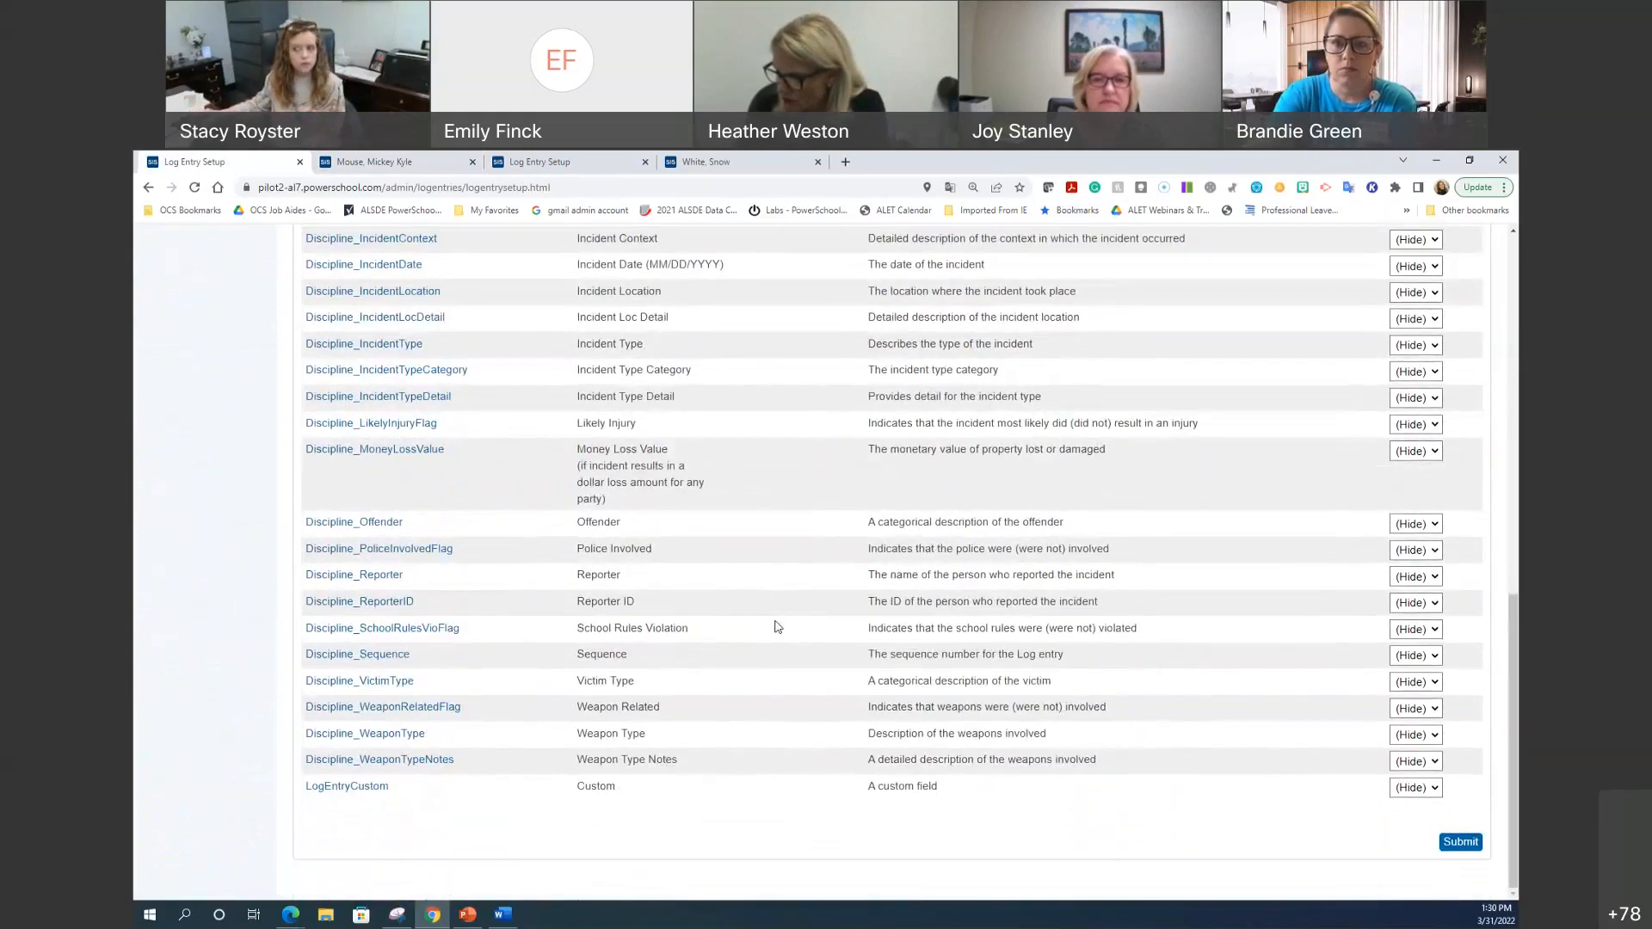
pyautogui.scroll(15, 777, 626)
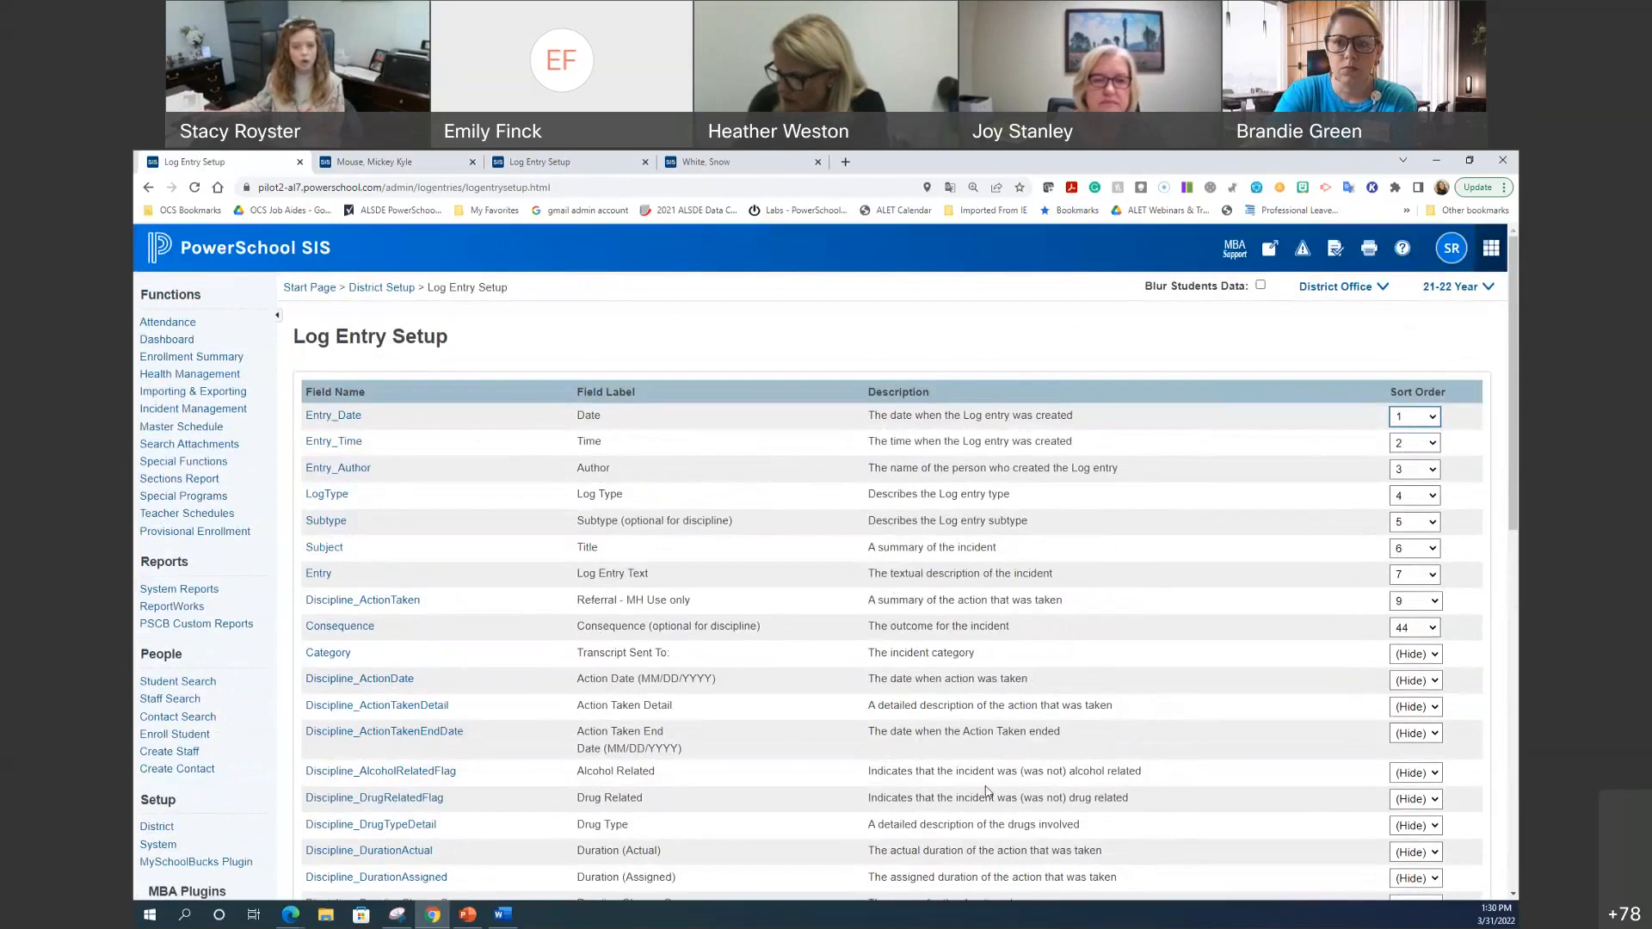
pyautogui.click(402, 163)
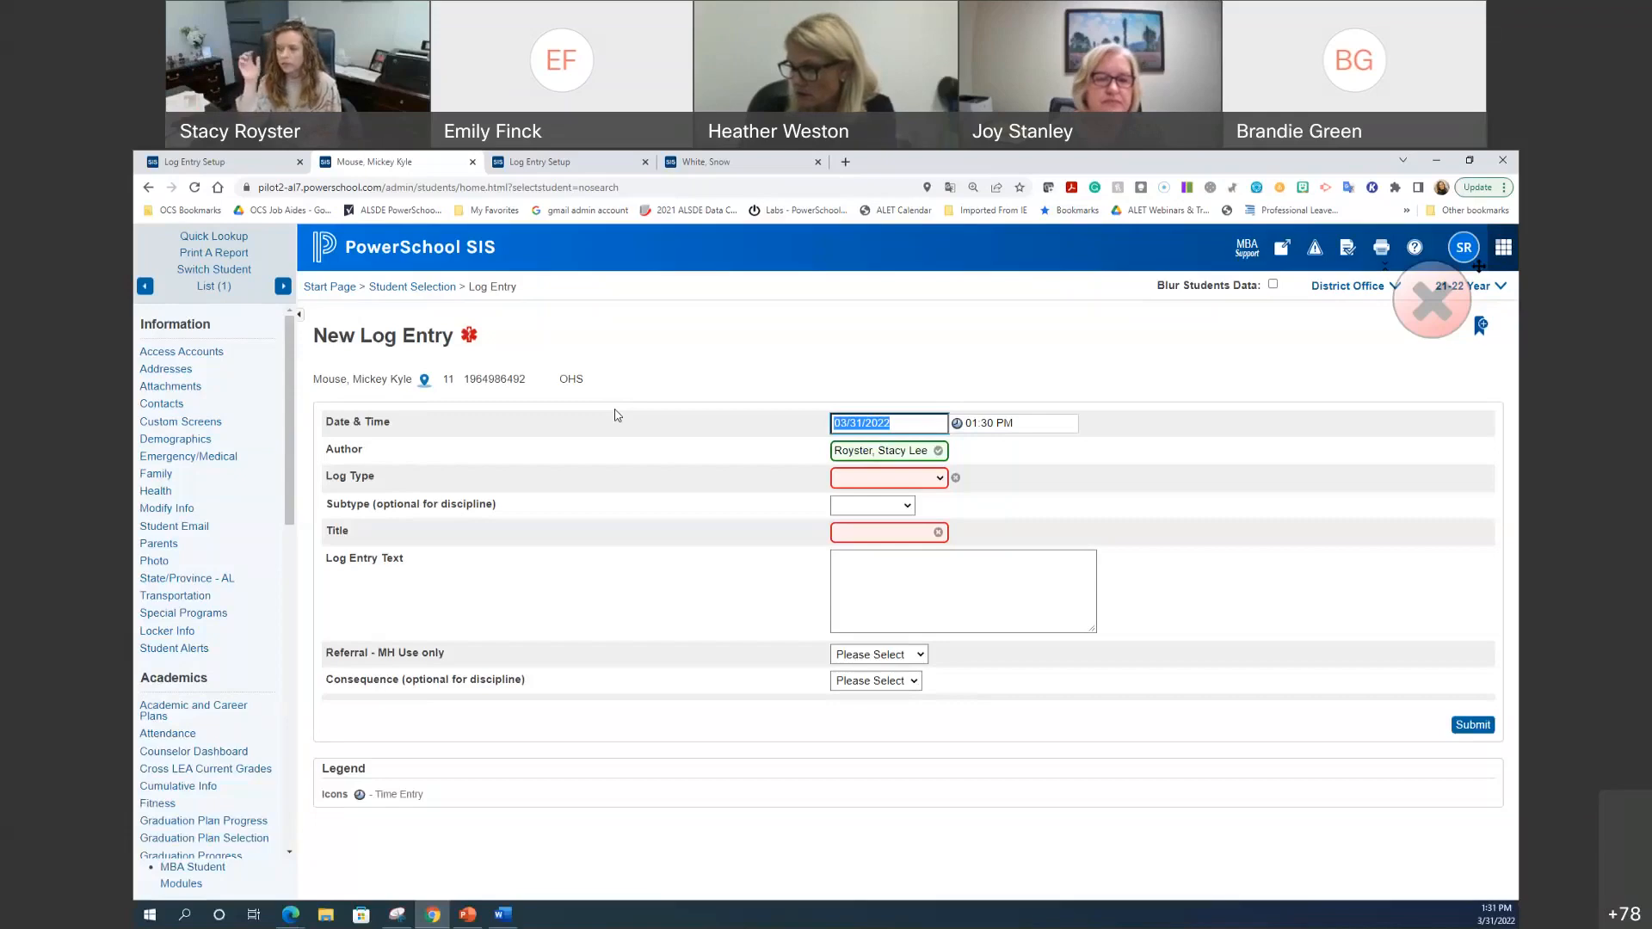
# Step: Review another student's full discipline form, including the Gang Related choices, and return to setup
pyautogui.click(721, 161)
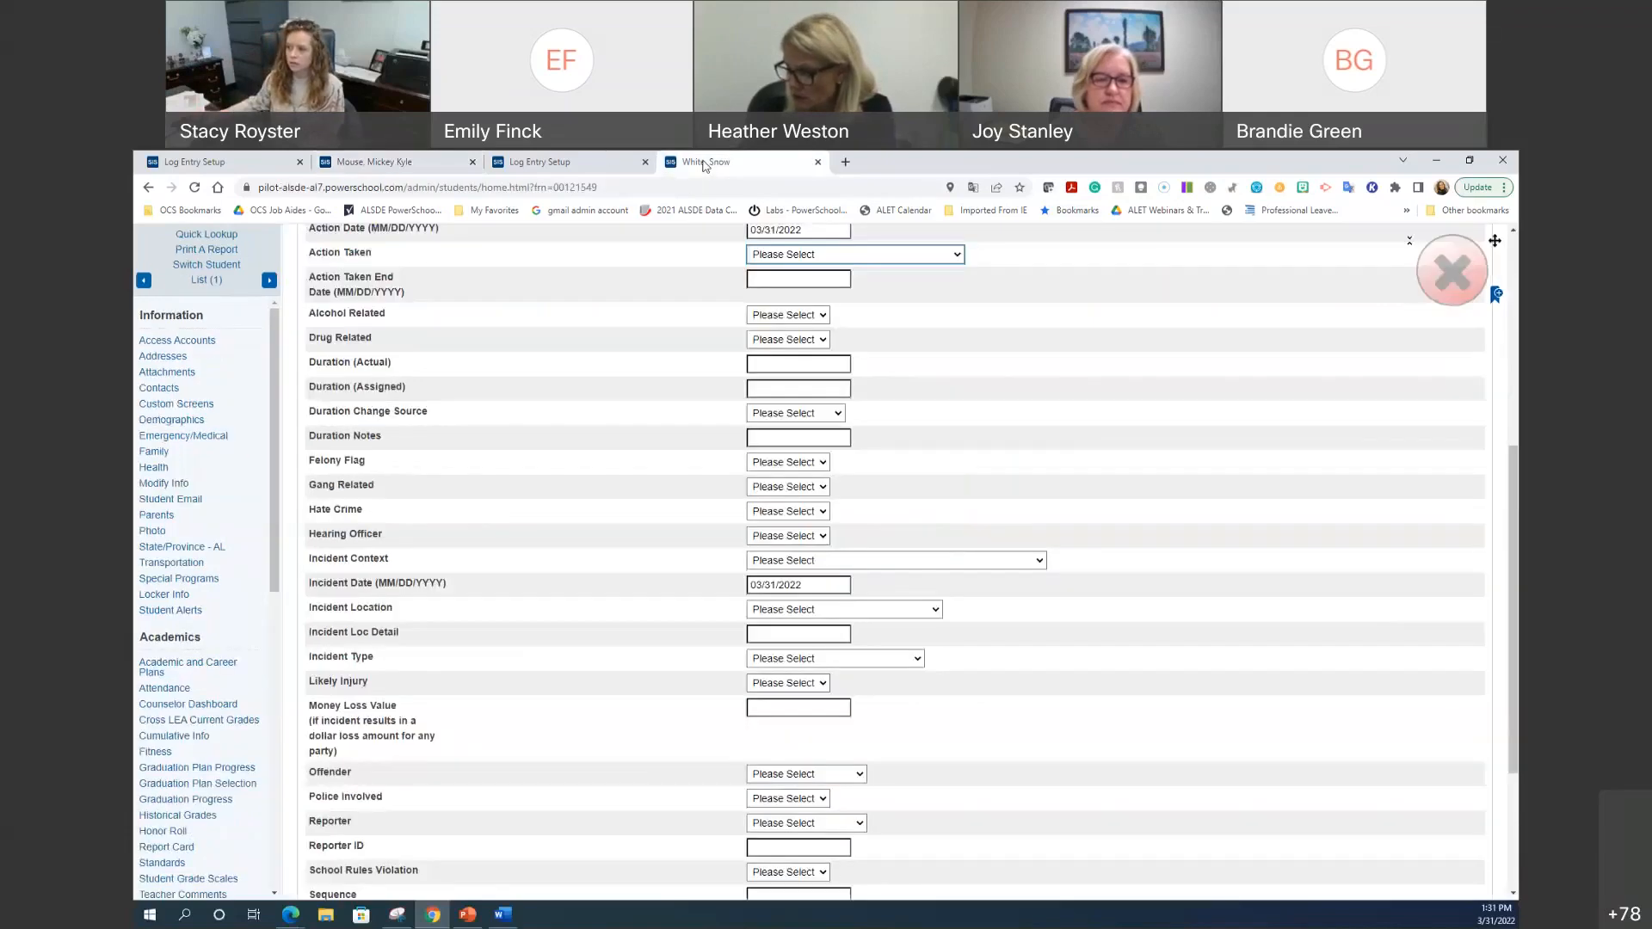
pyautogui.click(785, 494)
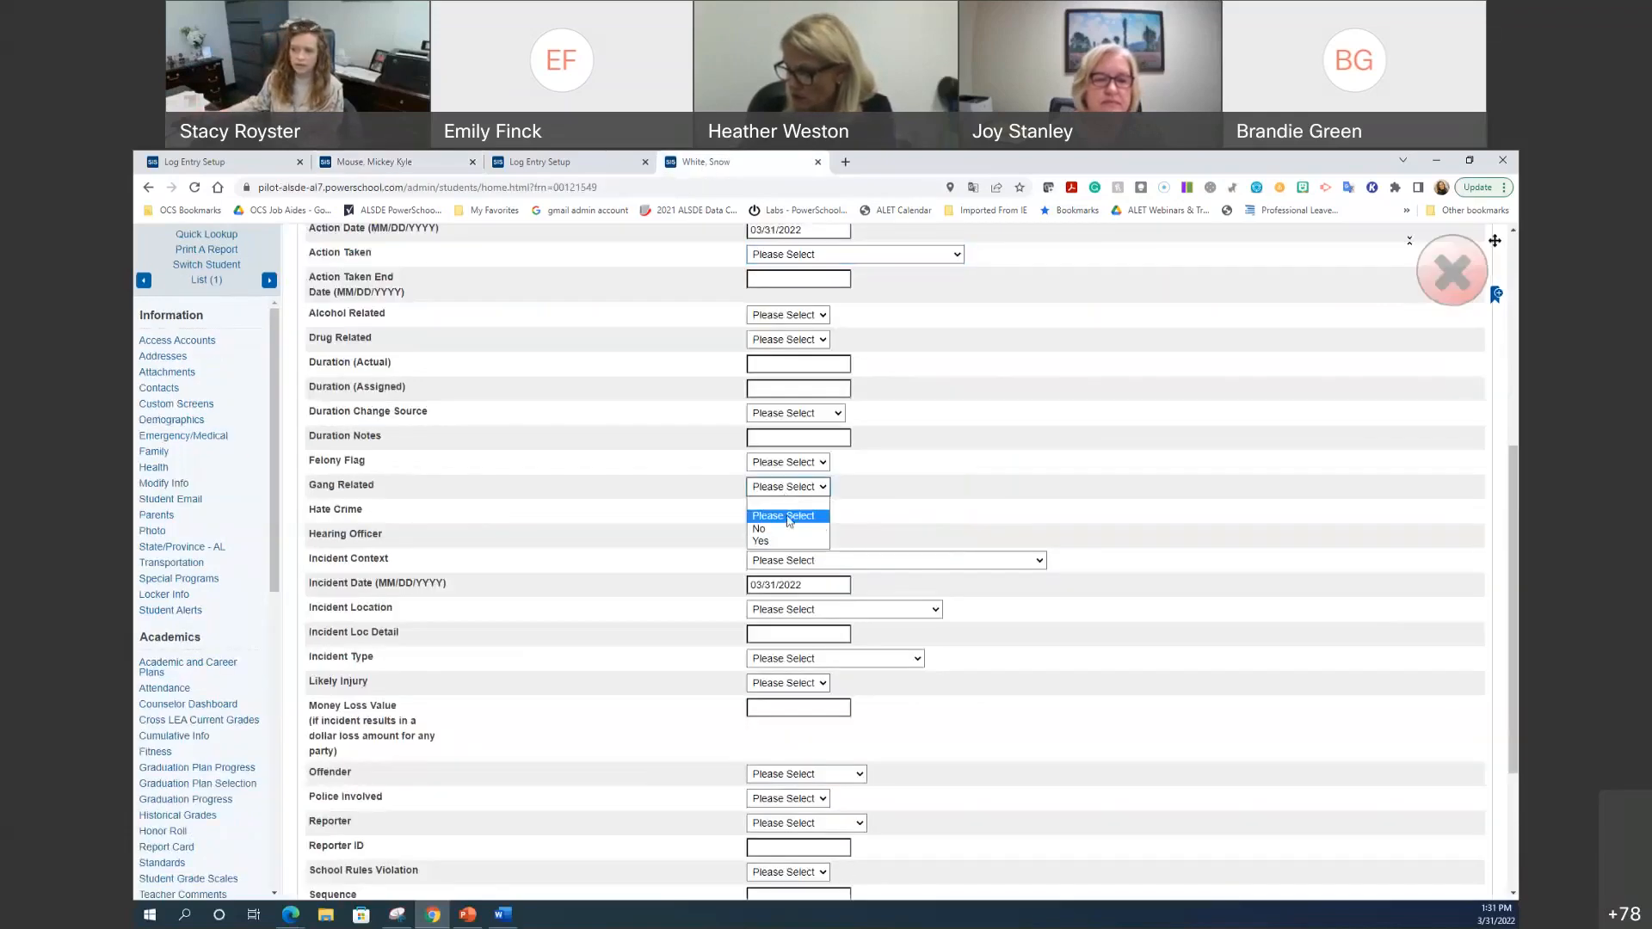
pyautogui.click(1029, 493)
pyautogui.scroll(-3, 946, 656)
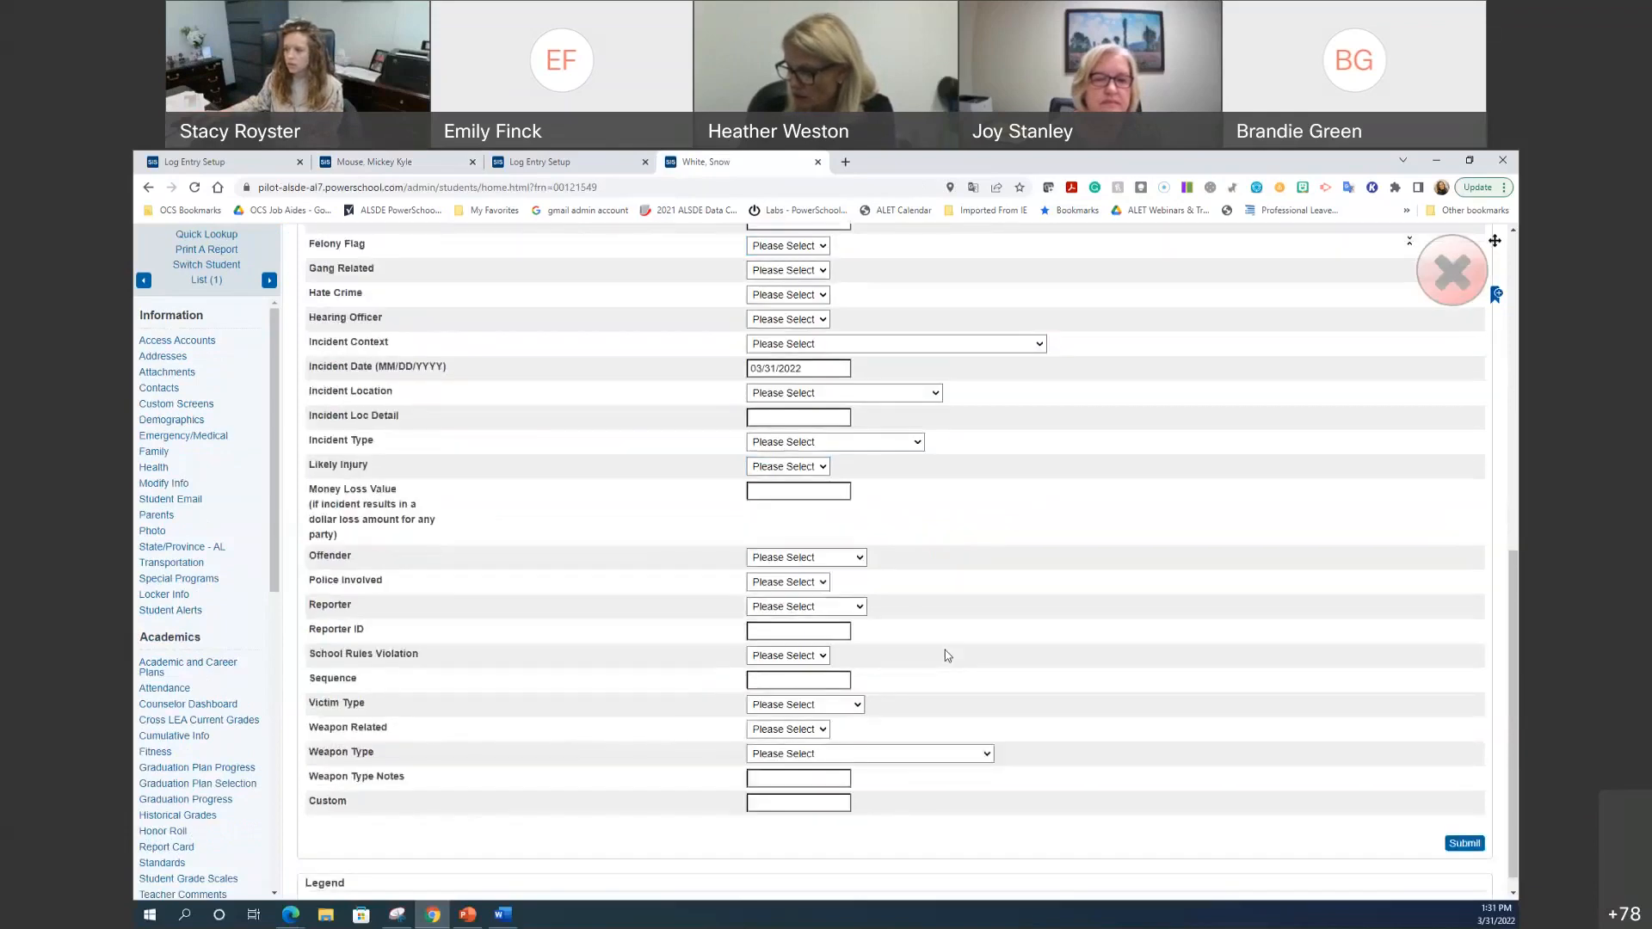
pyautogui.scroll(7, 942, 650)
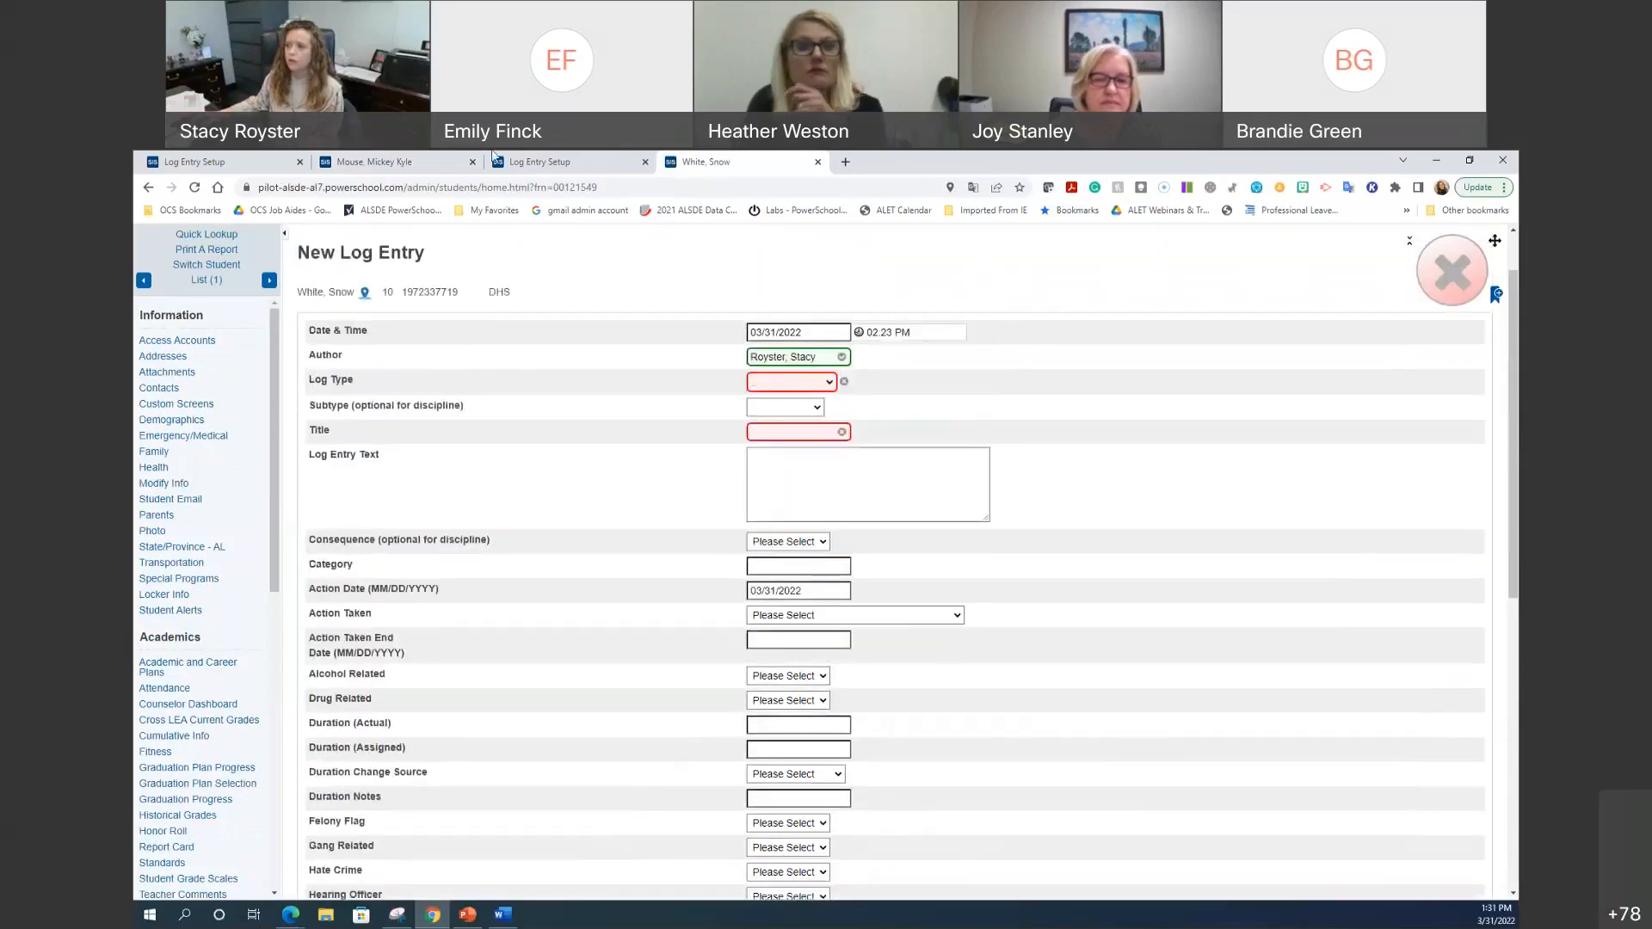
pyautogui.click(433, 160)
pyautogui.click(229, 162)
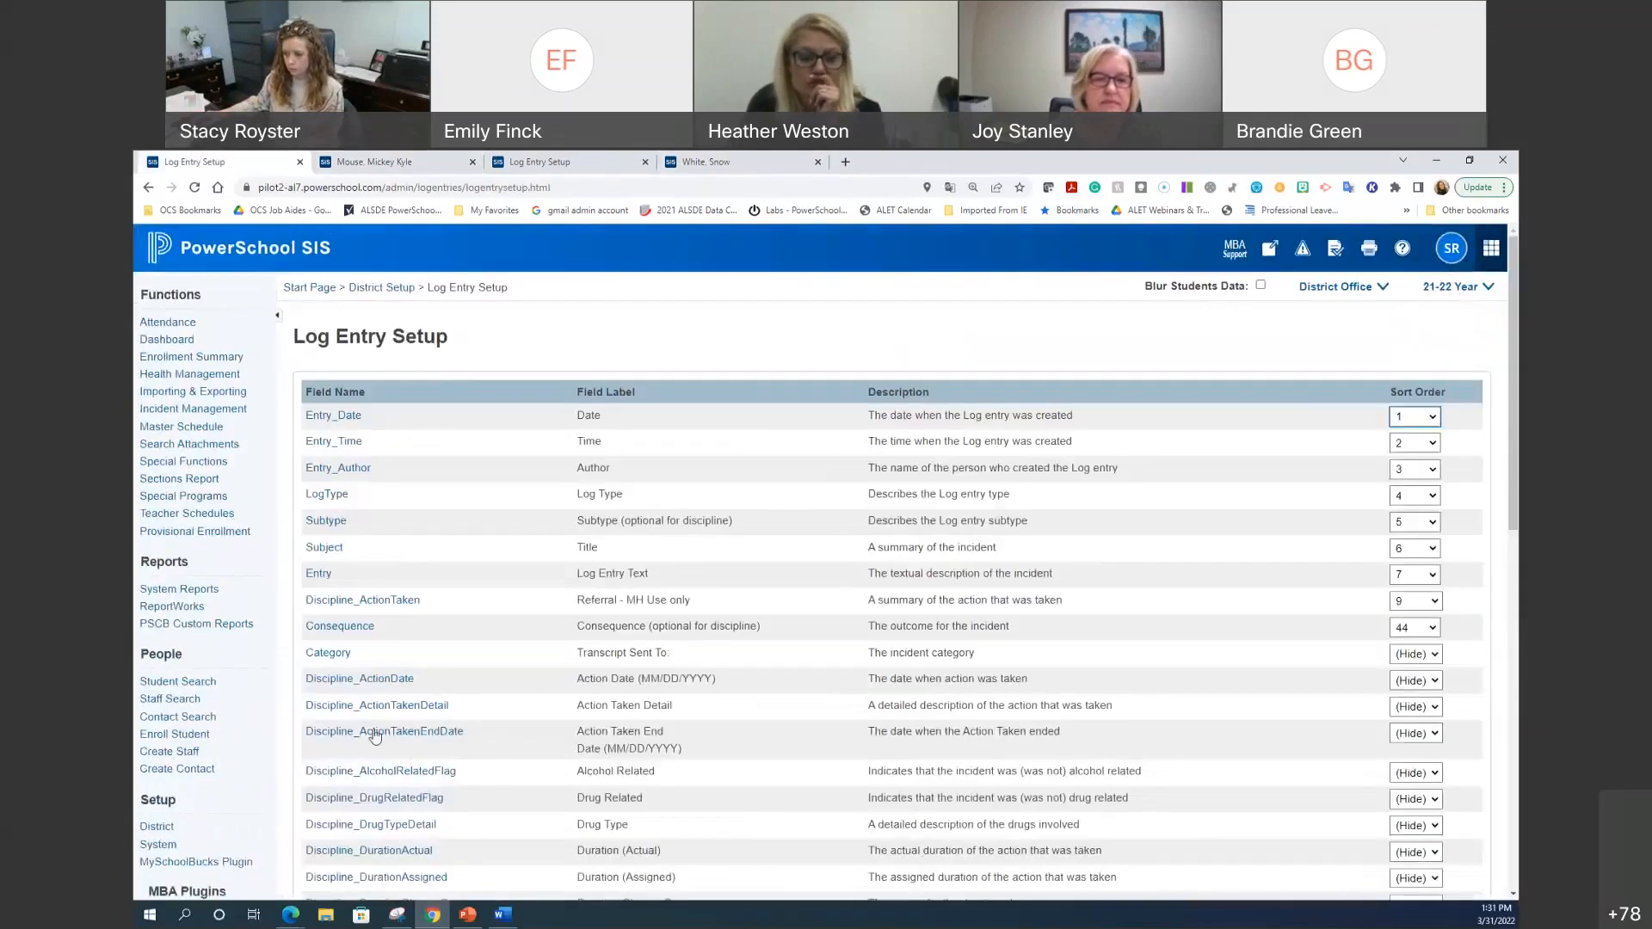
# Step: Inspect Discipline_ActionTaken's input type options without changing anything
pyautogui.click(362, 599)
pyautogui.click(970, 470)
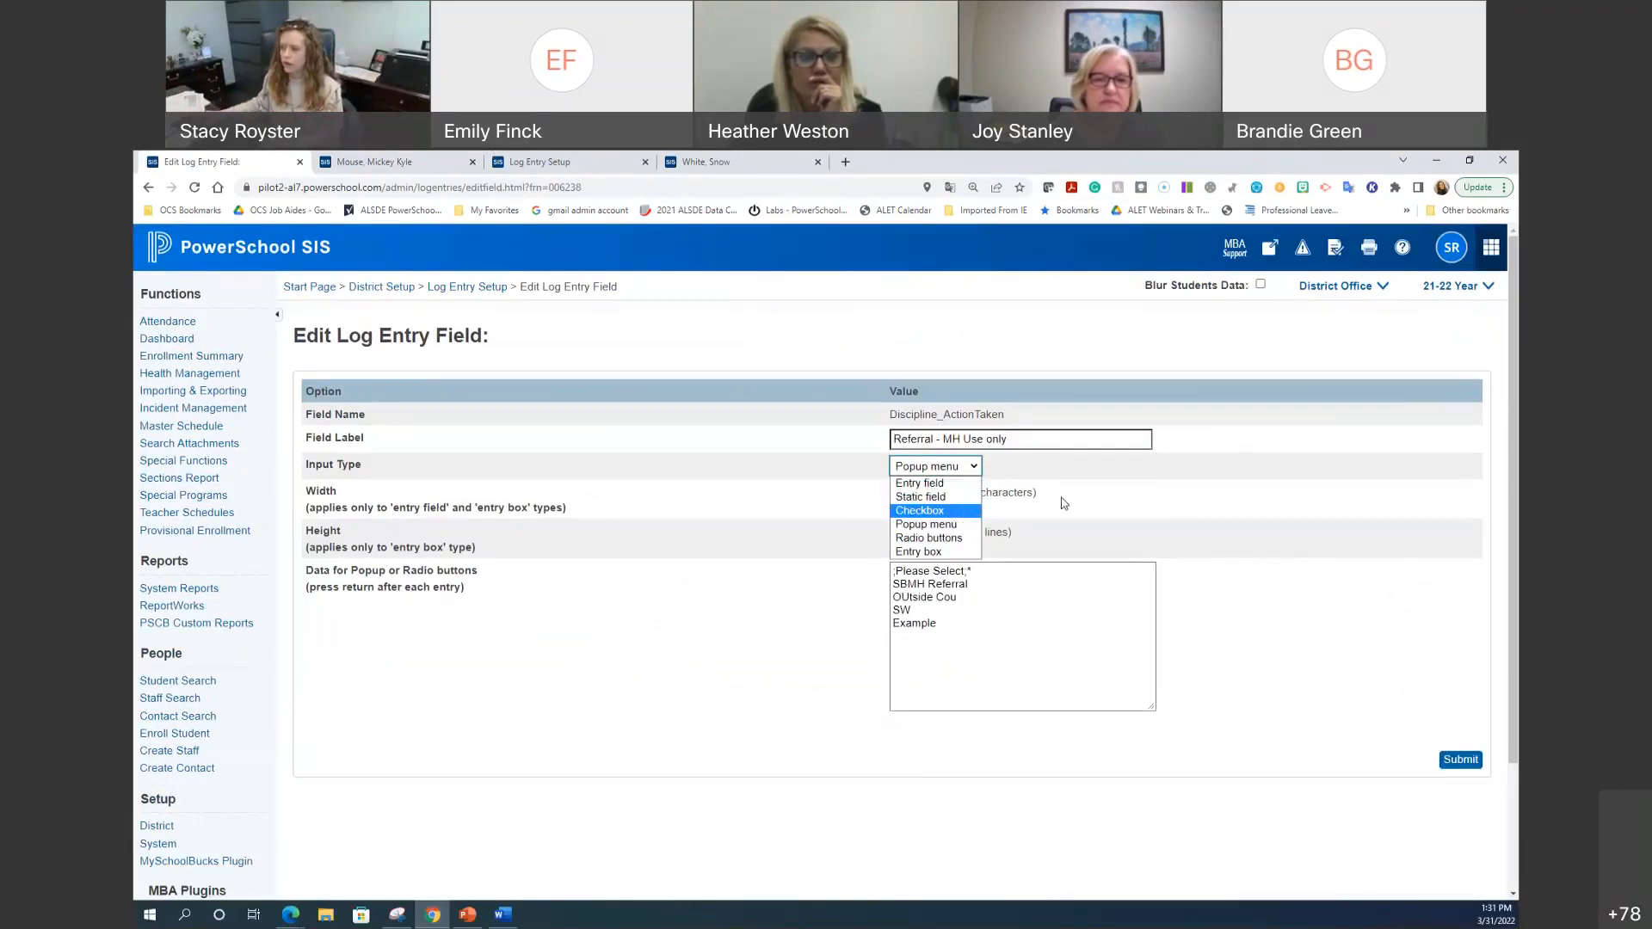
pyautogui.click(492, 318)
pyautogui.click(489, 291)
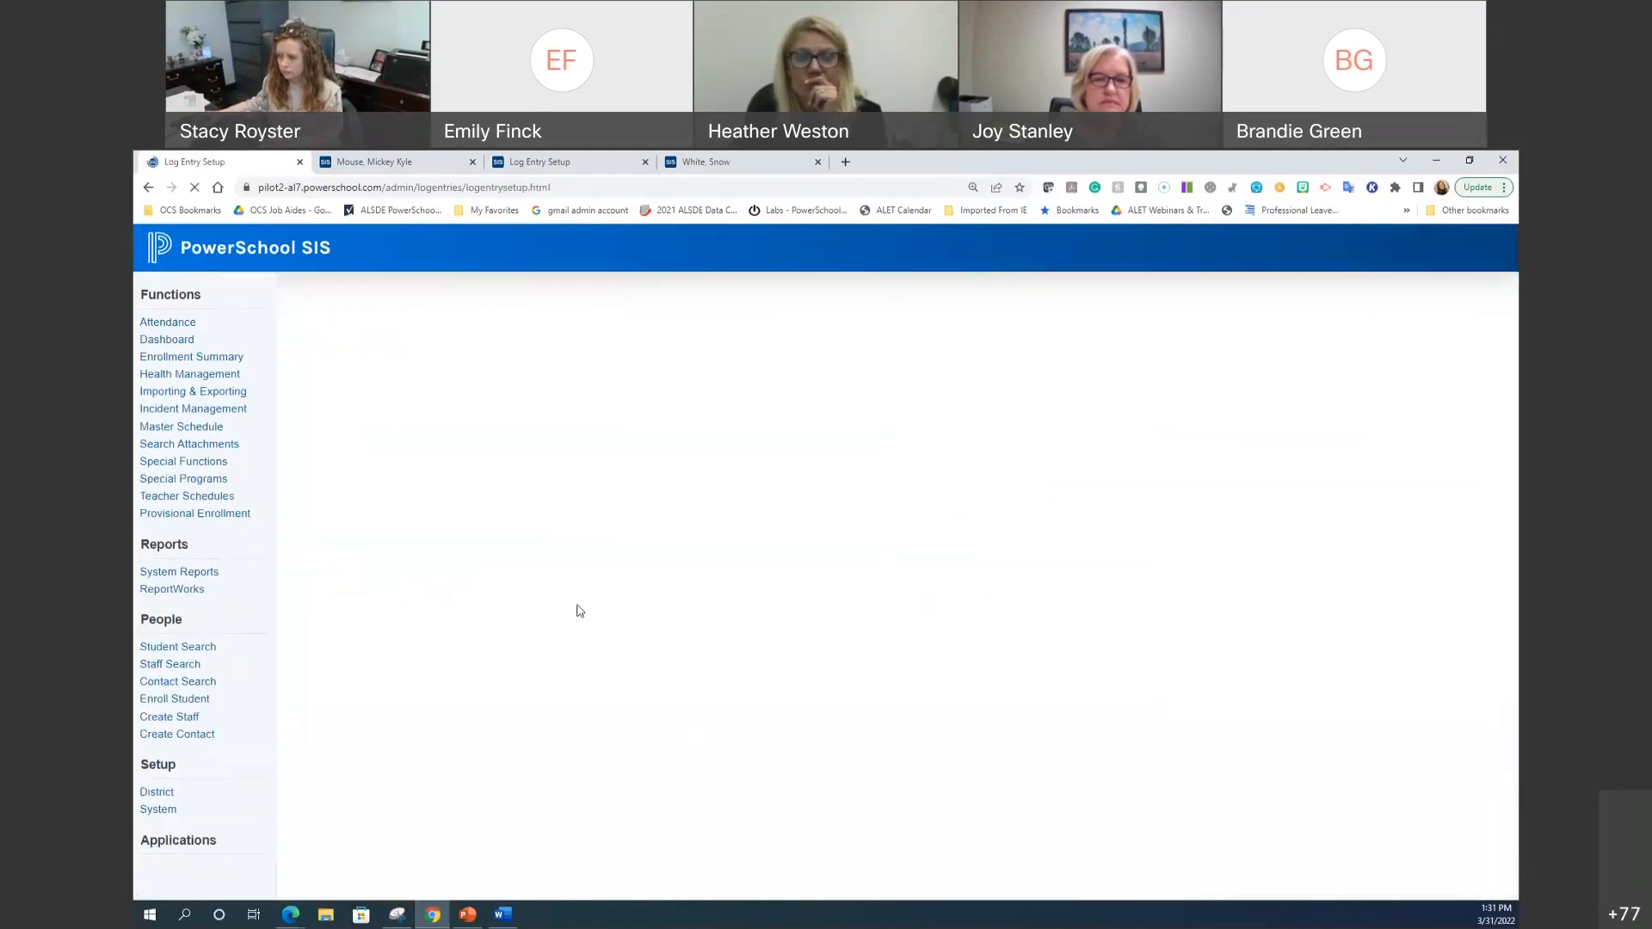
# Step: Compare the other server's setup and the Alcohol Related choices, then return to Log Entry Setup
pyautogui.click(656, 160)
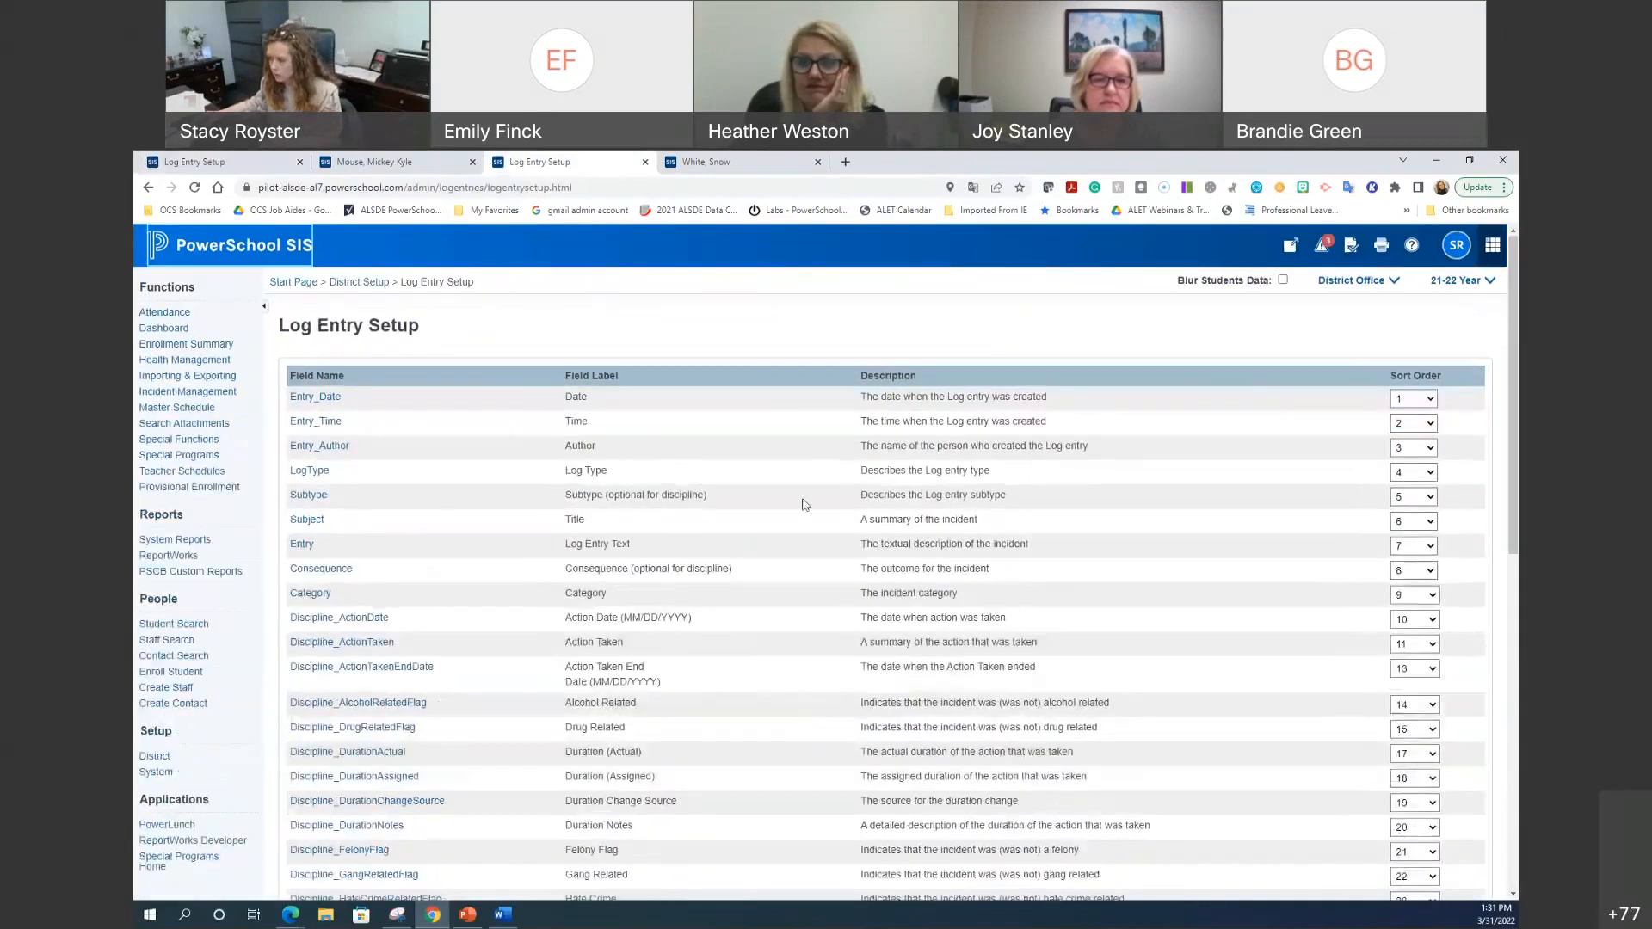
pyautogui.click(697, 162)
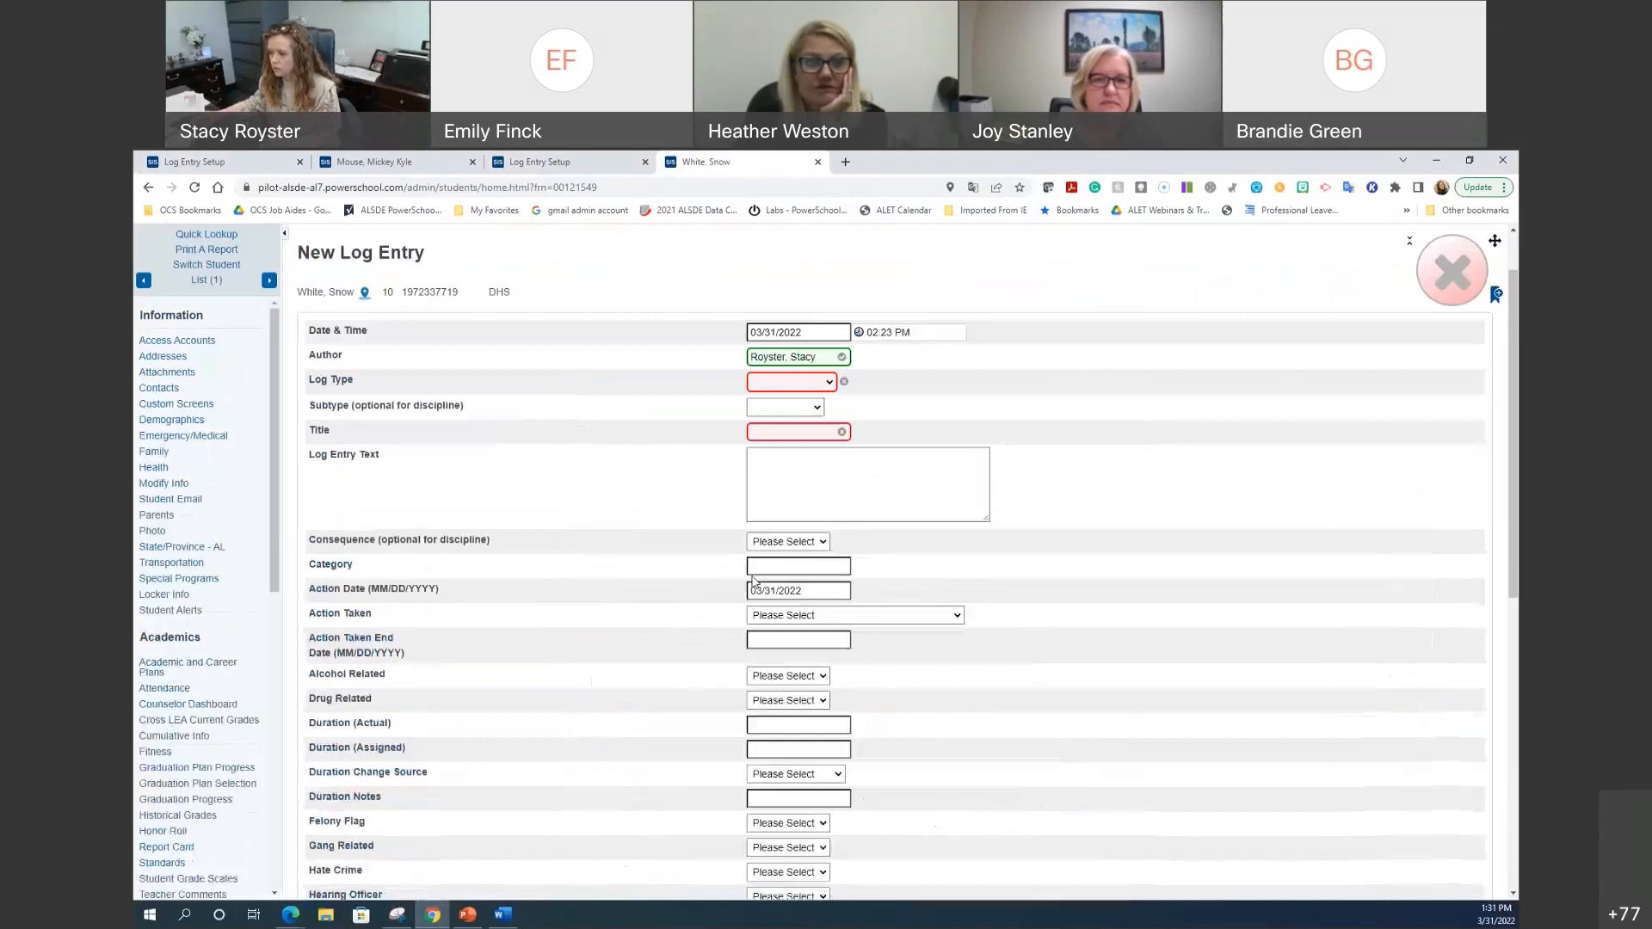
pyautogui.click(805, 677)
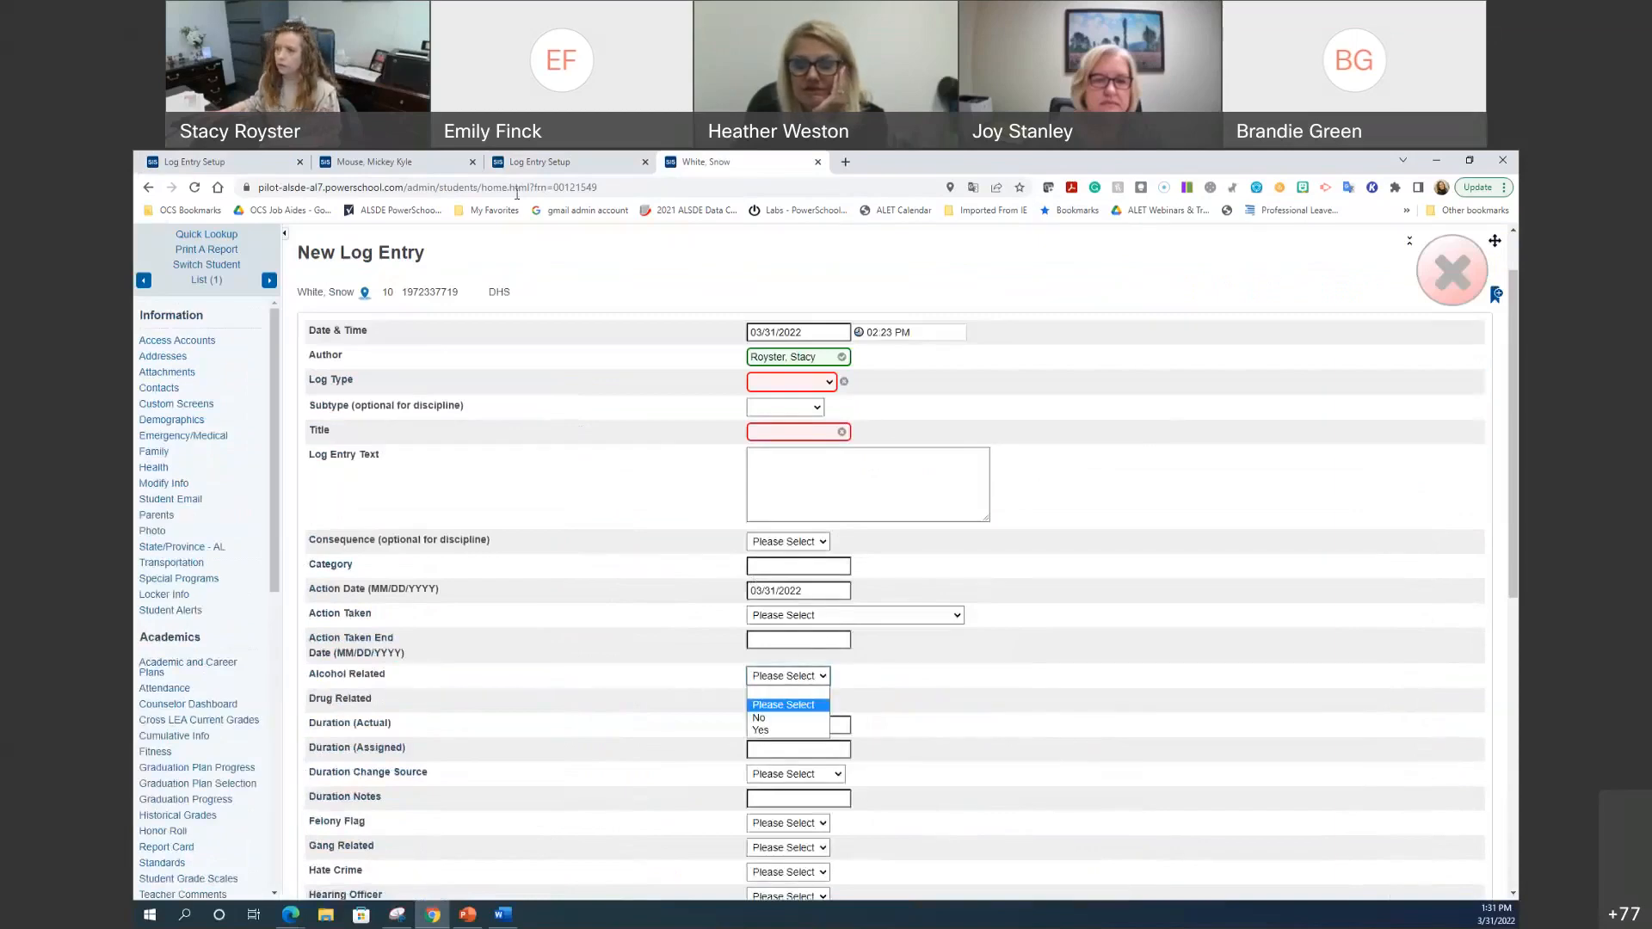
pyautogui.click(204, 163)
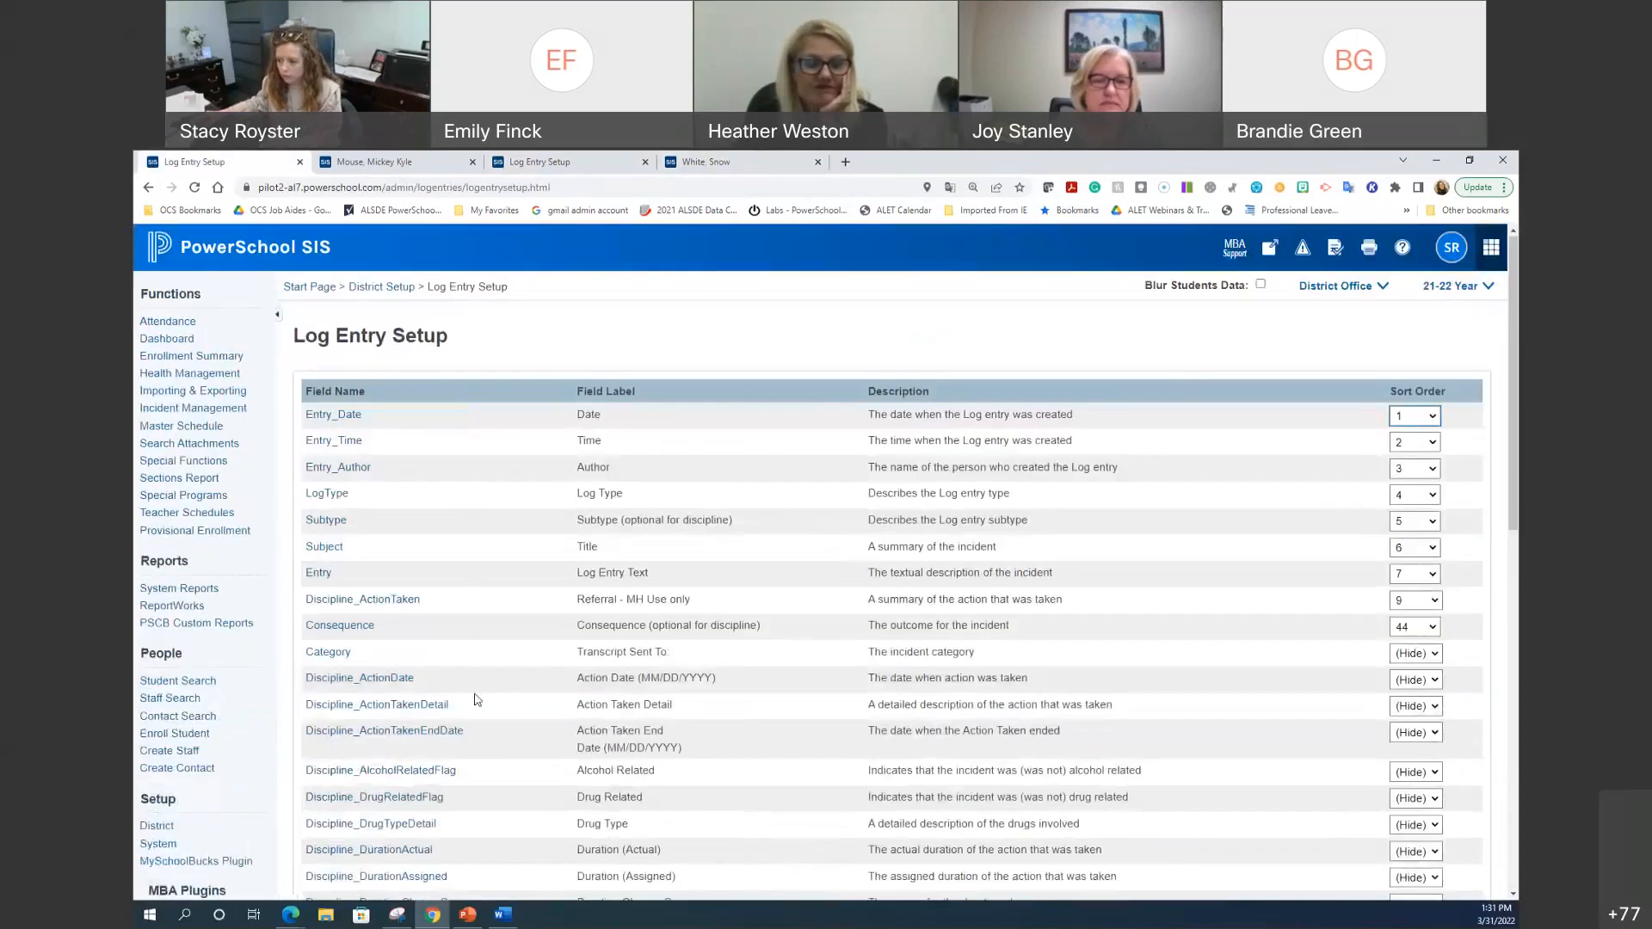
# Step: Turn Discipline_DrugTypeDetail into a checkbox labelled 'Form returned' and save
pyautogui.click(438, 773)
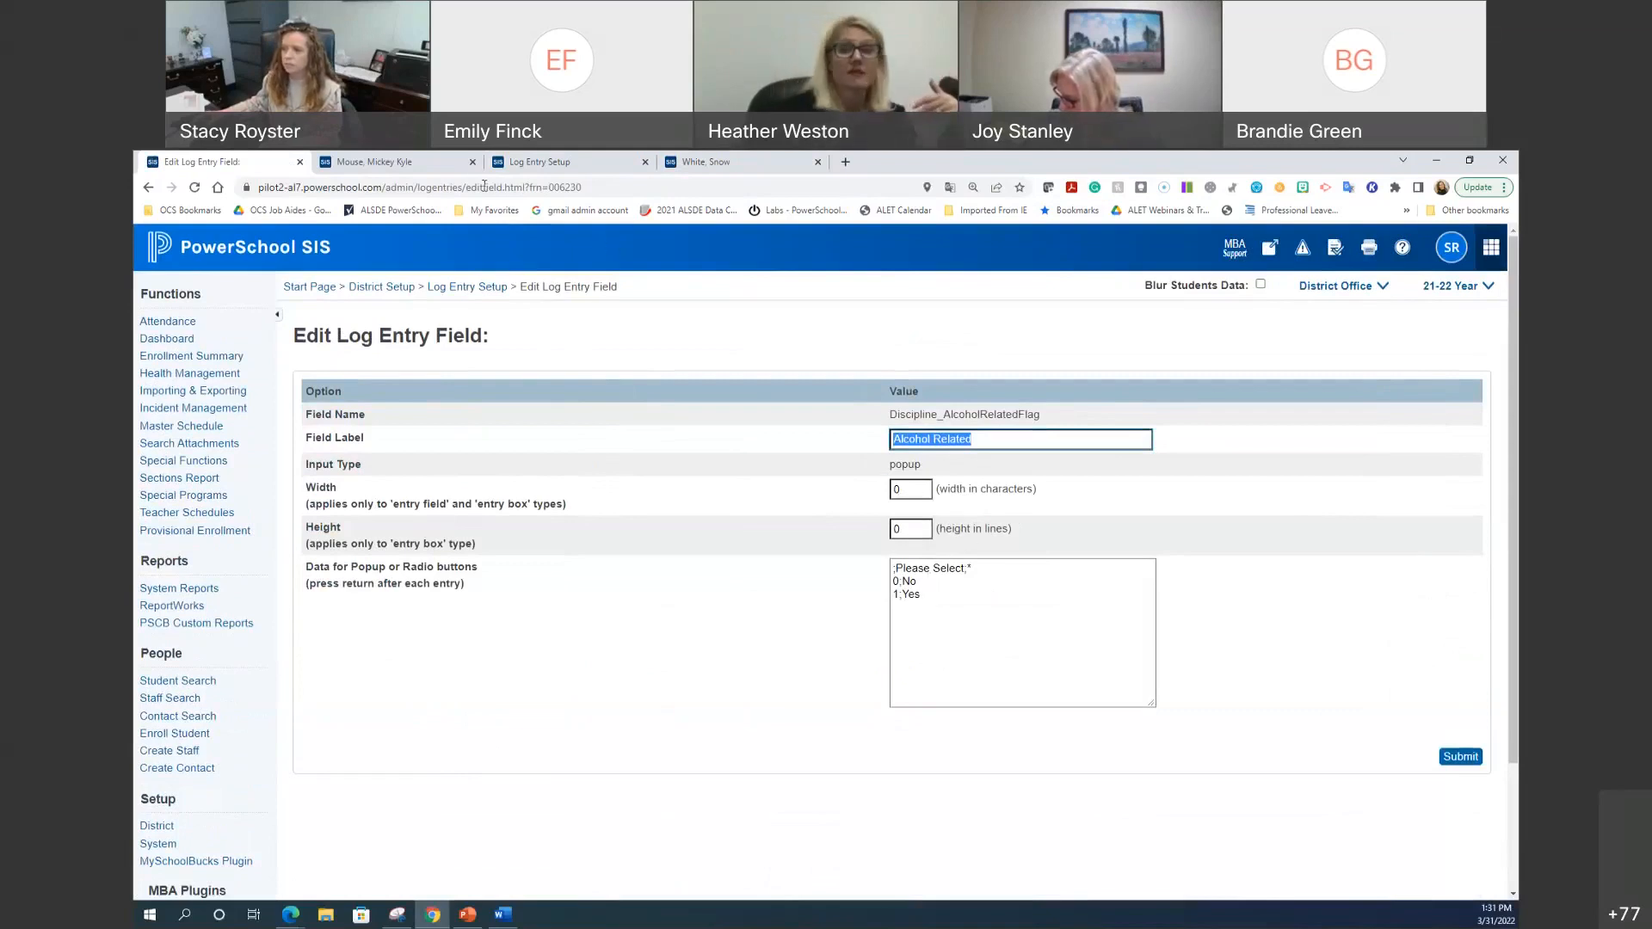
pyautogui.click(461, 290)
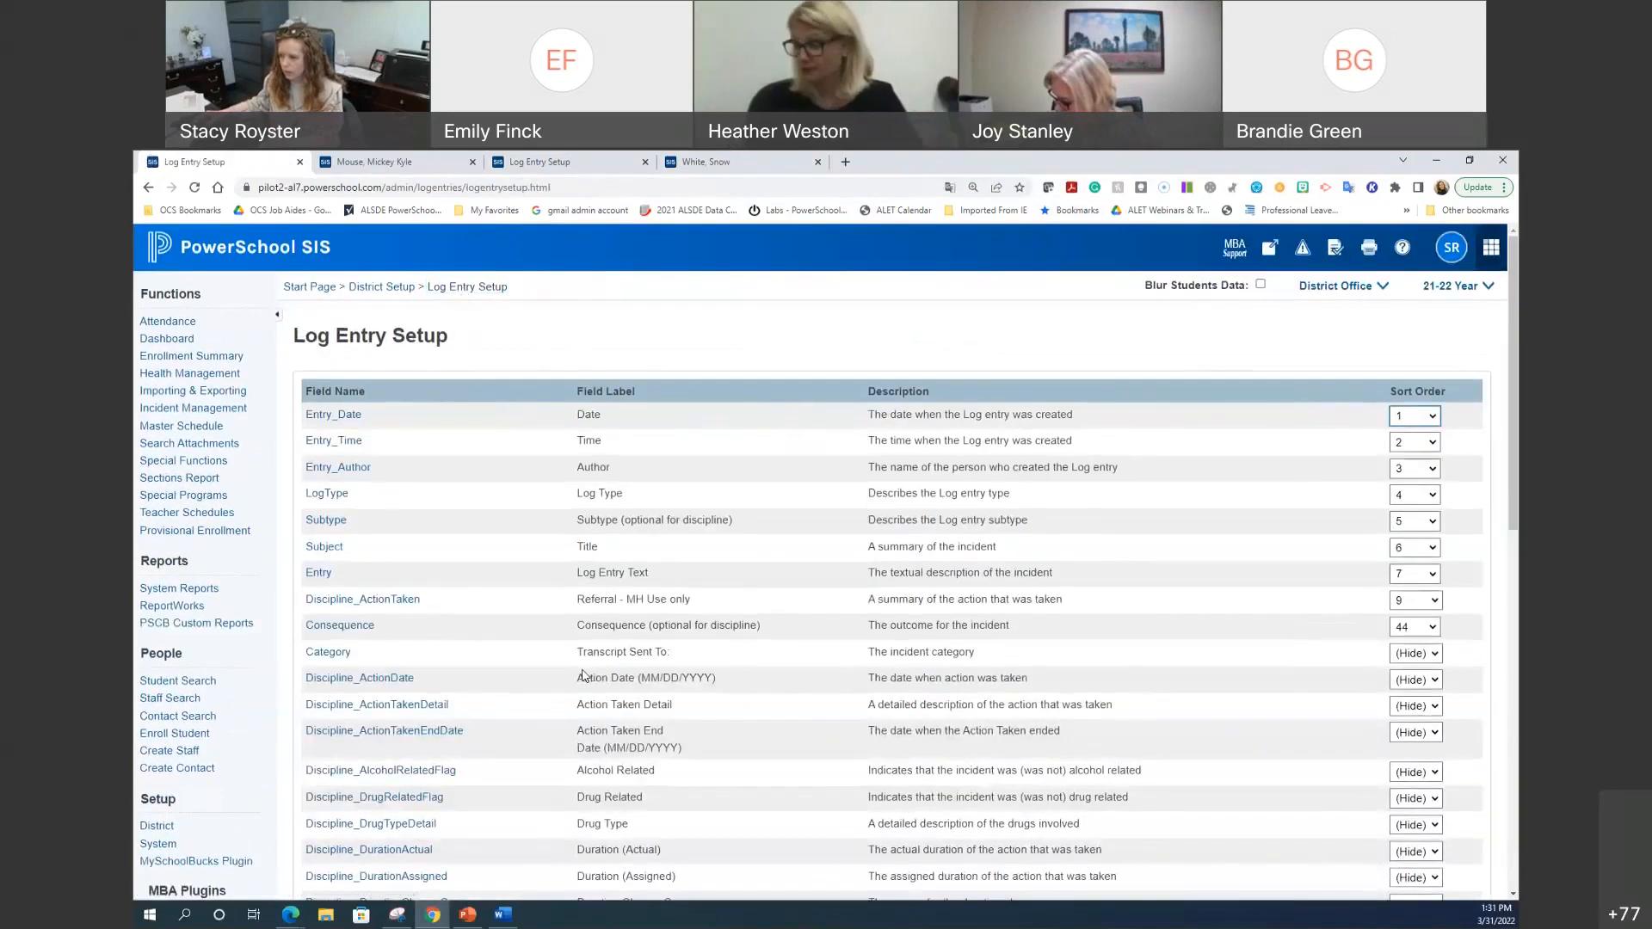
pyautogui.click(397, 825)
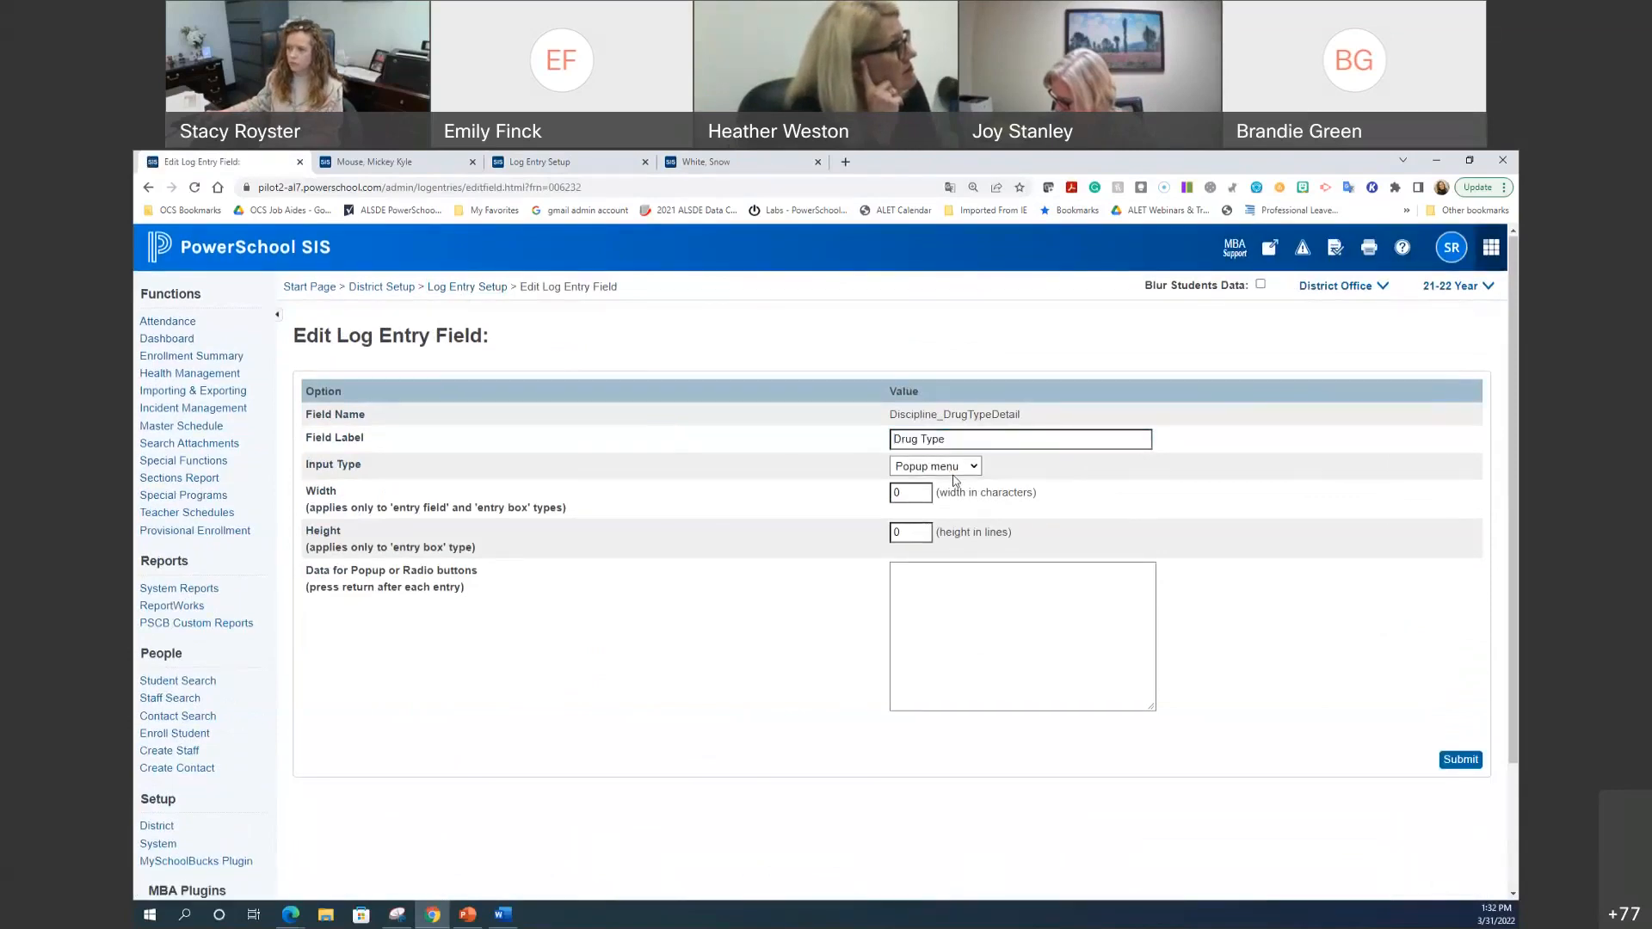
pyautogui.click(938, 467)
pyautogui.click(963, 511)
pyautogui.hotkey('shift', 'Tab')
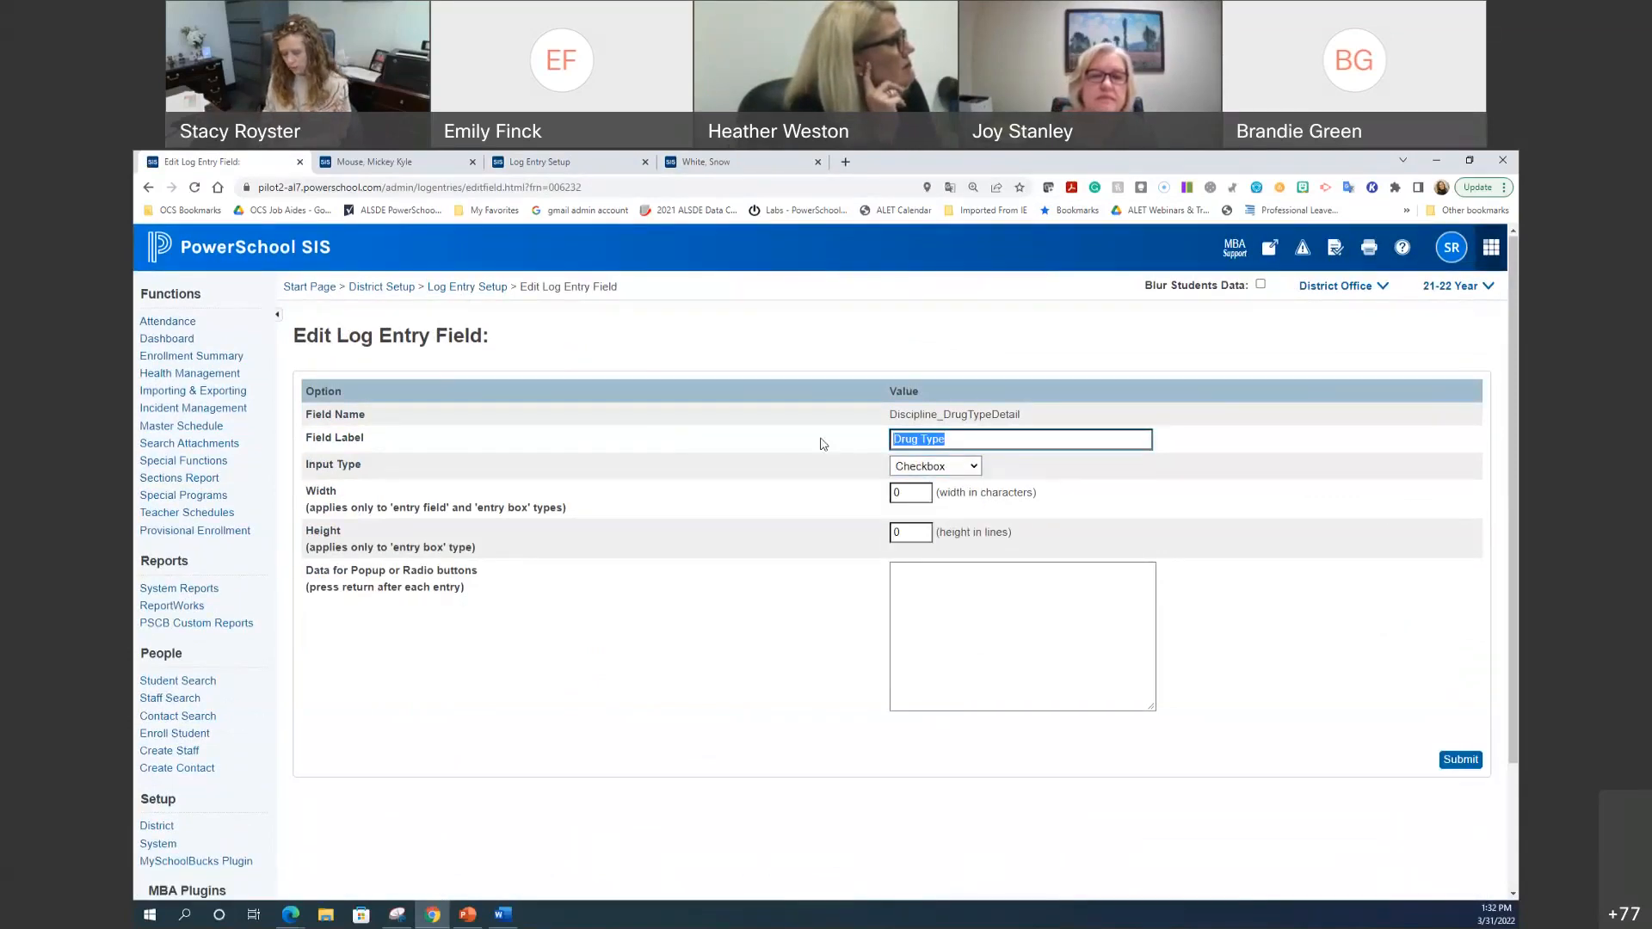
pyautogui.write('Form returned')
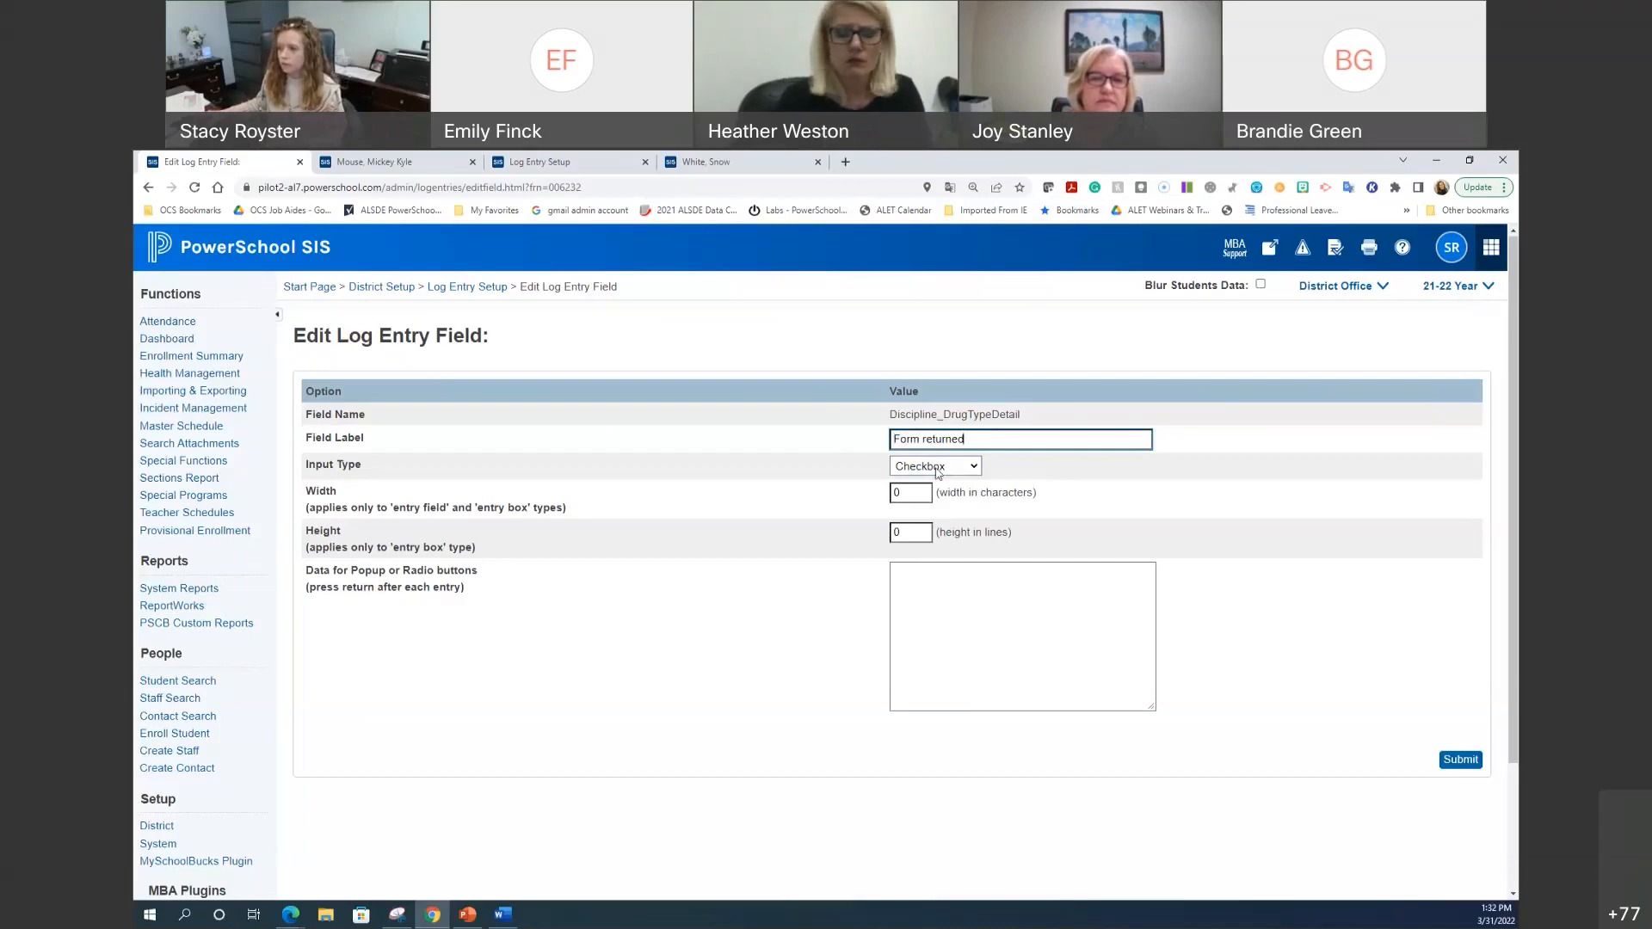
pyautogui.click(1468, 766)
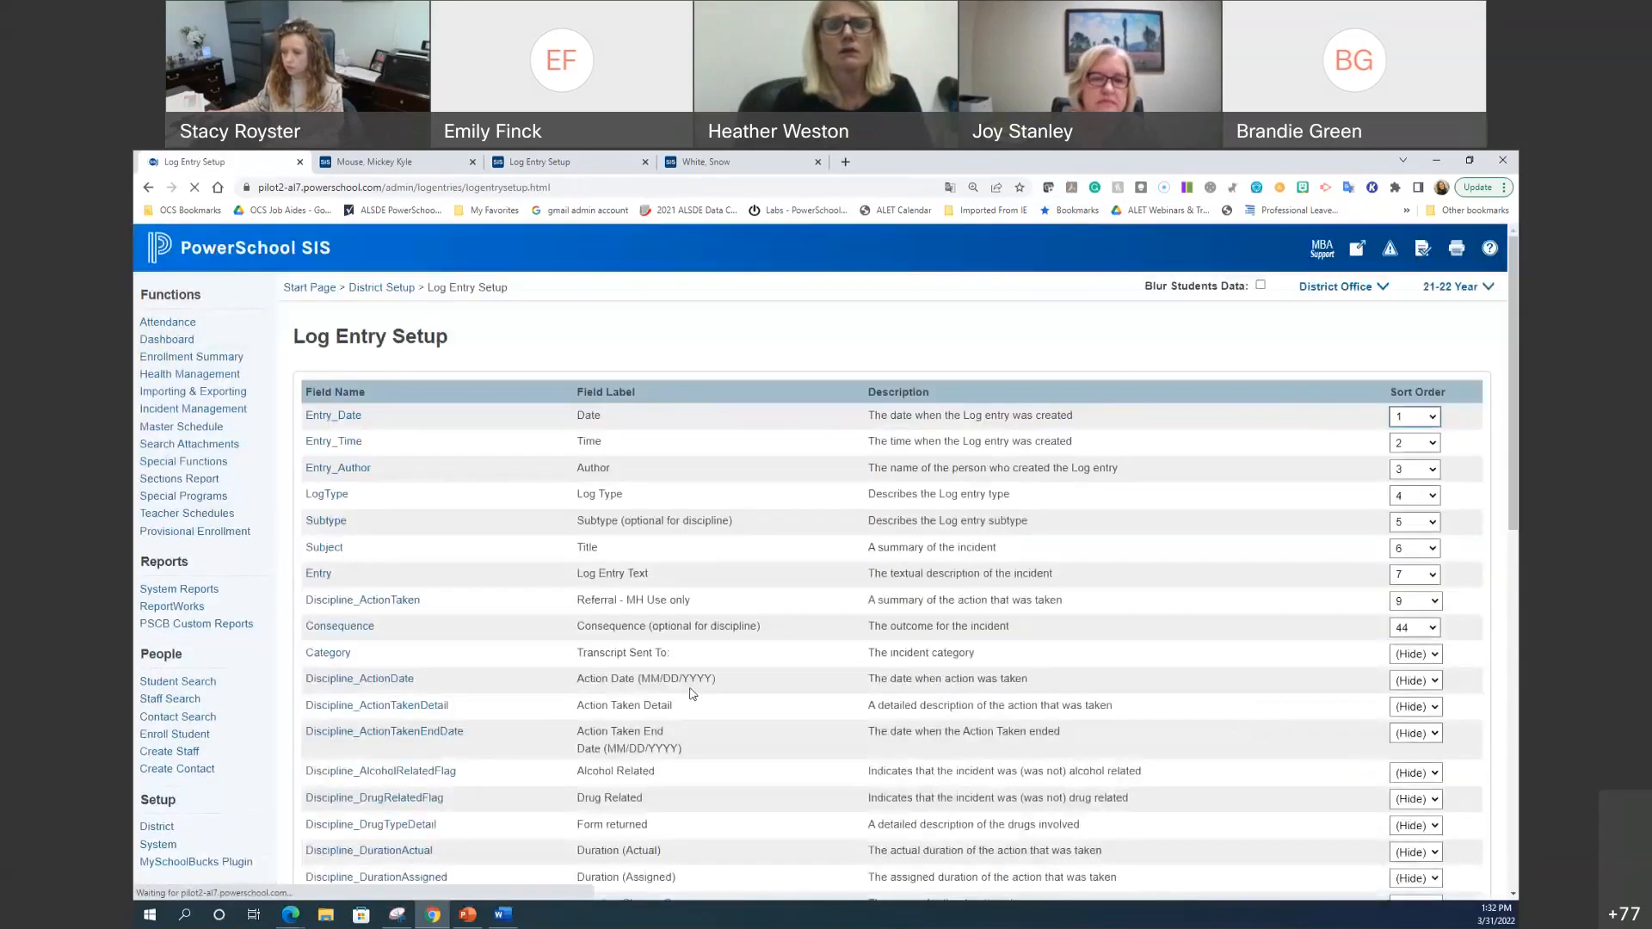
# Step: Set Discipline_DrugTypeDetail's sort order to 10 and save
pyautogui.click(1409, 827)
pyautogui.click(1403, 685)
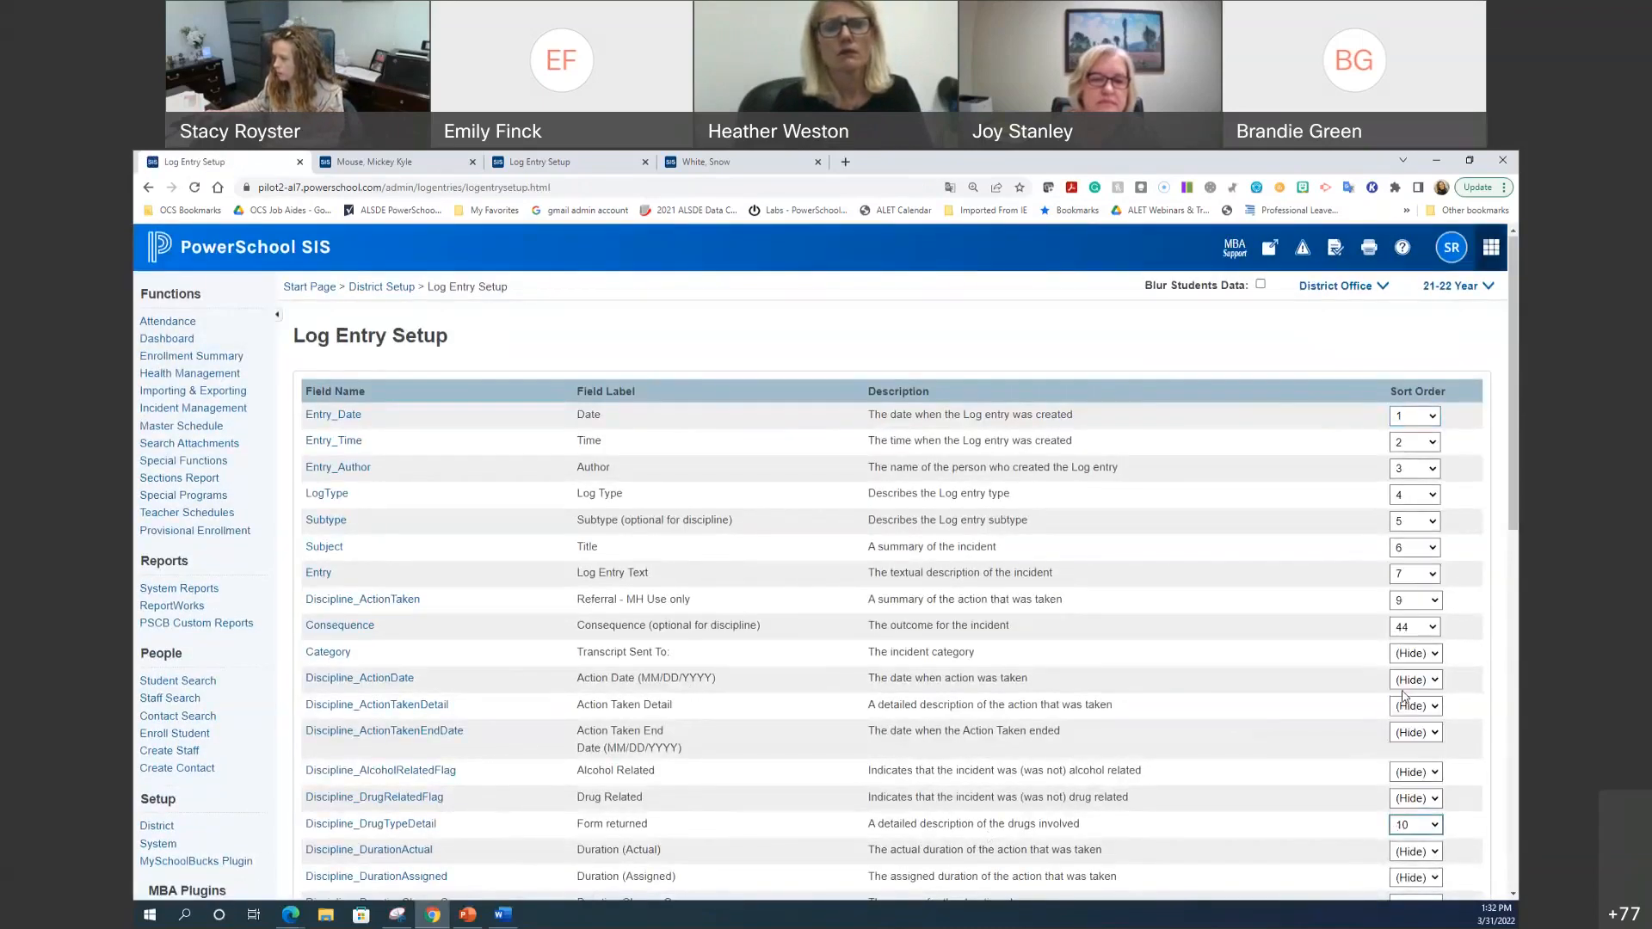
pyautogui.scroll(-10, 1262, 811)
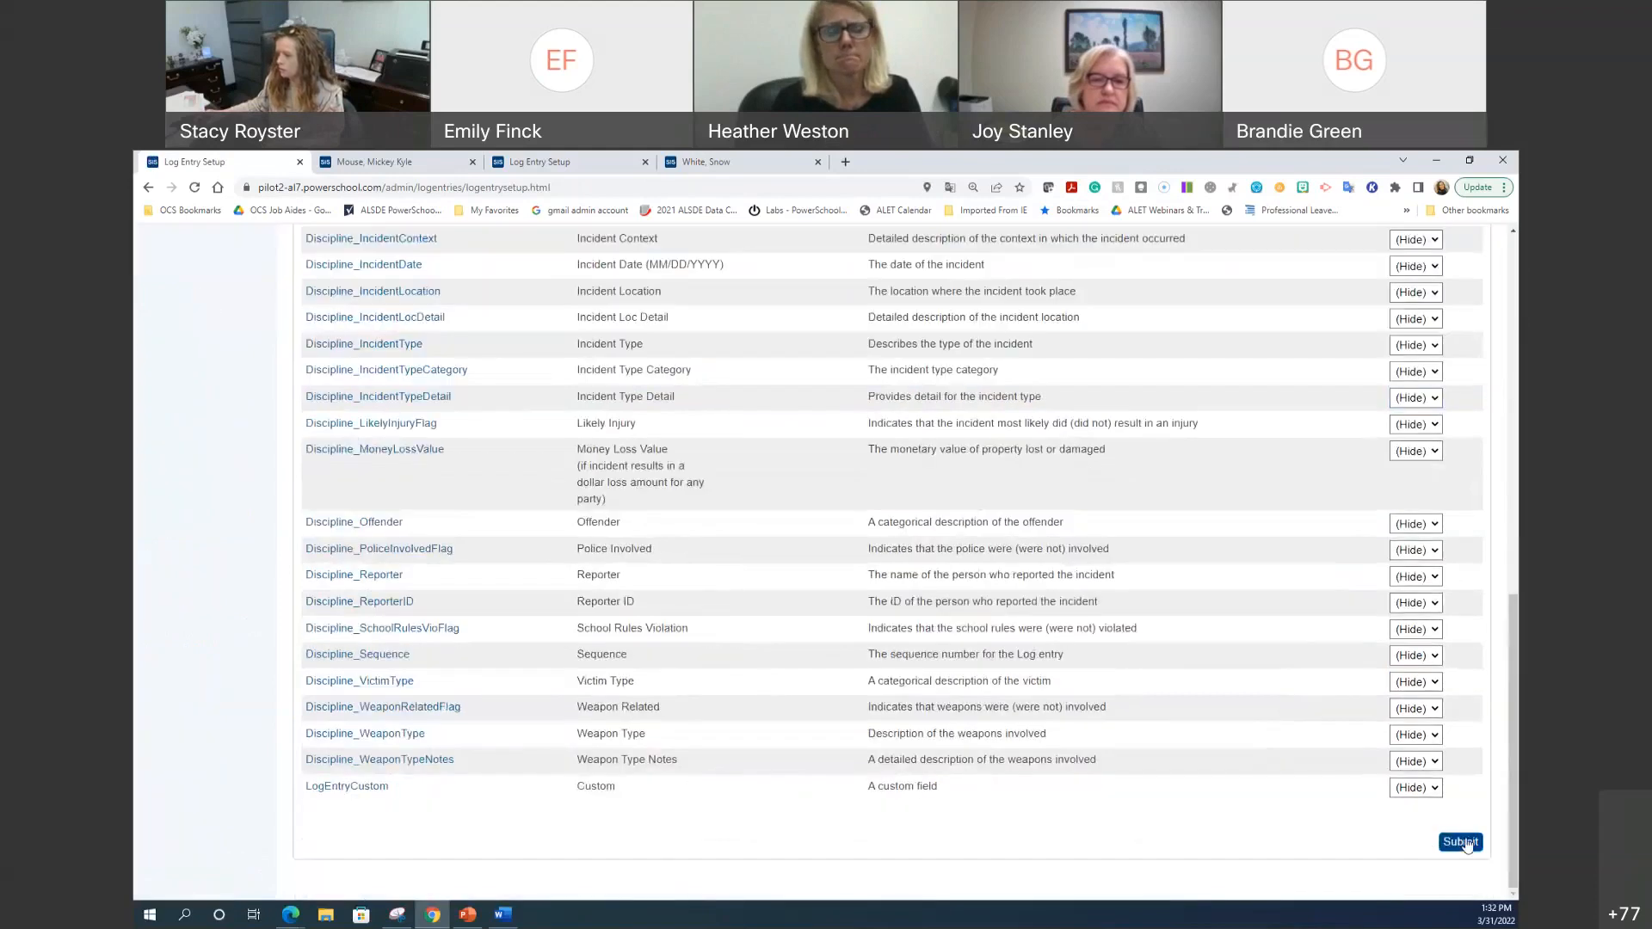
pyautogui.click(1460, 842)
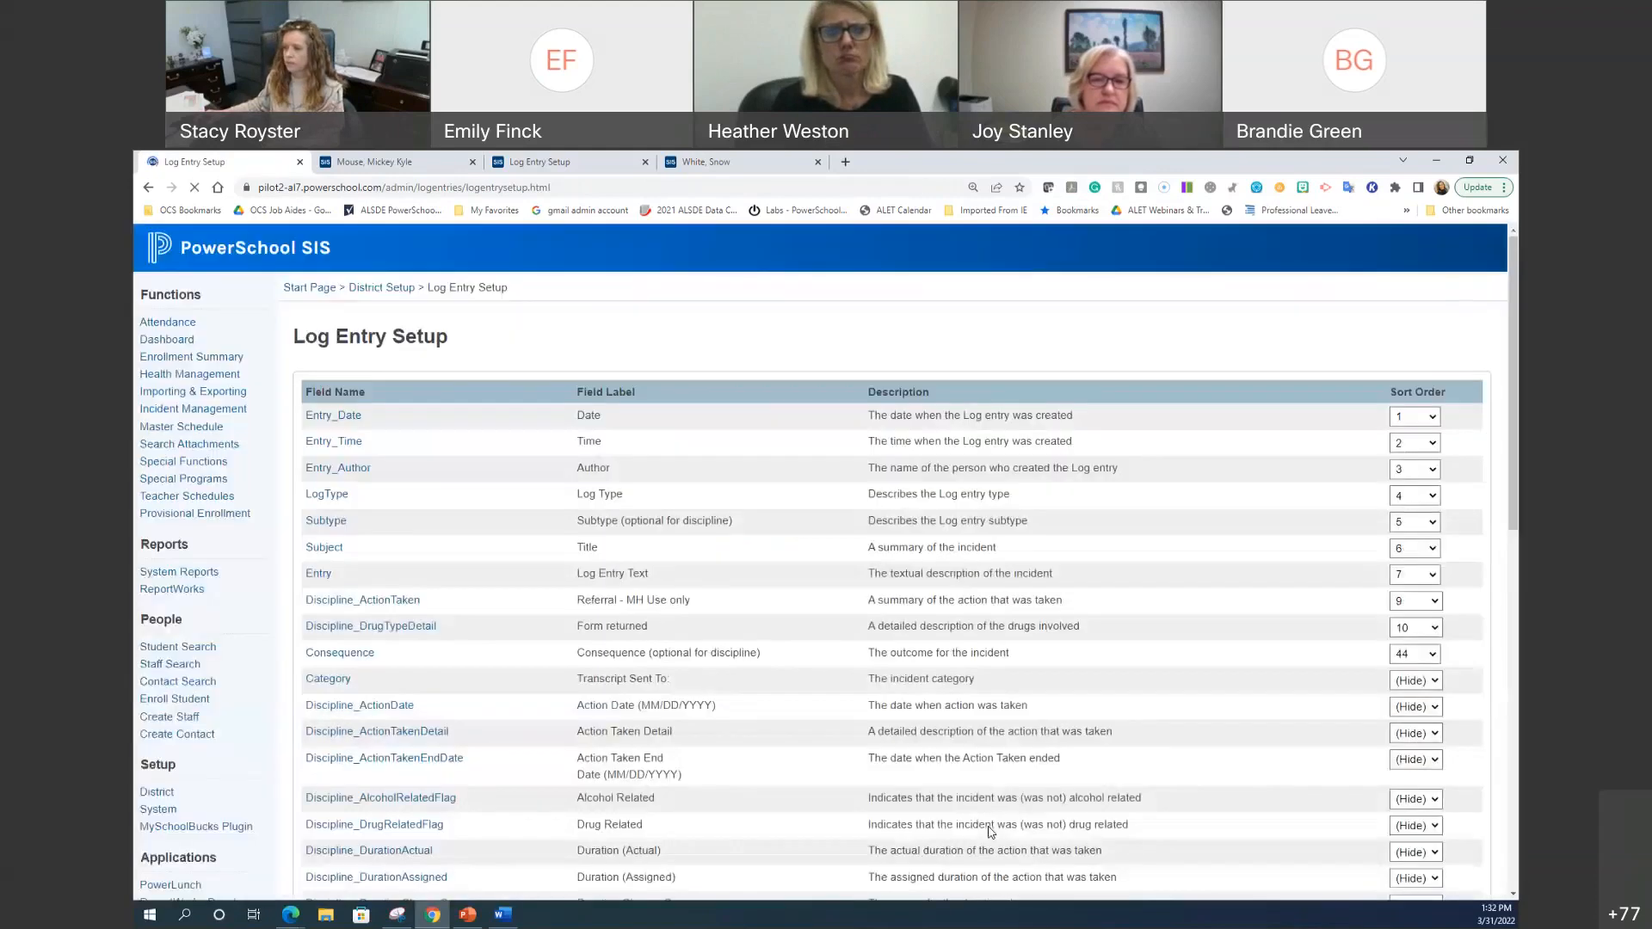
# Step: Reload the student's New Log Entry form and tick the new 'Form returned' checkbox
pyautogui.click(426, 159)
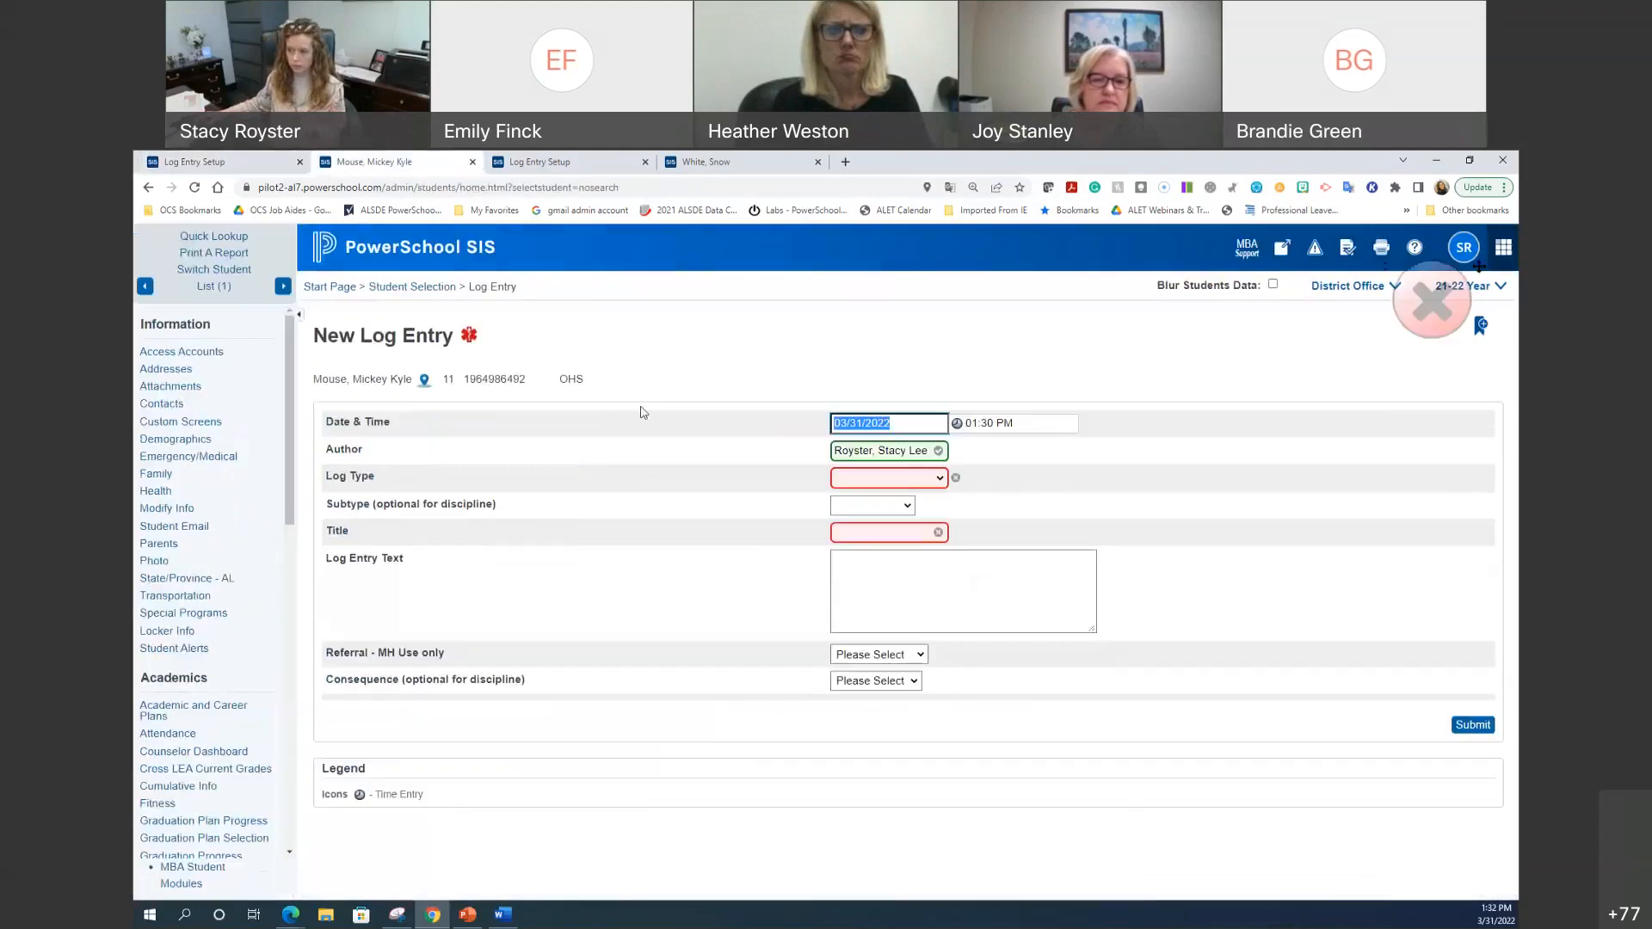
pyautogui.click(430, 287)
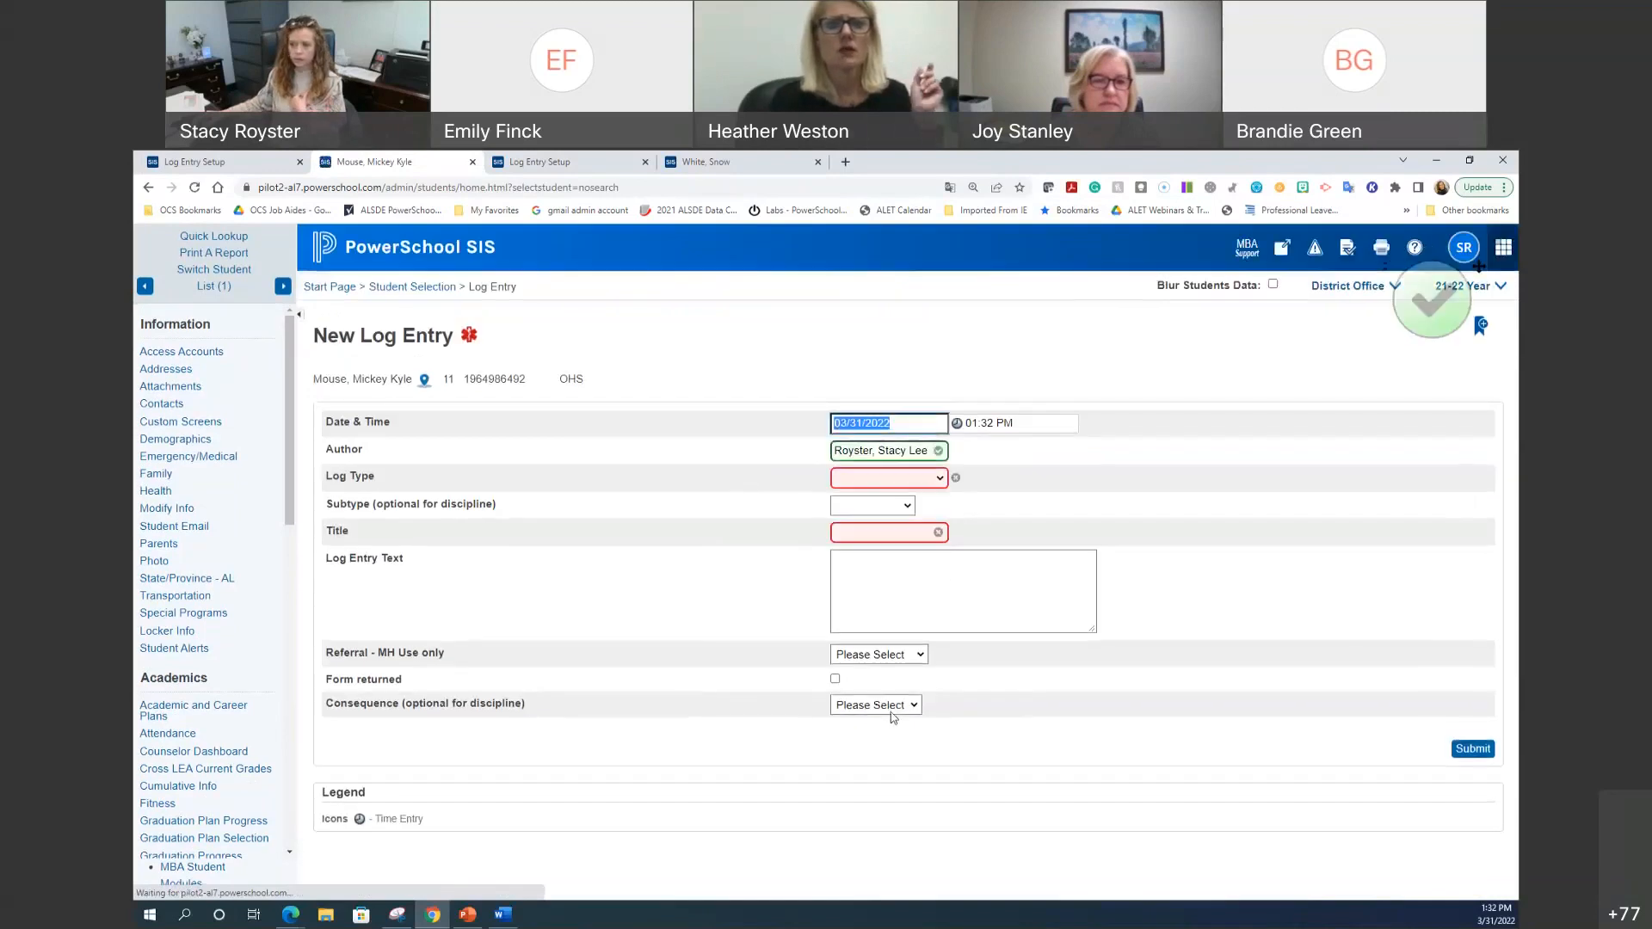
pyautogui.click(835, 680)
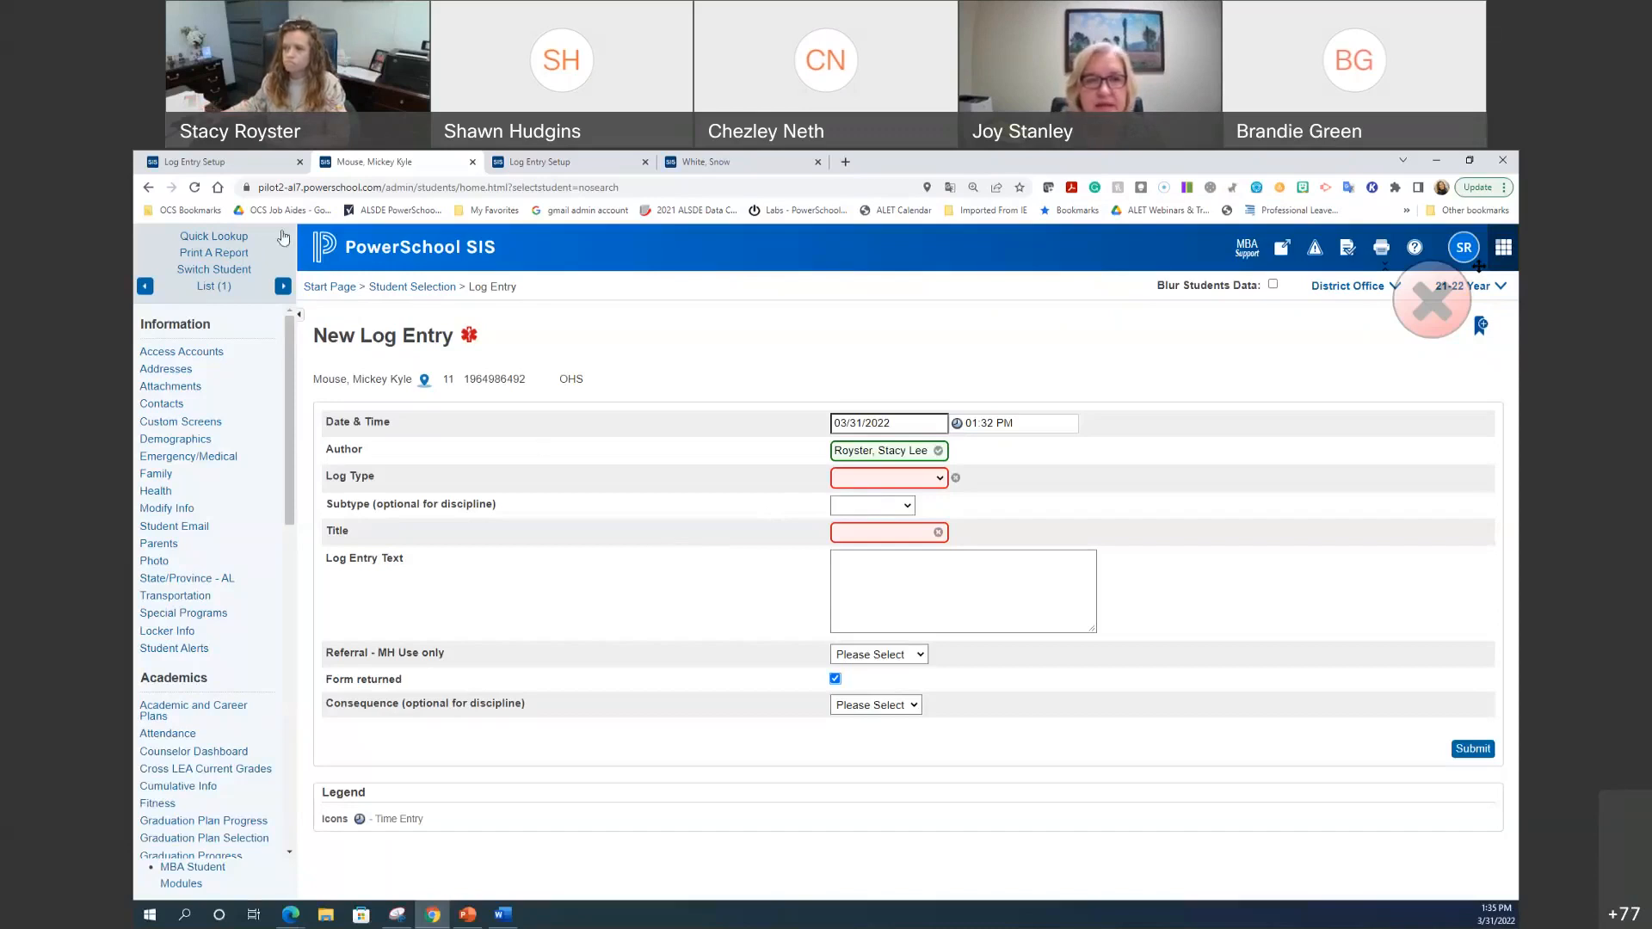
# Step: Review the Entry_Time and Entry_Date field settings in Log Entry Setup, leaving them unchanged
pyautogui.click(253, 160)
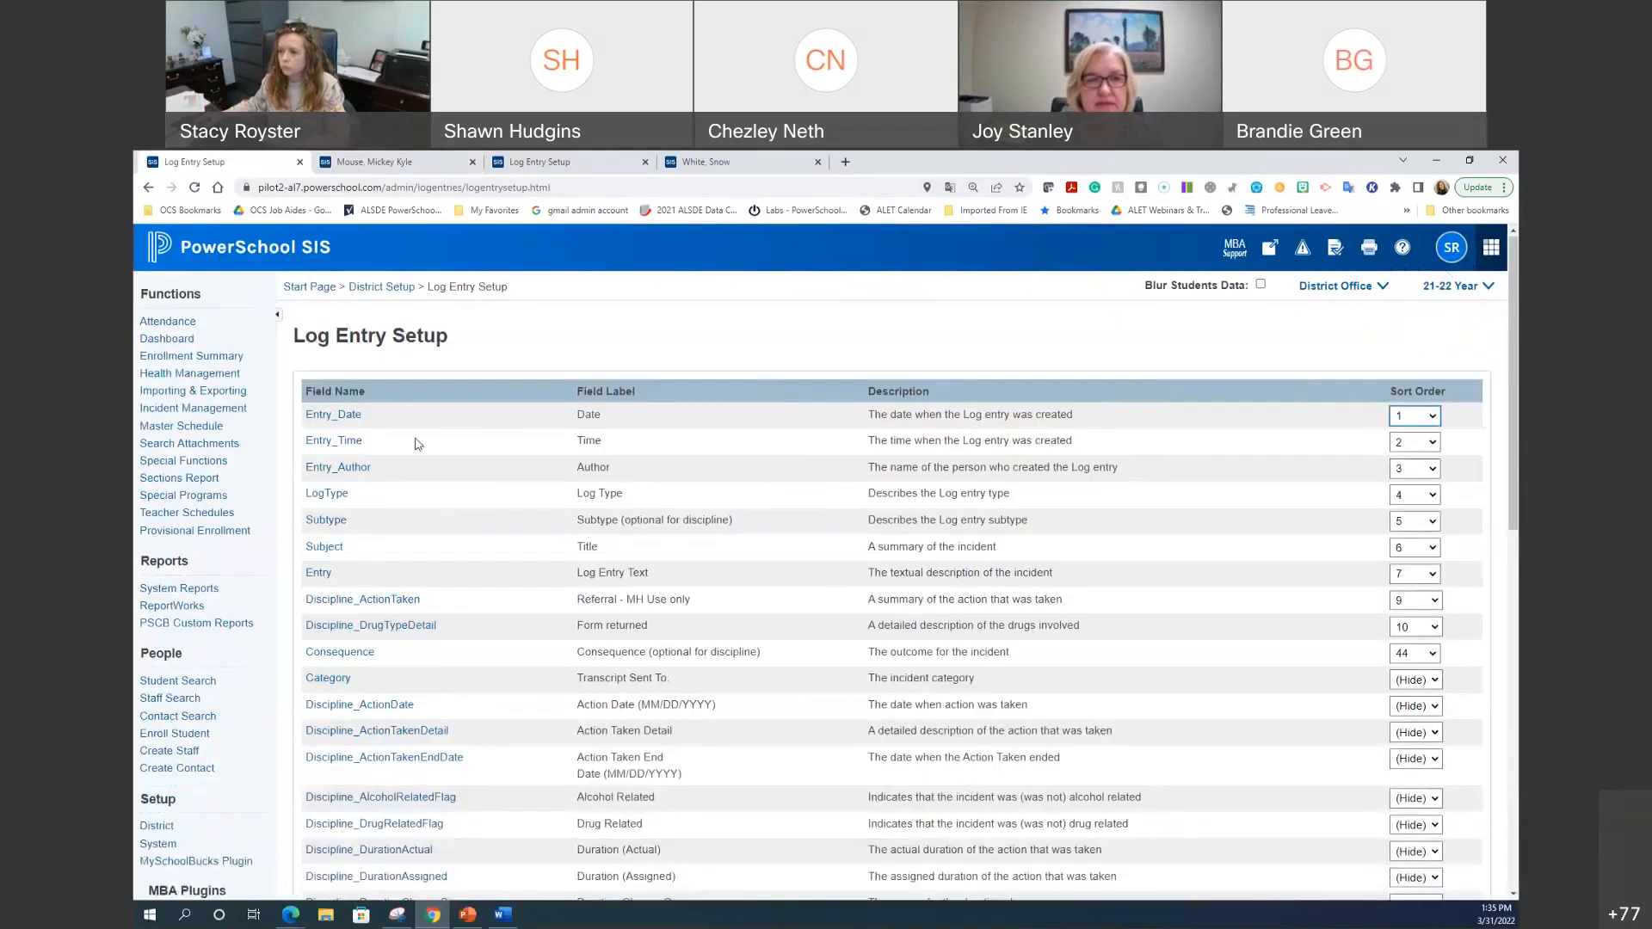
pyautogui.click(353, 443)
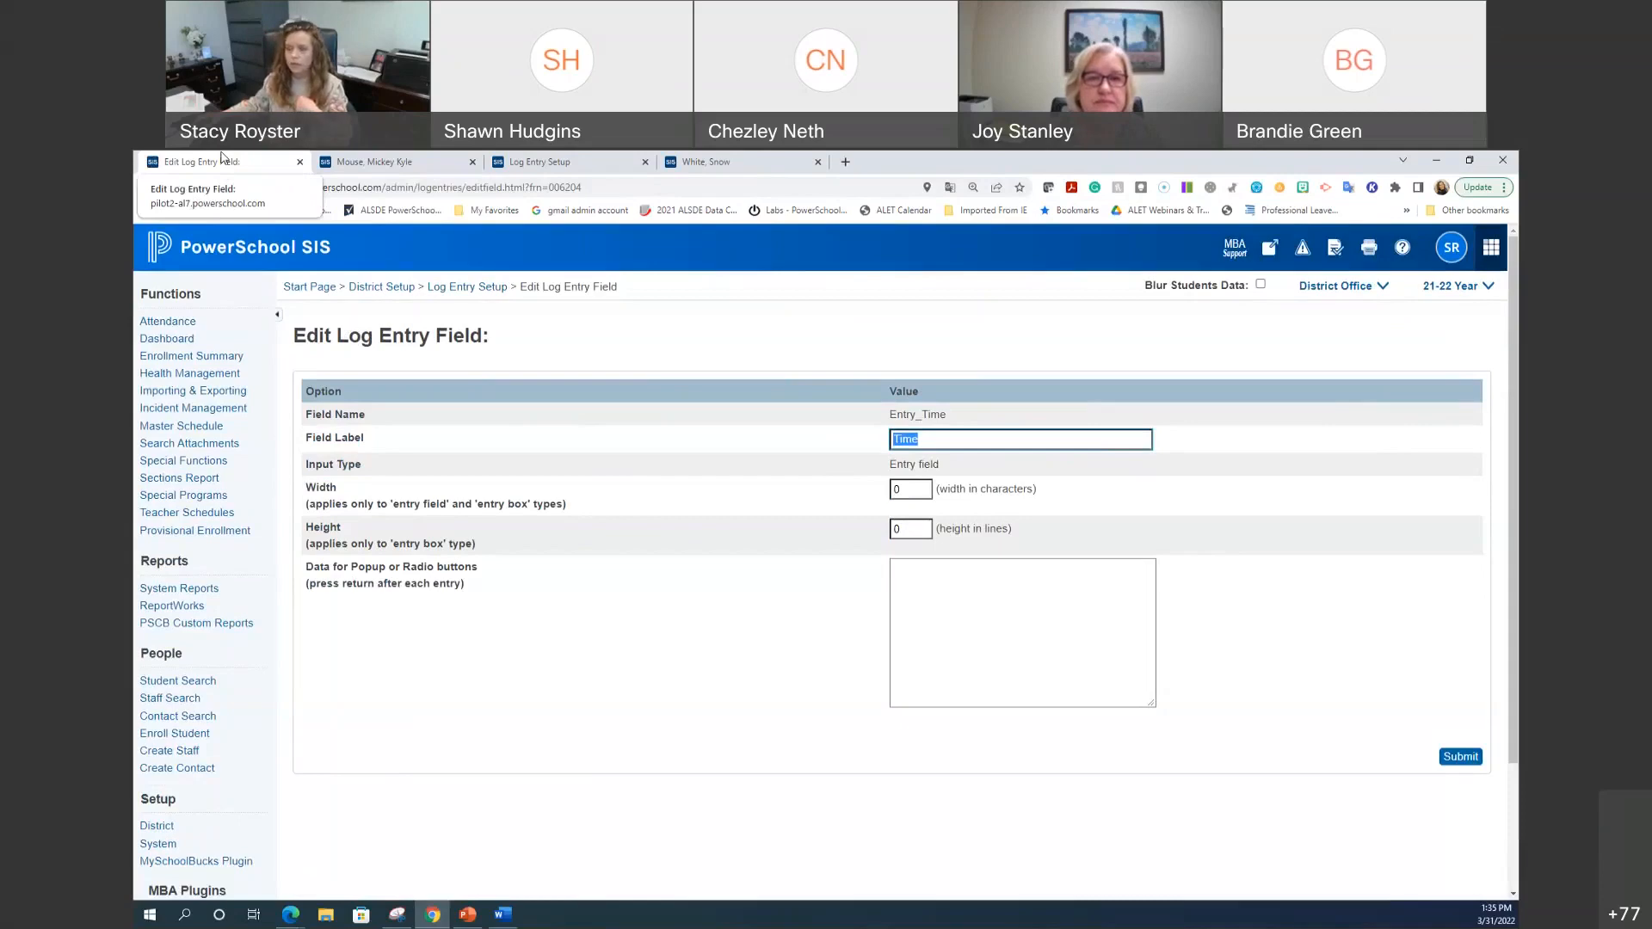
pyautogui.click(465, 286)
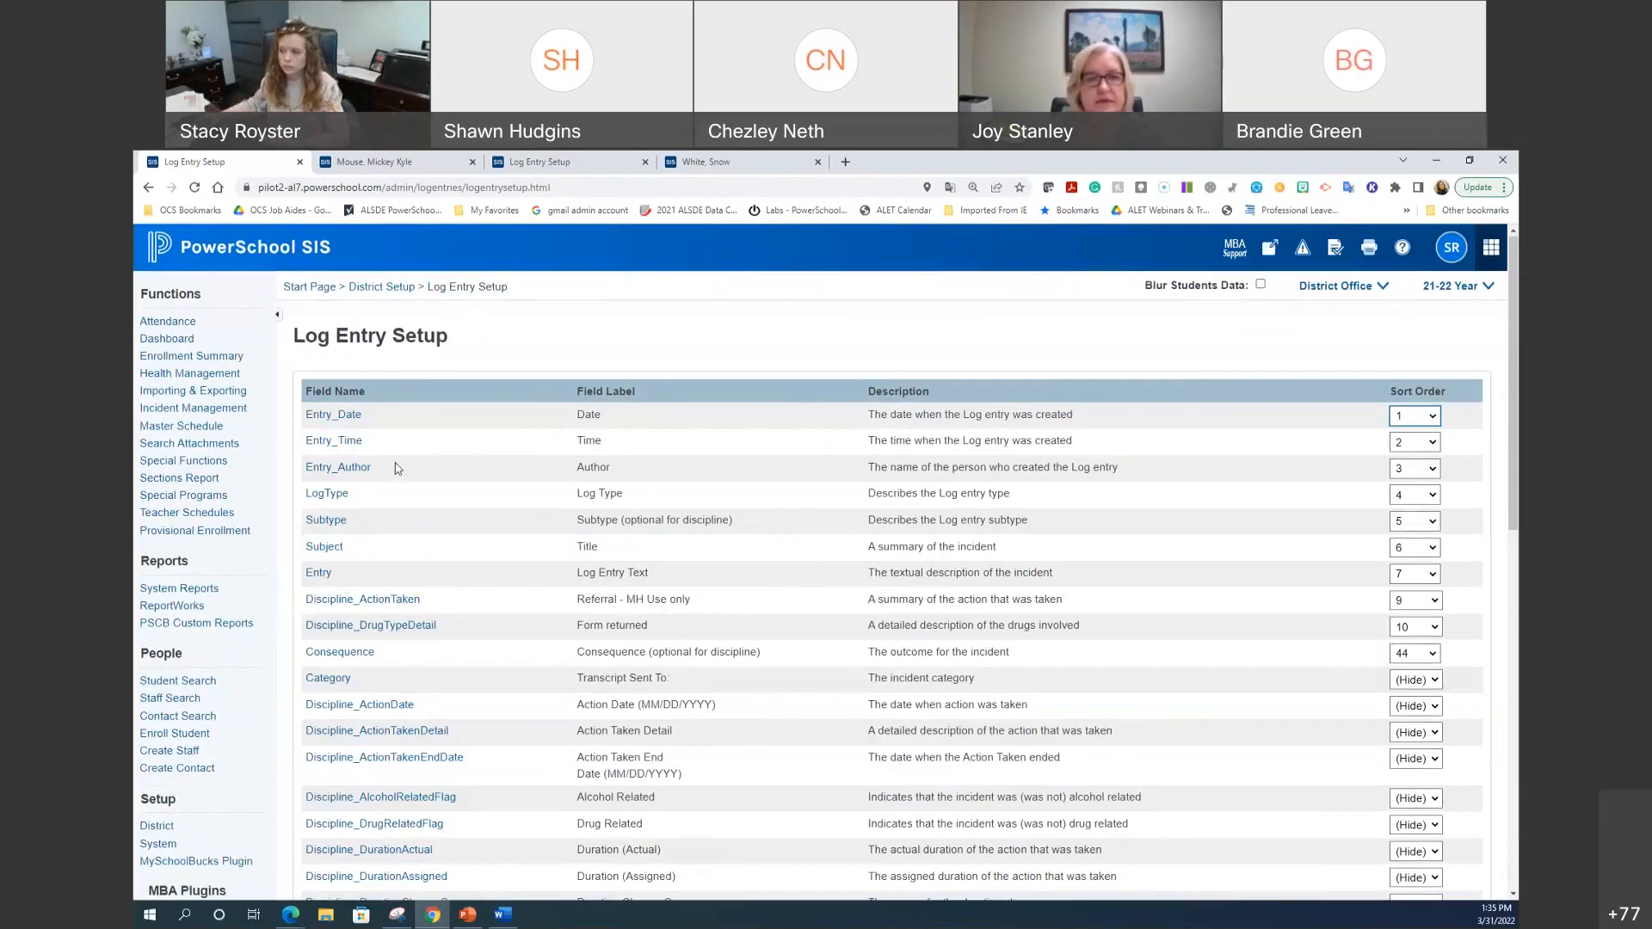
pyautogui.click(327, 418)
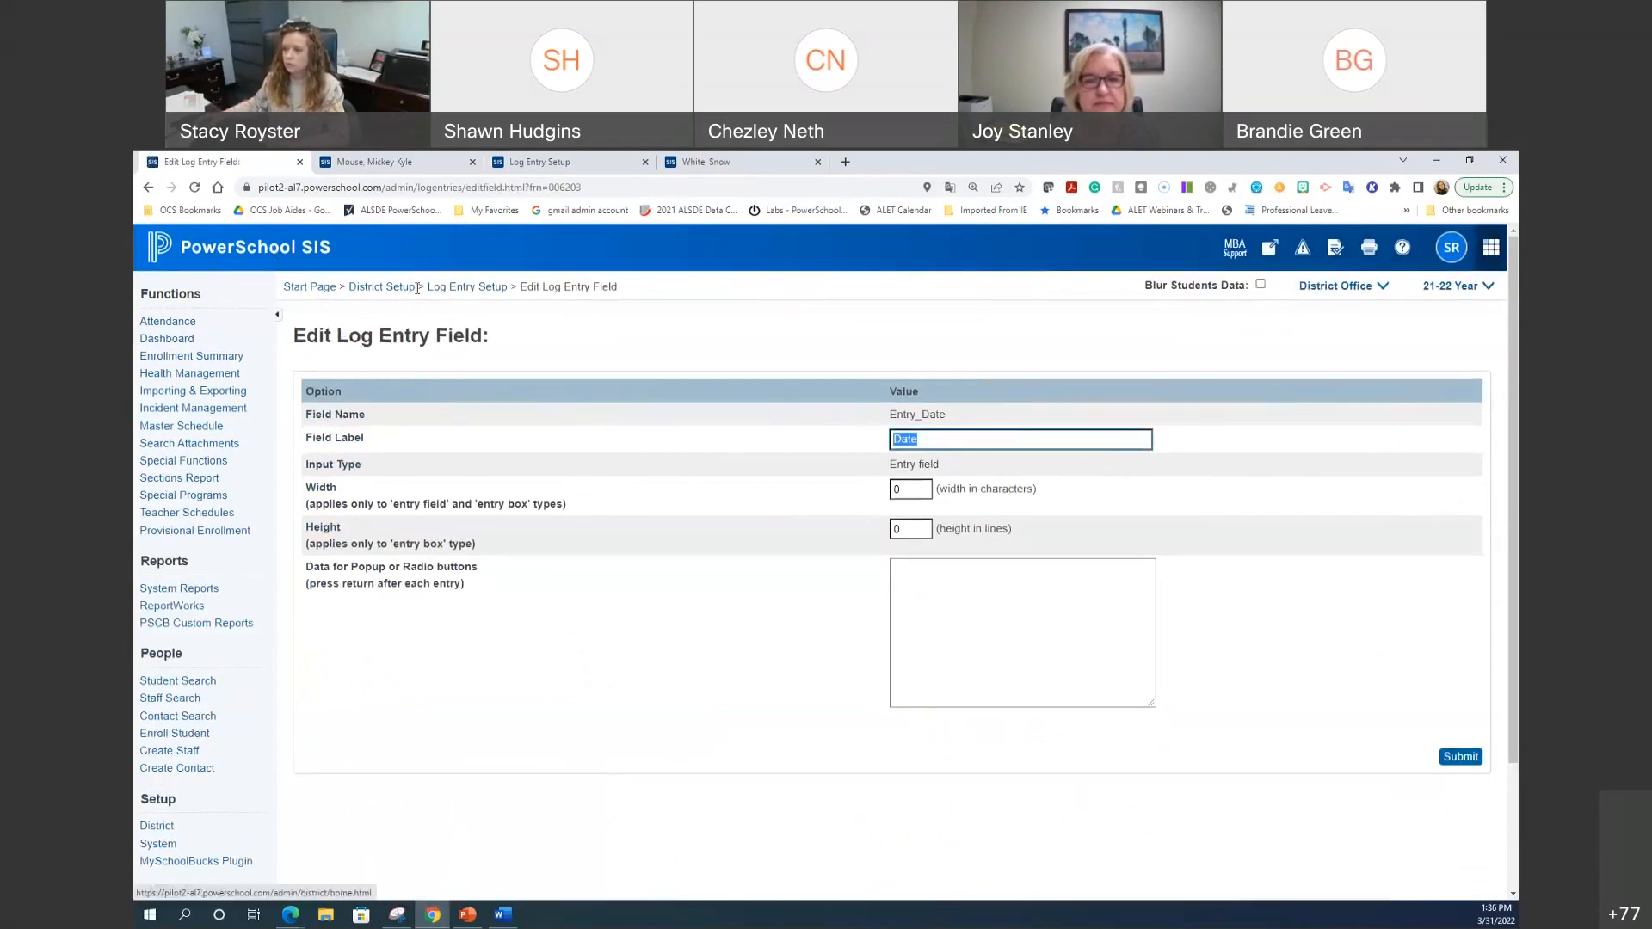
pyautogui.click(472, 289)
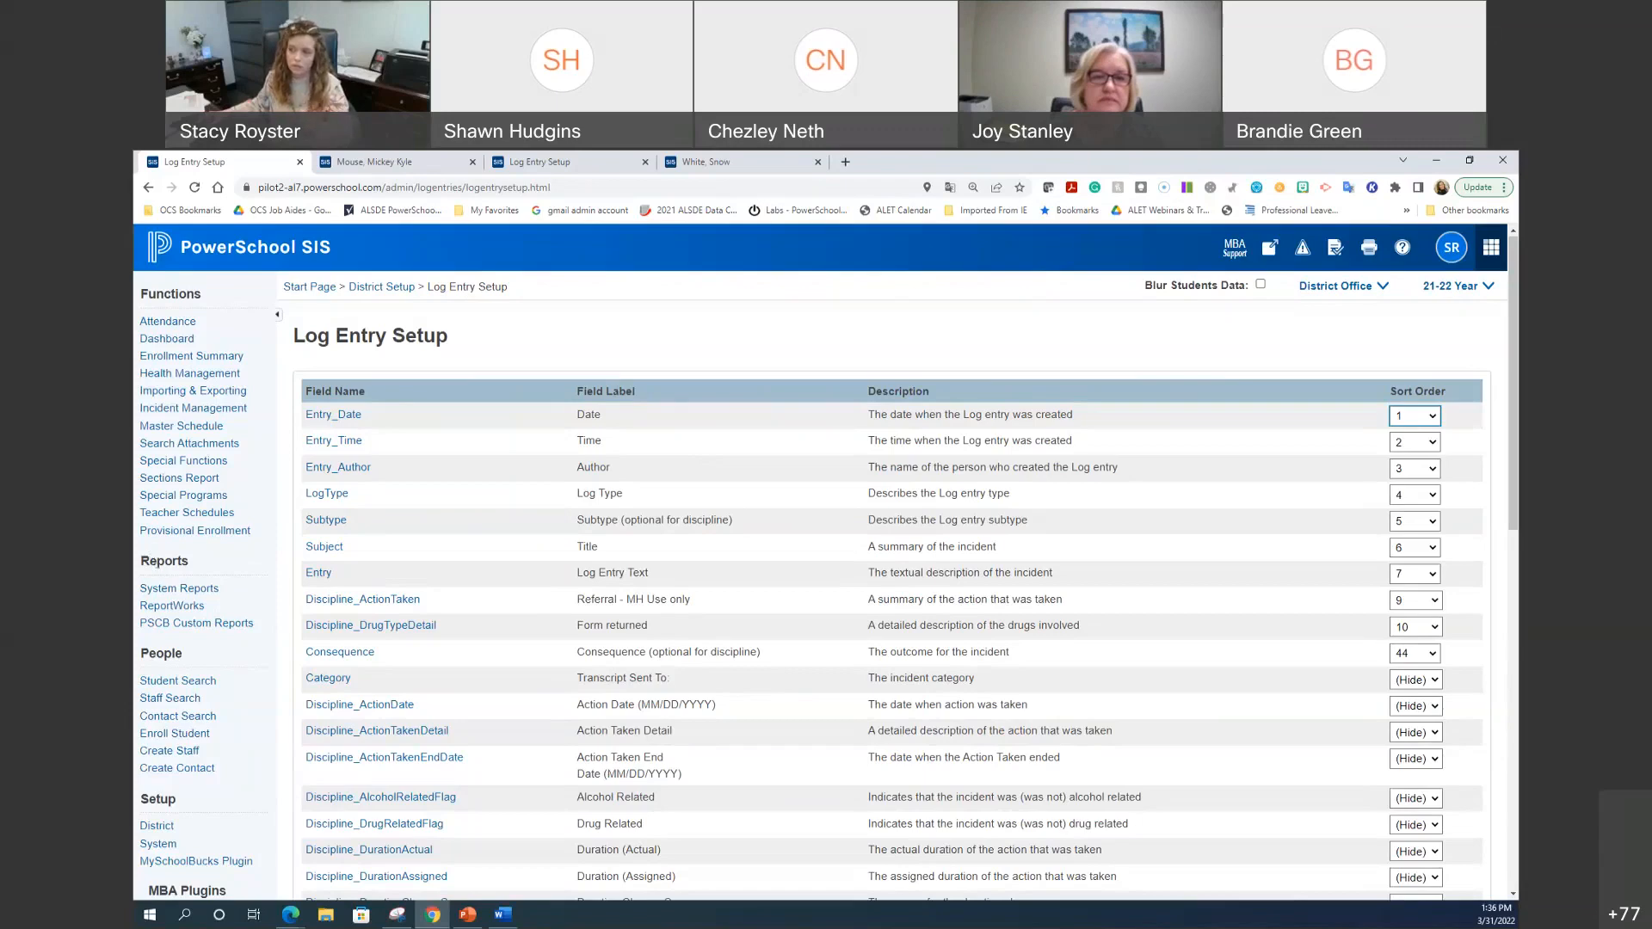
# Step: Delete the student's 03/31/2022 counselor log entry, then return to the Start Page
pyautogui.click(392, 160)
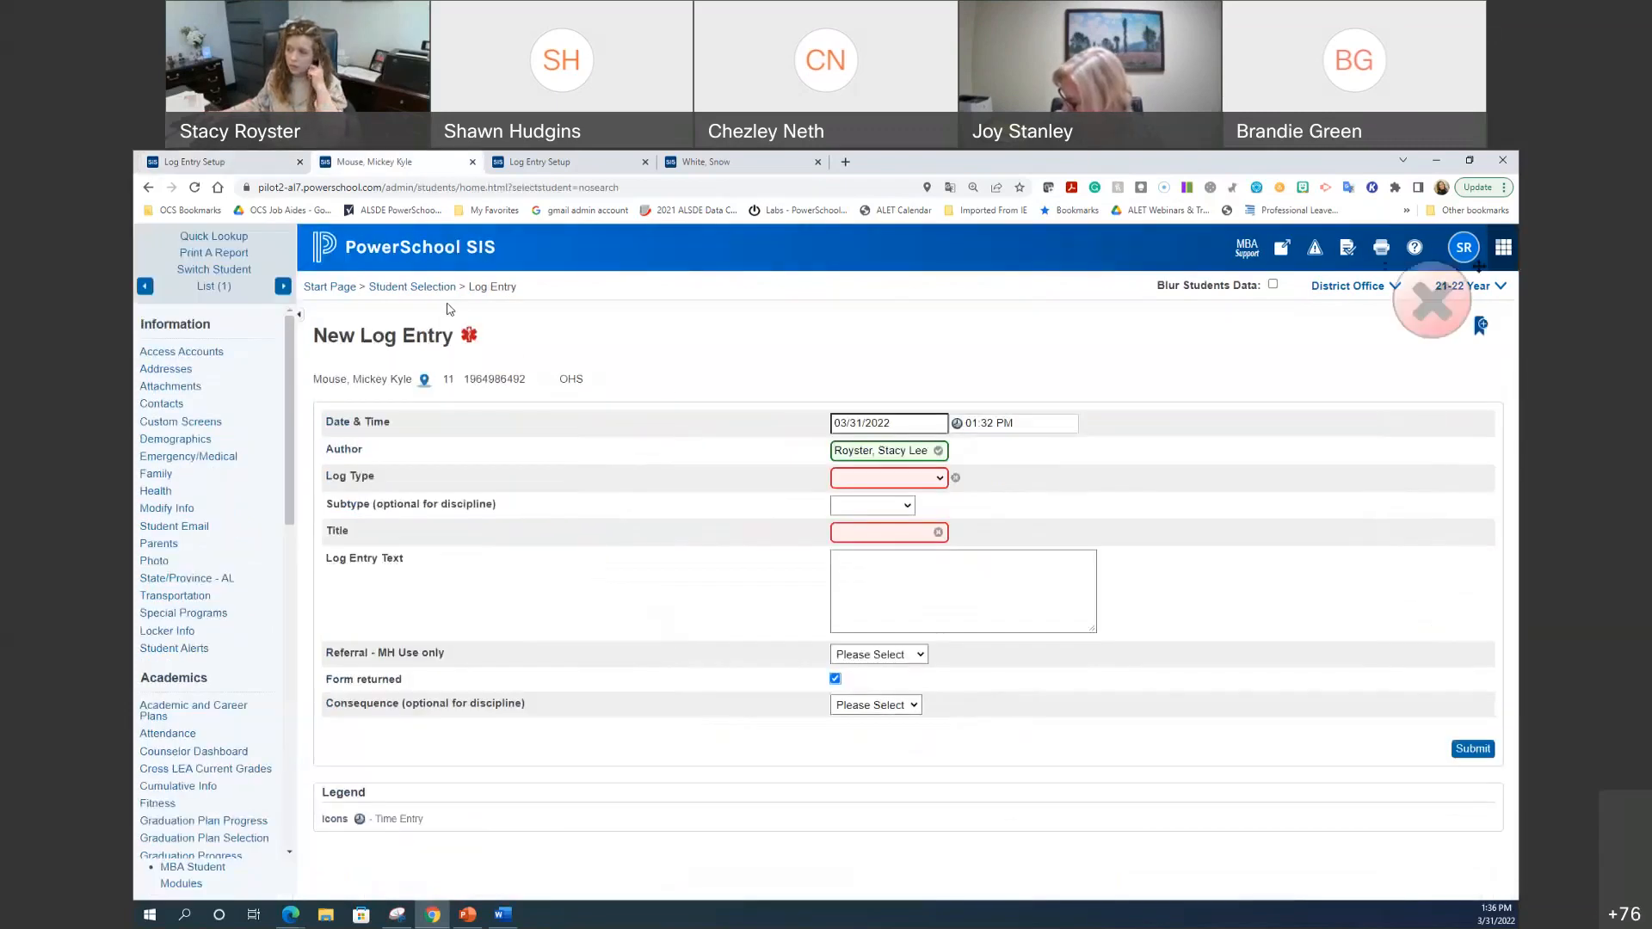
pyautogui.click(439, 287)
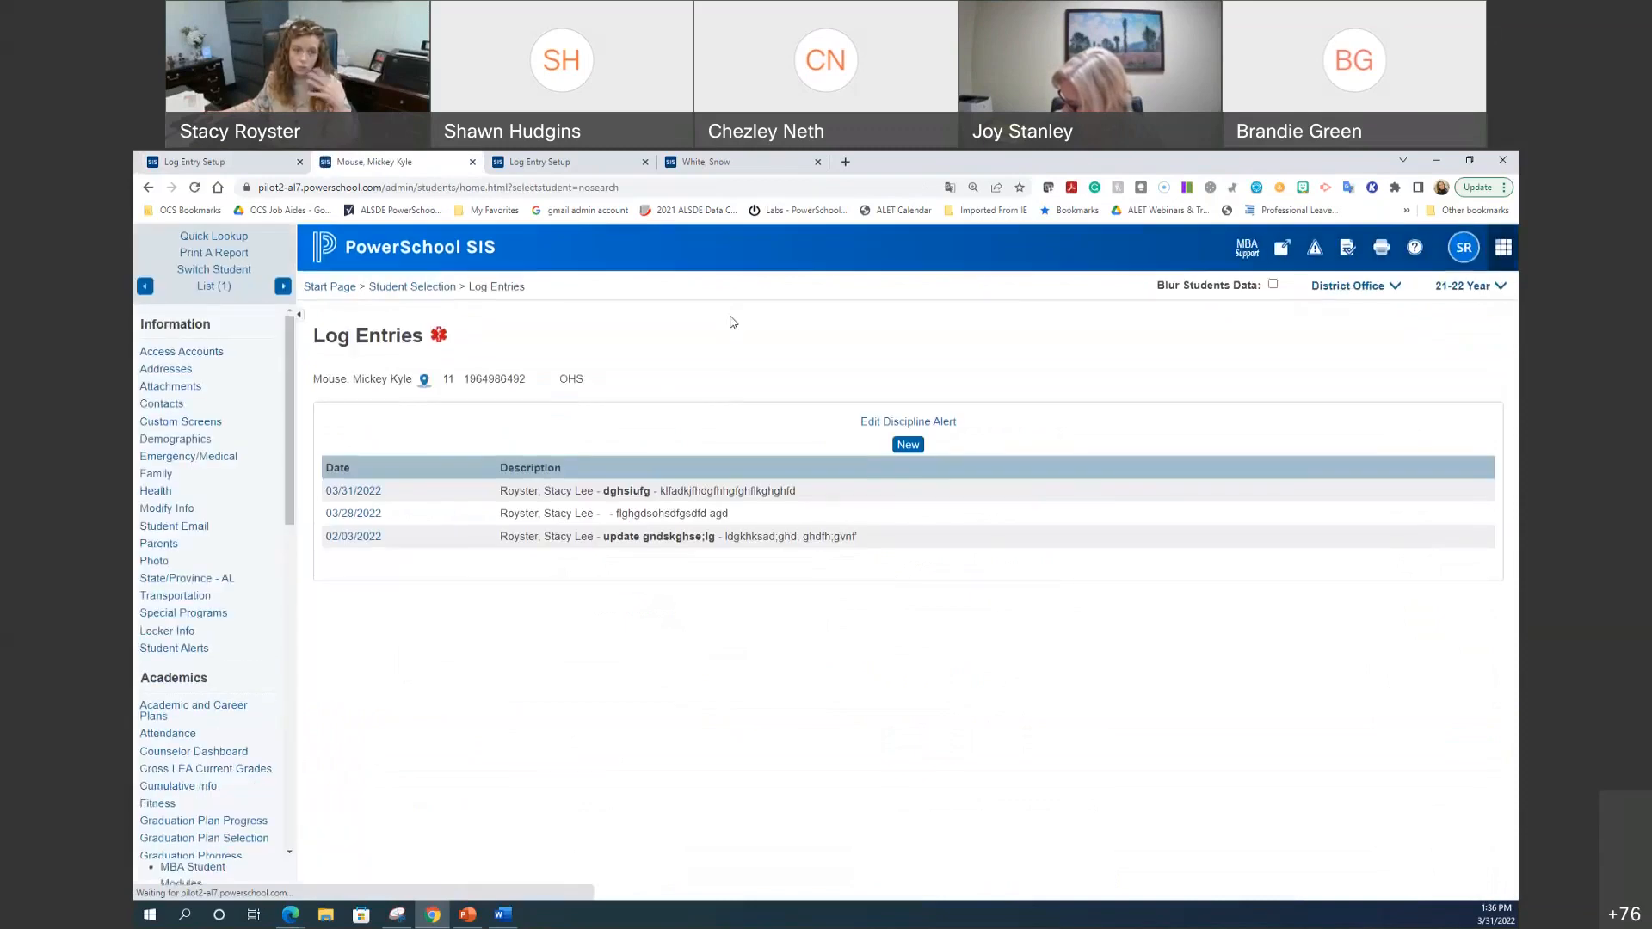
pyautogui.click(354, 490)
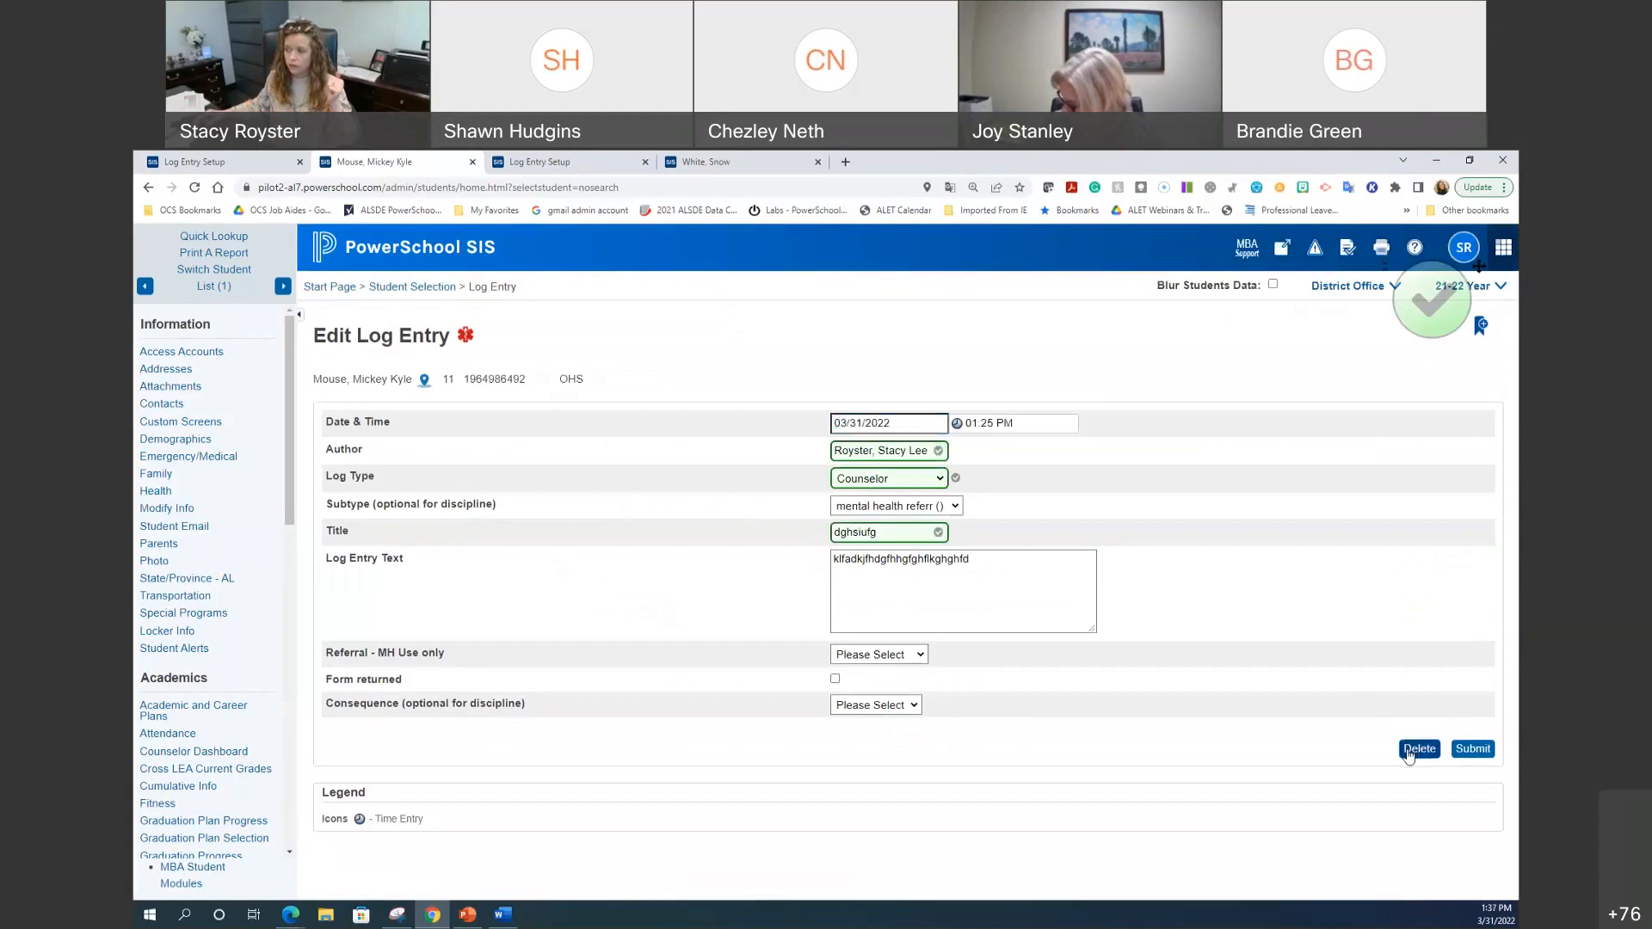
pyautogui.click(1418, 749)
pyautogui.click(1348, 752)
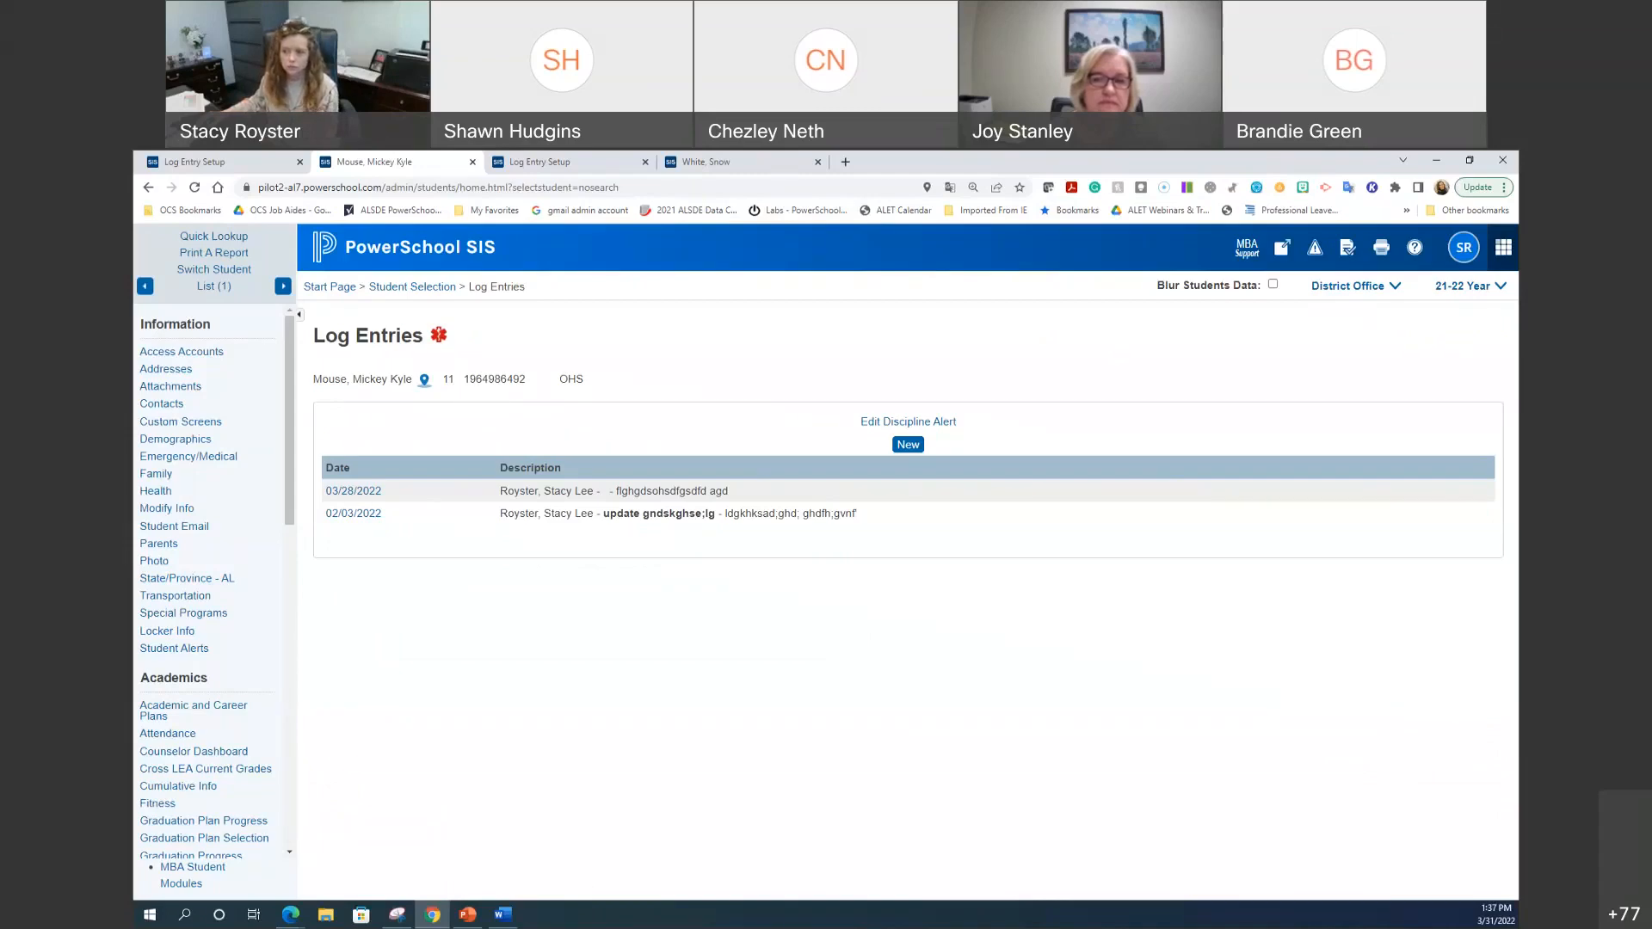
pyautogui.click(410, 258)
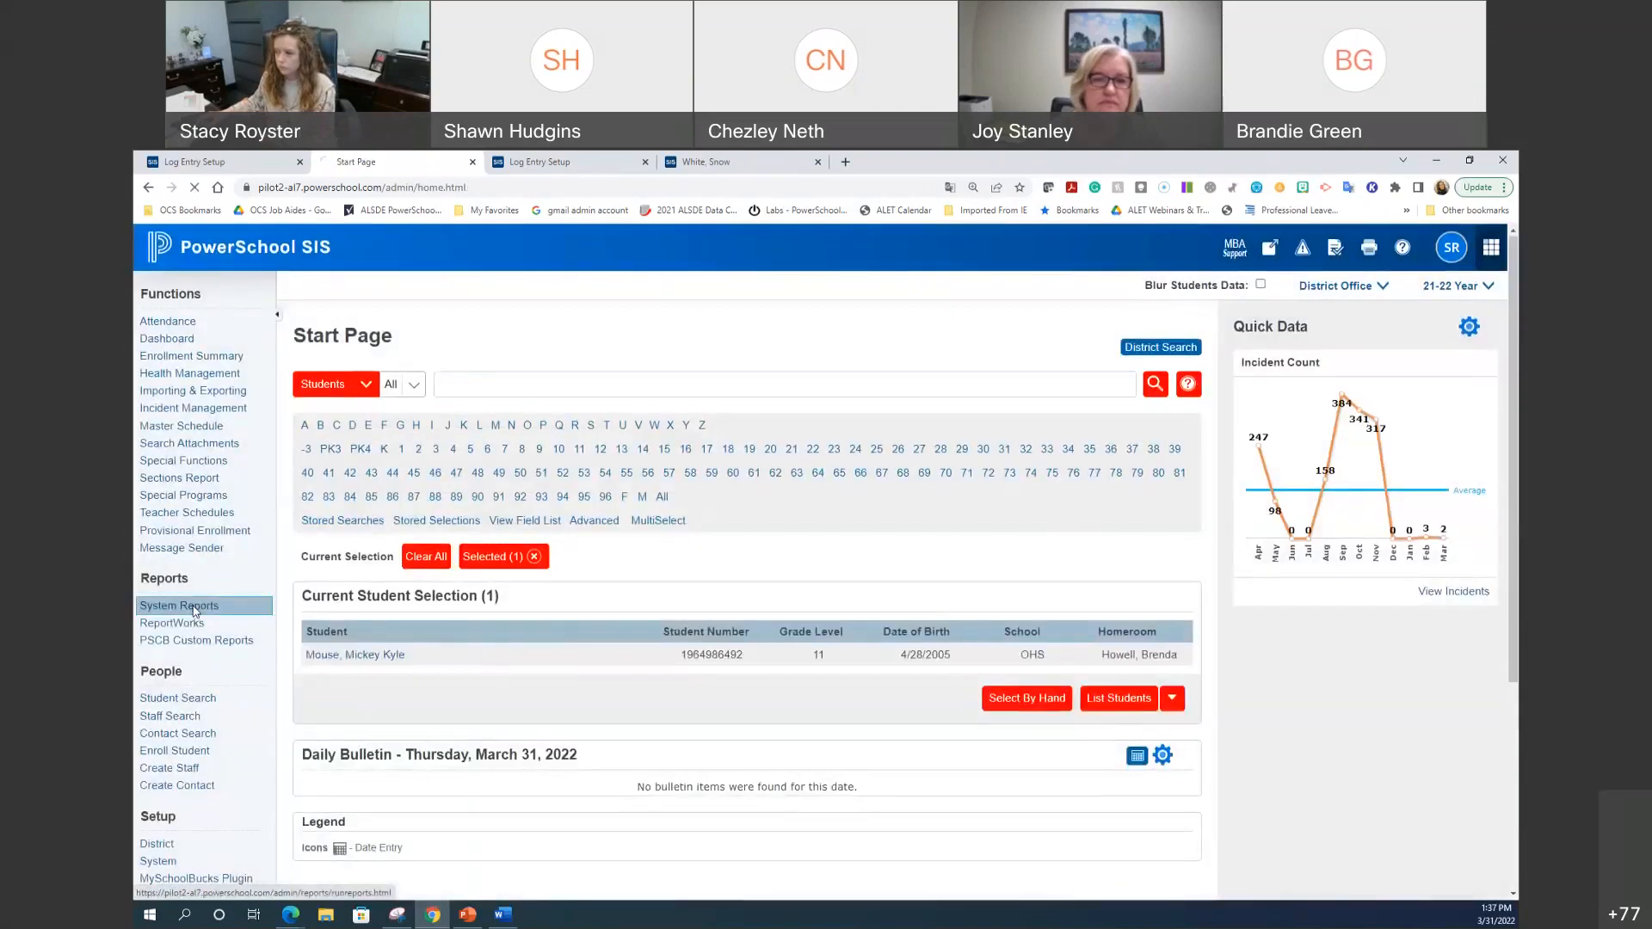
# Step: Open System Reports and browse the attendance, truancy, discipline, health and enrollment reports
pyautogui.click(193, 607)
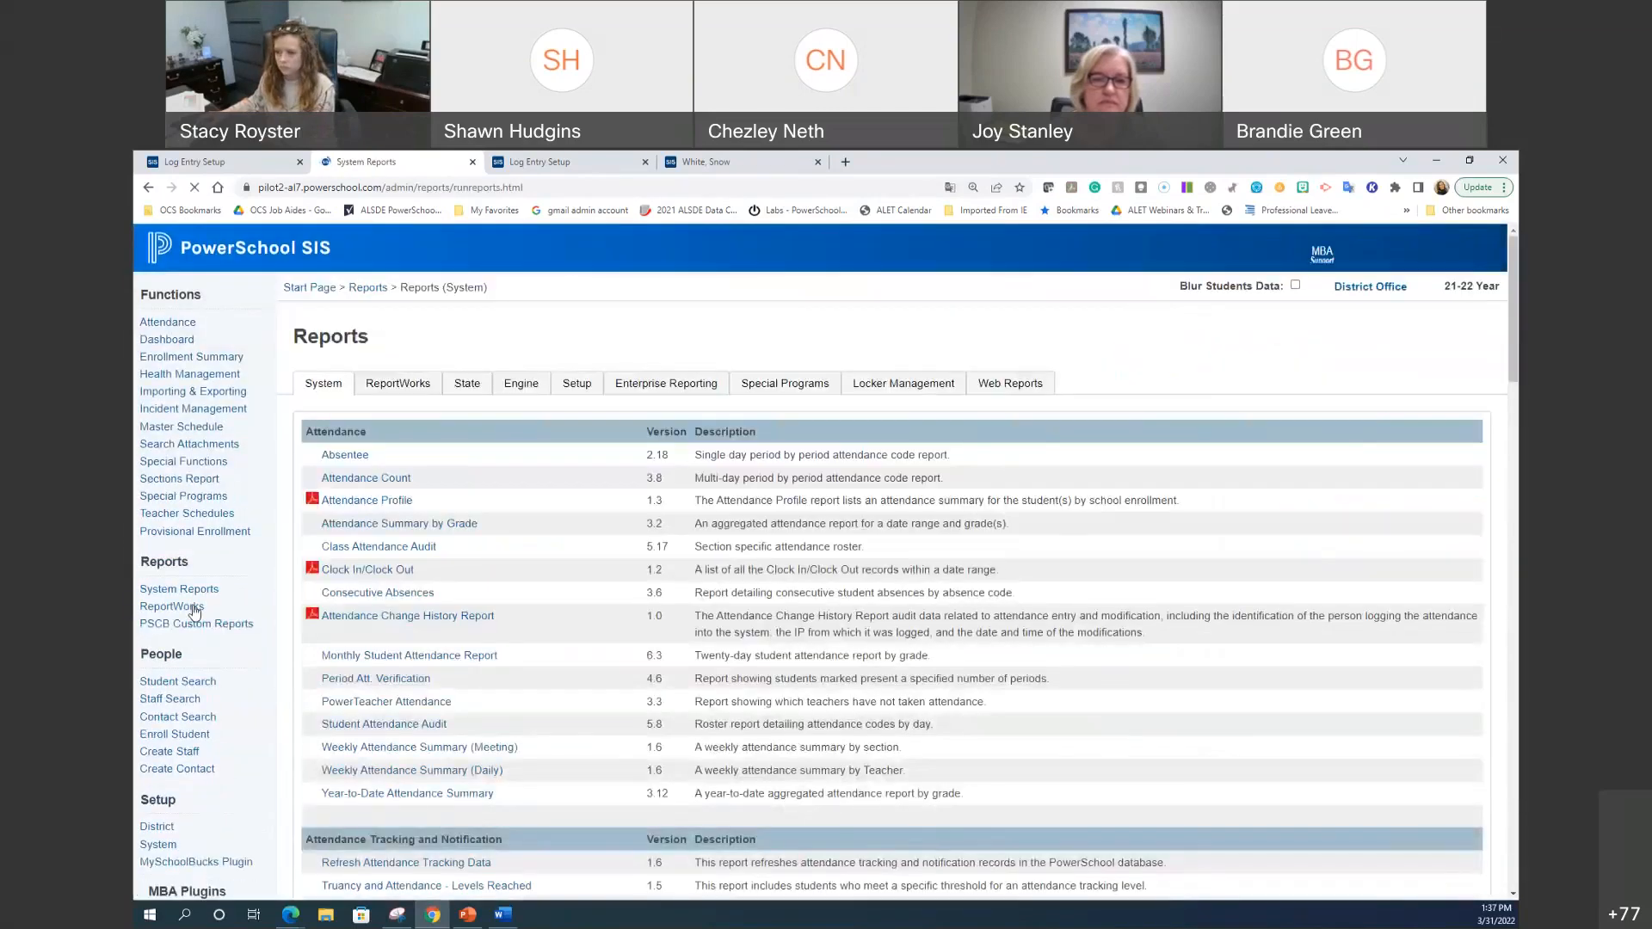
pyautogui.scroll(-3, 410, 670)
pyautogui.scroll(-3, 409, 671)
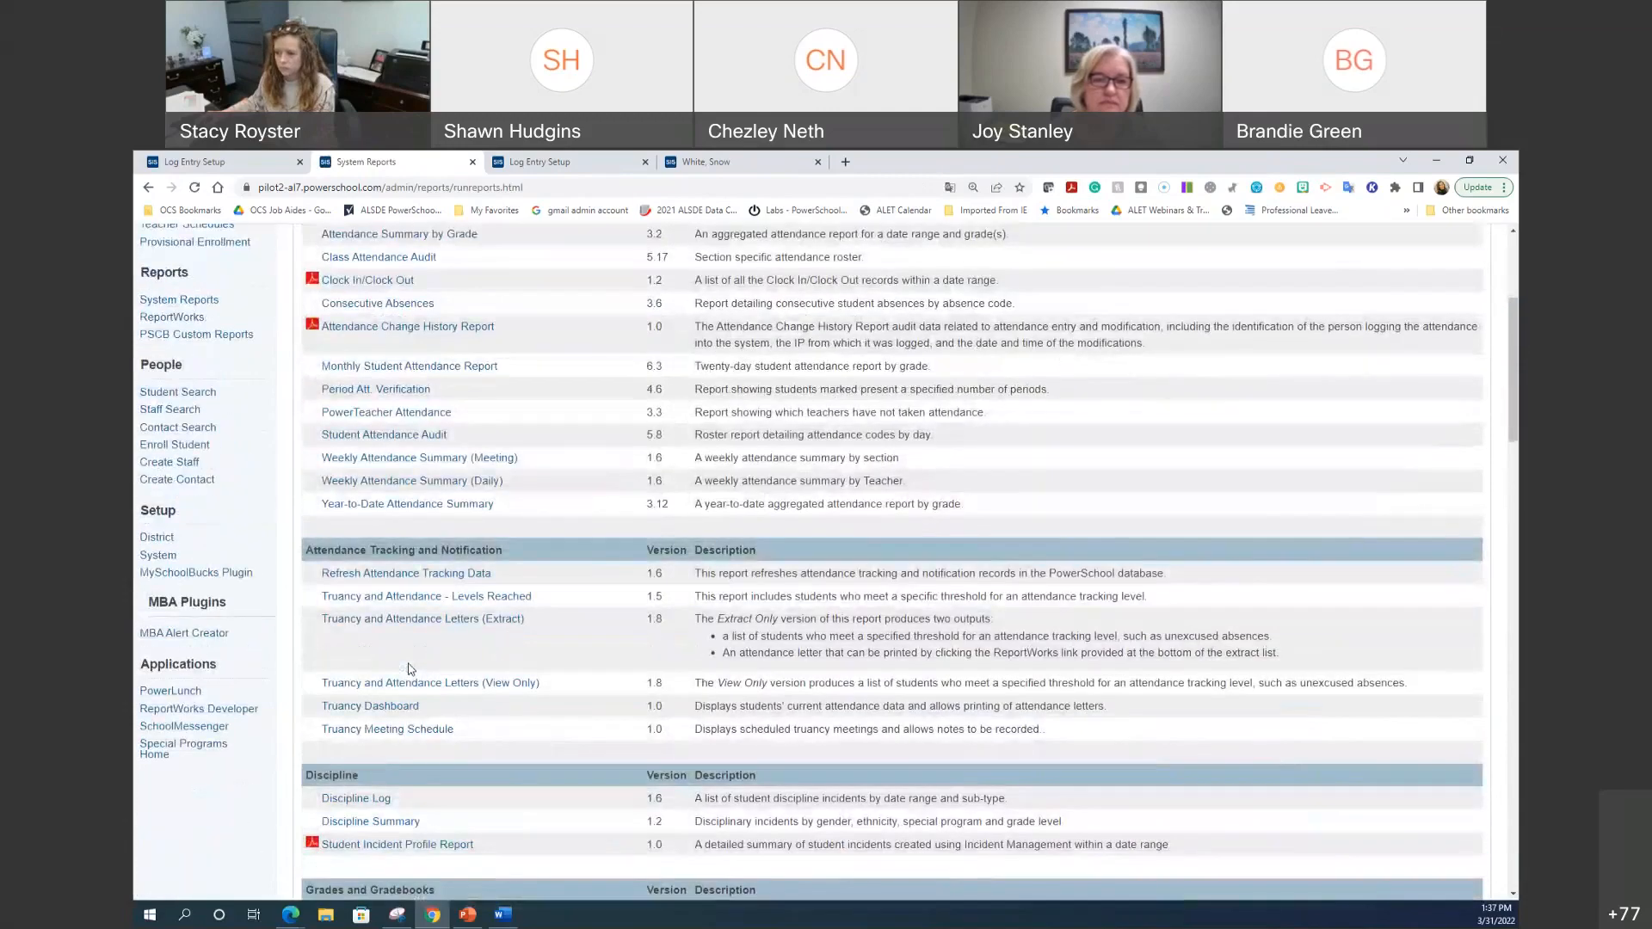
pyautogui.scroll(-1, 410, 671)
pyautogui.scroll(-1, 409, 670)
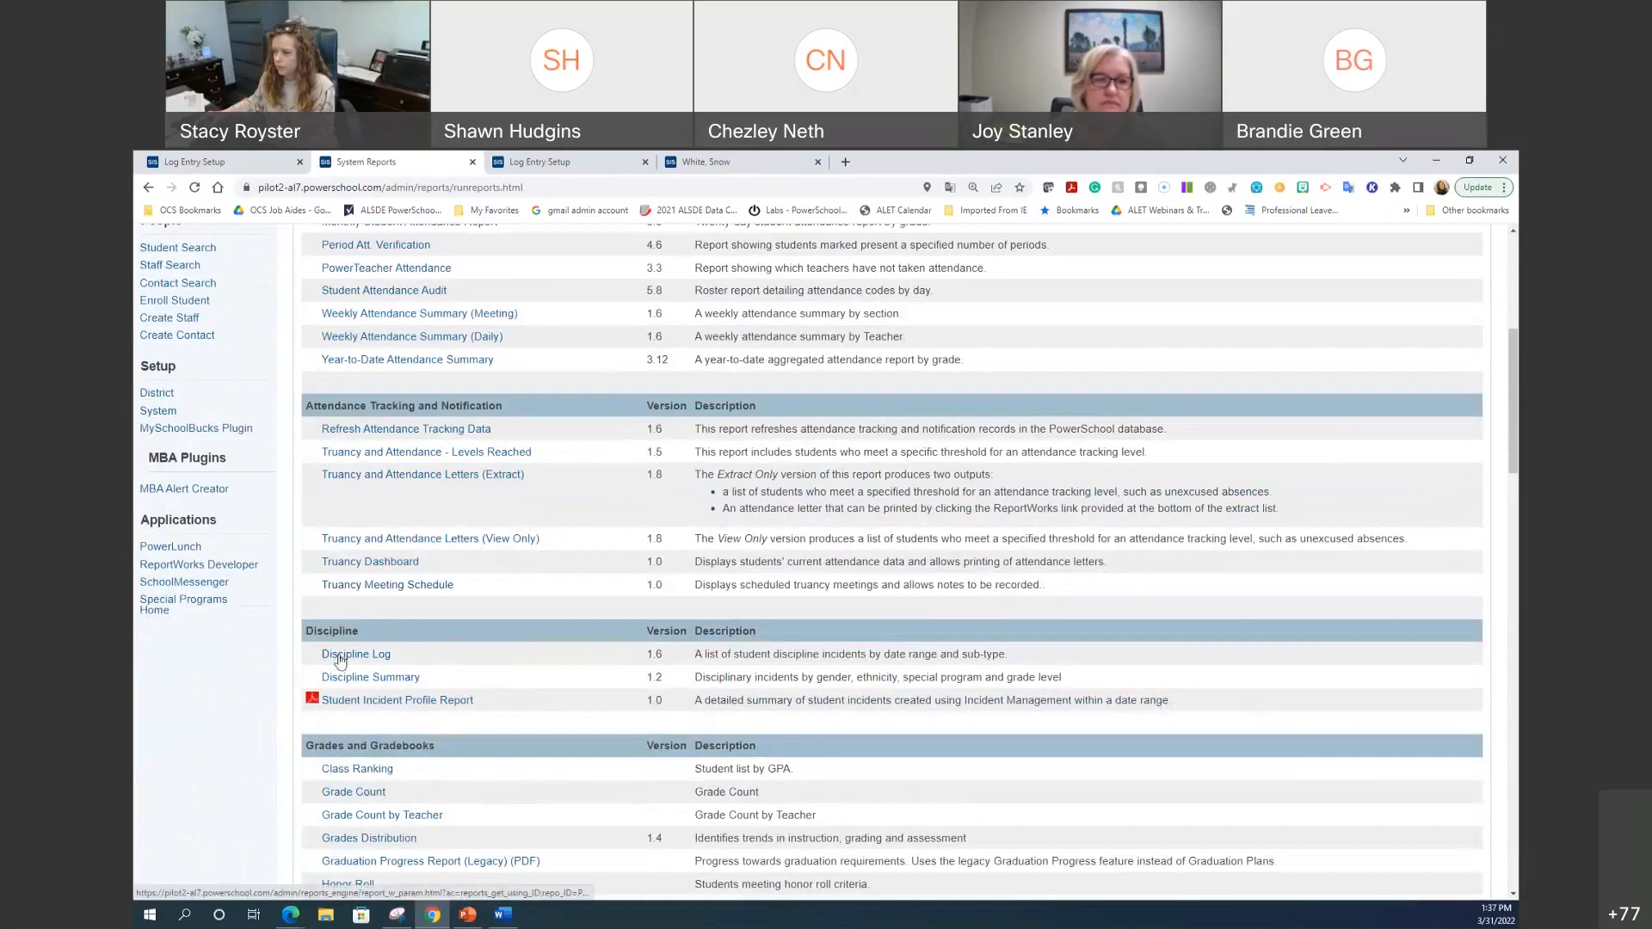
pyautogui.scroll(-5, 340, 661)
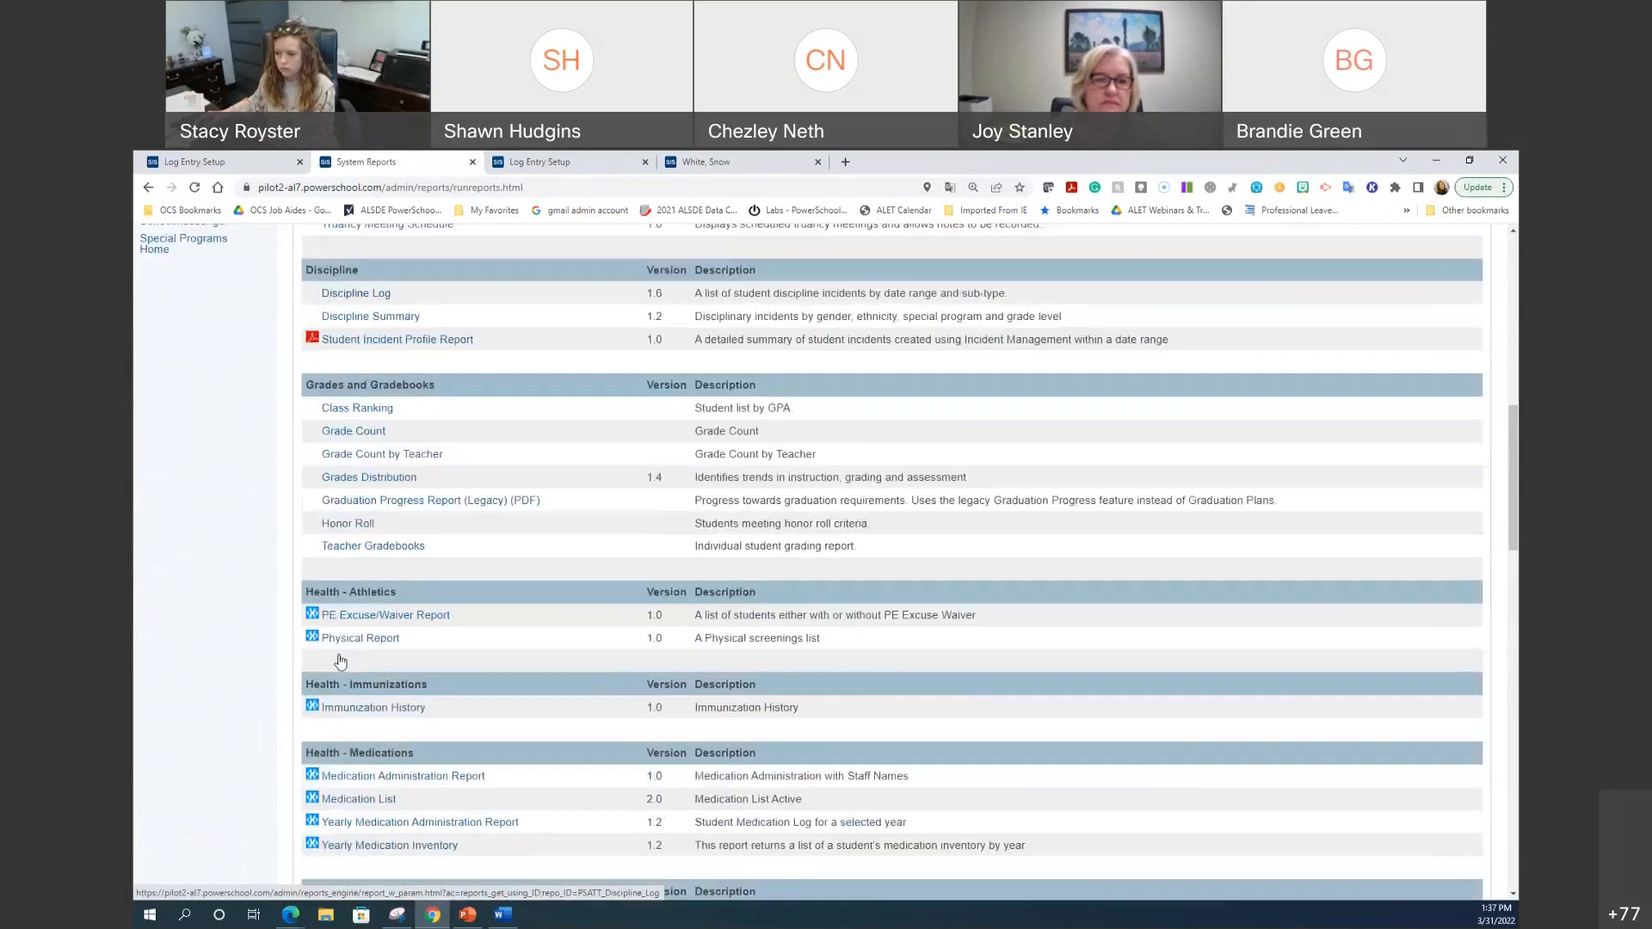
pyautogui.scroll(-3, 340, 661)
pyautogui.scroll(-10, 340, 661)
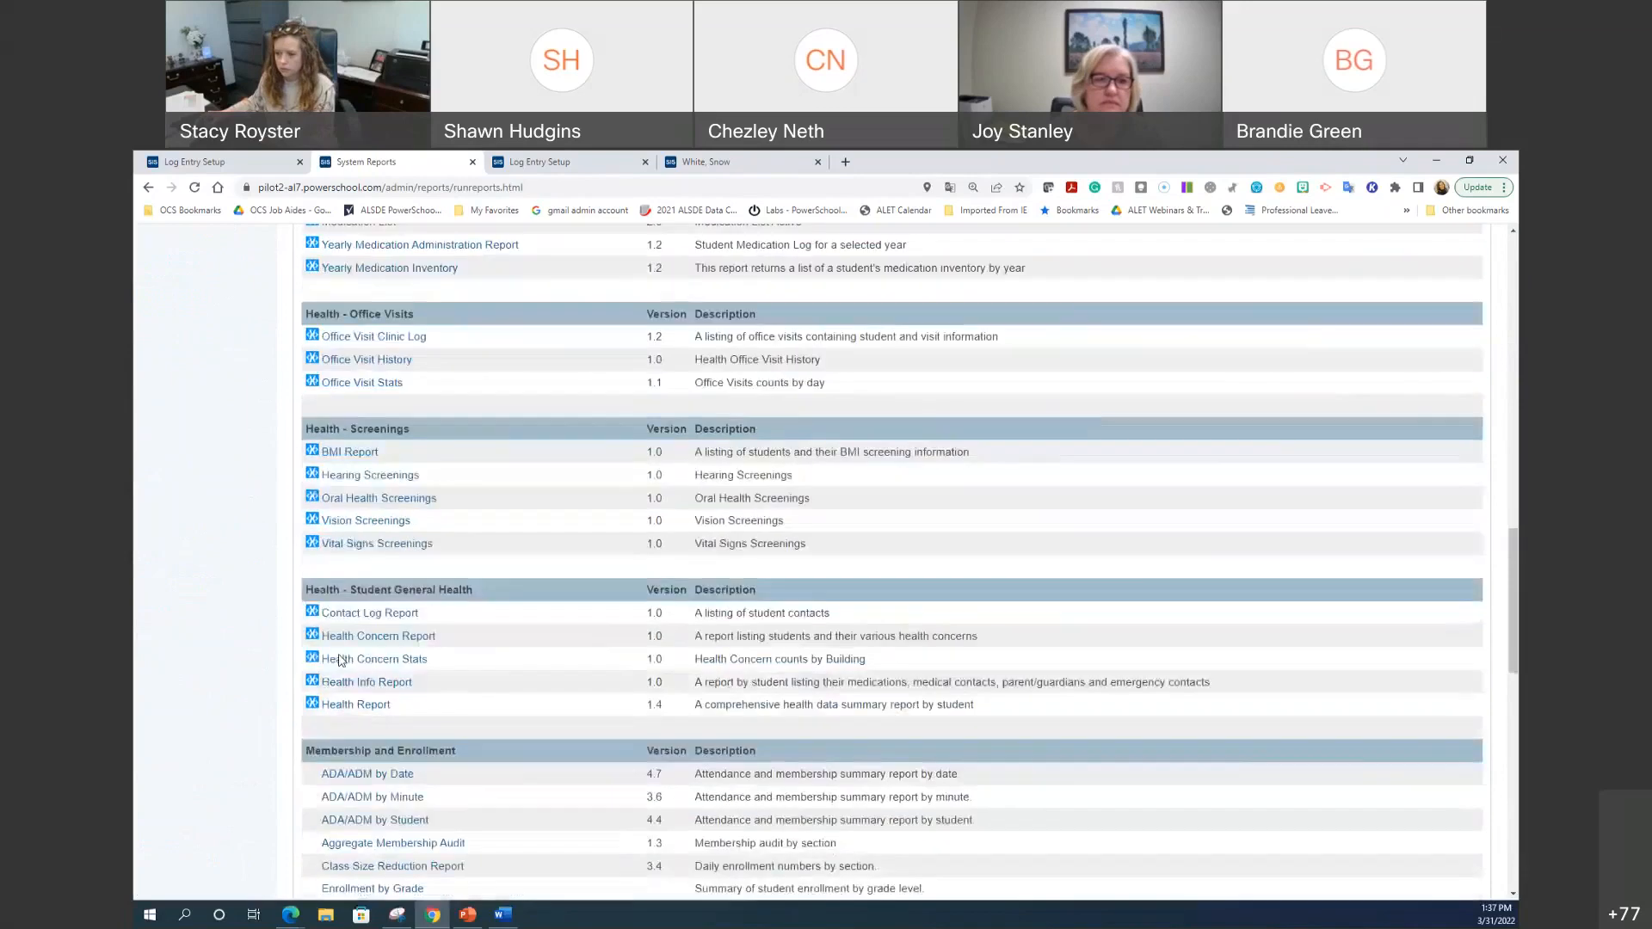
pyautogui.scroll(-1, 340, 660)
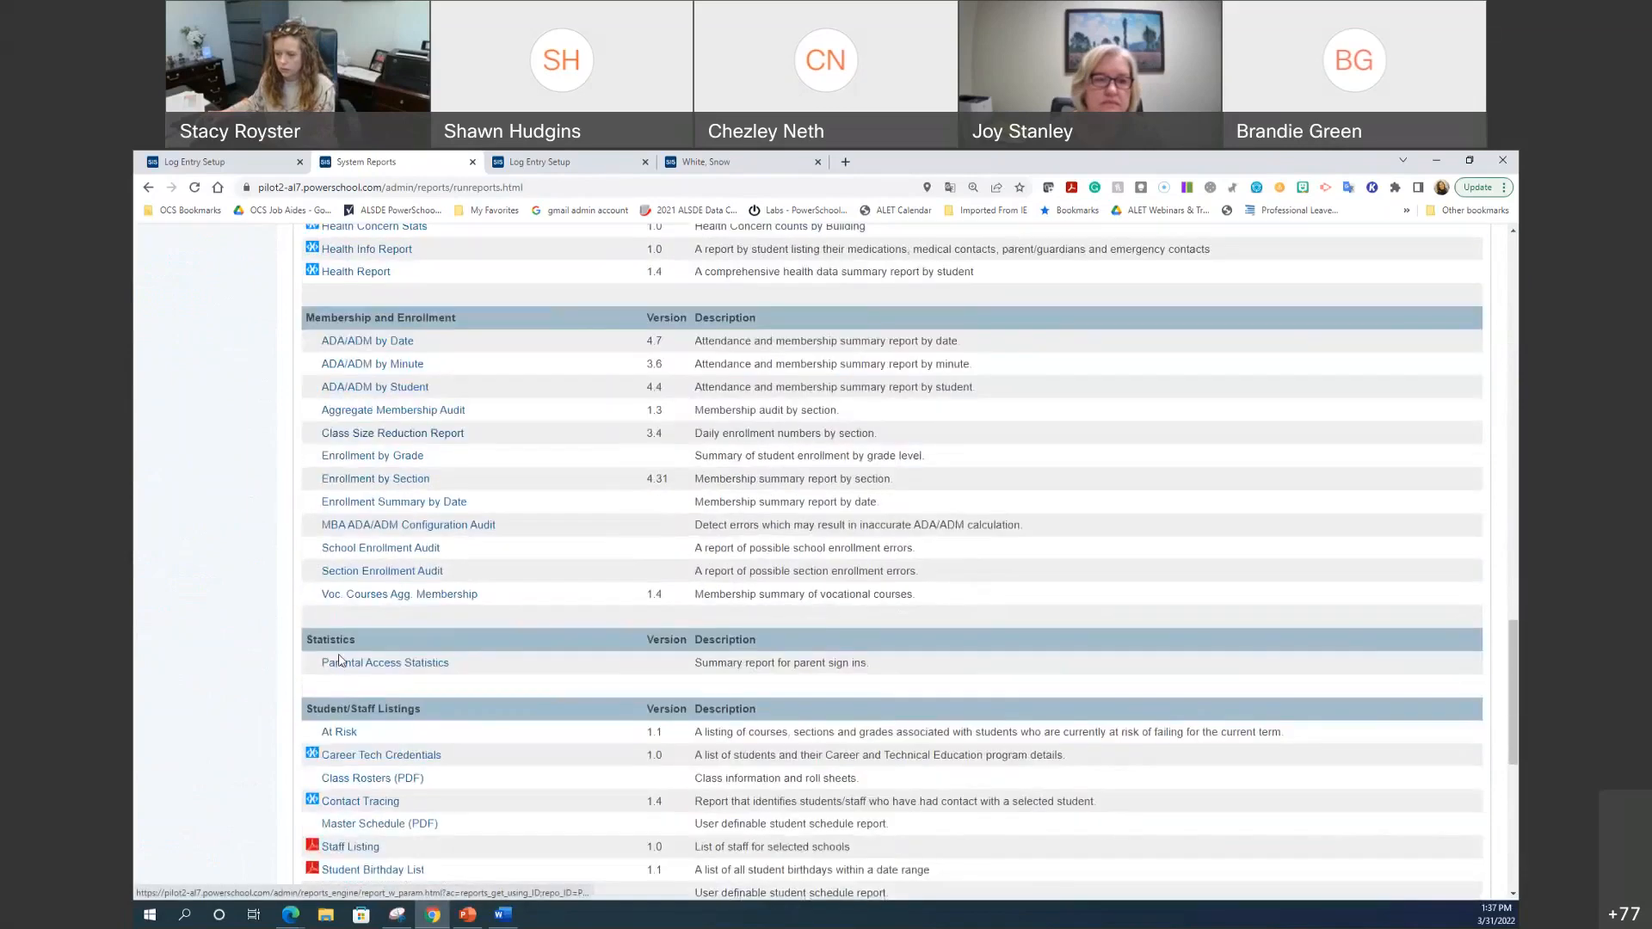
pyautogui.scroll(-2, 340, 661)
pyautogui.scroll(-2, 340, 661)
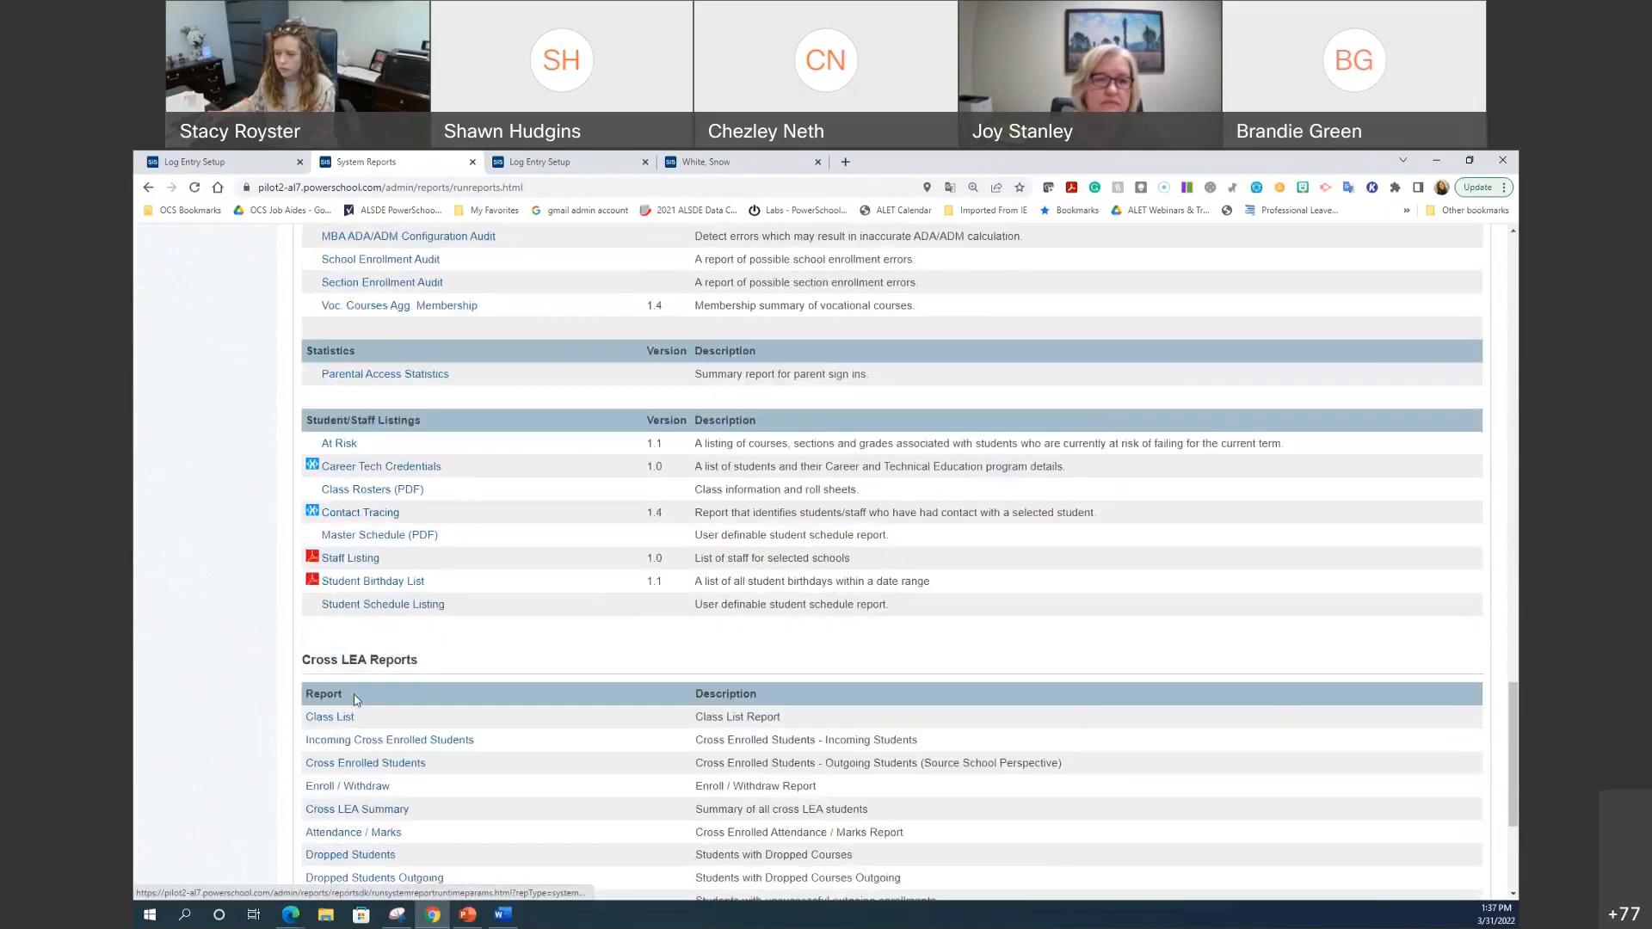
pyautogui.scroll(-4, 430, 785)
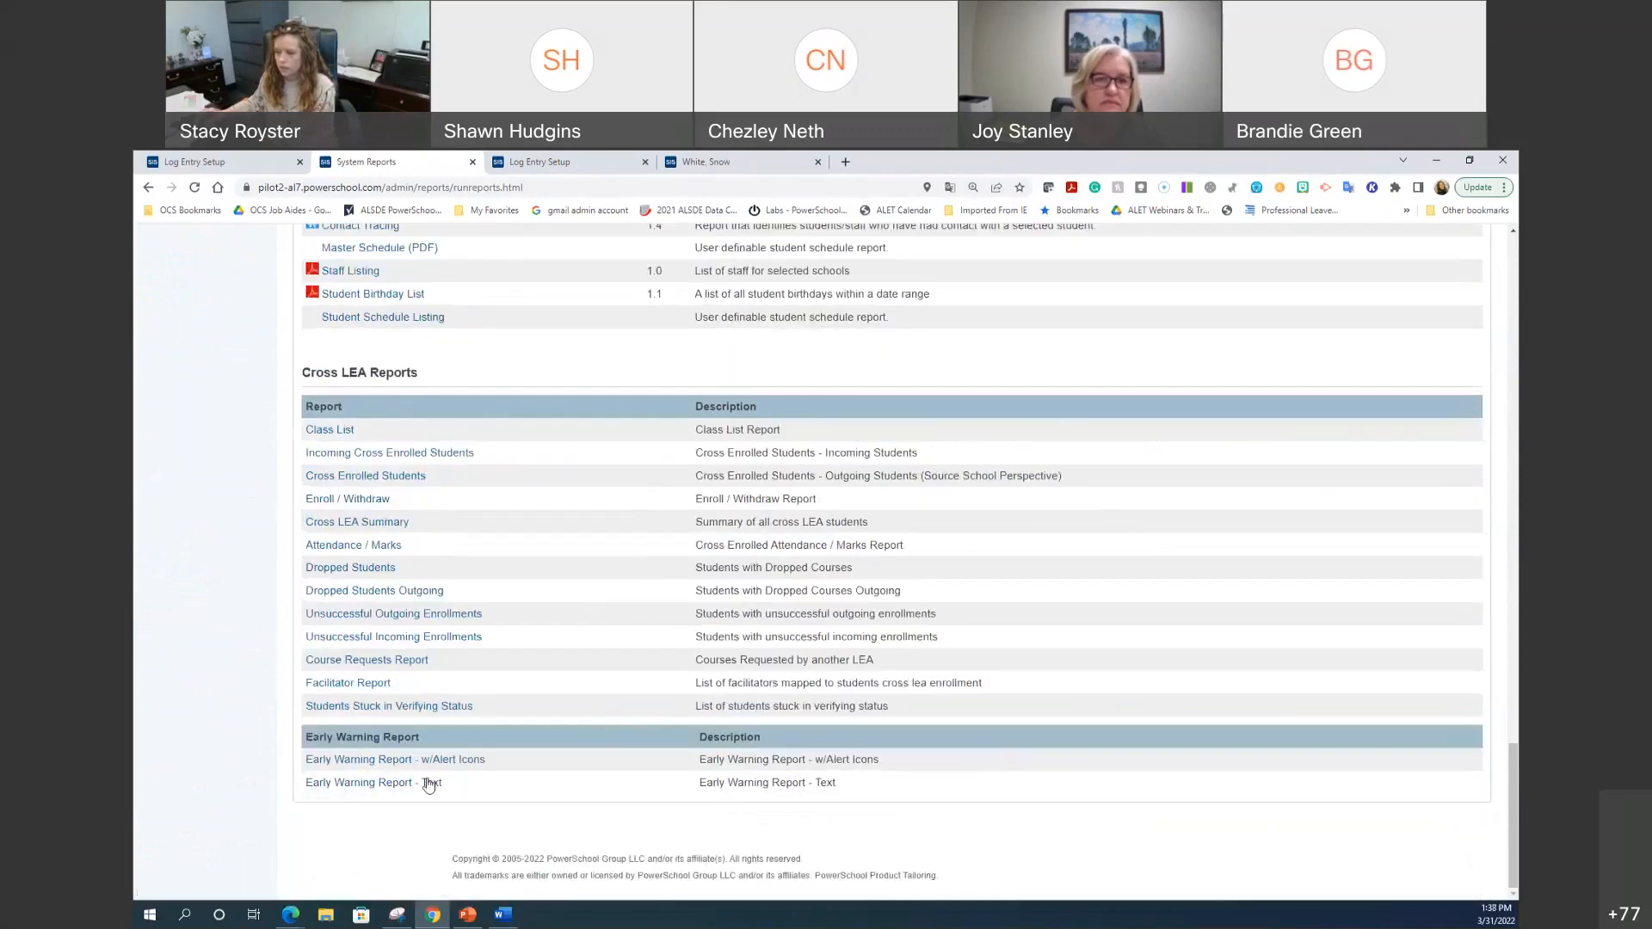
pyautogui.scroll(20, 426, 779)
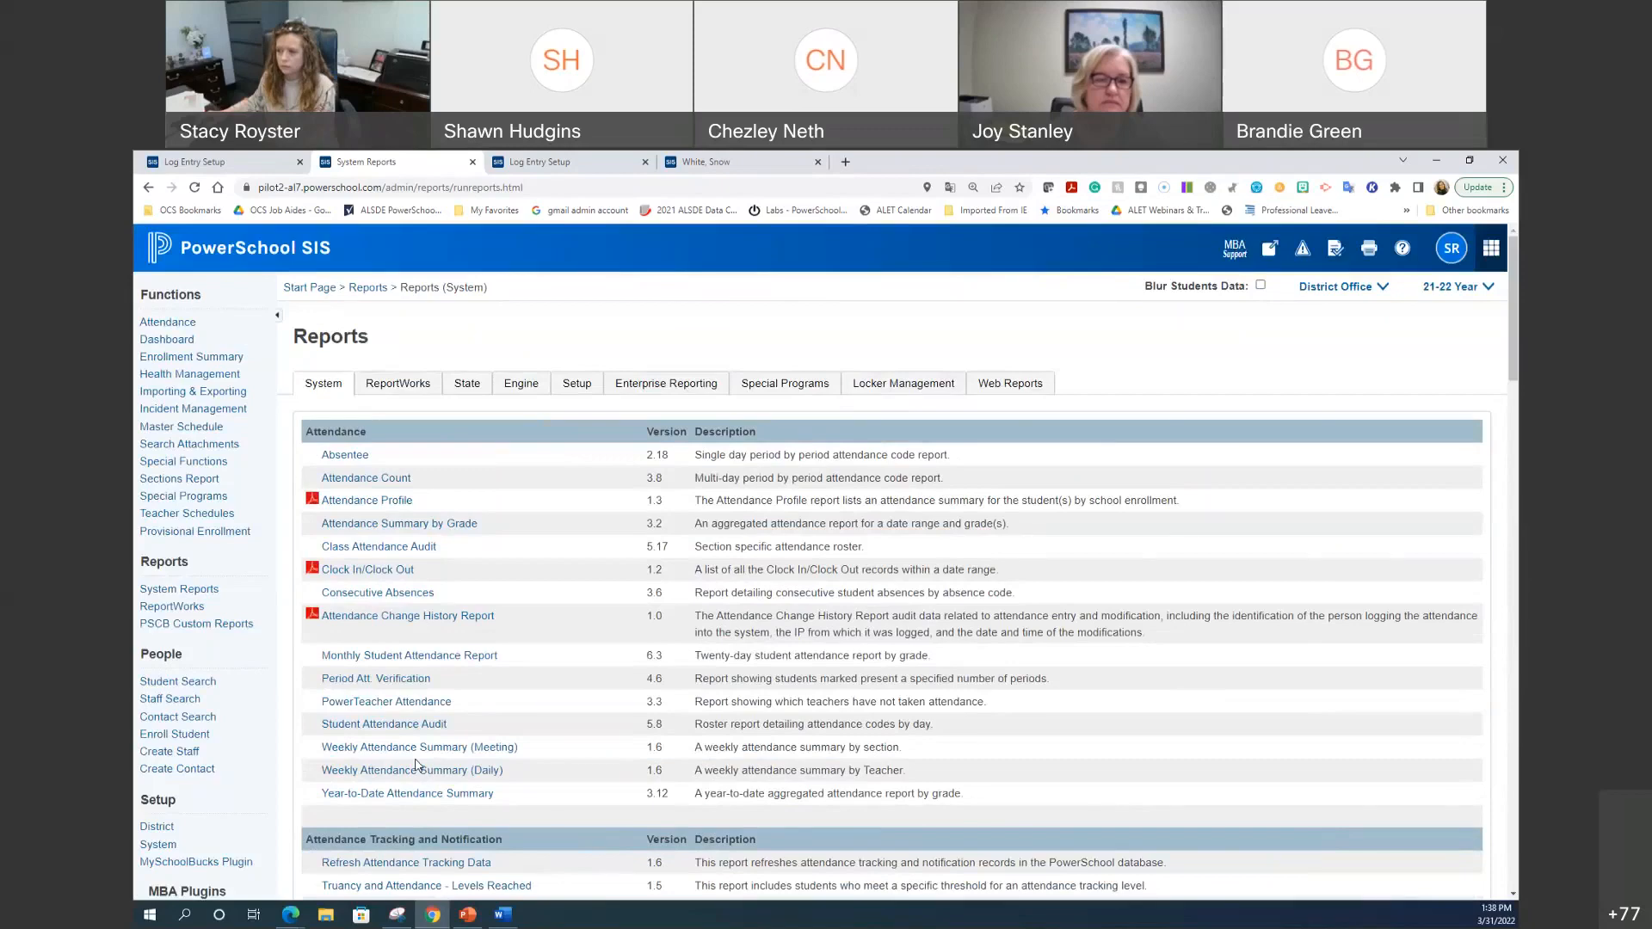
pyautogui.scroll(-5, 415, 765)
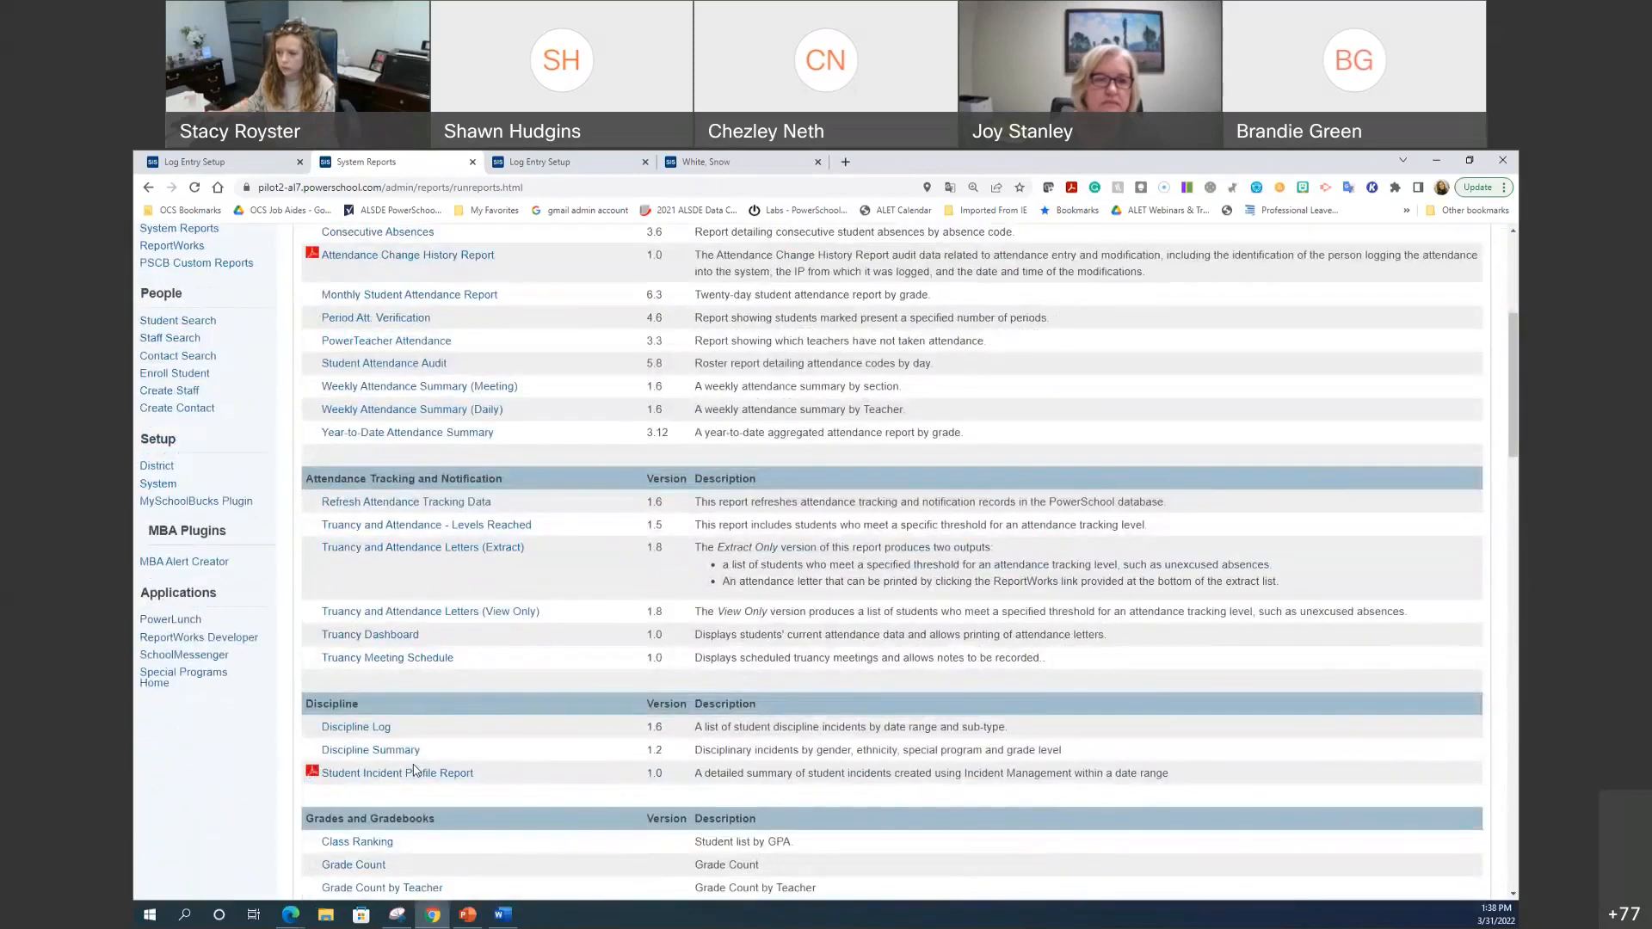
pyautogui.scroll(-1, 415, 769)
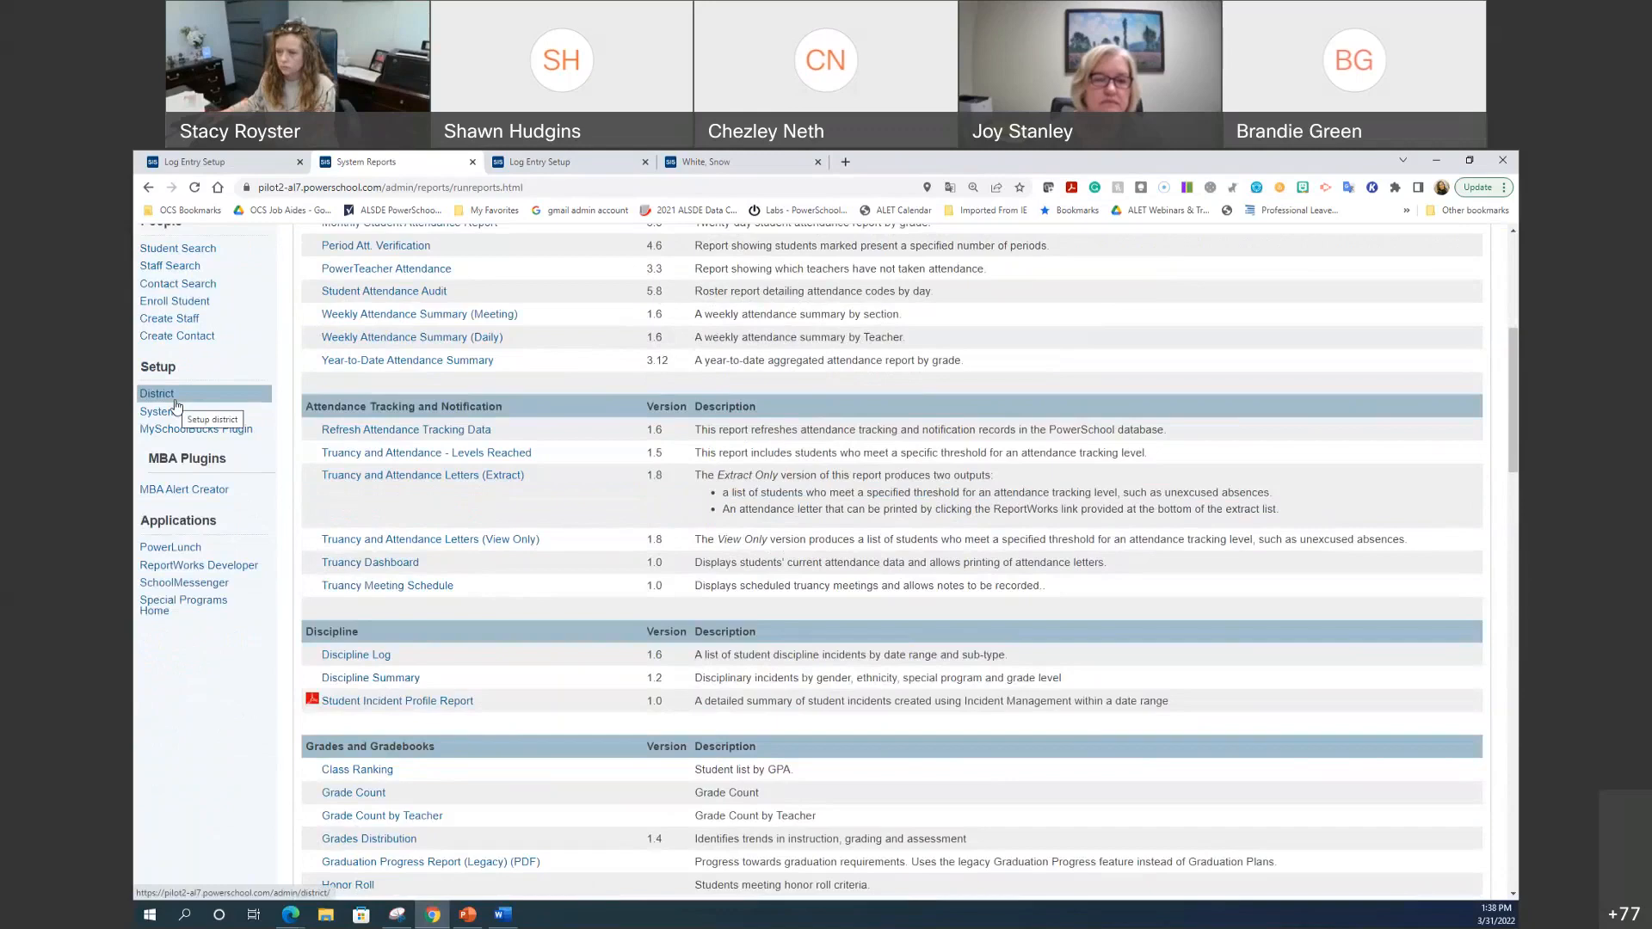
pyautogui.scroll(3, 164, 727)
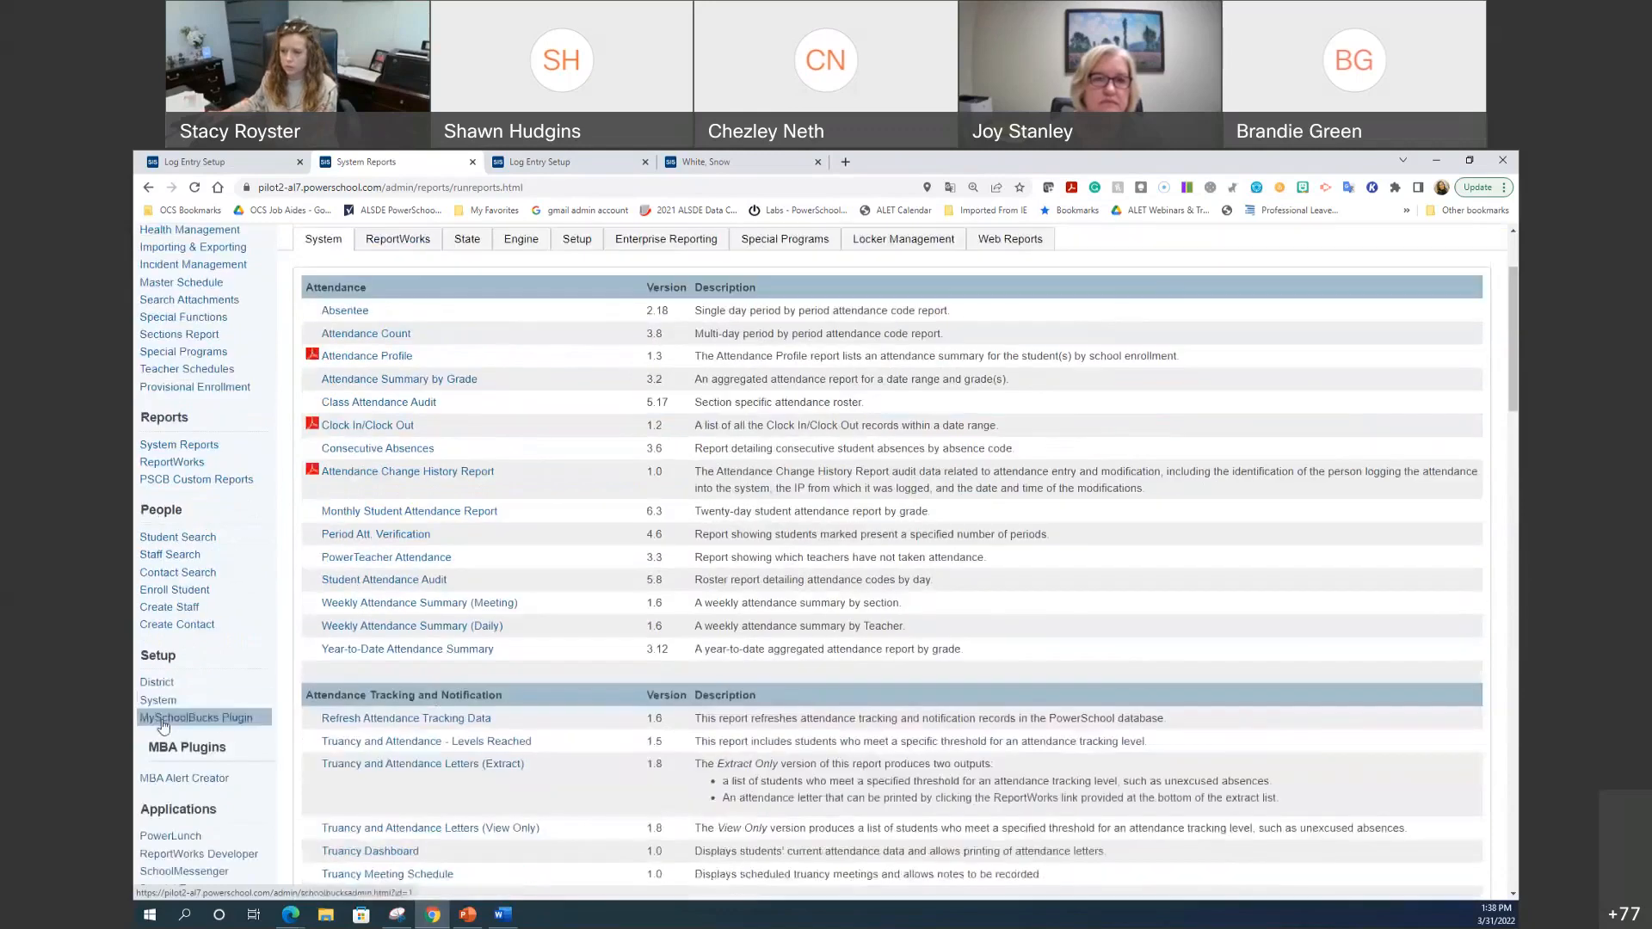
# Step: Browse the Direct Database Export table list under System, then open Special Functions
pyautogui.click(158, 699)
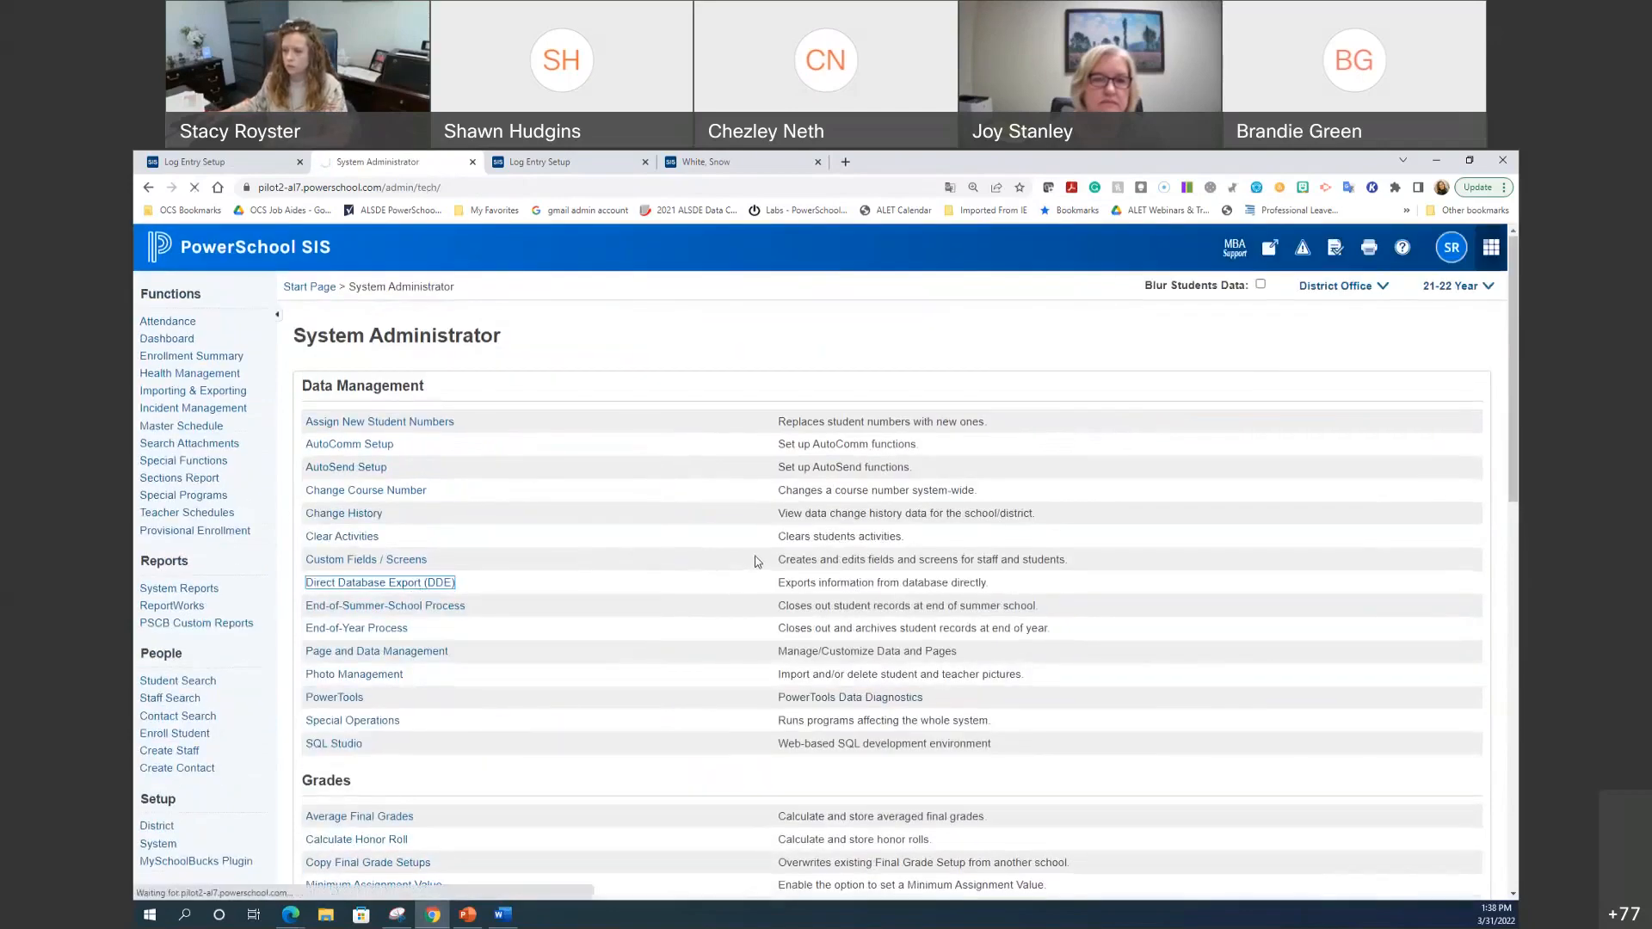
pyautogui.click(817, 405)
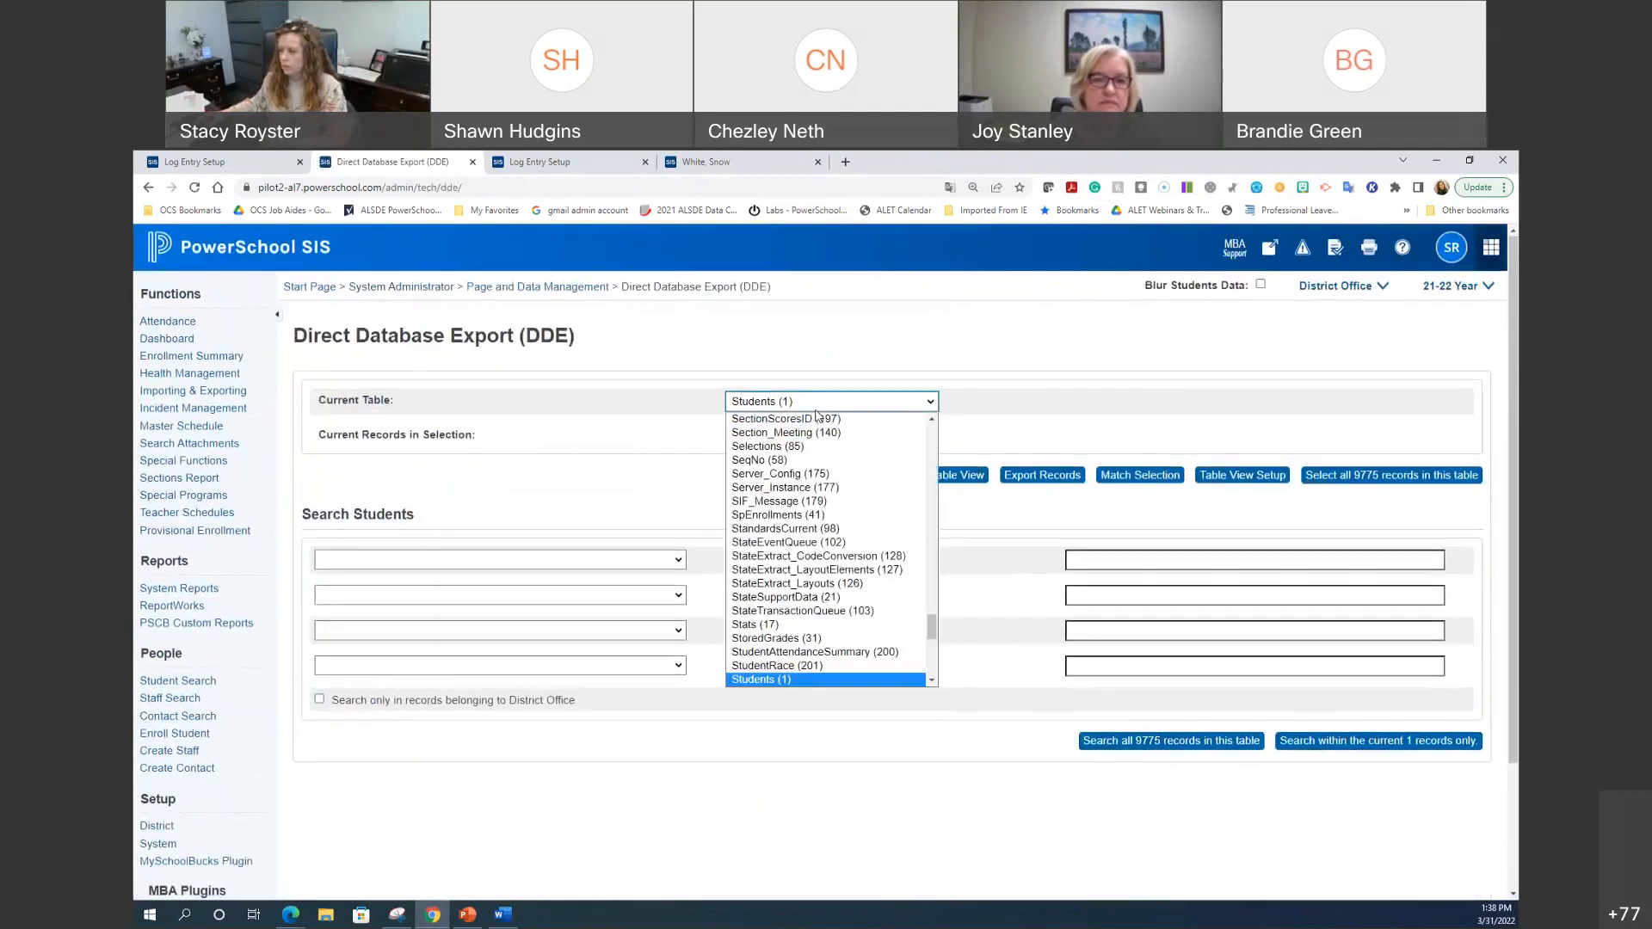
pyautogui.scroll(10, 809, 517)
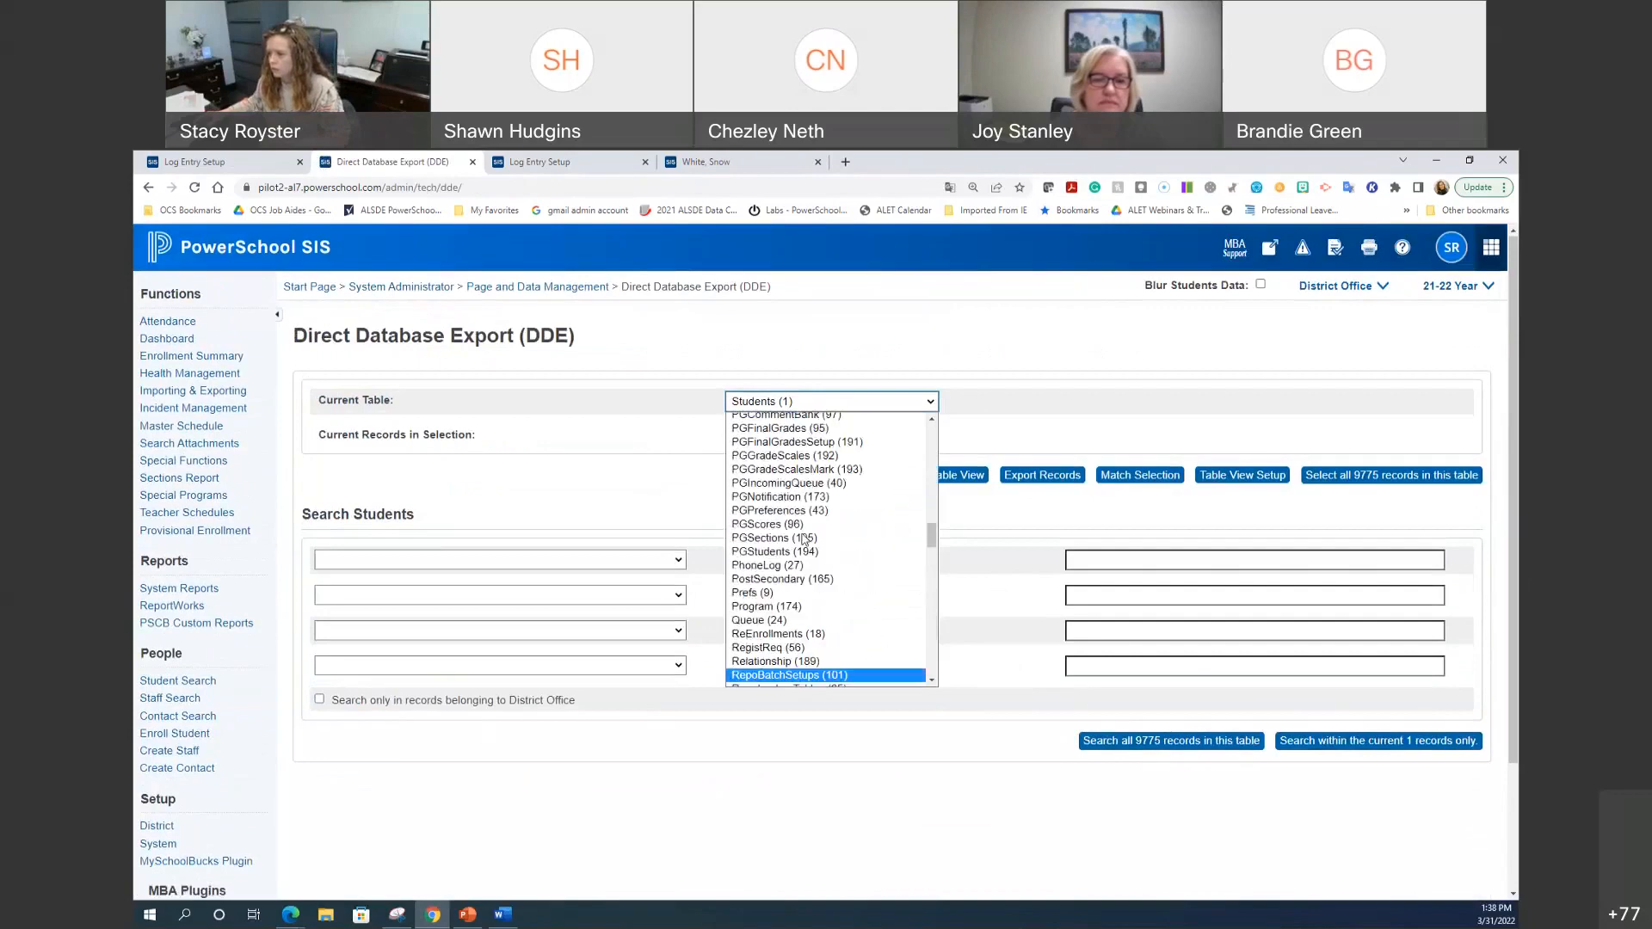
pyautogui.scroll(3, 804, 551)
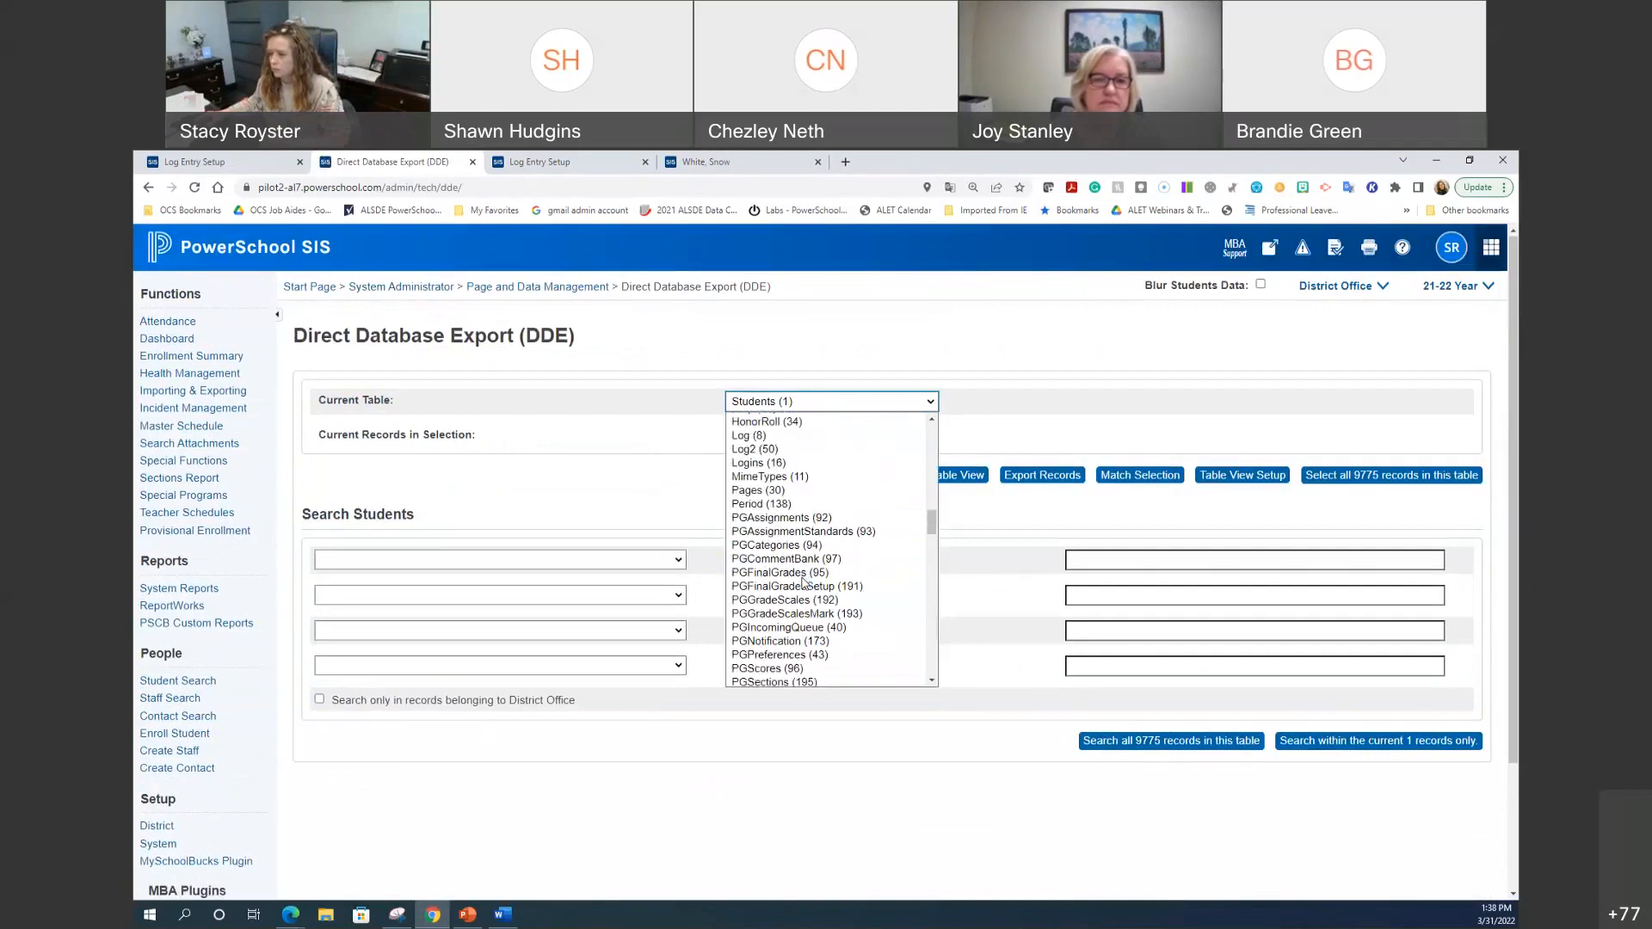
pyautogui.scroll(3, 803, 583)
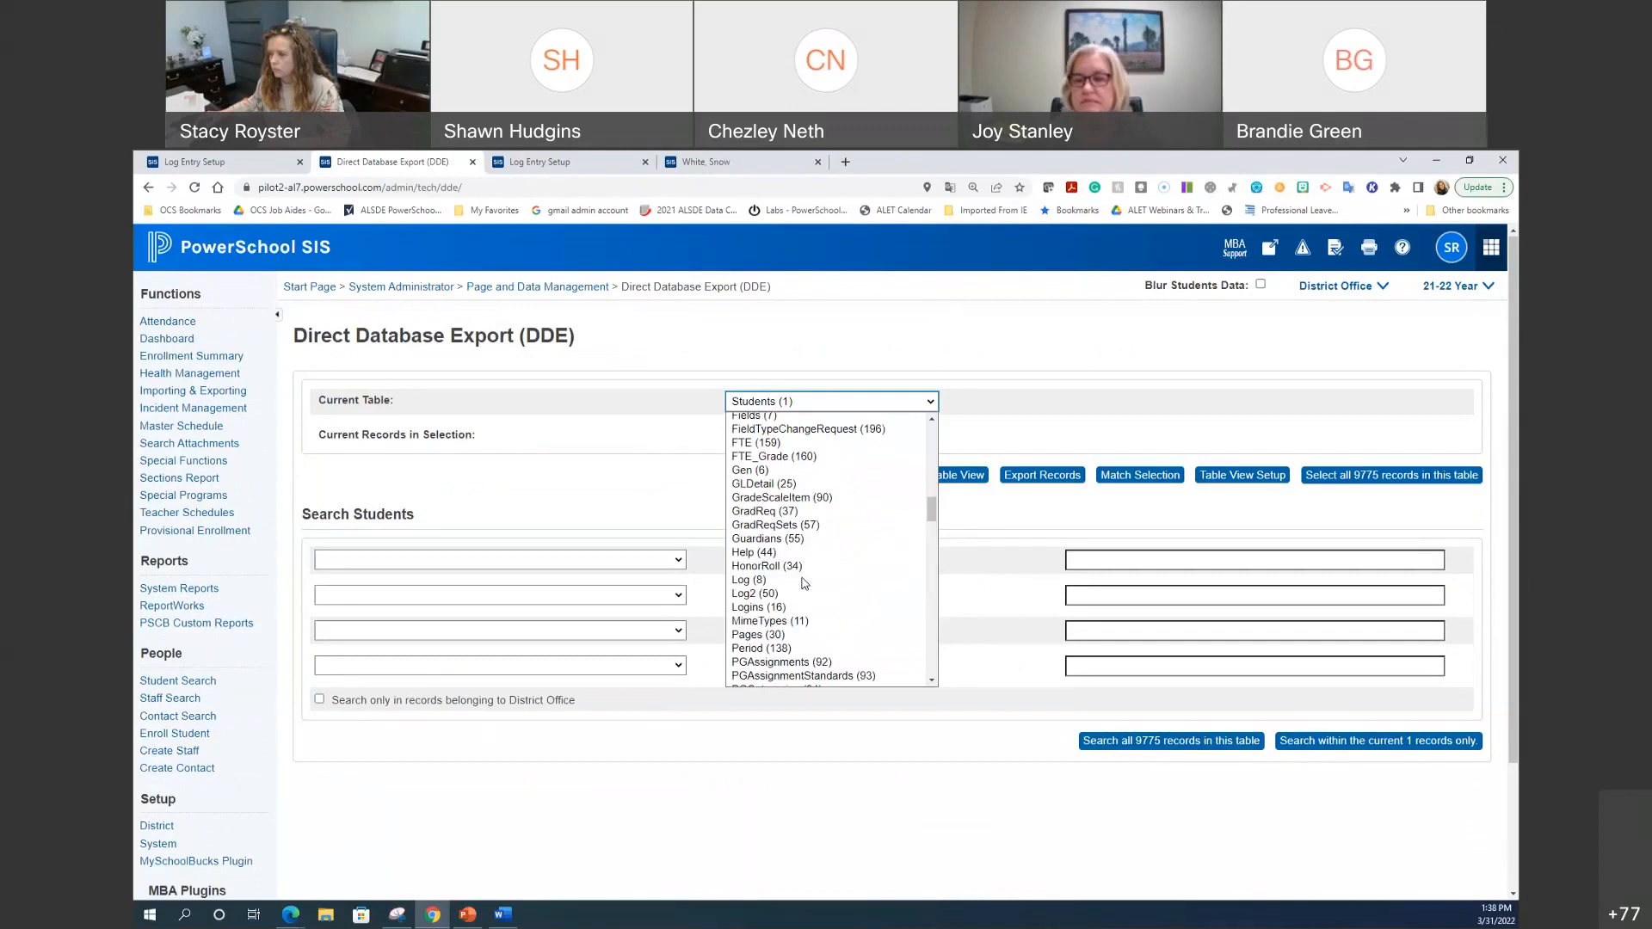
pyautogui.scroll(-9, 803, 583)
pyautogui.scroll(-5, 803, 583)
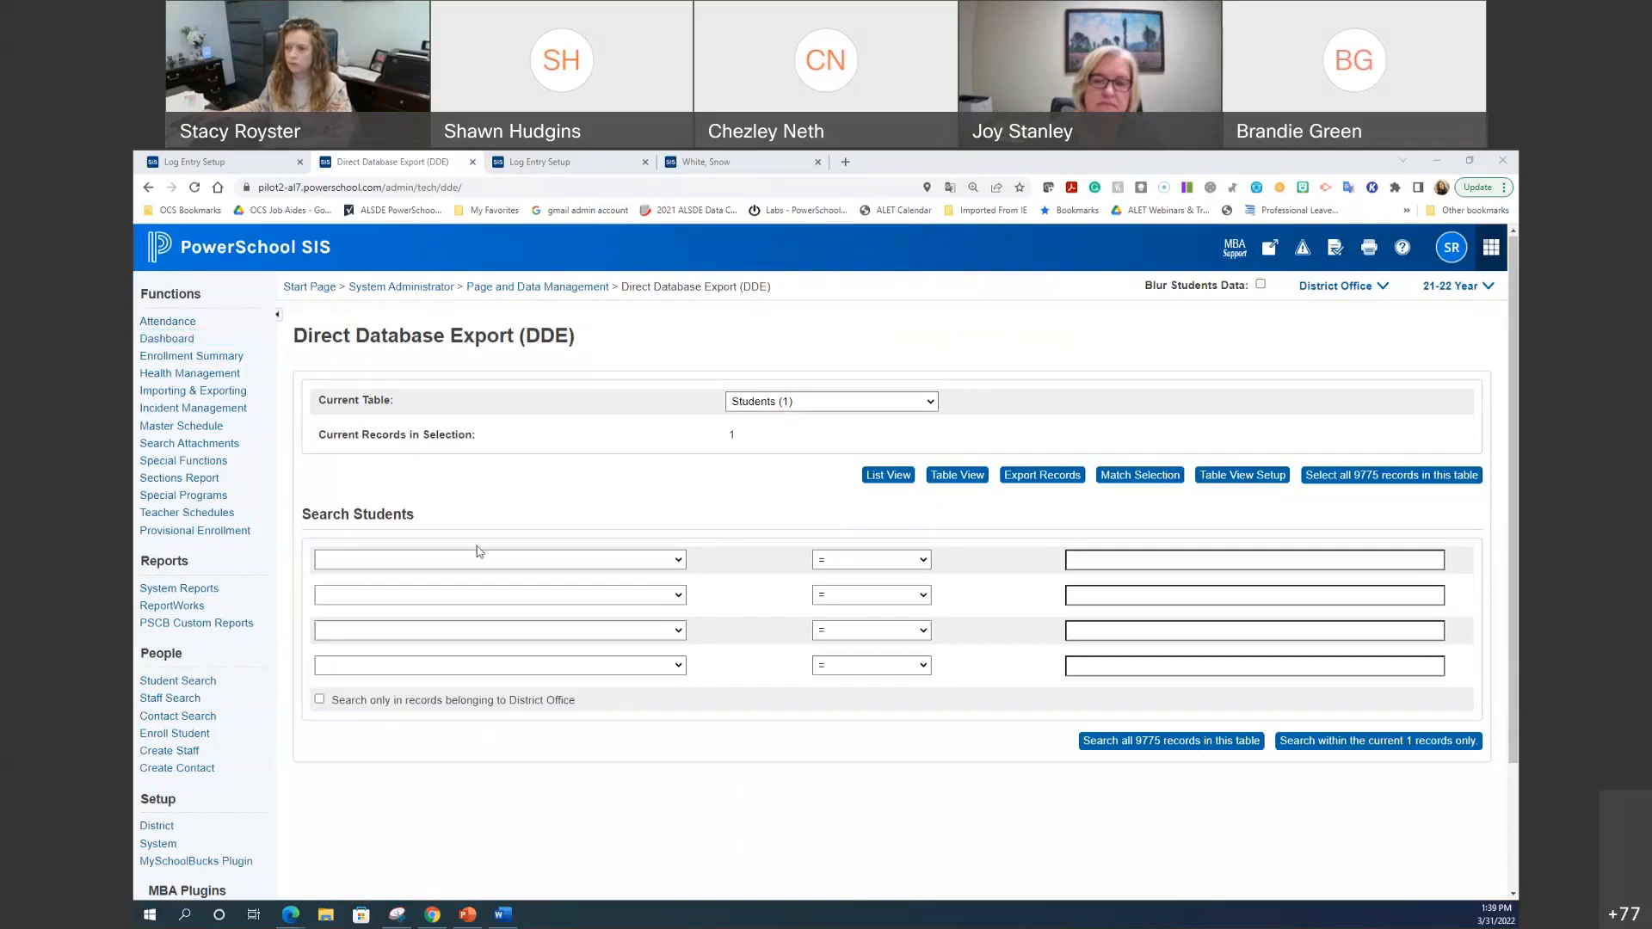
pyautogui.click(197, 466)
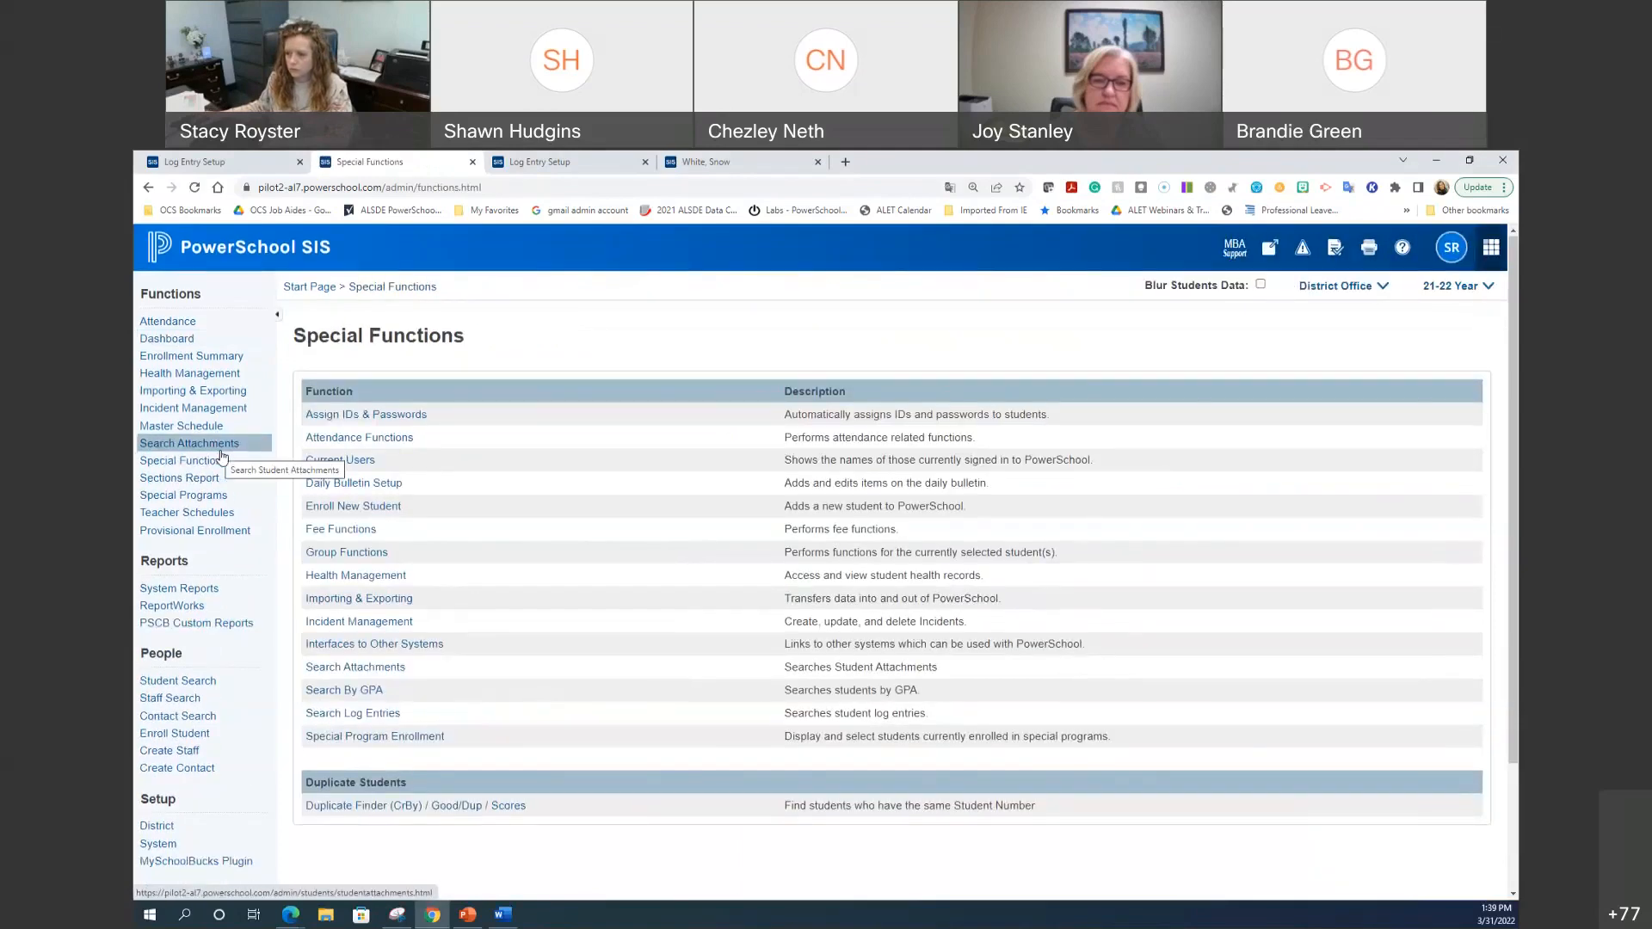
# Step: Search Discipline log entries dated 8/9/2021 through 3/31/2022
pyautogui.click(375, 714)
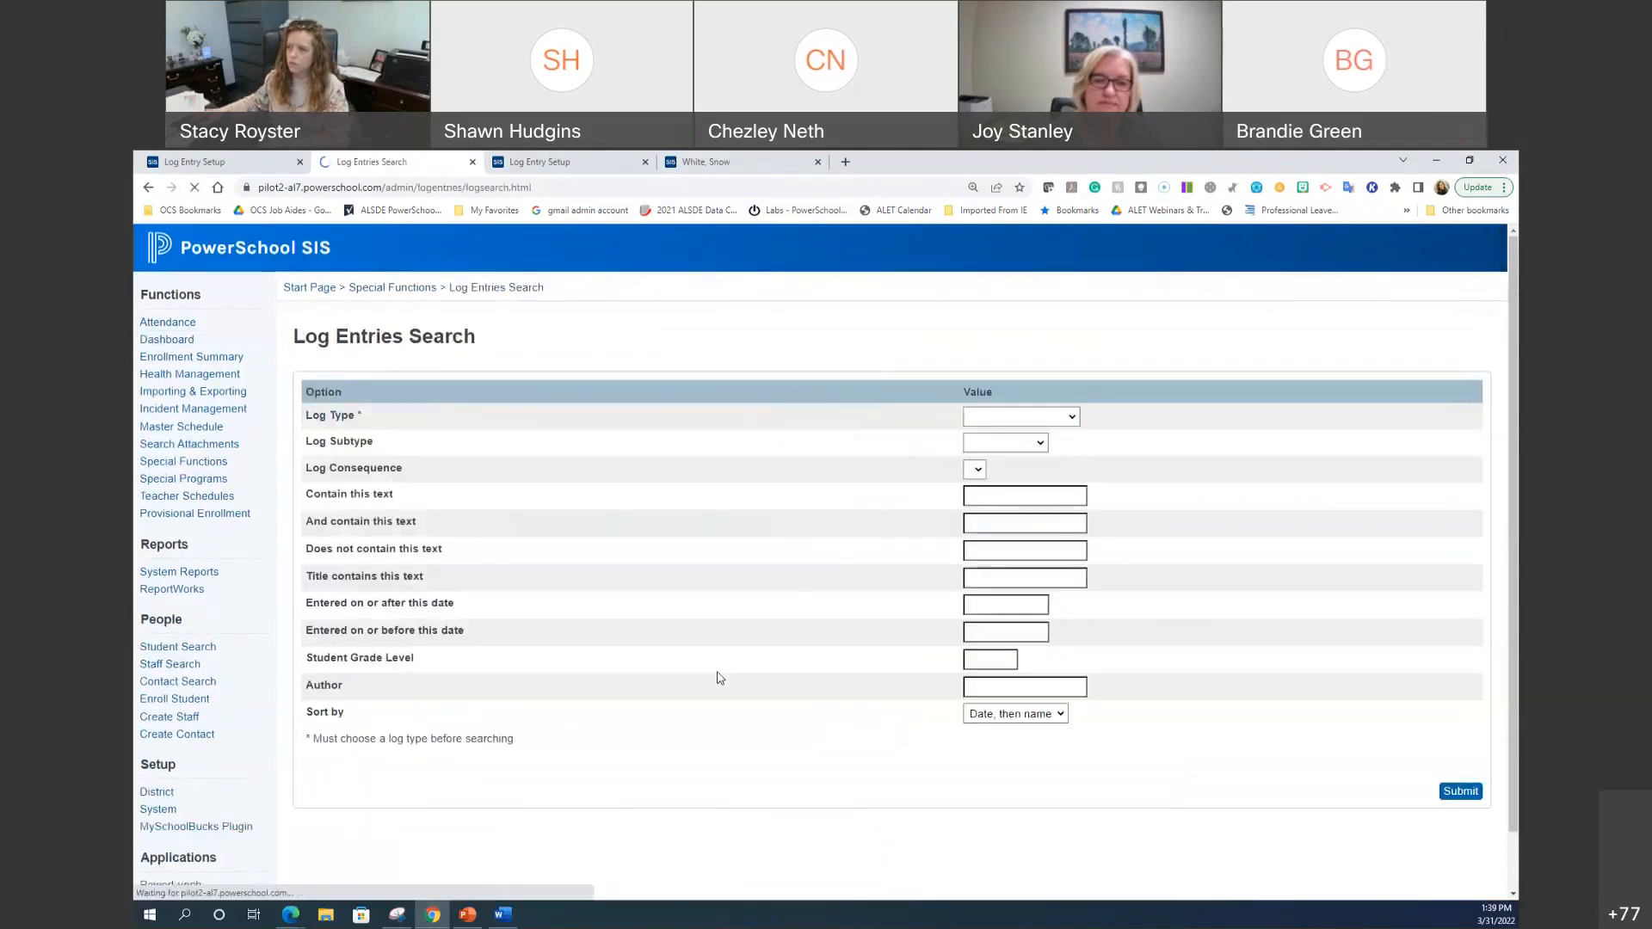
pyautogui.click(1037, 425)
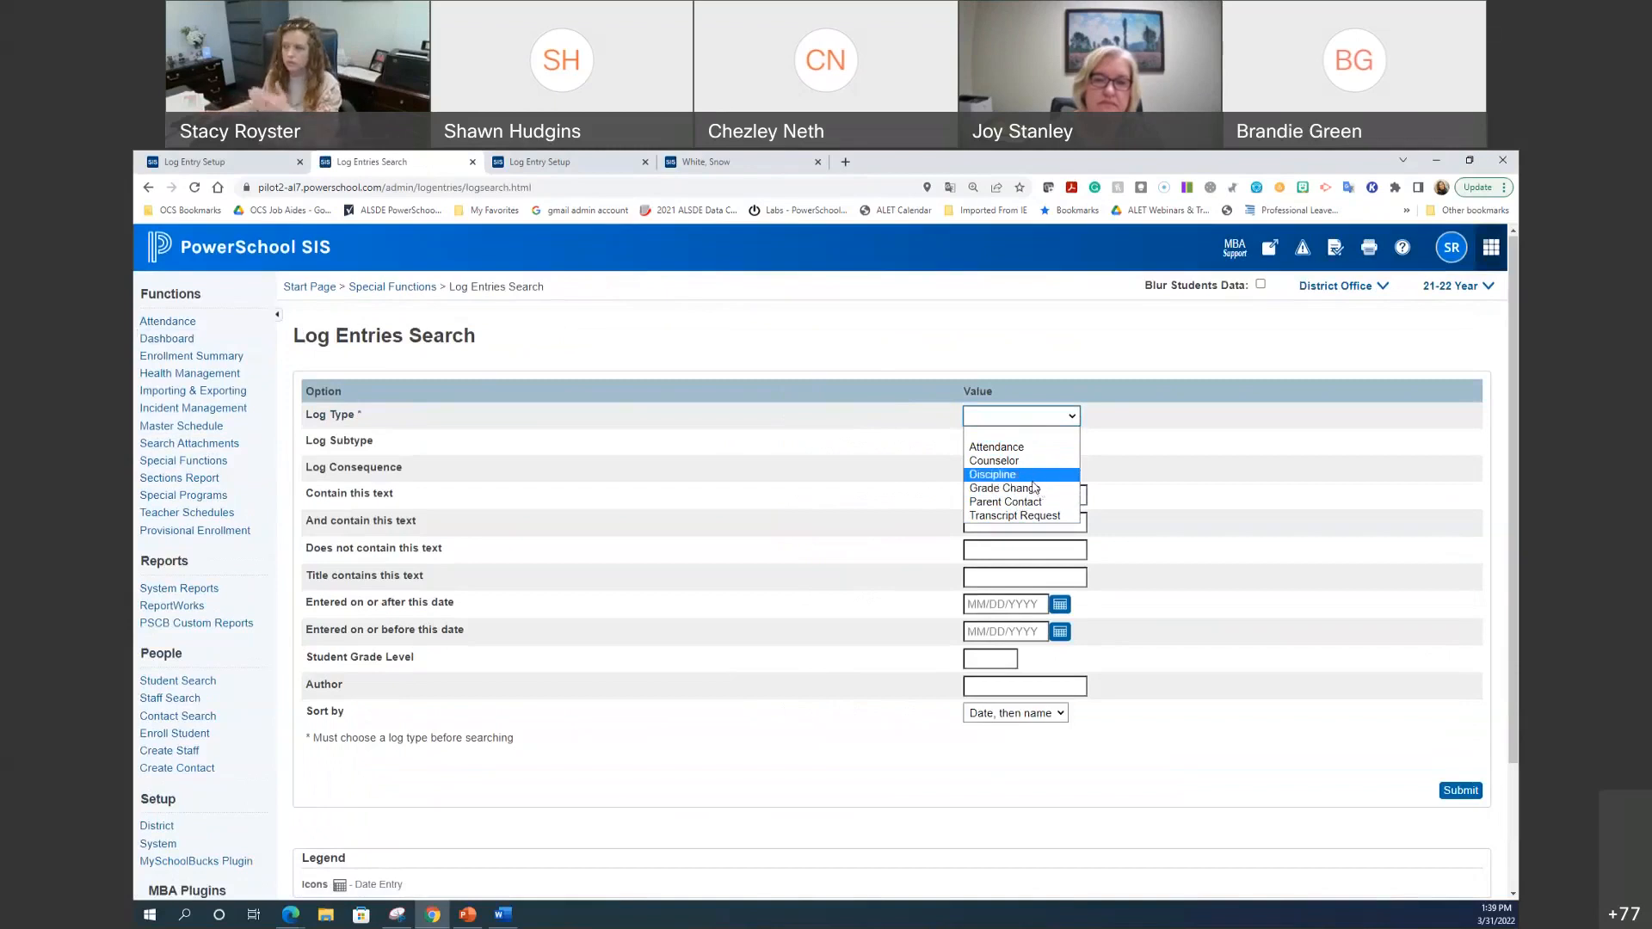
pyautogui.click(1035, 481)
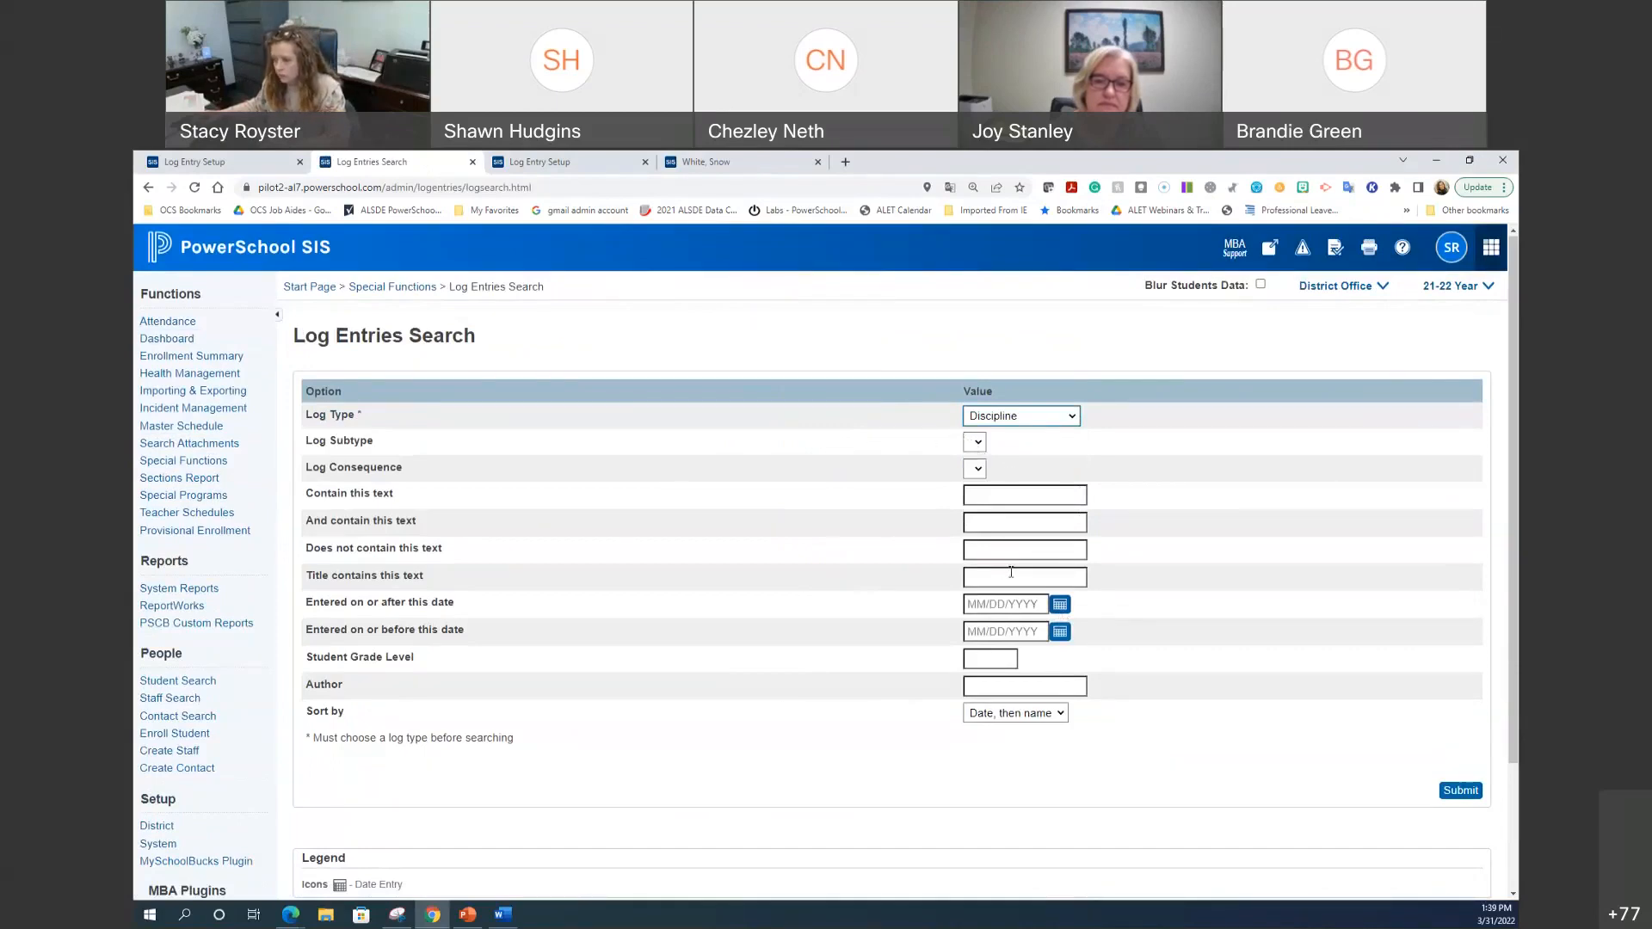
pyautogui.click(1025, 605)
pyautogui.write('8')
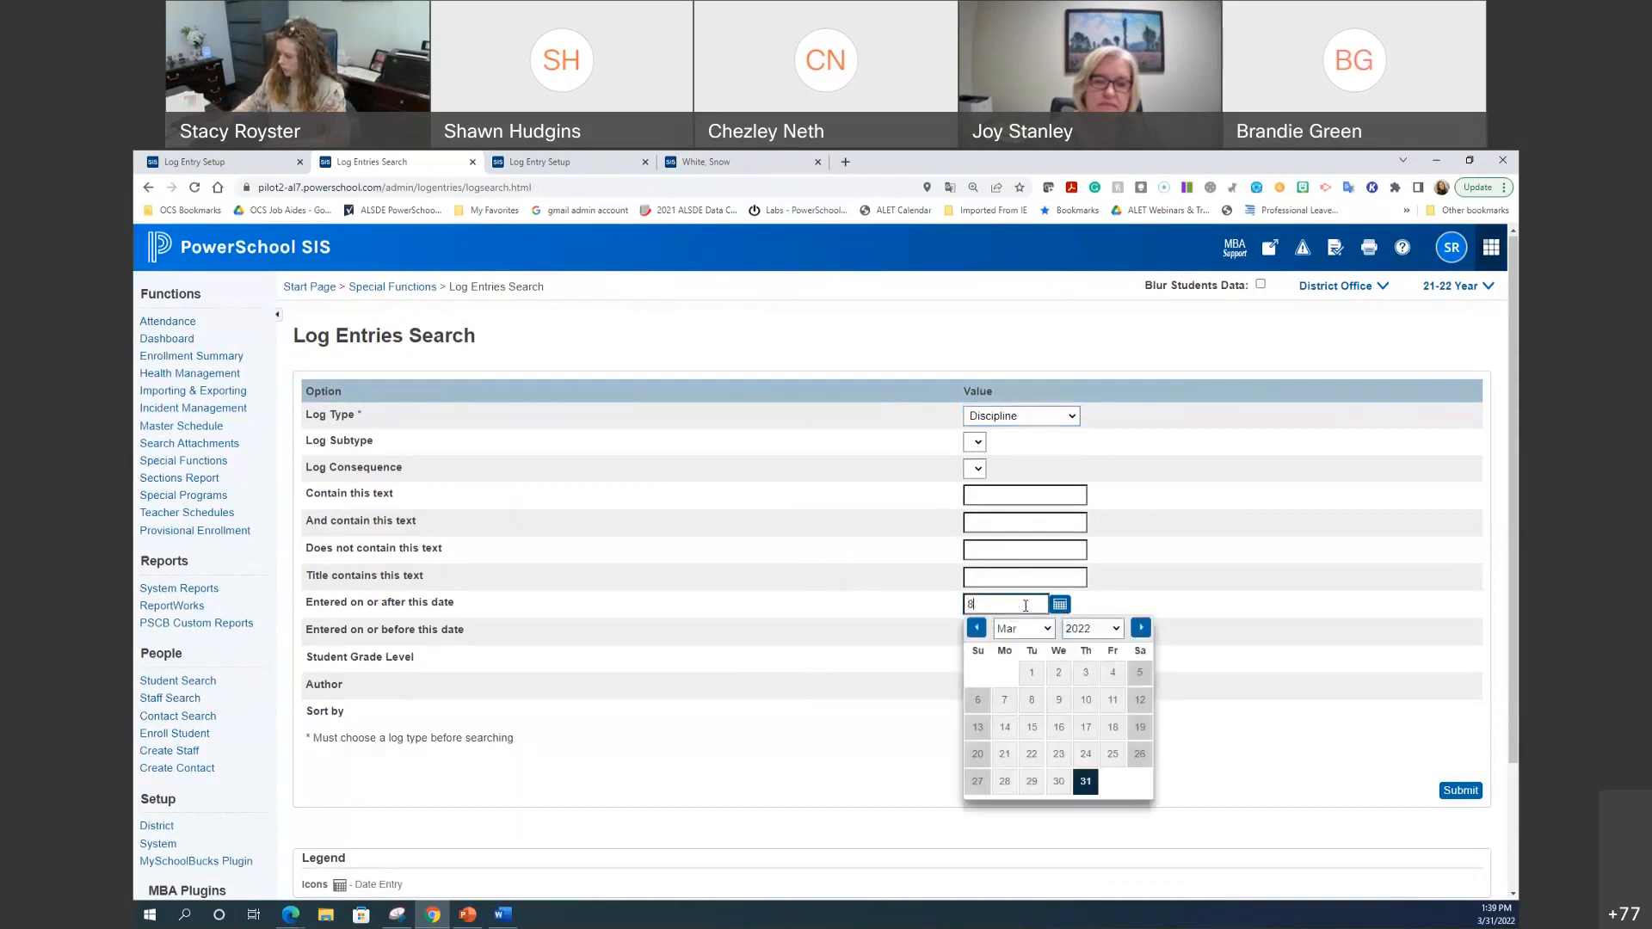
pyautogui.write('/9/2021')
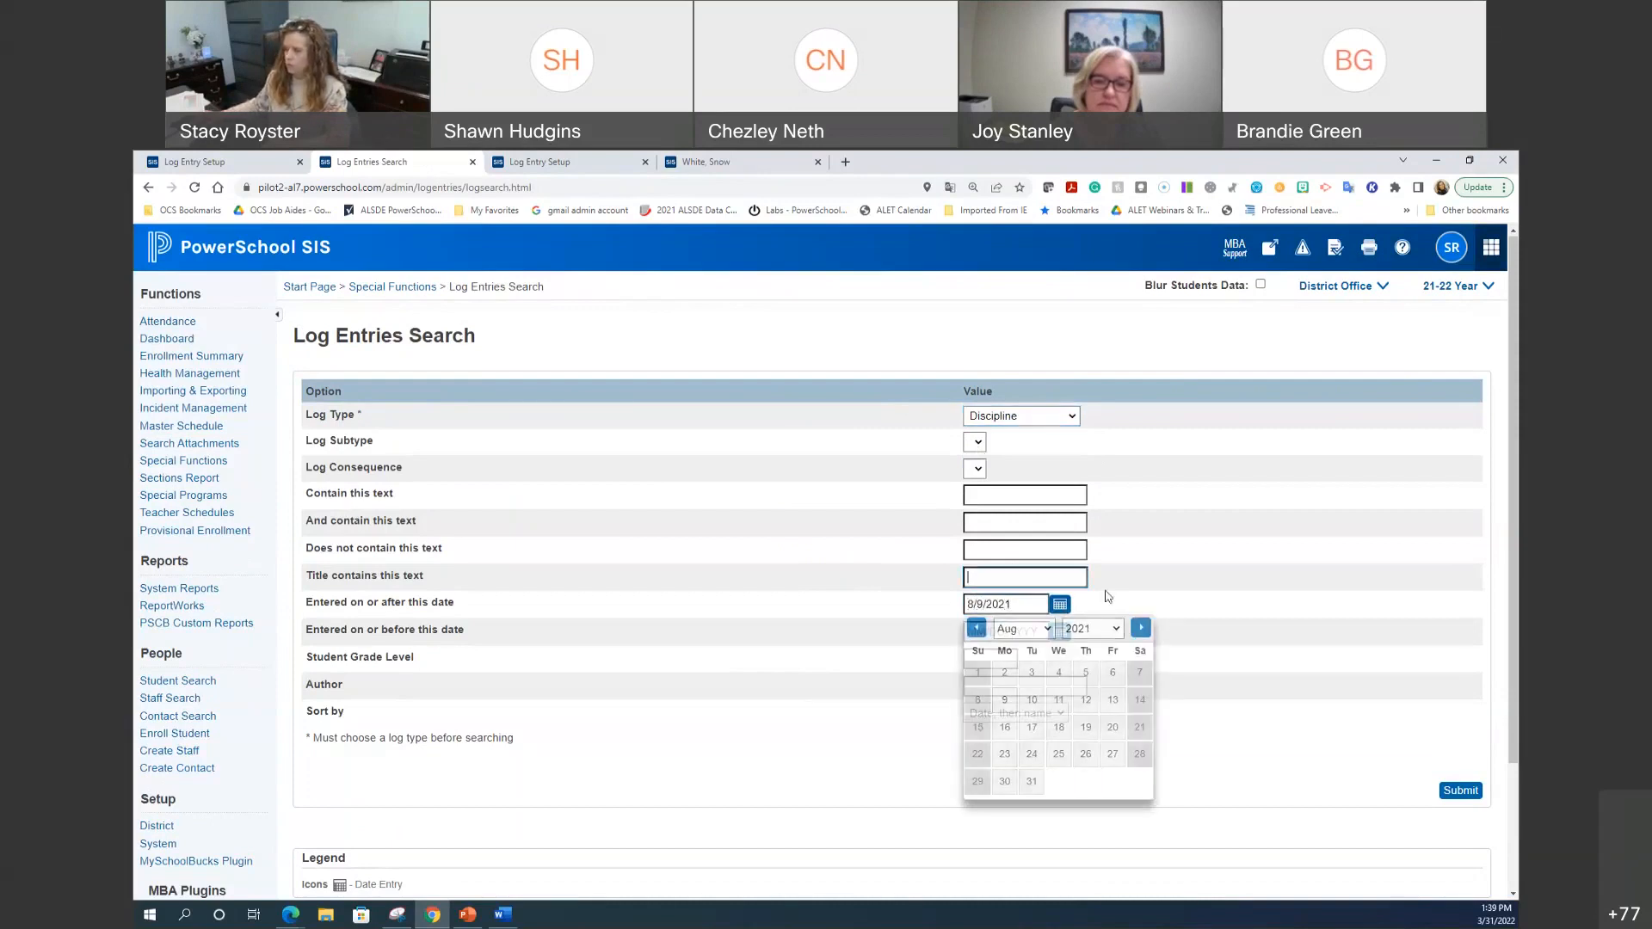
pyautogui.click(1019, 632)
pyautogui.write('3/31/2022')
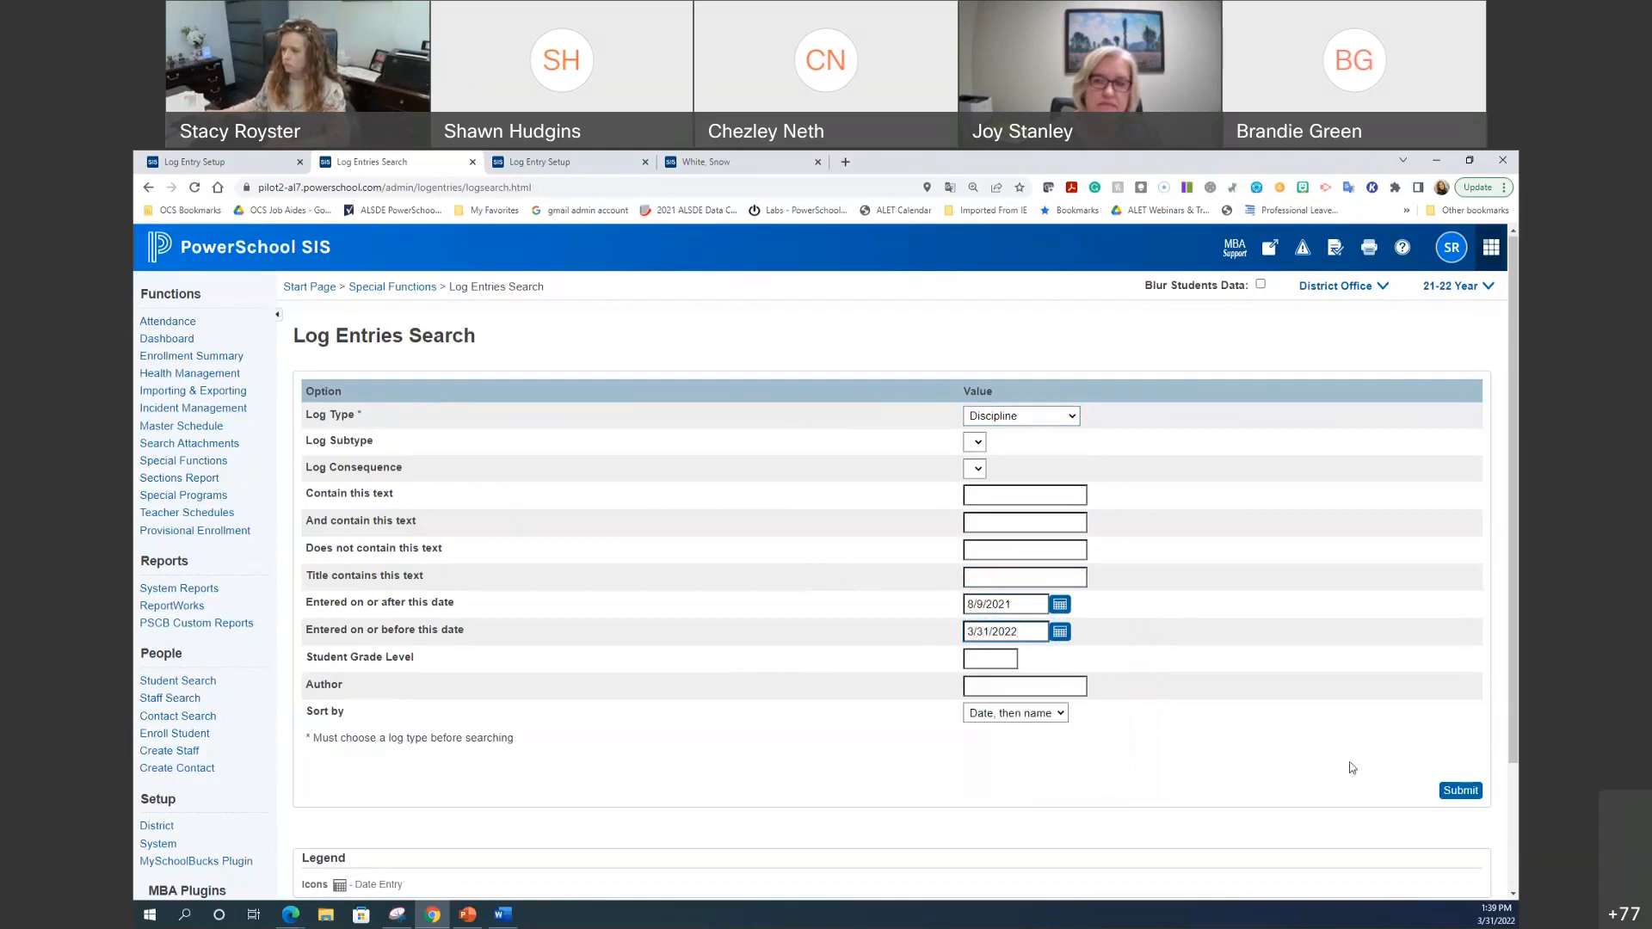
pyautogui.click(1461, 790)
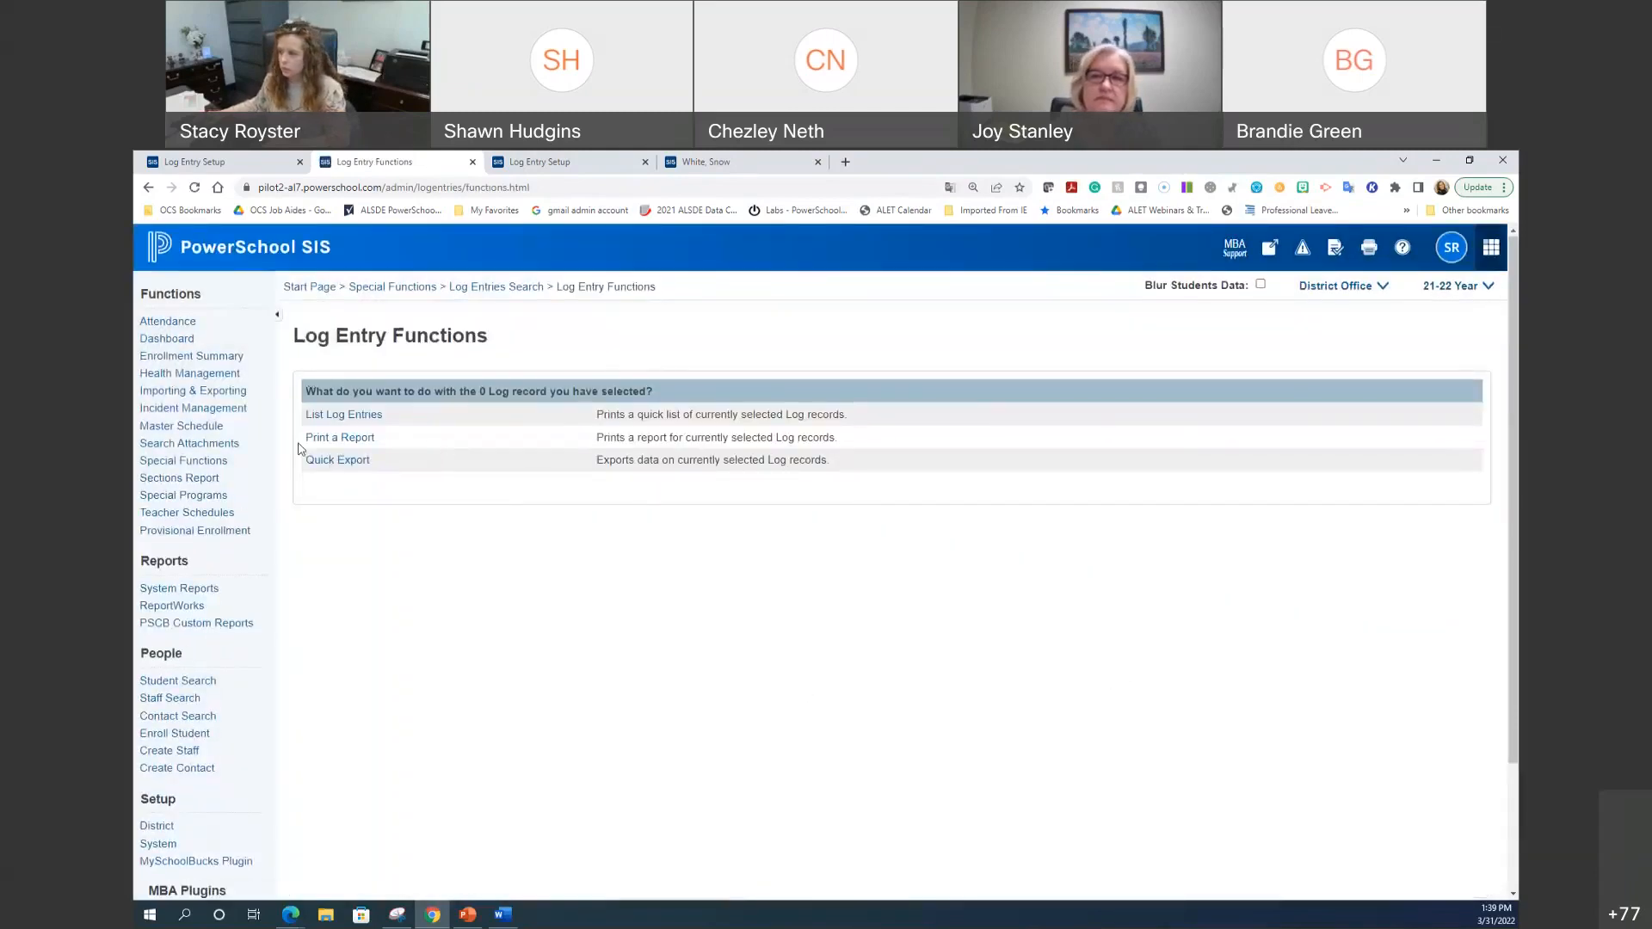
# Step: List the 0 Discipline log entries found, then go back to the Log Entries Search form
pyautogui.click(342, 416)
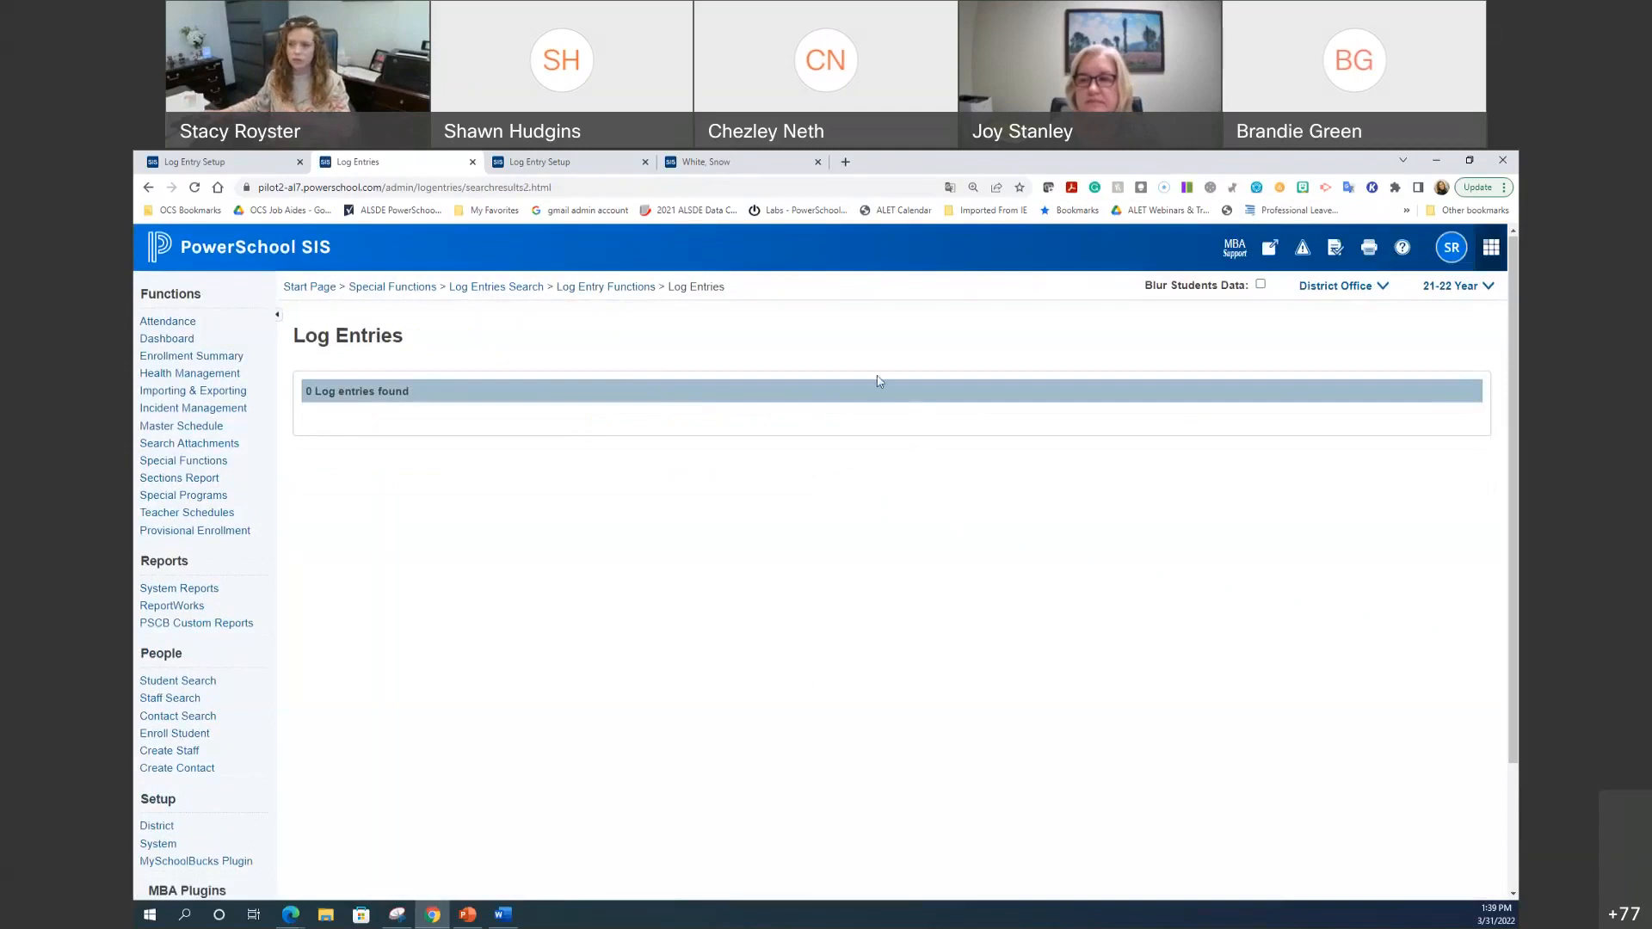
pyautogui.click(584, 288)
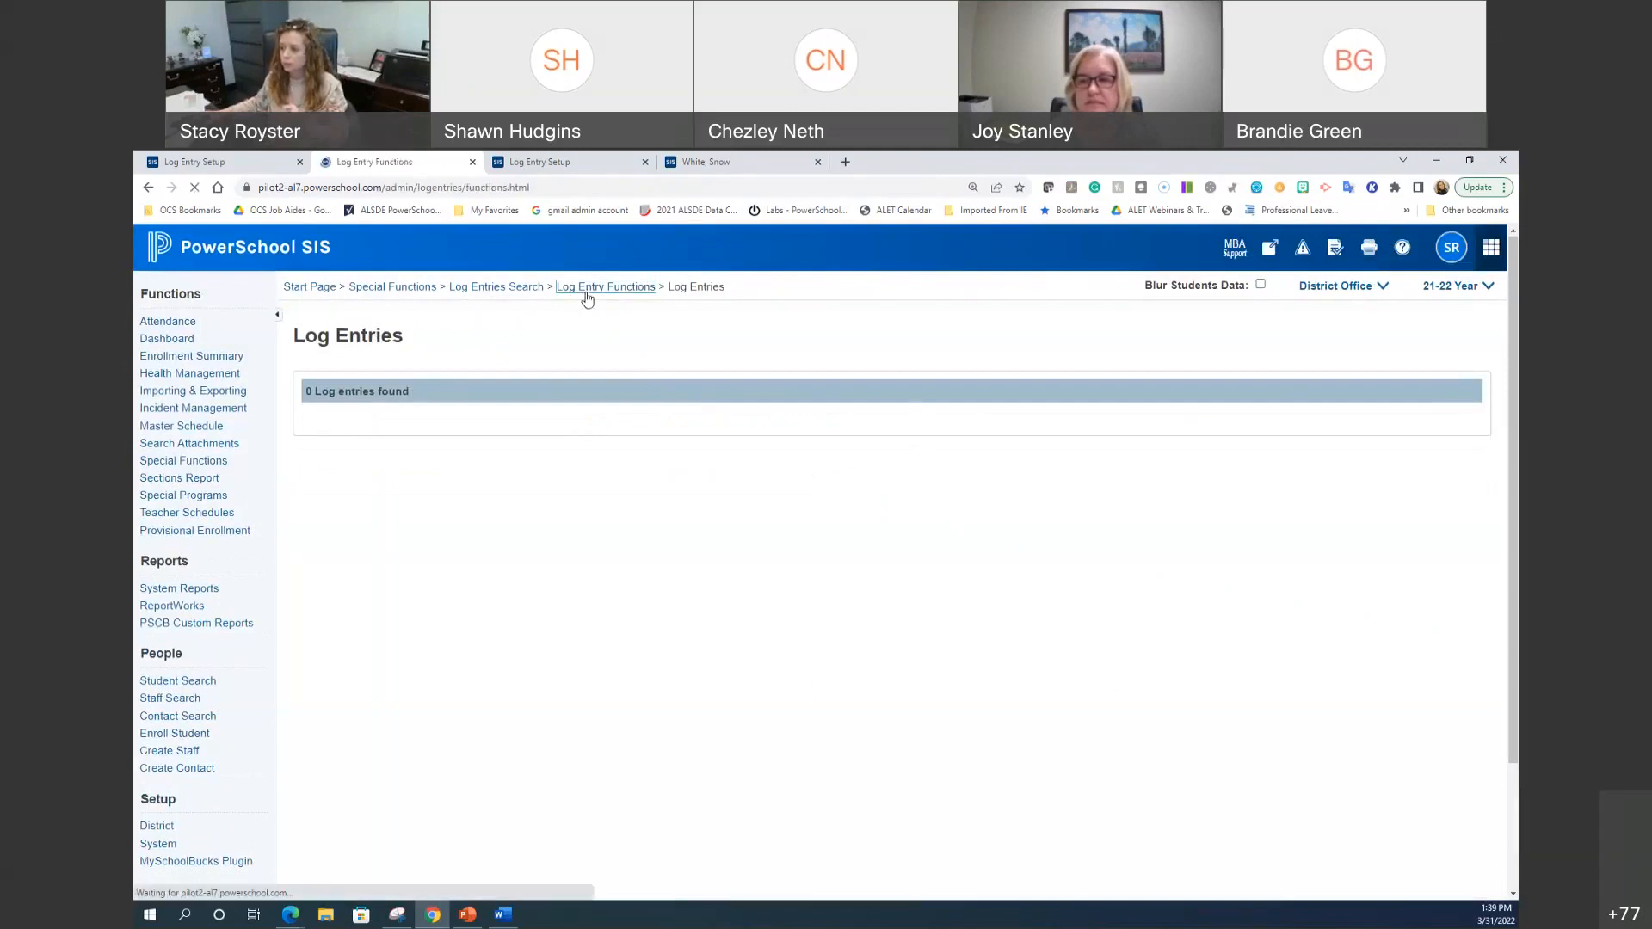
pyautogui.click(497, 290)
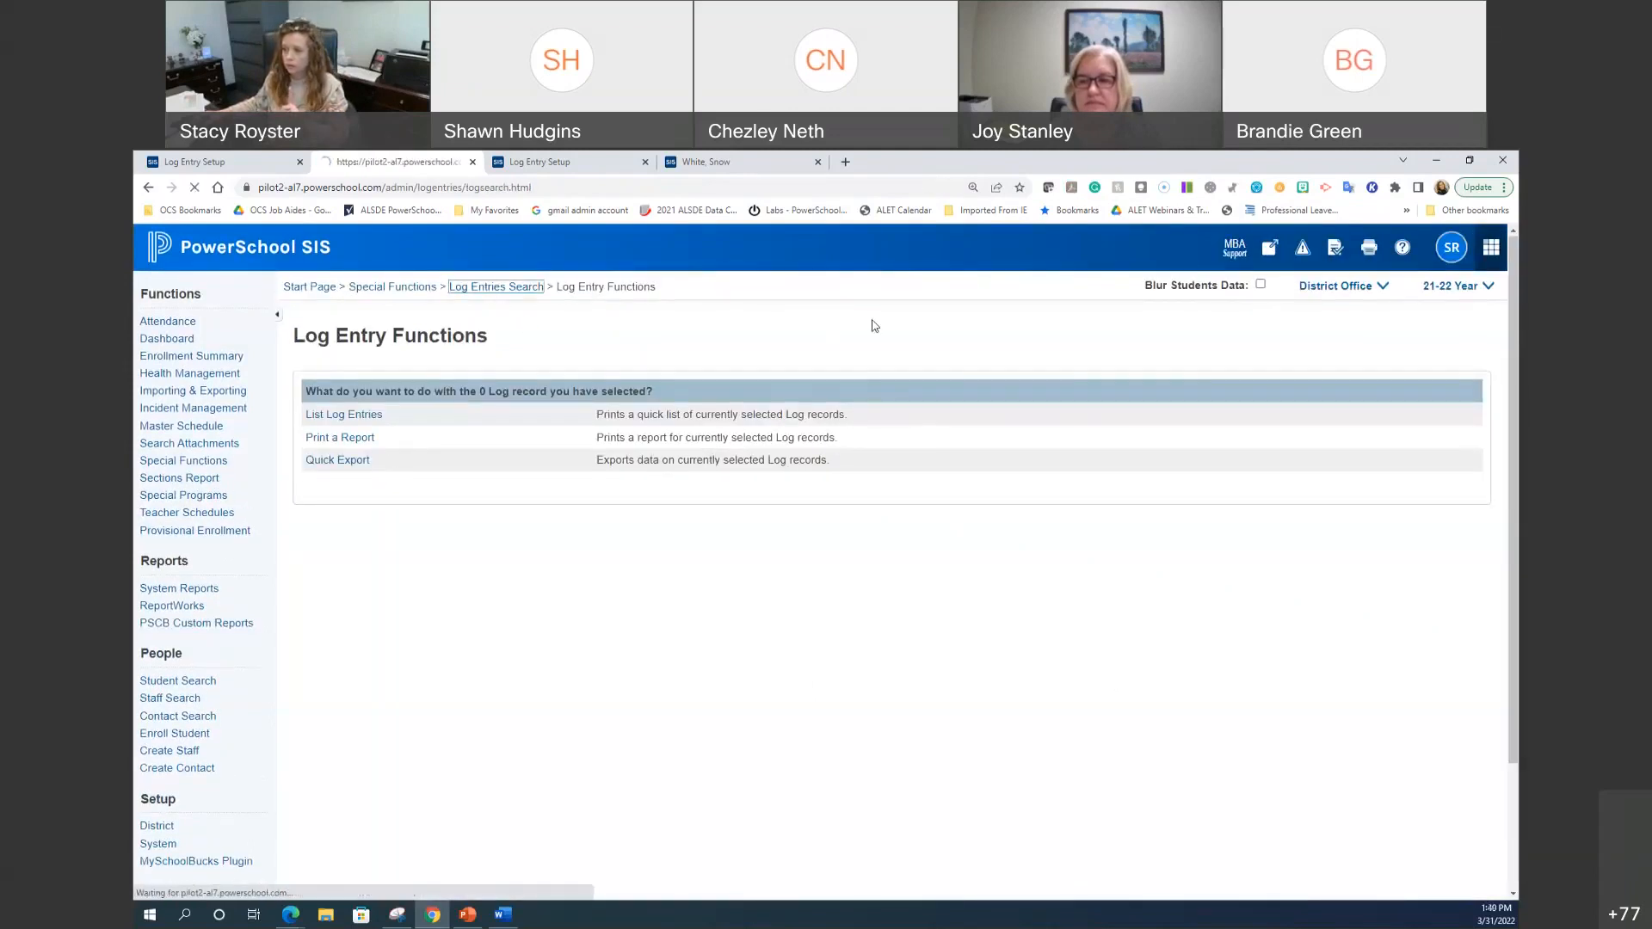
# Step: Search Counselor log entries from 8/9/2021 to 3/31/2022 and list the 0 results
pyautogui.click(1019, 417)
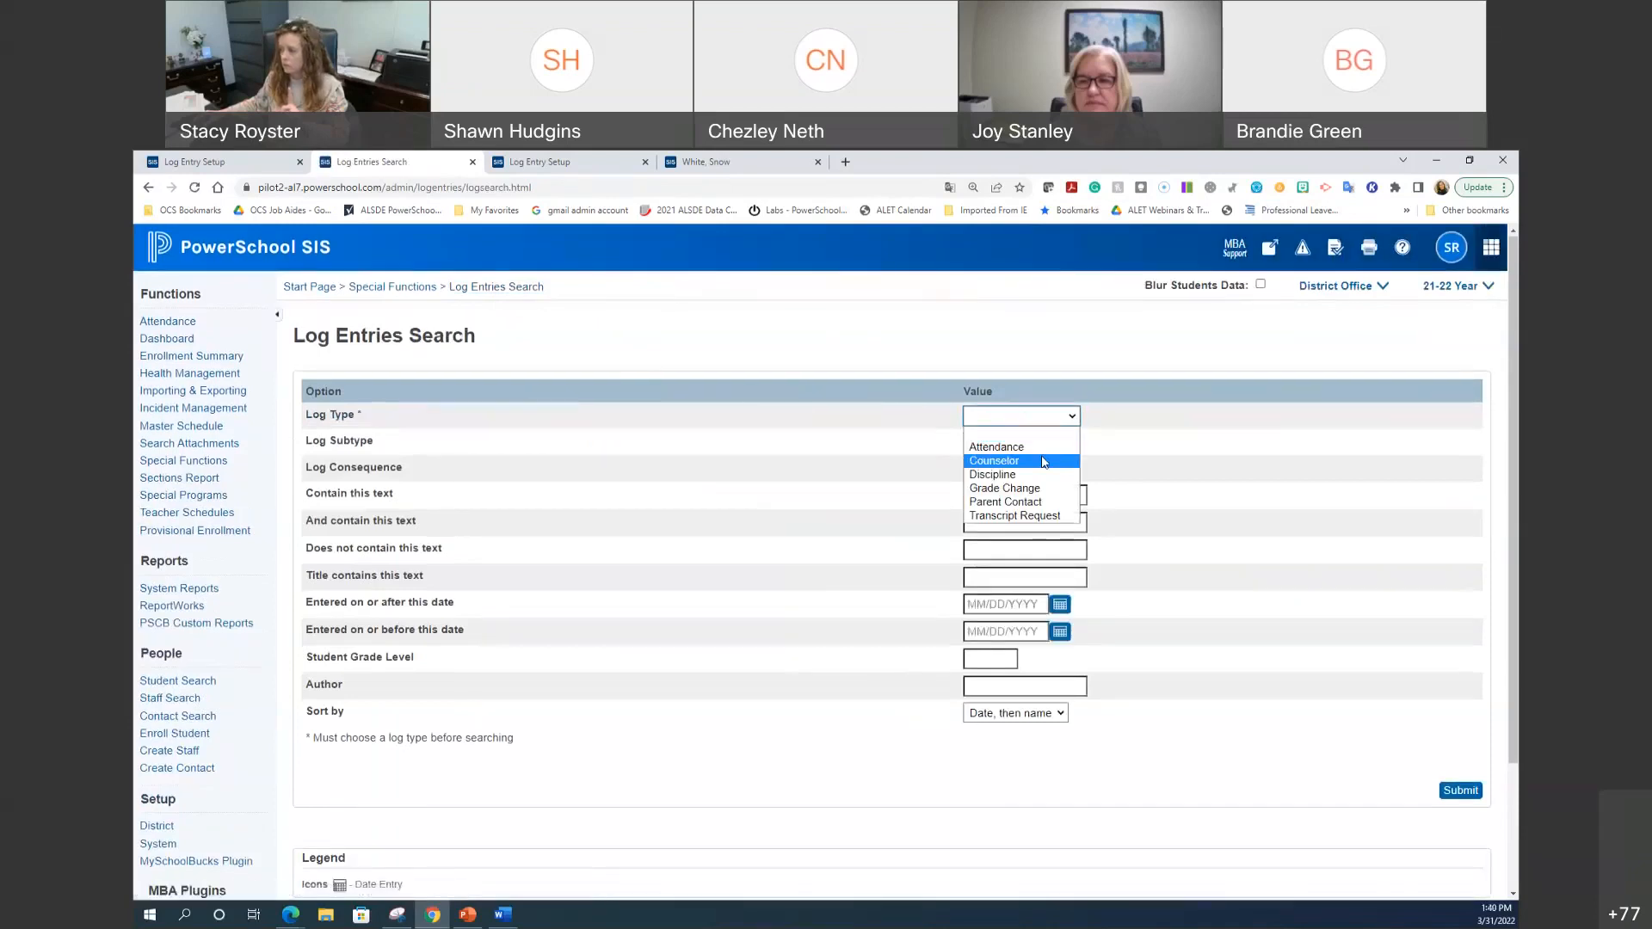
pyautogui.click(988, 449)
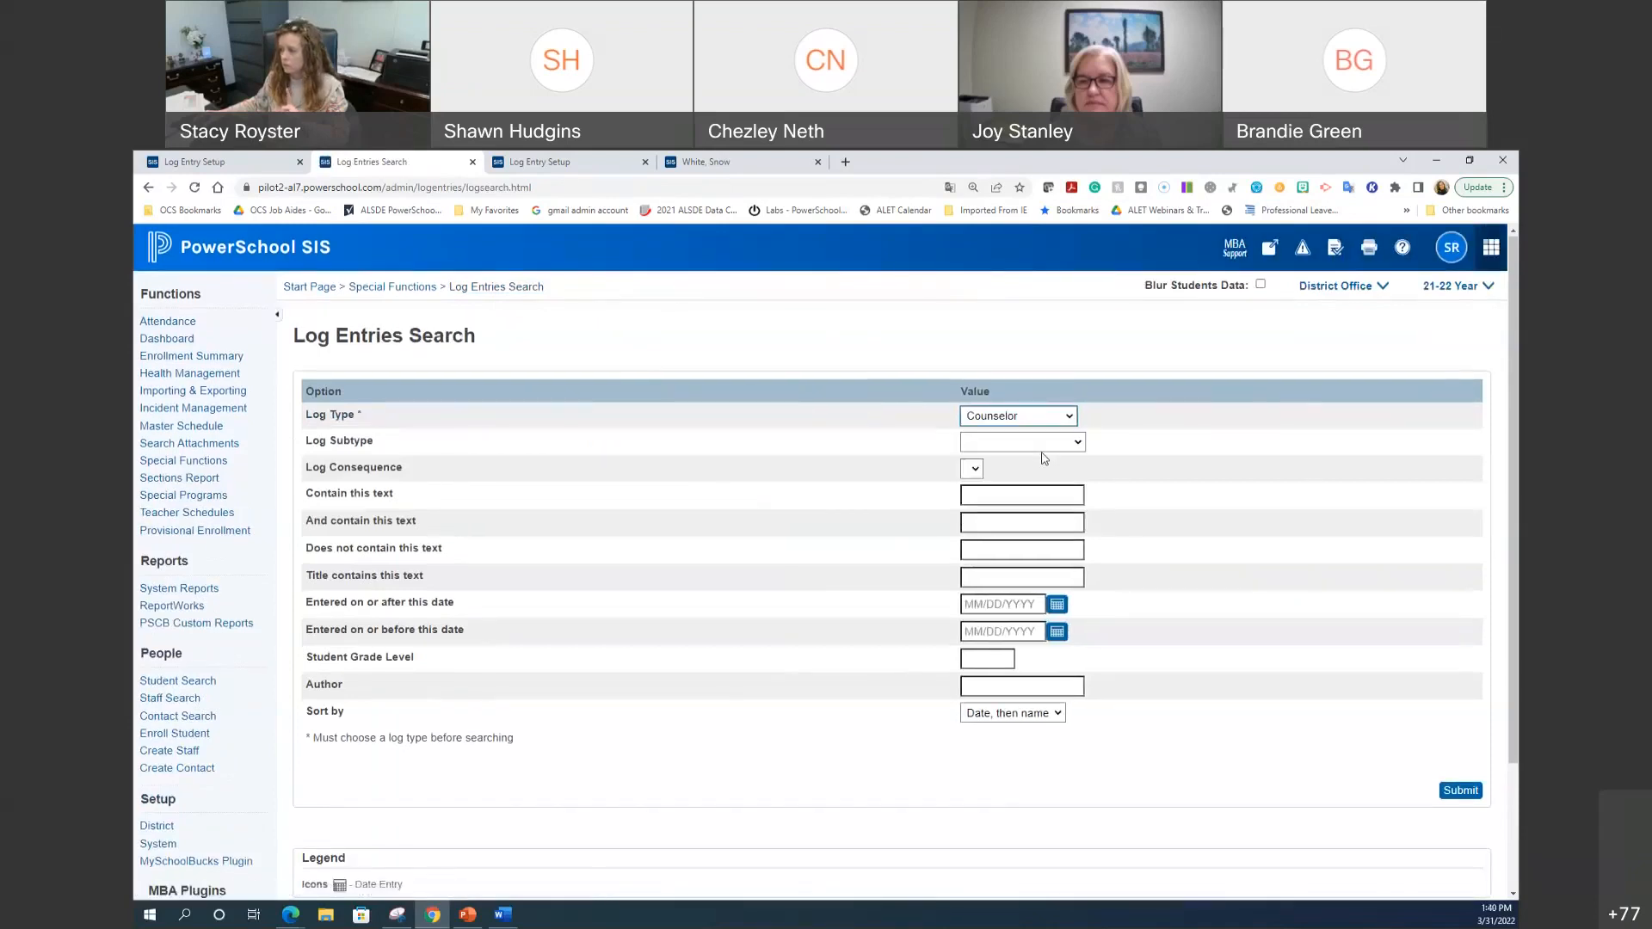
pyautogui.click(1014, 604)
pyautogui.write('8/9/2021')
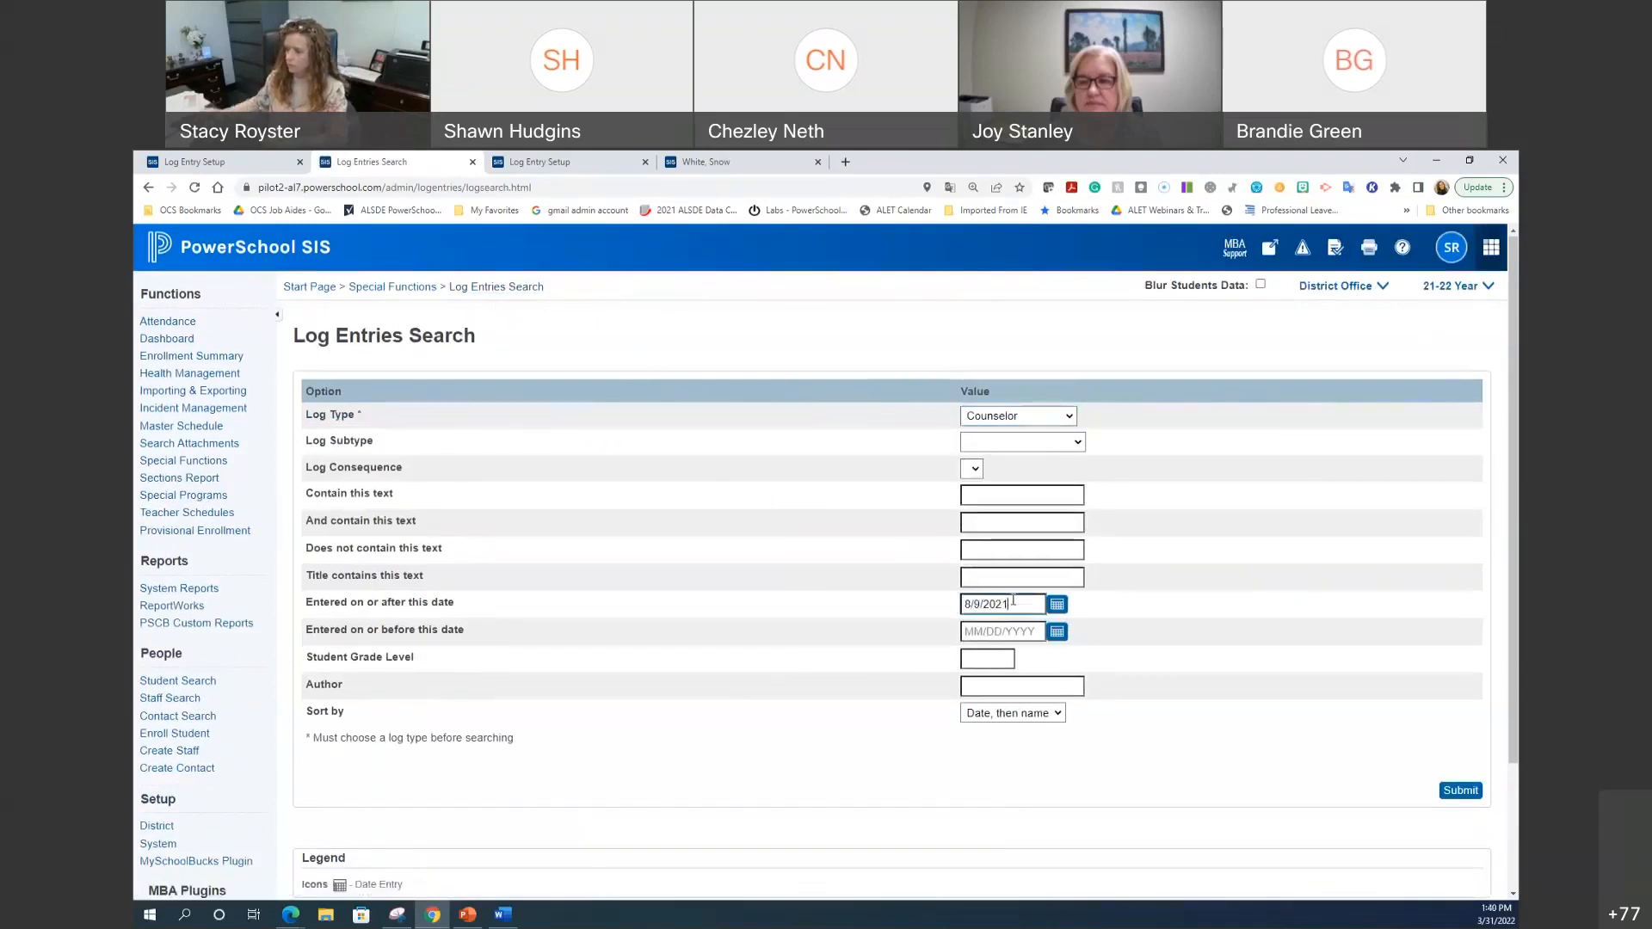
pyautogui.click(1017, 633)
pyautogui.write('3/3')
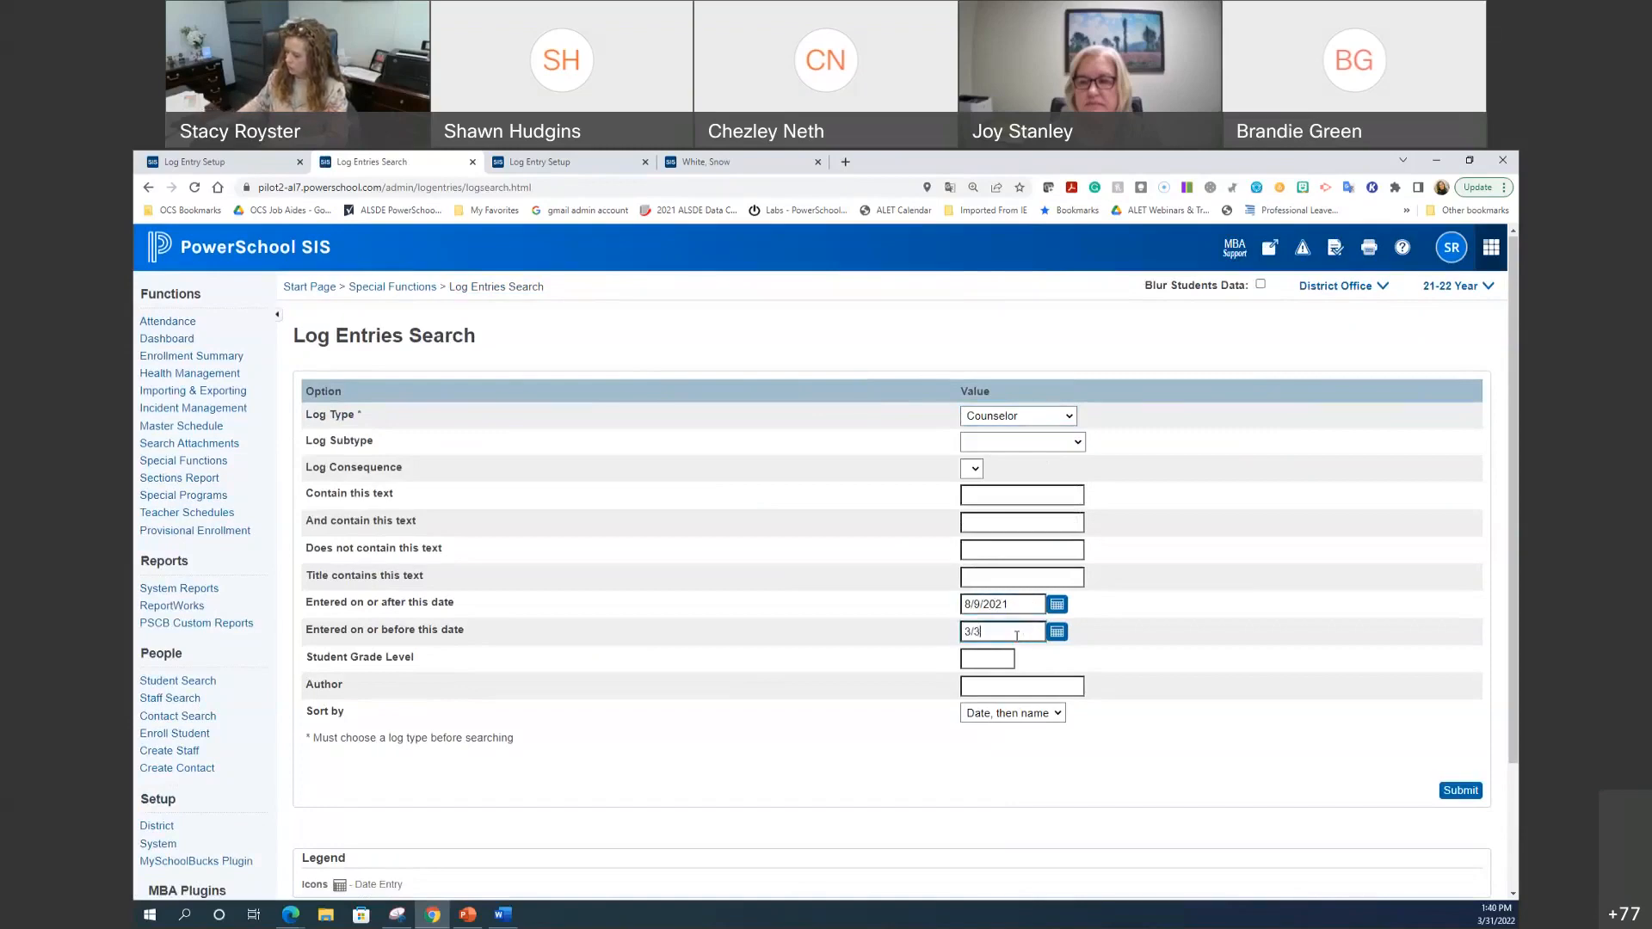
pyautogui.write('1/2022')
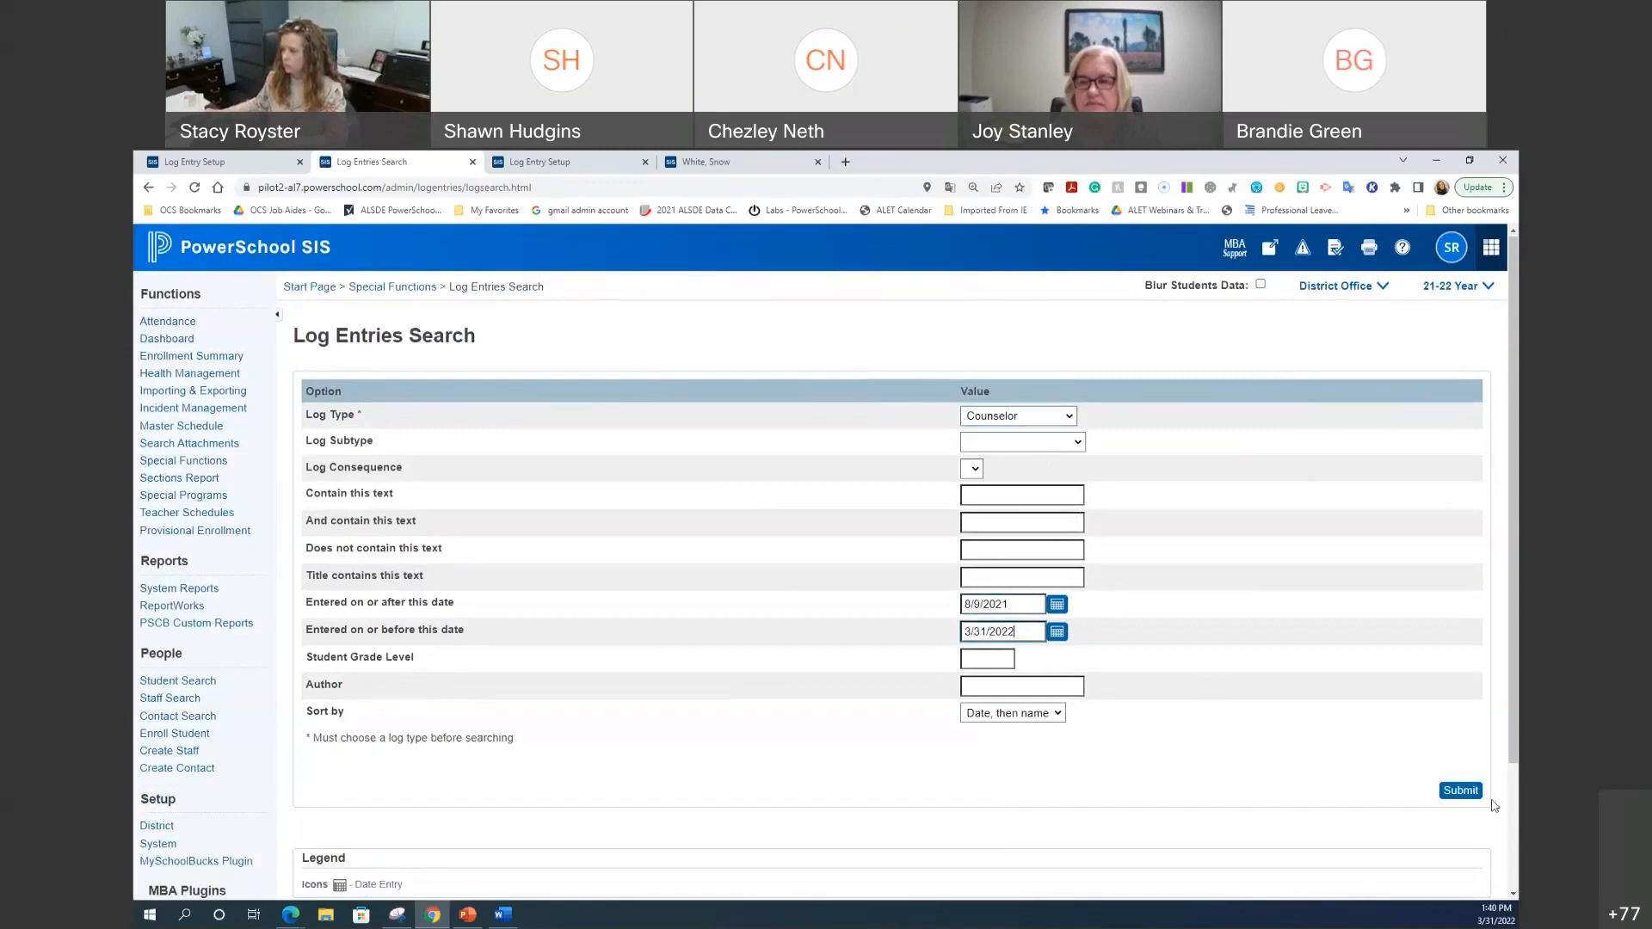
pyautogui.click(1461, 790)
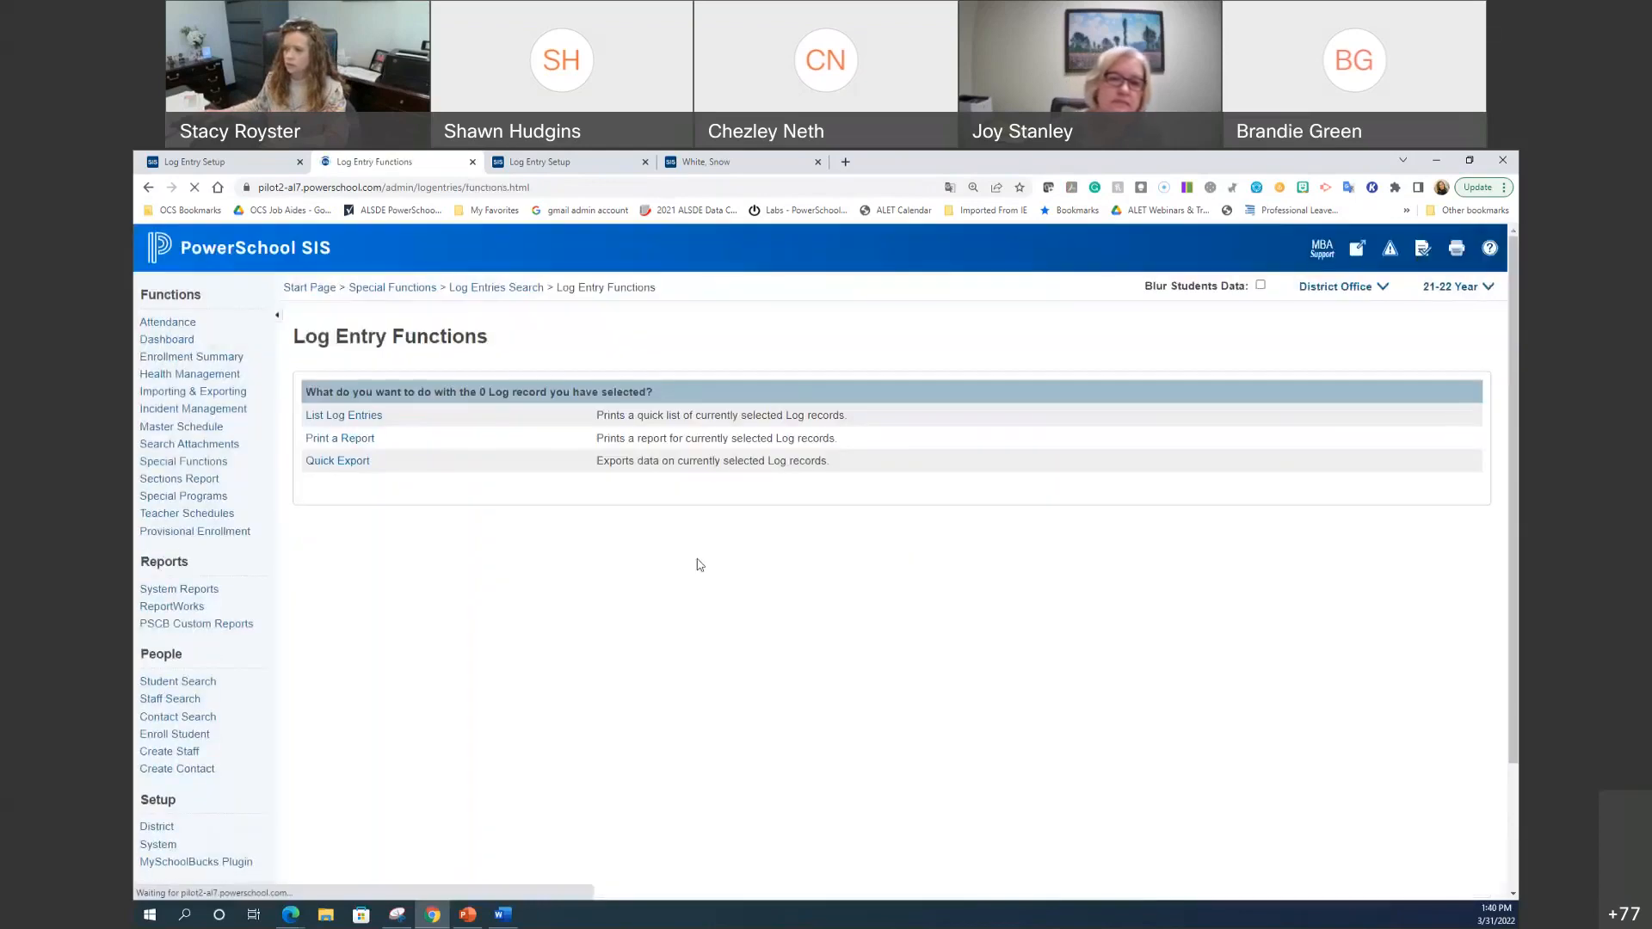
pyautogui.click(320, 415)
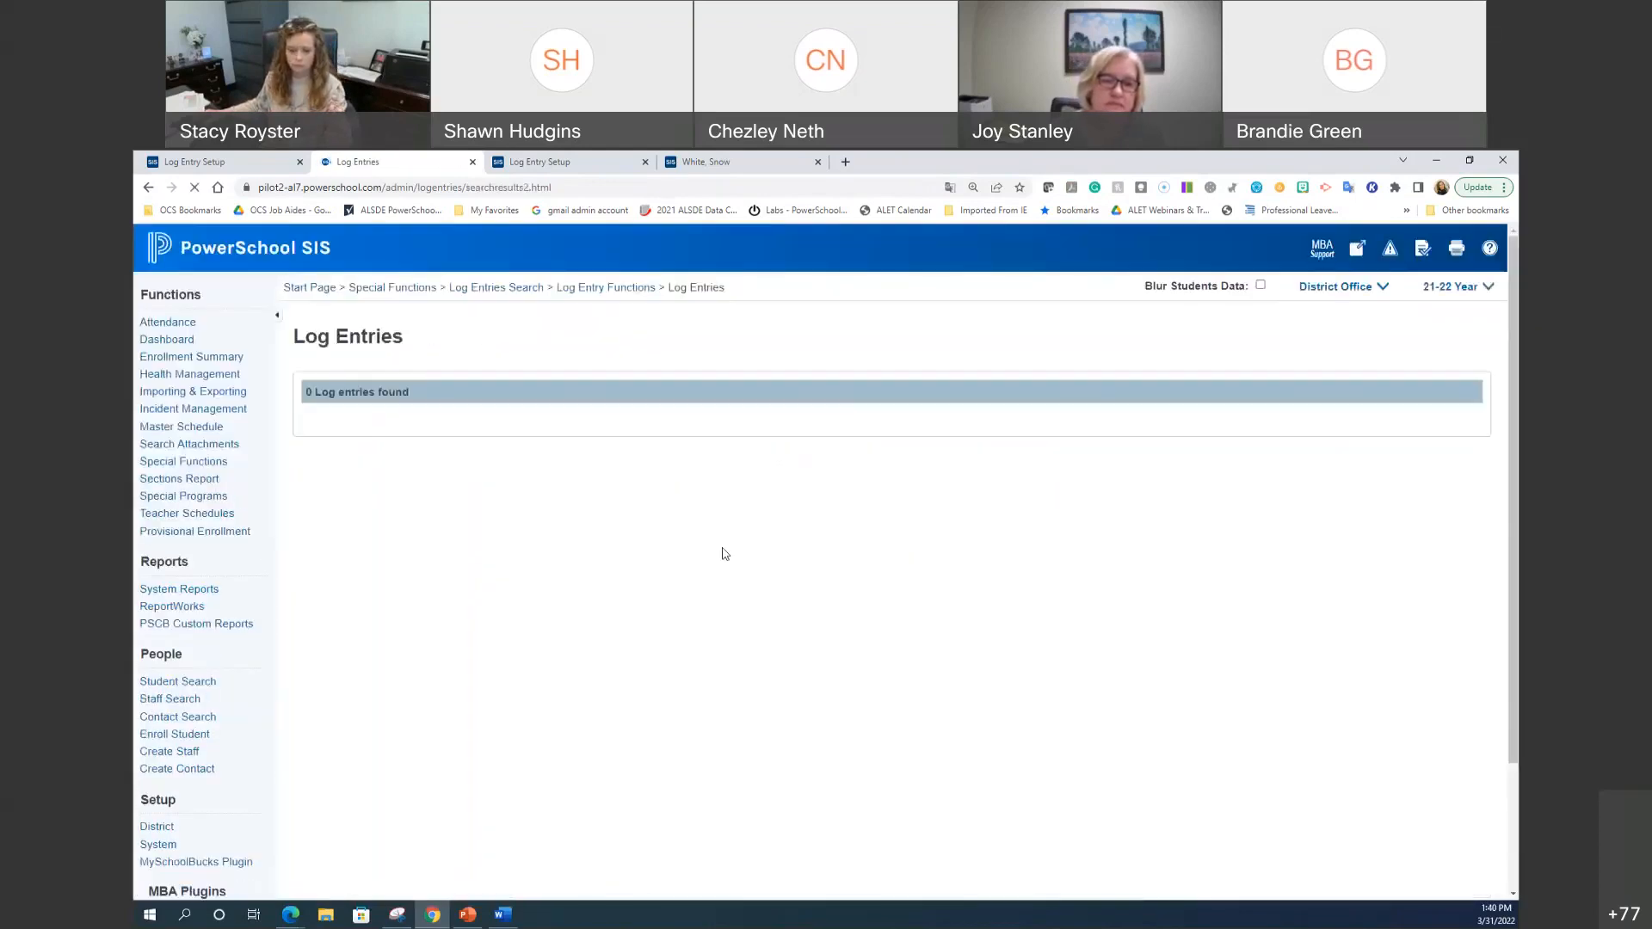
pyautogui.click(605, 286)
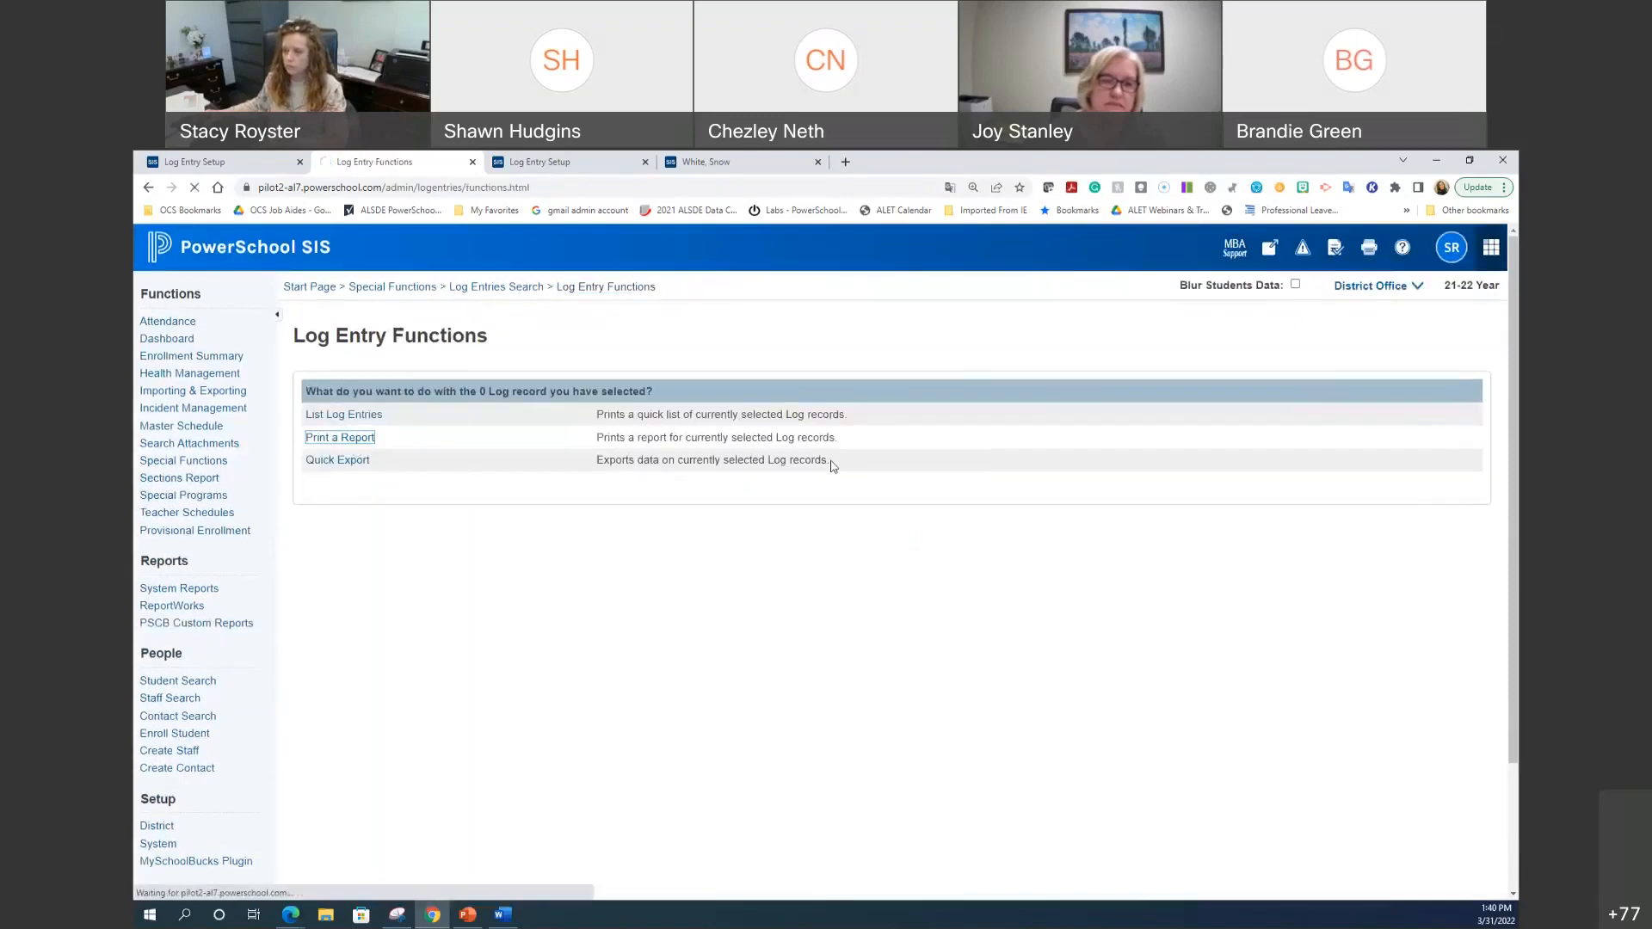
# Step: Open the Print a Report options, then switch from District Office to Opelika High School
pyautogui.click(355, 439)
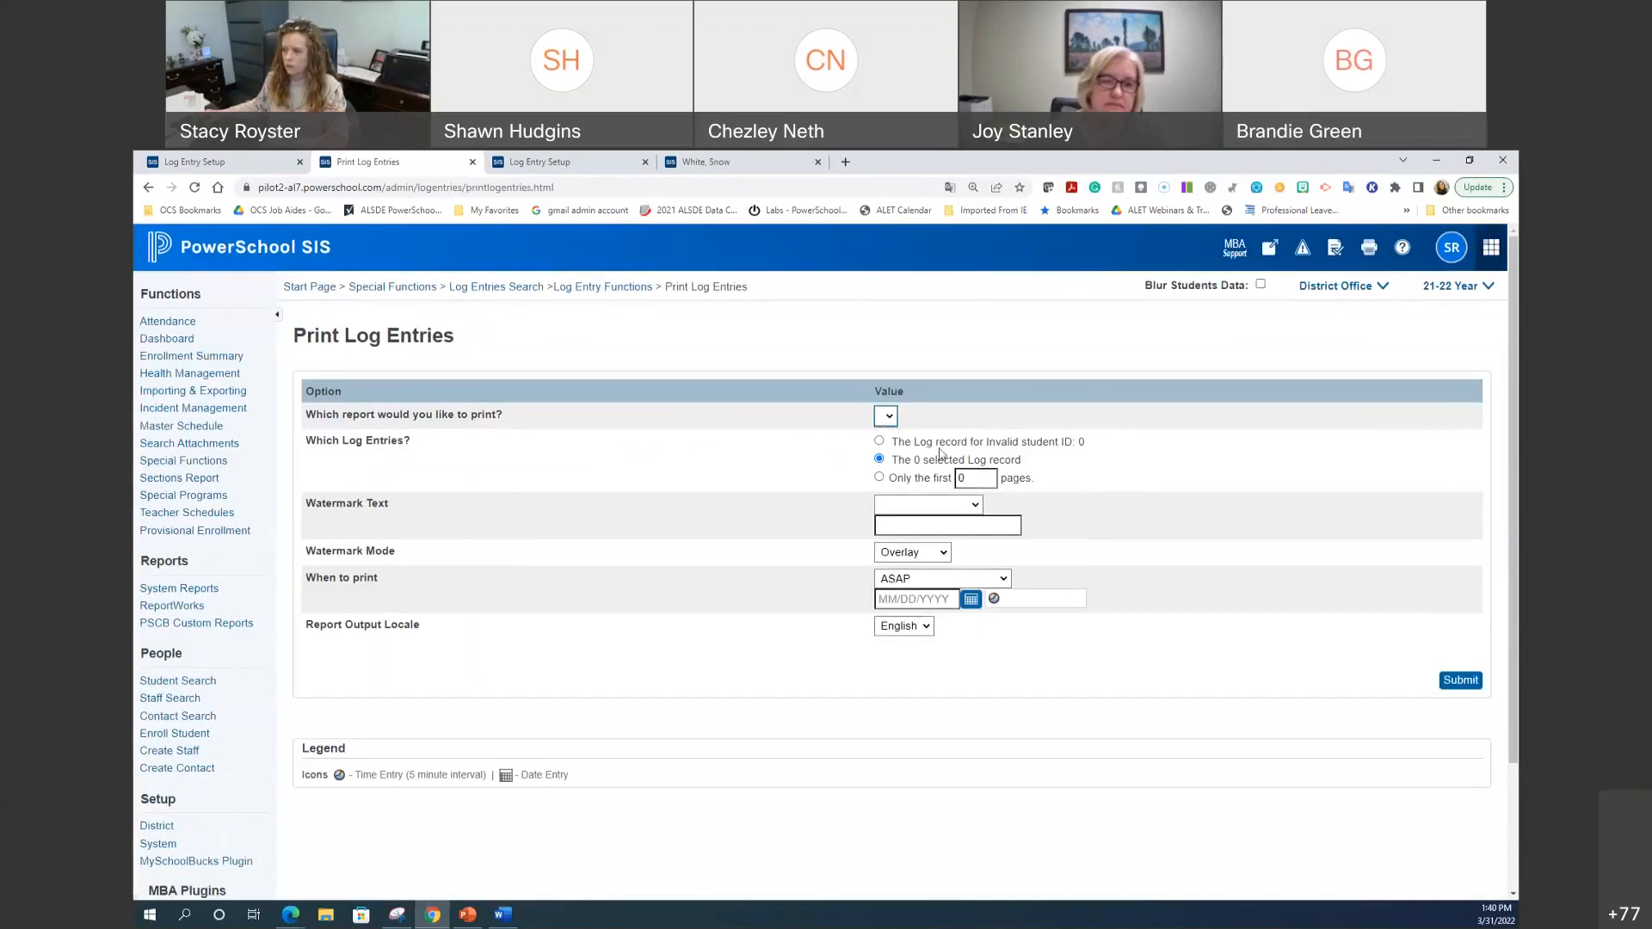
pyautogui.click(1321, 288)
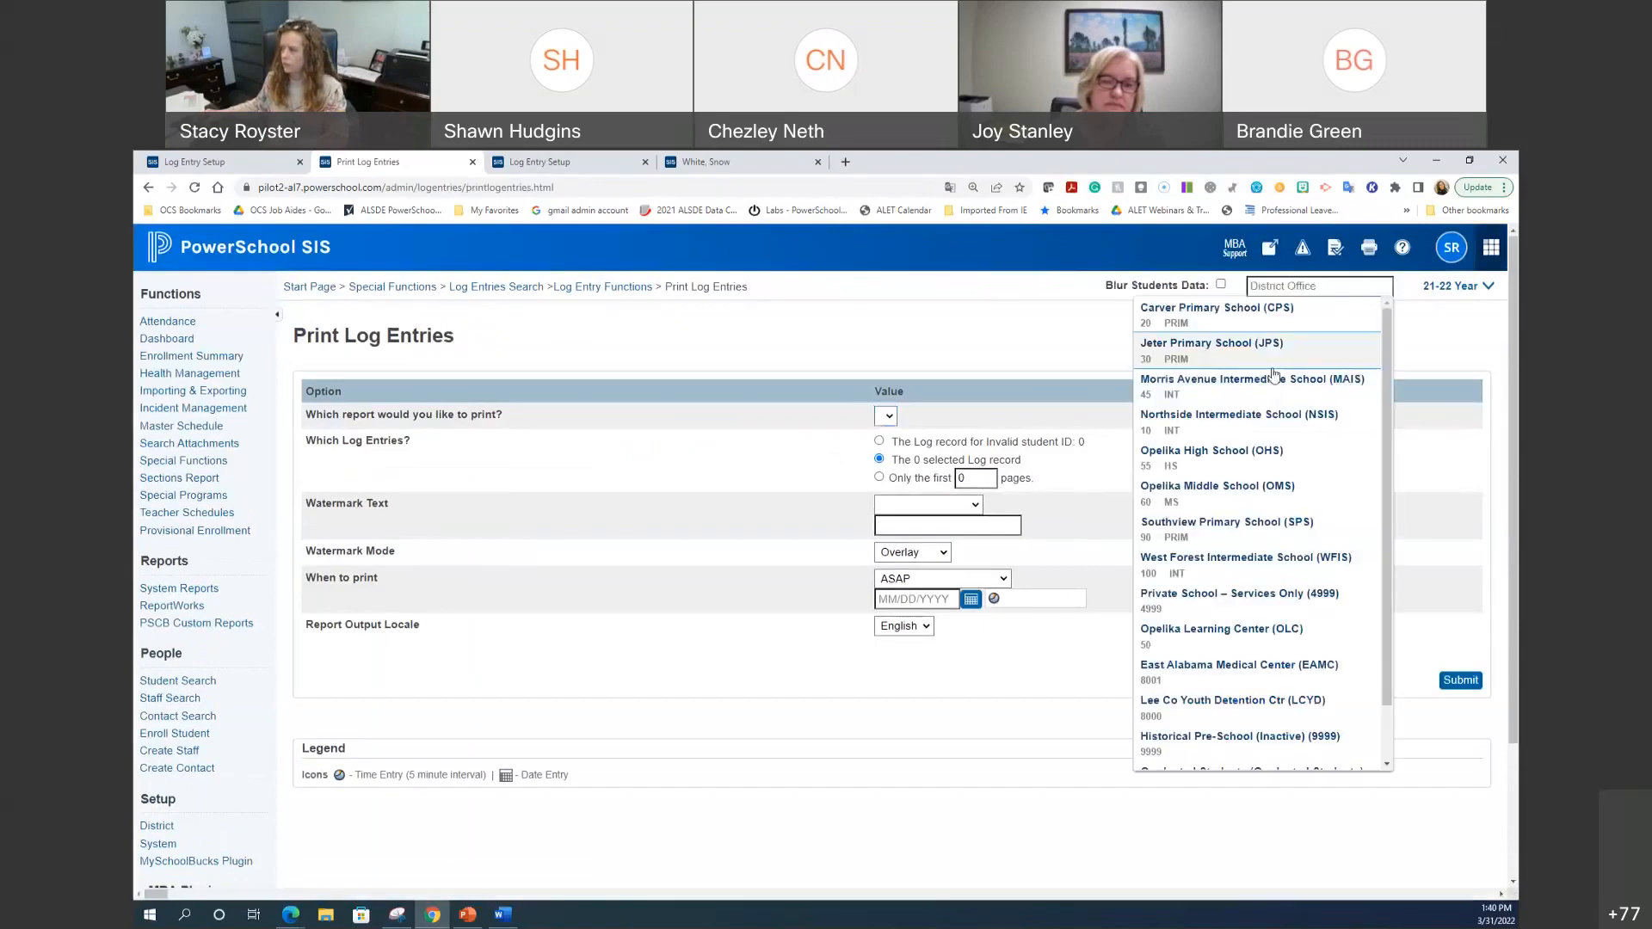
pyautogui.click(1214, 466)
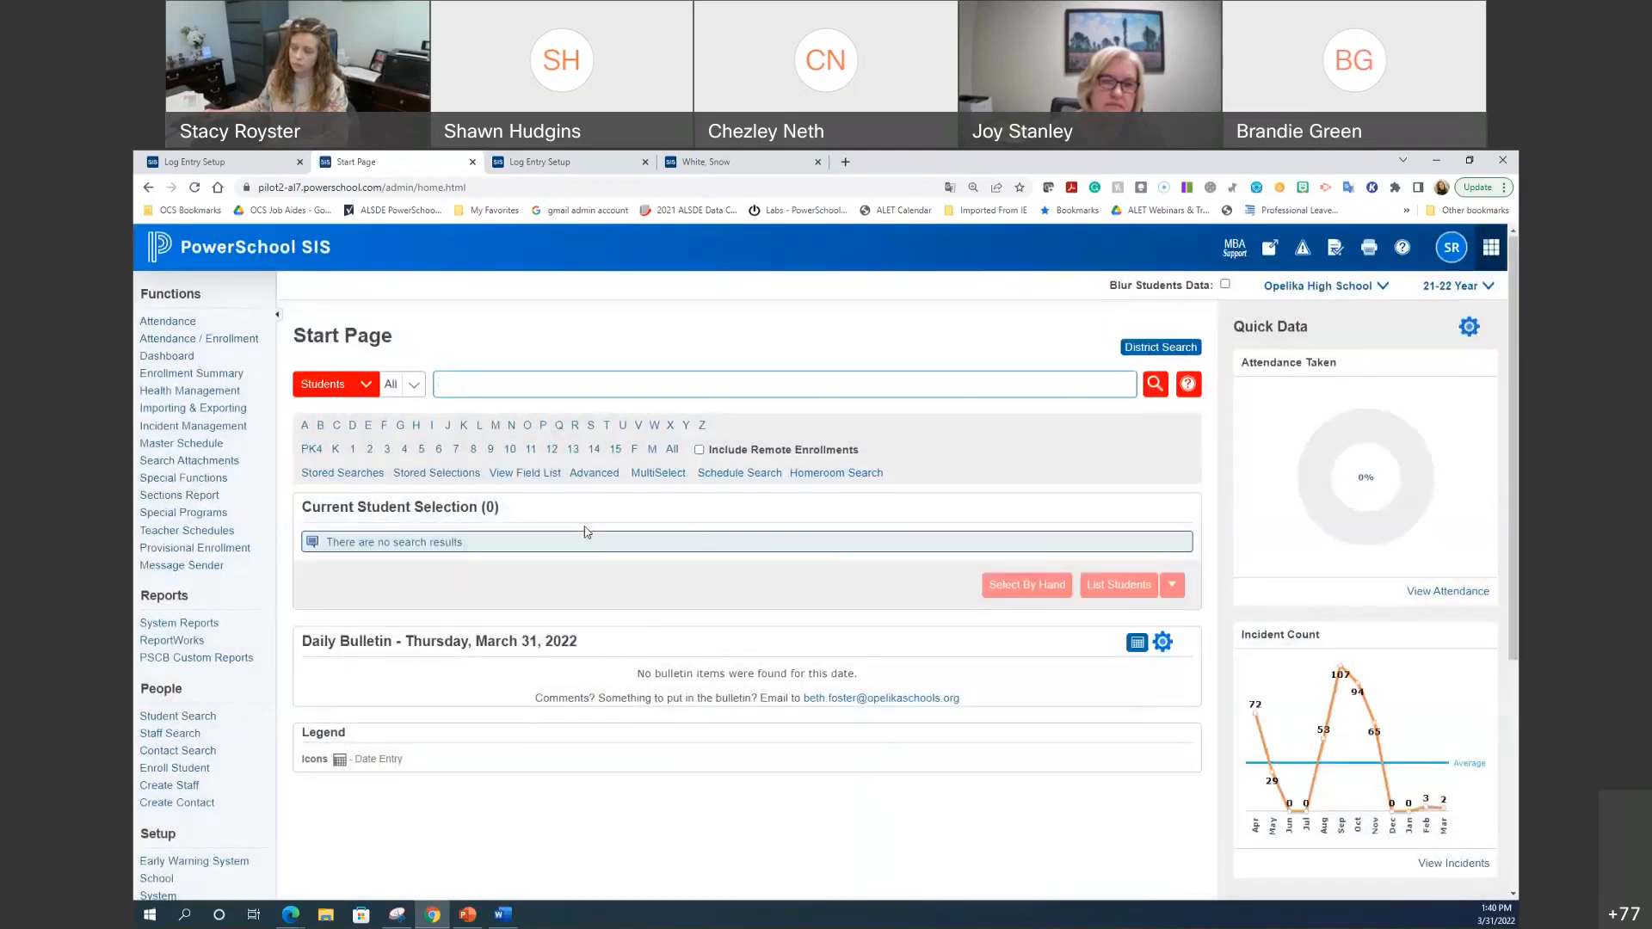
# Step: At Opelika High School, search Counselor log entries from 8/9/2021 to 3/31/2022, selecting 22 records
pyautogui.click(189, 479)
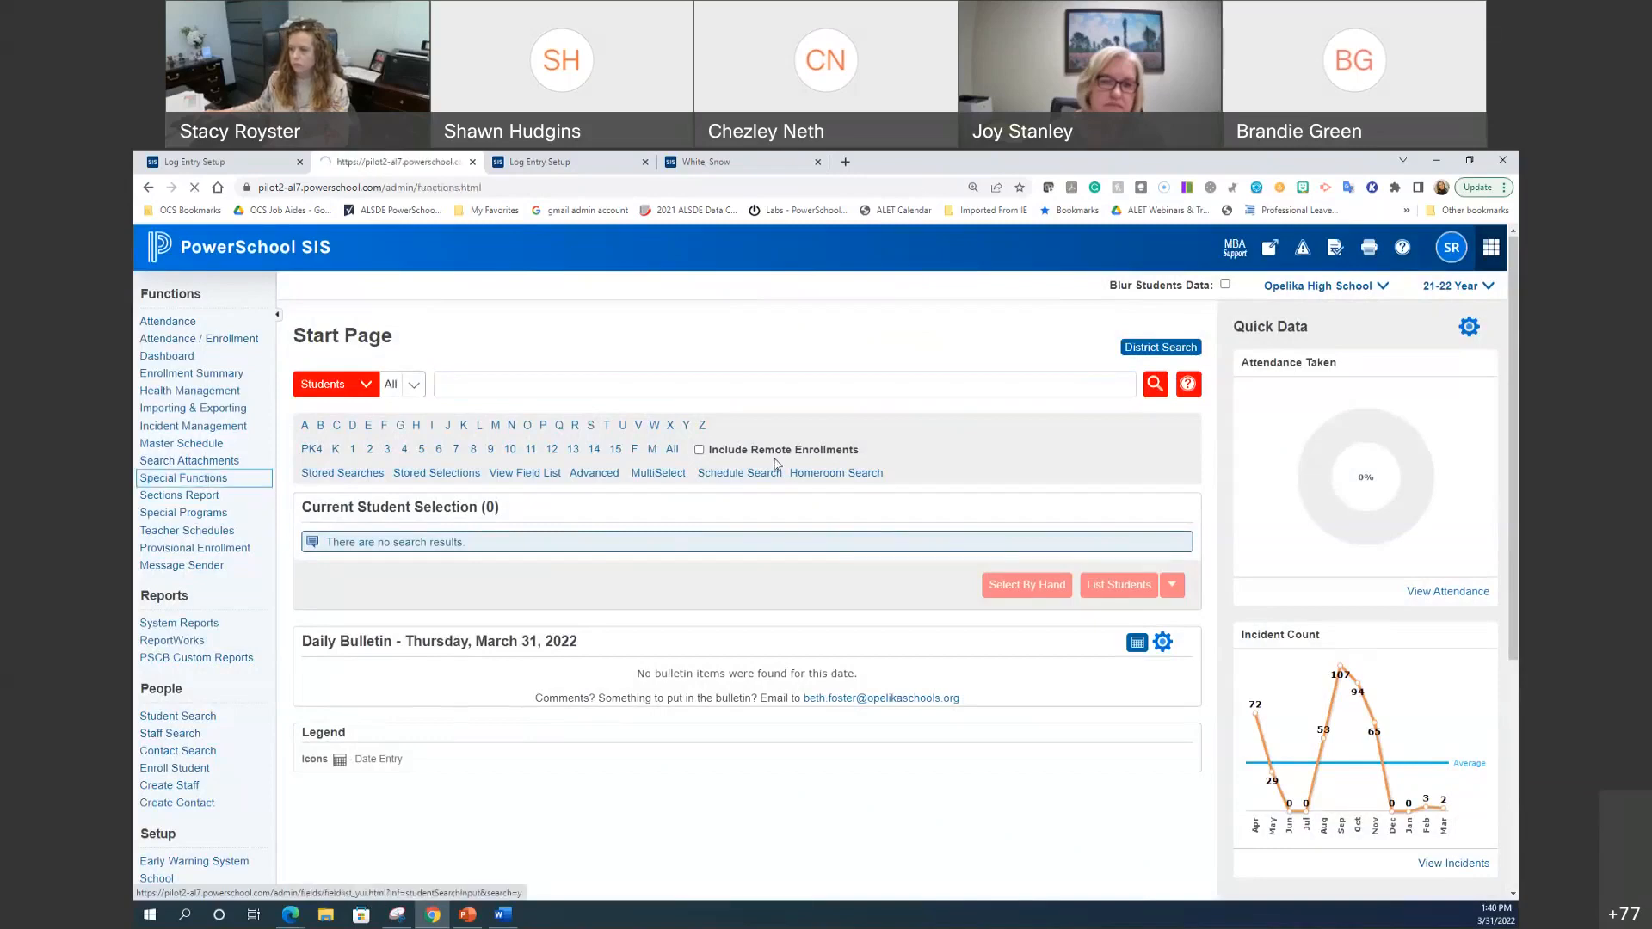
pyautogui.click(399, 759)
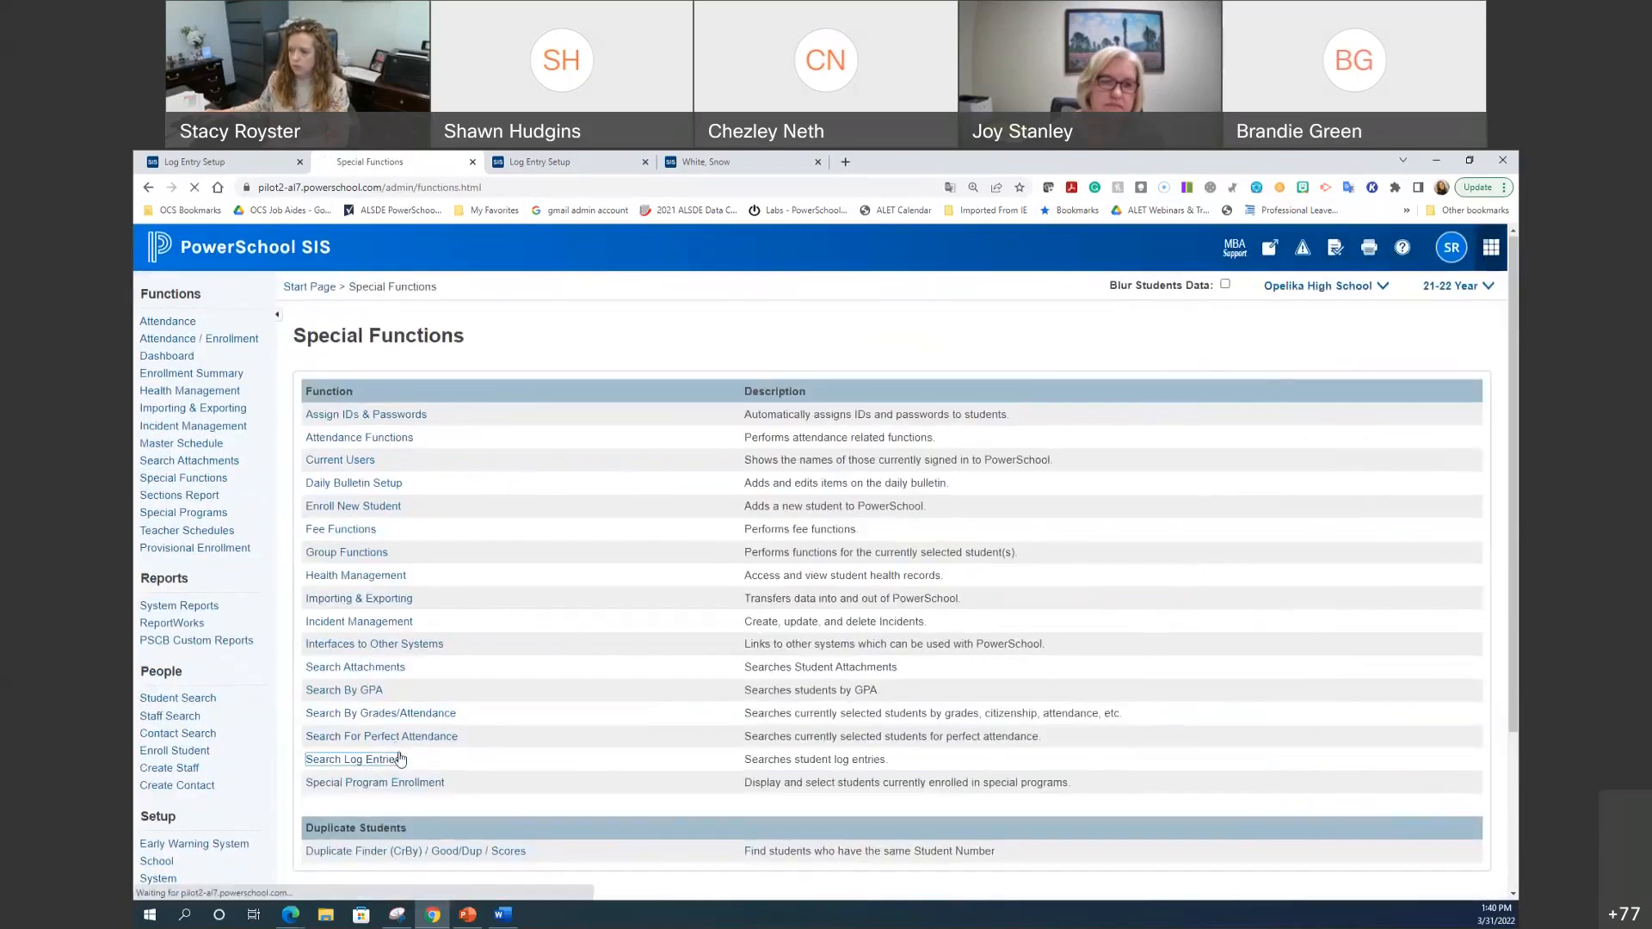
pyautogui.click(1021, 417)
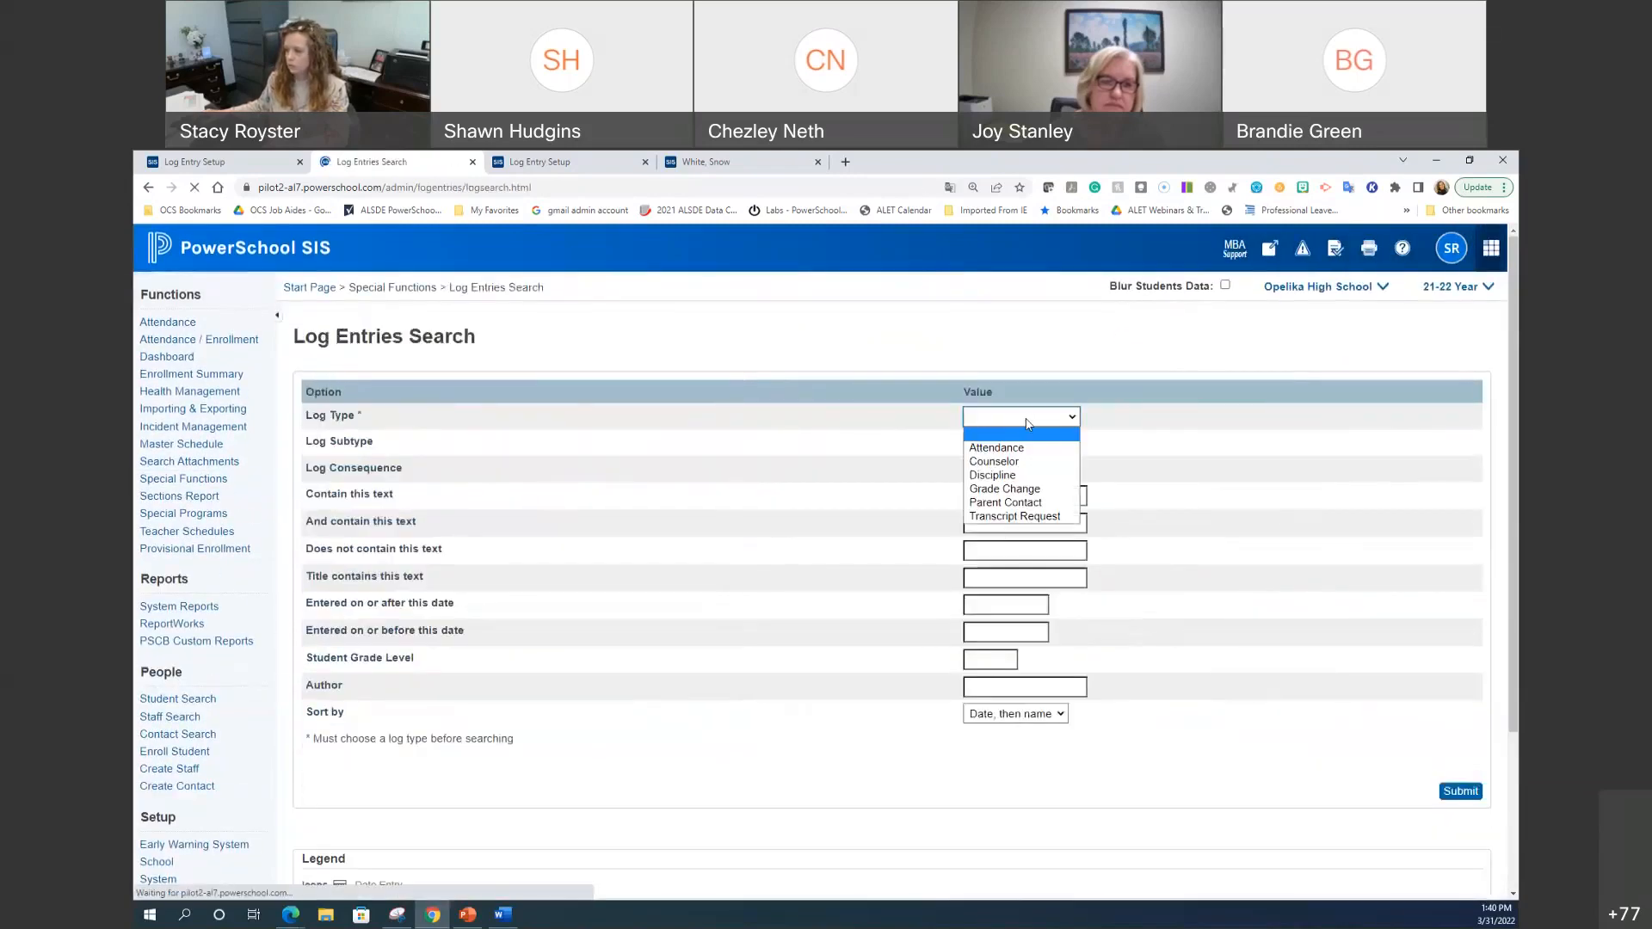
pyautogui.click(1017, 463)
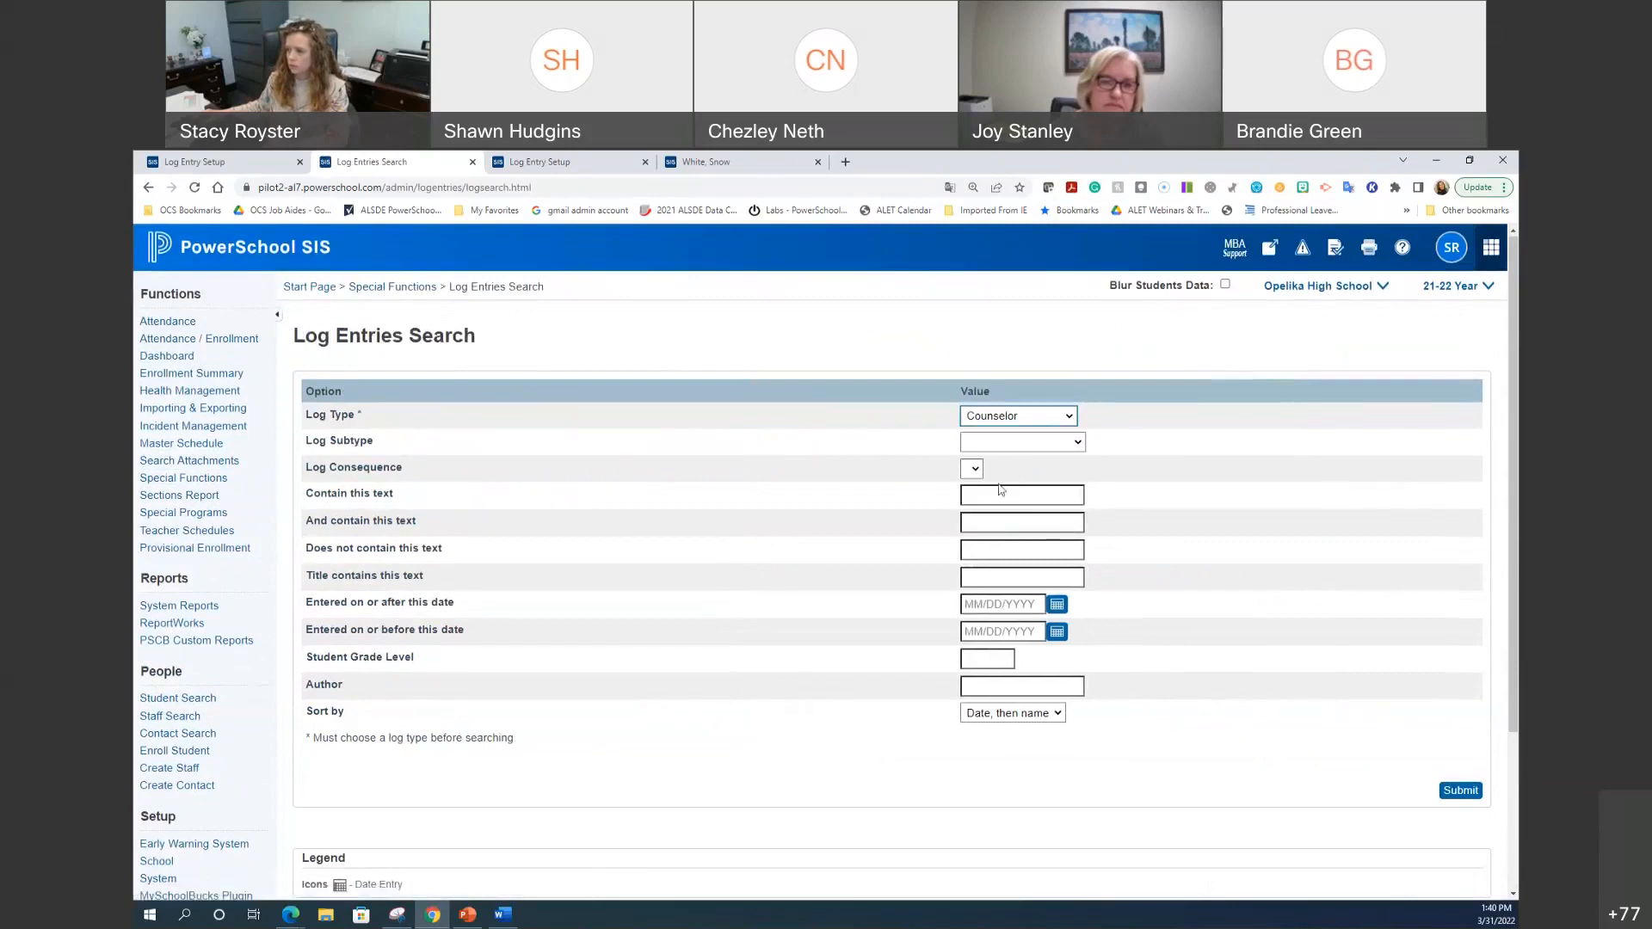
pyautogui.click(1020, 605)
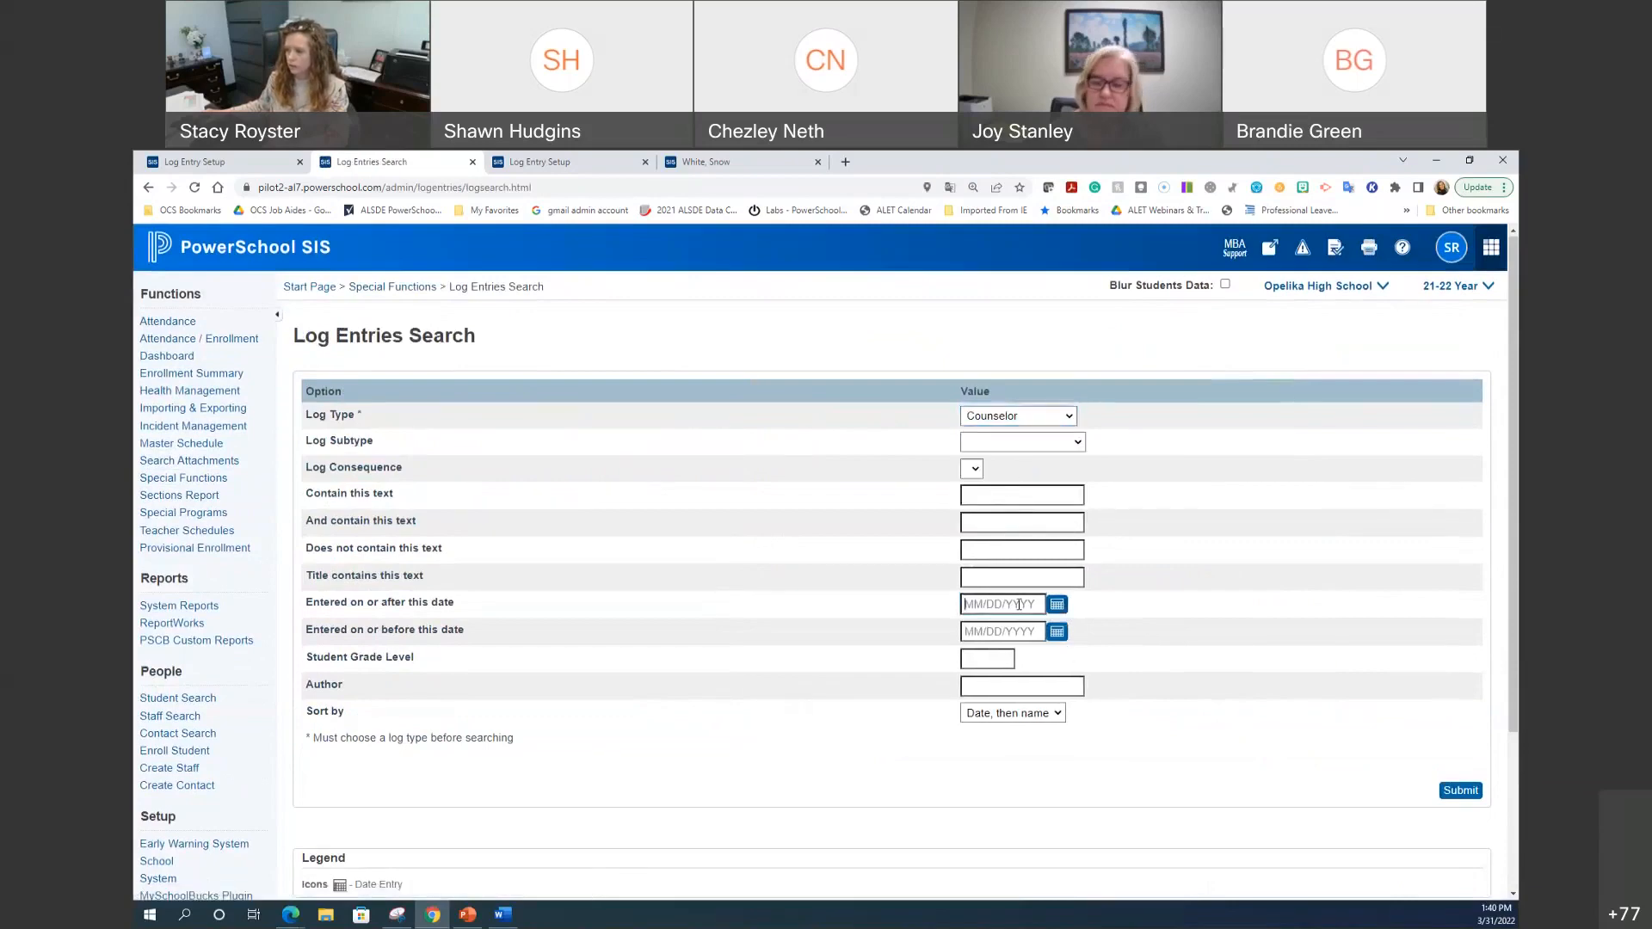
pyautogui.write('8/9/2021')
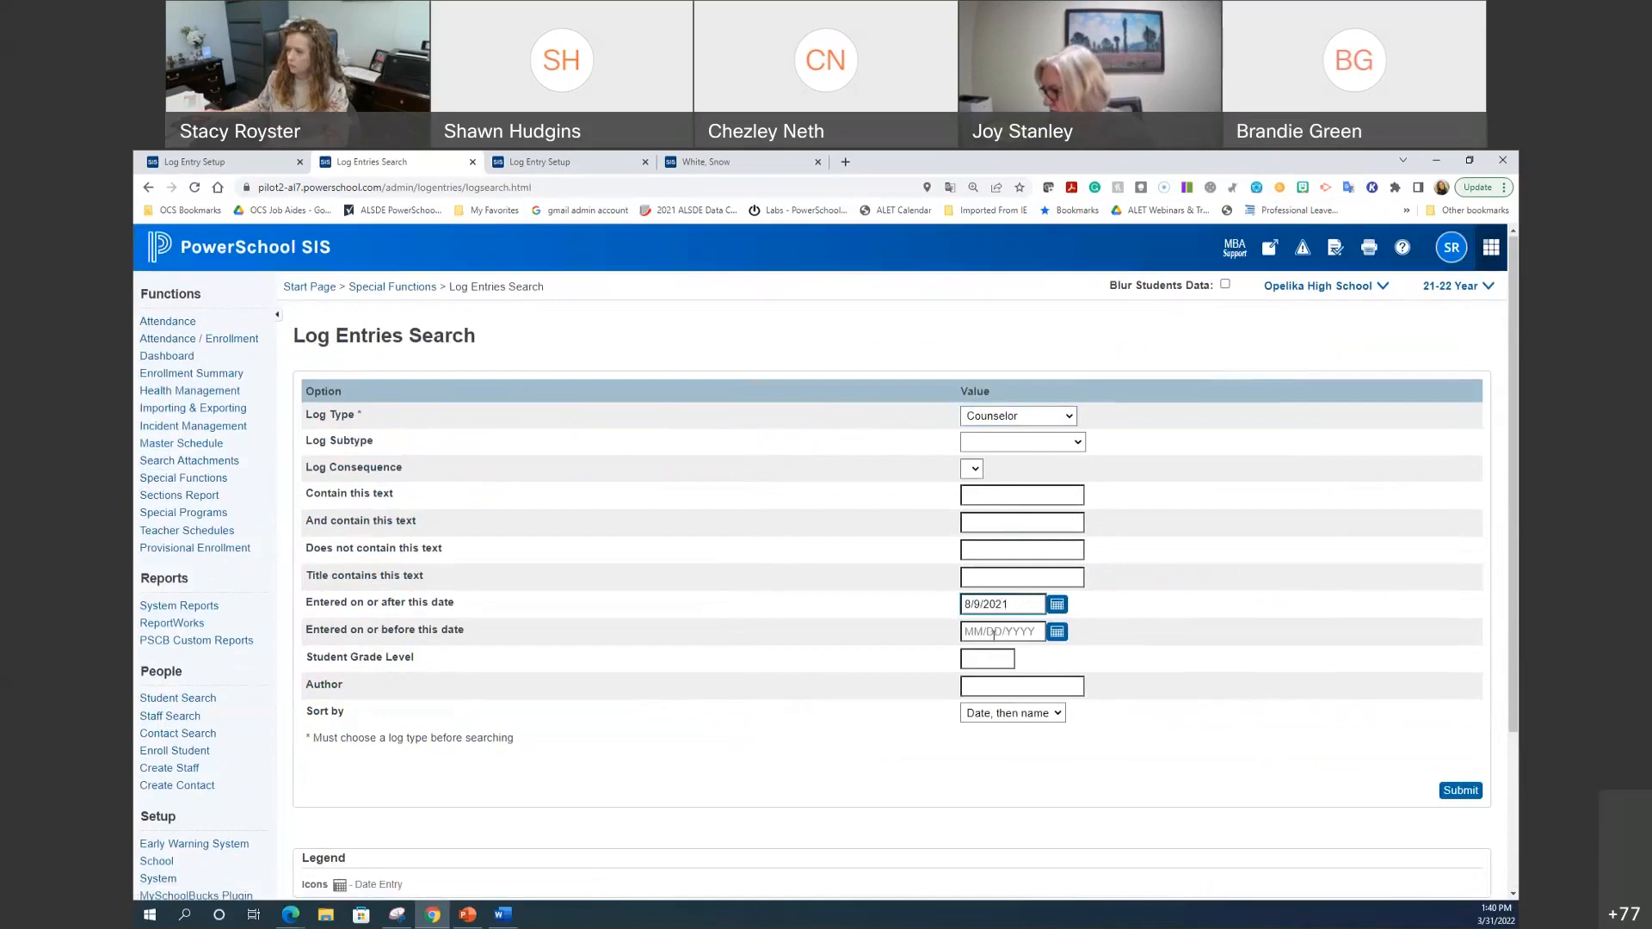
pyautogui.click(994, 633)
pyautogui.write('3/31/2022')
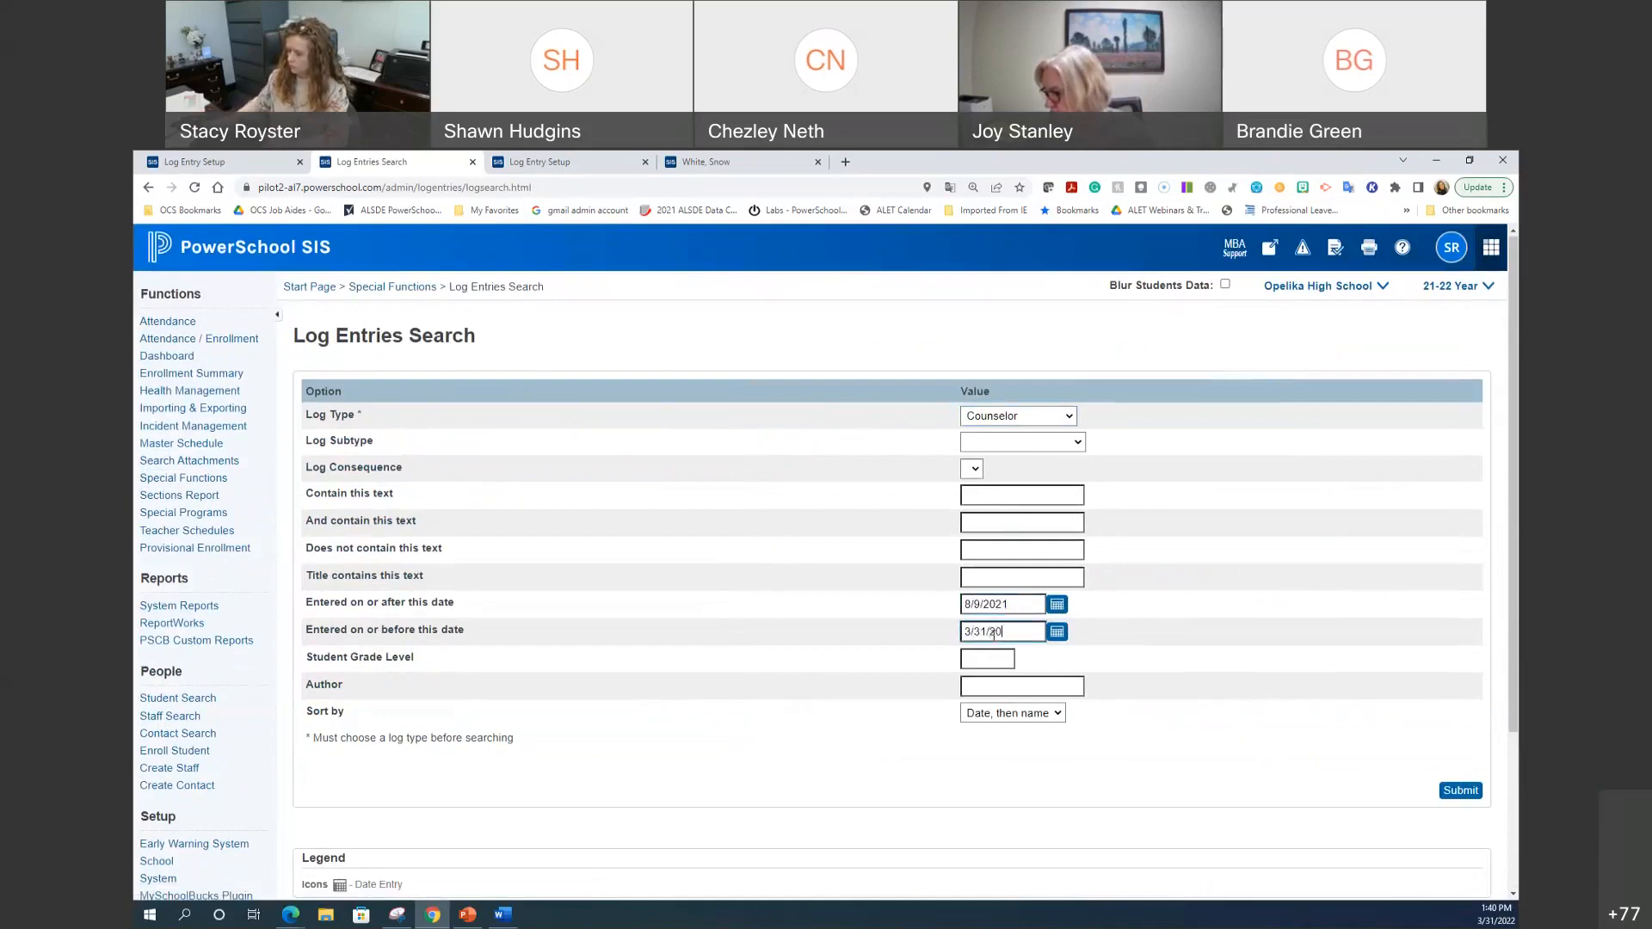
pyautogui.click(1458, 790)
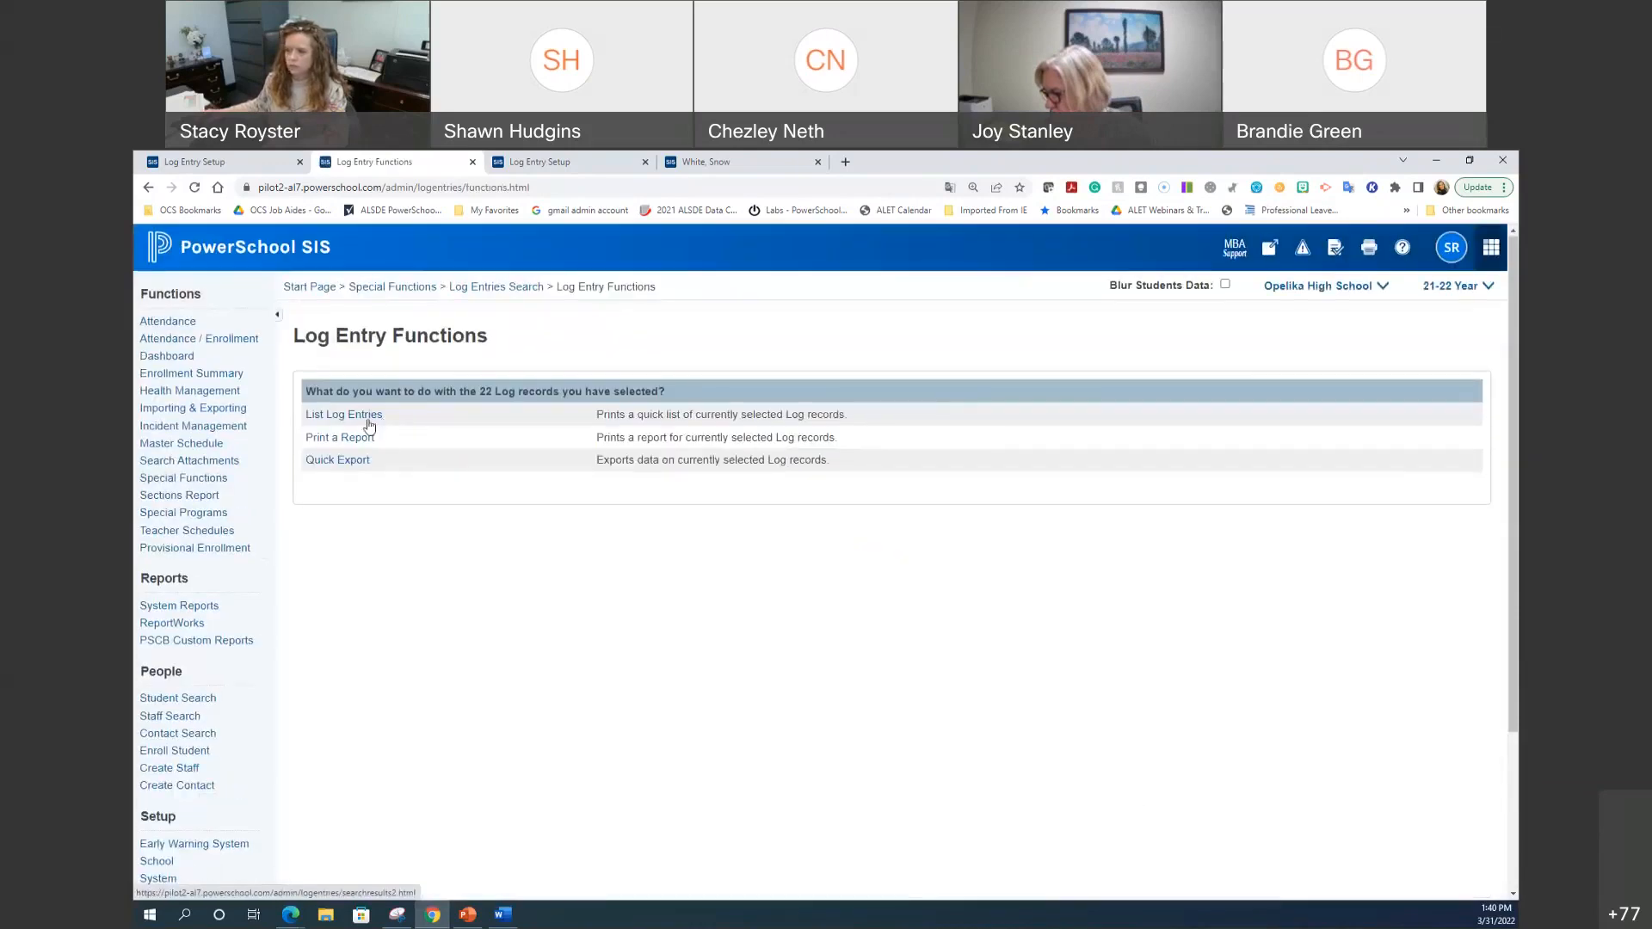
# Step: Open the list of 22 Counselor log entries in a new tab and view it
pyautogui.rightClick(372, 416)
pyautogui.click(409, 430)
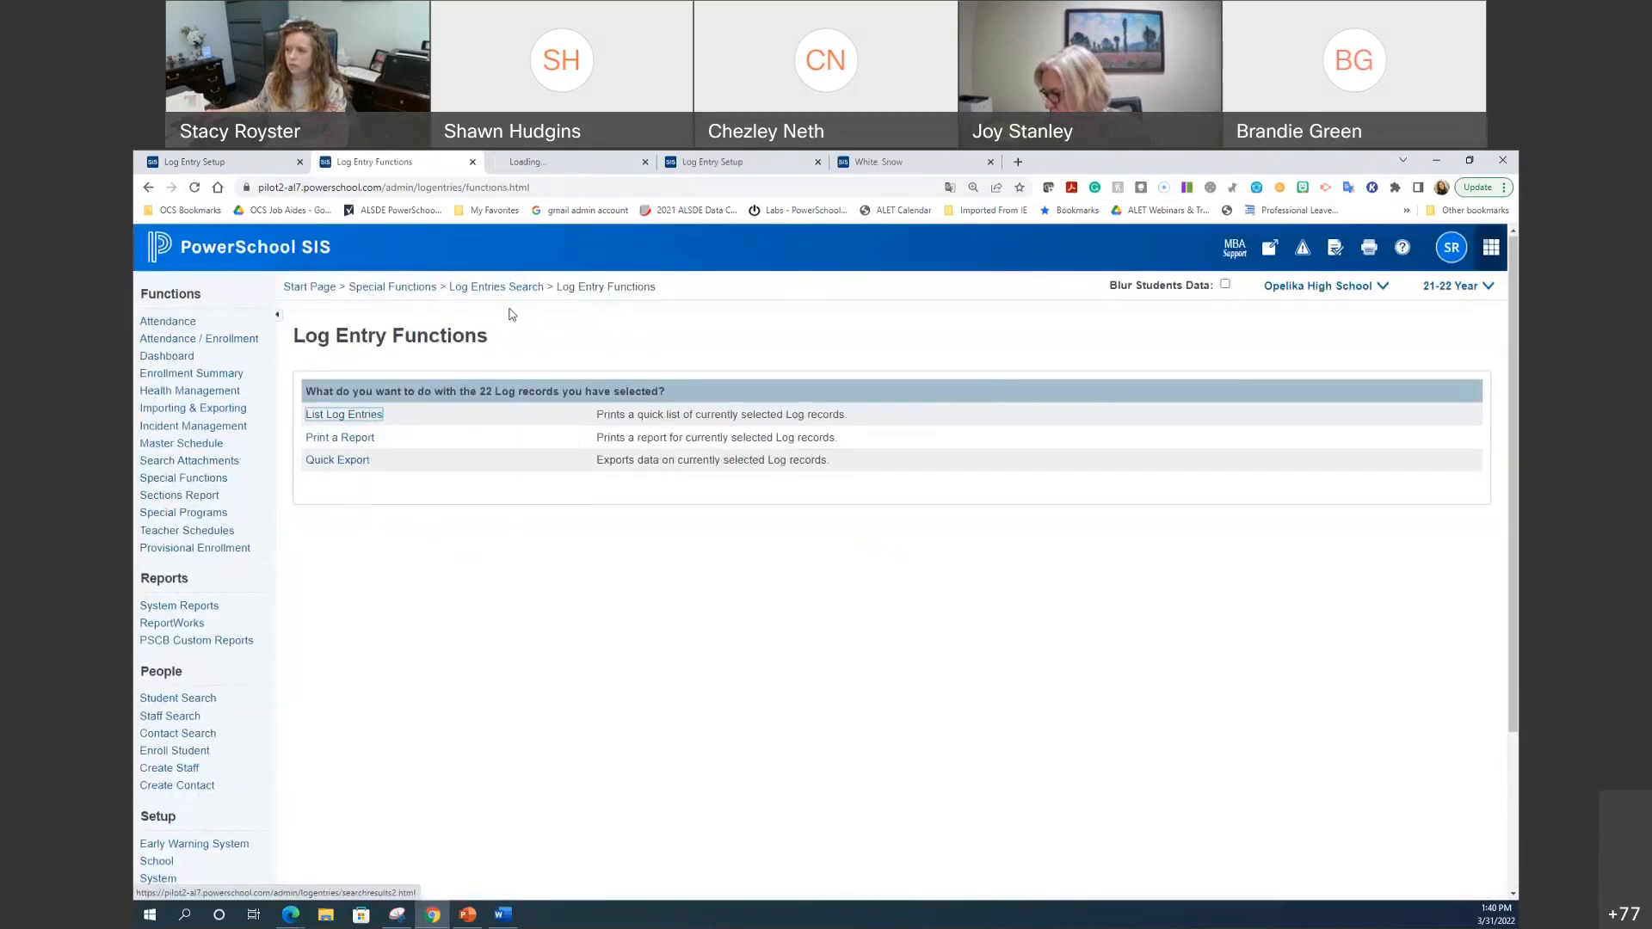
pyautogui.click(555, 163)
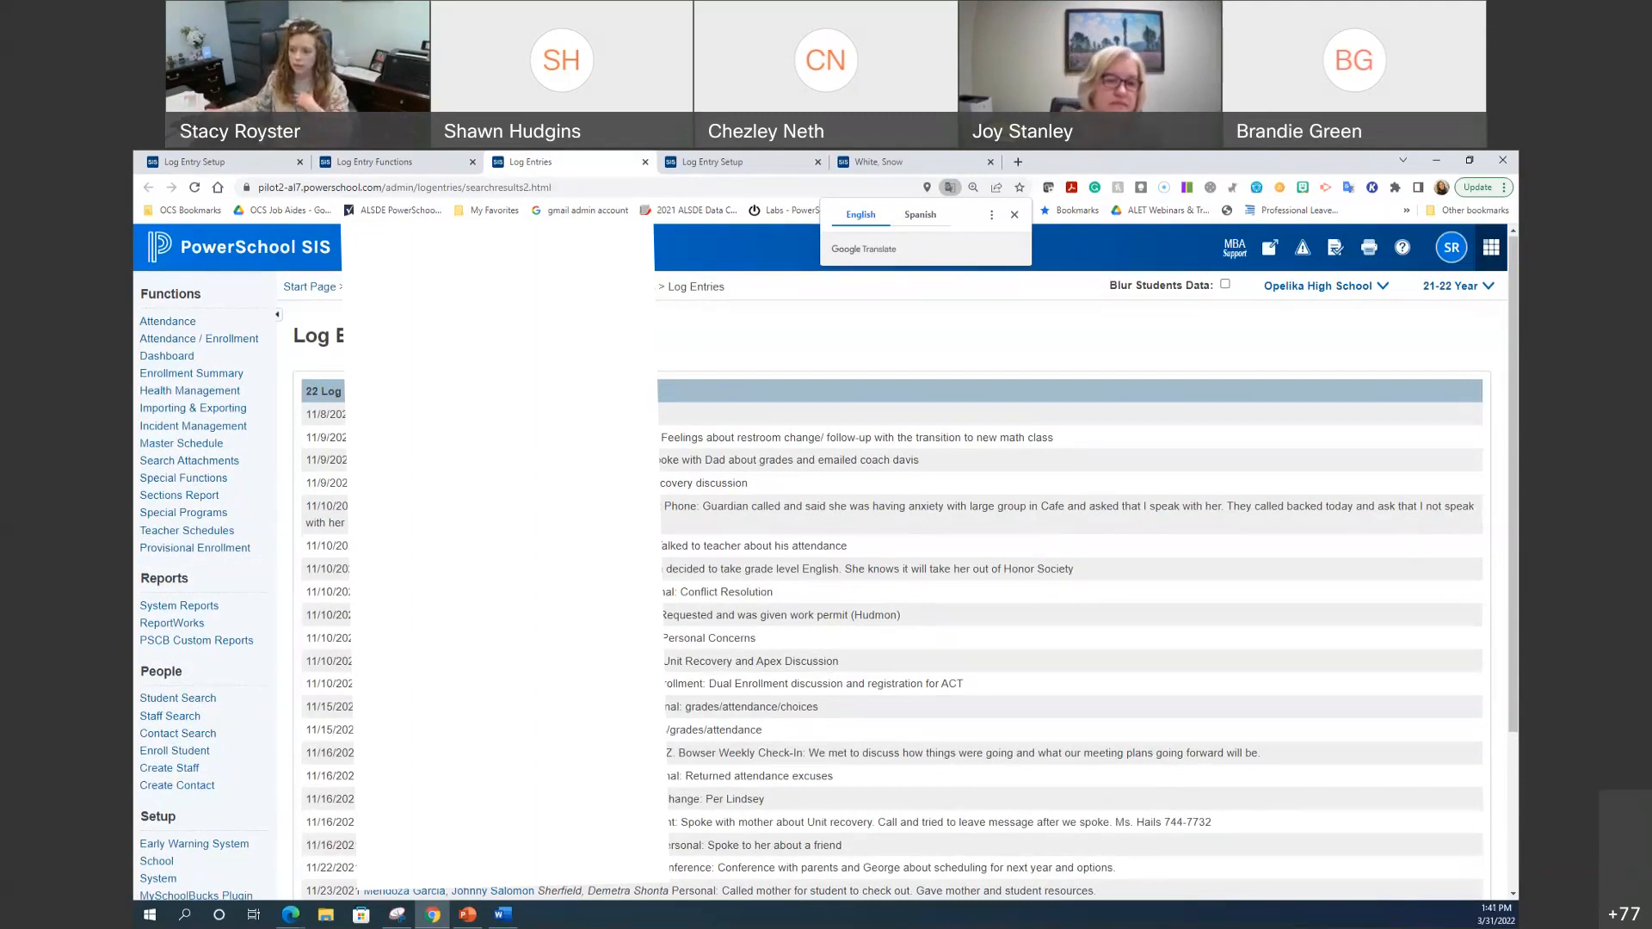
# Step: Open the System Administrator page in another new tab and switch to it
pyautogui.rightClick(168, 877)
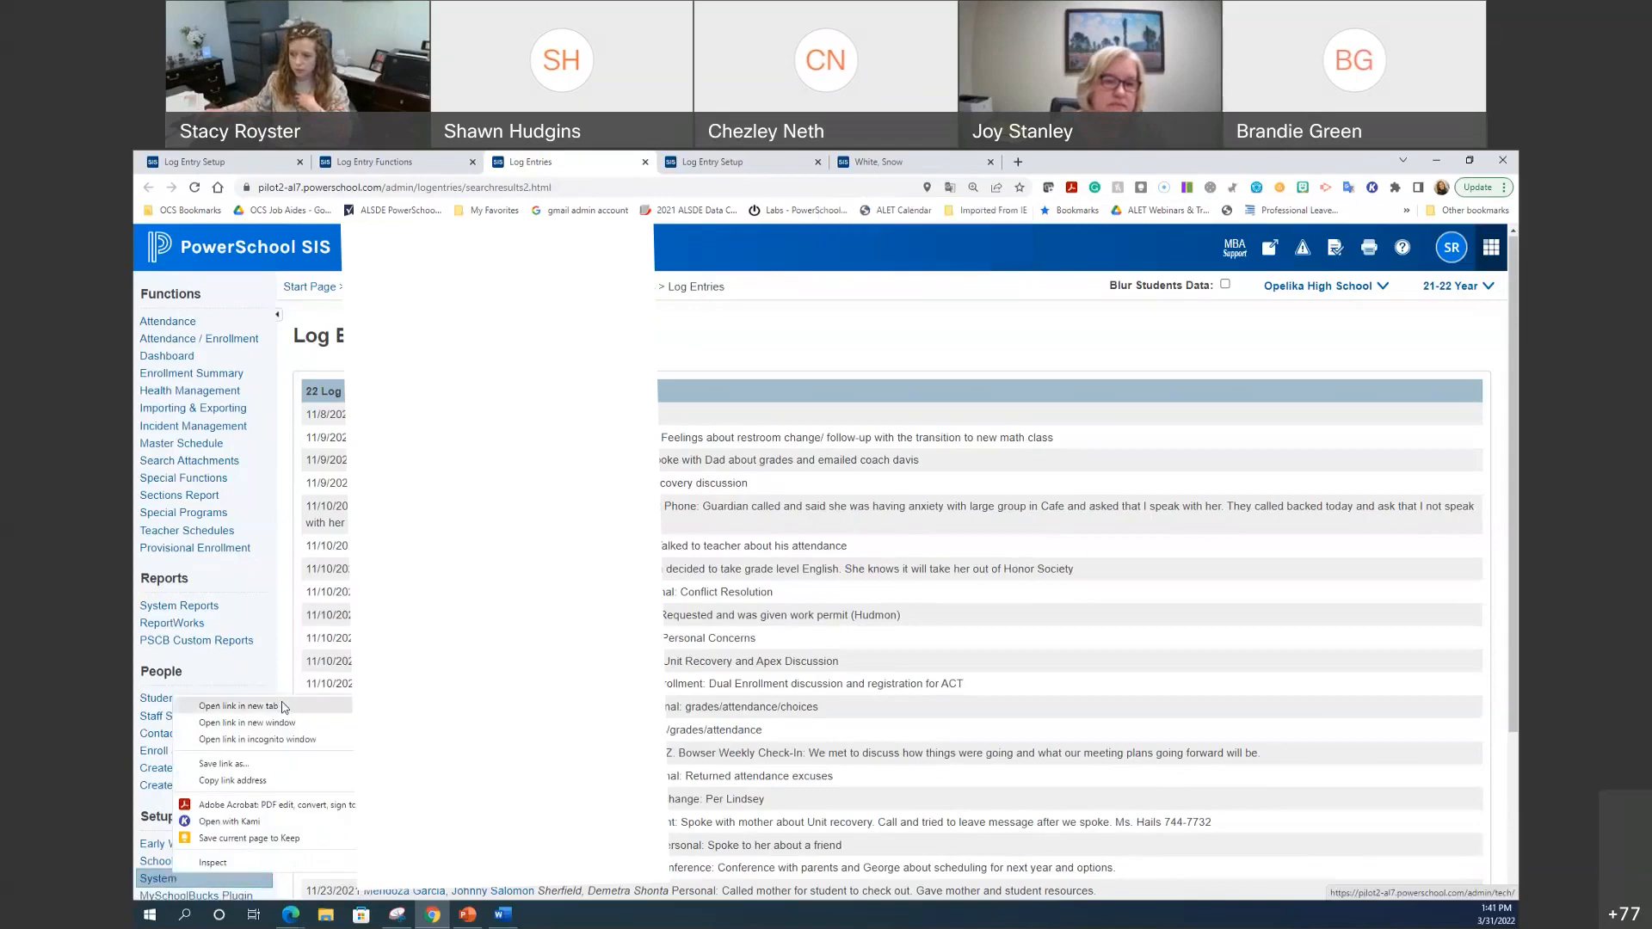
pyautogui.click(287, 703)
pyautogui.click(688, 168)
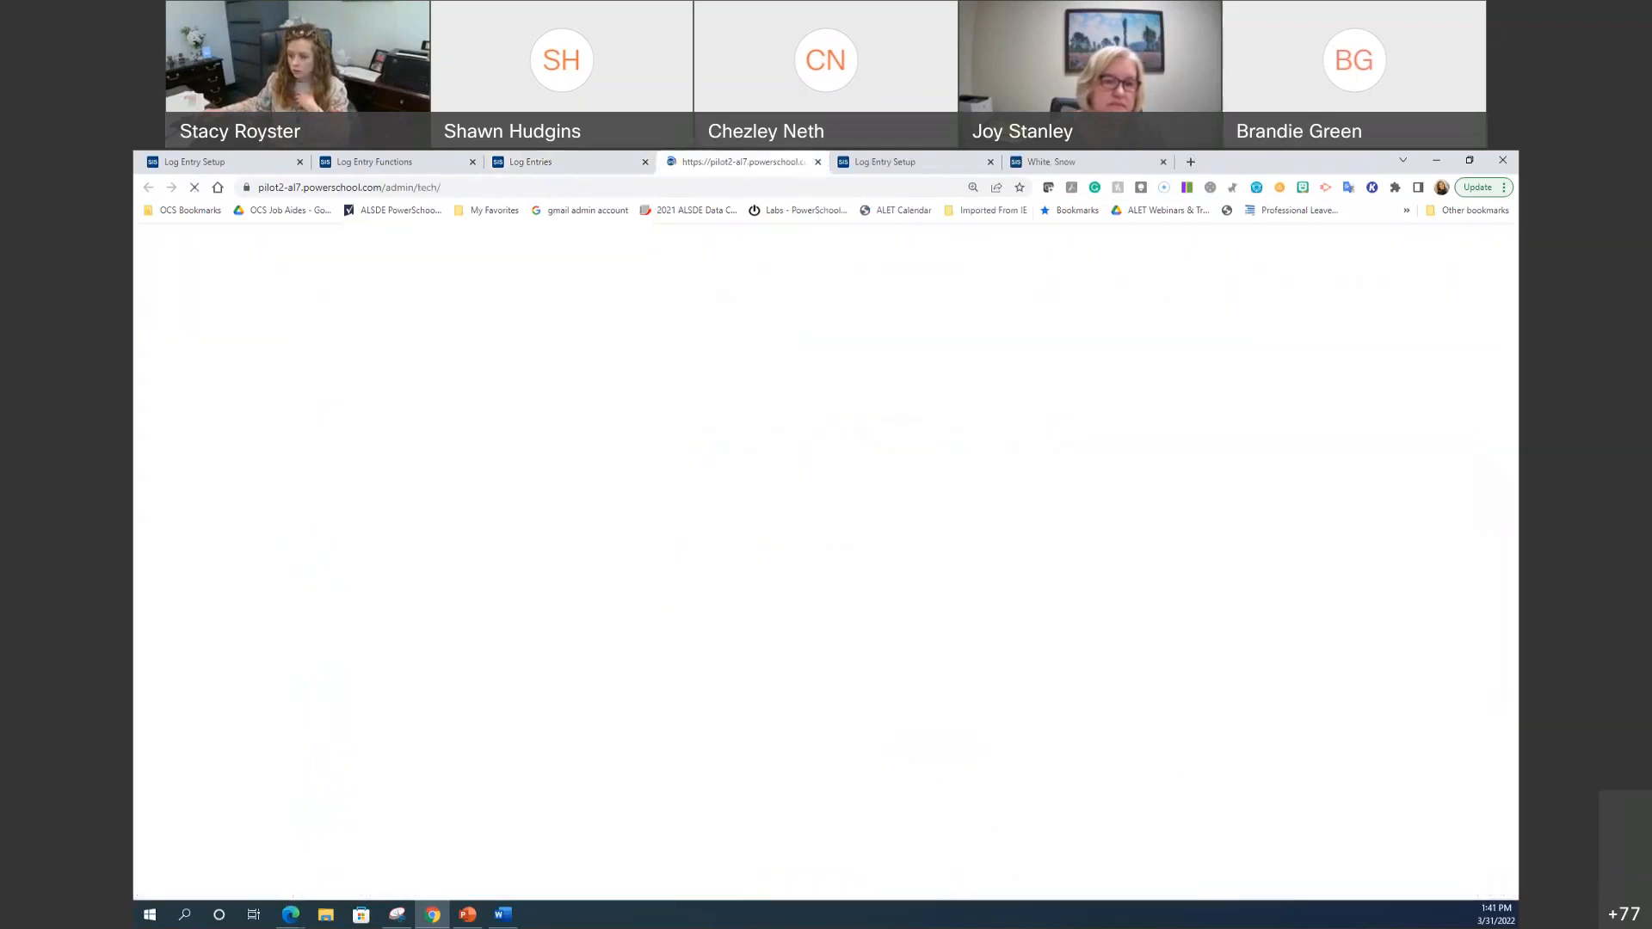
# Step: Give the SIS Admin with DDA security group access to MTSS log entries and save
pyautogui.scroll(-5, 510, 665)
pyautogui.scroll(4, 509, 664)
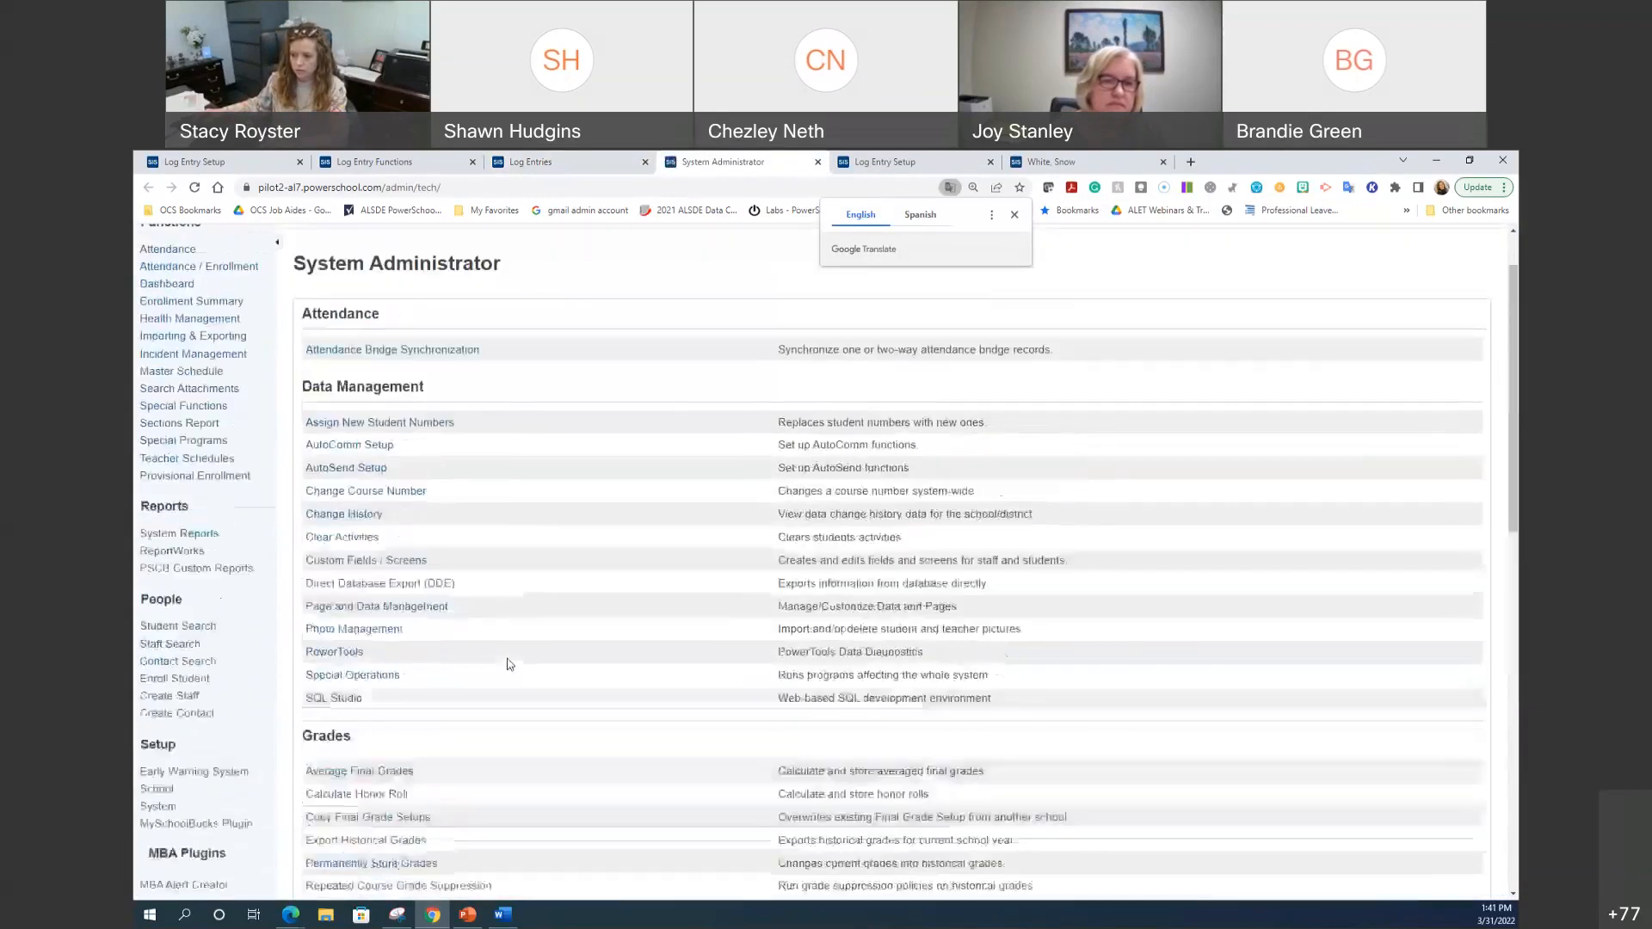
pyautogui.scroll(-2, 509, 664)
pyautogui.scroll(-4, 510, 665)
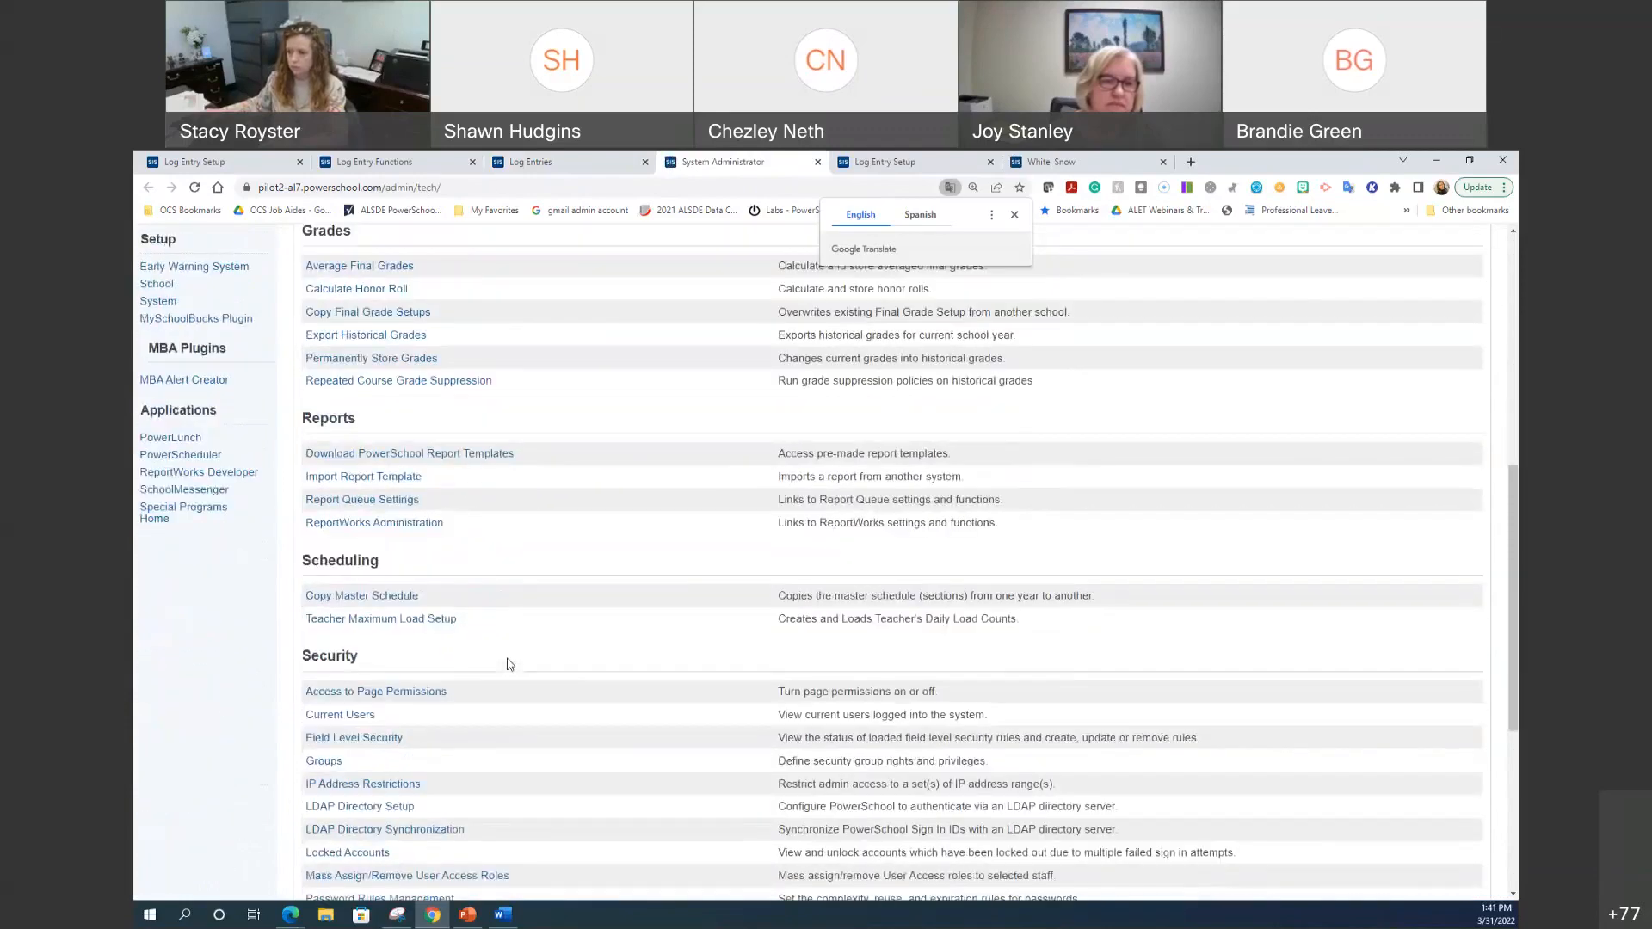
pyautogui.click(323, 761)
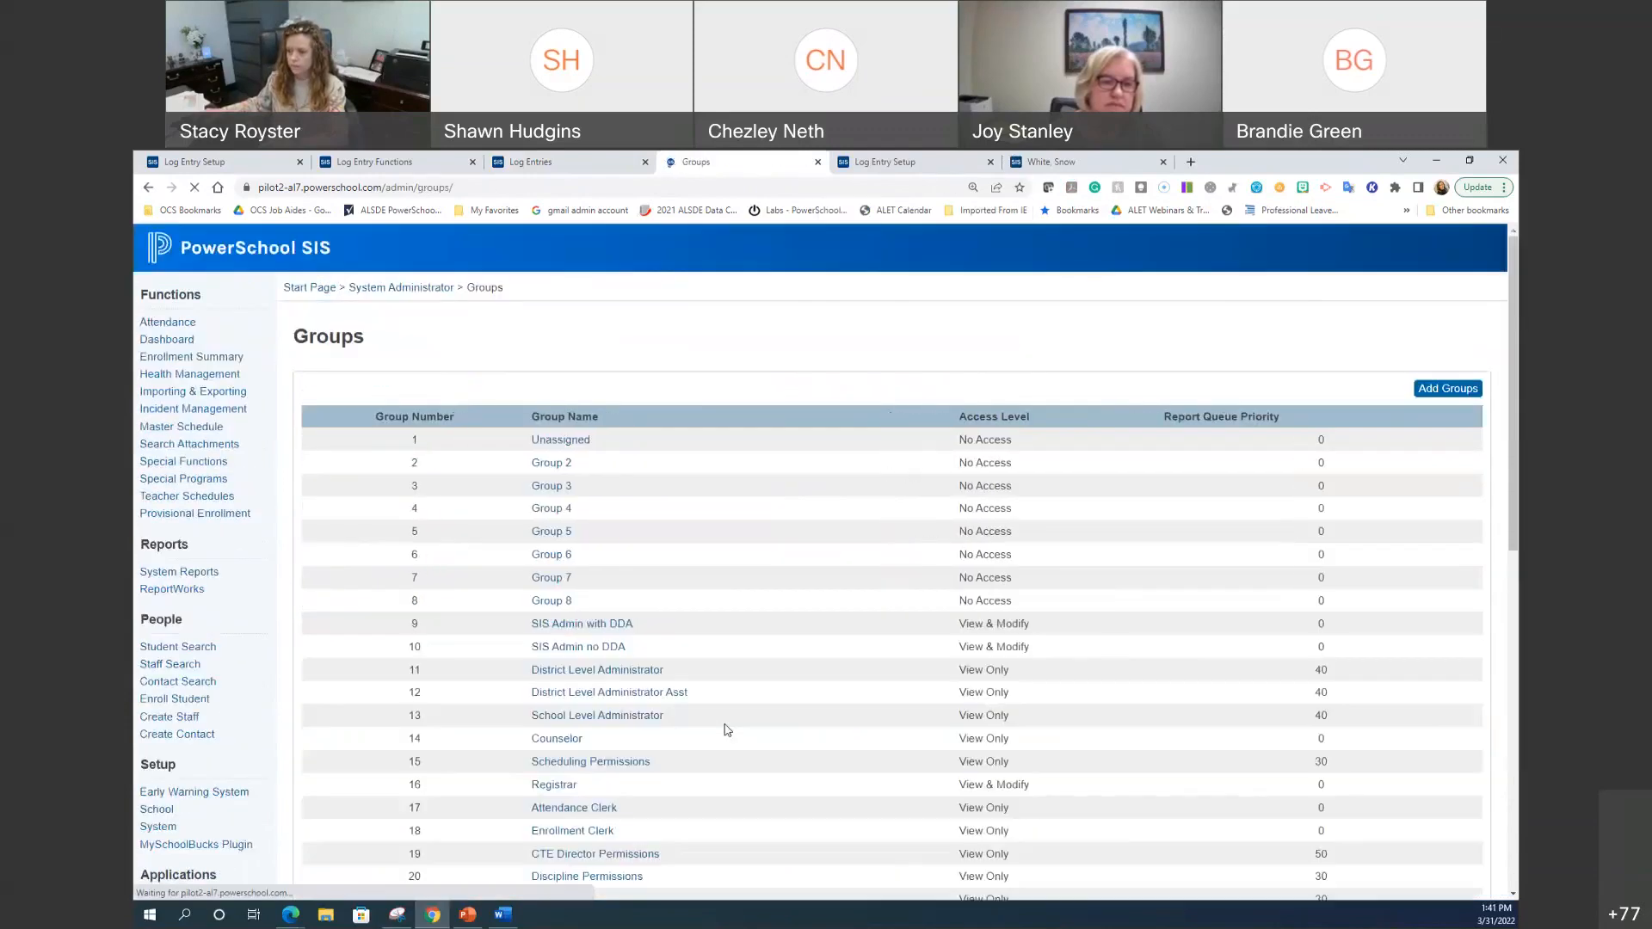
pyautogui.click(574, 661)
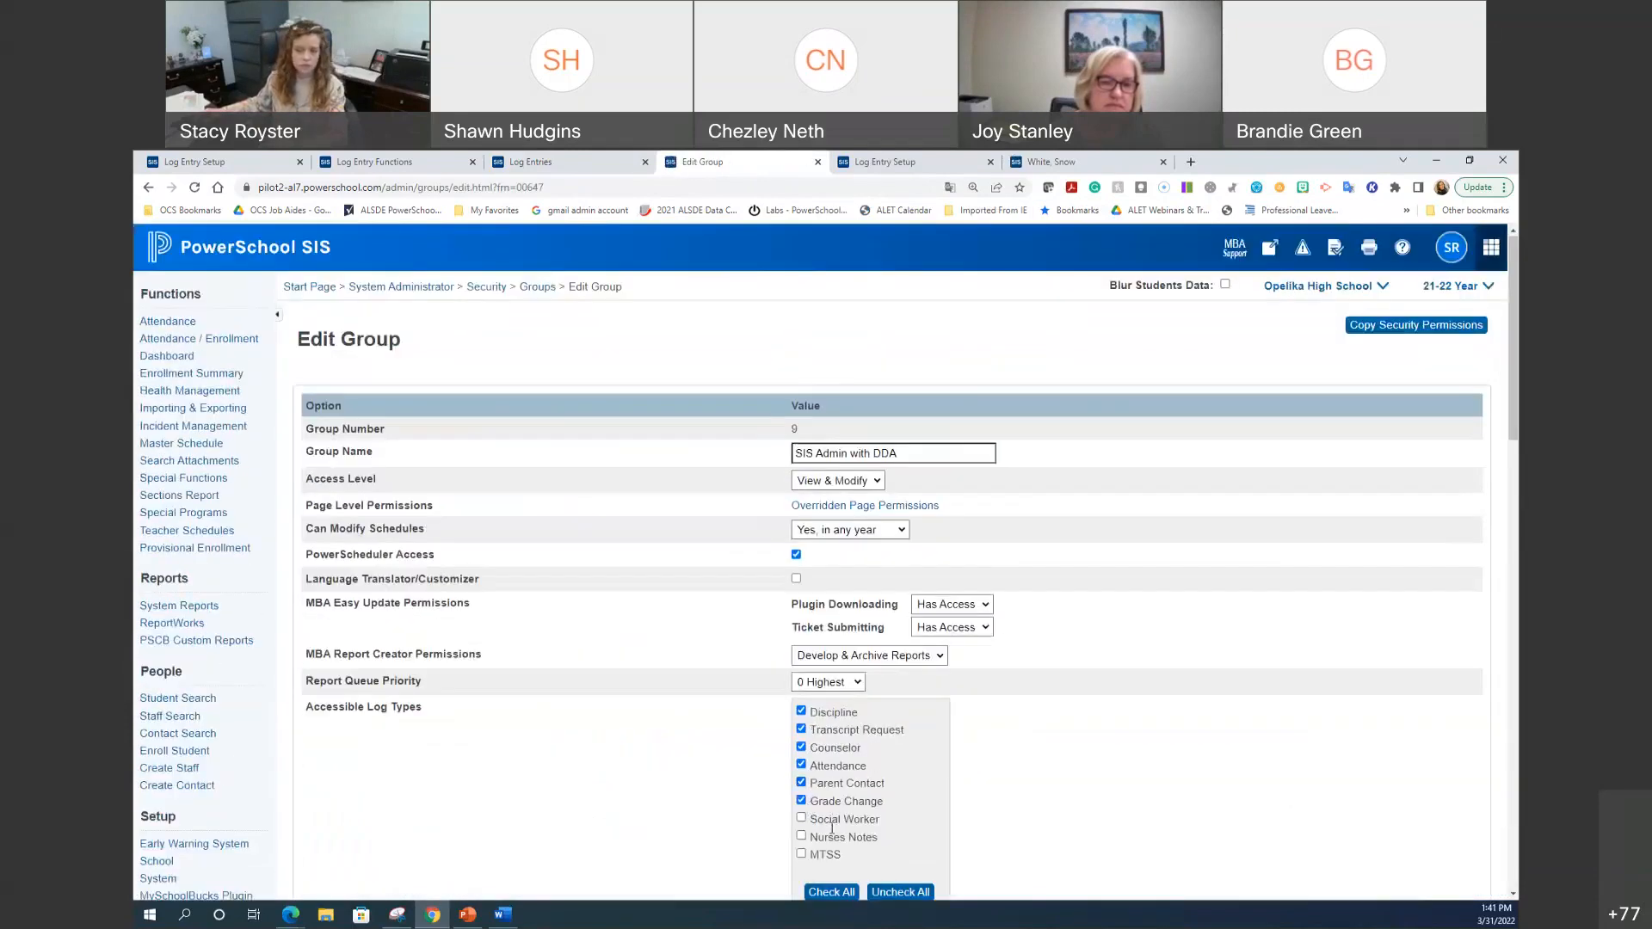
pyautogui.scroll(-1, 829, 858)
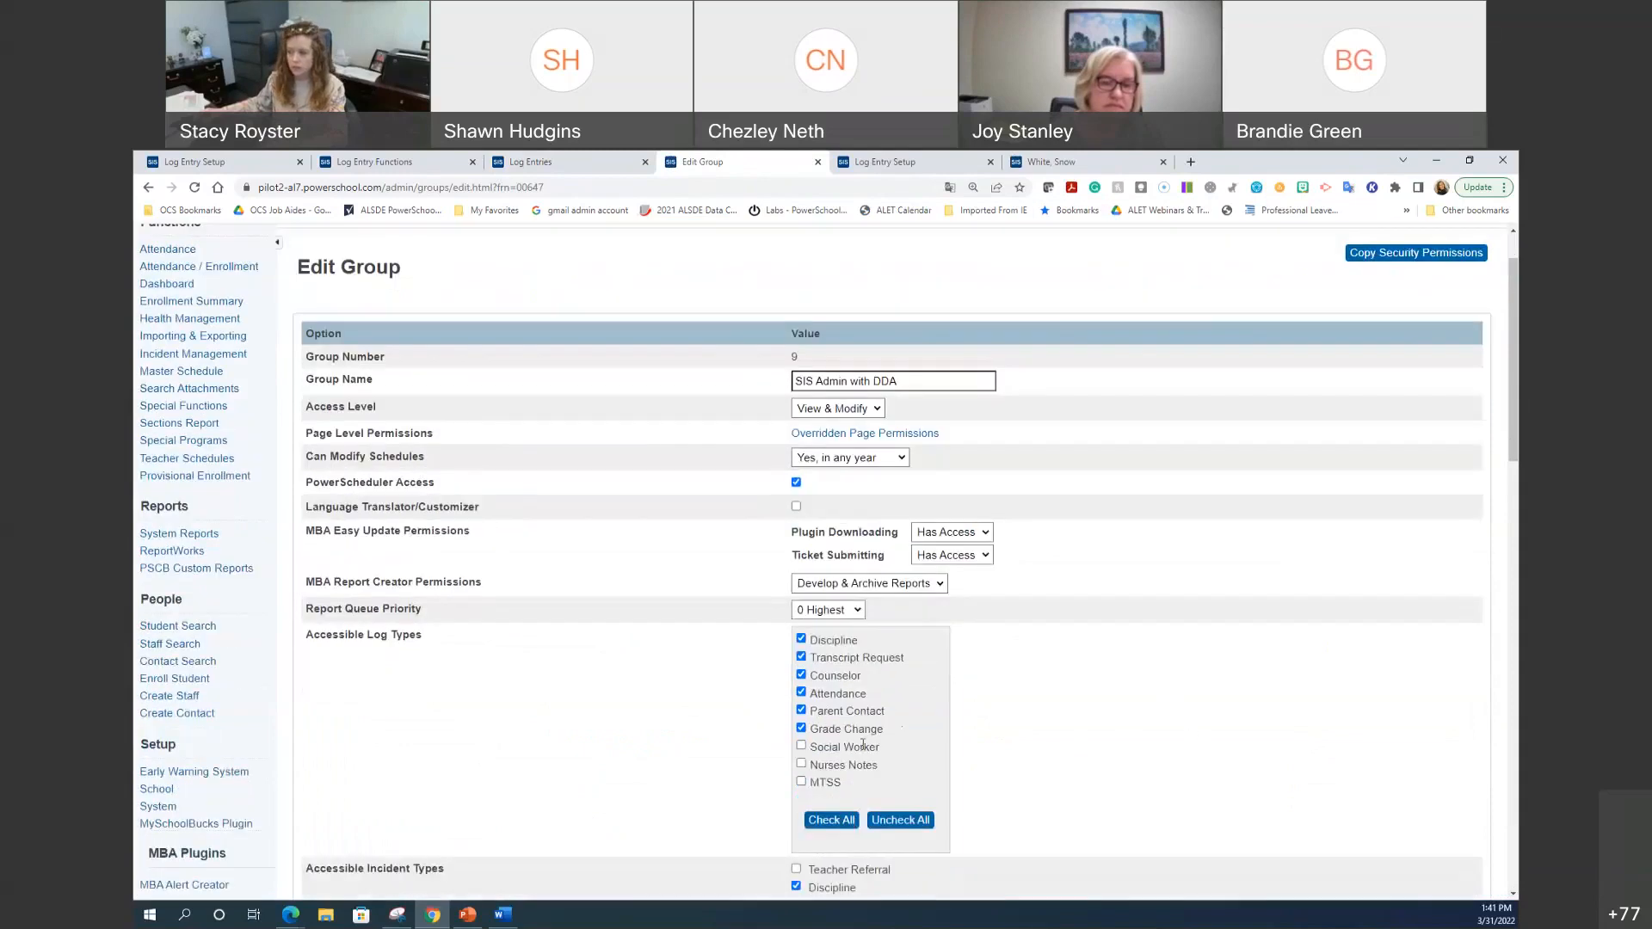
pyautogui.click(802, 782)
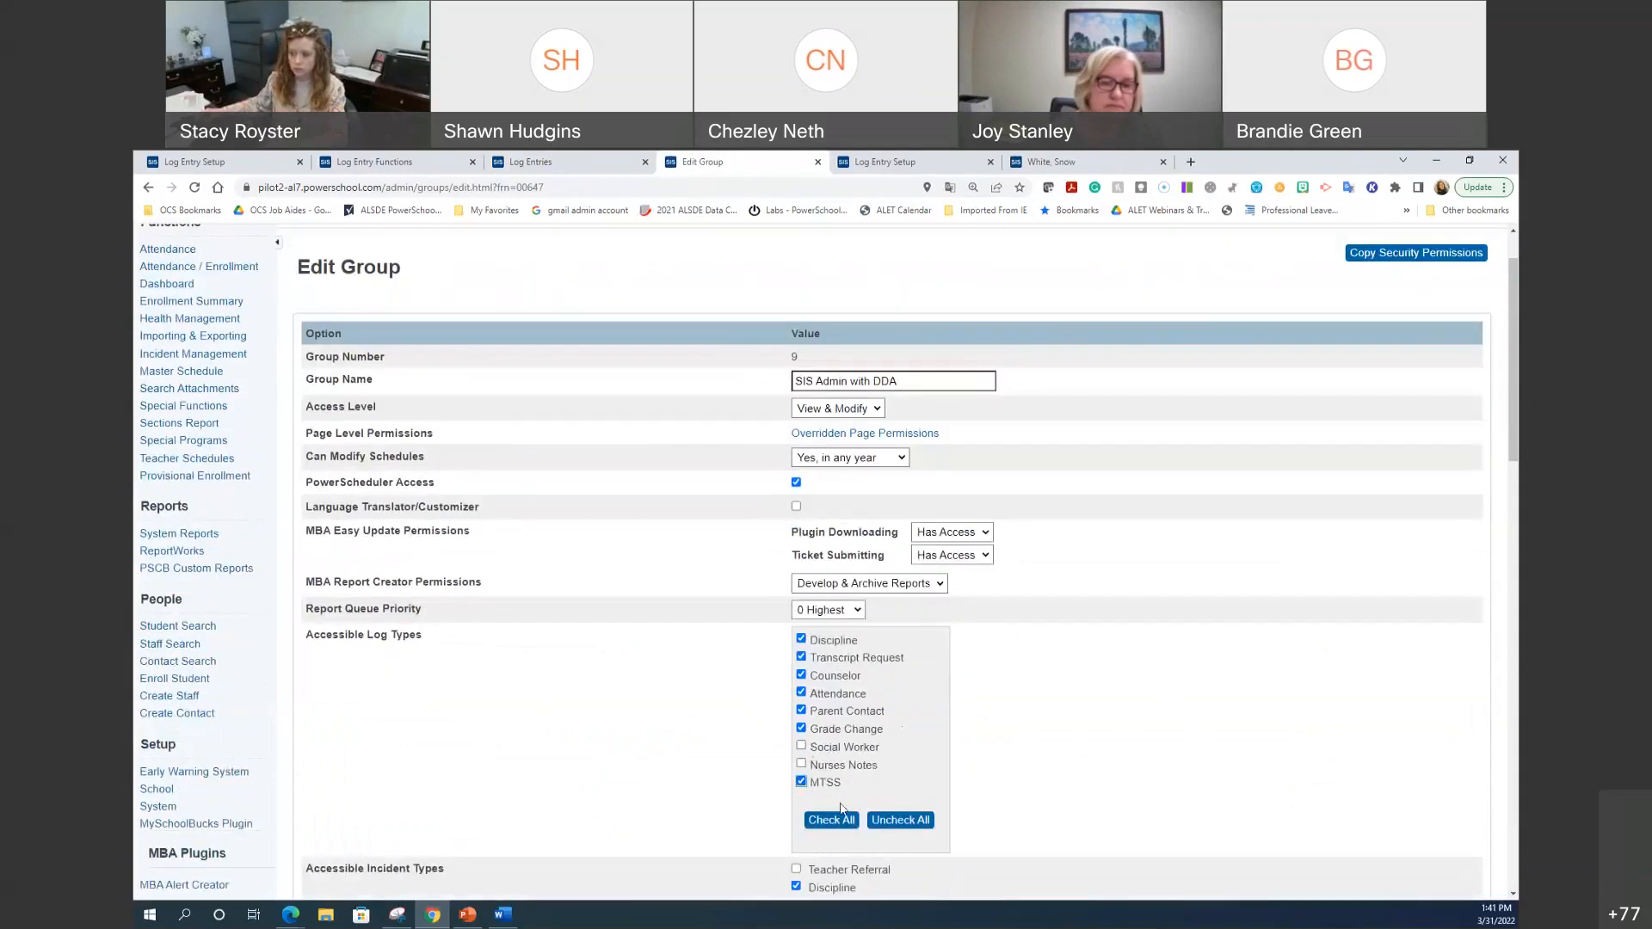
pyautogui.scroll(-12, 1024, 762)
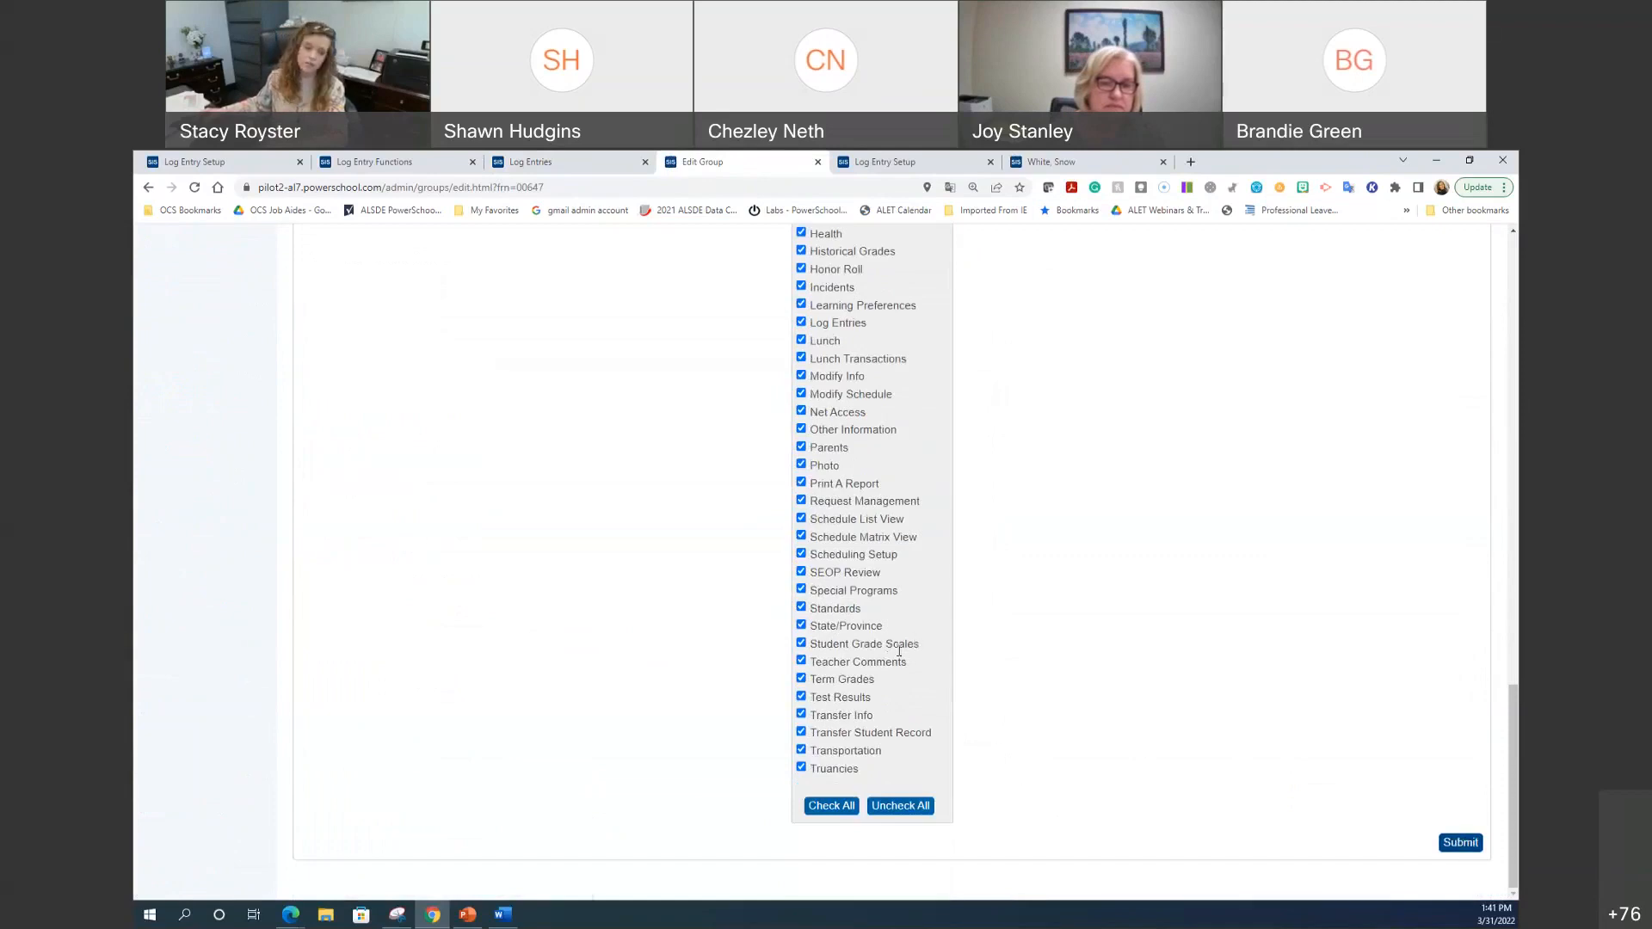
pyautogui.hotkey('alt', 'Left')
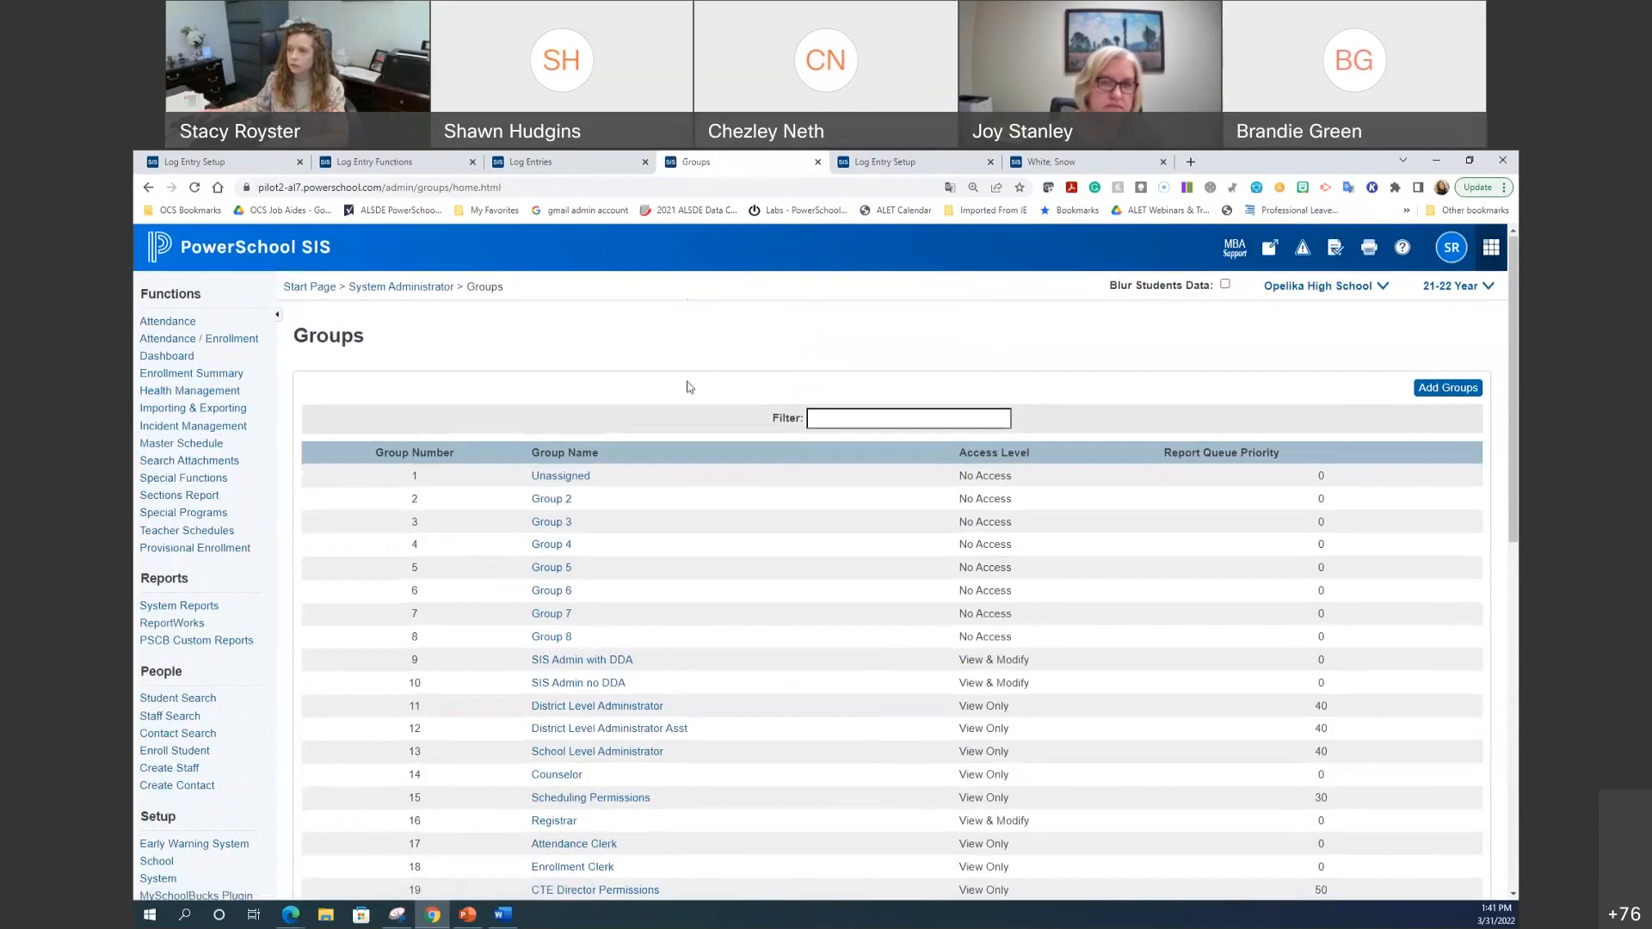
# Step: Confirm MTSS appears in the Log Entries Search Log Type list, then return to the 22 results
pyautogui.click(409, 162)
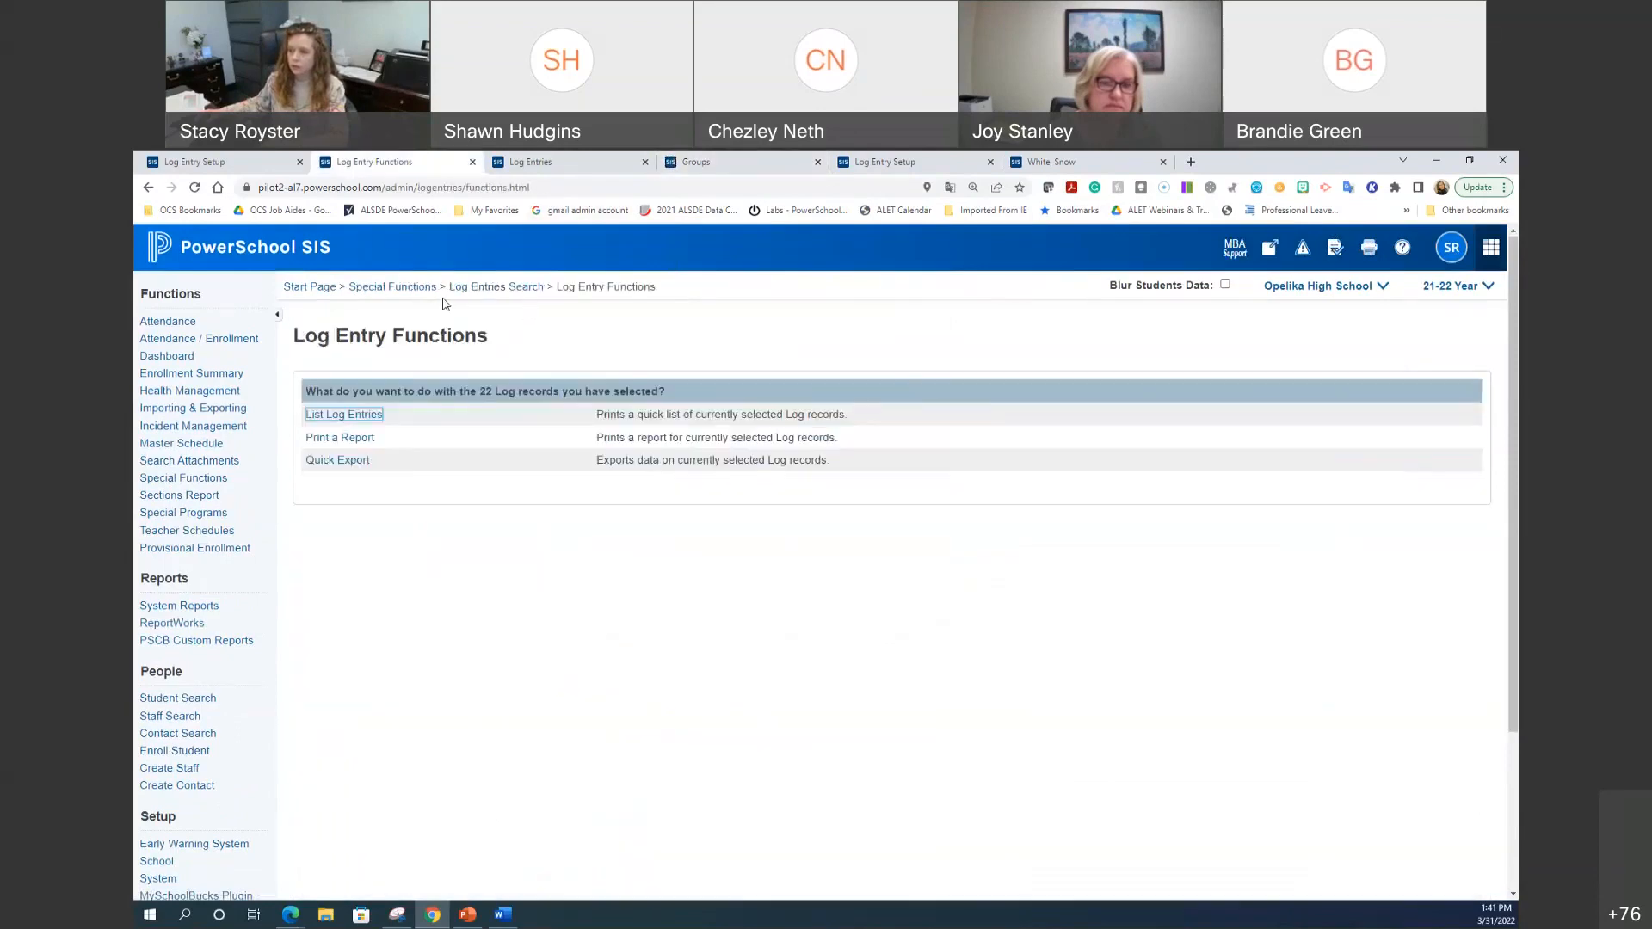
pyautogui.click(487, 289)
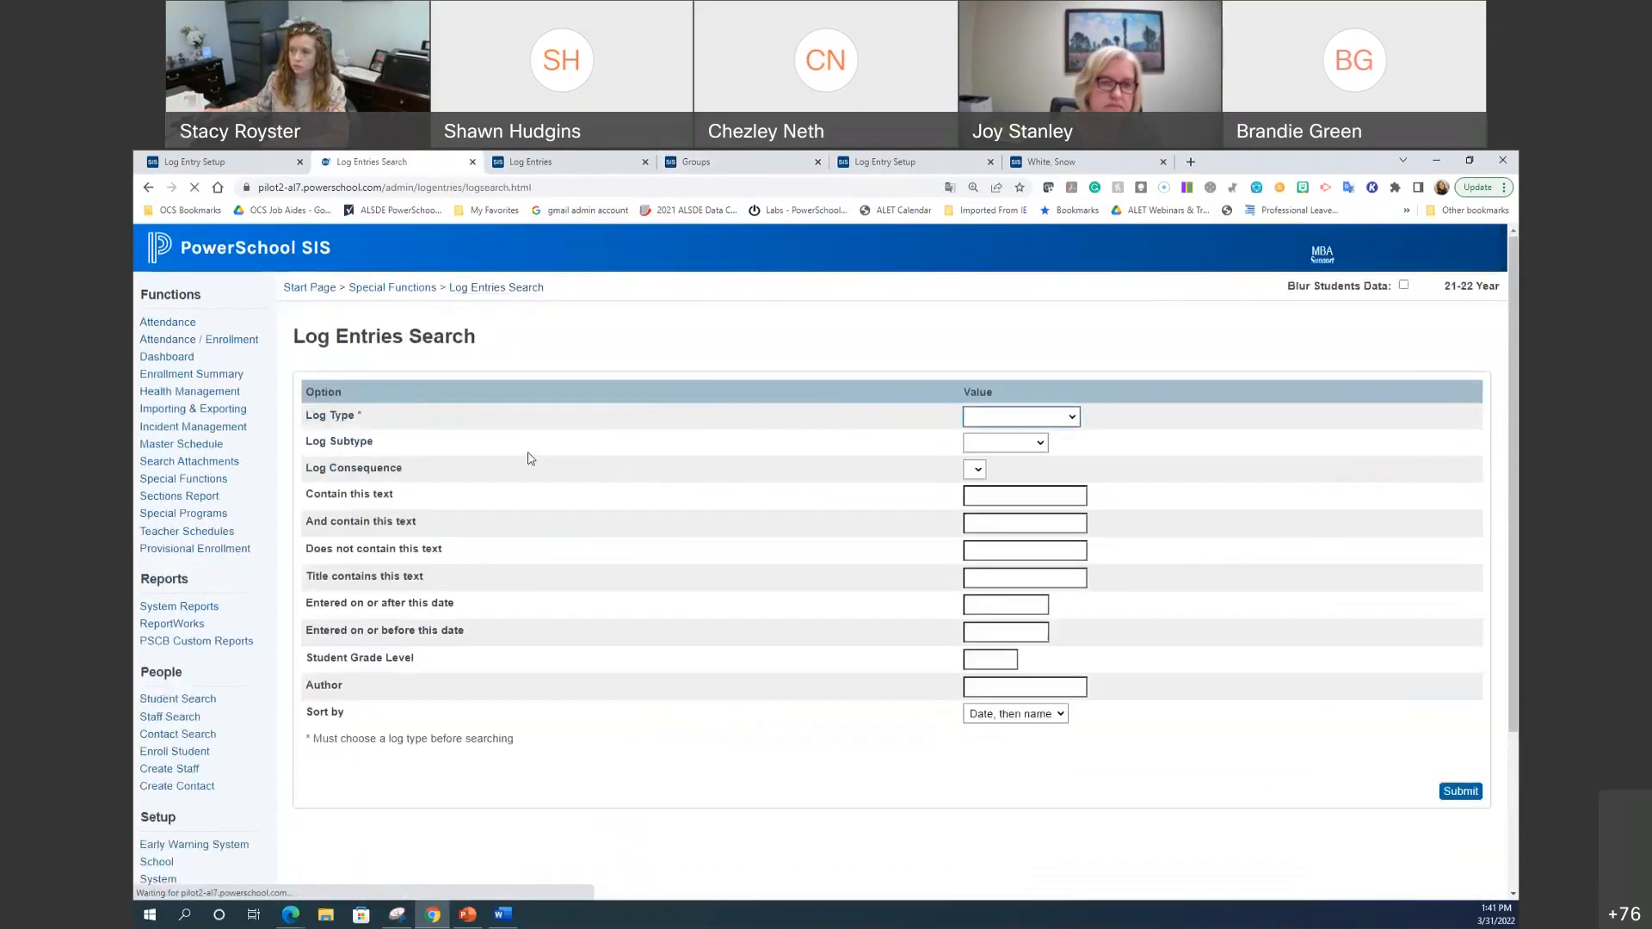
pyautogui.click(1007, 415)
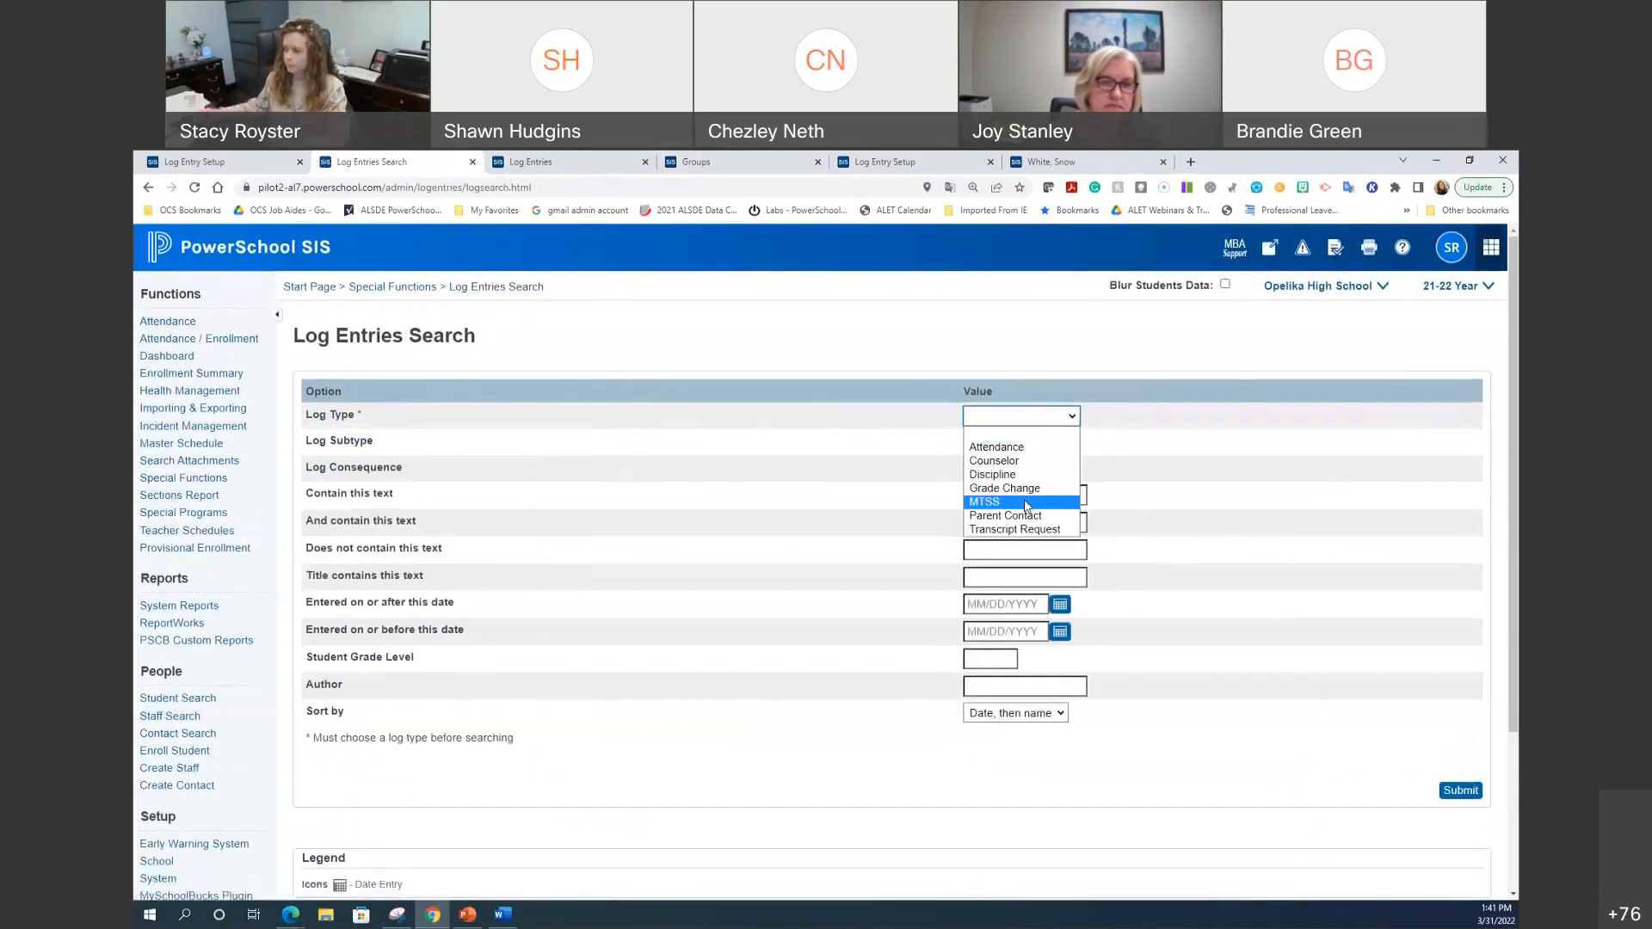
pyautogui.click(1252, 778)
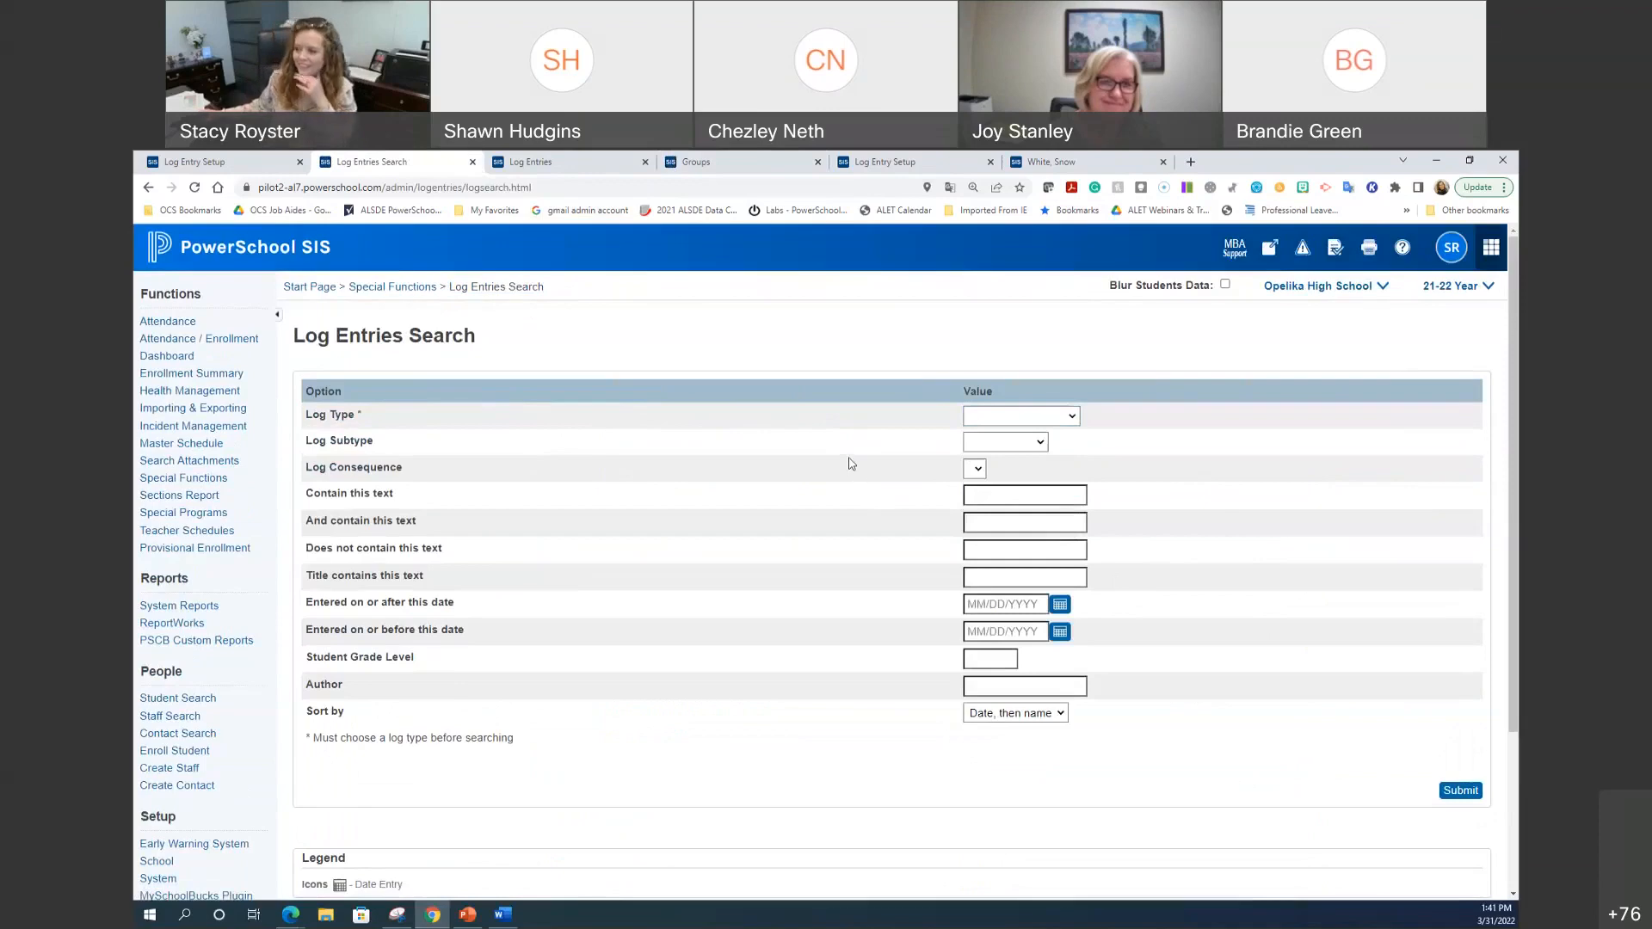
pyautogui.click(576, 161)
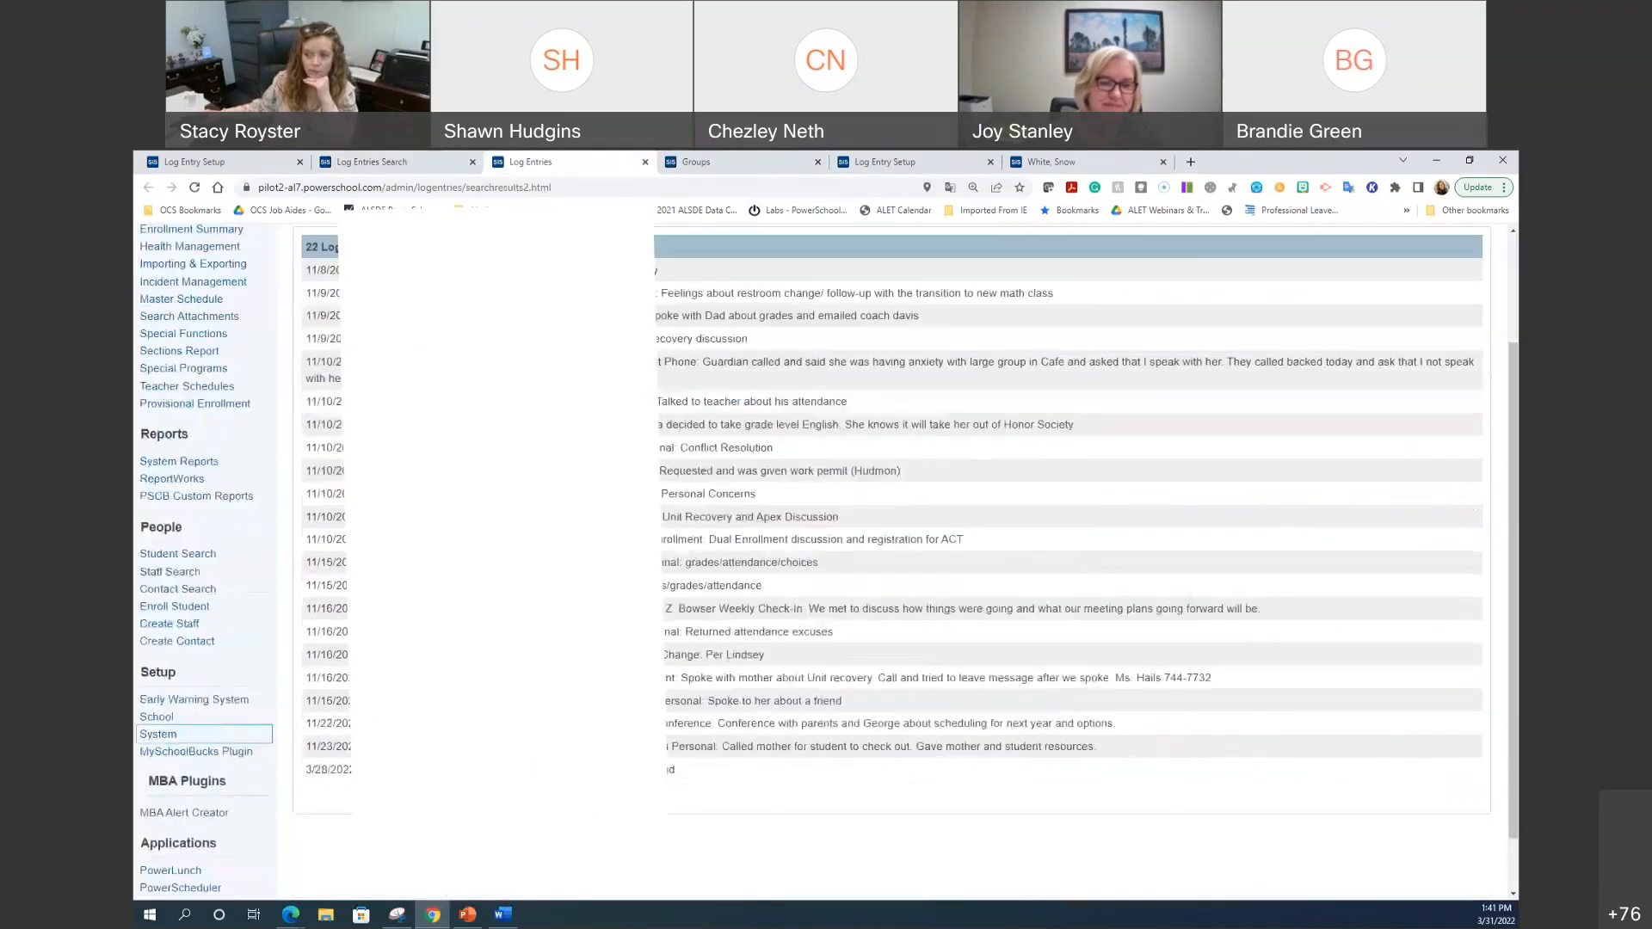
# Step: Look through the 22 log entry results, then bring up a blank Log Entries Search form
pyautogui.scroll(-1, 826, 559)
pyautogui.scroll(3, 826, 559)
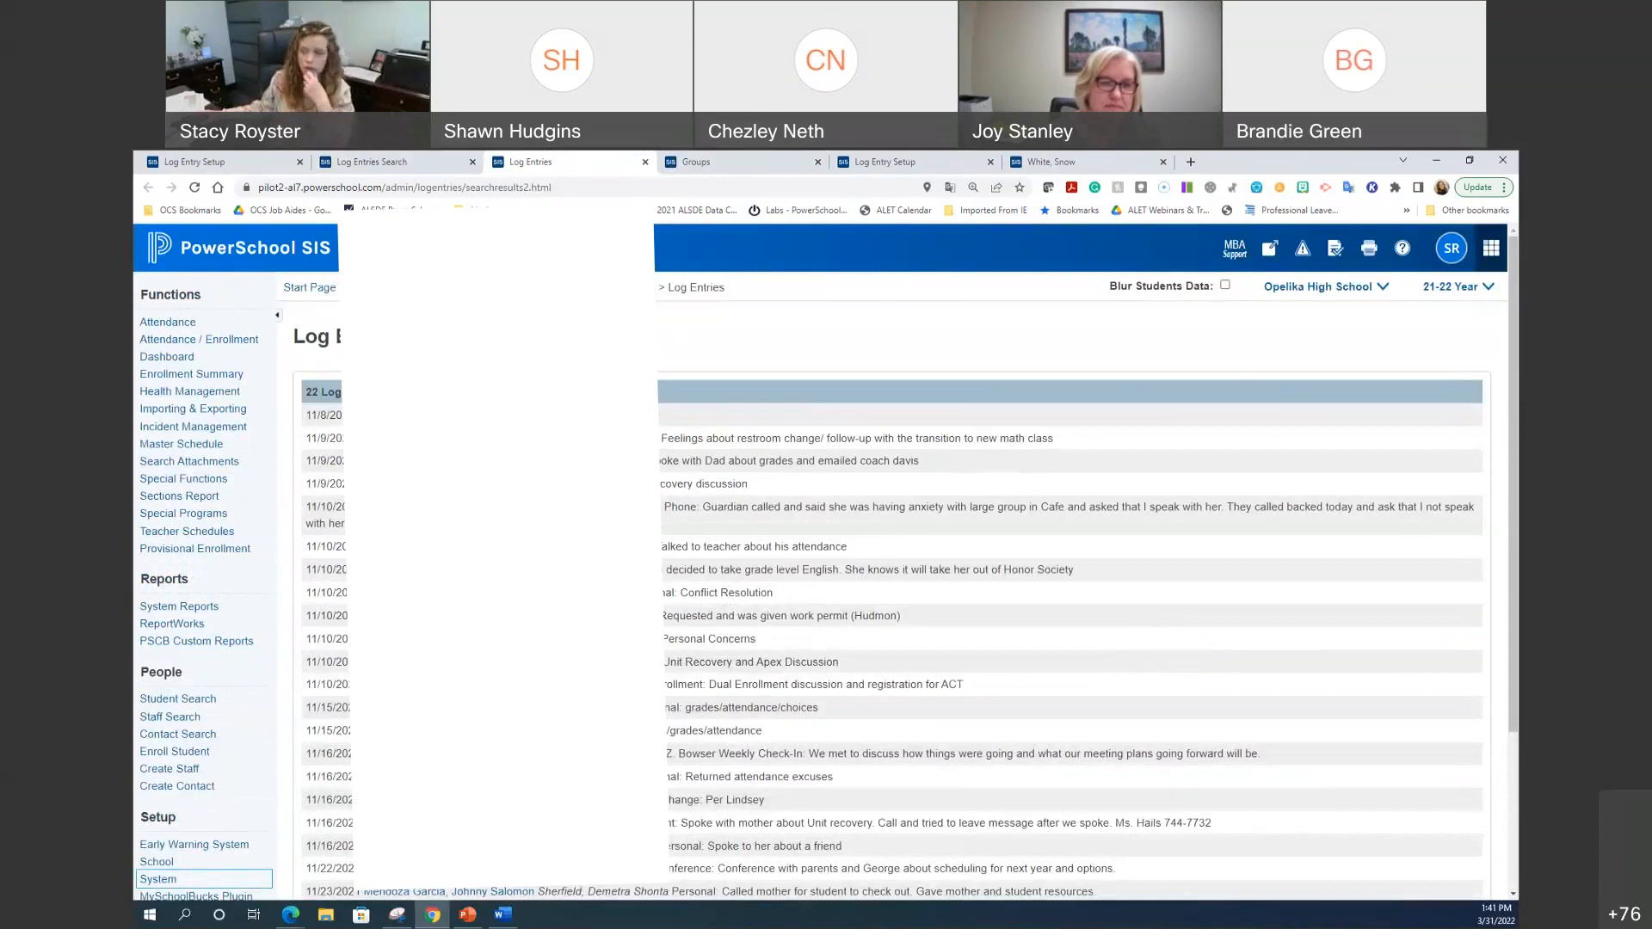
pyautogui.scroll(-3, 861, 559)
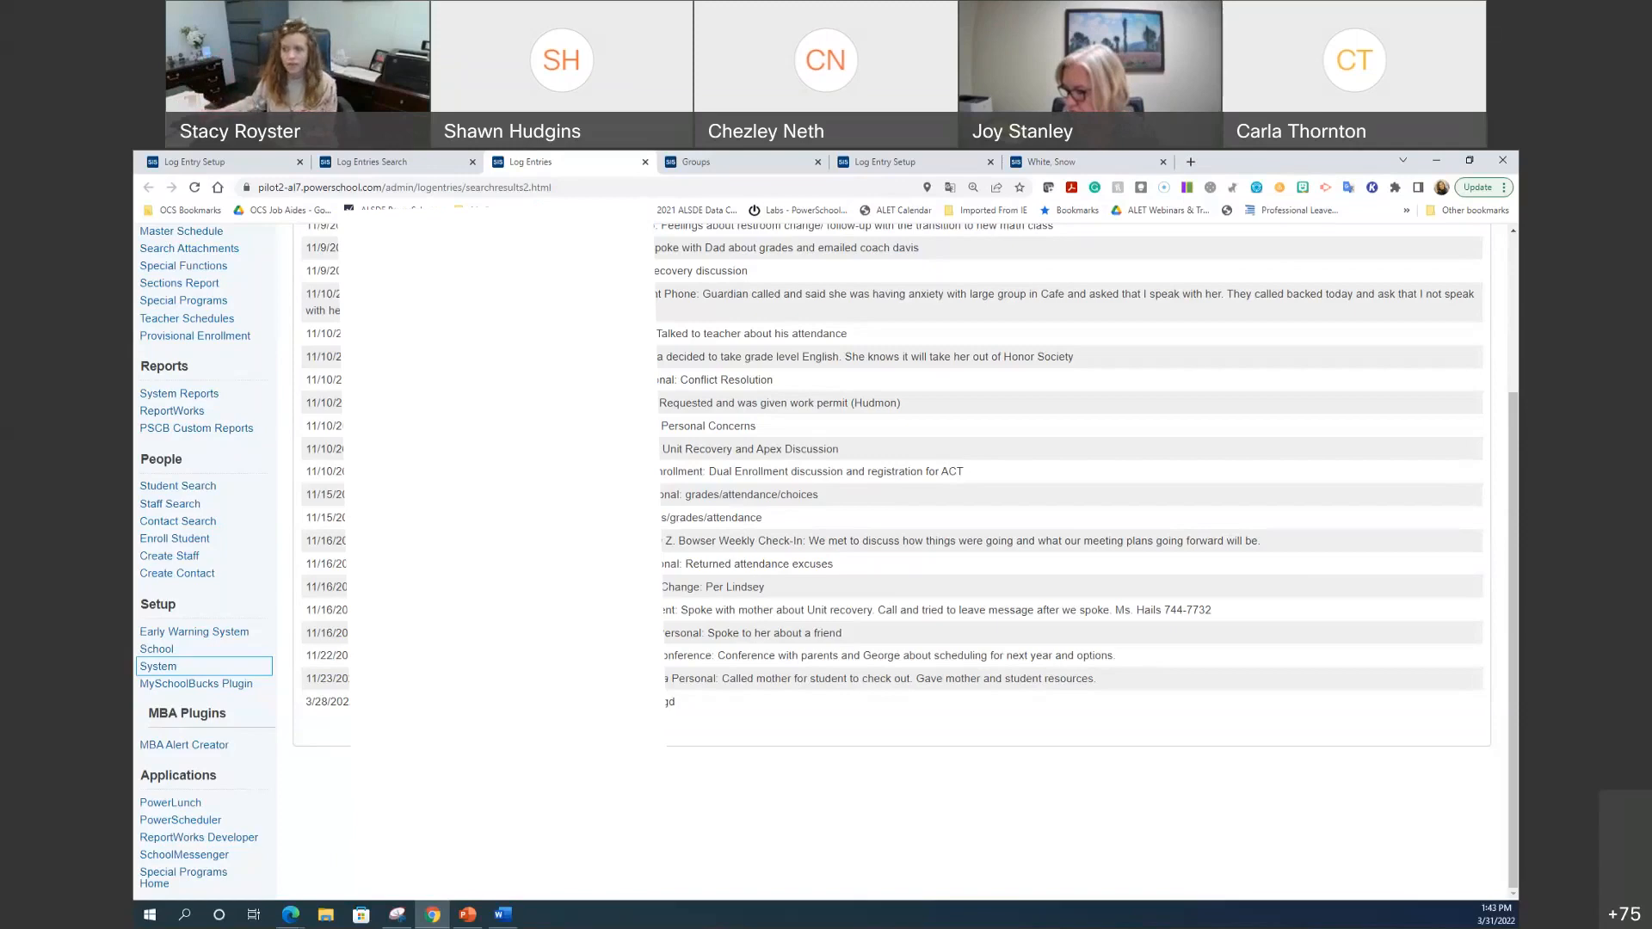
pyautogui.scroll(3, 904, 559)
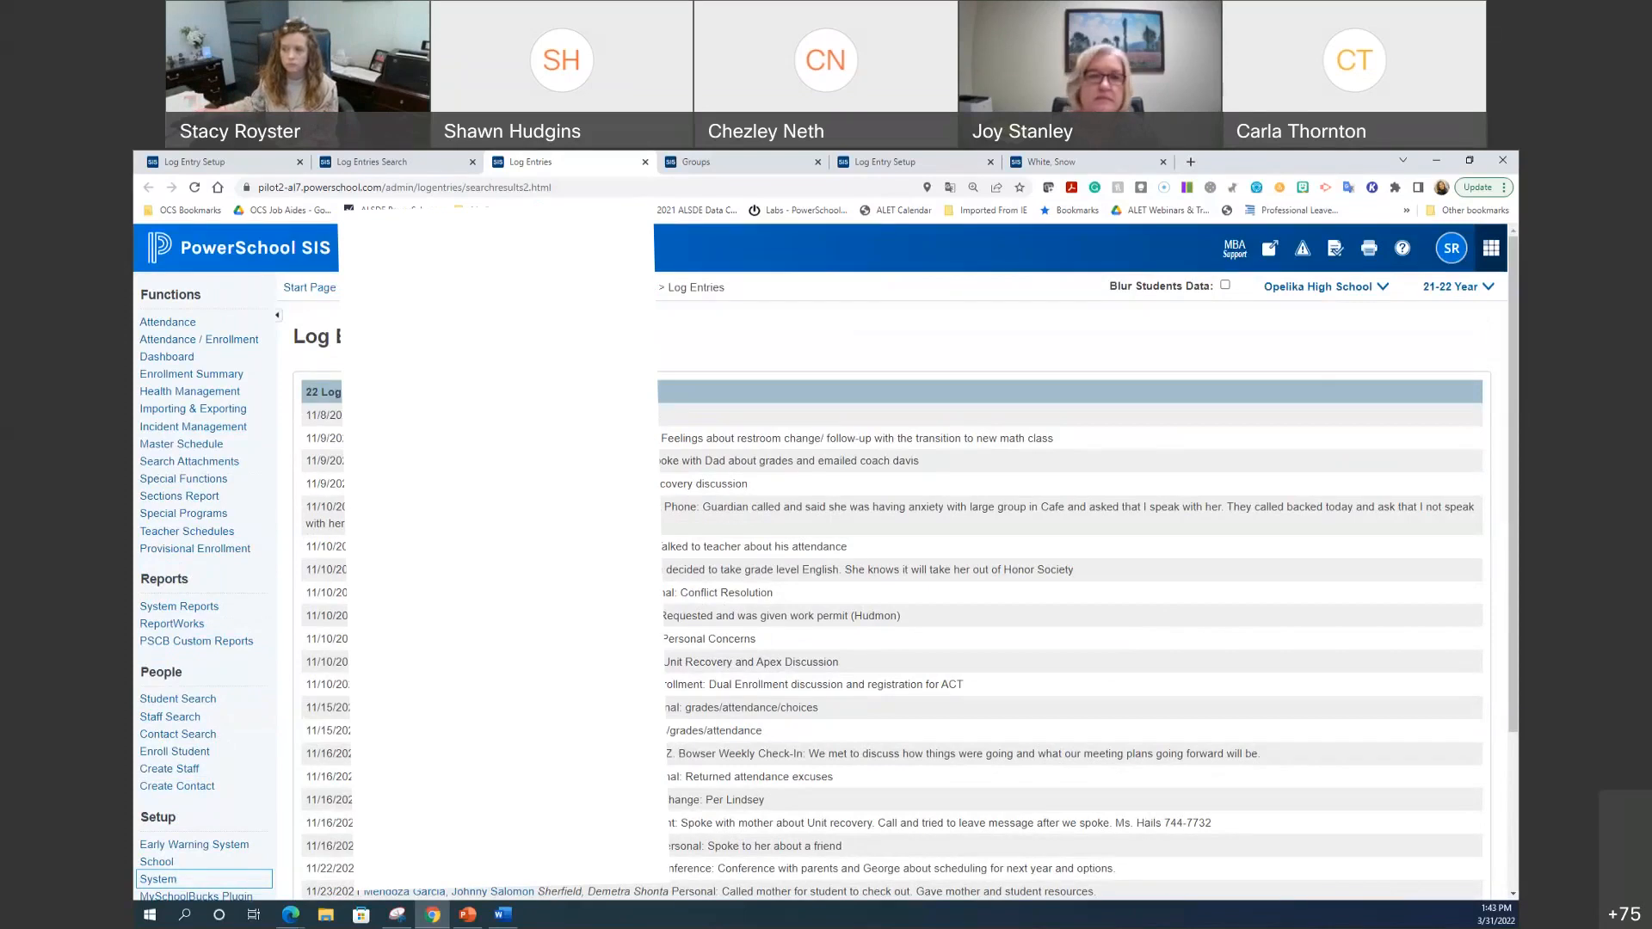
pyautogui.click(605, 287)
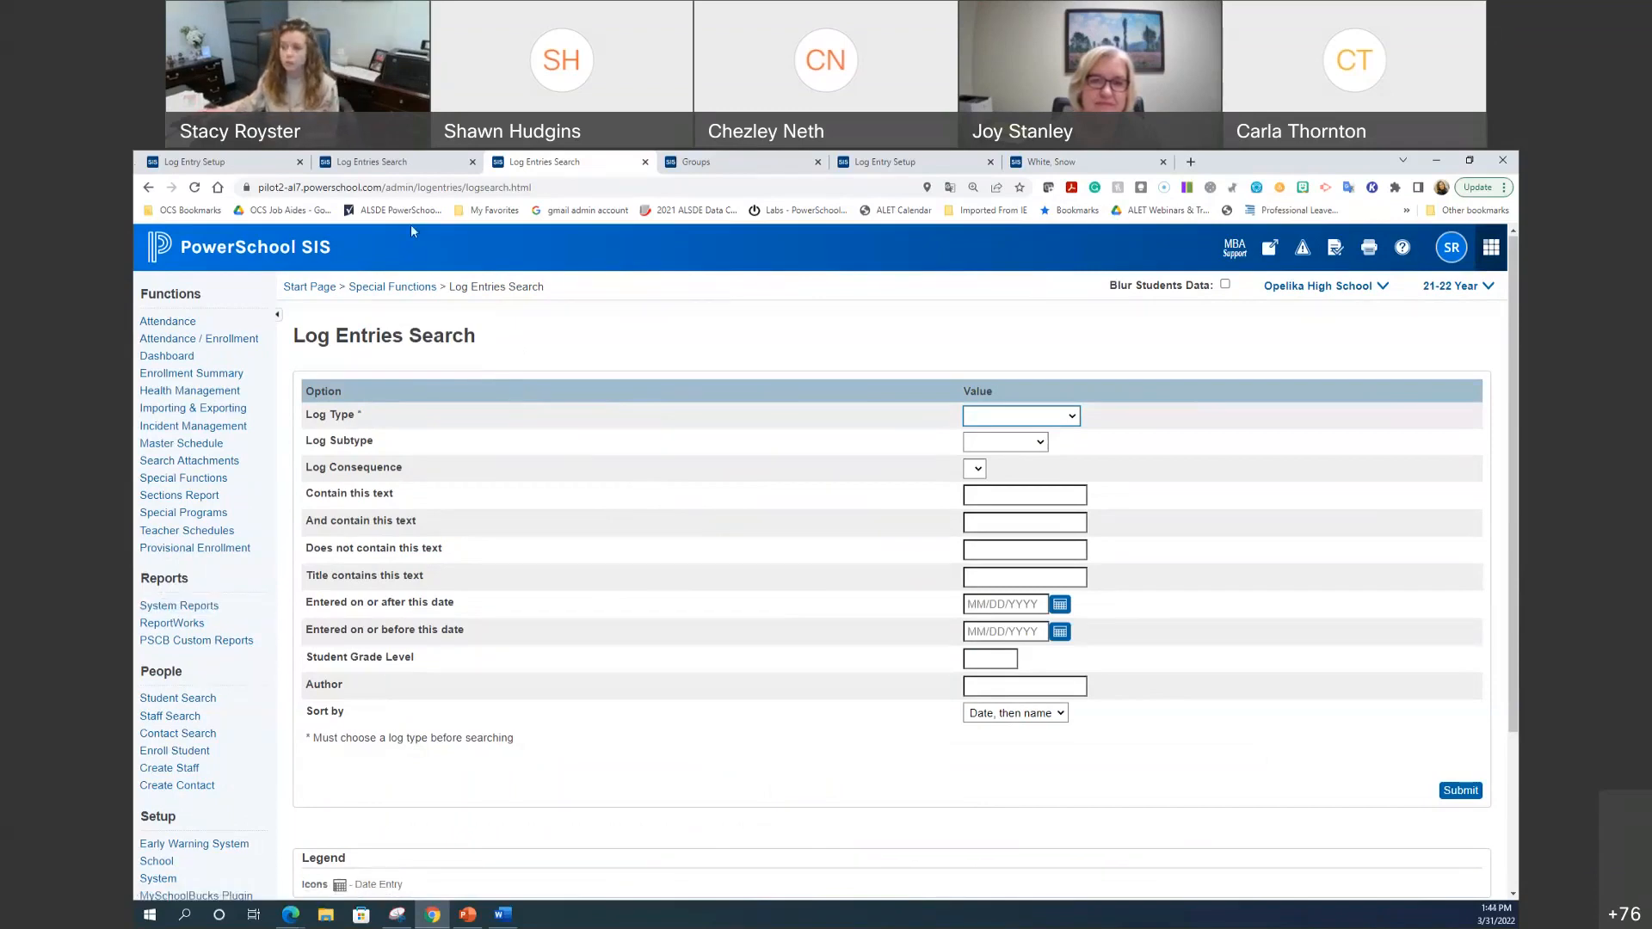
# Step: Change the Discipline_DurationActual field's input type to Popup menu in Log Entry Setup
pyautogui.hotkey('ctrl', '1')
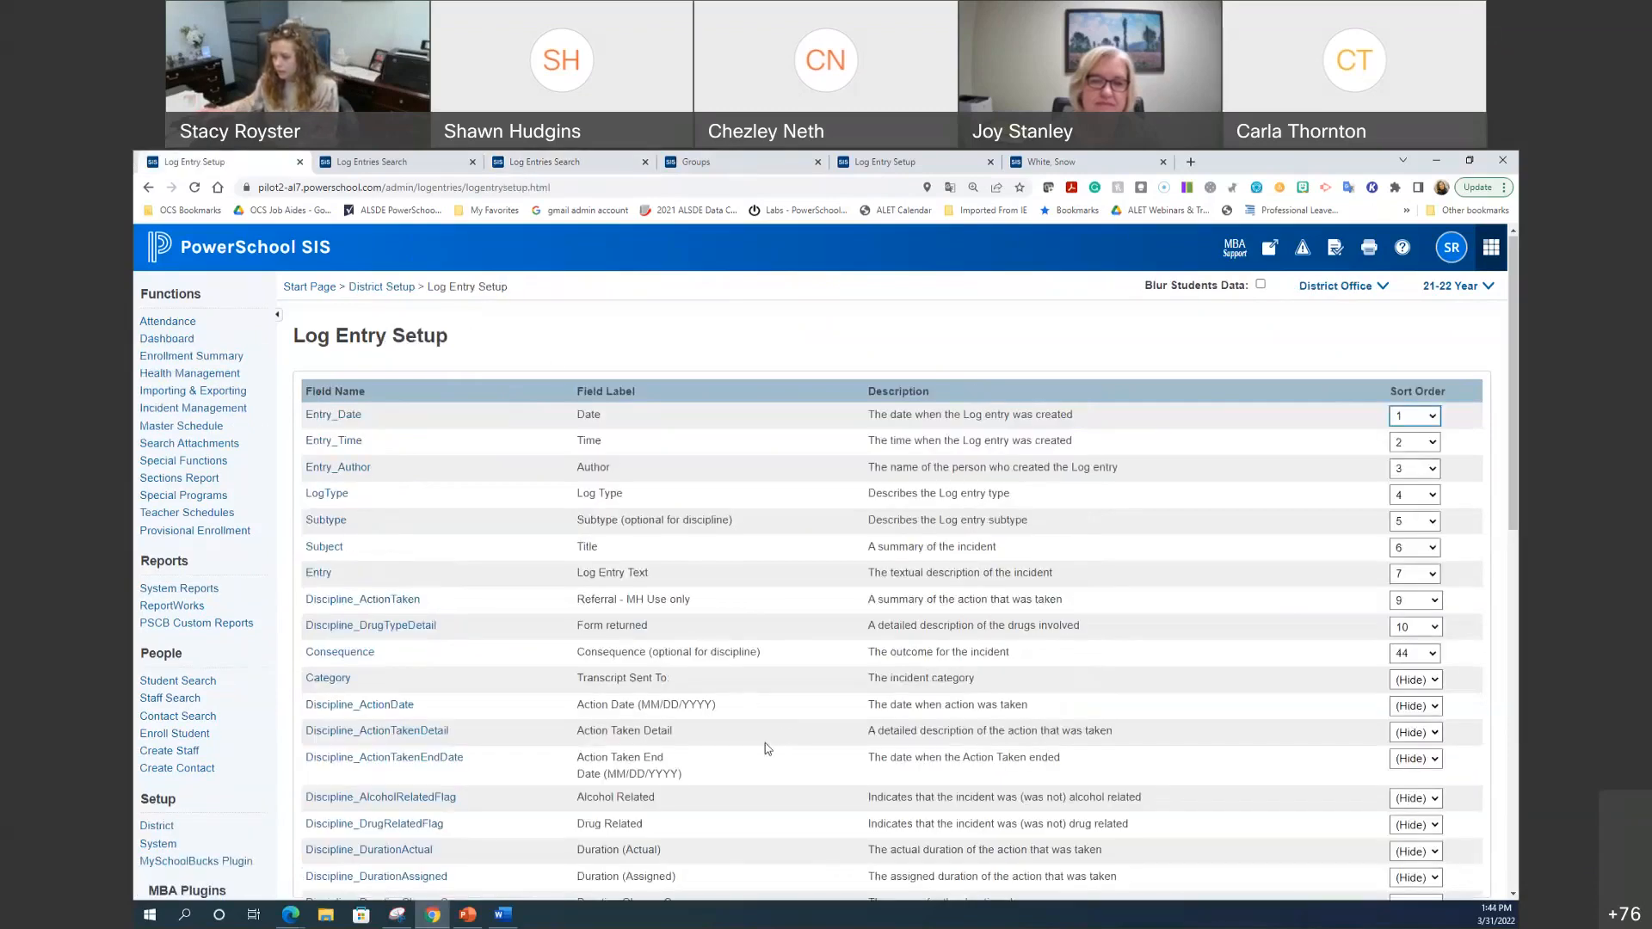
pyautogui.scroll(-1, 770, 736)
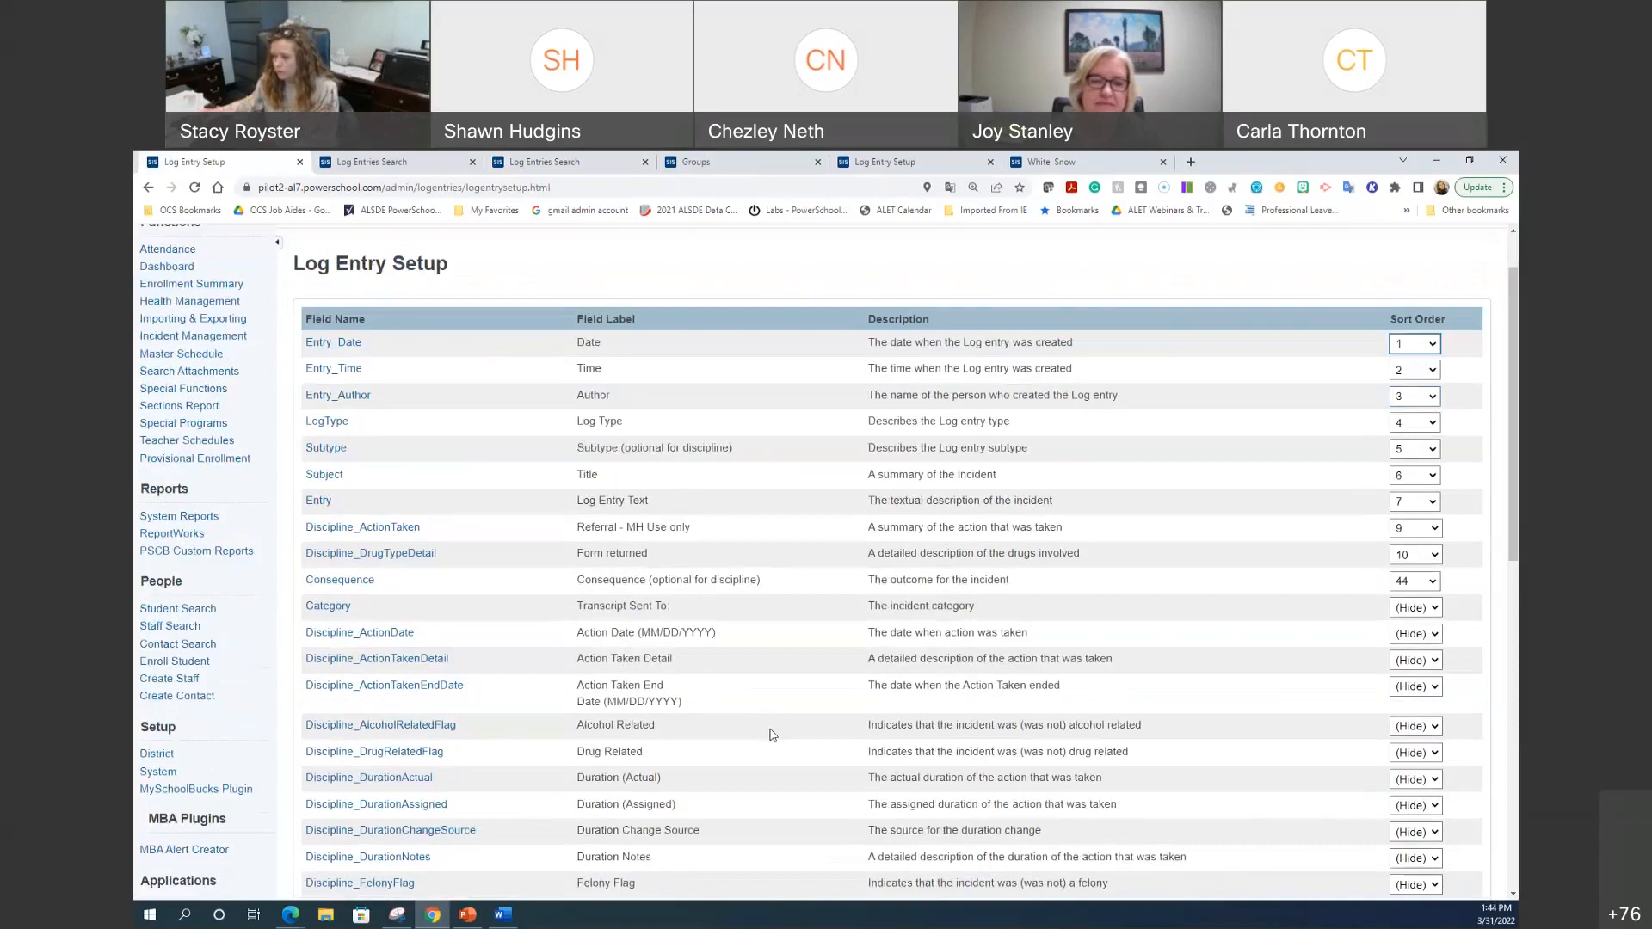
pyautogui.click(402, 787)
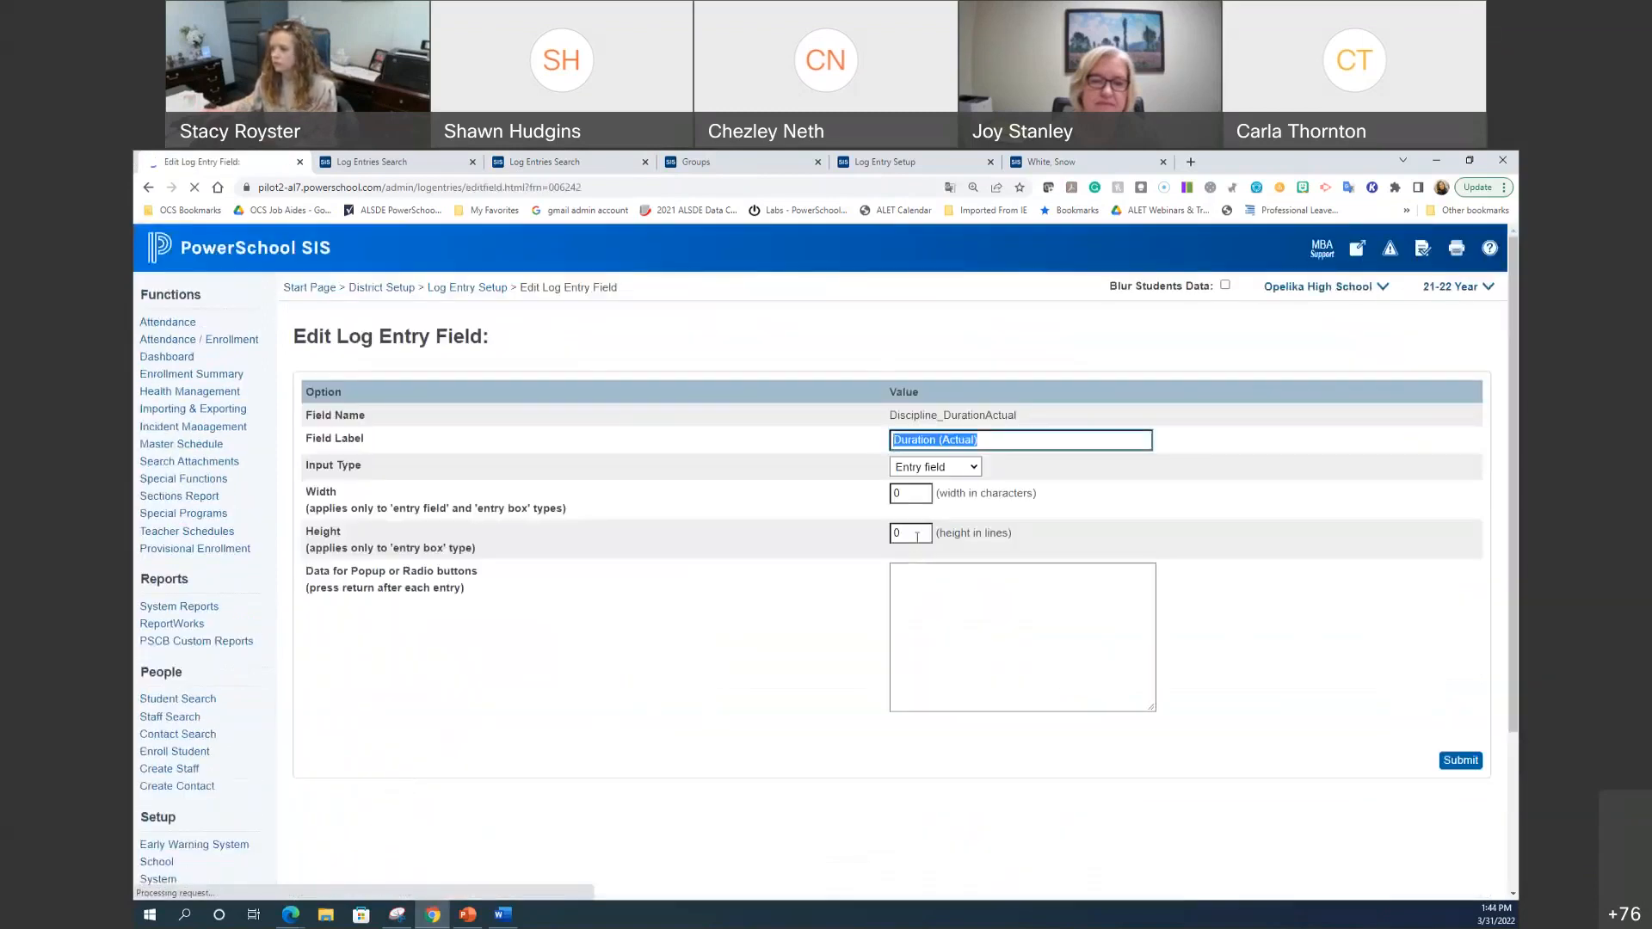
pyautogui.click(958, 469)
pyautogui.click(958, 469)
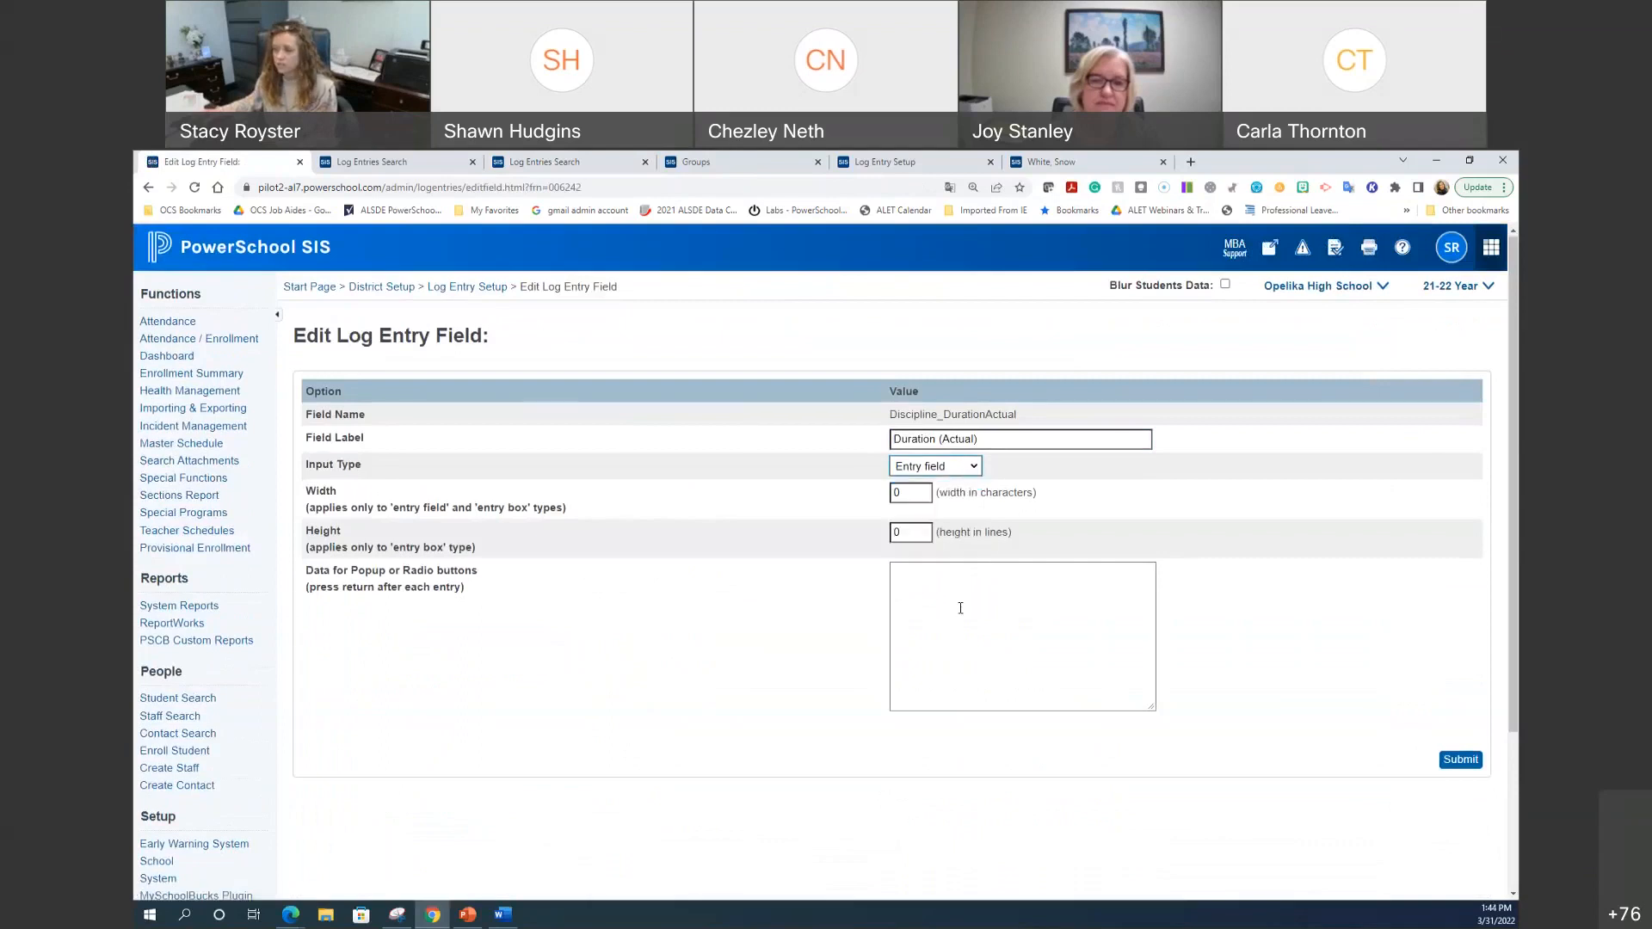
pyautogui.click(975, 468)
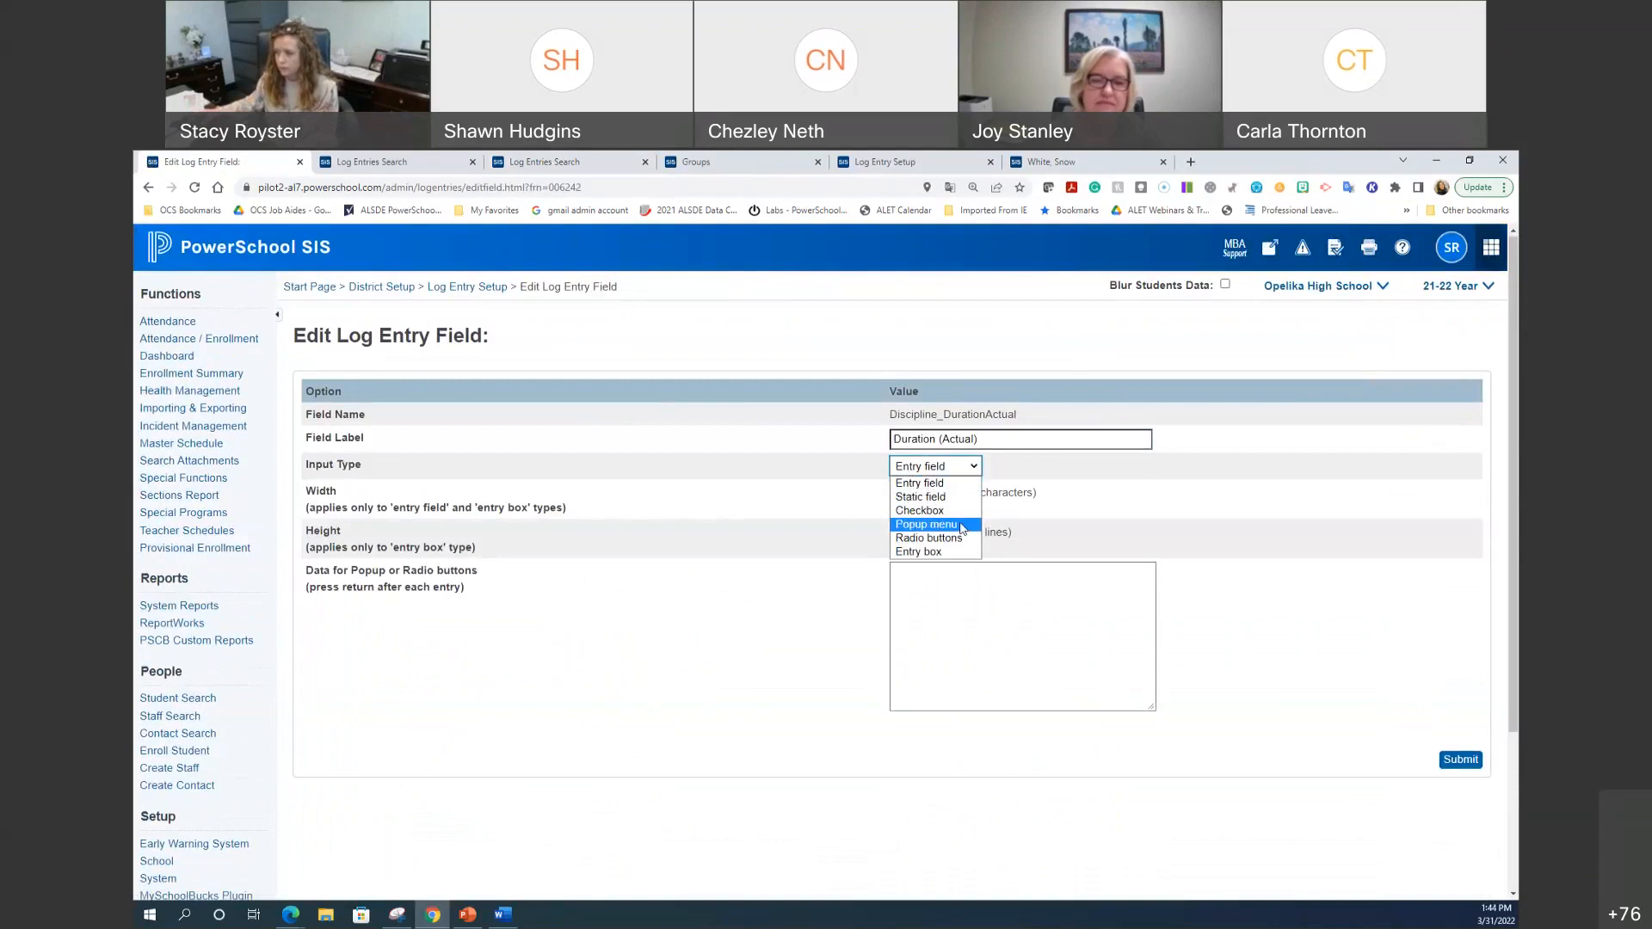
pyautogui.click(962, 529)
# Step: Enter the popup choices 30 min, 1 hr and 2 hr on separate lines and submit
pyautogui.click(958, 578)
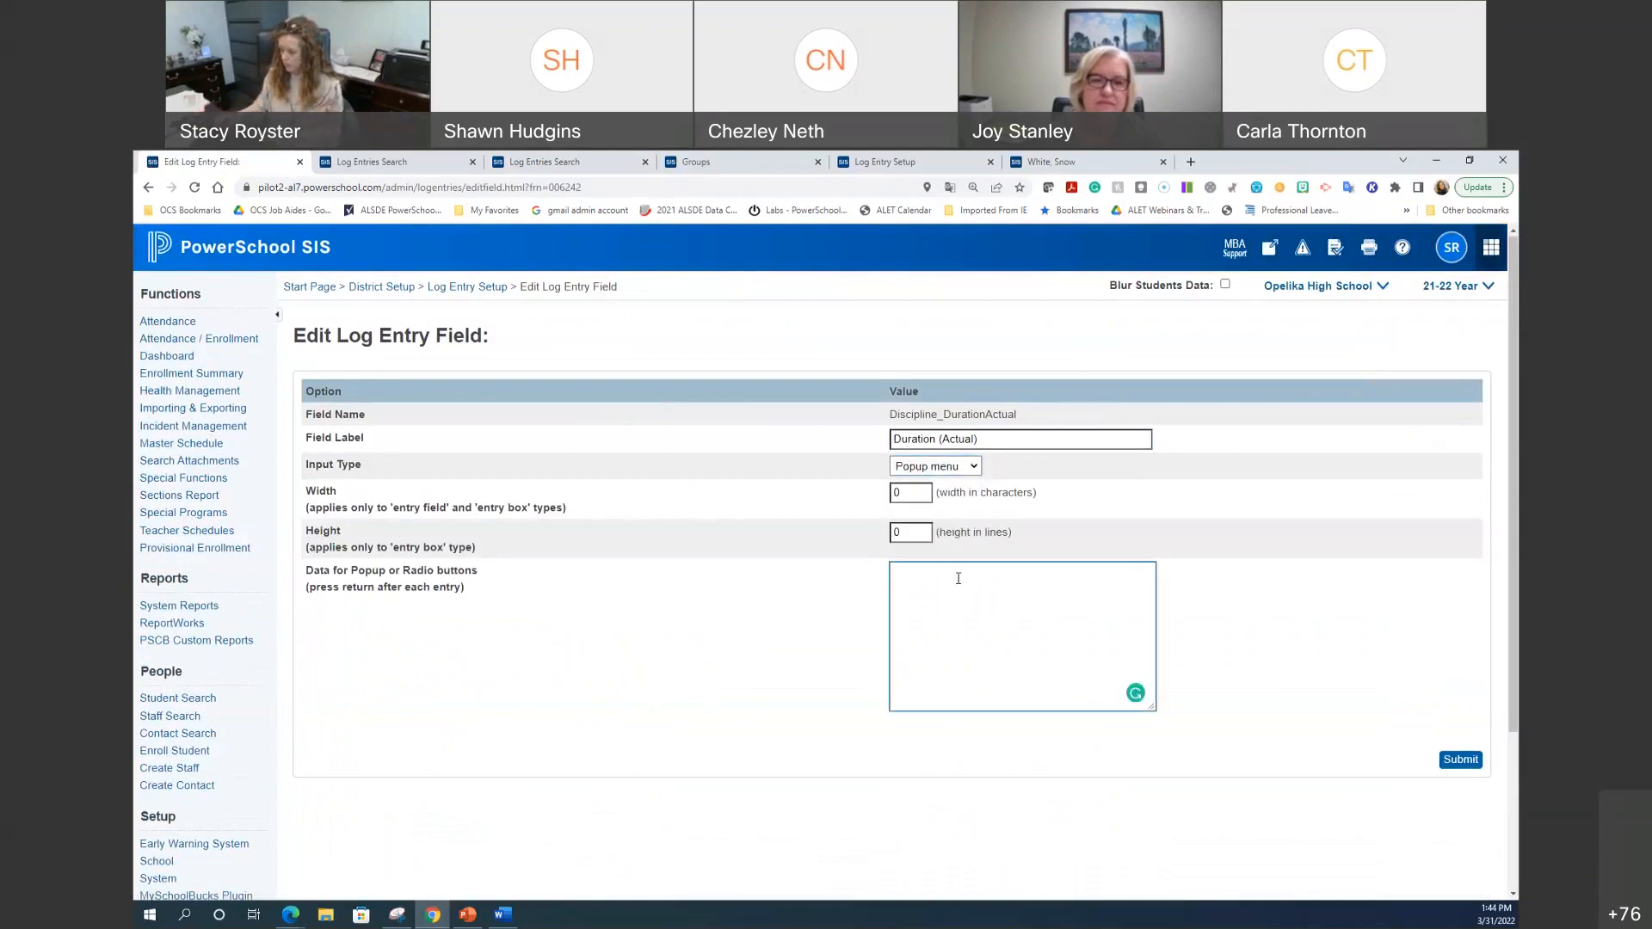
pyautogui.write('30 min')
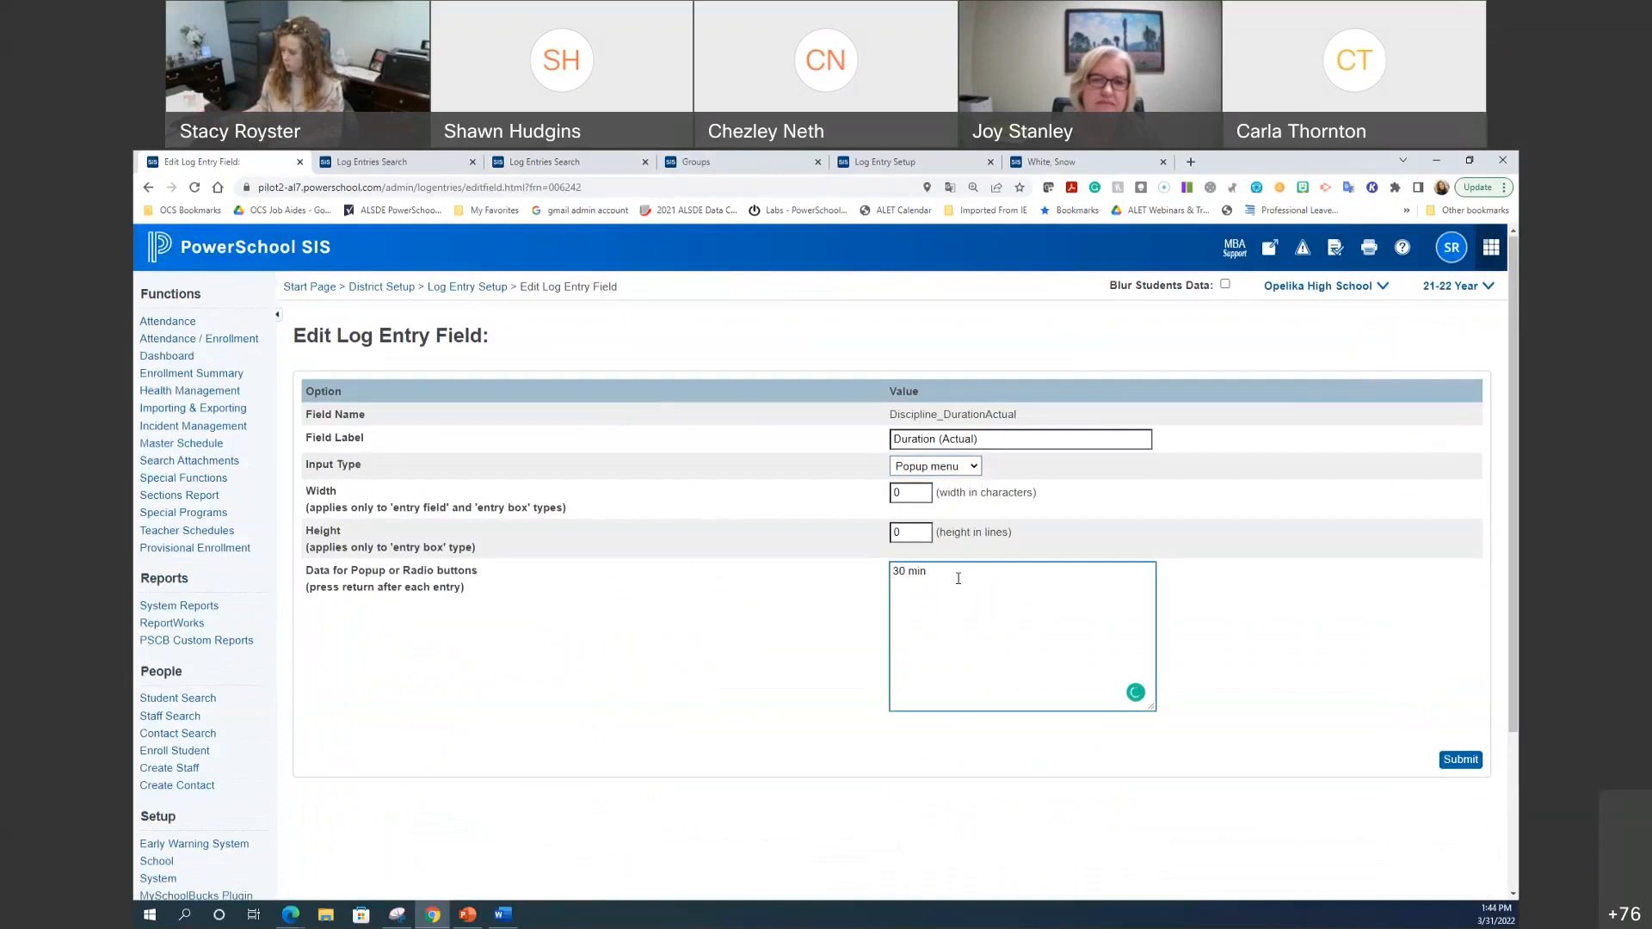
pyautogui.press('Return')
pyautogui.write('1 hr')
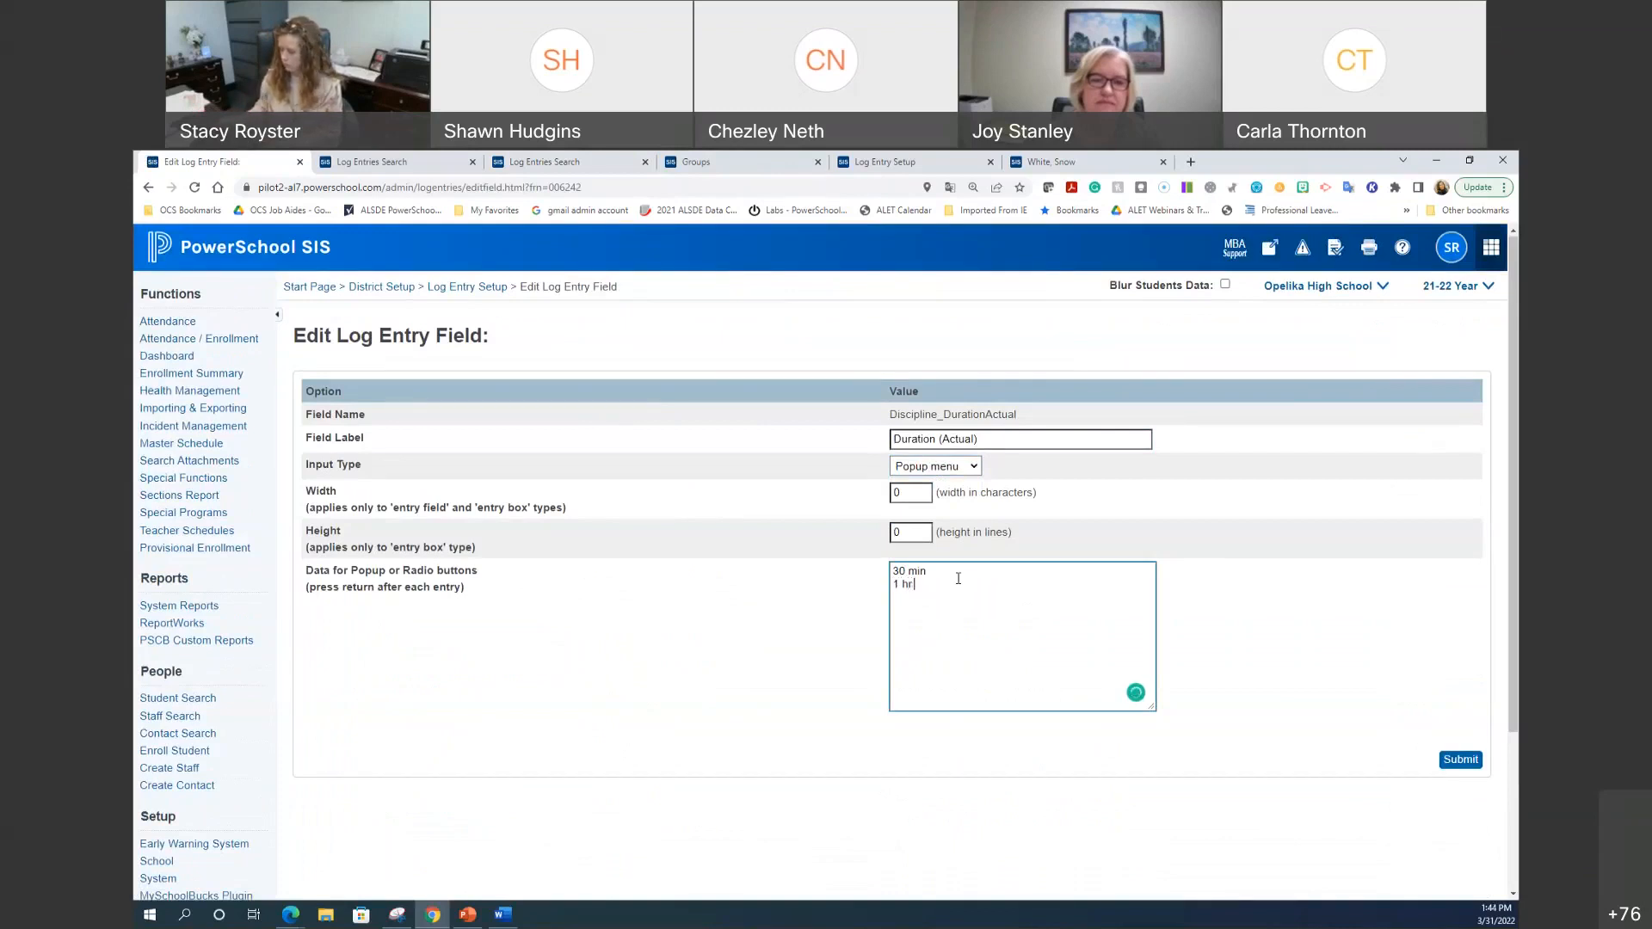
pyautogui.write(' 2 hr')
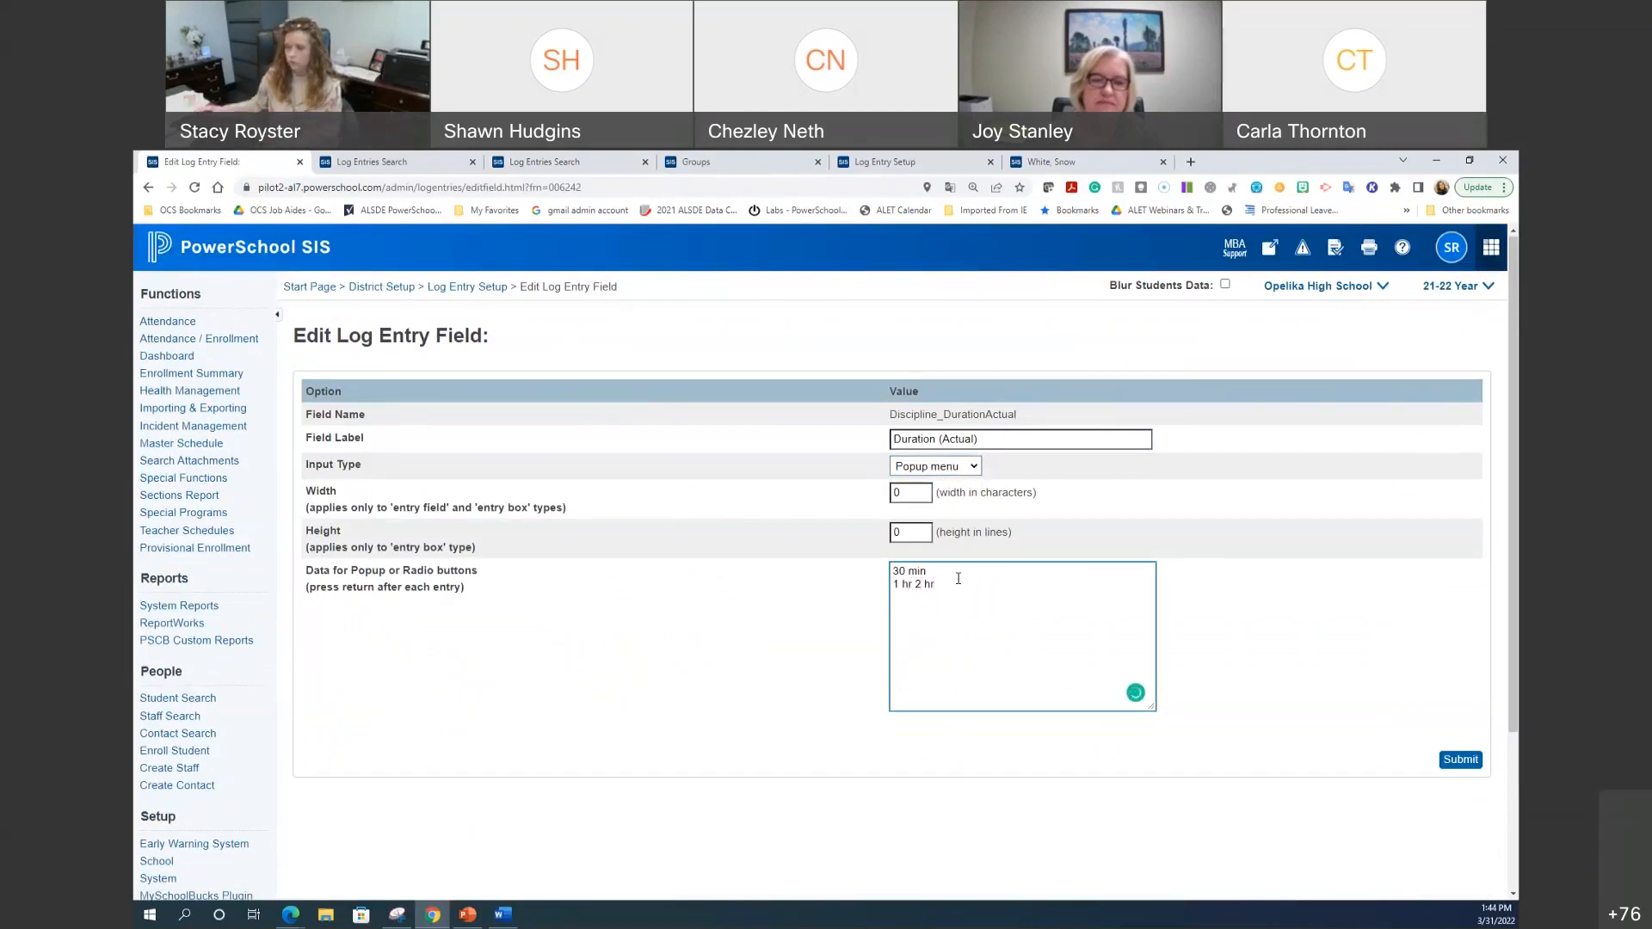
pyautogui.press('BackSpace')
pyautogui.press('BackSpace')
pyautogui.press('BackSpace')
pyautogui.press('BackSpace')
pyautogui.press('BackSpace')
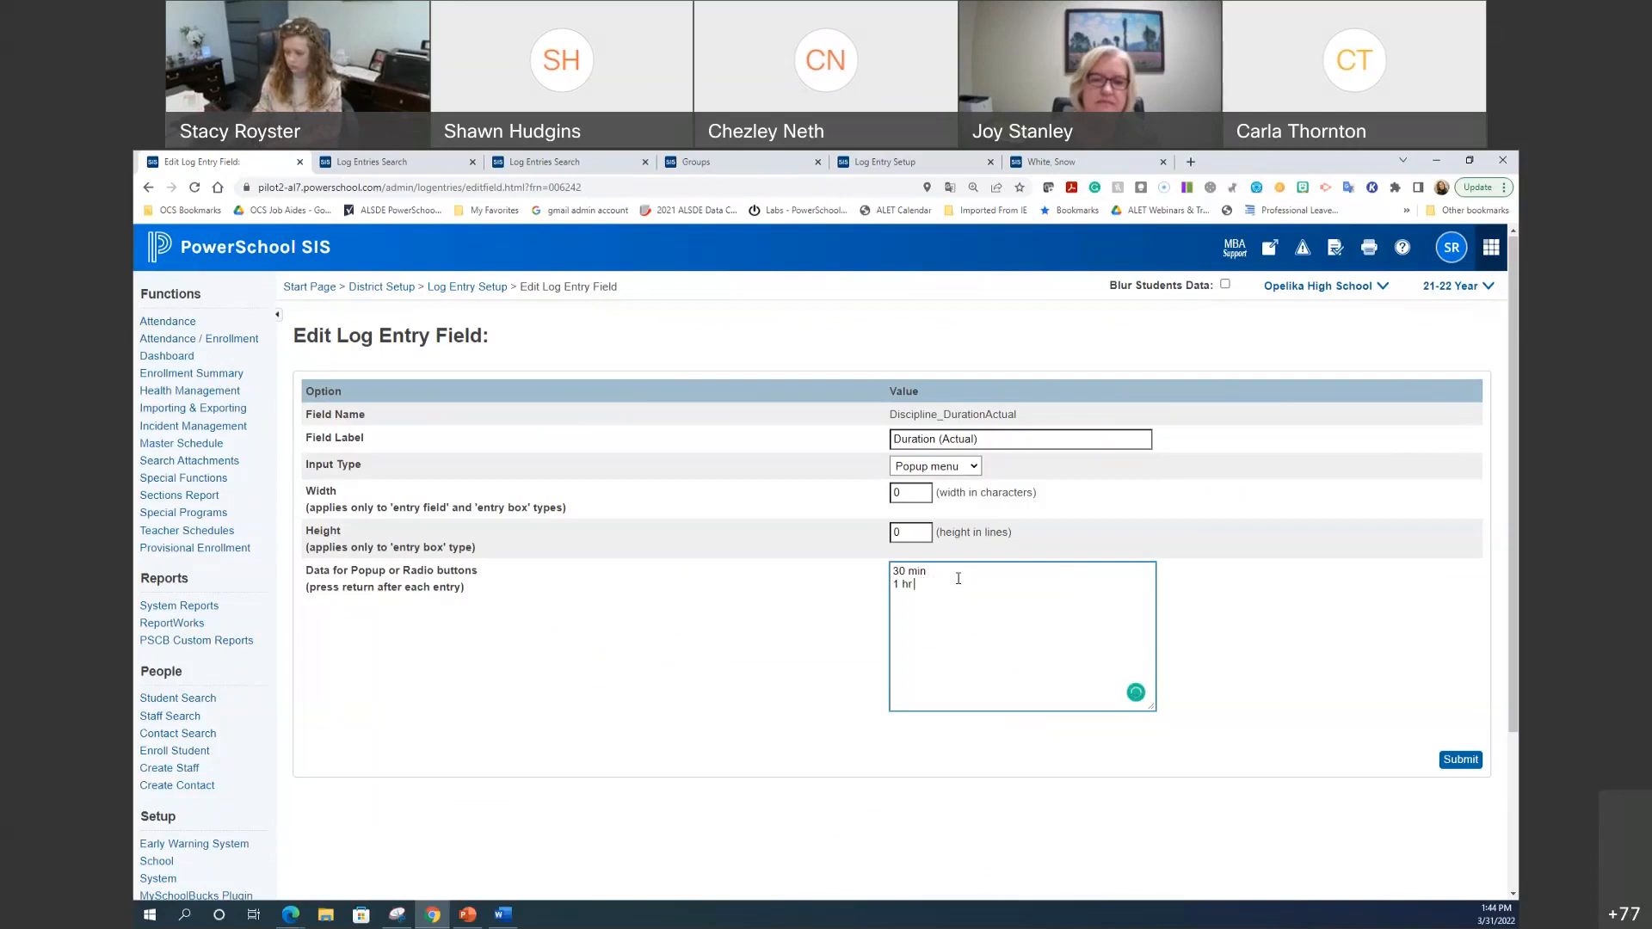
pyautogui.press('Return')
pyautogui.write('2 hr')
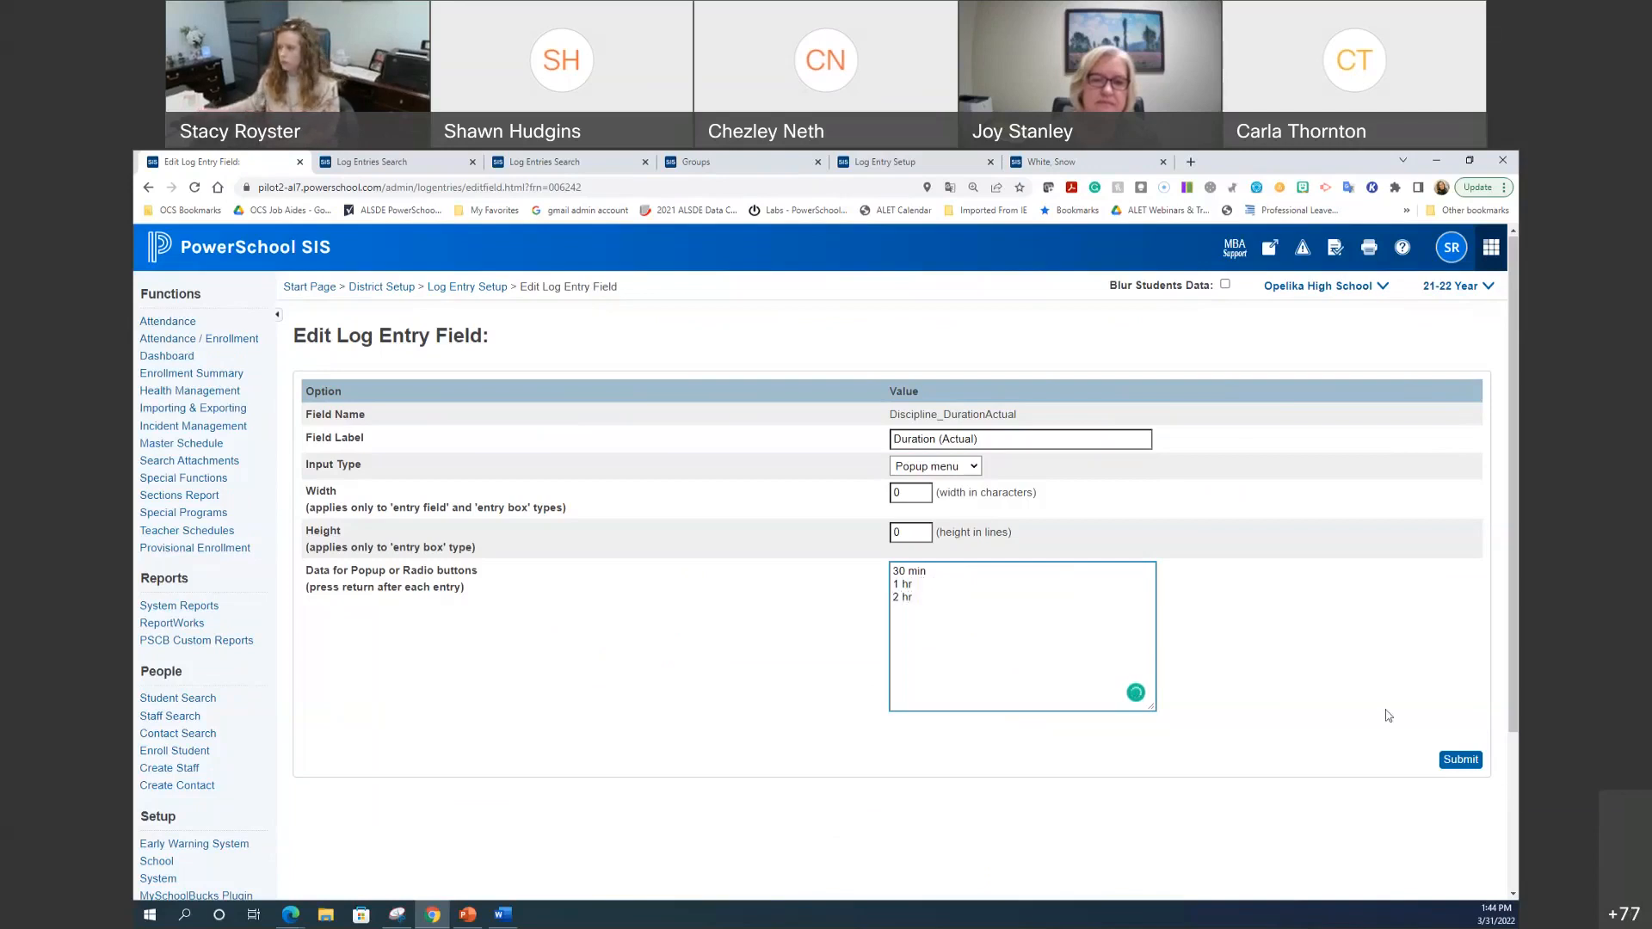
pyautogui.click(1460, 766)
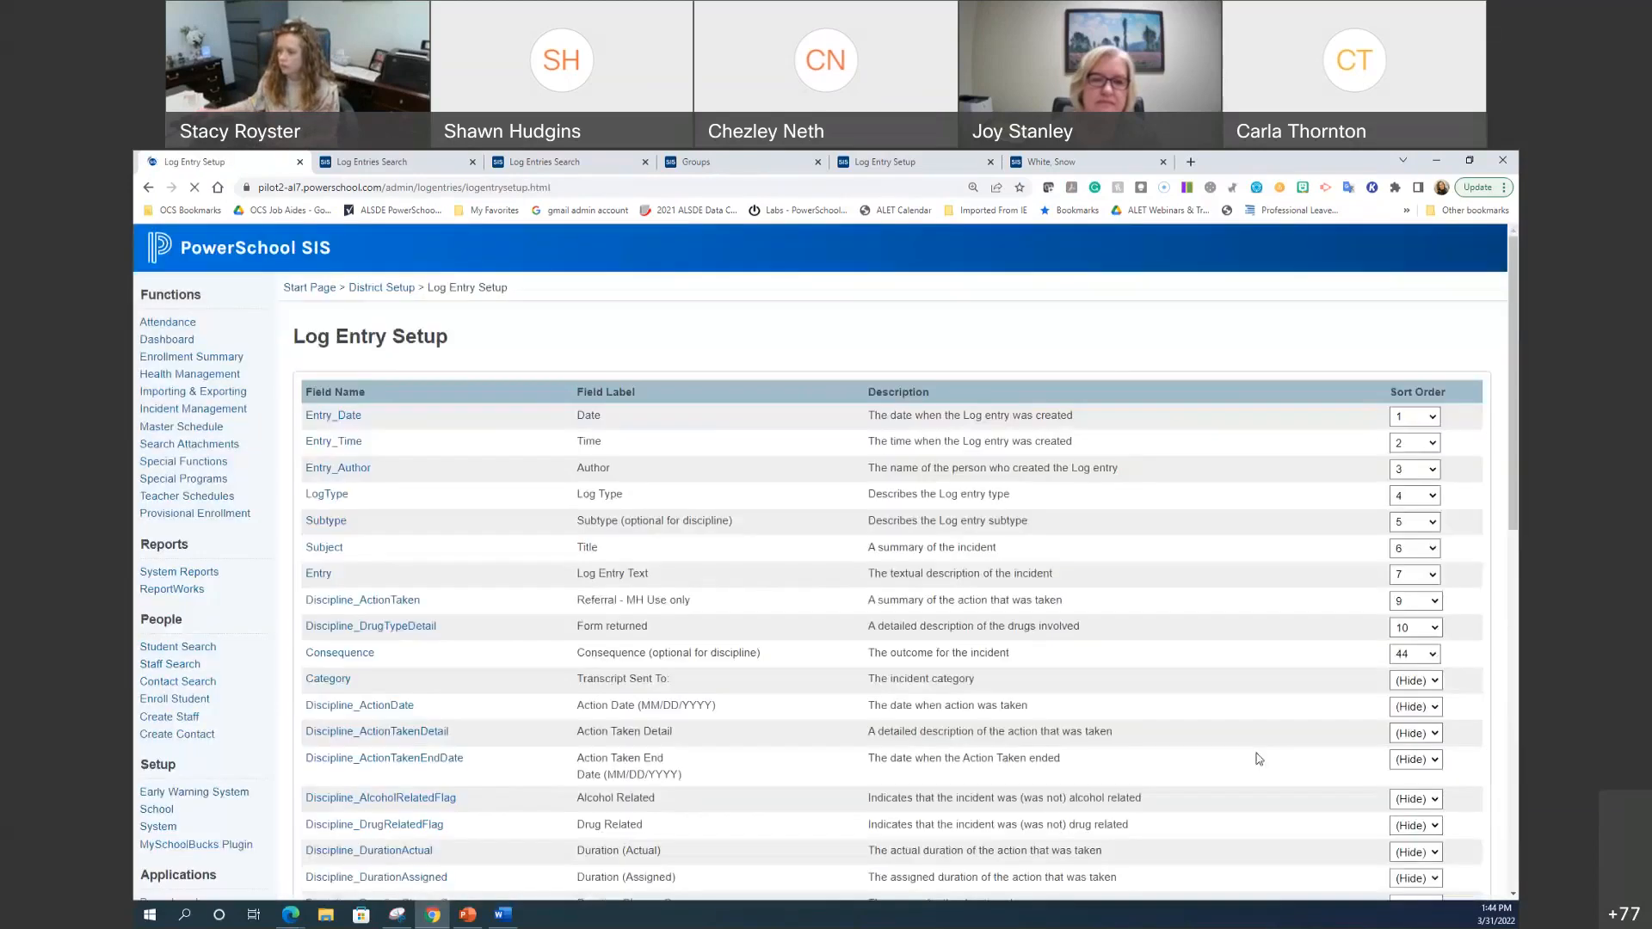
# Step: Set Discipline_DurationActual's sort order to 2 and save the Log Entry Setup changes
pyautogui.click(1396, 852)
pyautogui.click(1398, 602)
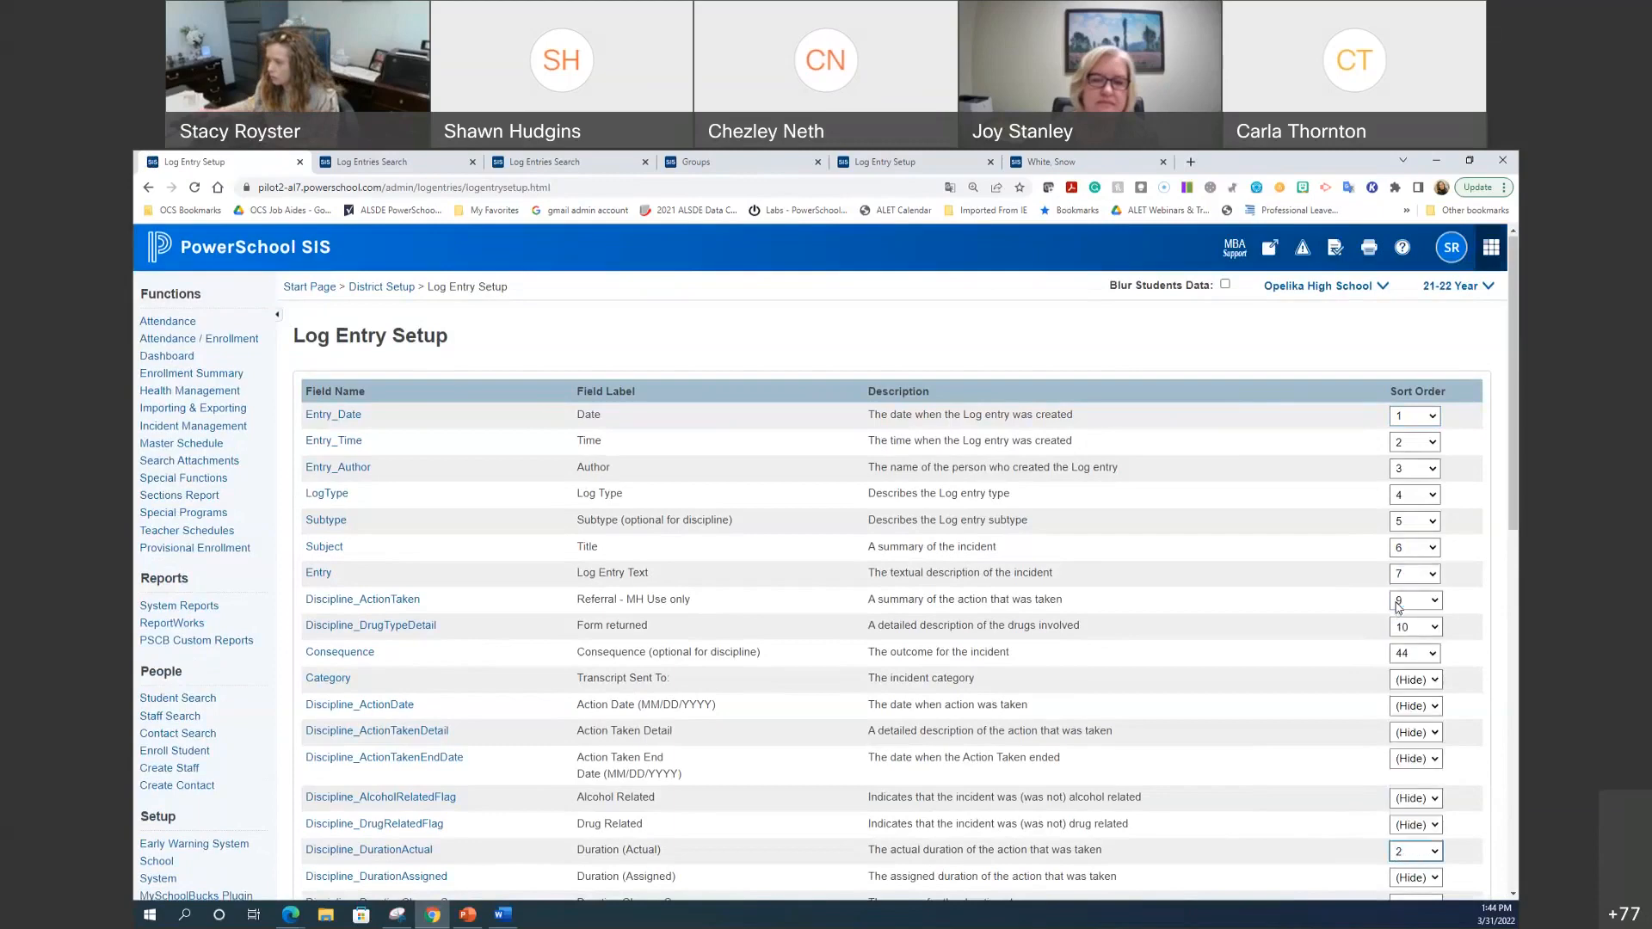
pyautogui.scroll(-10, 1309, 873)
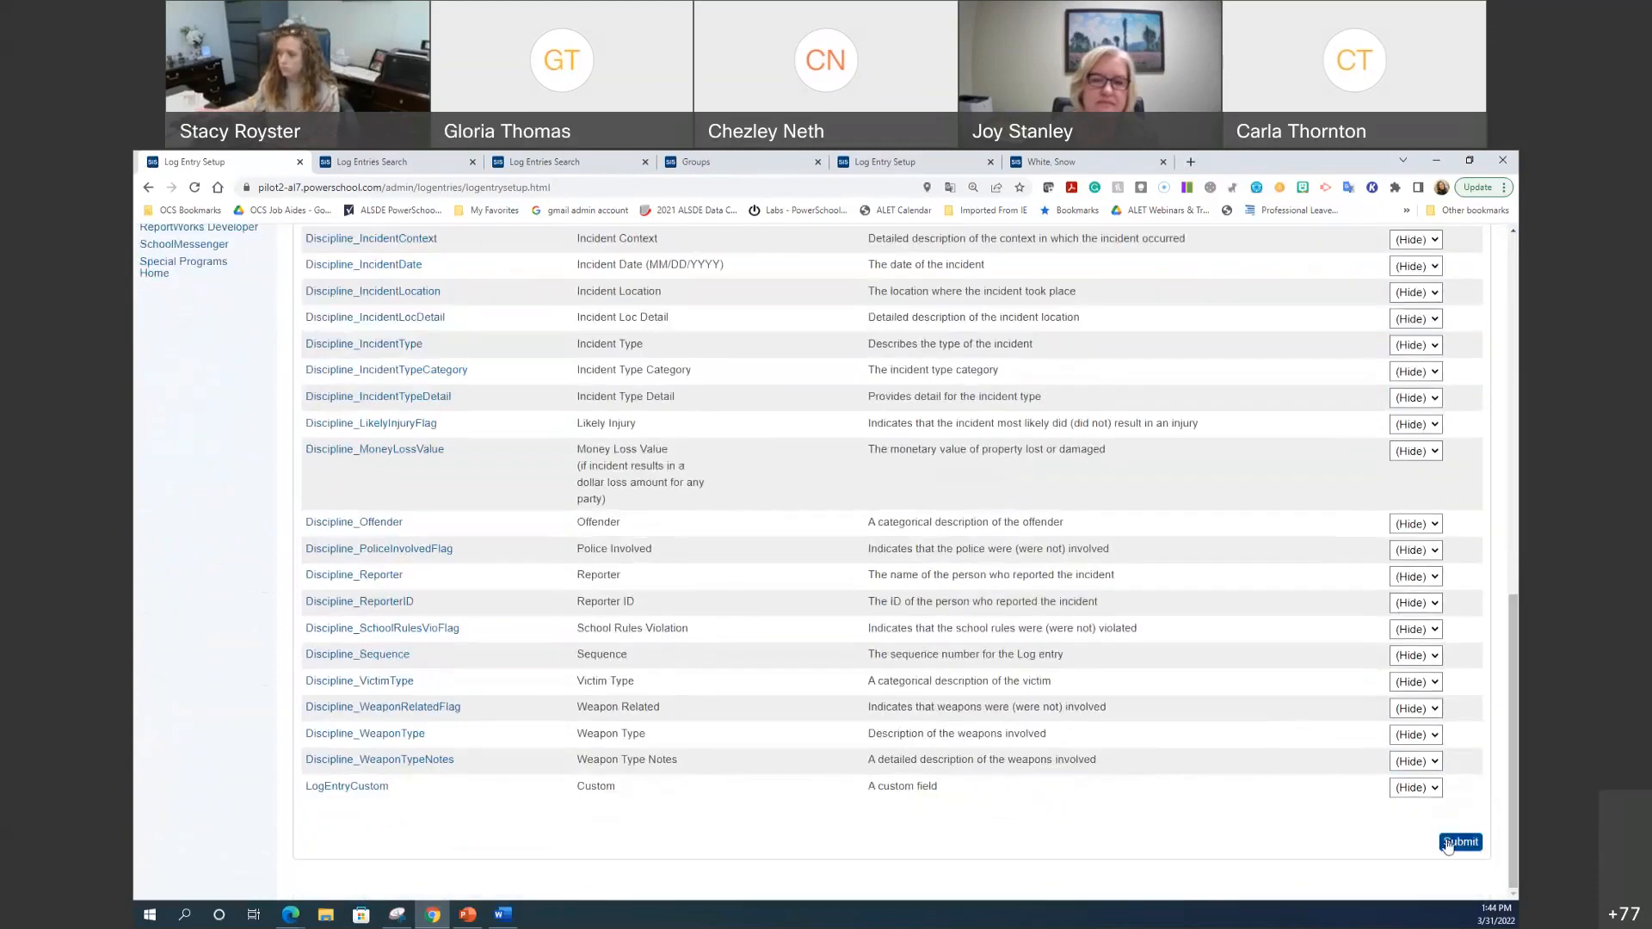
pyautogui.click(1449, 844)
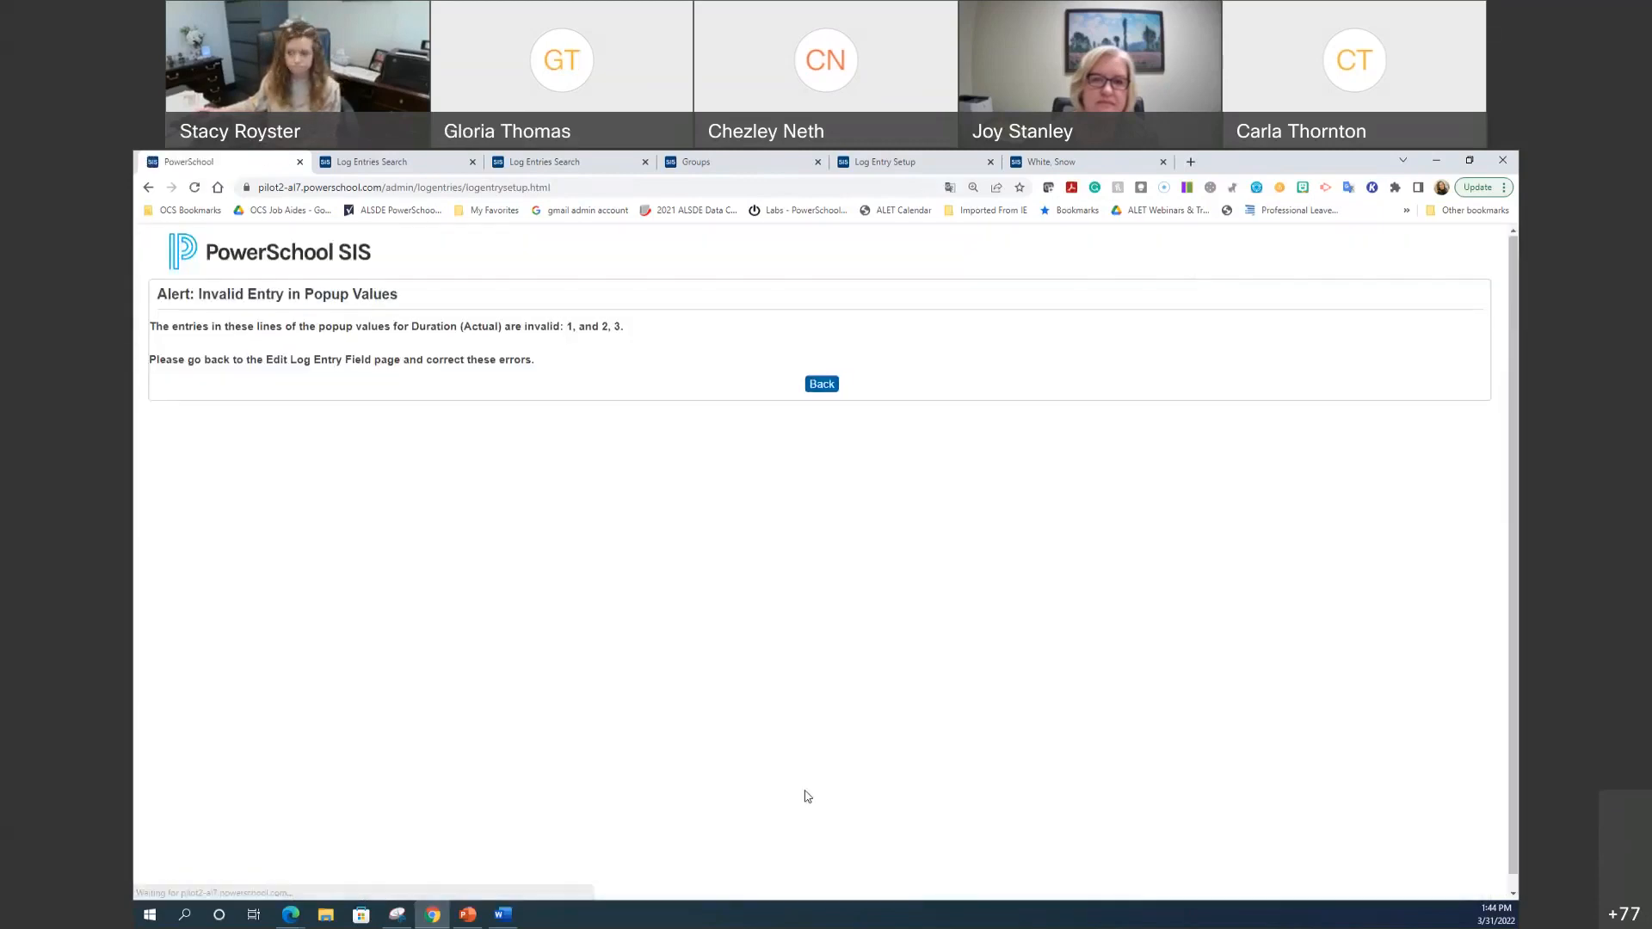
# Step: Go back from the invalid-value error and reload the Log Entry Setup page
pyautogui.click(817, 386)
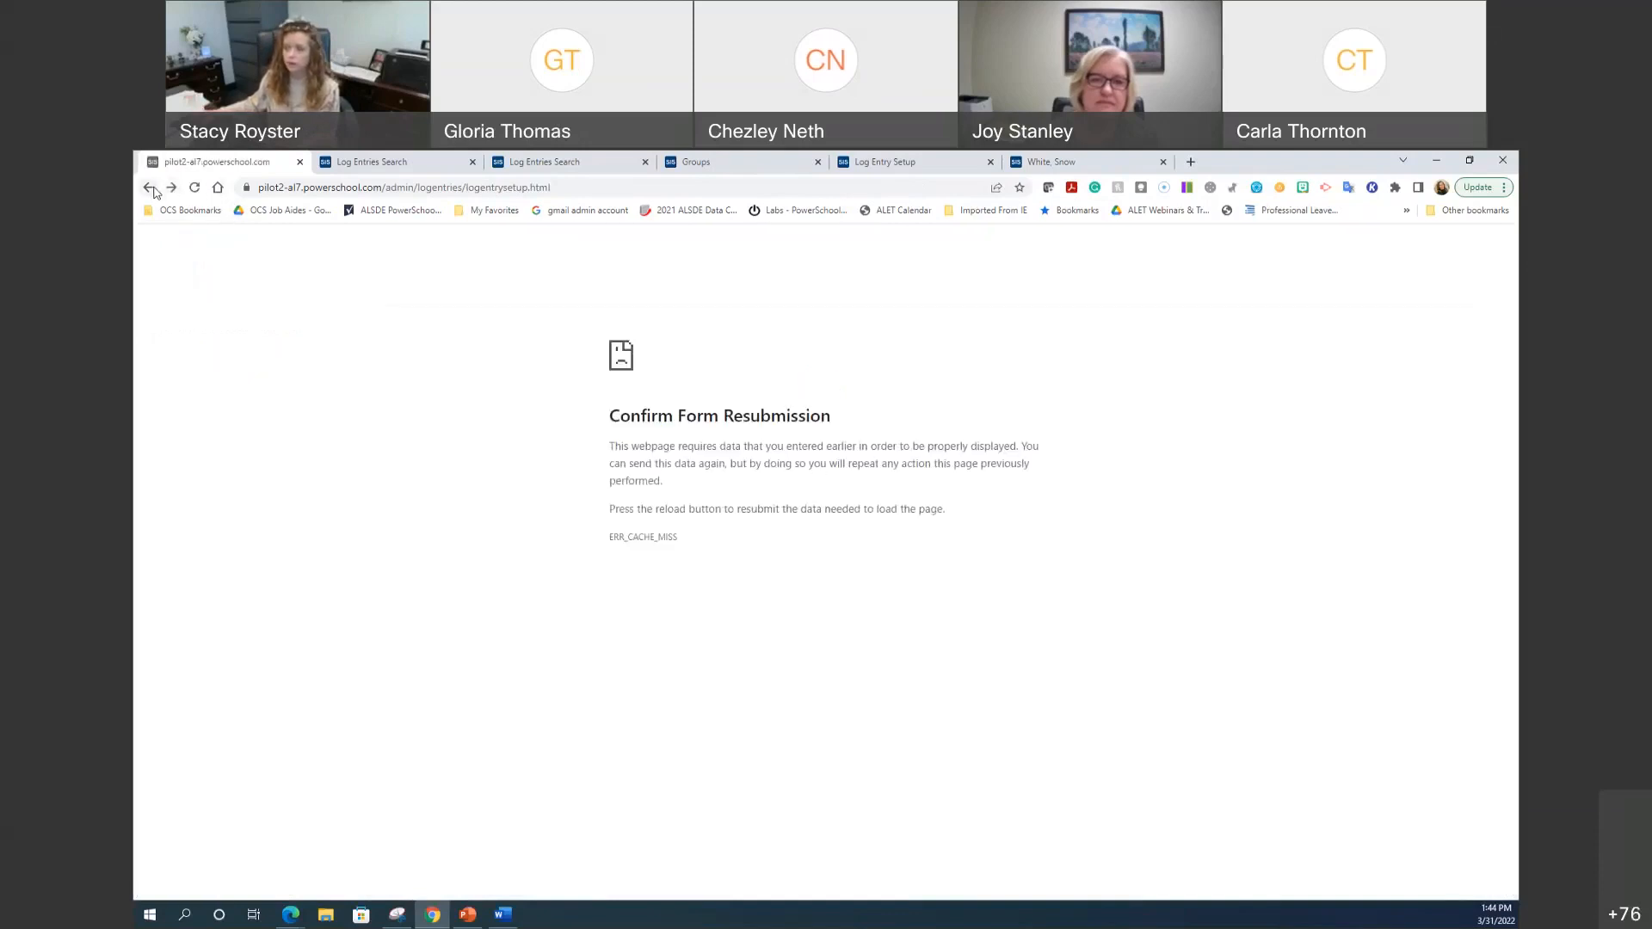
pyautogui.click(193, 187)
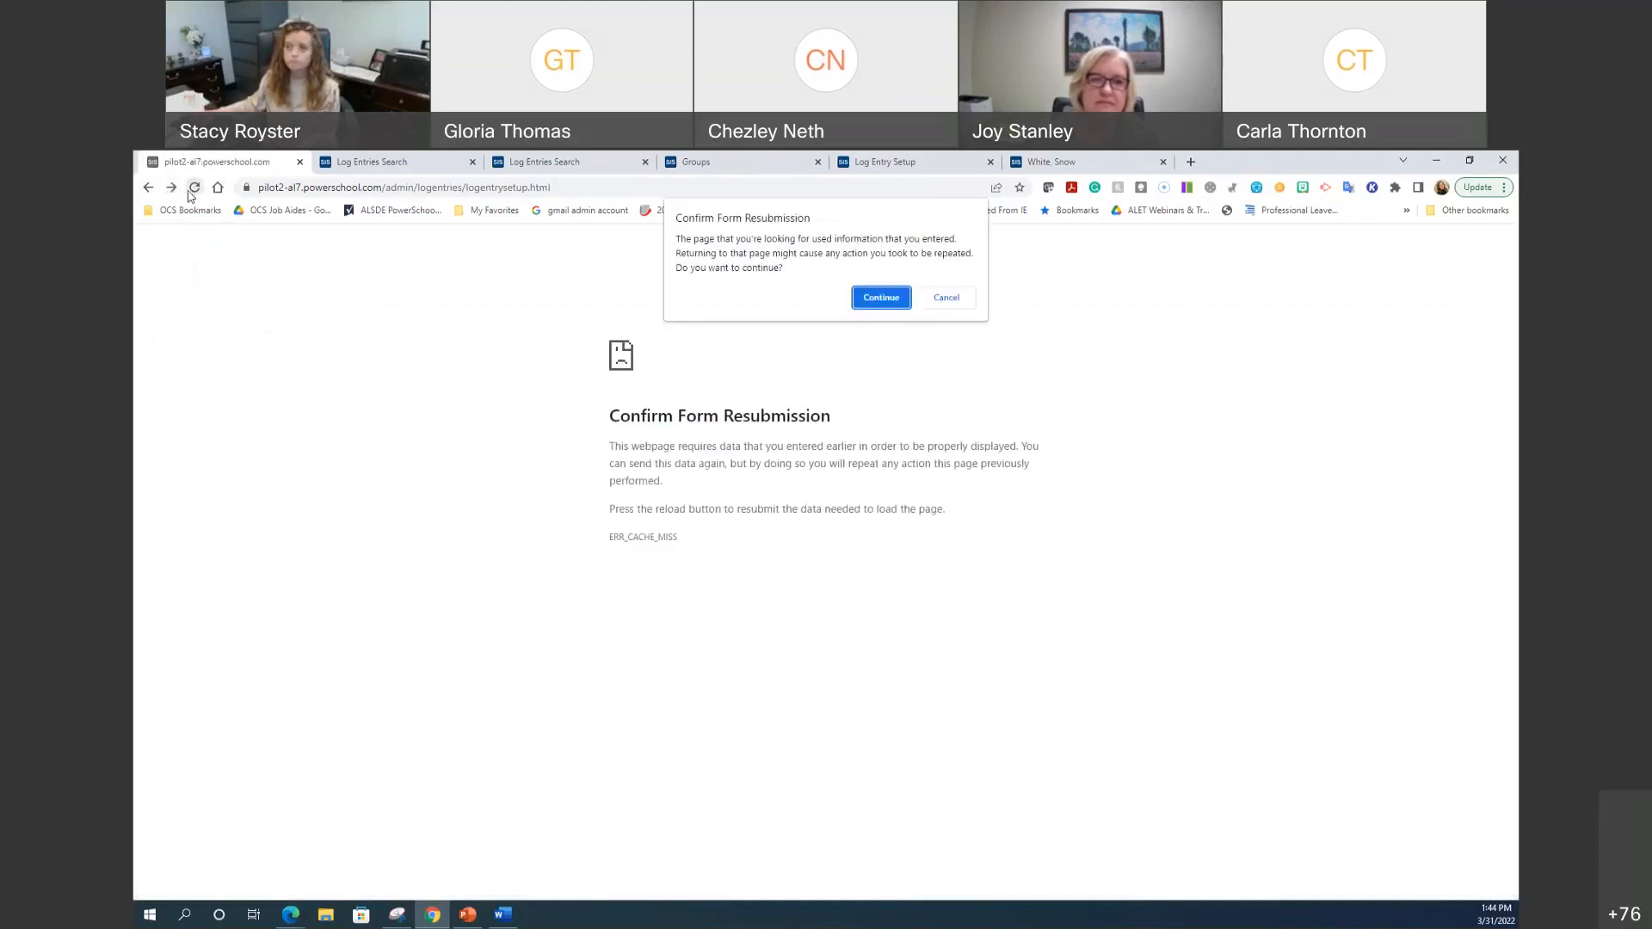
pyautogui.click(862, 301)
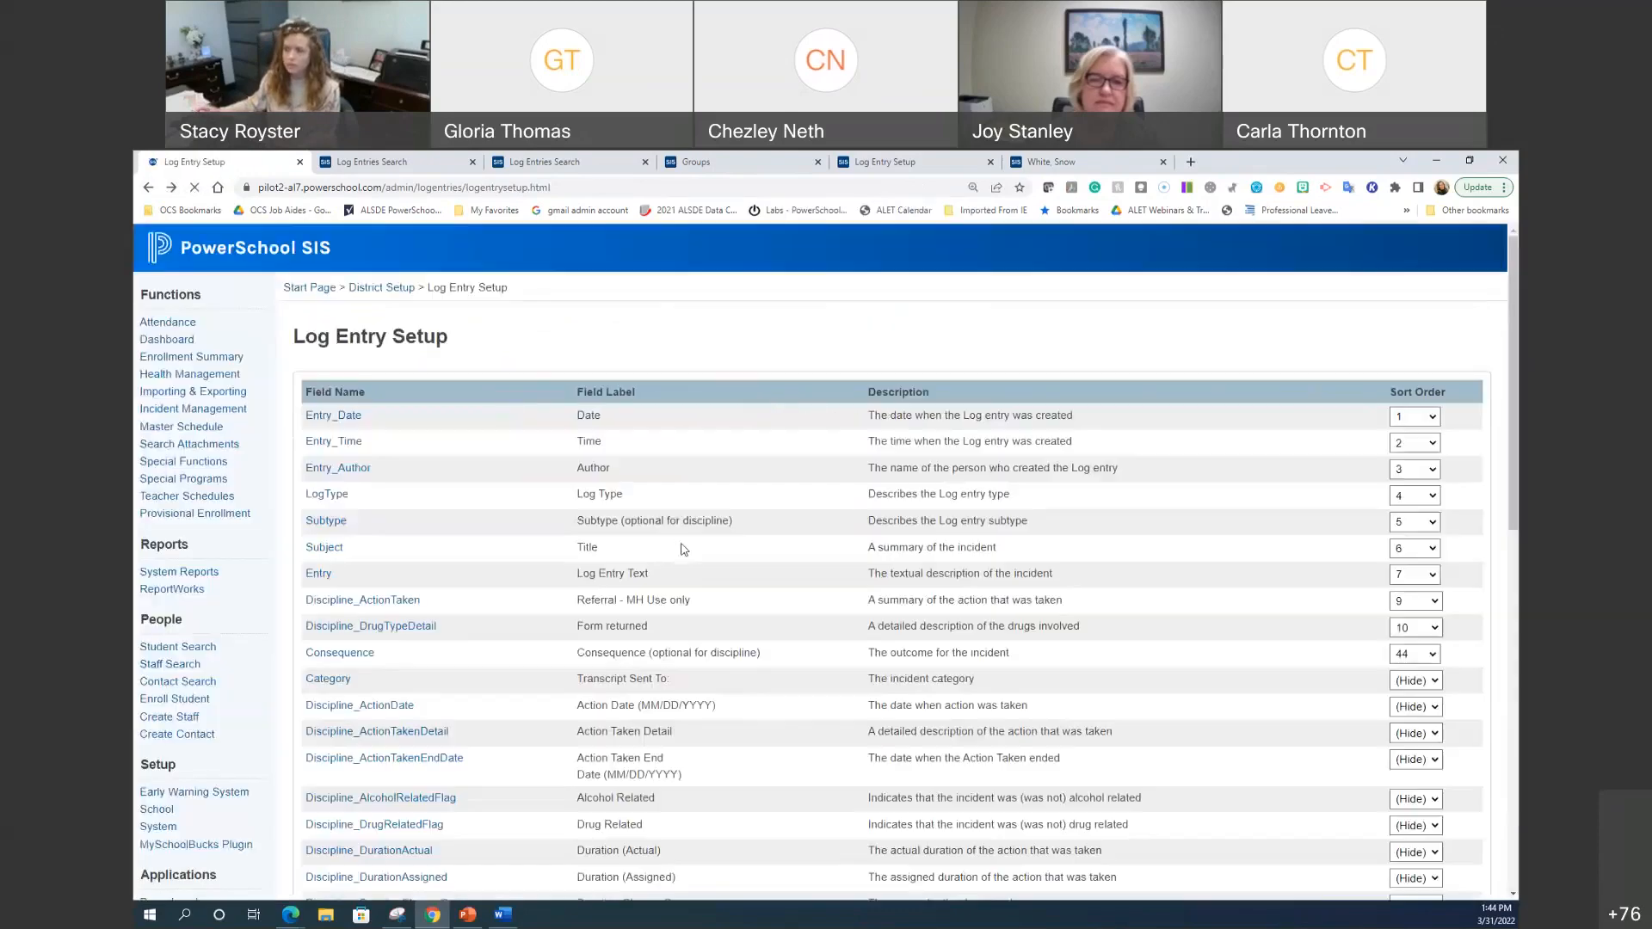
# Step: Review the Discipline_IncidentContext field settings and return to the Log Entry Setup table
pyautogui.scroll(-3, 481, 722)
pyautogui.click(380, 773)
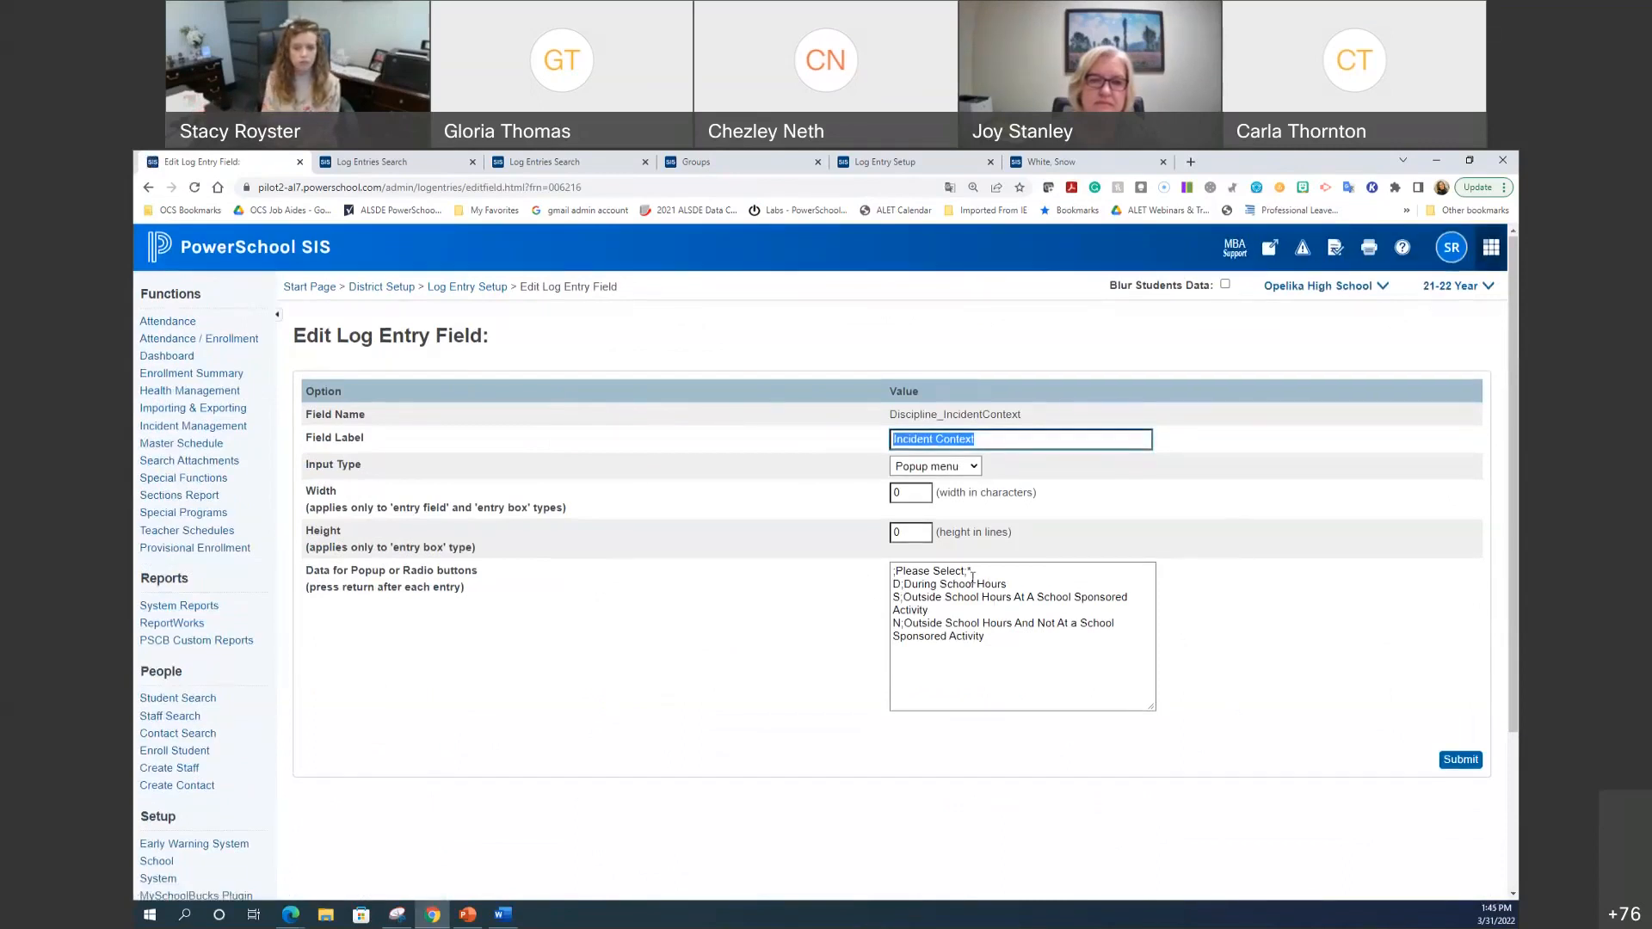
pyautogui.click(495, 288)
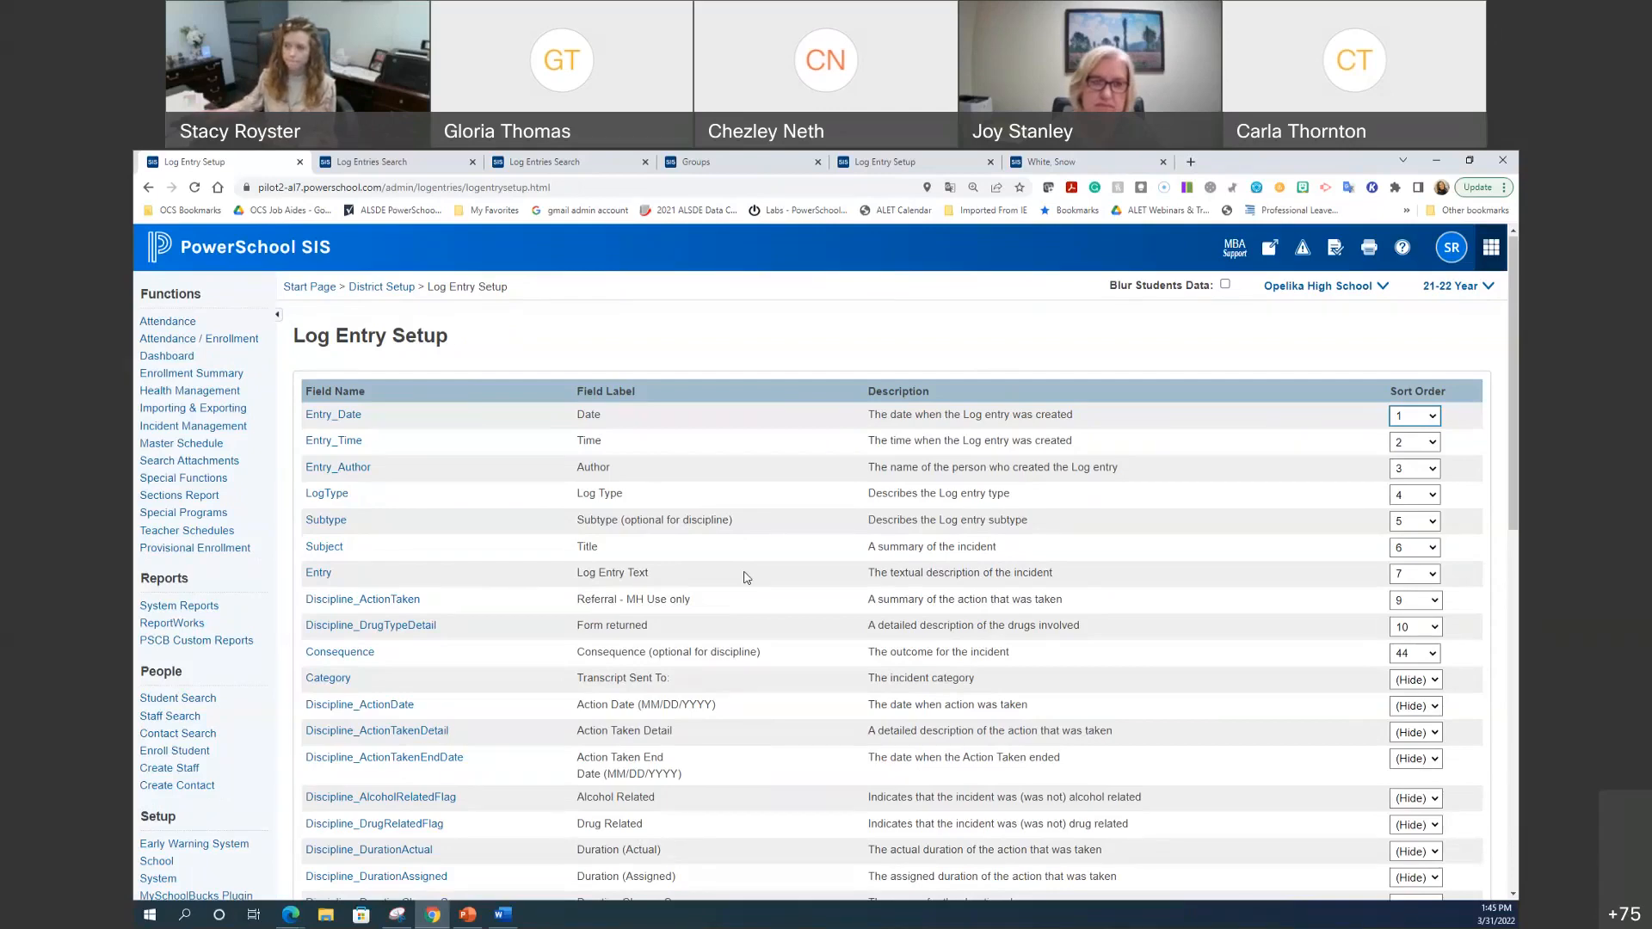
# Step: Open a new Incognito browser window
pyautogui.scroll(-2, 718, 482)
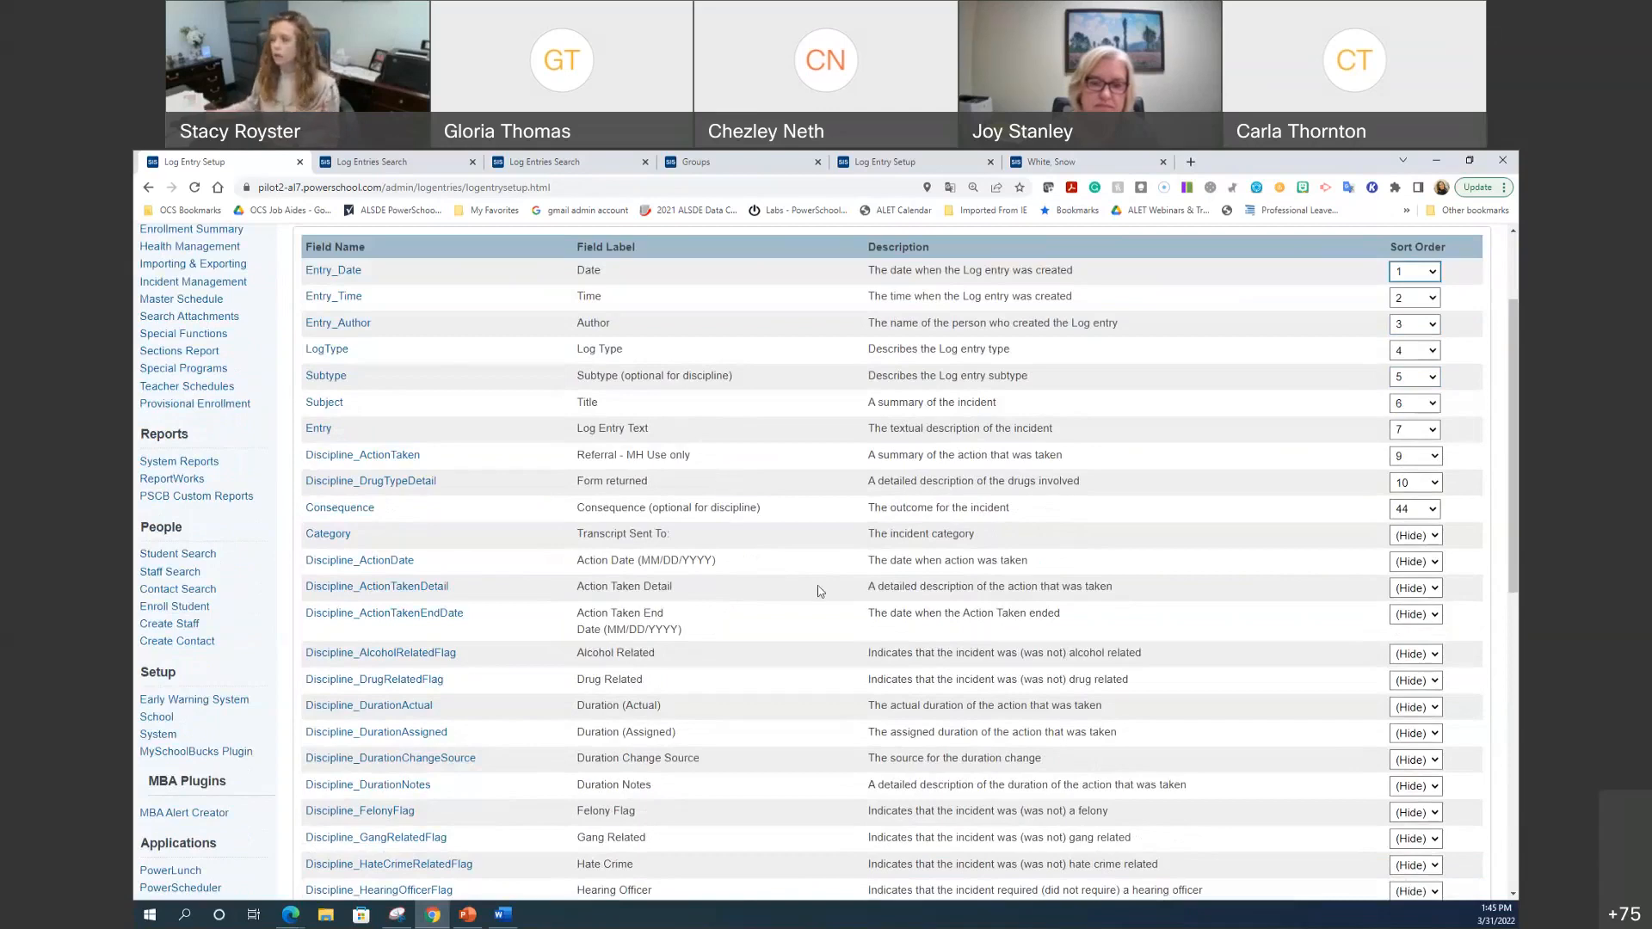
pyautogui.scroll(2, 832, 592)
pyautogui.click(1505, 188)
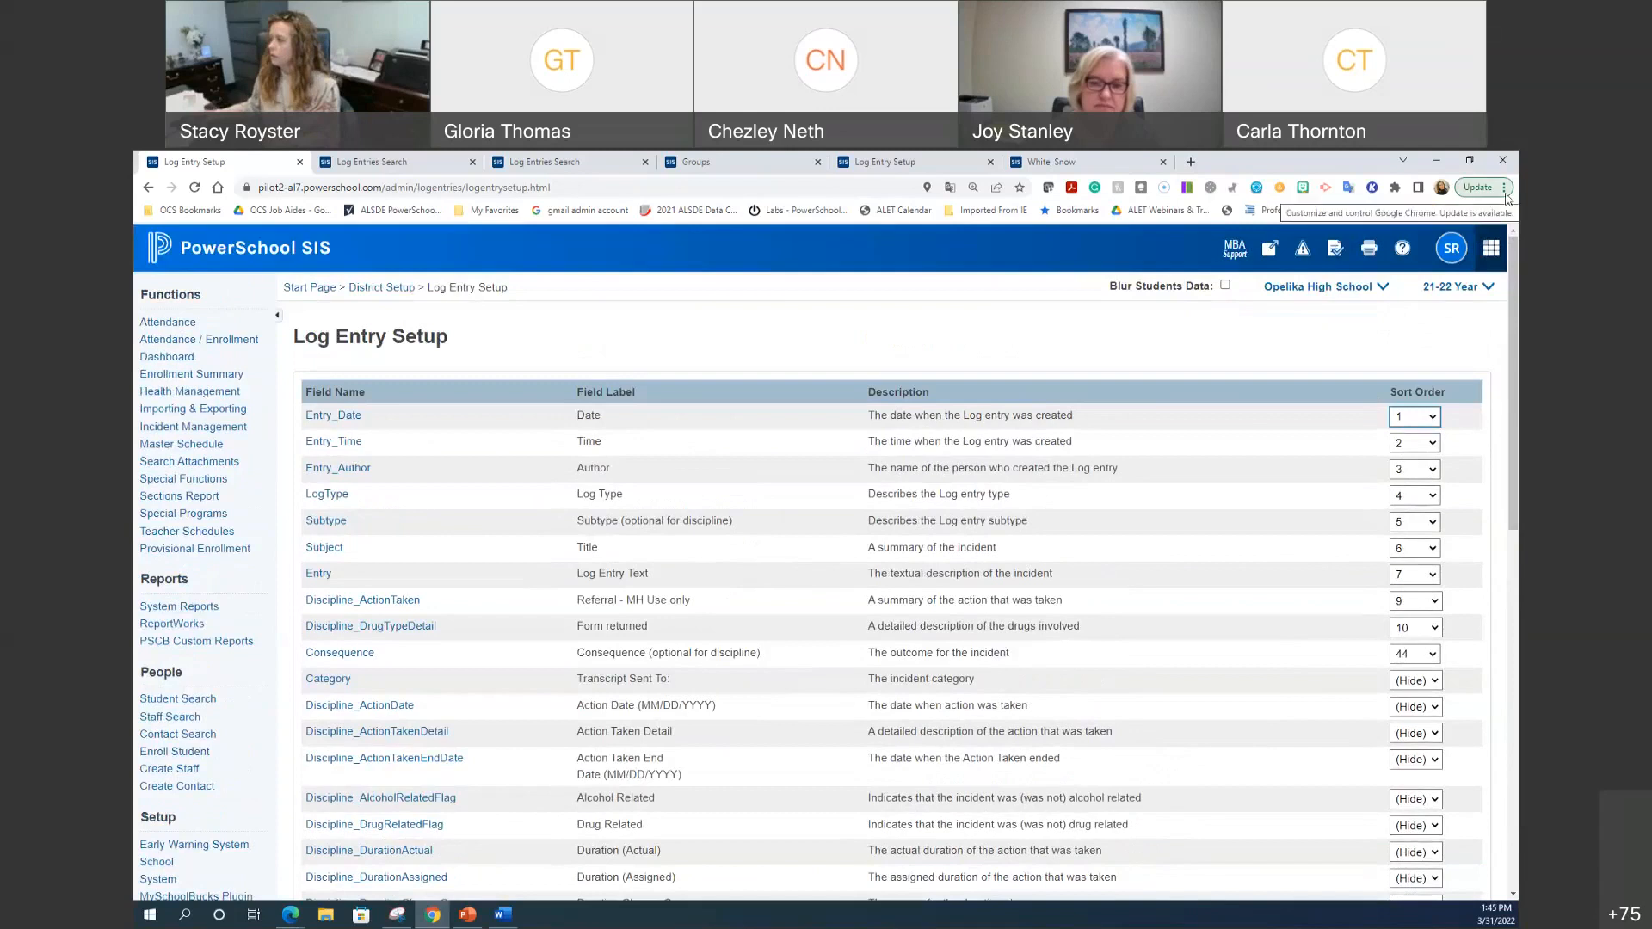
pyautogui.click(1377, 268)
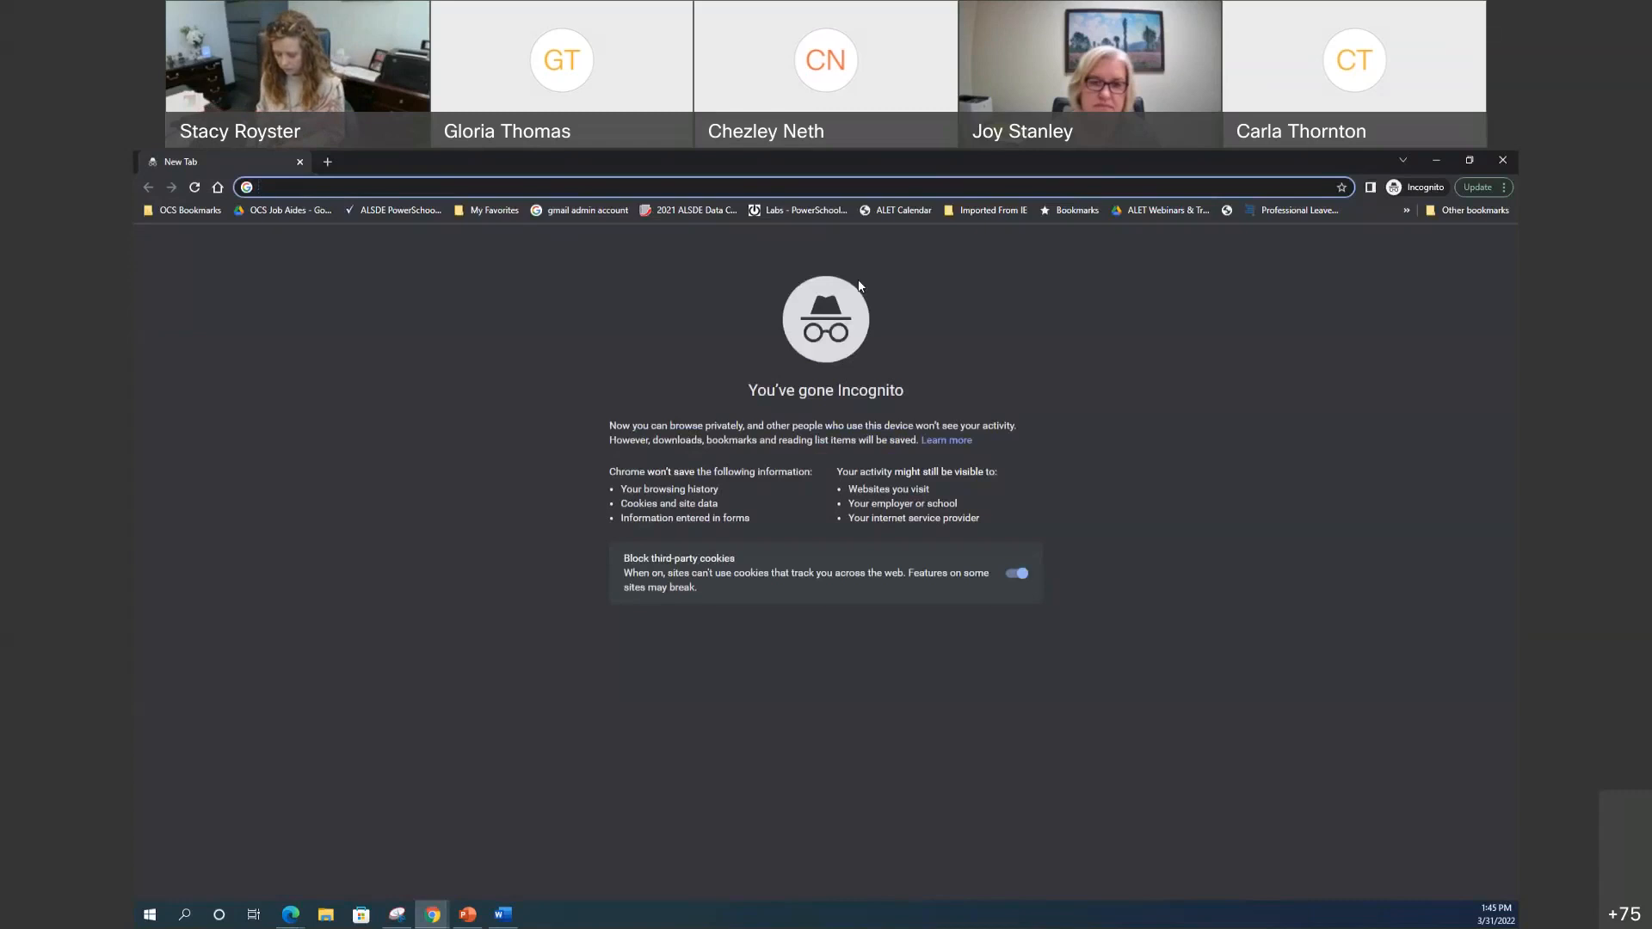
# Step: Load the PowerTeacher sign-in page at pilot2-al7.powerschool.com/teachers
pyautogui.write('ope')
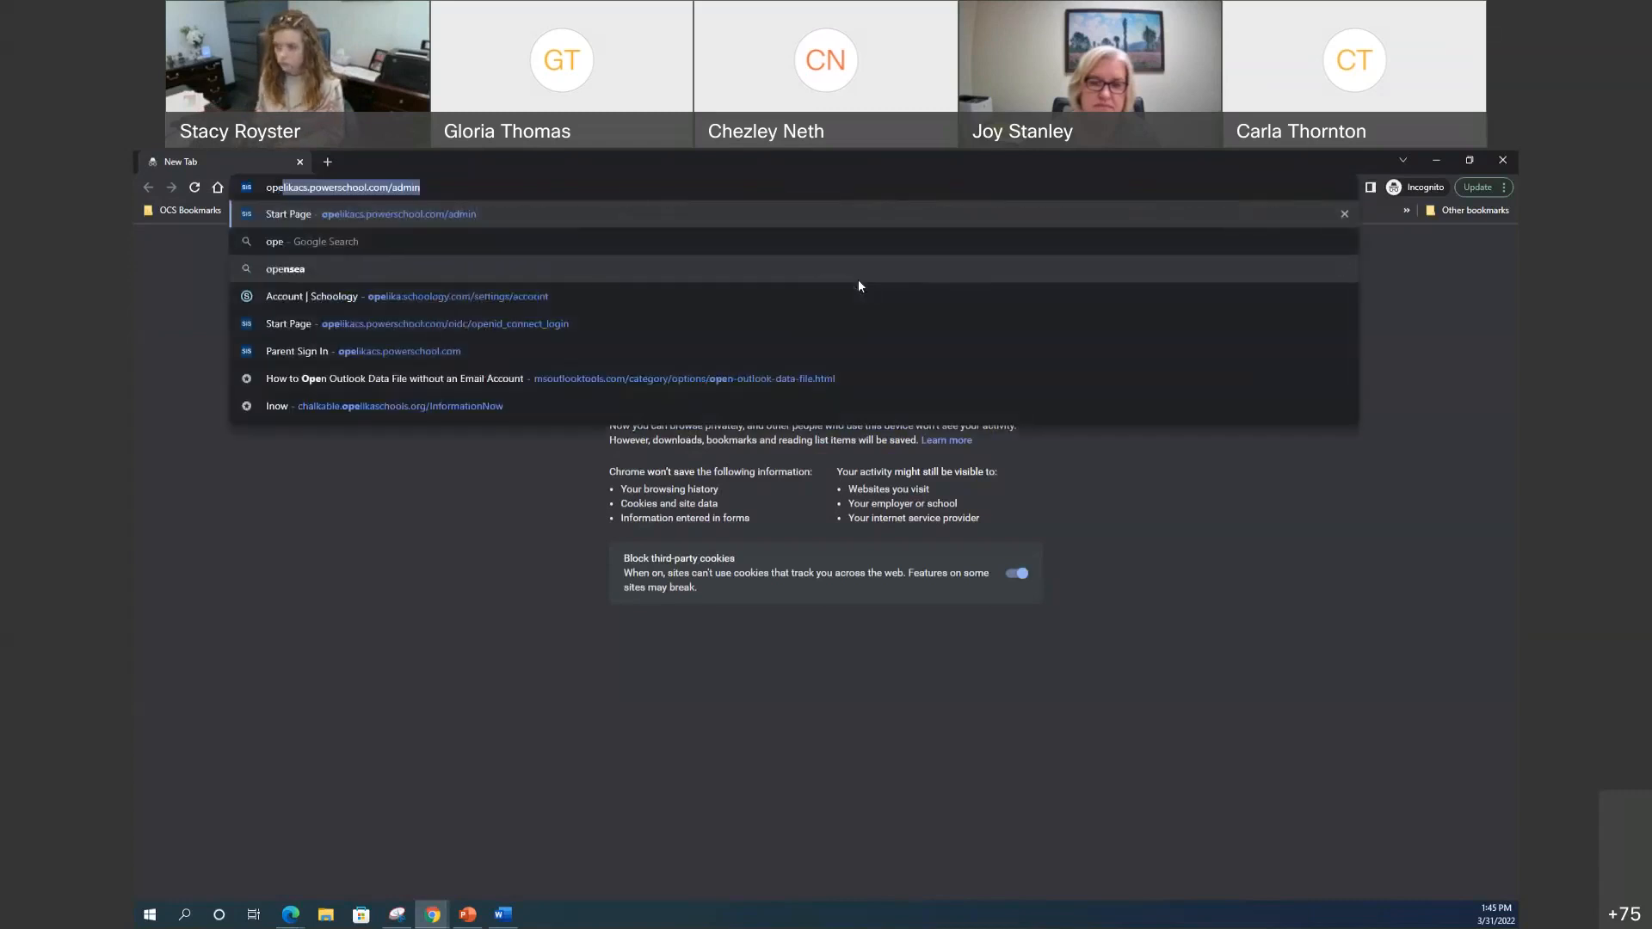
pyautogui.press('BackSpace')
pyautogui.press('BackSpace')
pyautogui.press('BackSpace')
pyautogui.press('BackSpace')
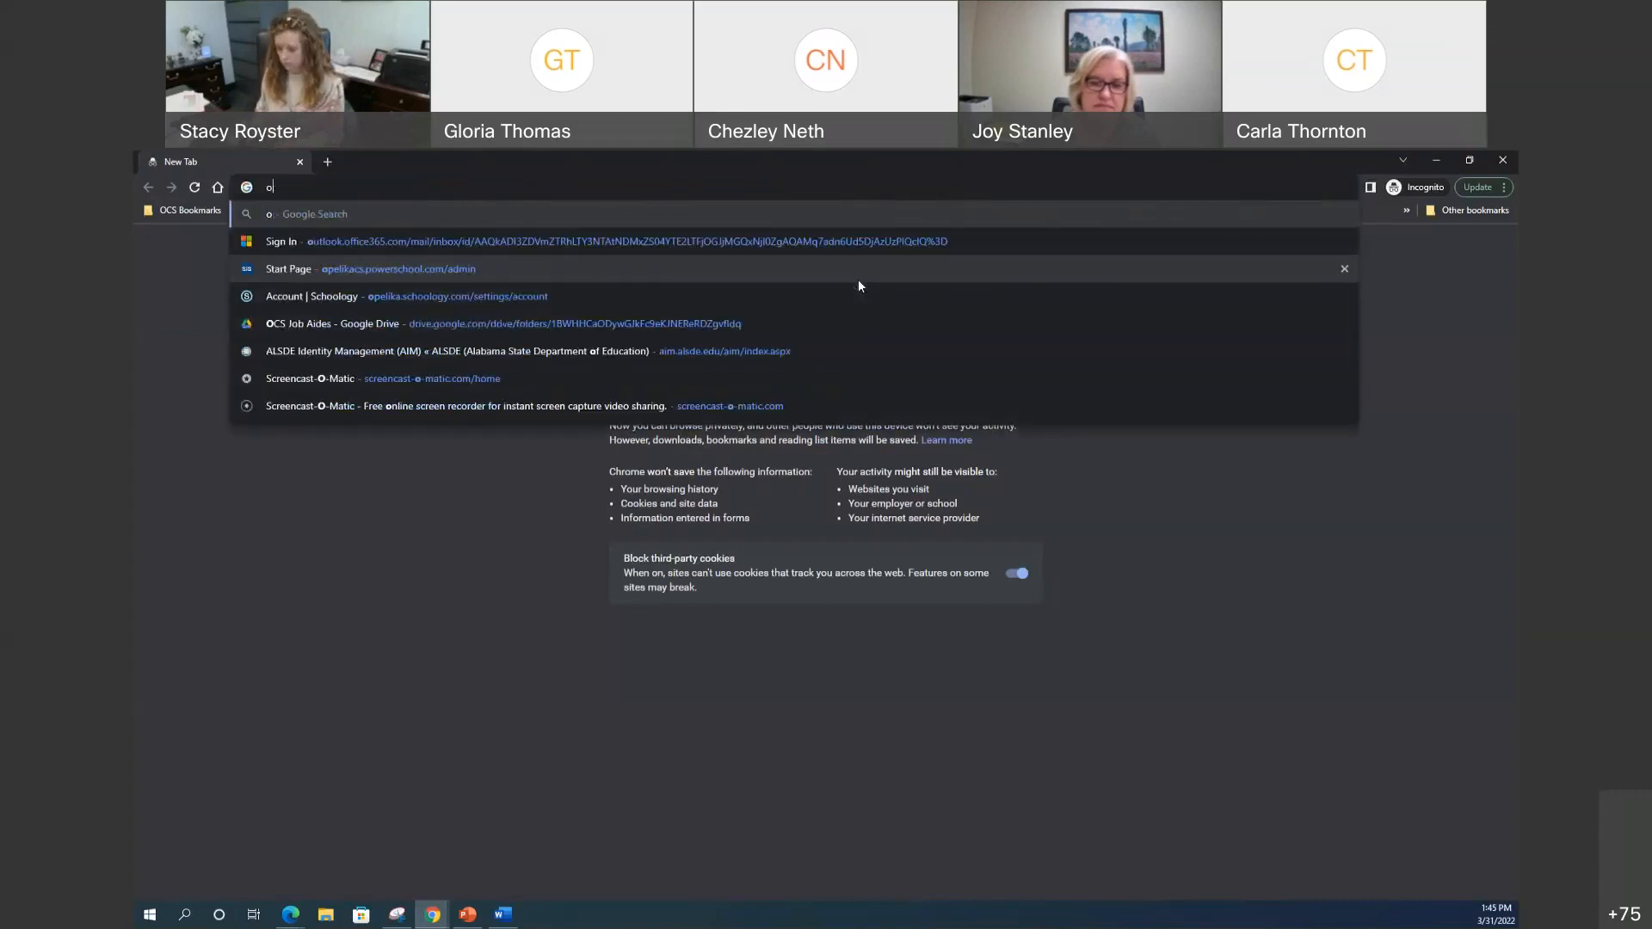
pyautogui.write('pilot')
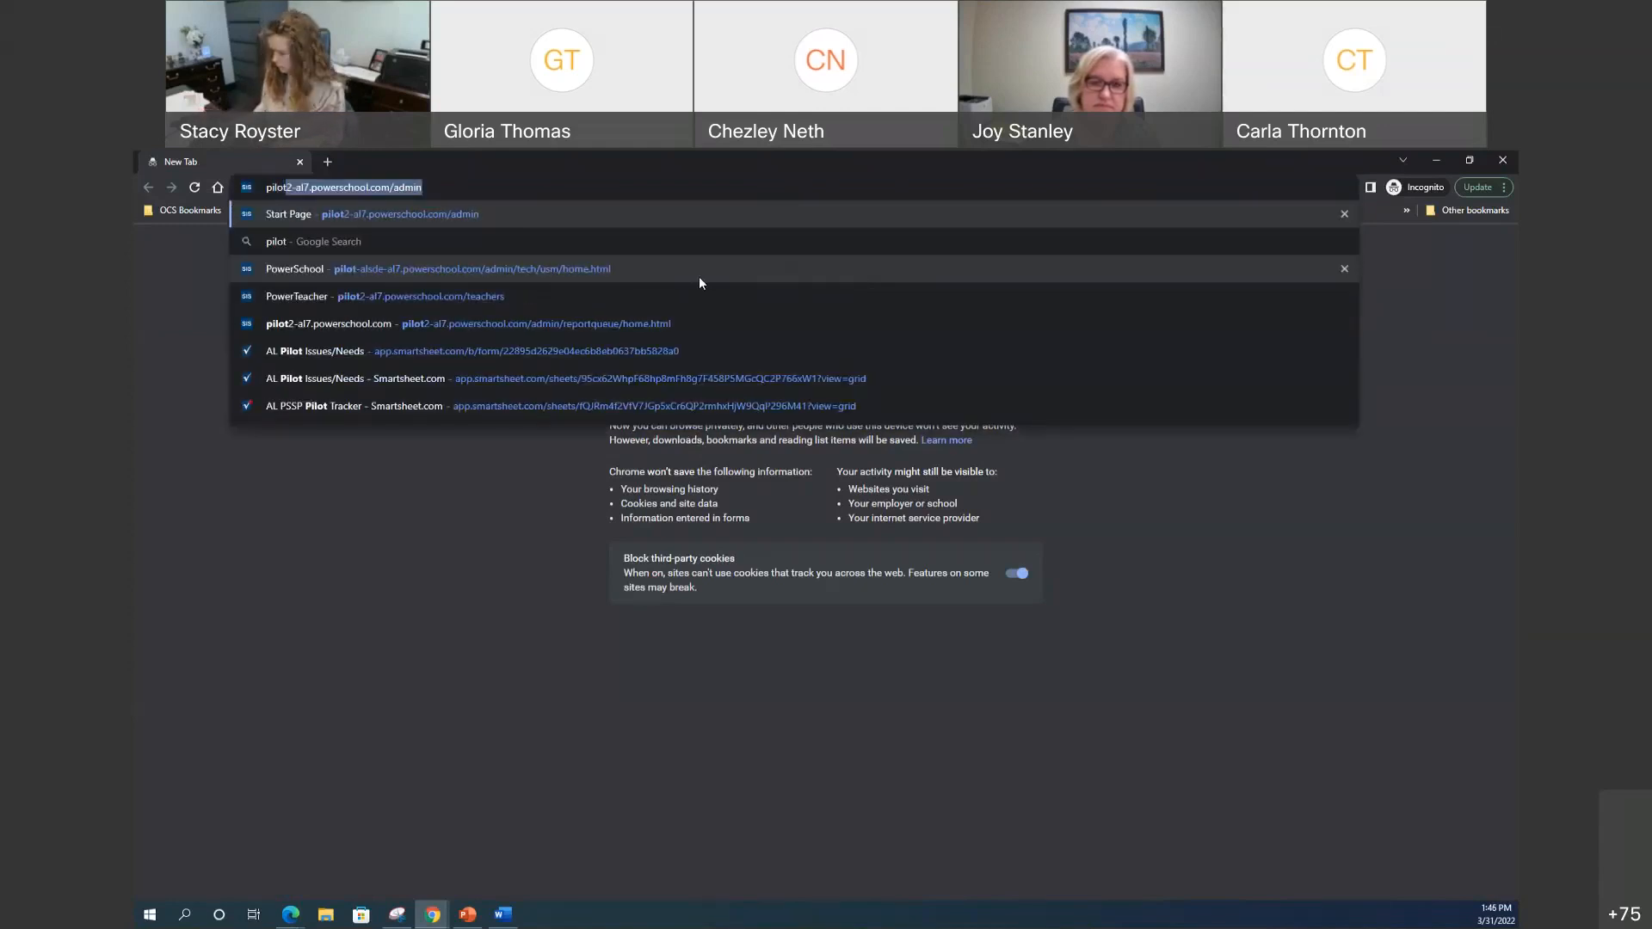
pyautogui.press('Right')
pyautogui.press('BackSpace')
pyautogui.press('BackSpace')
pyautogui.press('BackSpace')
pyautogui.press('BackSpace')
pyautogui.press('BackSpace')
pyautogui.write('teach')
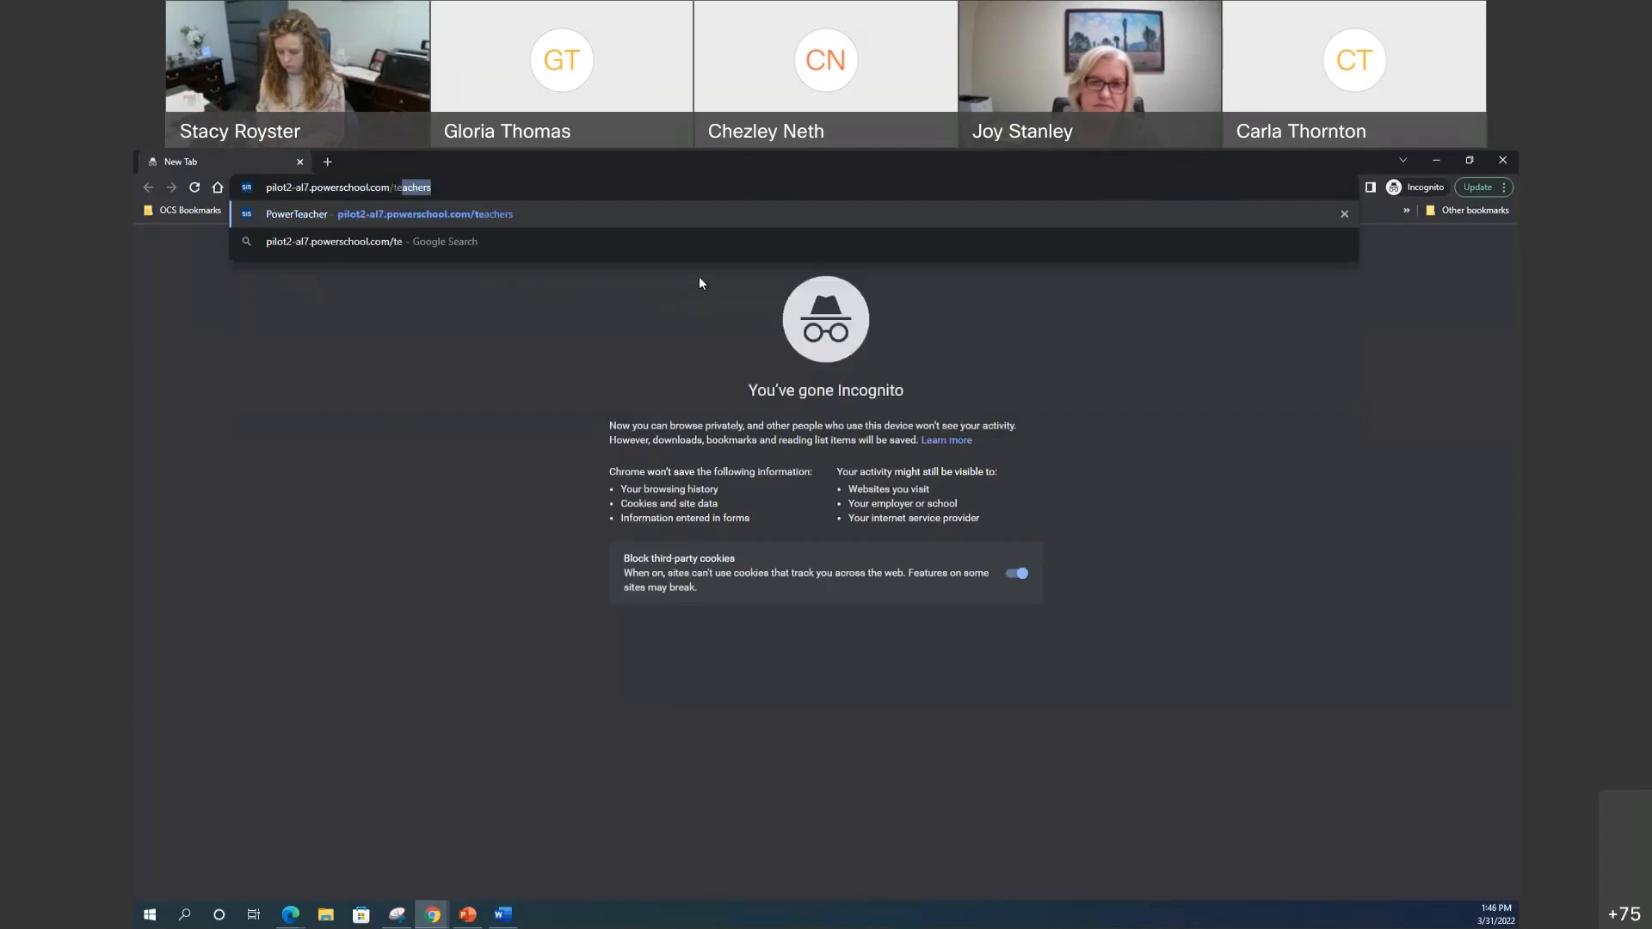
pyautogui.press('Return')
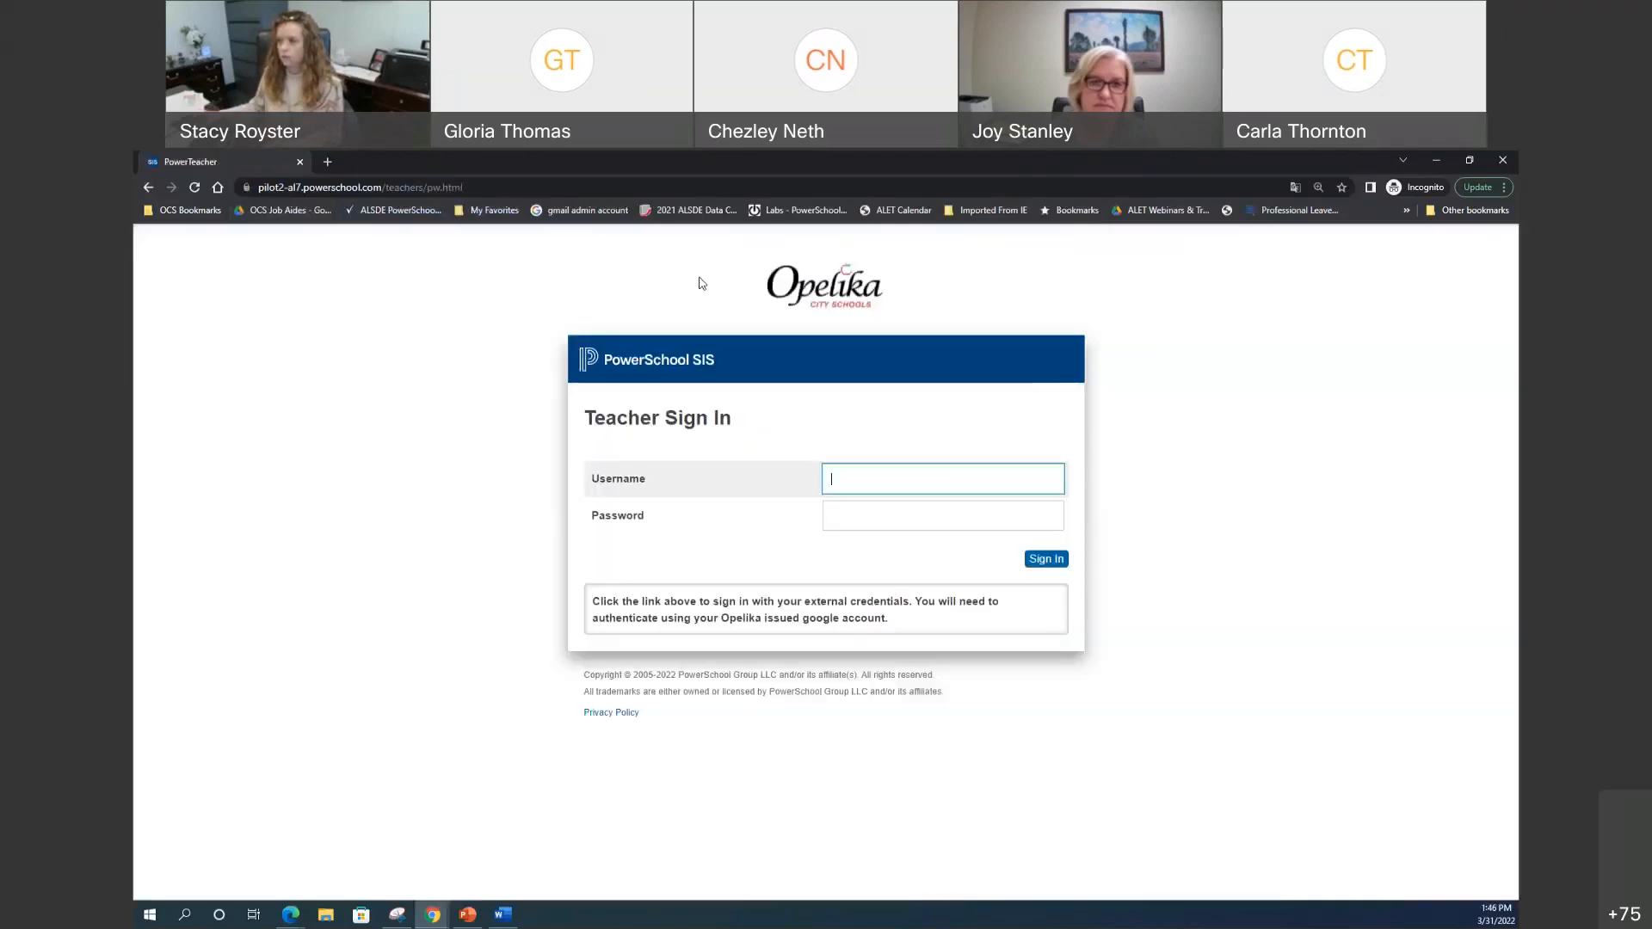
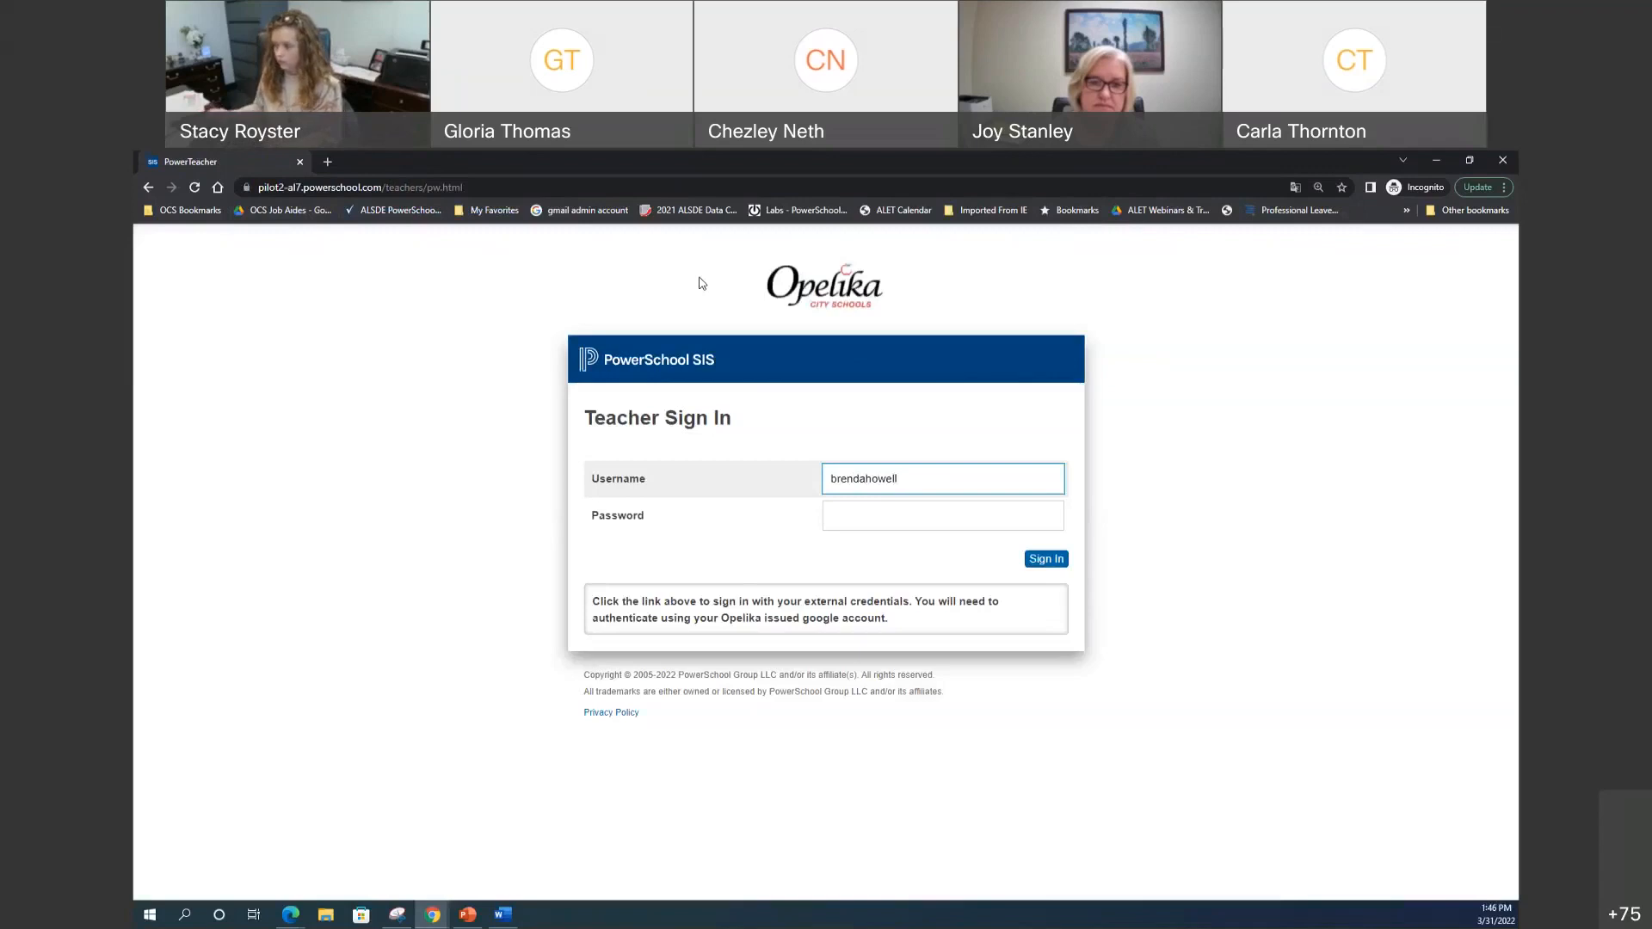
# Step: Sign in with the teacher's username and password
pyautogui.press('Tab')
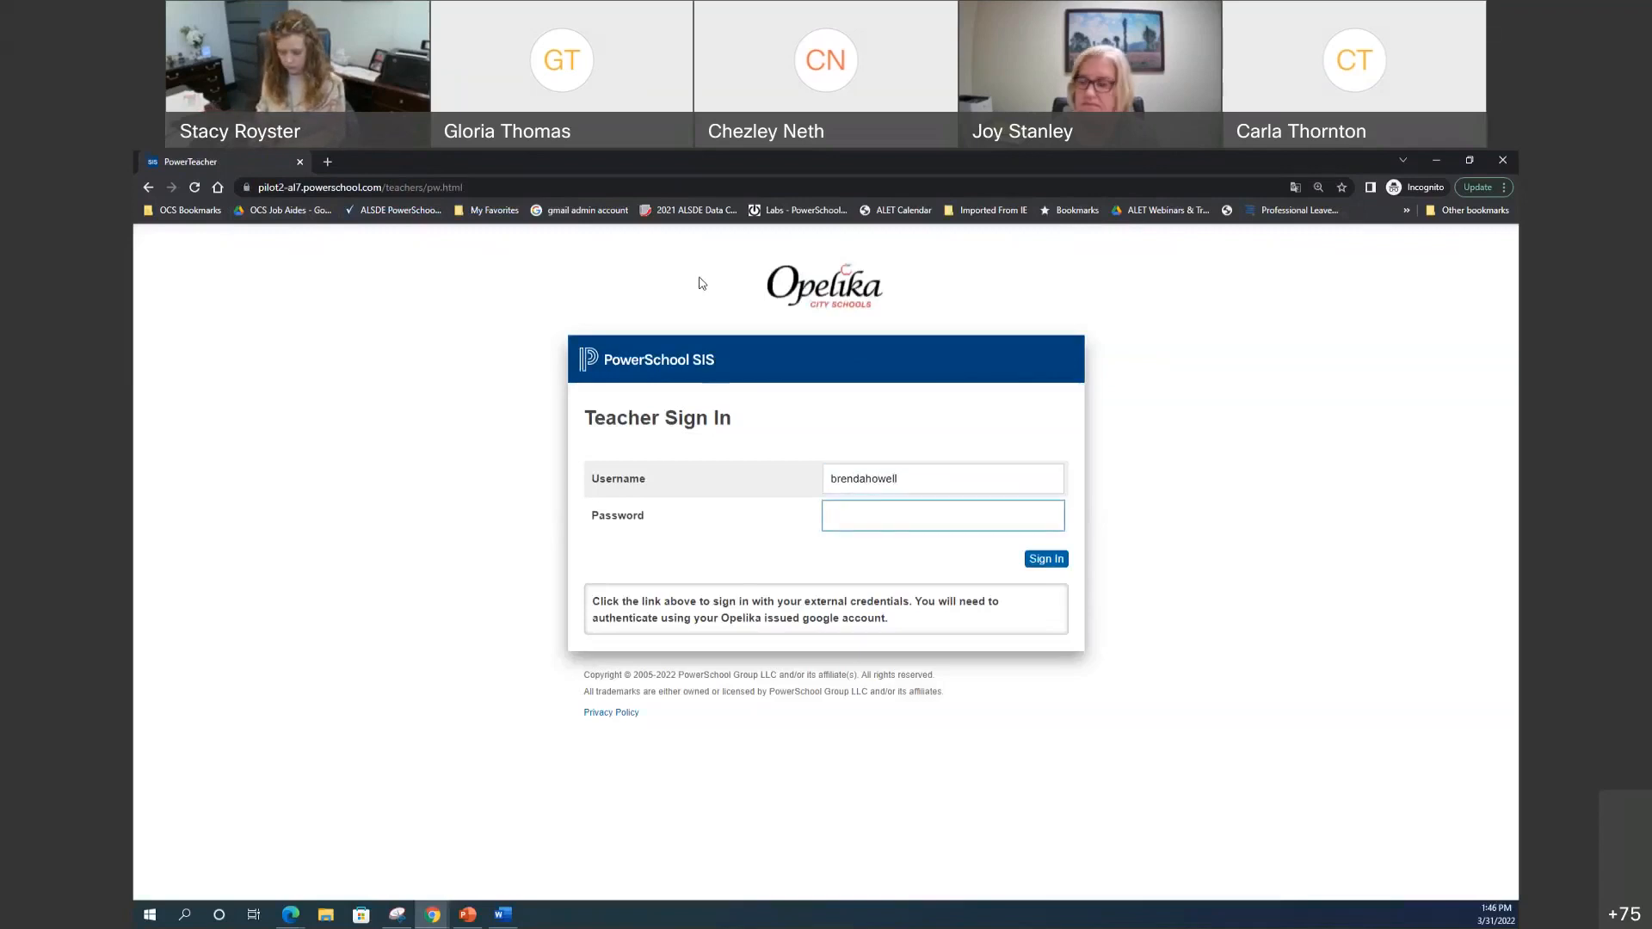
pyautogui.write('•••••••••')
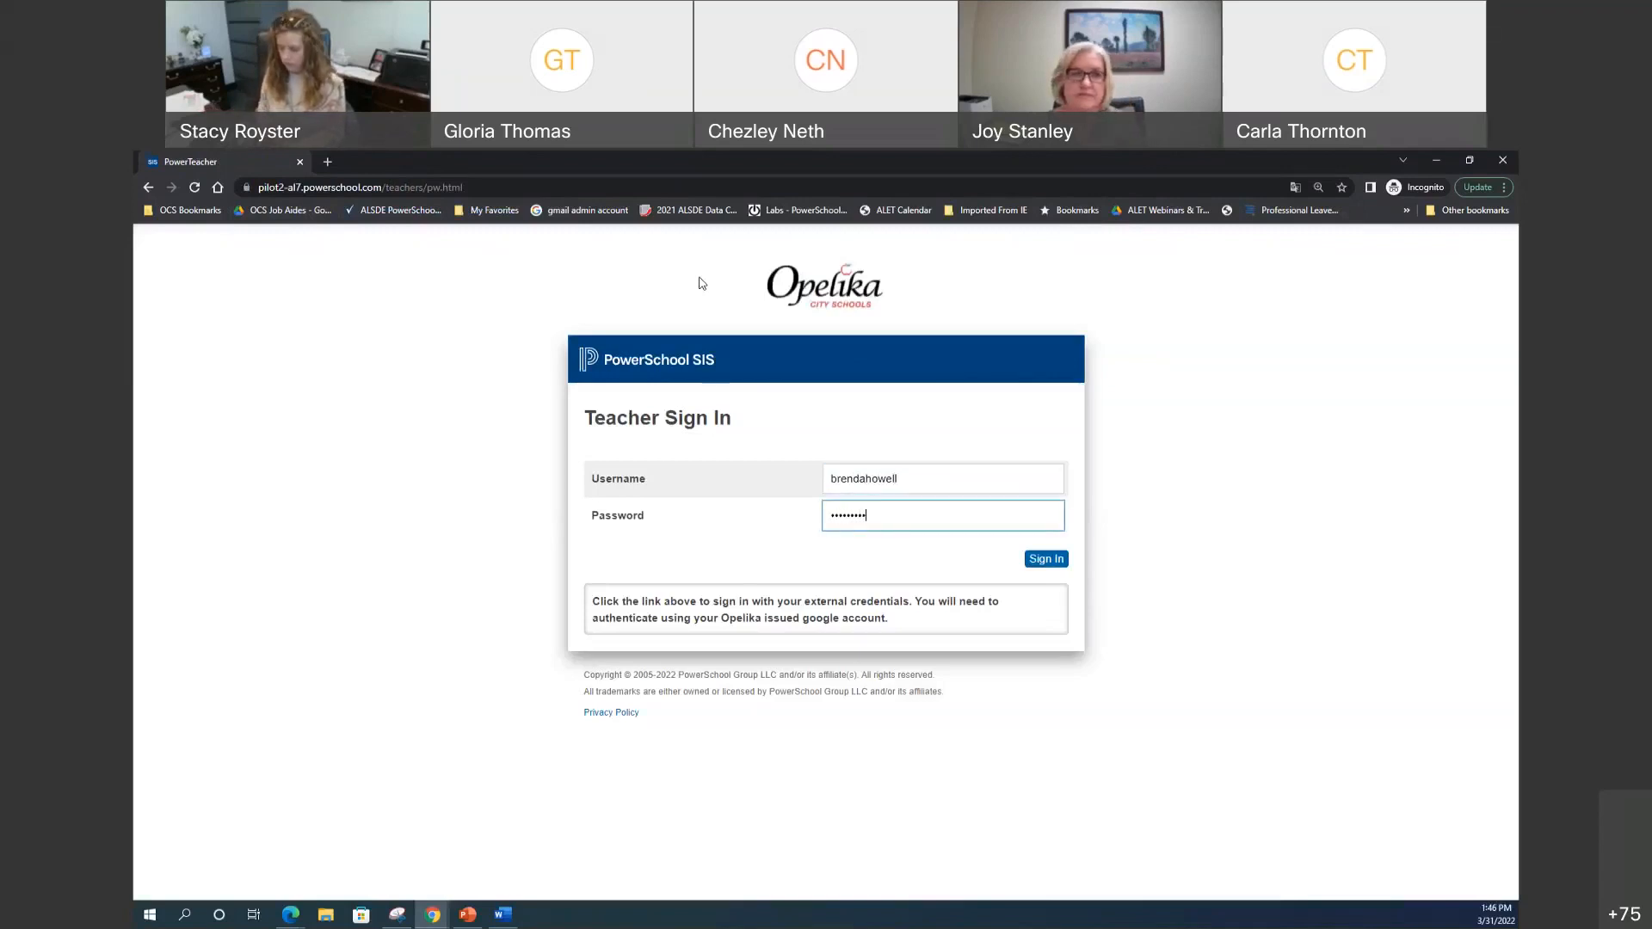
pyautogui.press('Return')
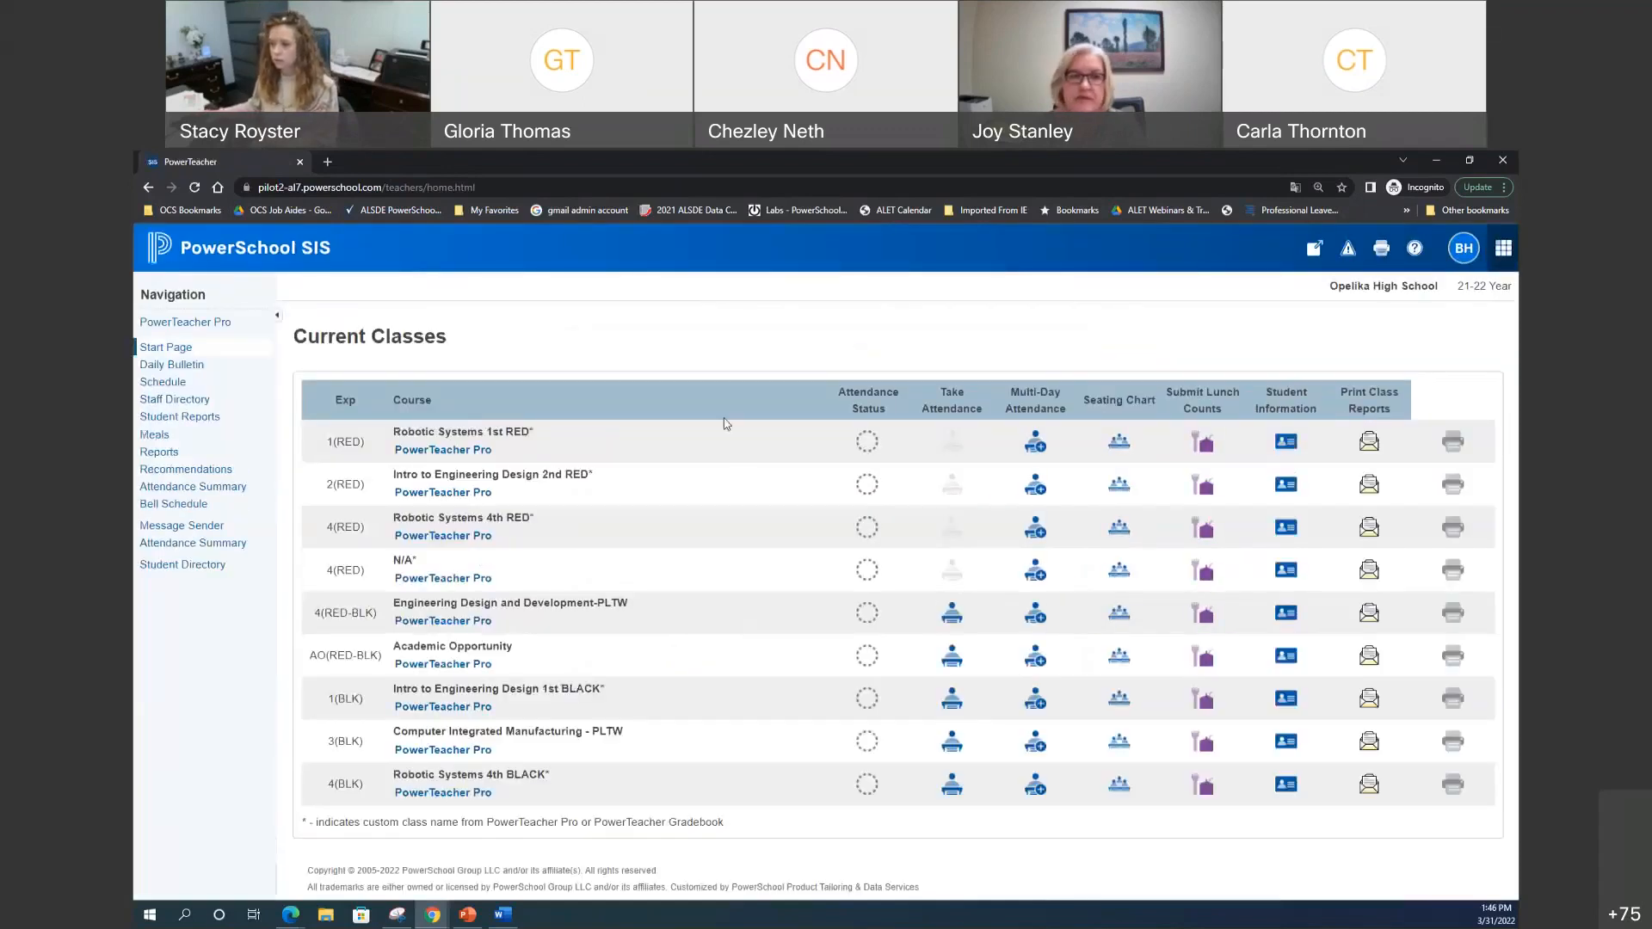
pyautogui.click(1291, 747)
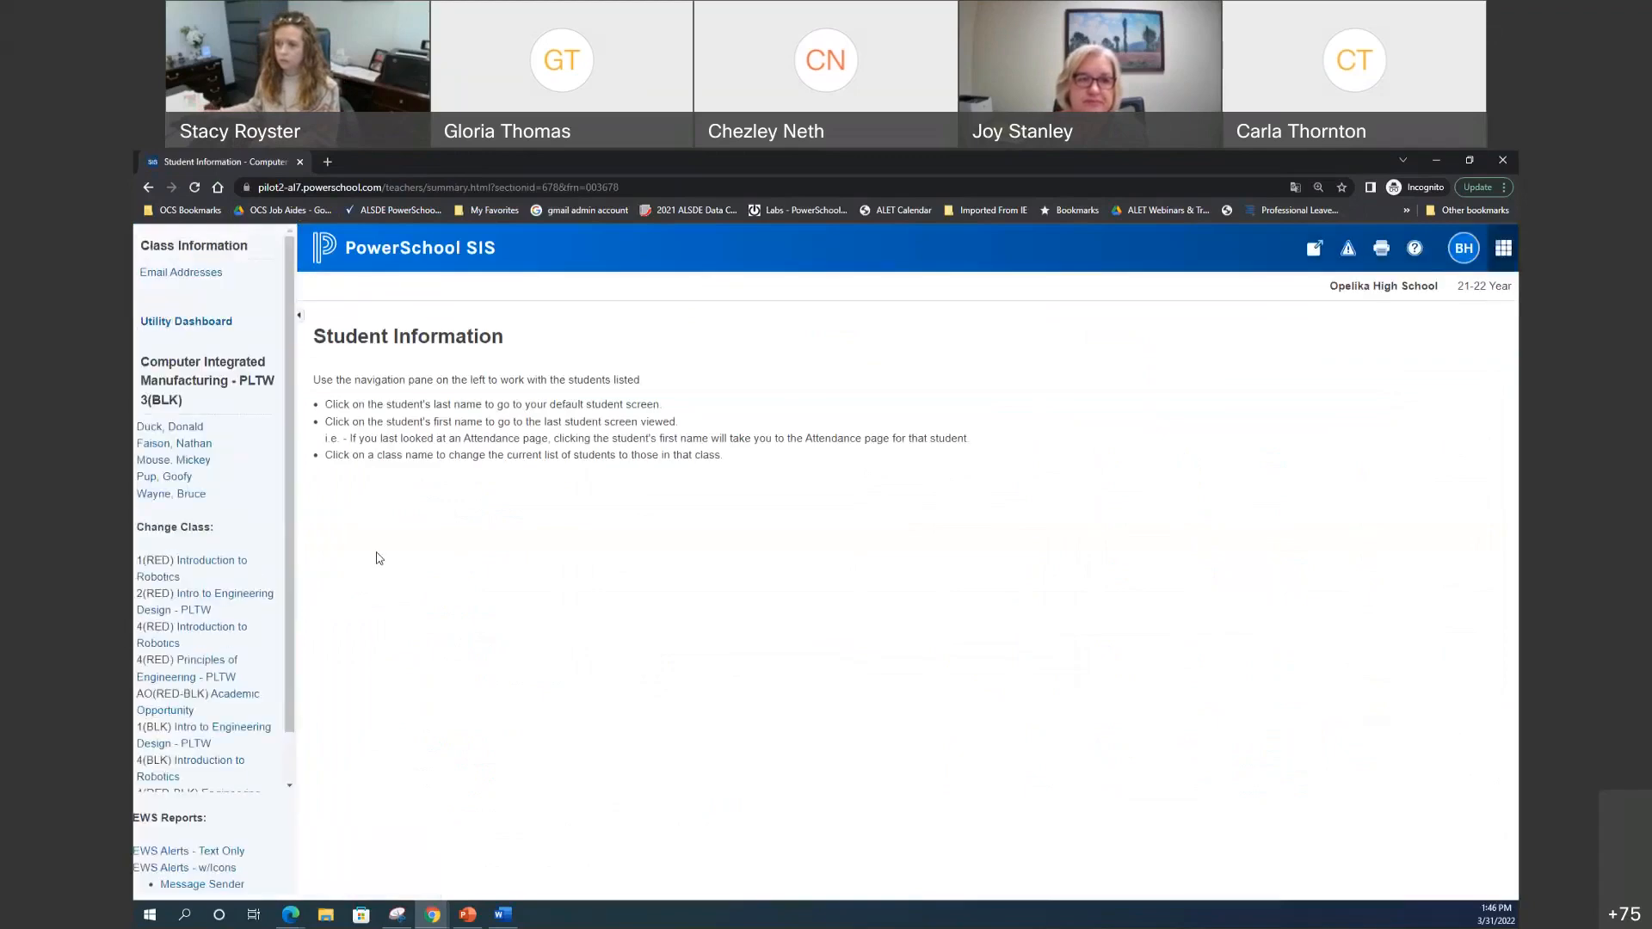
pyautogui.click(191, 460)
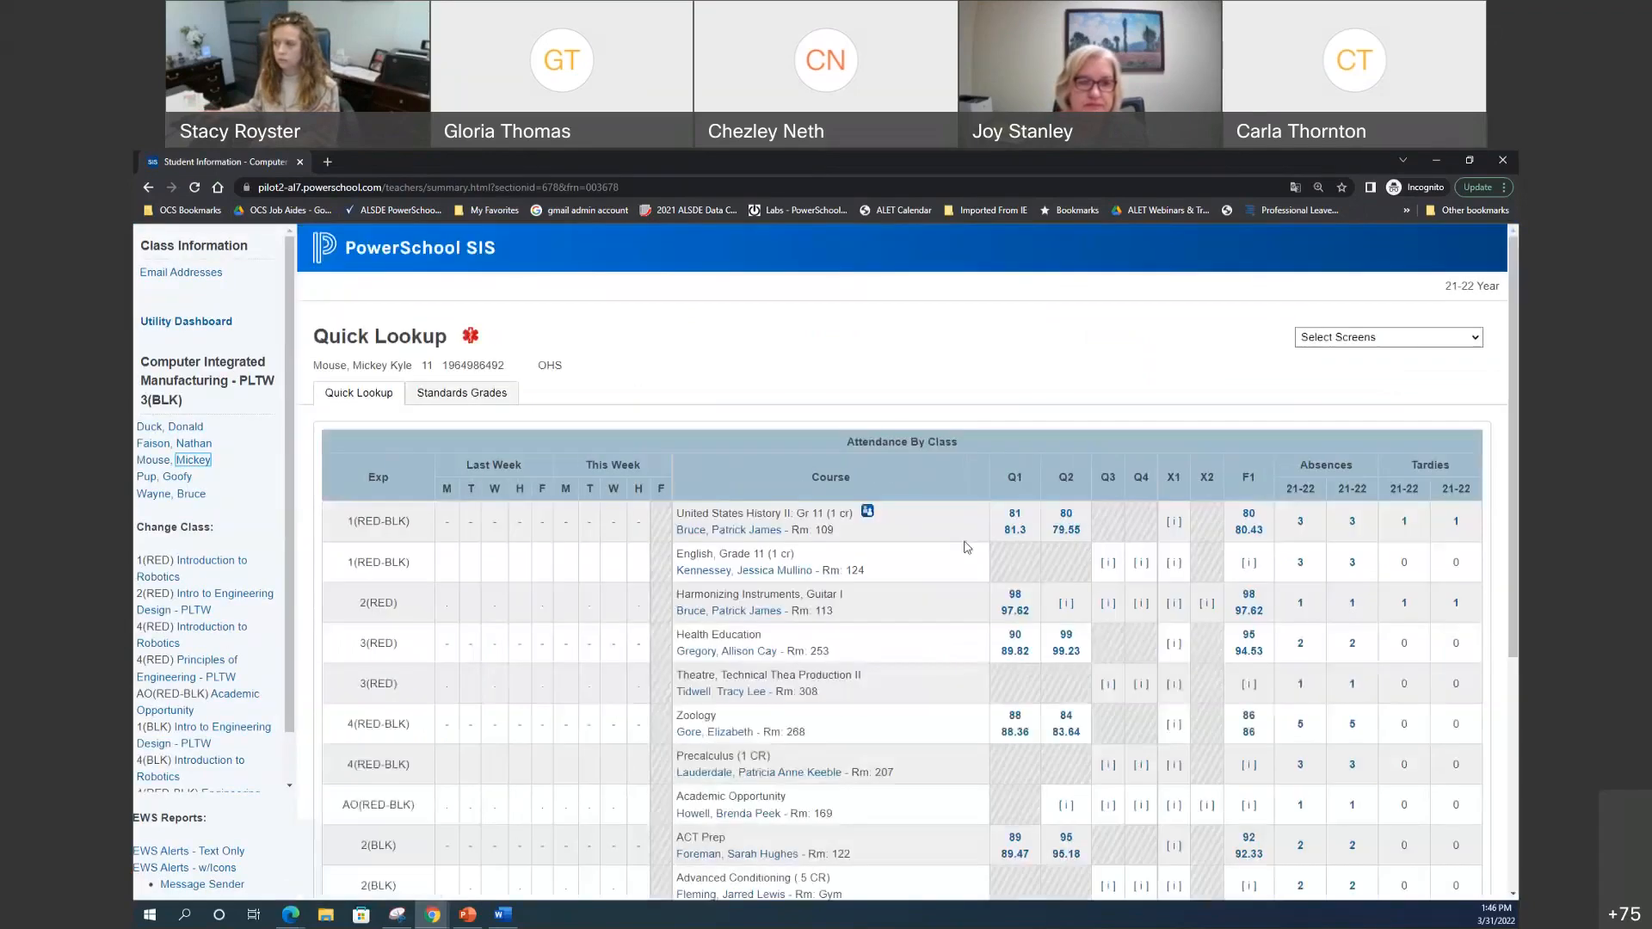
pyautogui.click(1353, 340)
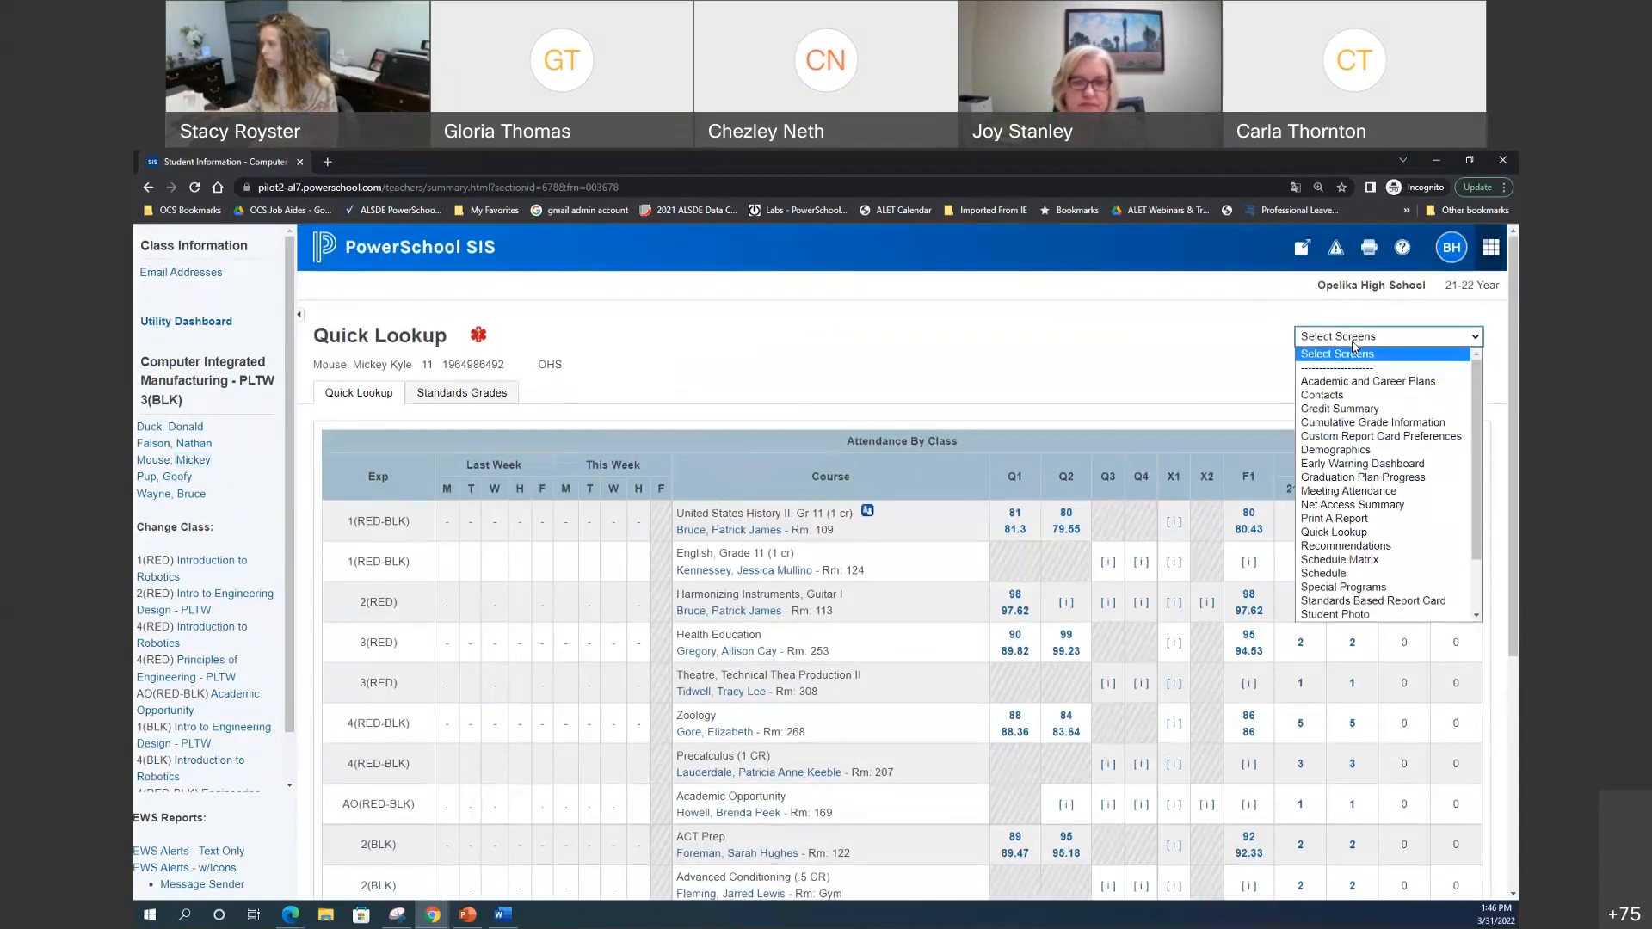
pyautogui.scroll(-2, 1383, 451)
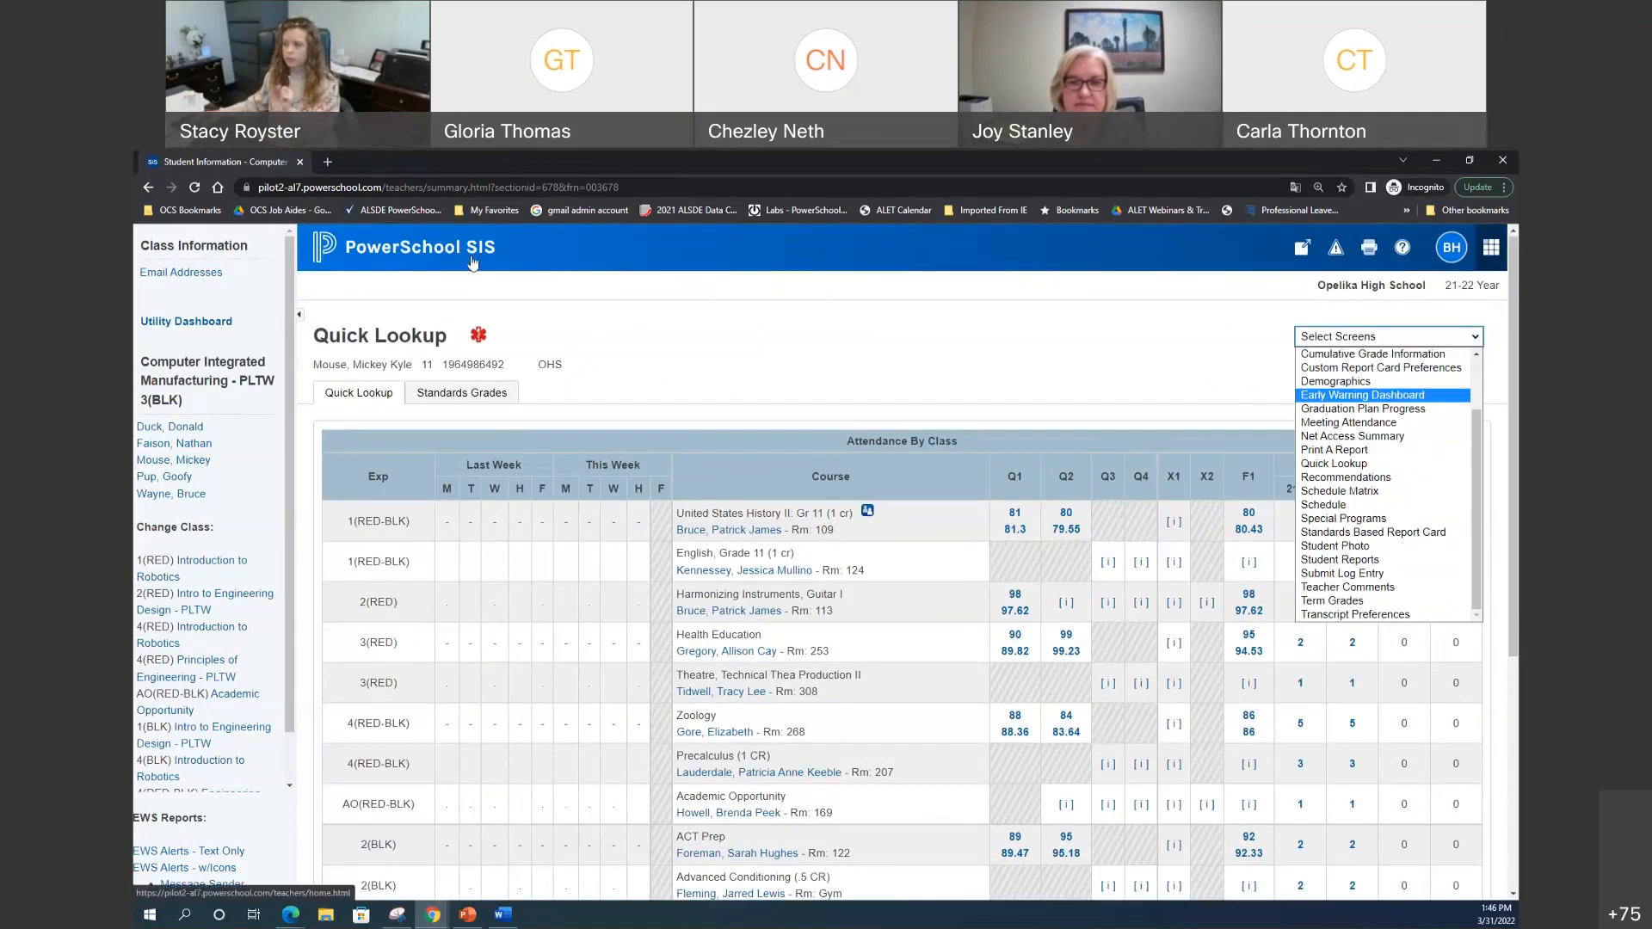
pyautogui.click(472, 263)
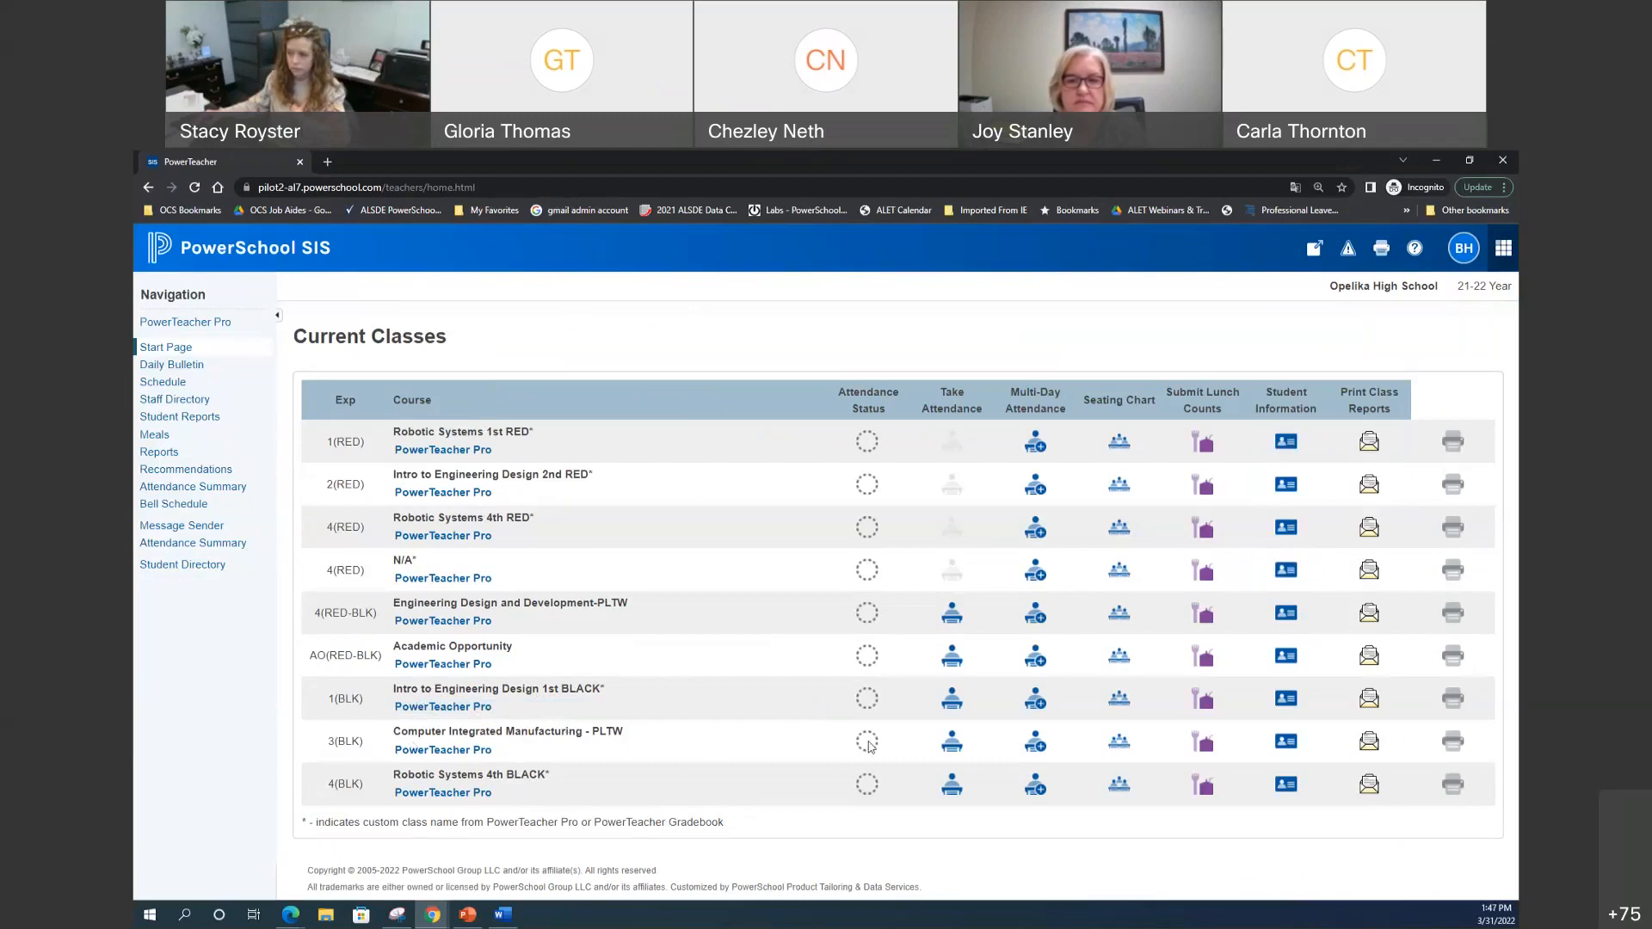
# Step: Open the 3(BLK) student's information, check Standards Grades, then view the Contacts screen
pyautogui.click(1286, 744)
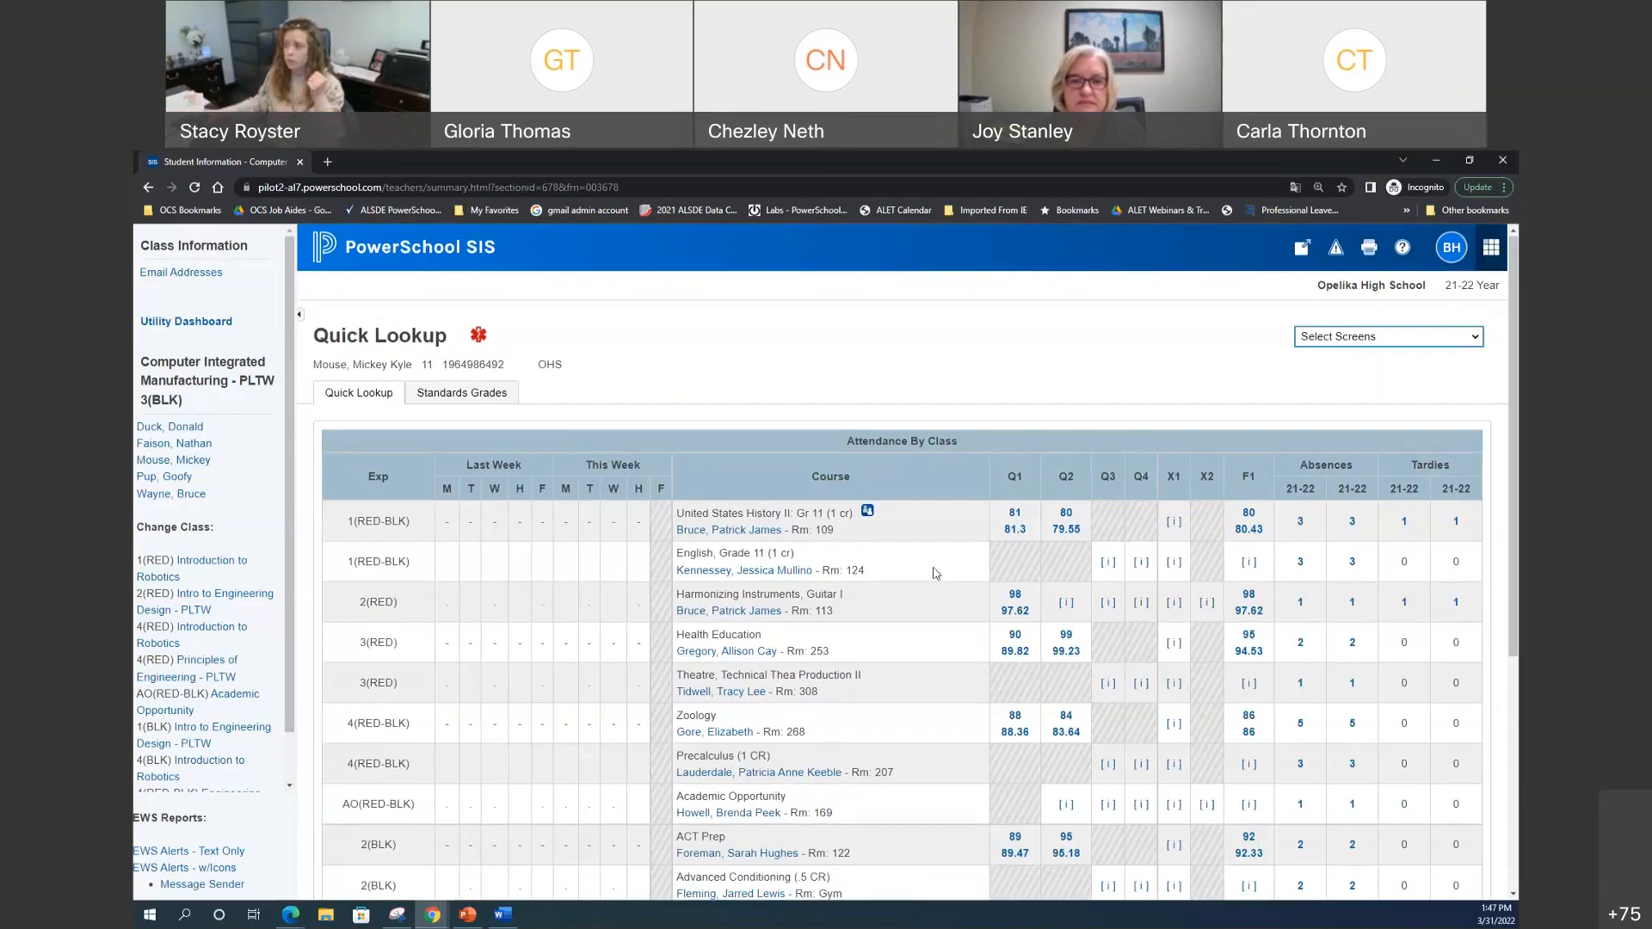
pyautogui.click(454, 395)
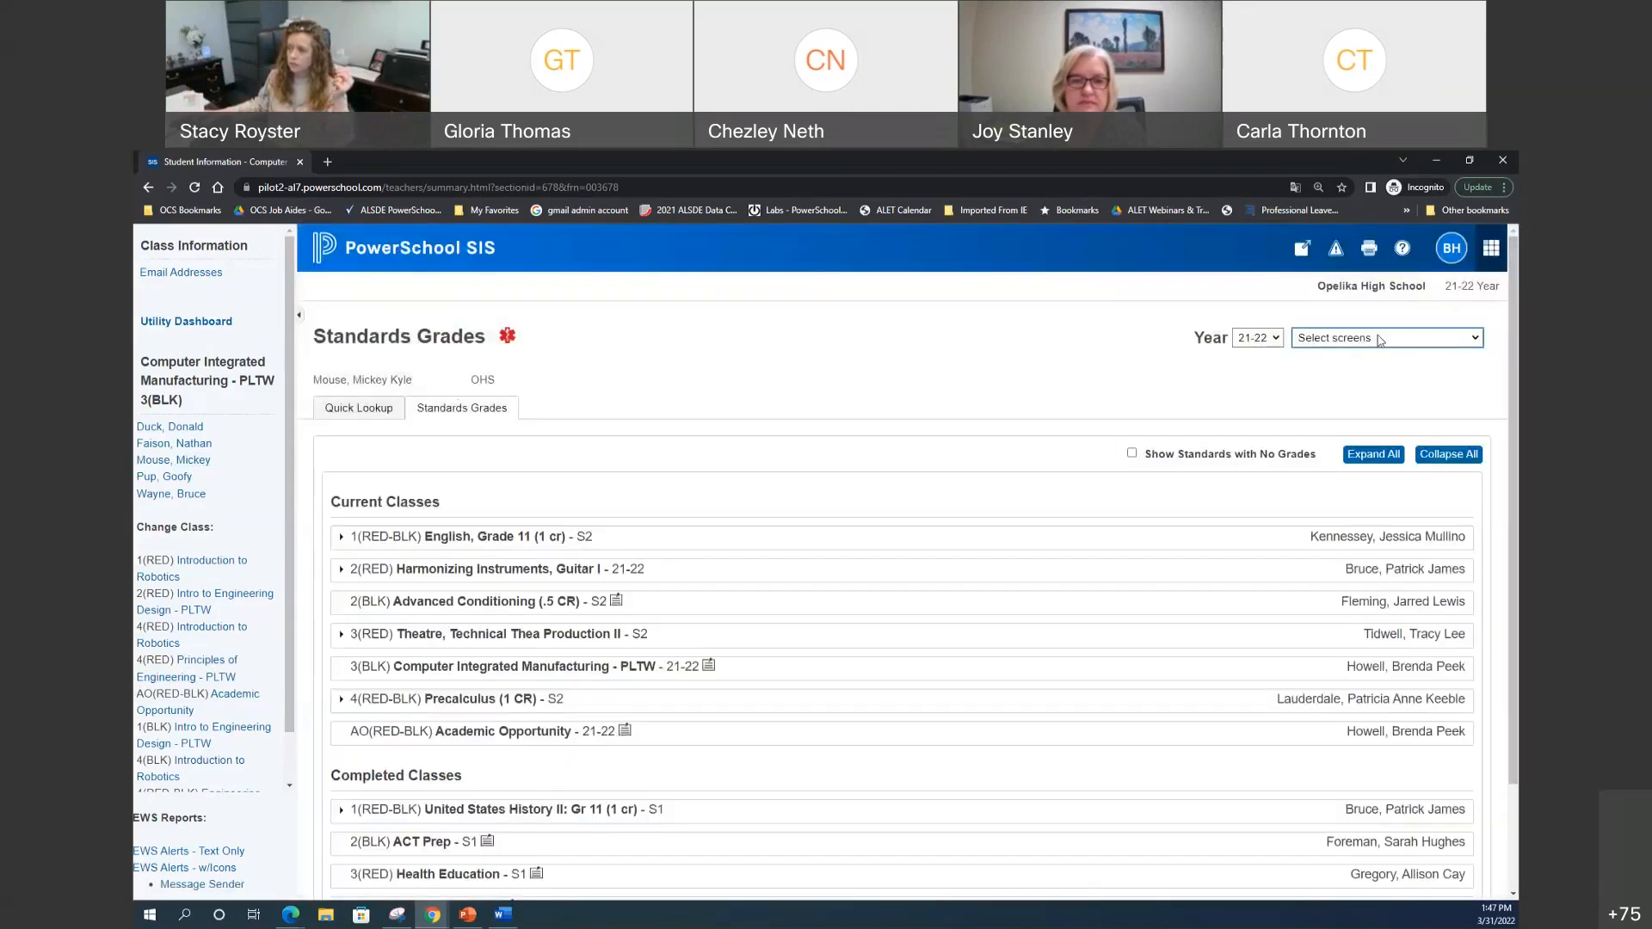
pyautogui.click(1379, 339)
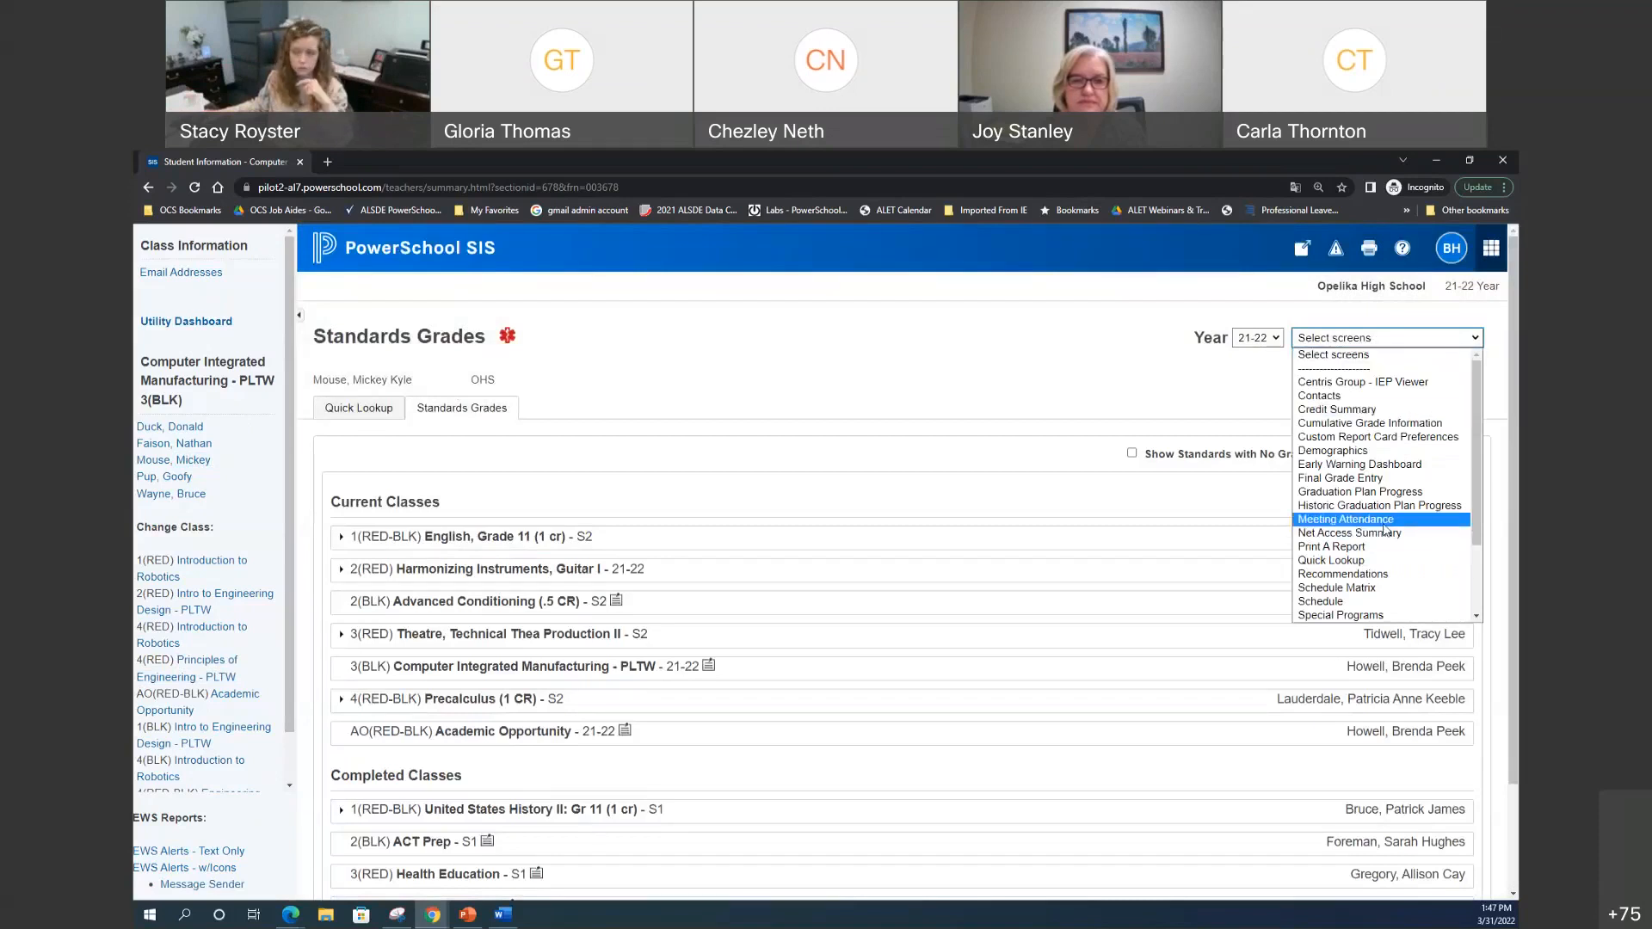
pyautogui.click(1319, 396)
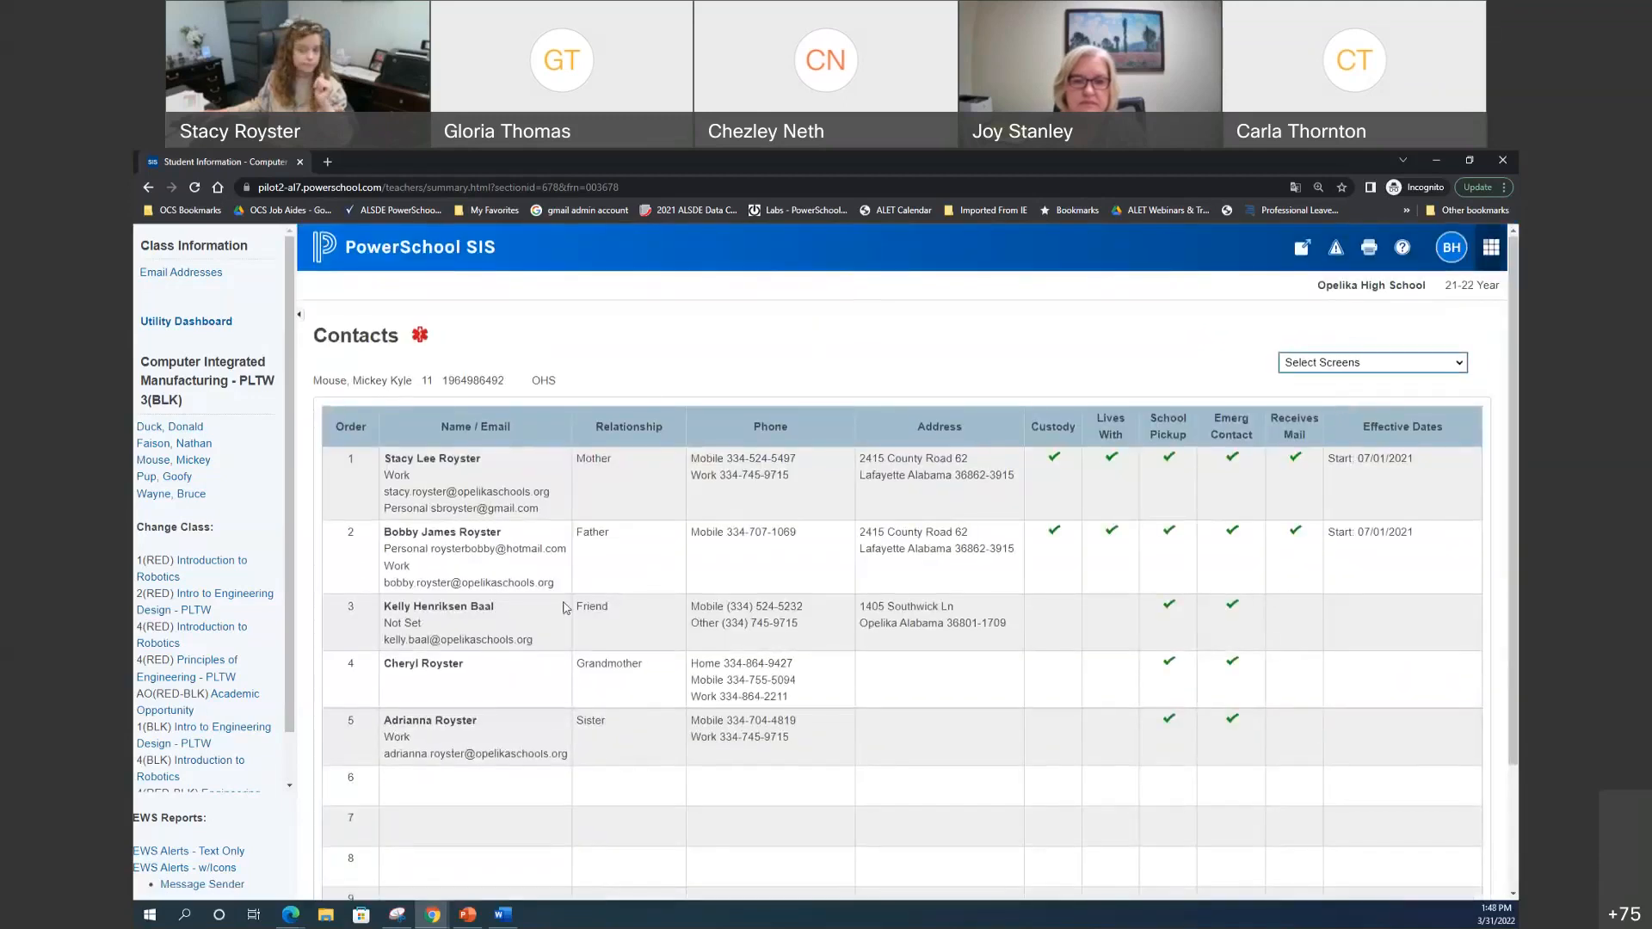
pyautogui.click(1376, 362)
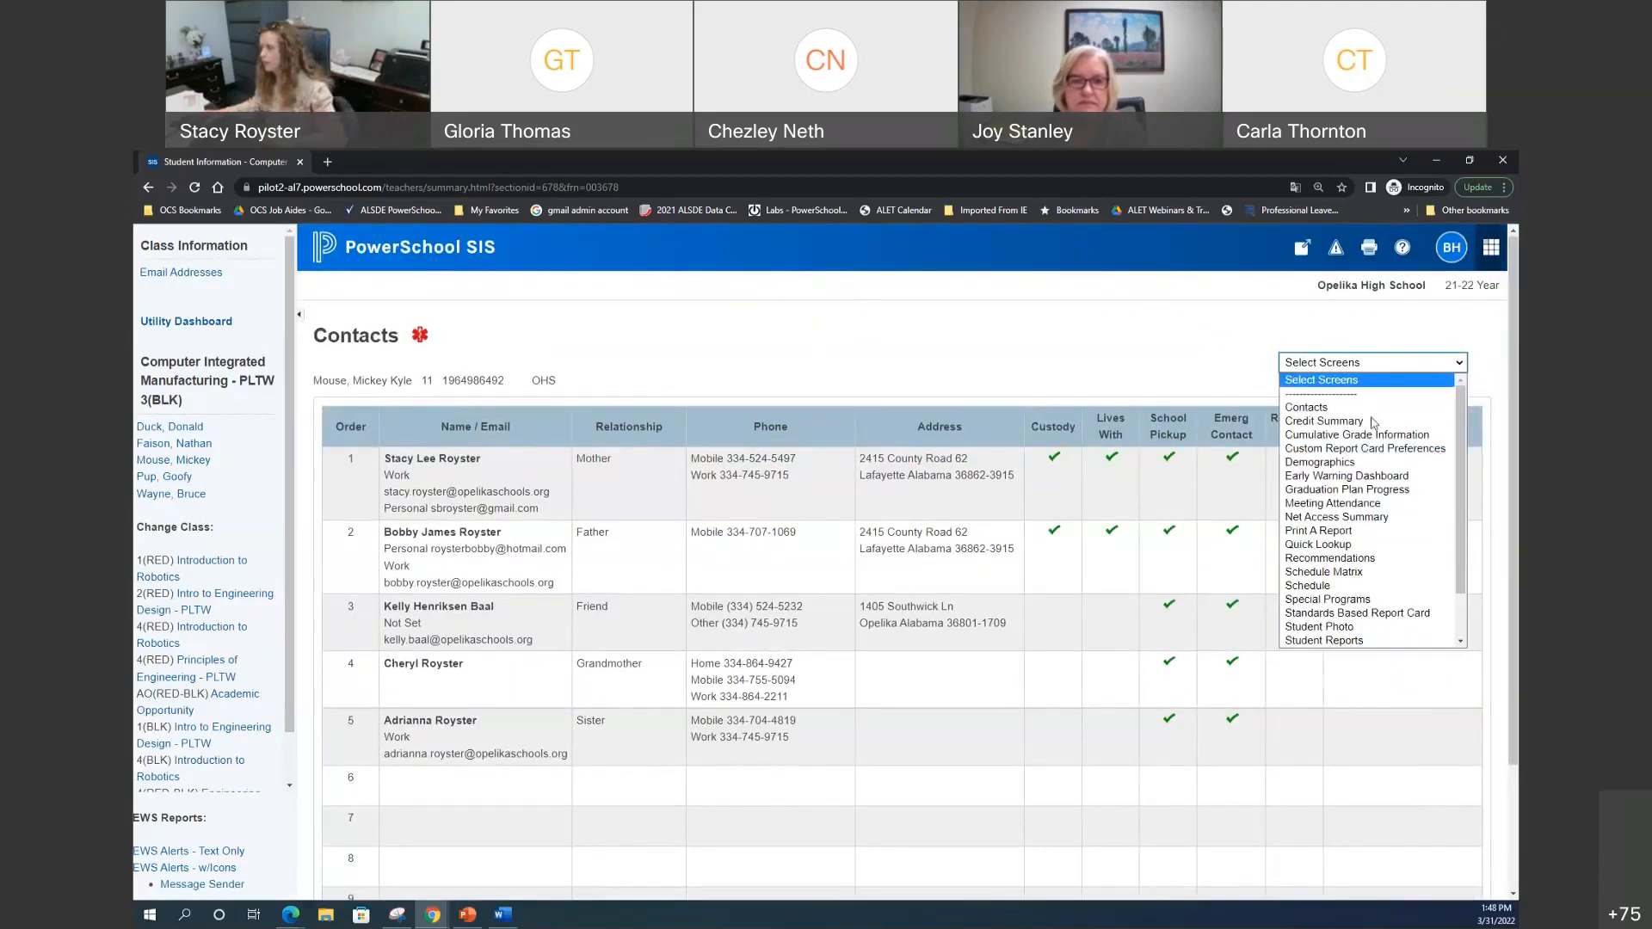
# Step: View the student's Net Access Summary of parent and student logins
pyautogui.click(1375, 518)
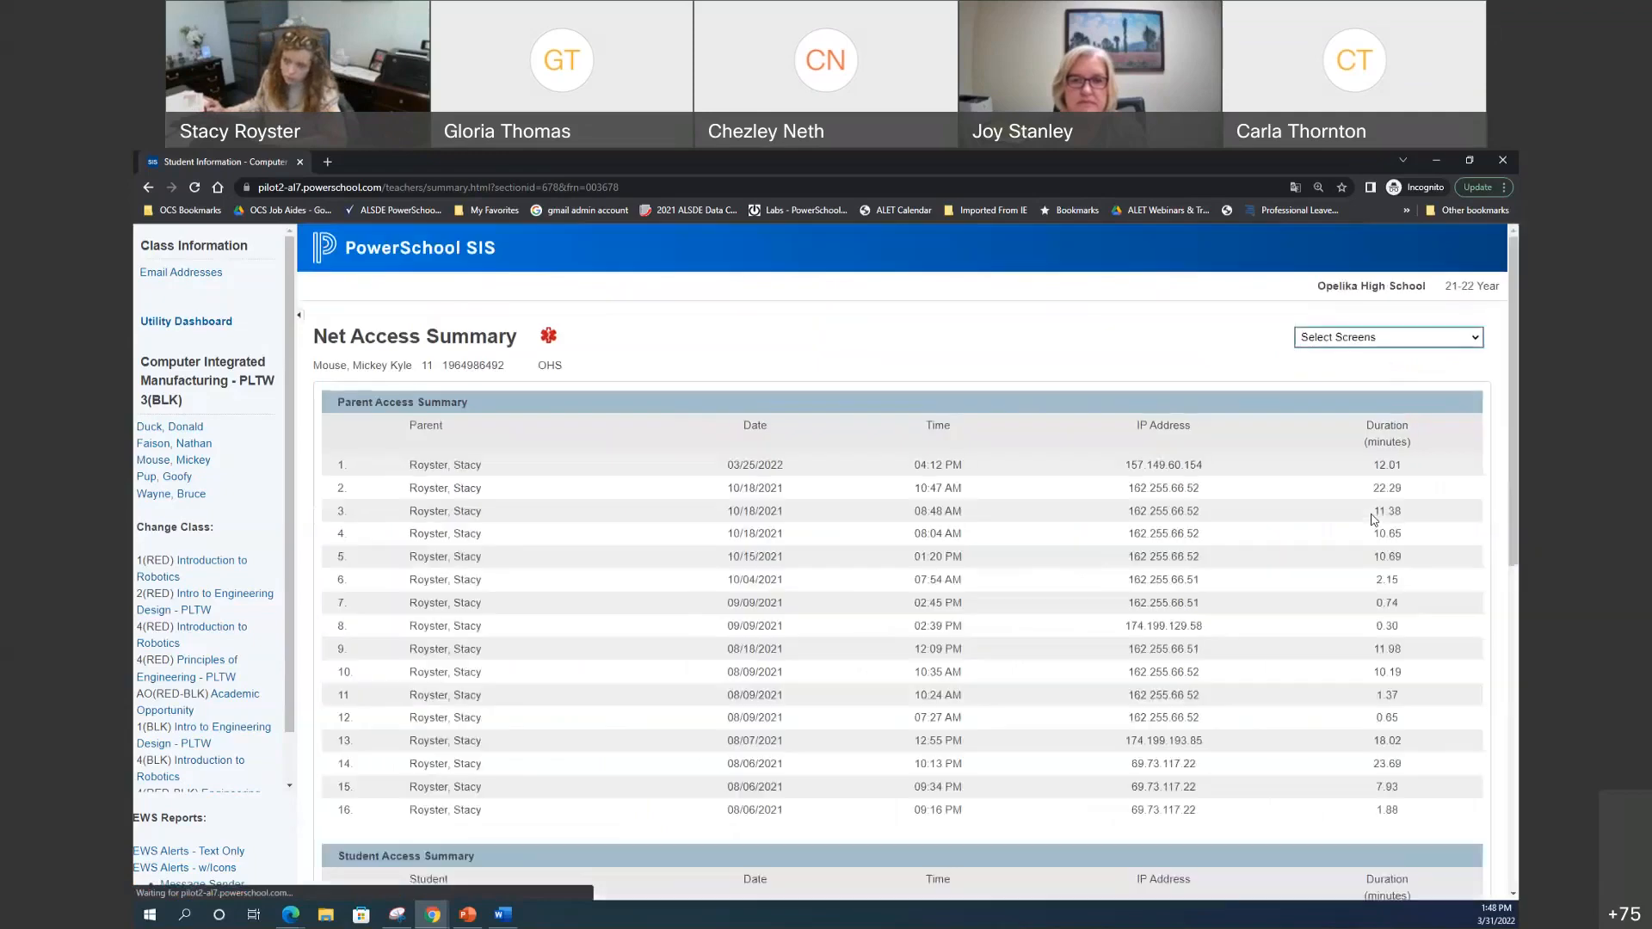
pyautogui.scroll(-6, 1265, 573)
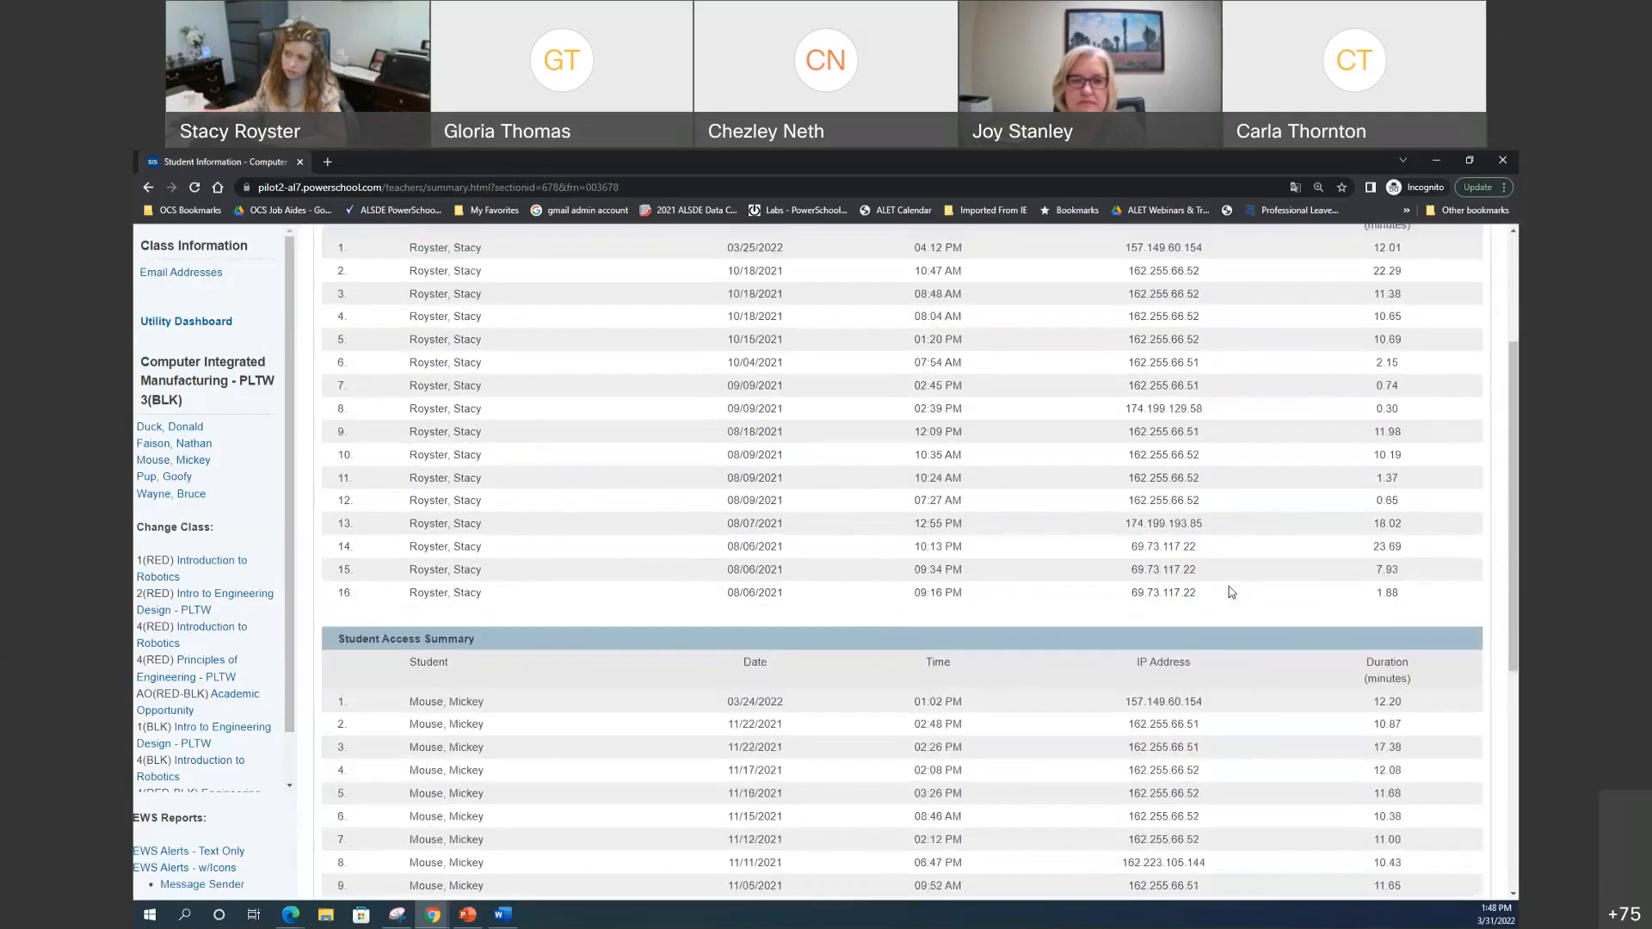
pyautogui.scroll(6, 1232, 592)
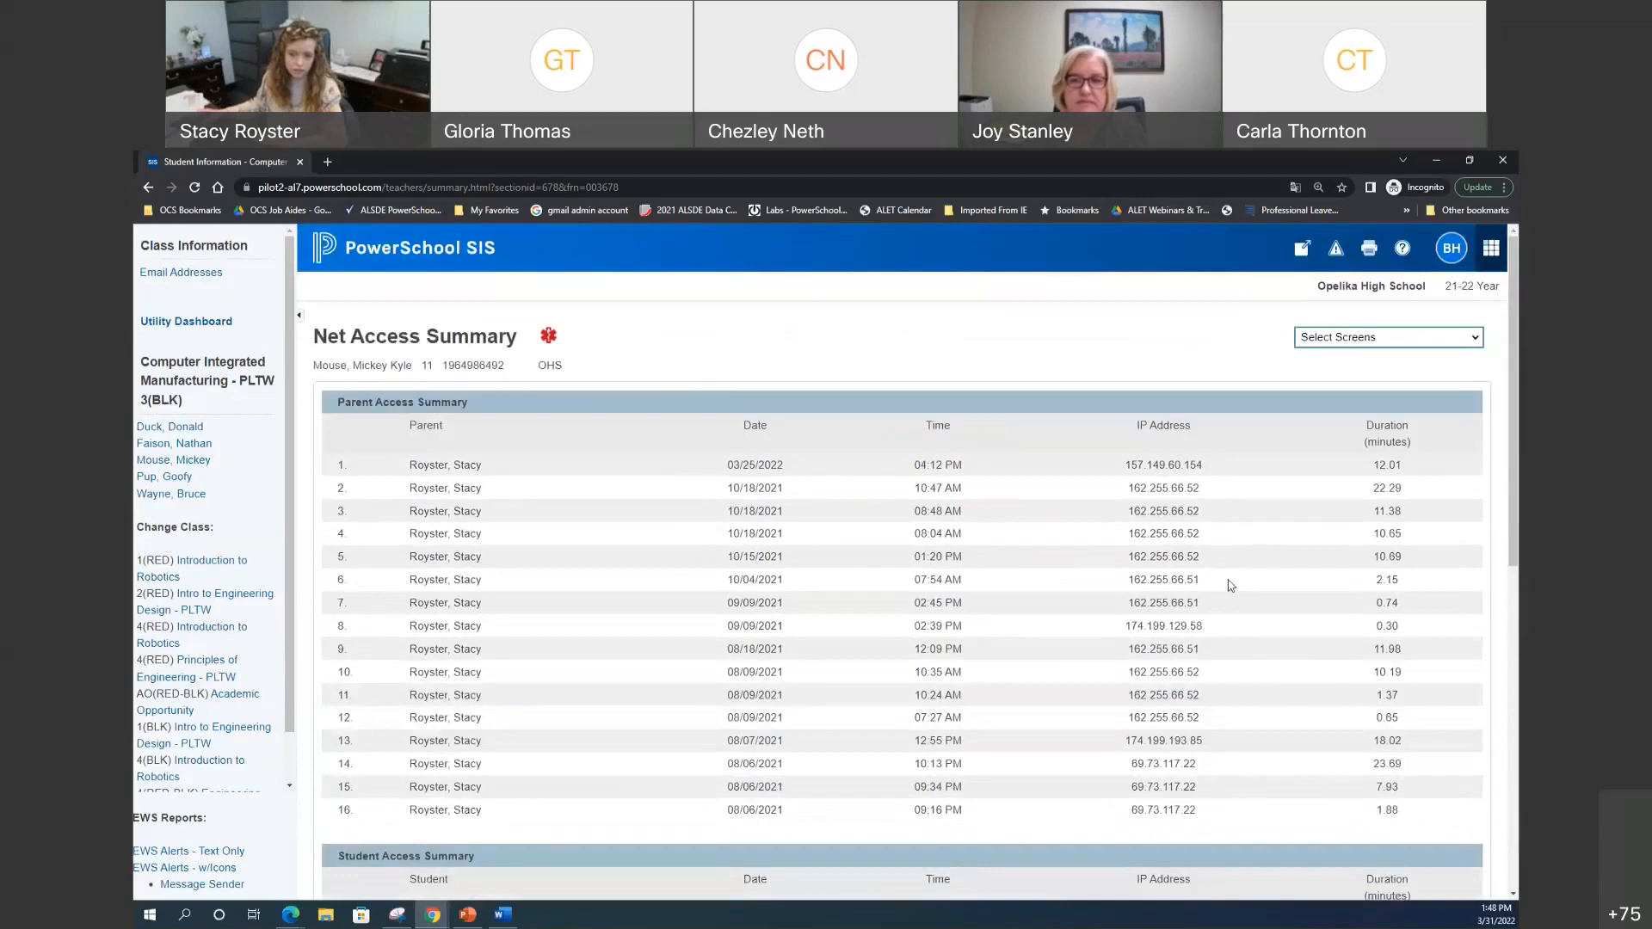
pyautogui.click(1408, 346)
pyautogui.scroll(-1, 1412, 533)
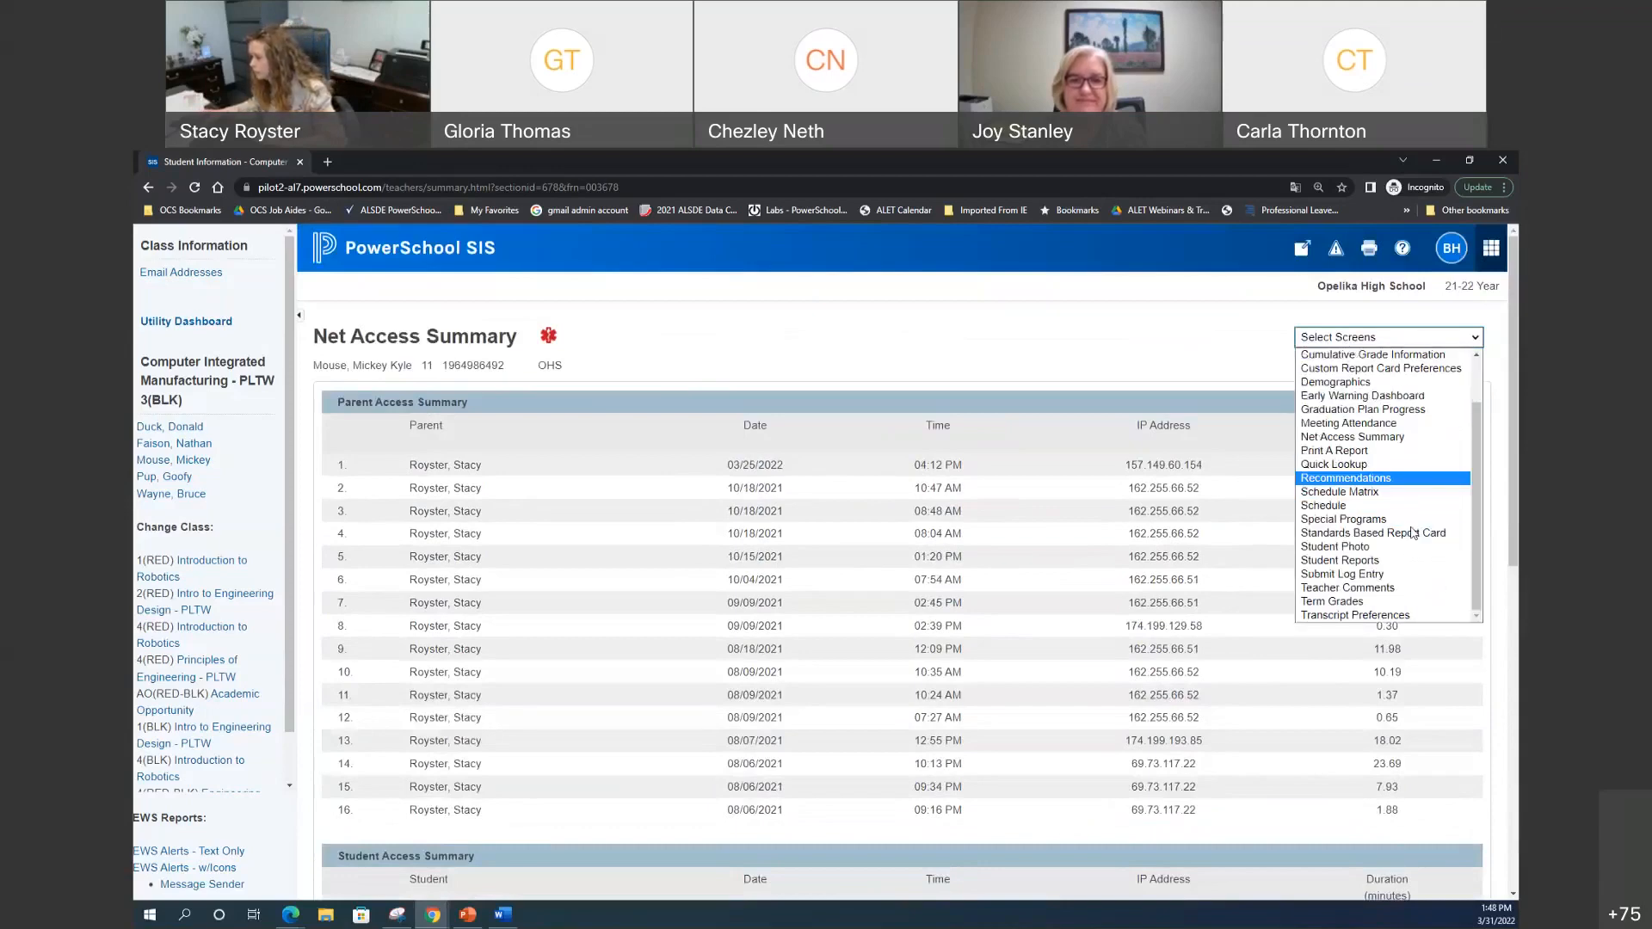
# Step: Submit a log entry with subject 'Test Teacher Entry' and placeholder body text
pyautogui.click(1308, 574)
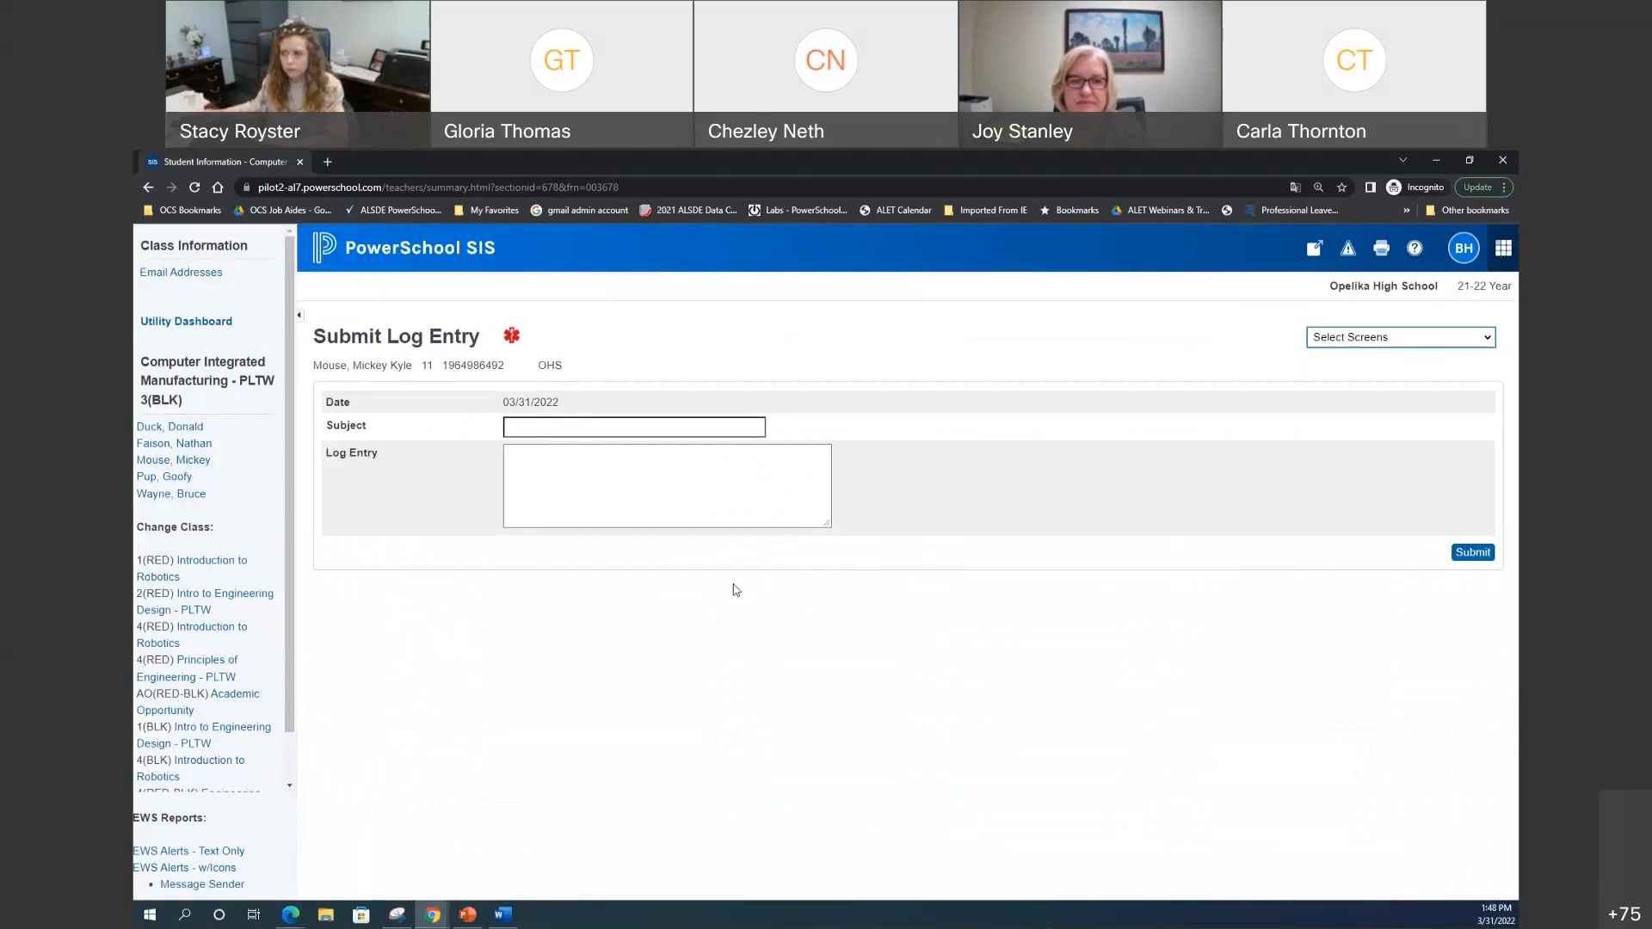
pyautogui.click(521, 426)
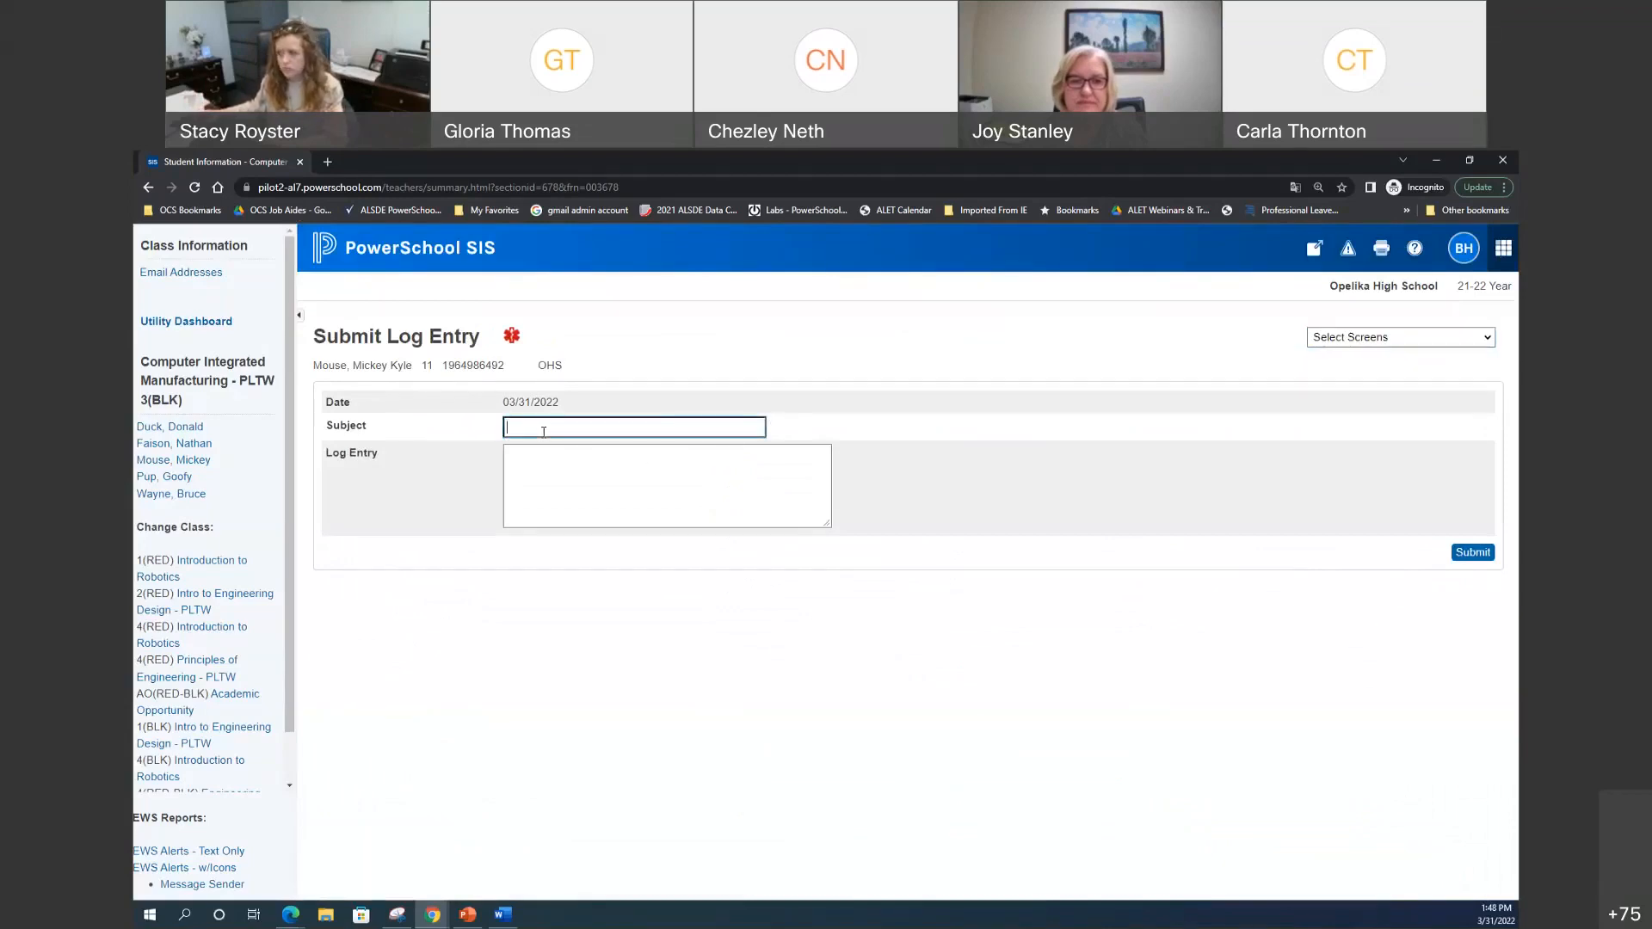
pyautogui.write('Test')
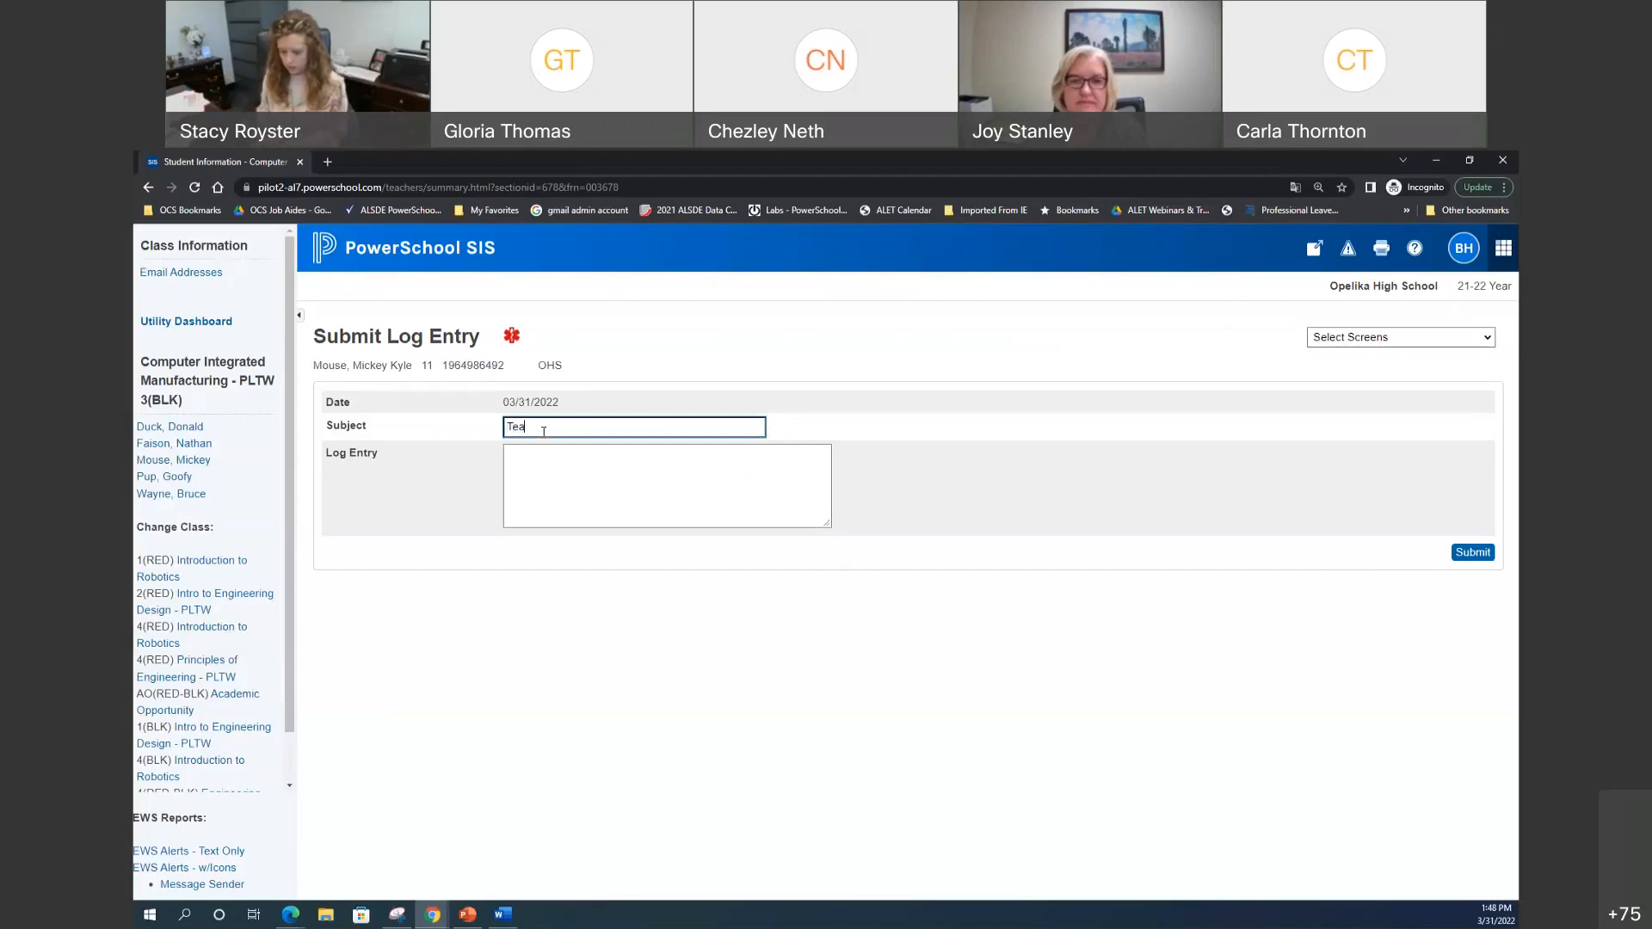
pyautogui.press('BackSpace')
pyautogui.press('BackSpace')
pyautogui.write('st T')
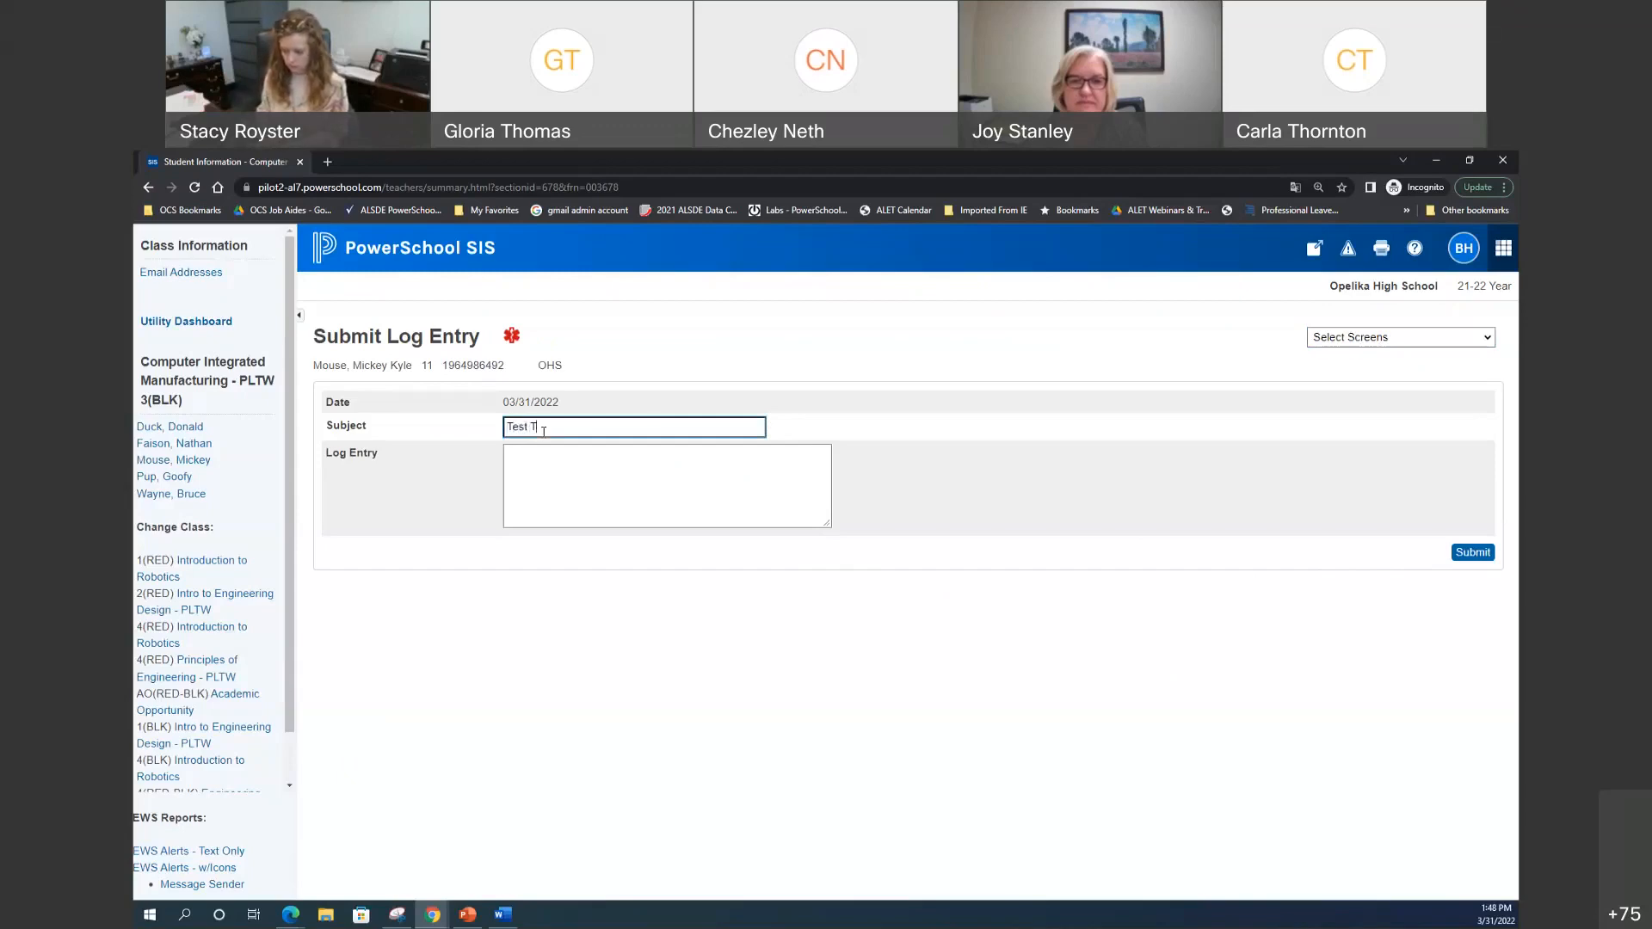
pyautogui.write('eacher Entry')
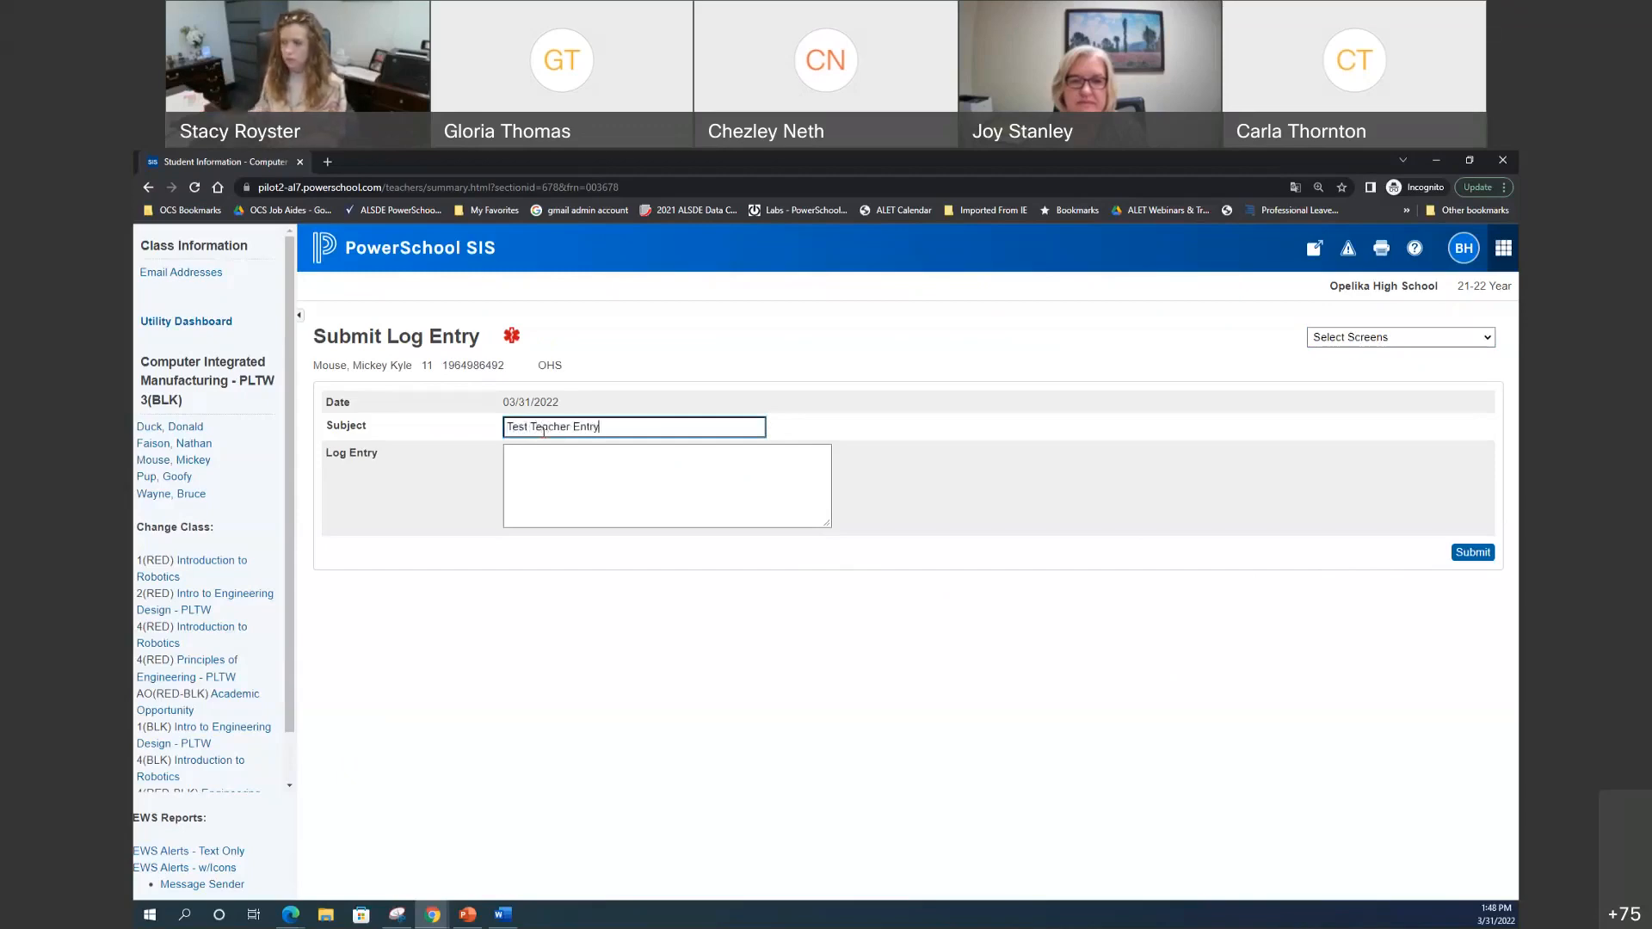
pyautogui.click(644, 460)
pyautogui.write('lkhfjf;bmfdbjfv,bvbljbkdvfbigfhgdf')
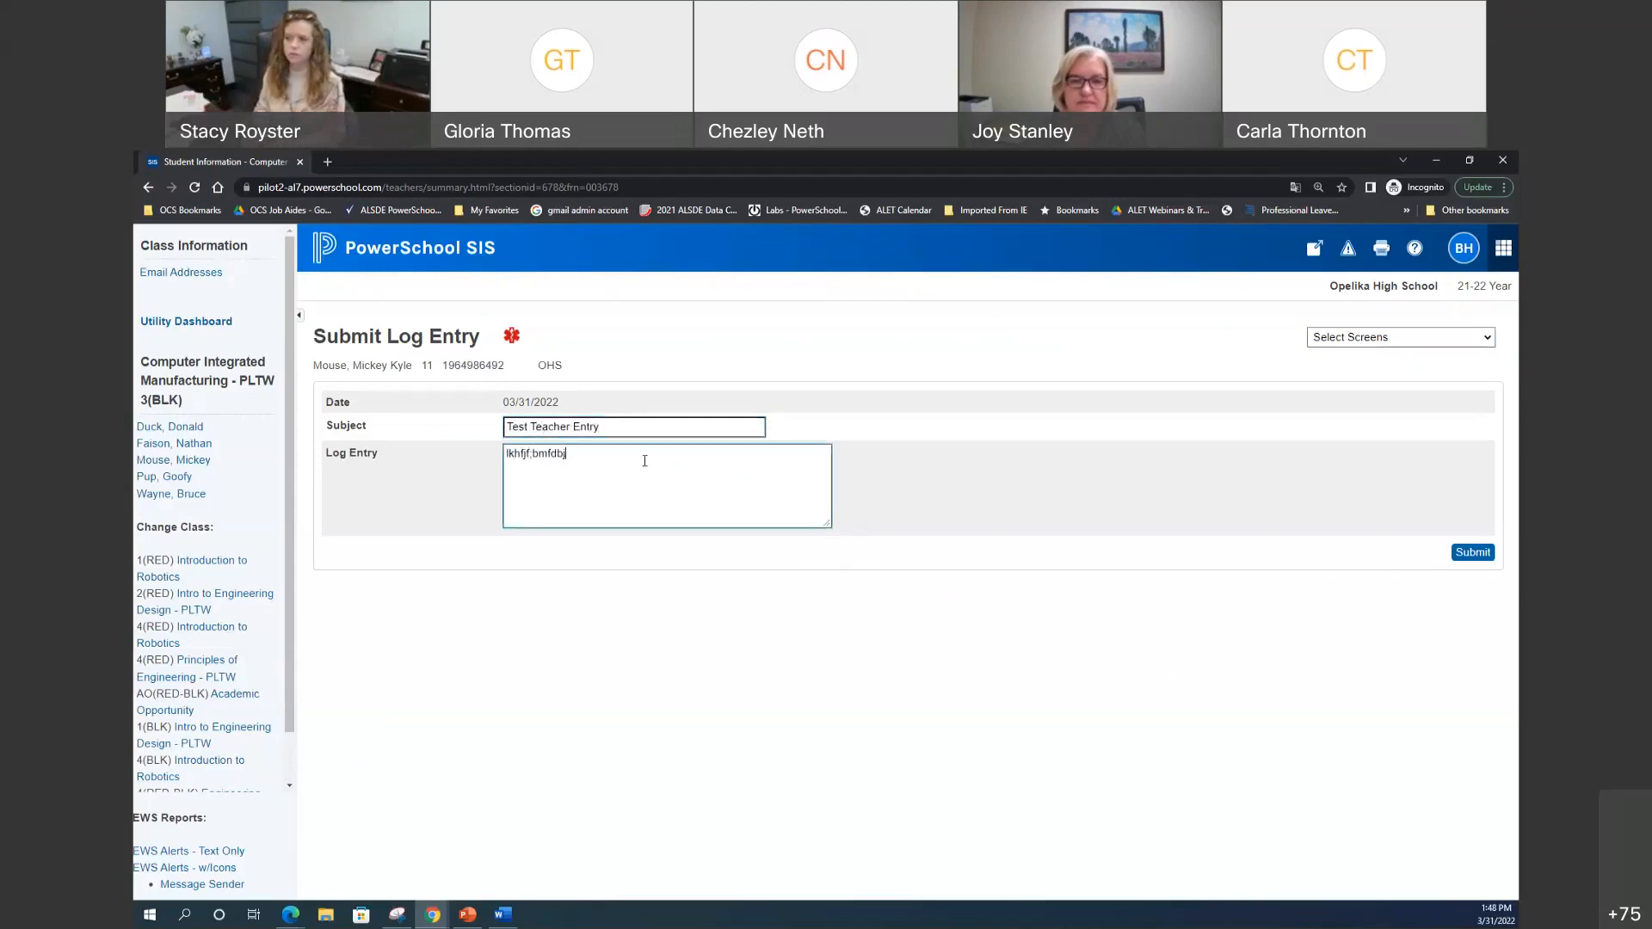
pyautogui.click(1473, 555)
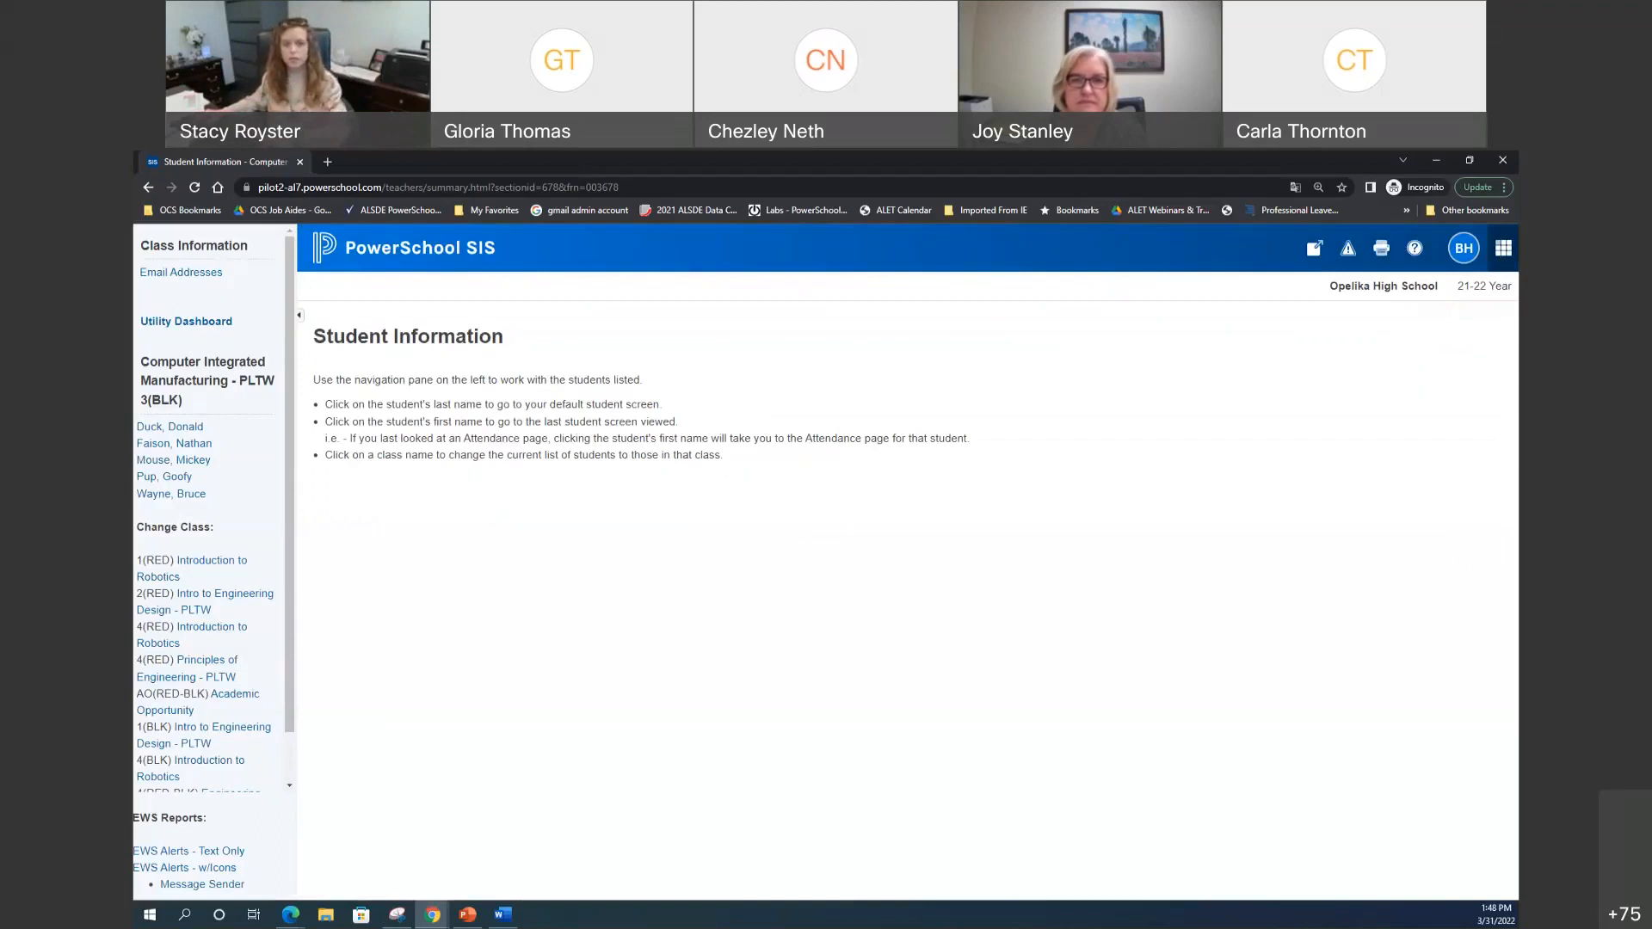
# Step: From the admin Start Page, search the student by last name and open their Log Entries
pyautogui.click(1435, 160)
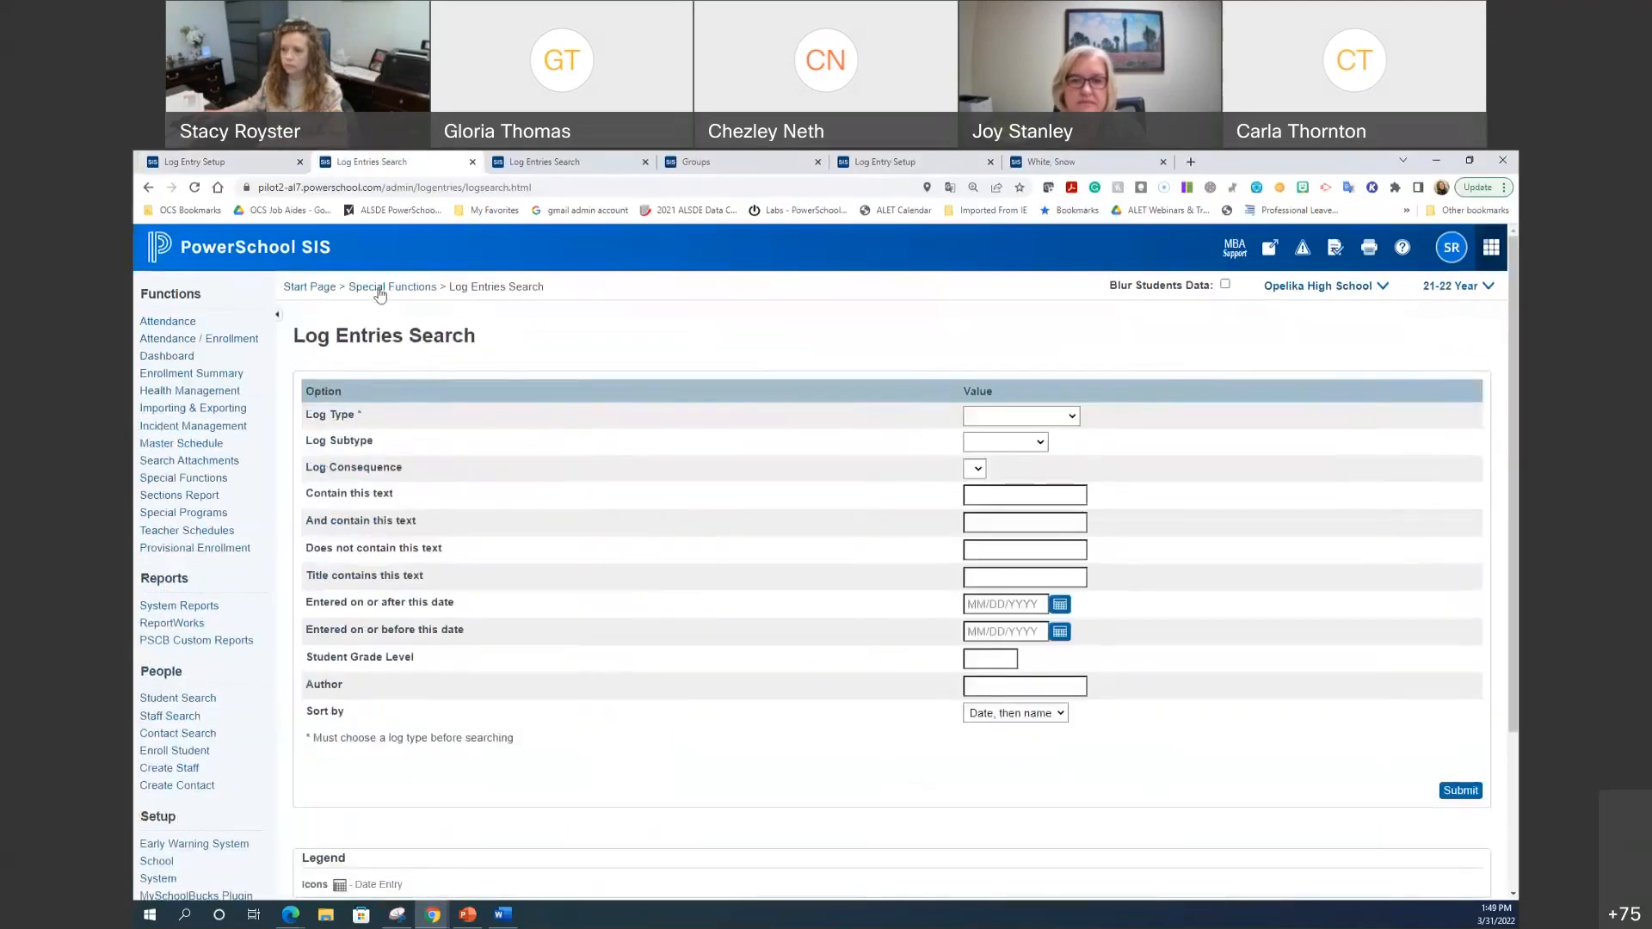
pyautogui.click(270, 267)
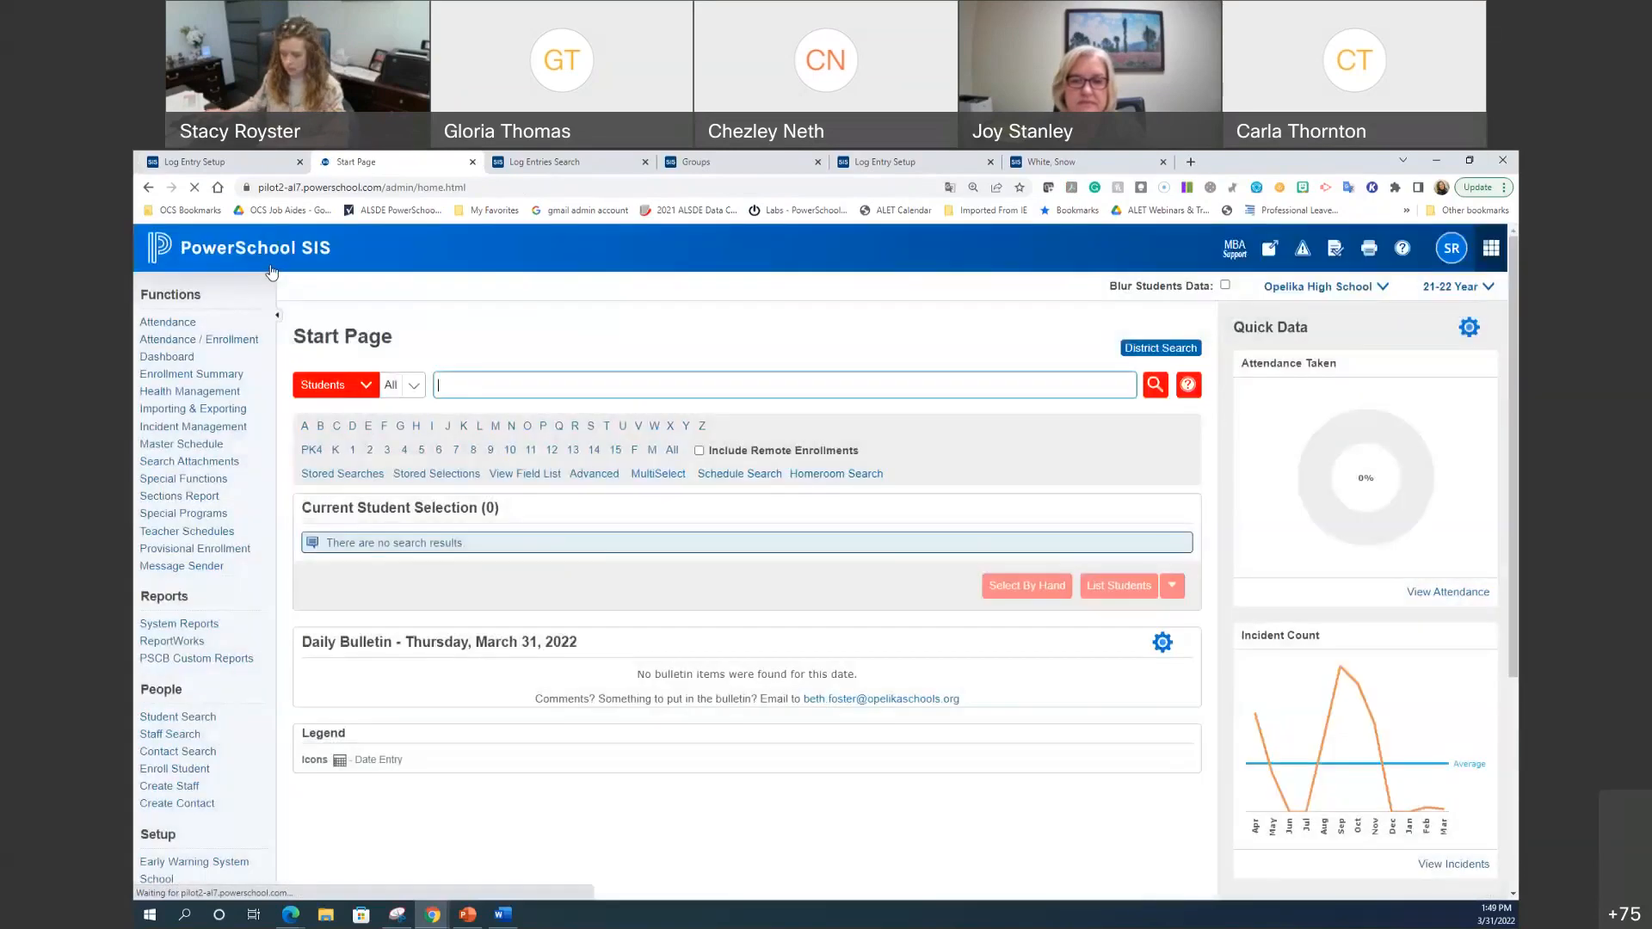
pyautogui.write('mickey')
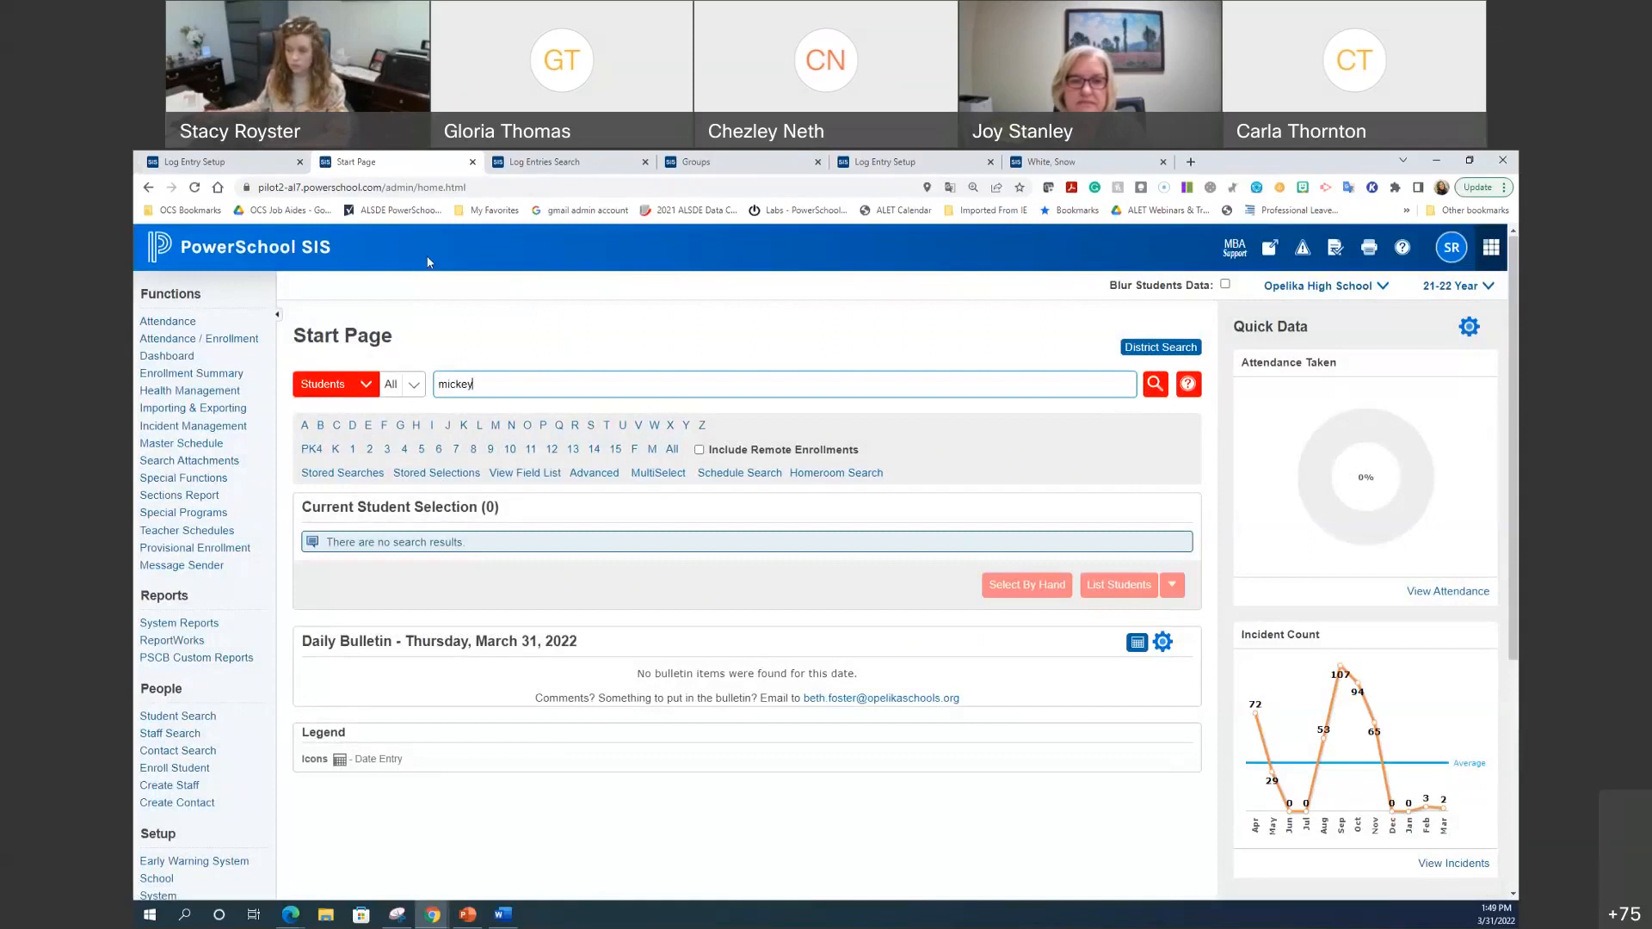
pyautogui.press('BackSpace')
pyautogui.press('BackSpace')
pyautogui.press('BackSpace')
pyautogui.press('BackSpace')
pyautogui.press('BackSpace')
pyautogui.press('BackSpace')
pyautogui.write('mo')
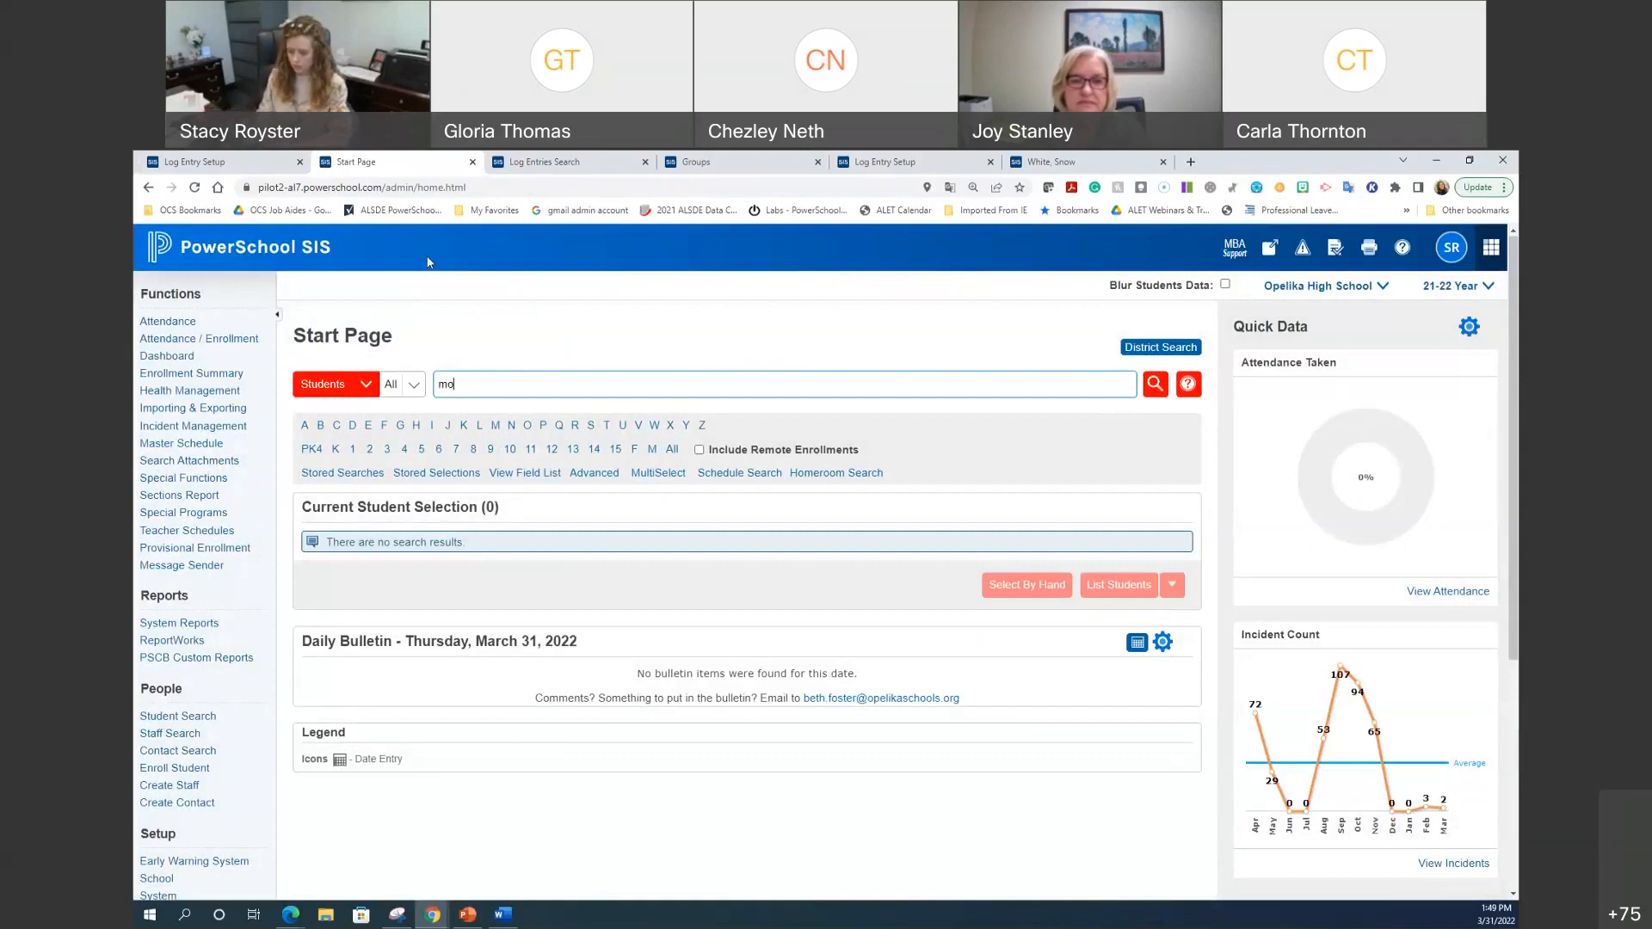
pyautogui.write('use')
pyautogui.click(528, 420)
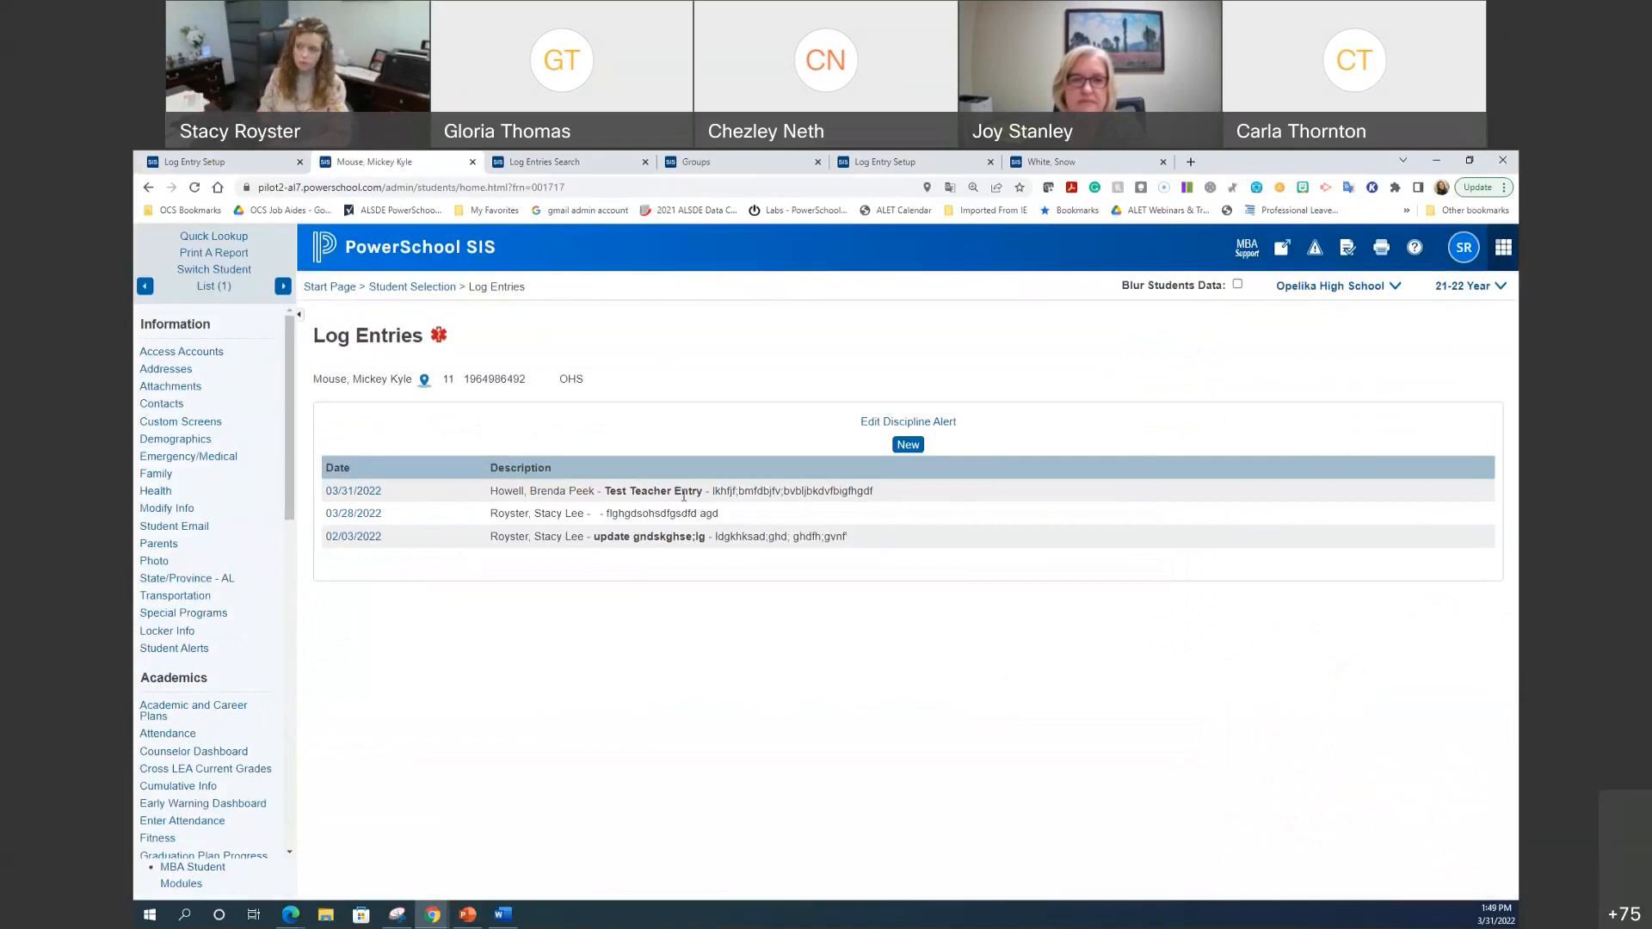
pyautogui.click(365, 495)
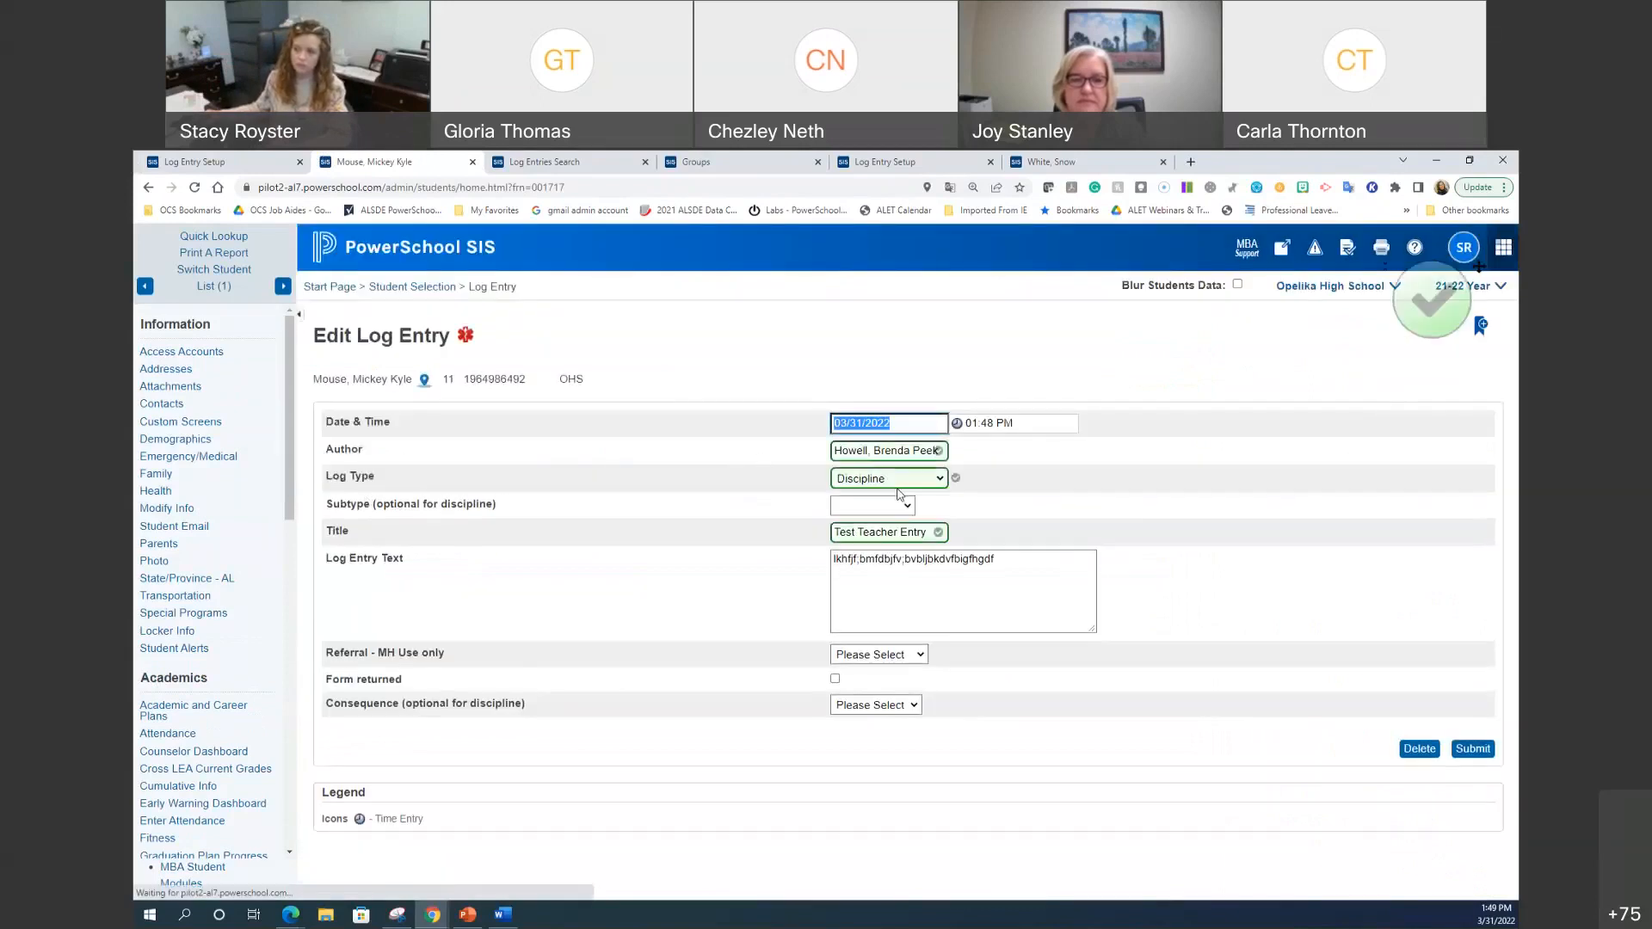
pyautogui.click(901, 482)
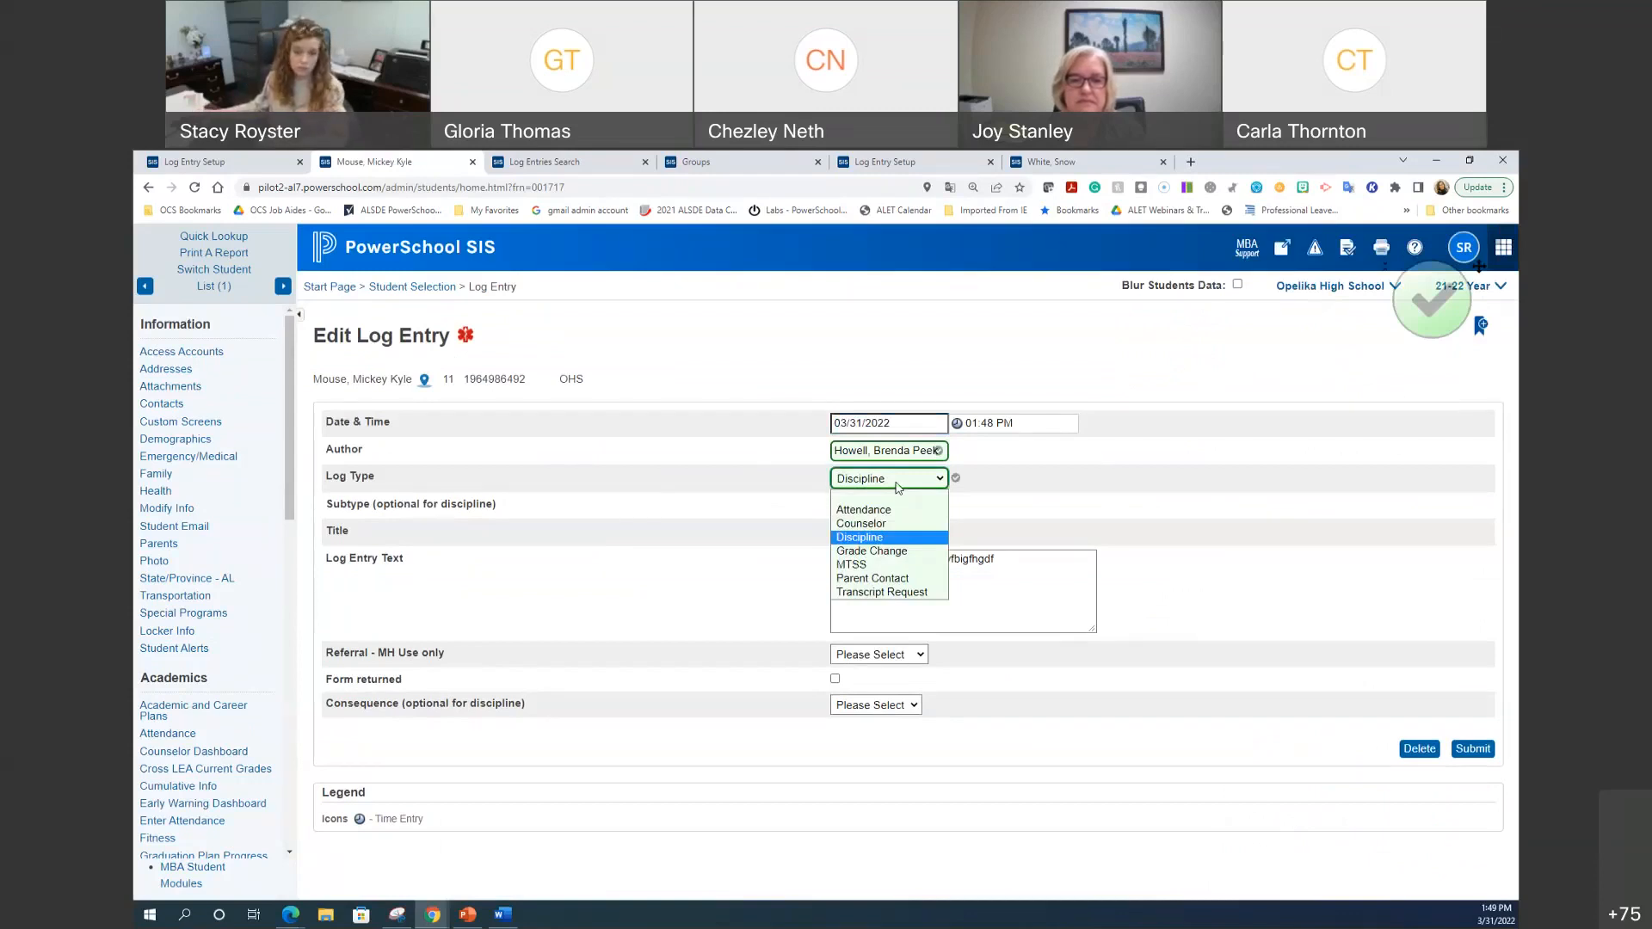
pyautogui.click(1050, 607)
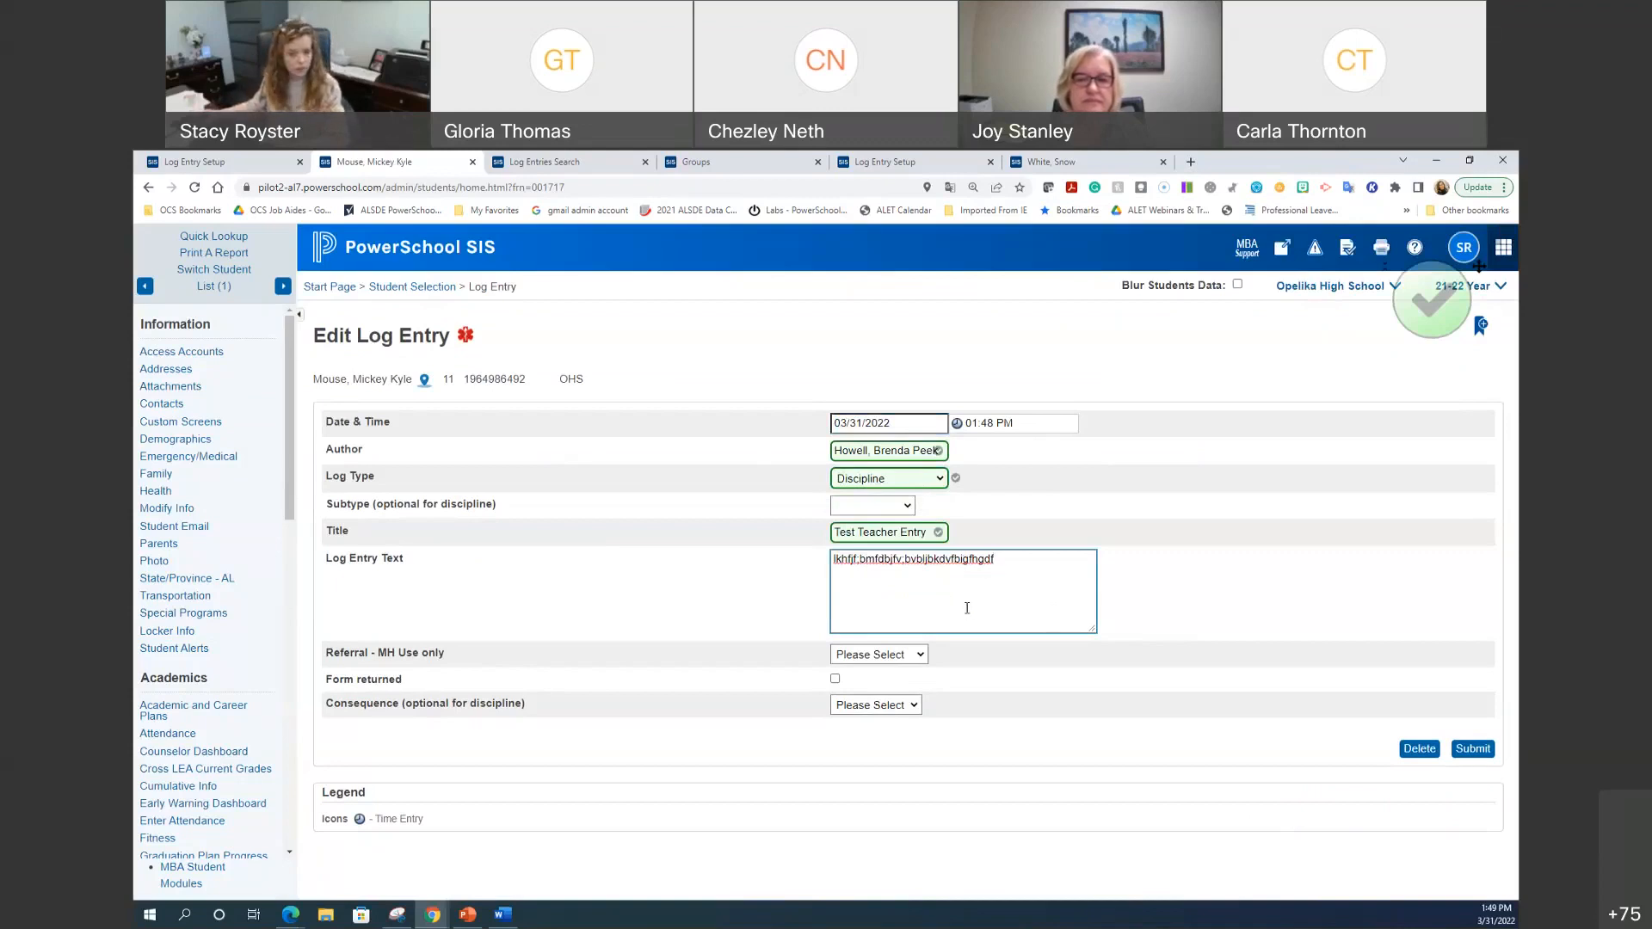
pyautogui.click(427, 287)
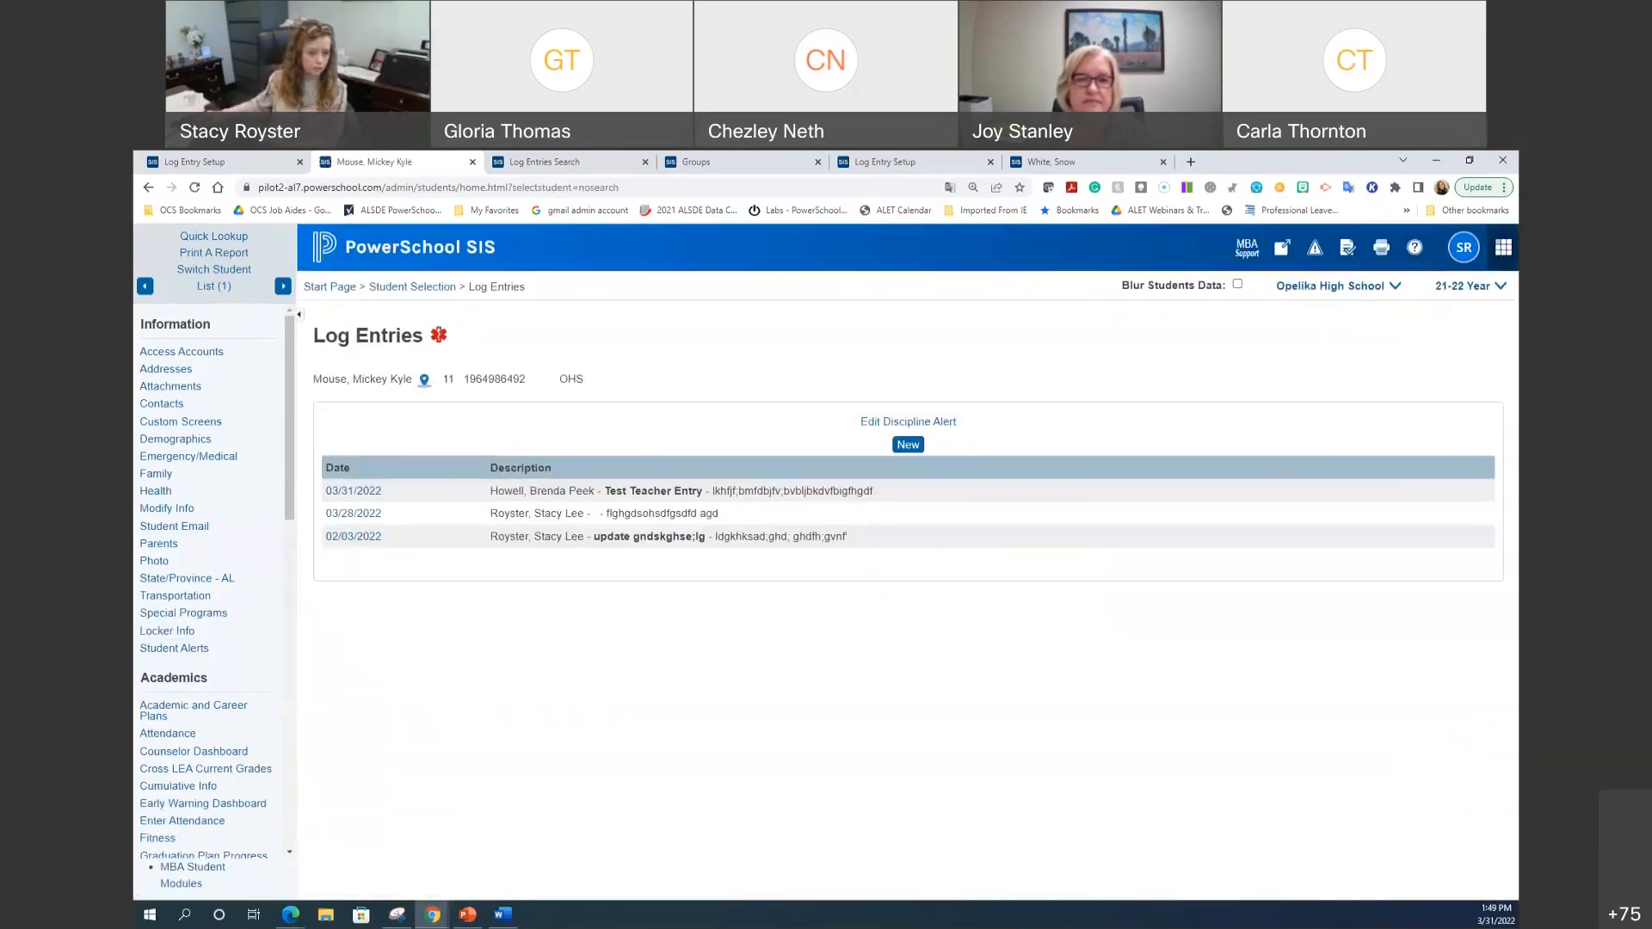
pyautogui.hotkey('alt', 'Tab')
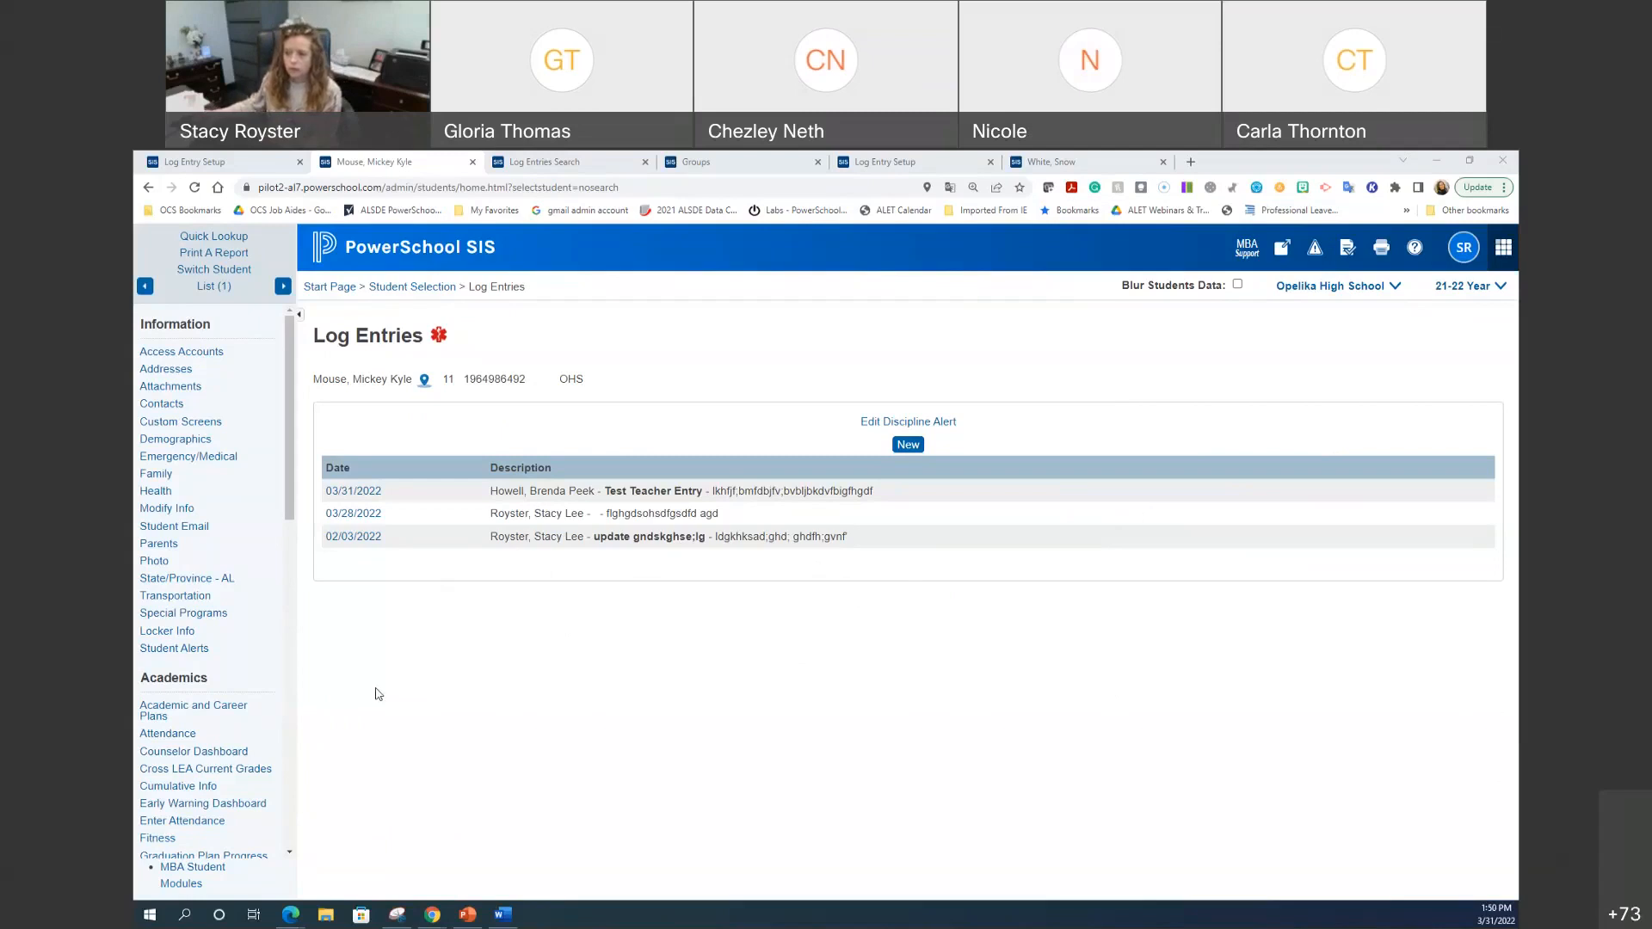
pyautogui.scroll(-3, 250, 692)
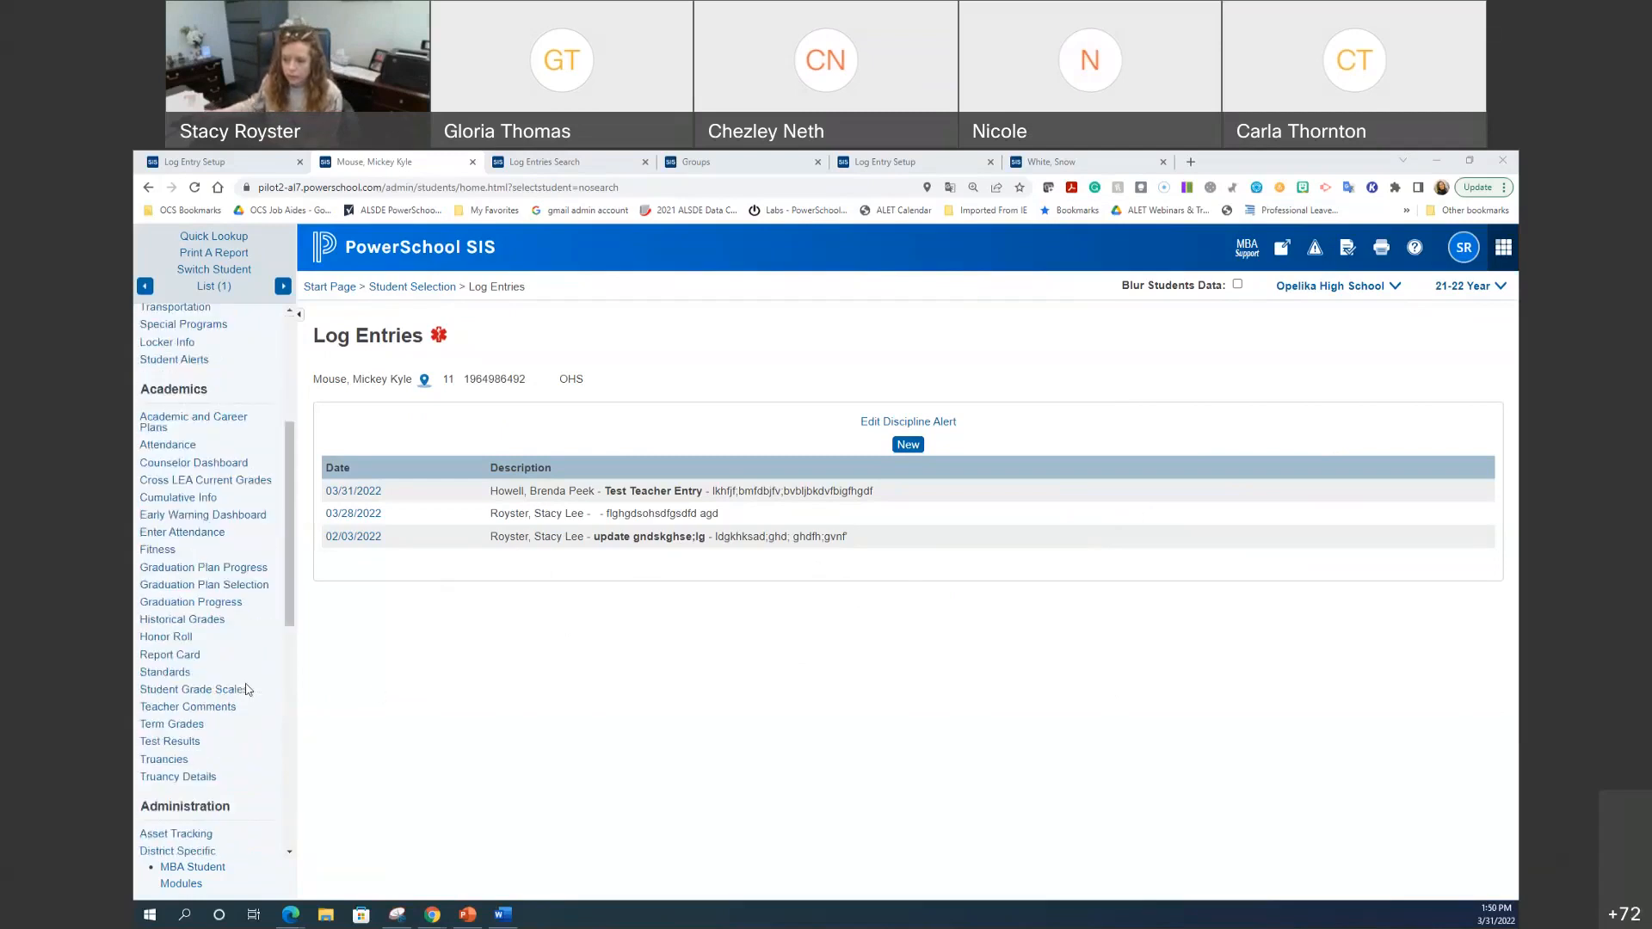
# Step: Start a new truancy record for the student dated 3/16/2022
pyautogui.click(257, 761)
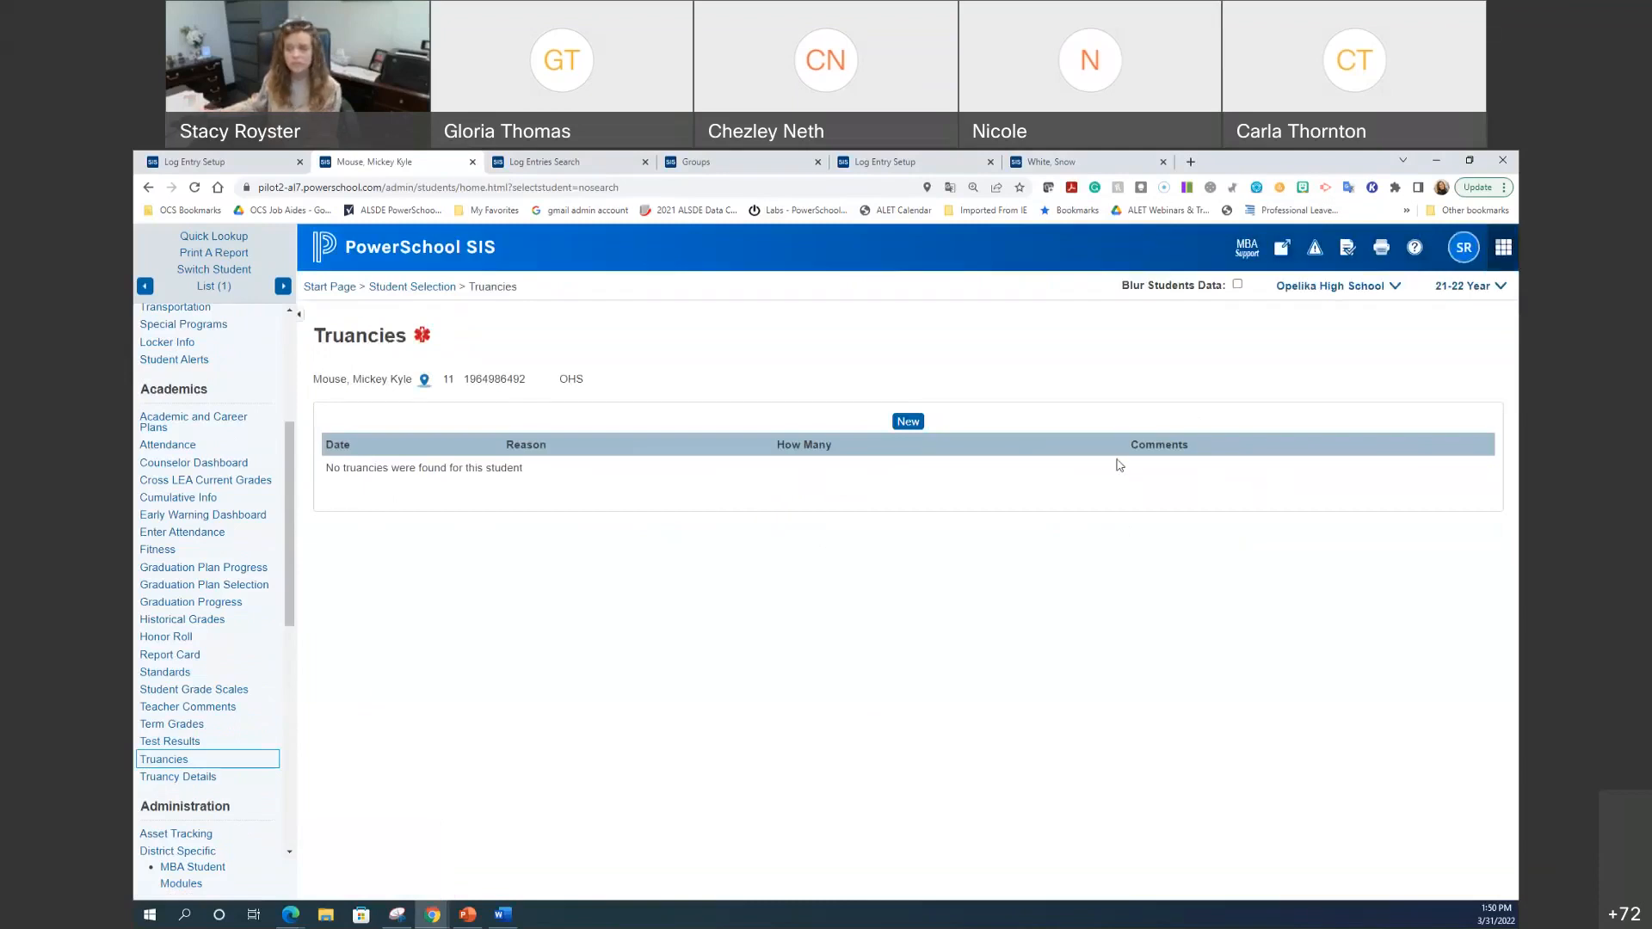
pyautogui.click(910, 426)
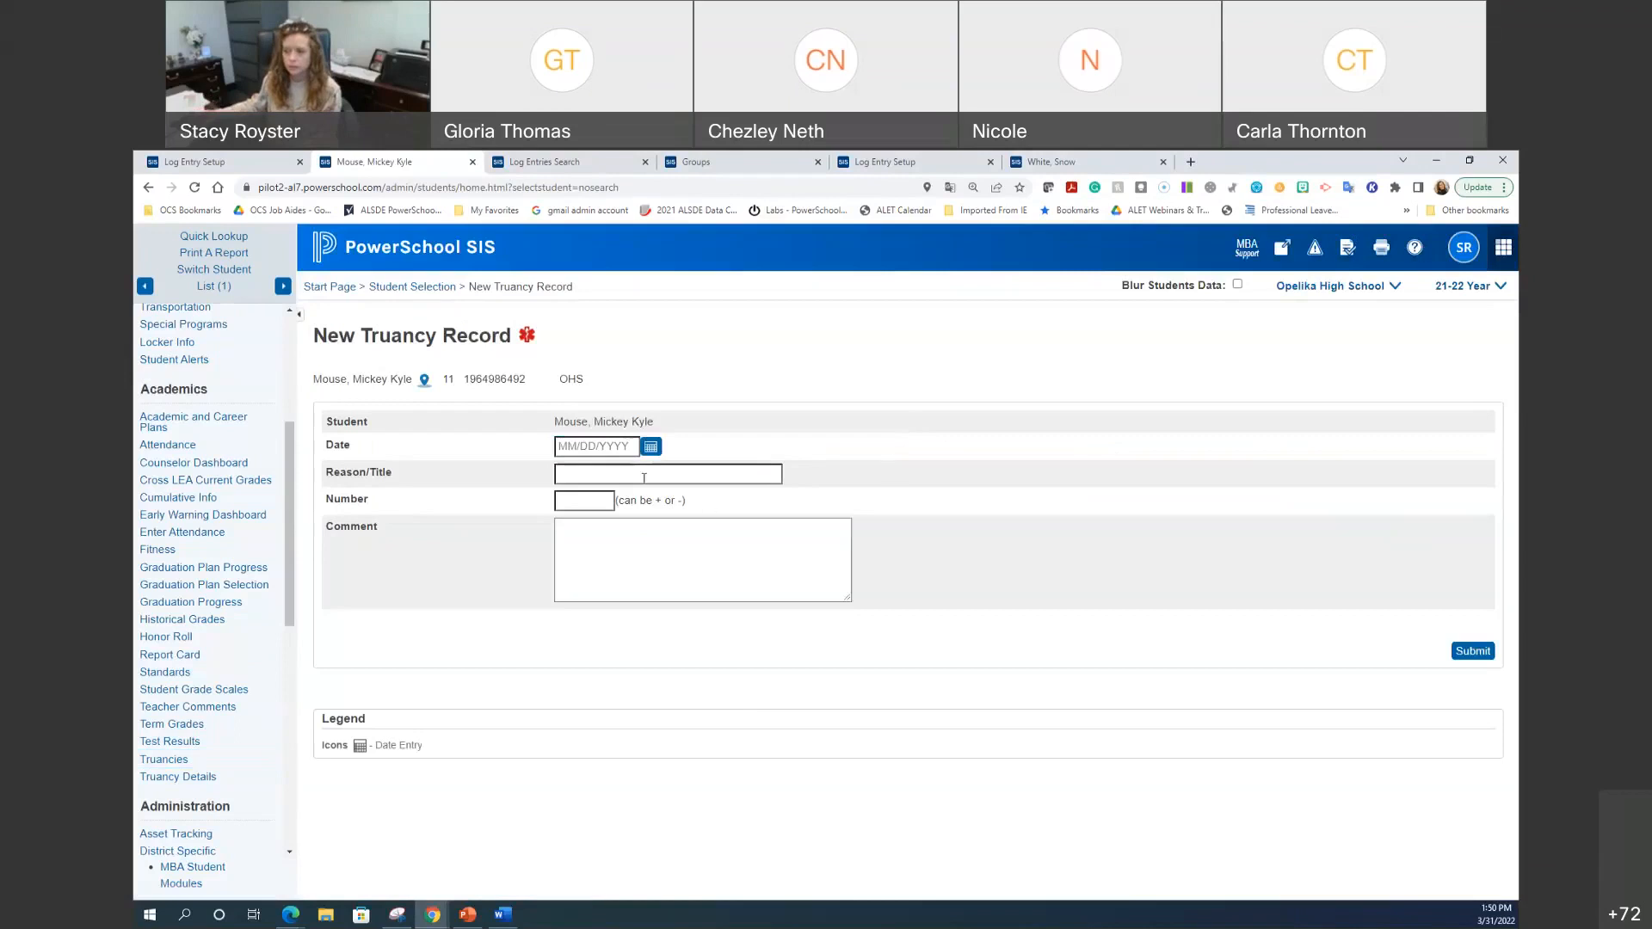
pyautogui.click(651, 446)
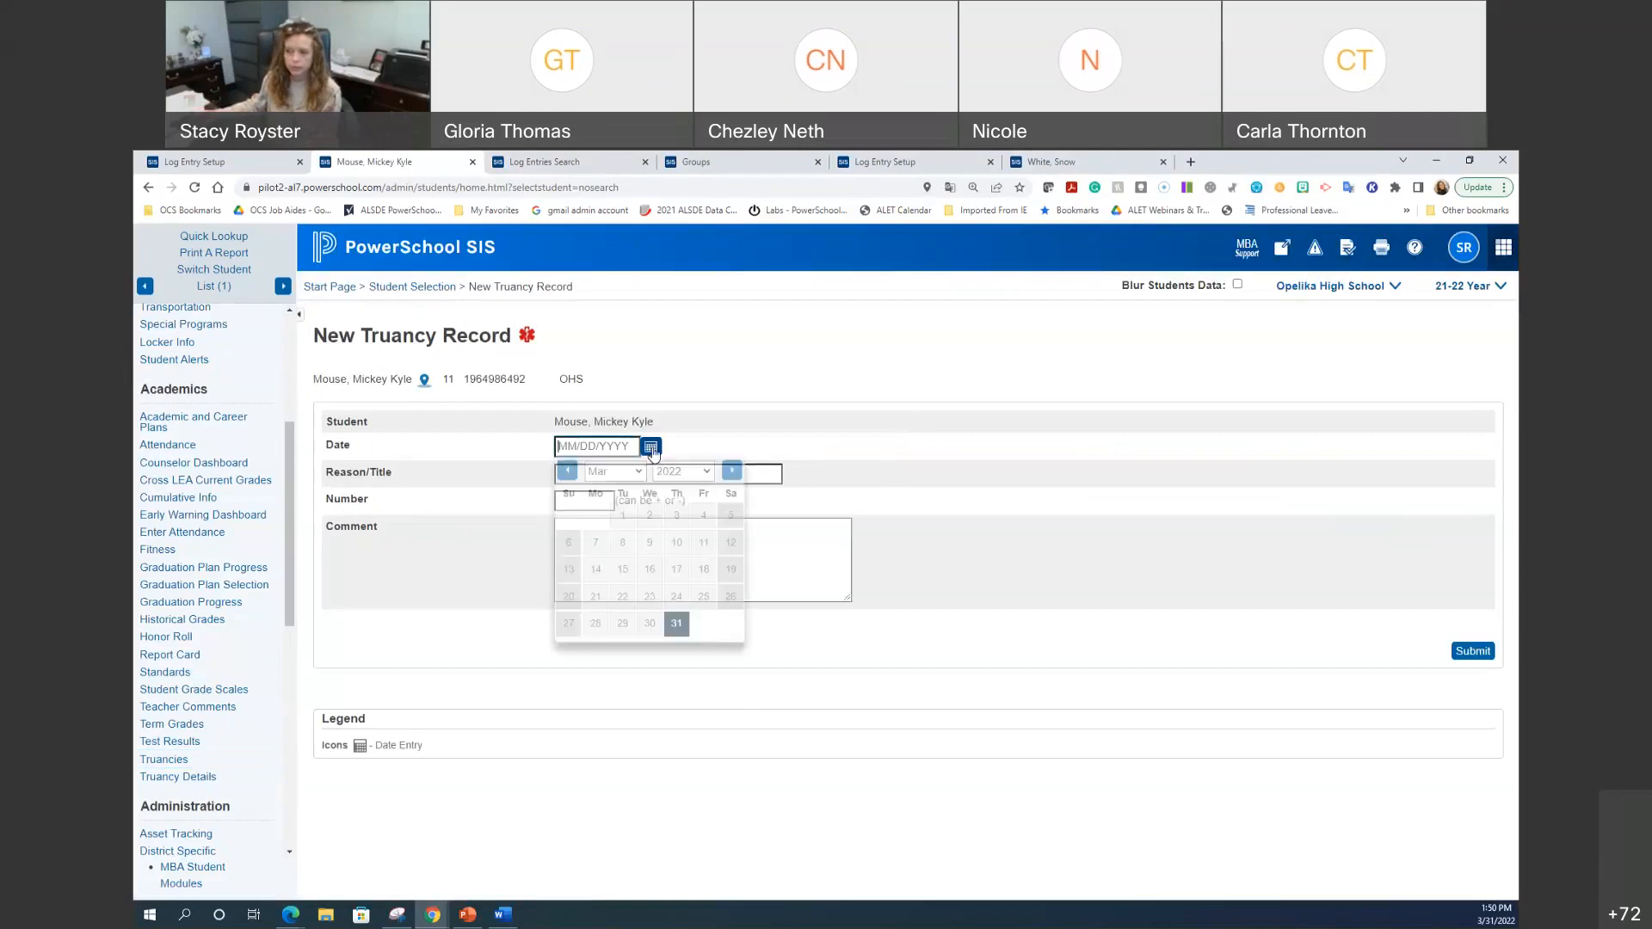
pyautogui.click(659, 579)
# Step: Give the truancy the reason '3 Day Letter' and a comment, submit, and confirm it in Truancies
pyautogui.click(601, 476)
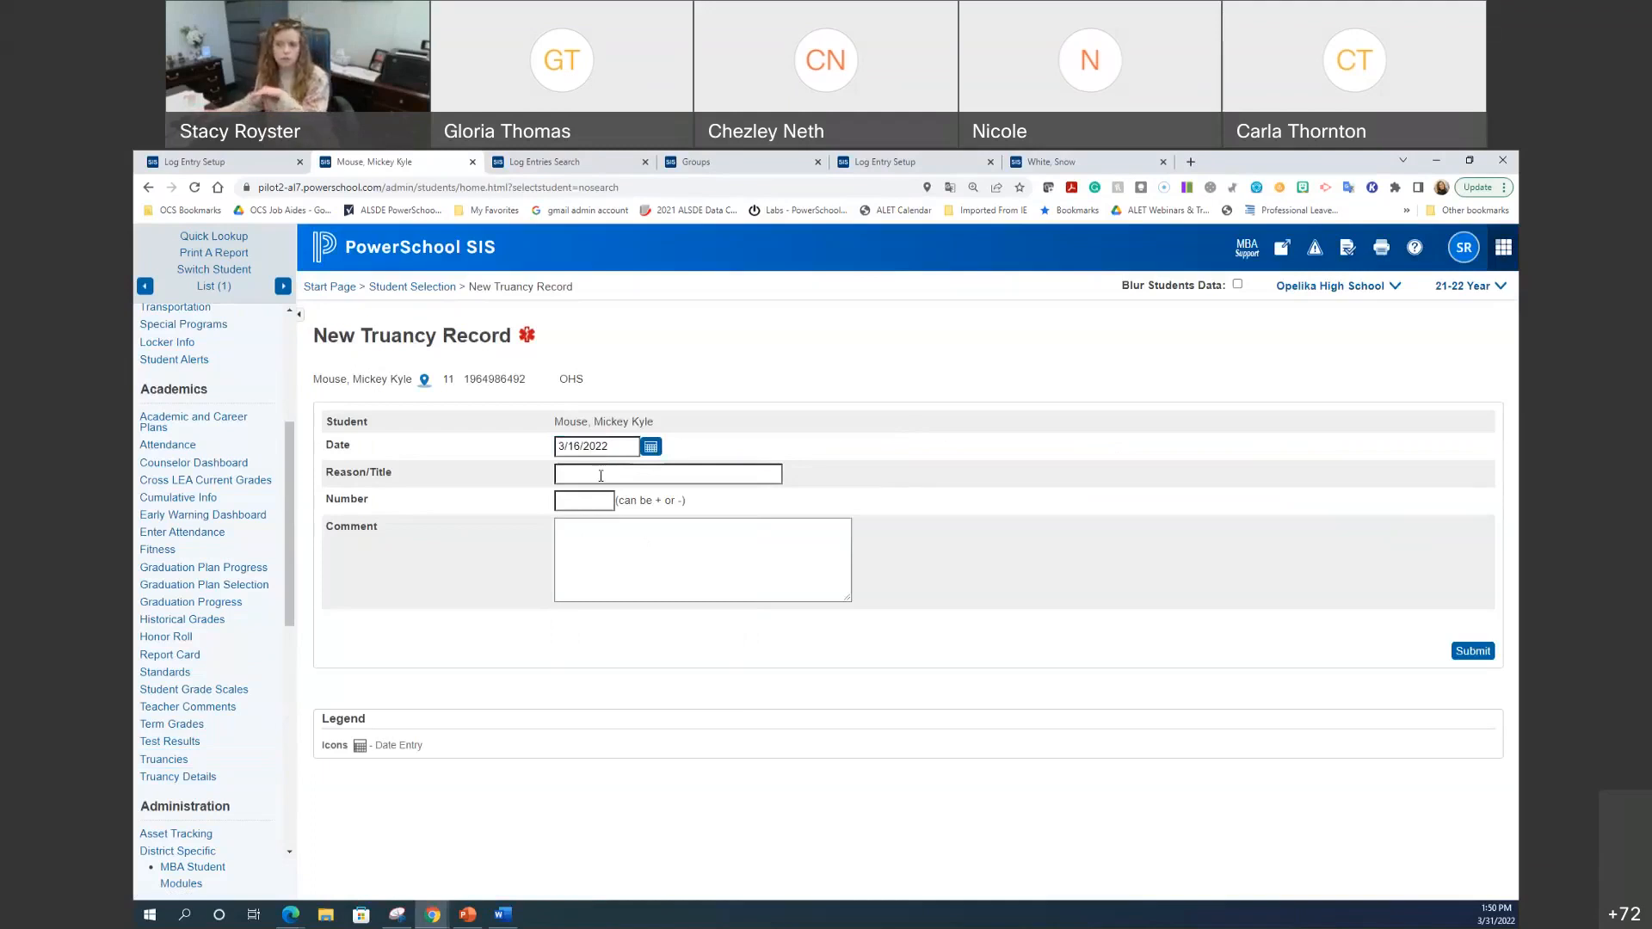
pyautogui.click(600, 476)
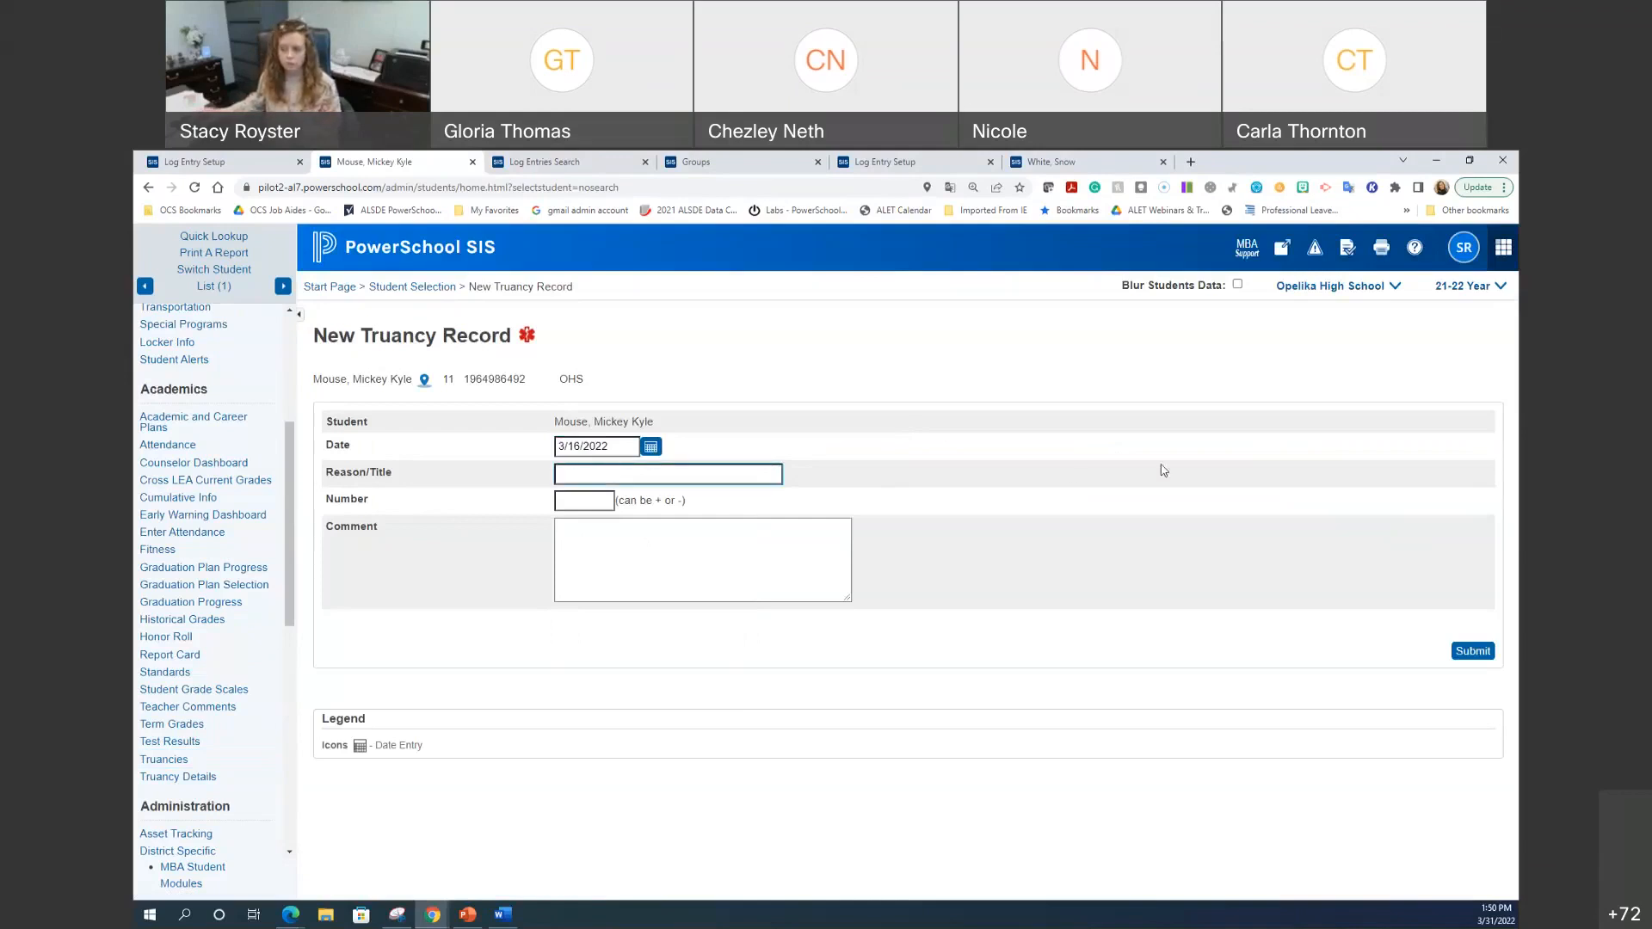
pyautogui.write('Letter')
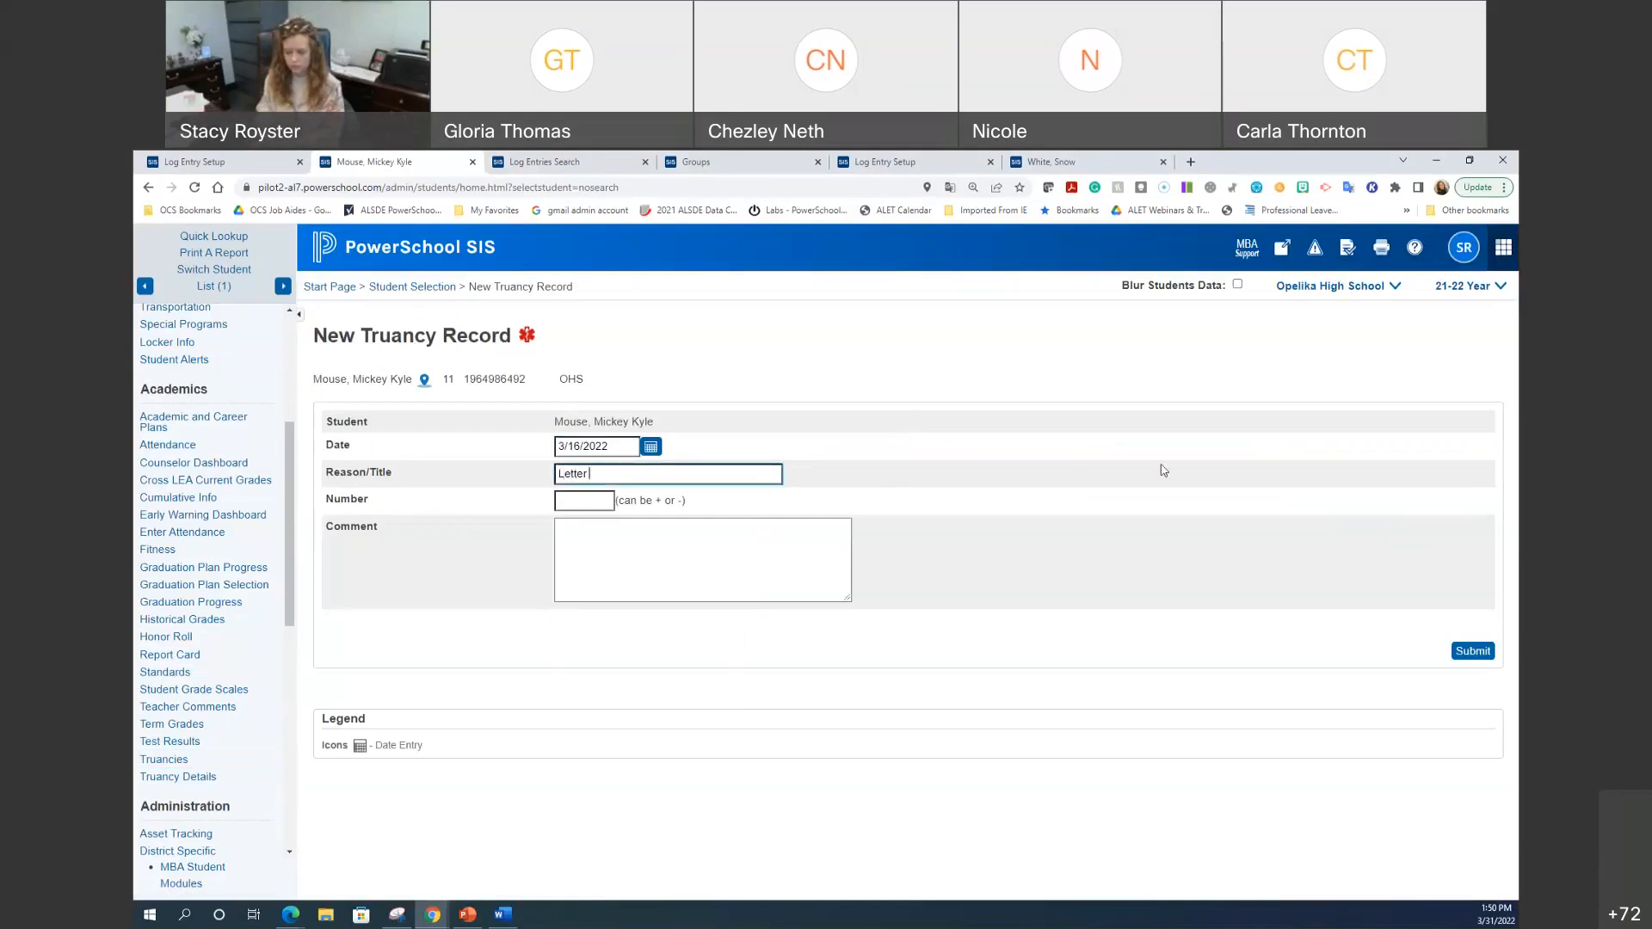
pyautogui.write(' #1')
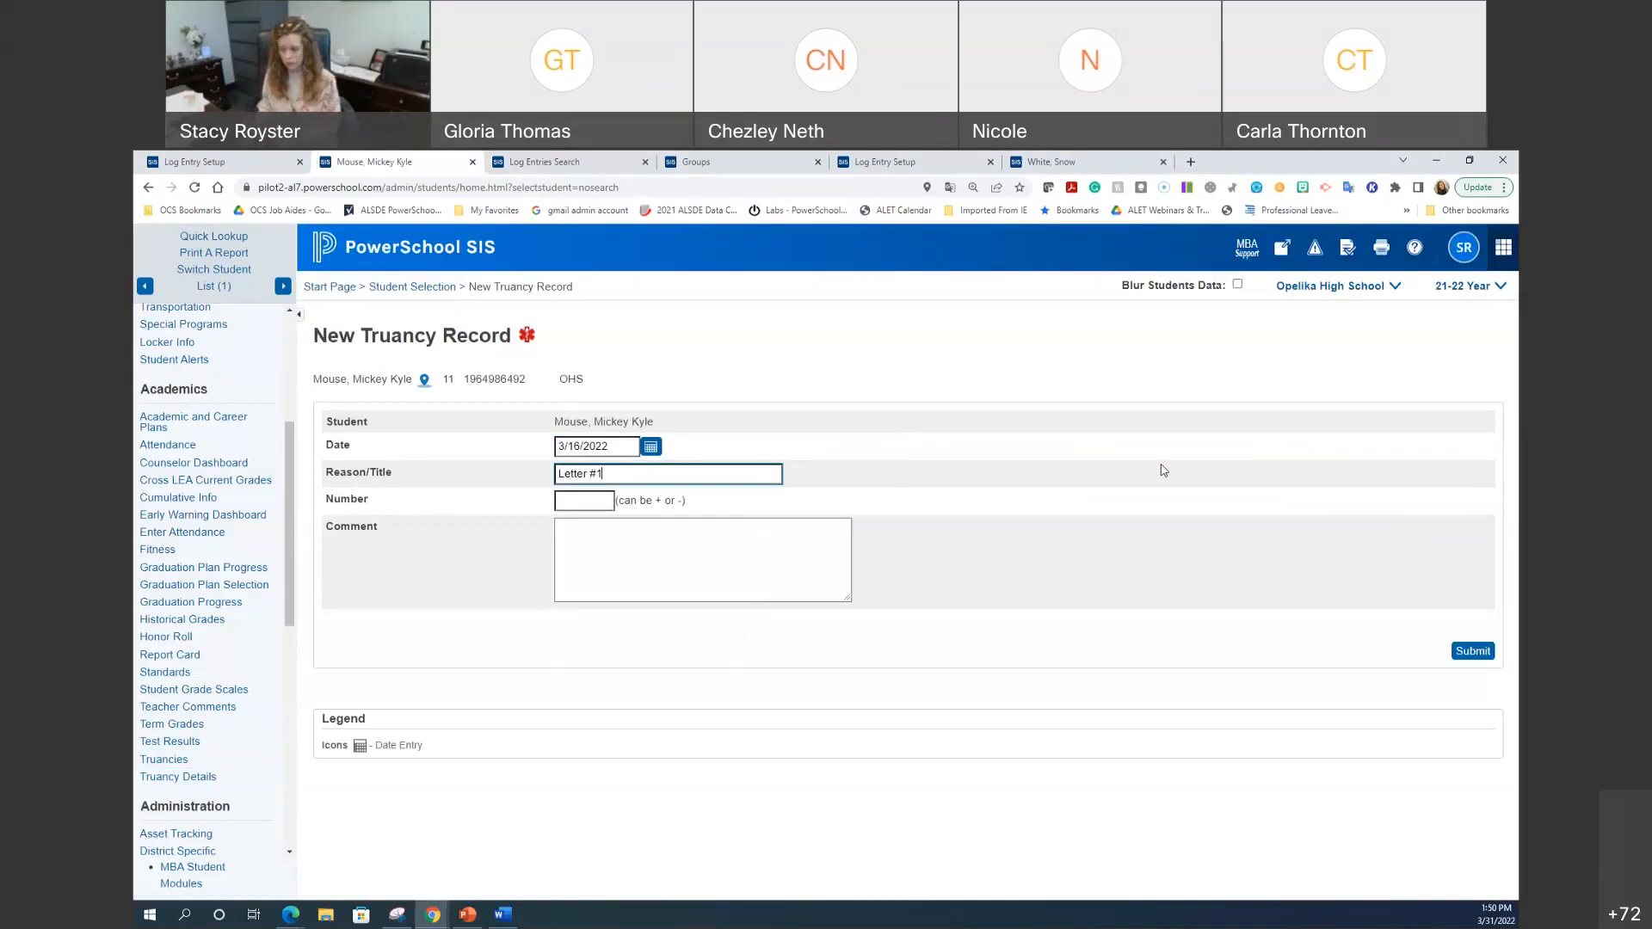
pyautogui.write(' - 3')
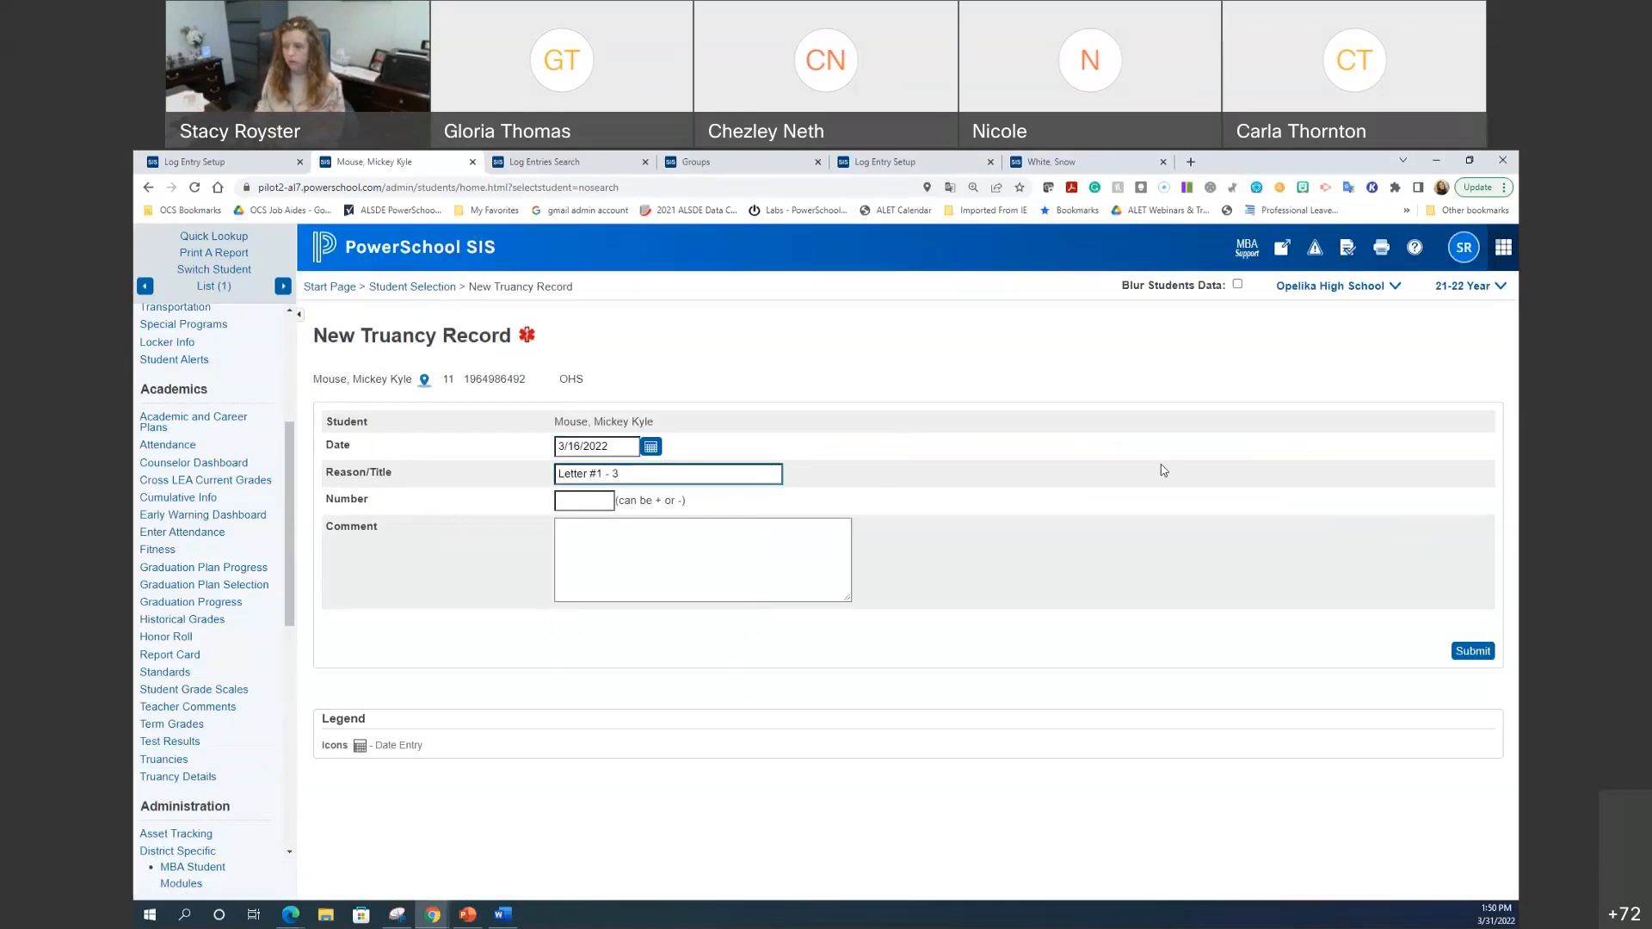
pyautogui.press('BackSpace')
pyautogui.press('BackSpace')
pyautogui.press('BackSpace')
pyautogui.press('BackSpace')
pyautogui.press('BackSpace')
pyautogui.press('BackSpace')
pyautogui.press('BackSpace')
pyautogui.press('BackSpace')
pyautogui.press('BackSpace')
pyautogui.press('BackSpace')
pyautogui.press('BackSpace')
pyautogui.press('BackSpace')
pyautogui.press('BackSpace')
pyautogui.press('BackSpace')
pyautogui.write('3 Day Letter')
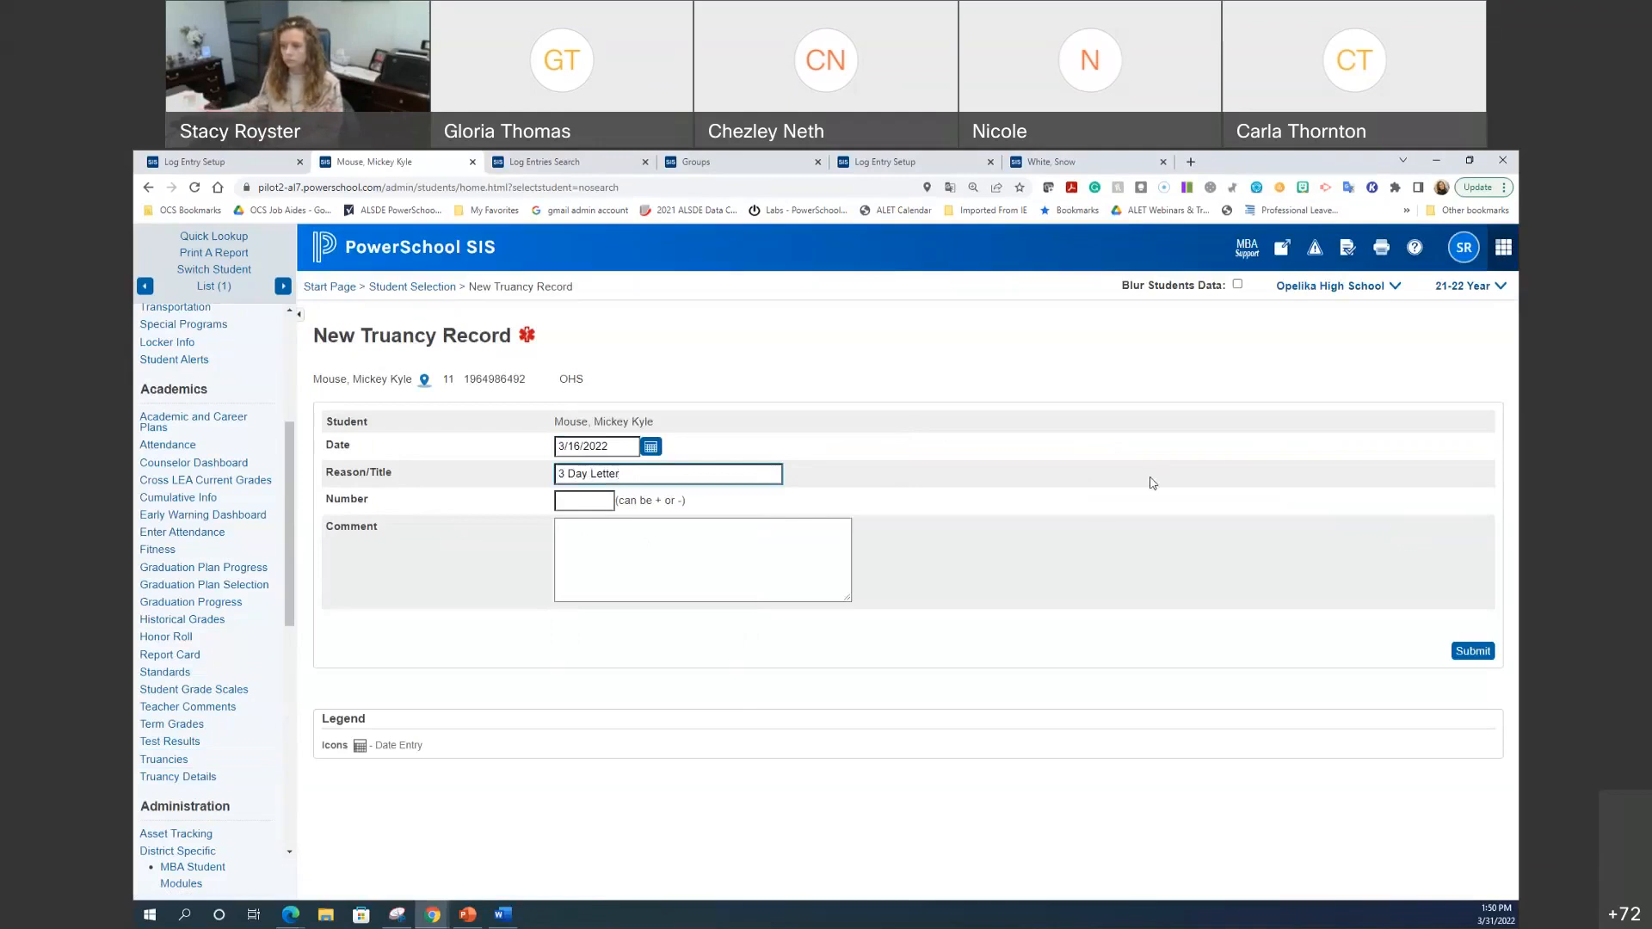
pyautogui.click(600, 543)
pyautogui.write('fgjf;ogoighoghfg')
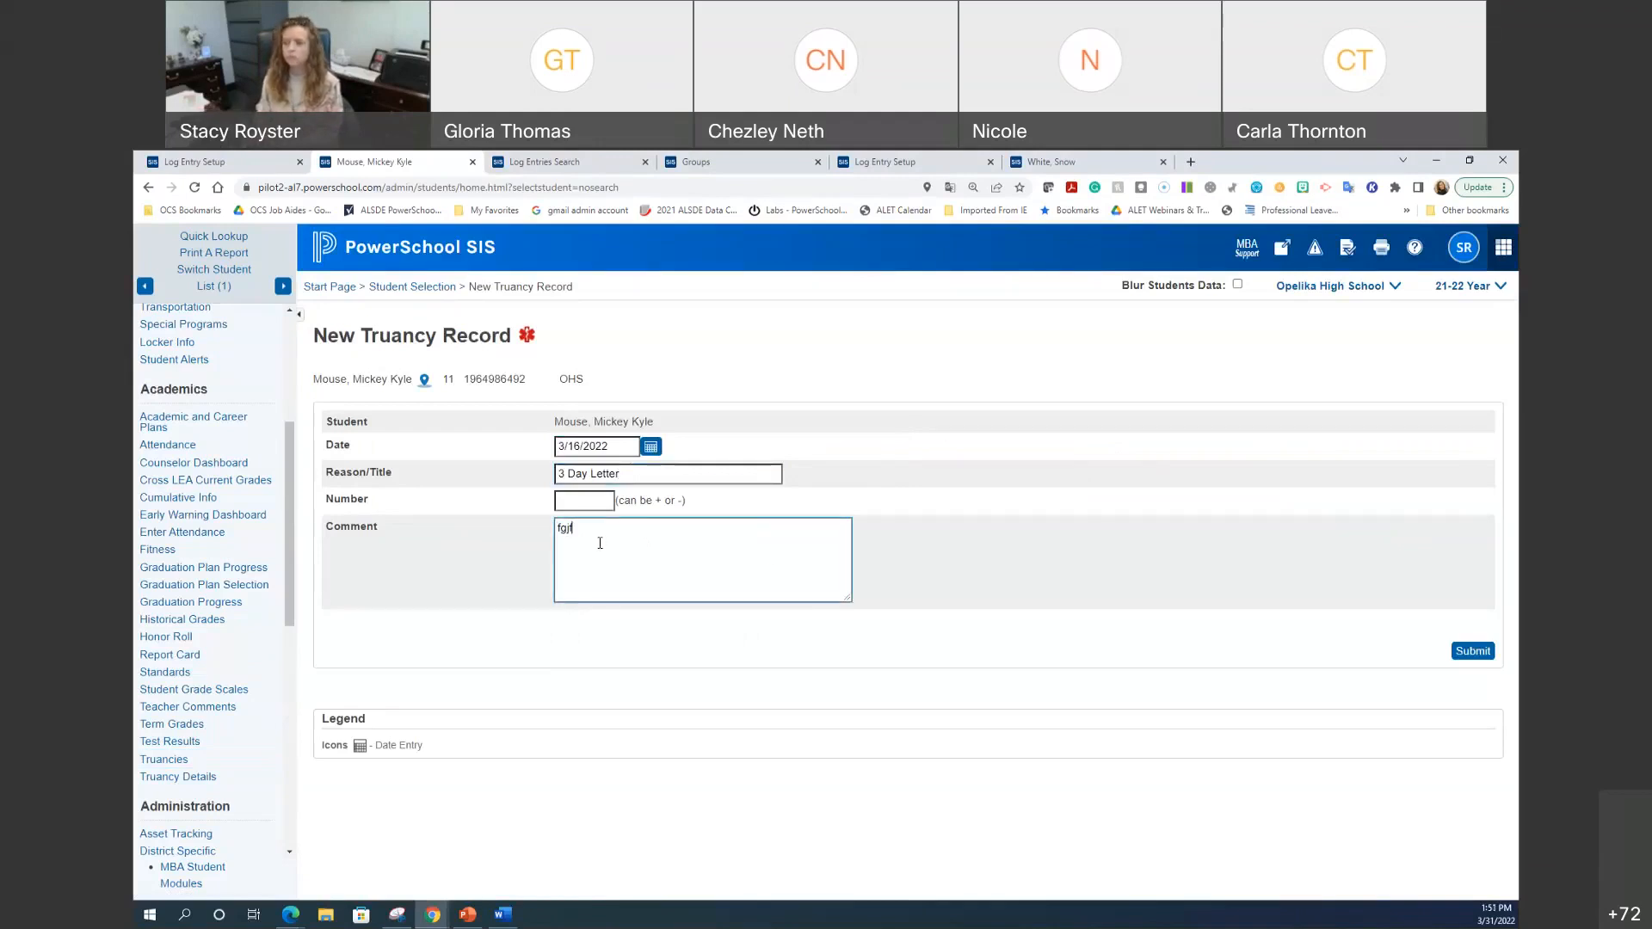
pyautogui.click(1457, 656)
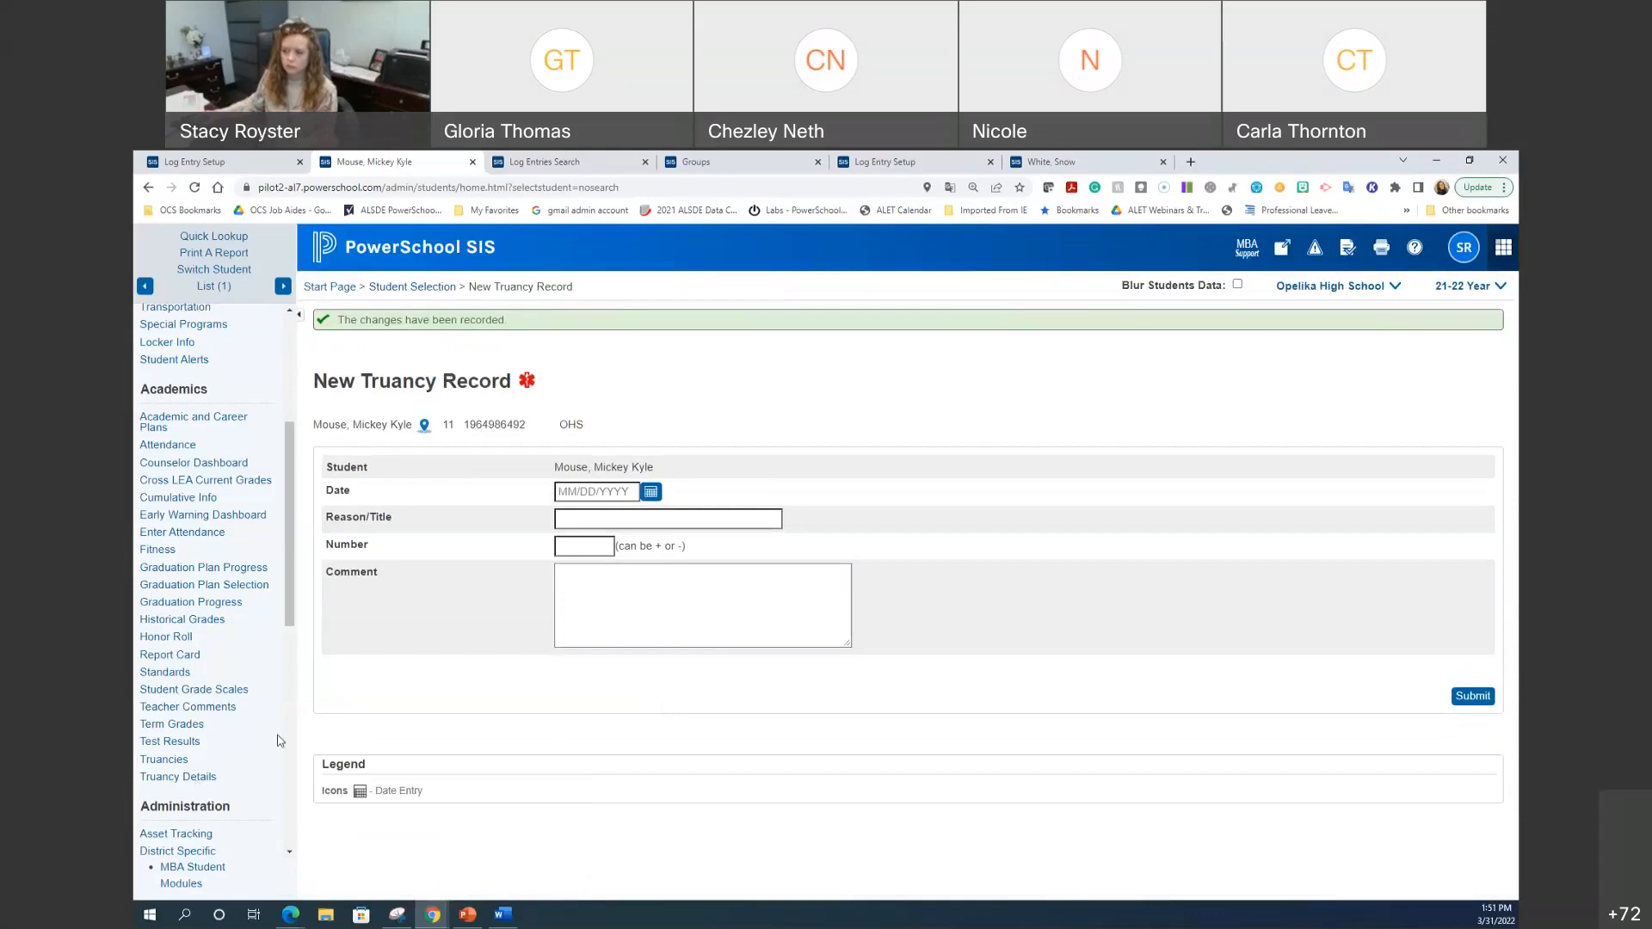
pyautogui.click(164, 760)
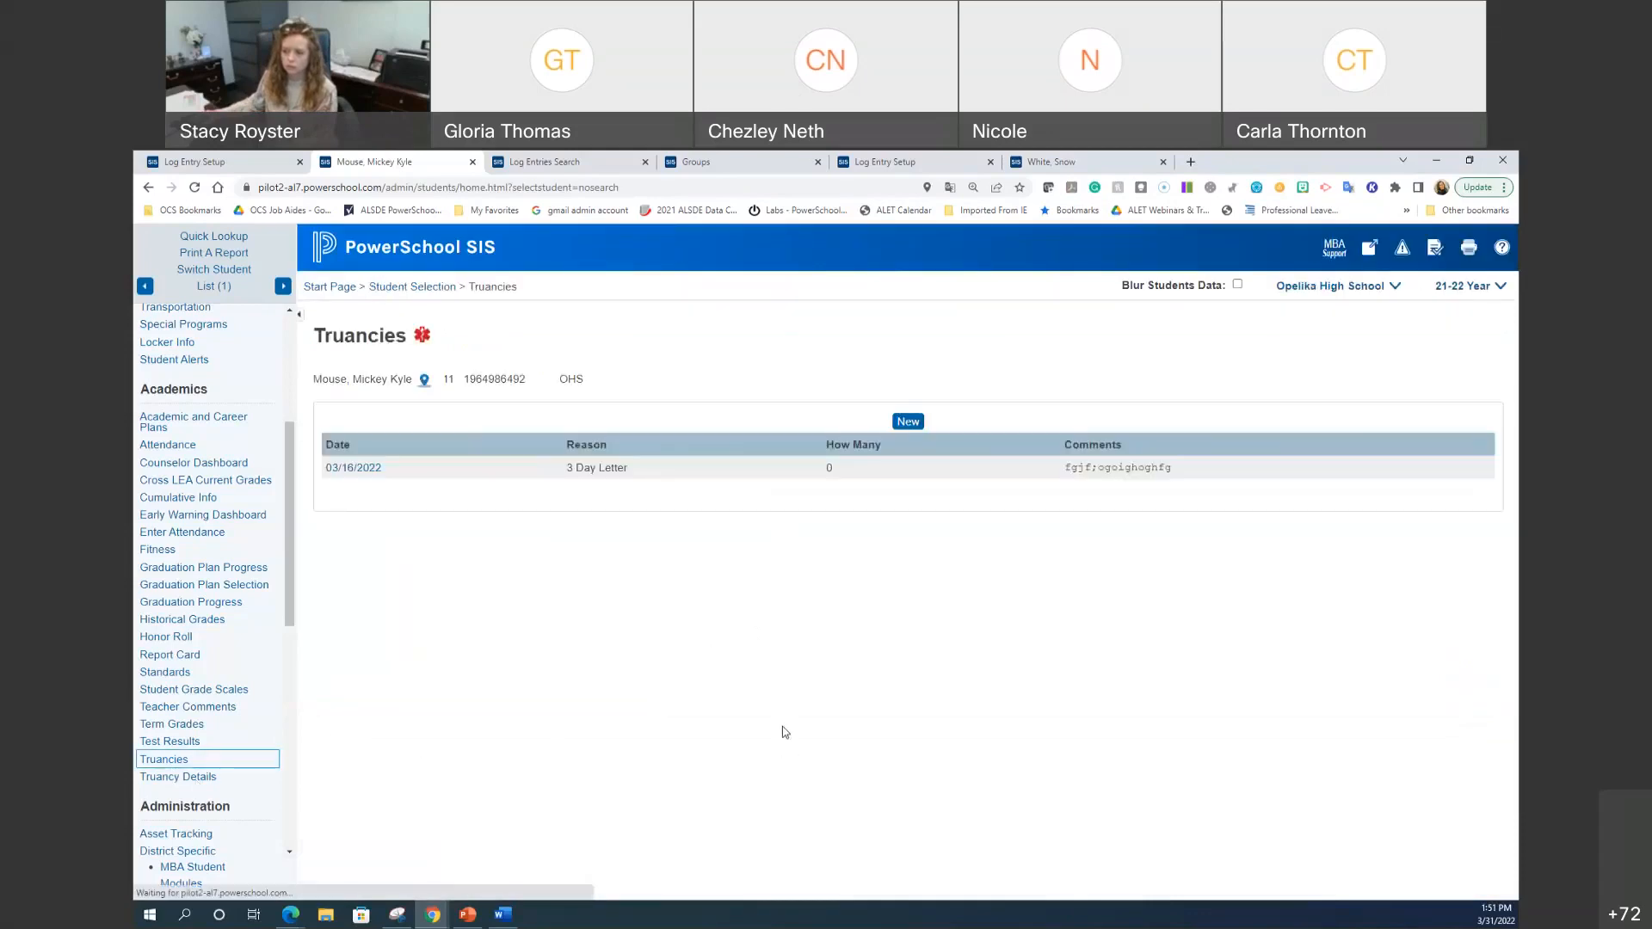
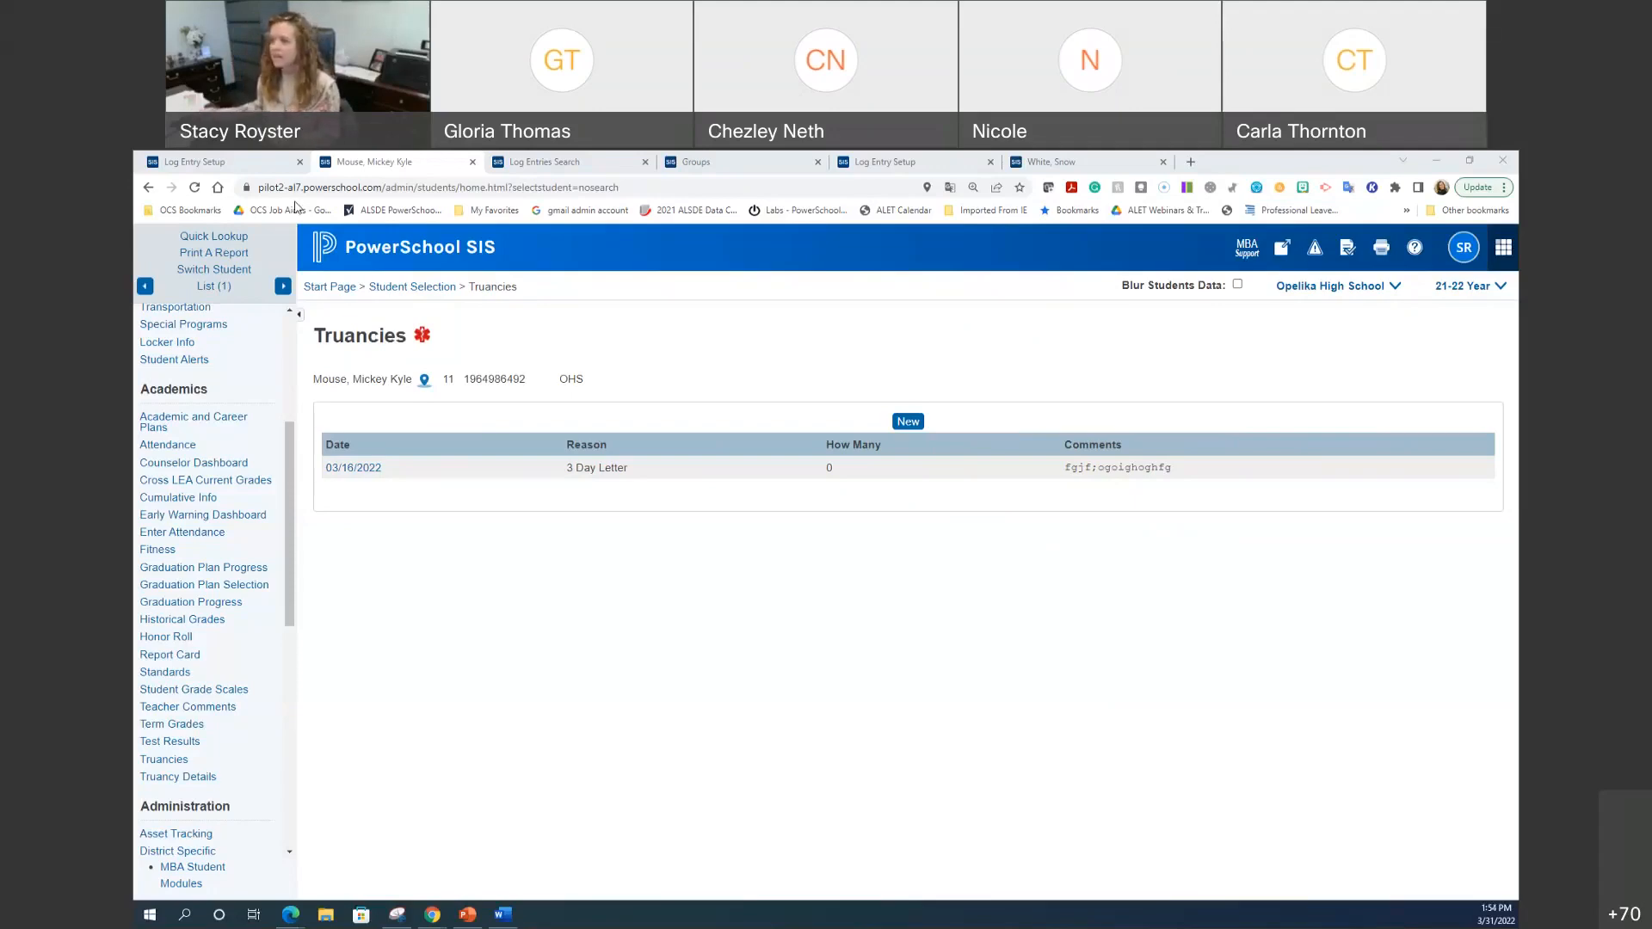
# Step: Open the AL PowerSchool Google Sites editor in a new browser tab
pyautogui.click(1191, 161)
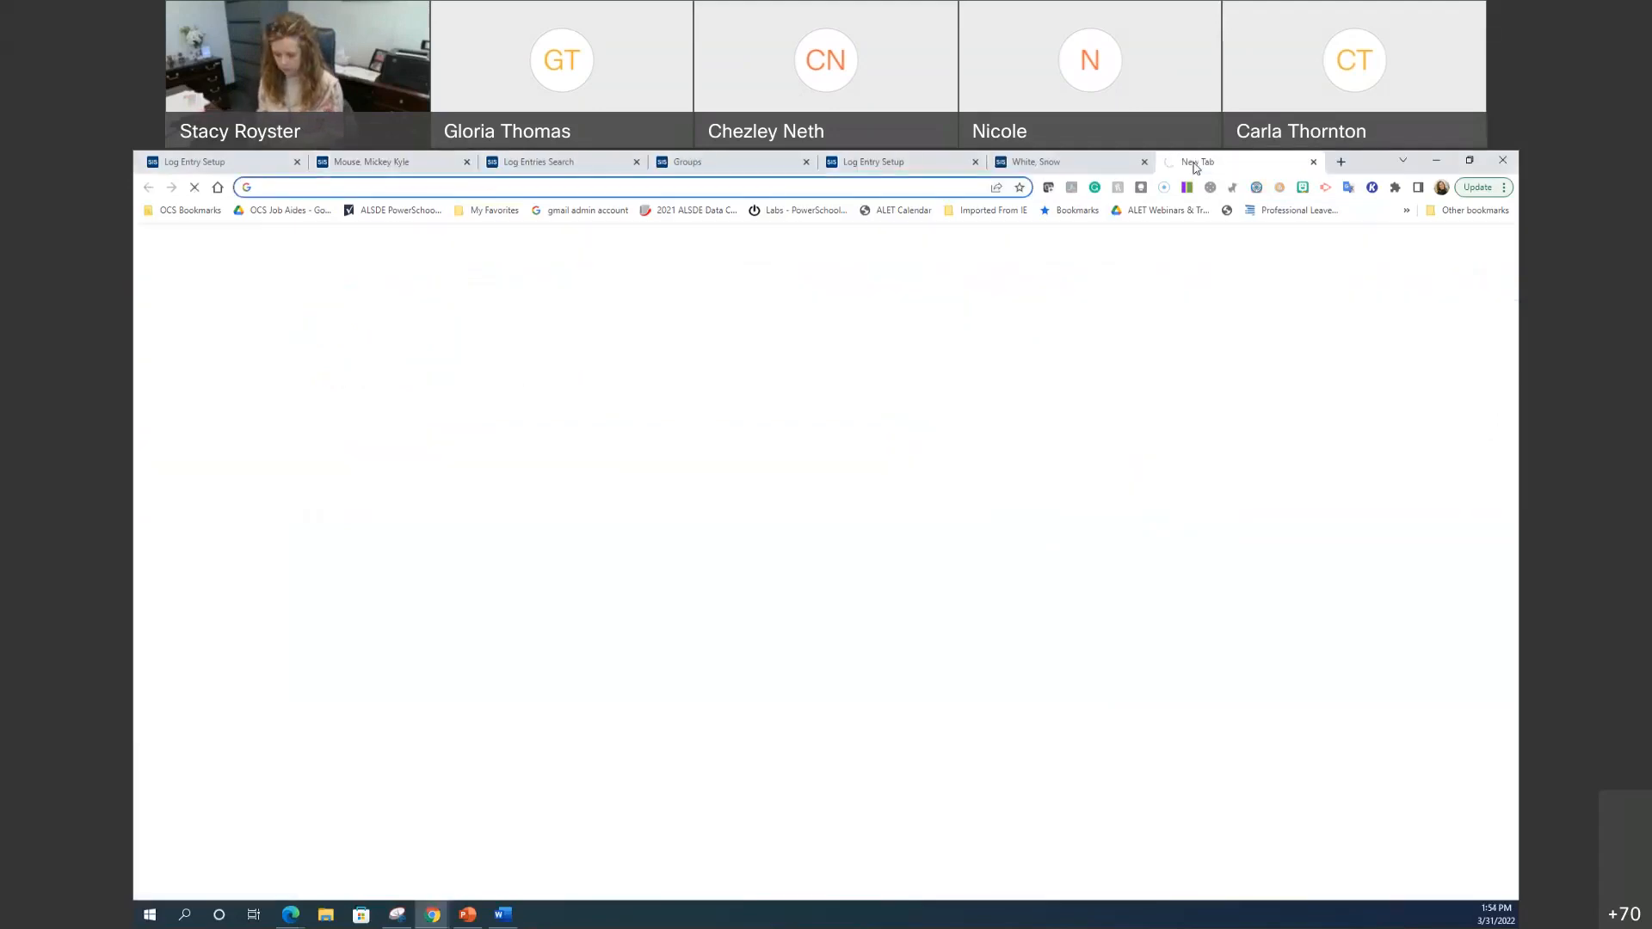
pyautogui.write('site')
pyautogui.press('Return')
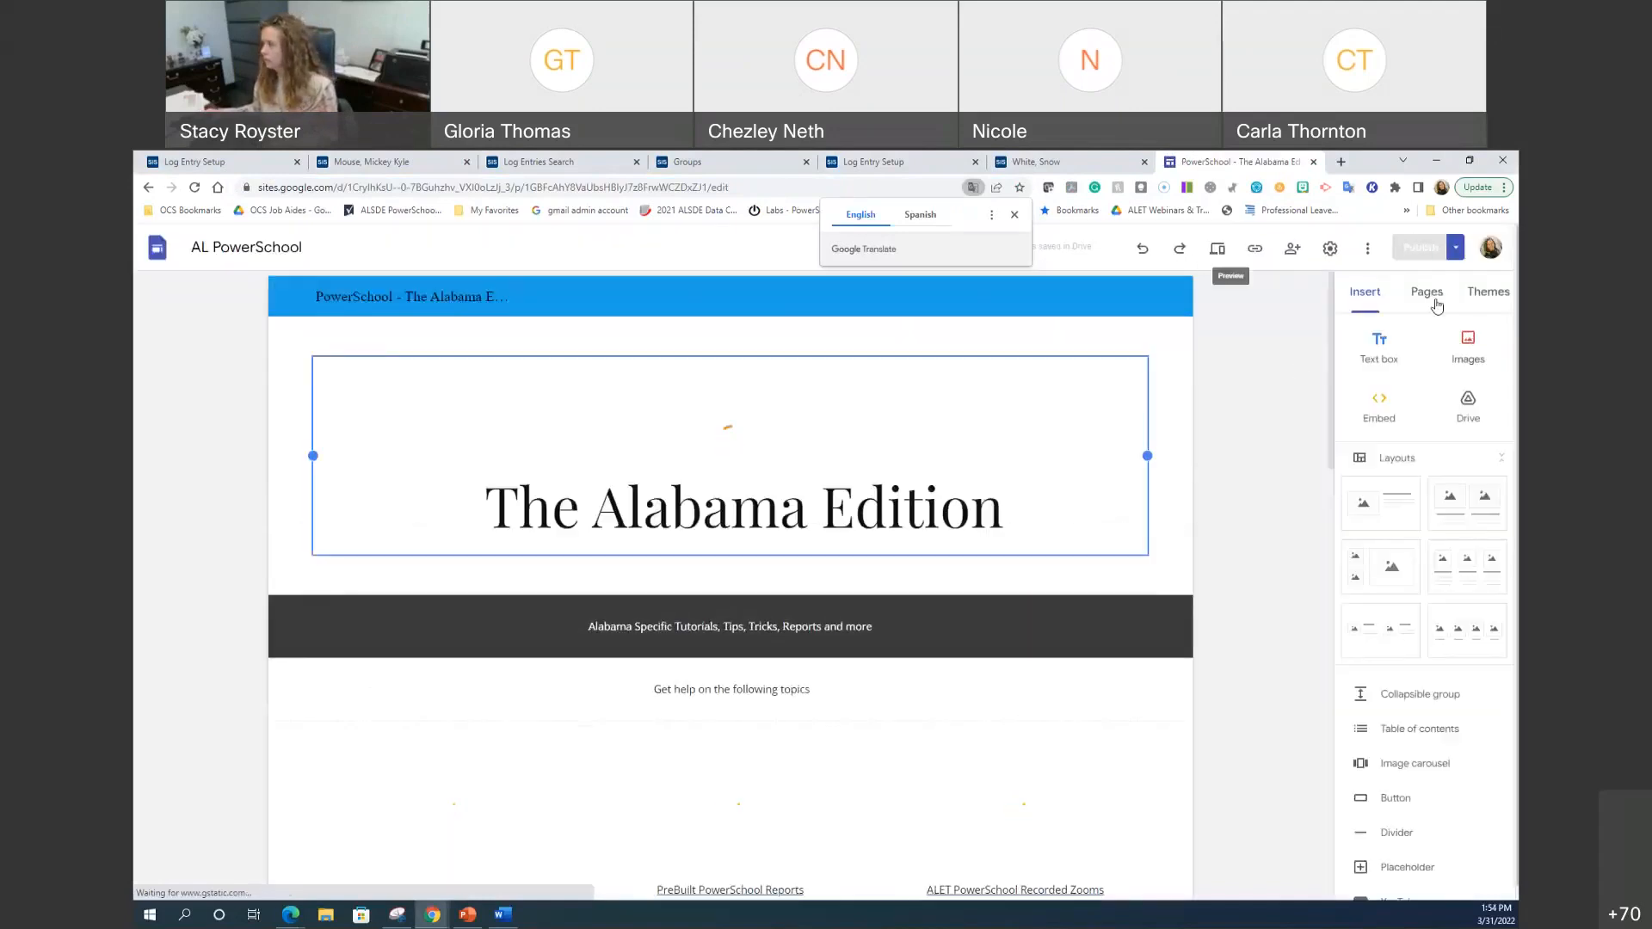
# Step: Open the Plugins page and scroll through its plugin descriptions down to Homeroom Selection
pyautogui.click(1427, 292)
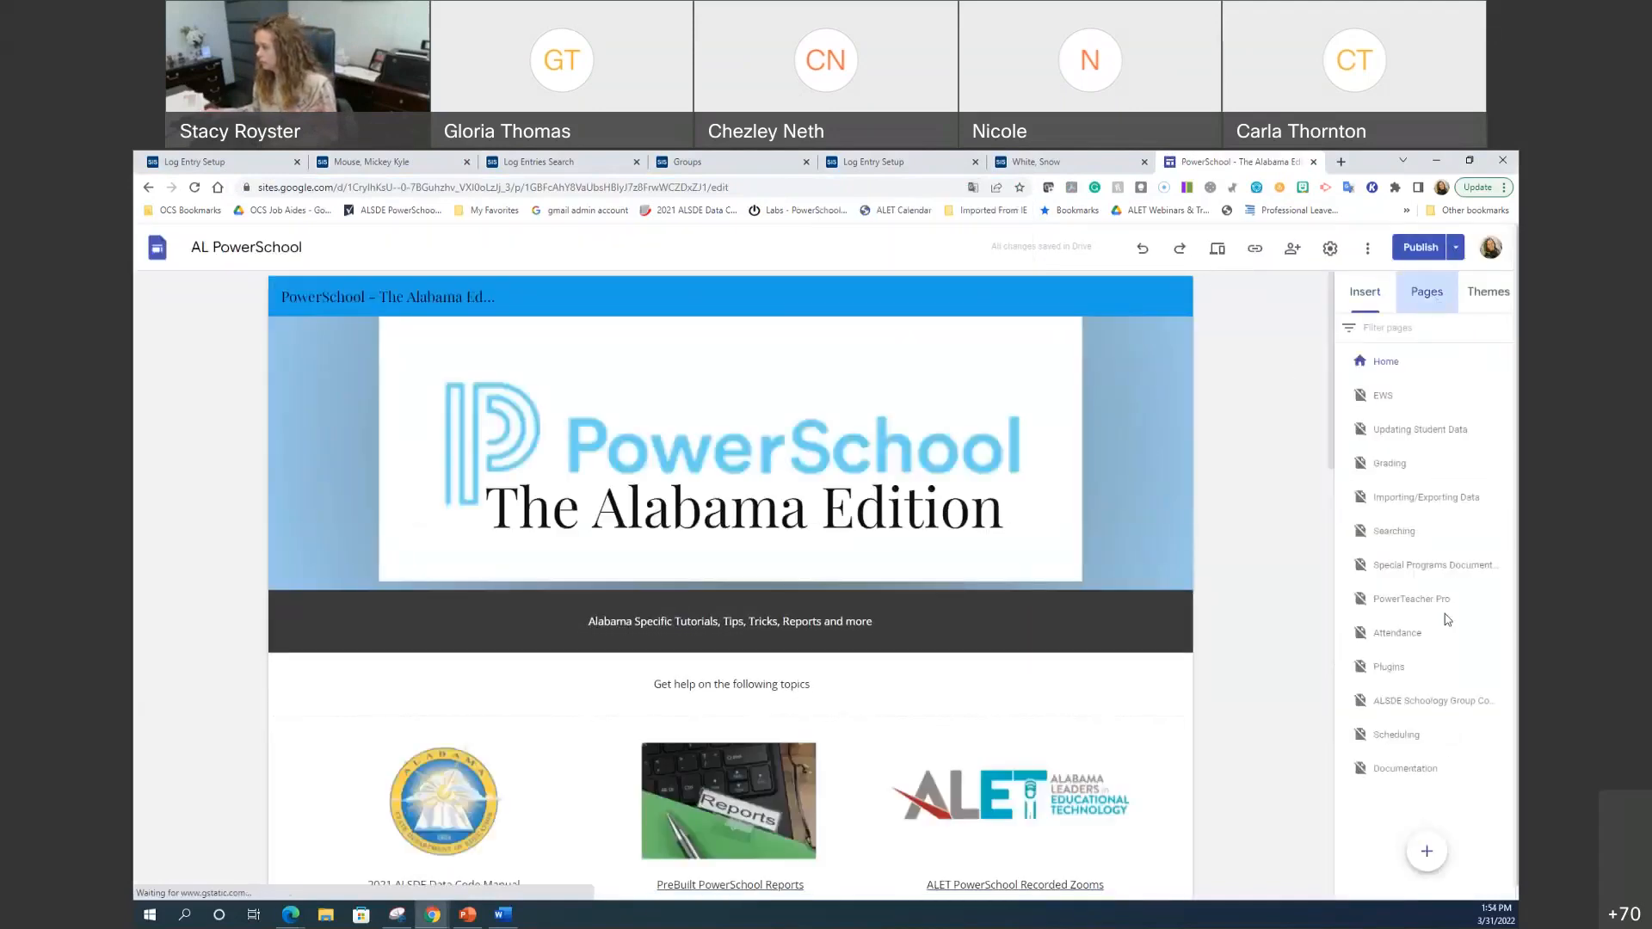
pyautogui.click(1420, 669)
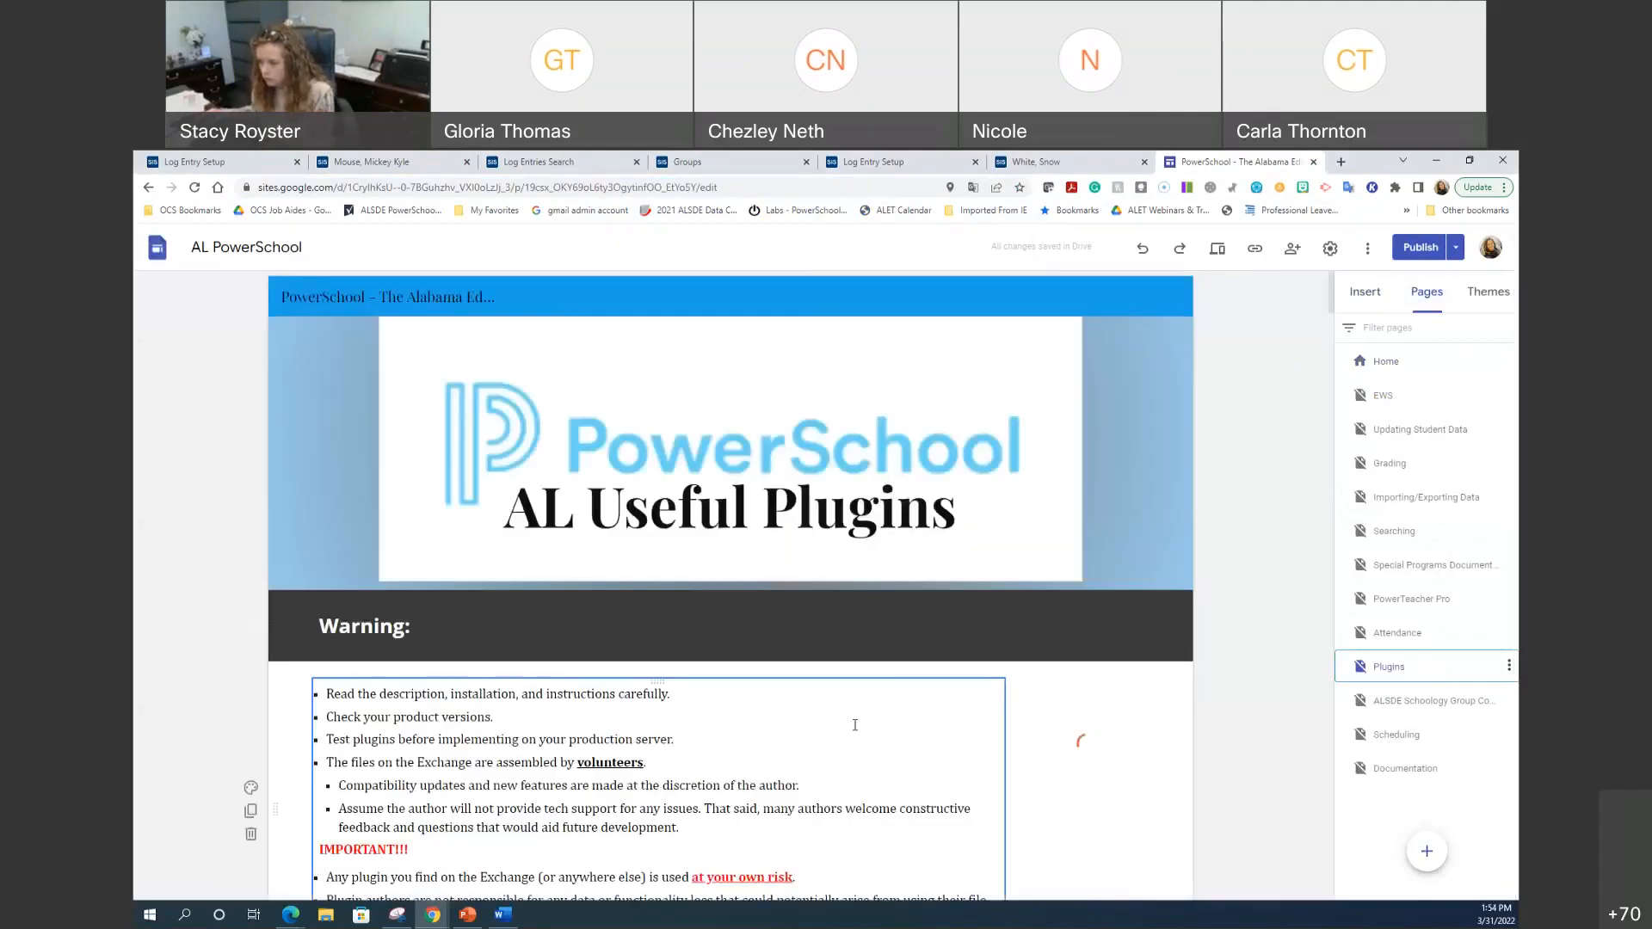
pyautogui.scroll(-2, 1113, 729)
pyautogui.scroll(-3, 1113, 728)
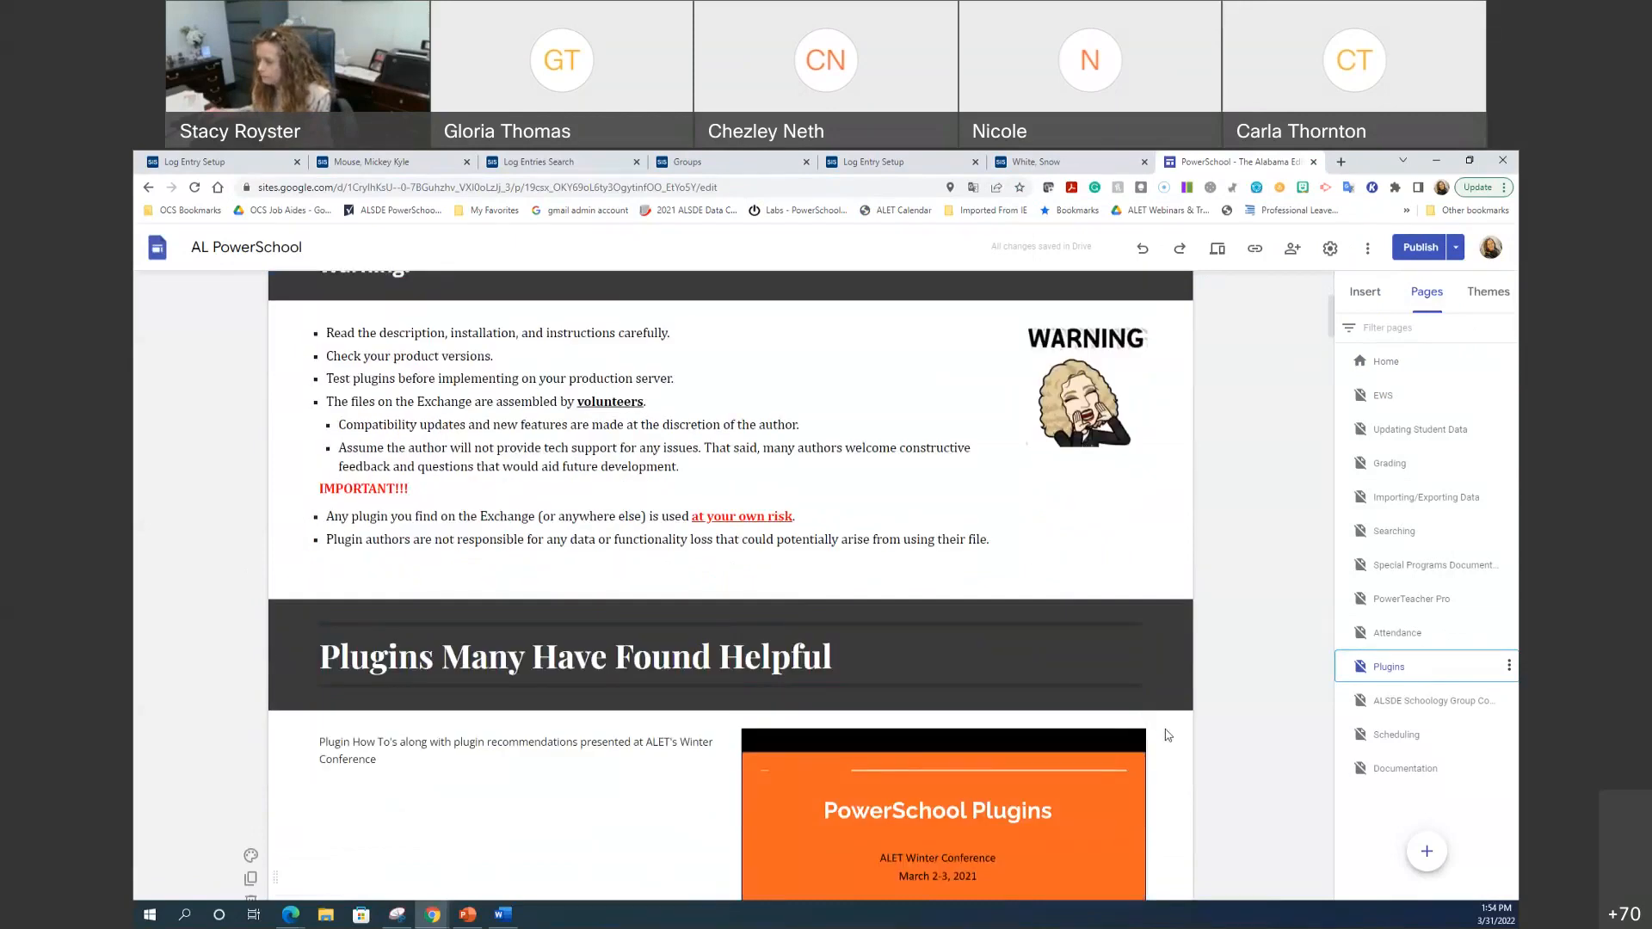
pyautogui.scroll(-8, 1167, 731)
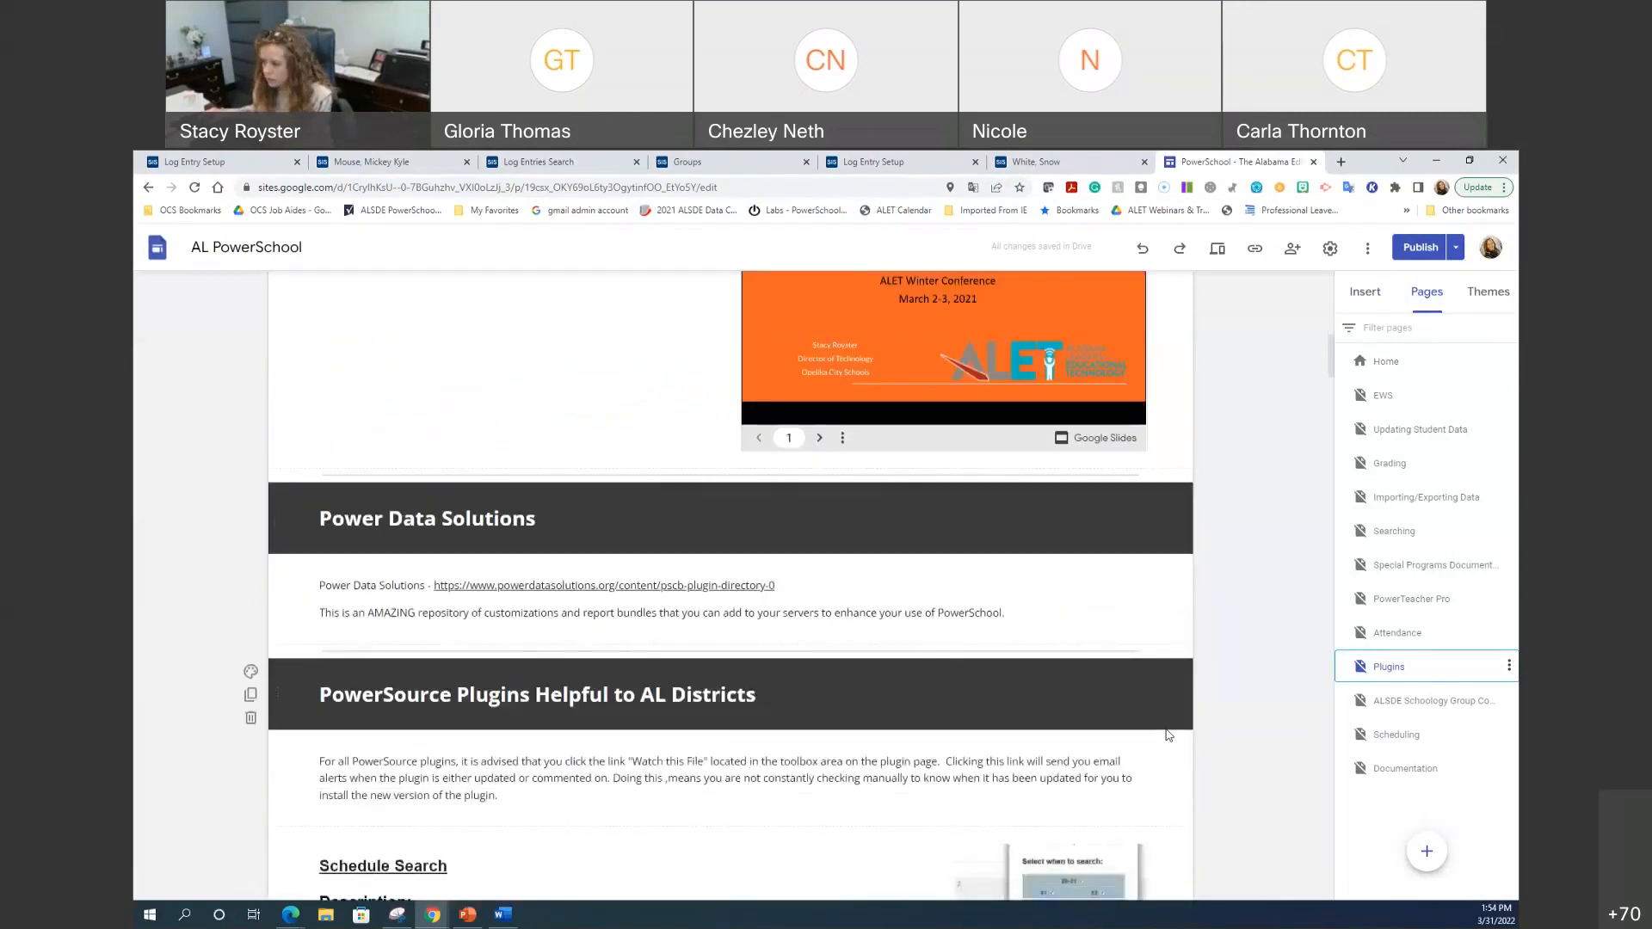
pyautogui.scroll(-5, 1169, 734)
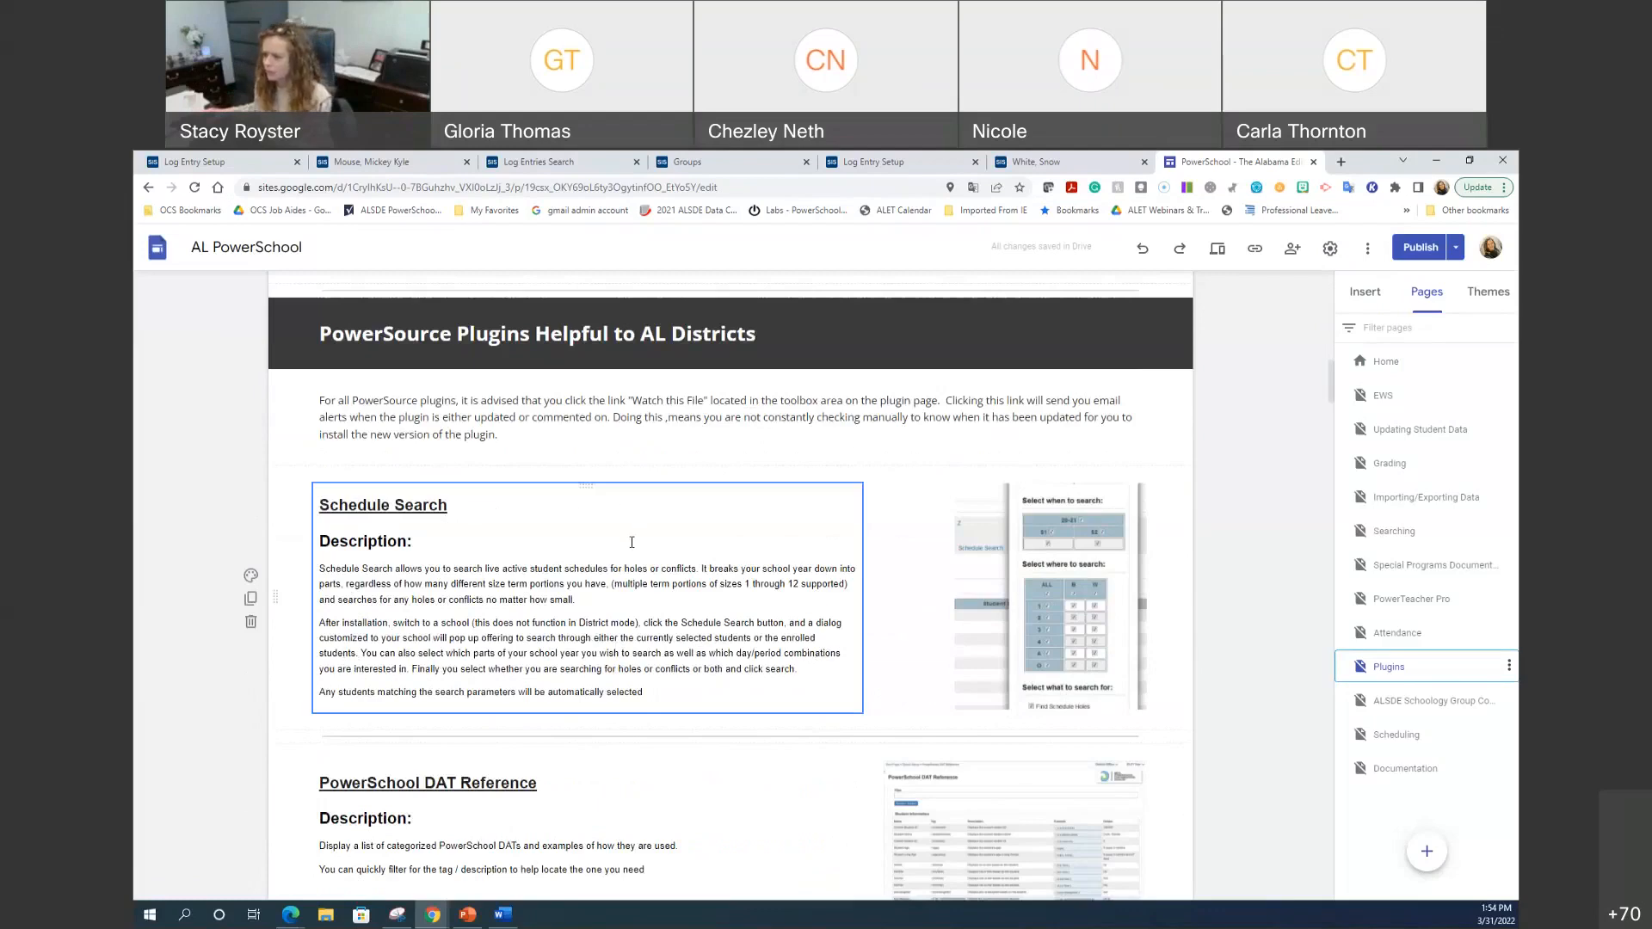
pyautogui.scroll(-3, 632, 542)
pyautogui.scroll(-9, 636, 545)
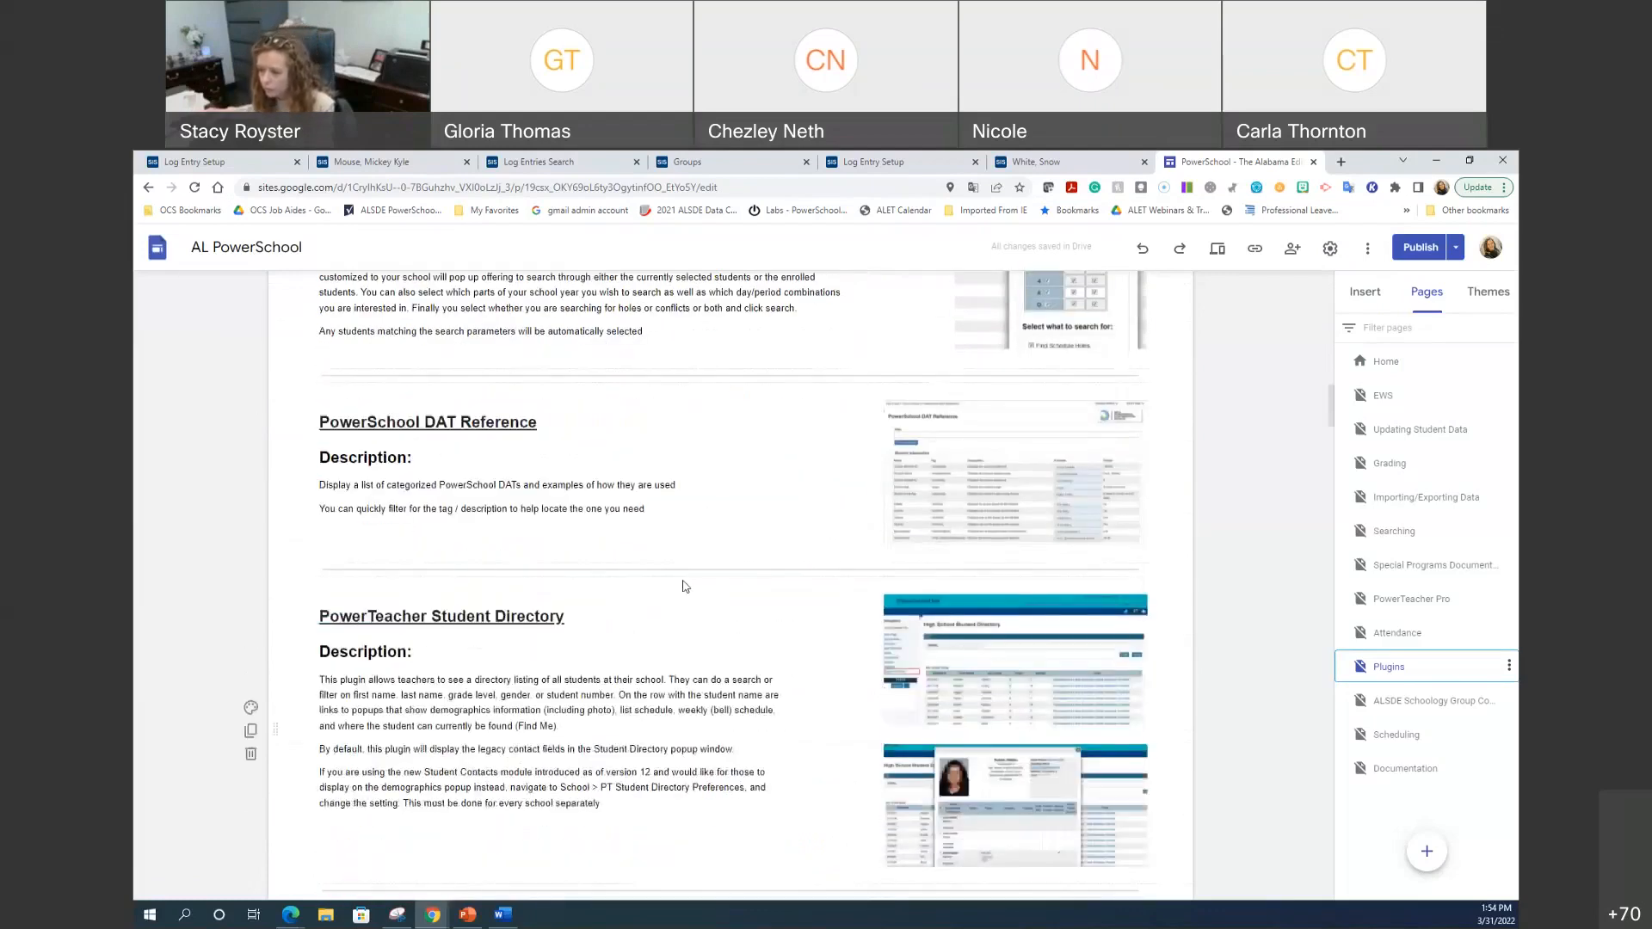
pyautogui.scroll(-8, 697, 600)
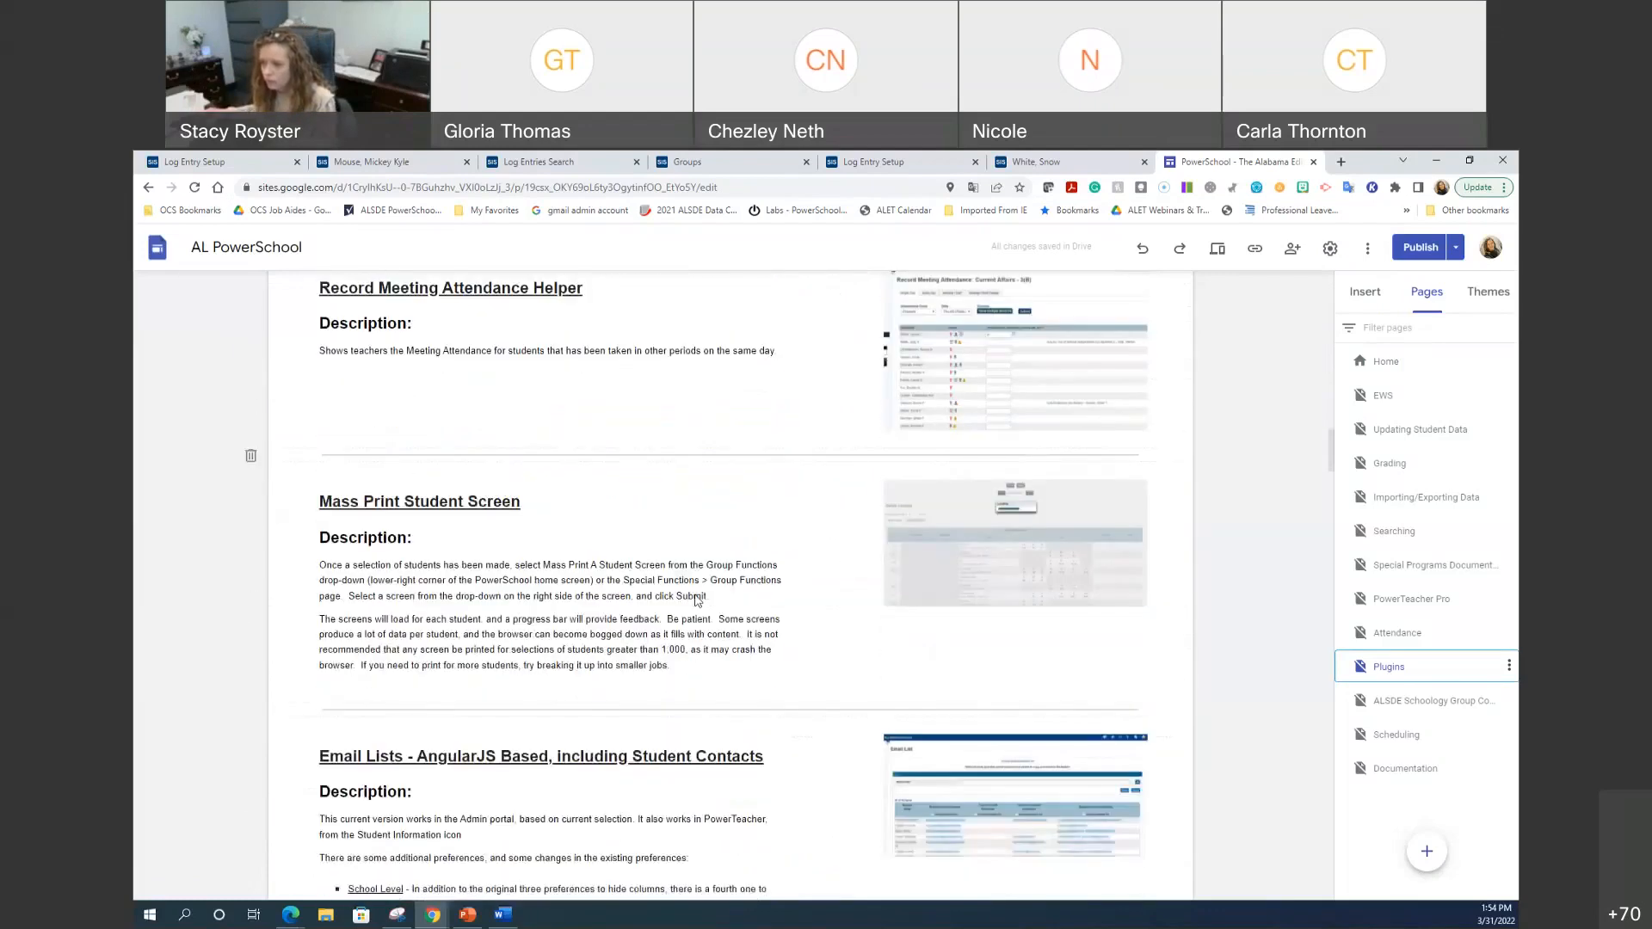
pyautogui.scroll(-12, 697, 600)
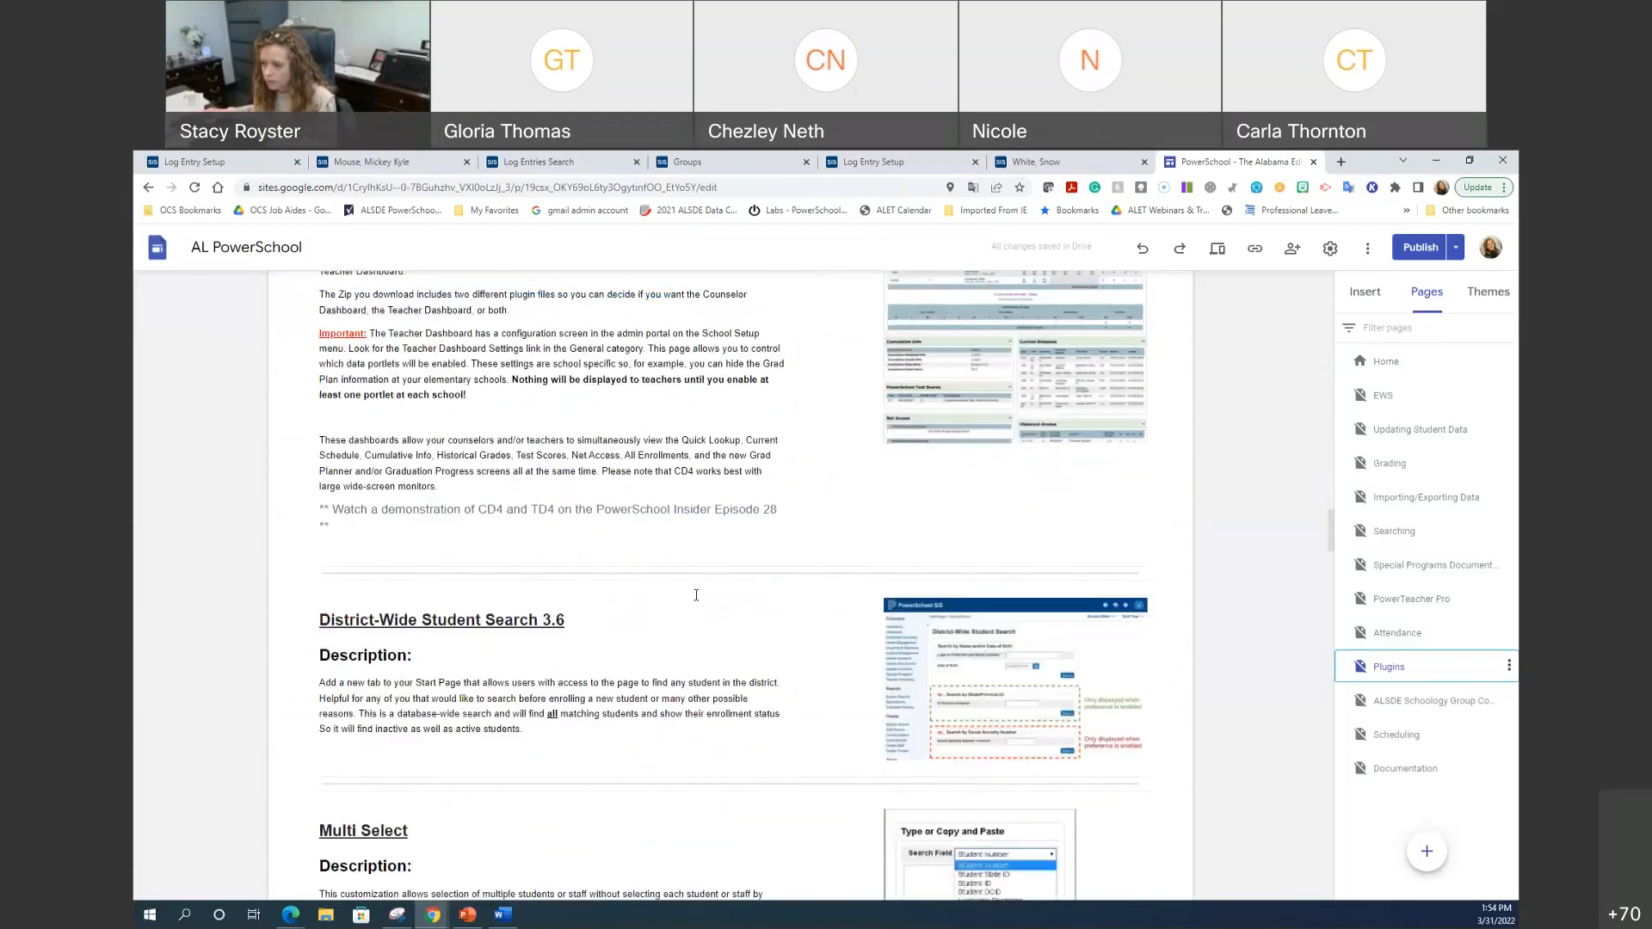
pyautogui.scroll(-3, 697, 600)
pyautogui.scroll(-16, 697, 600)
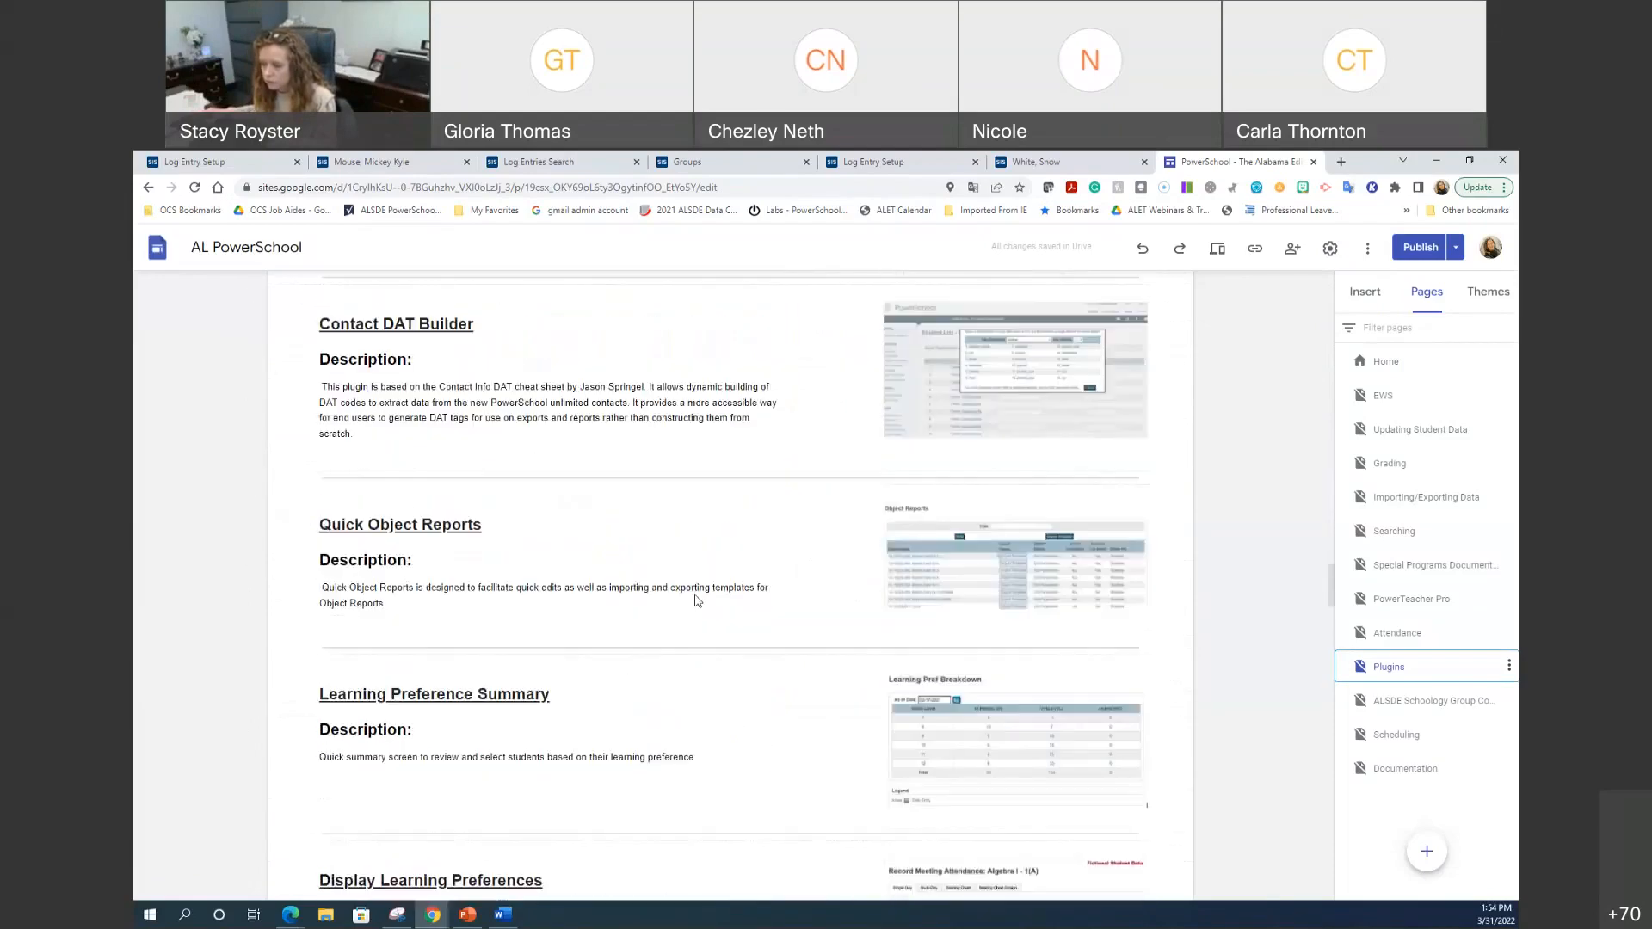
pyautogui.scroll(-3, 702, 614)
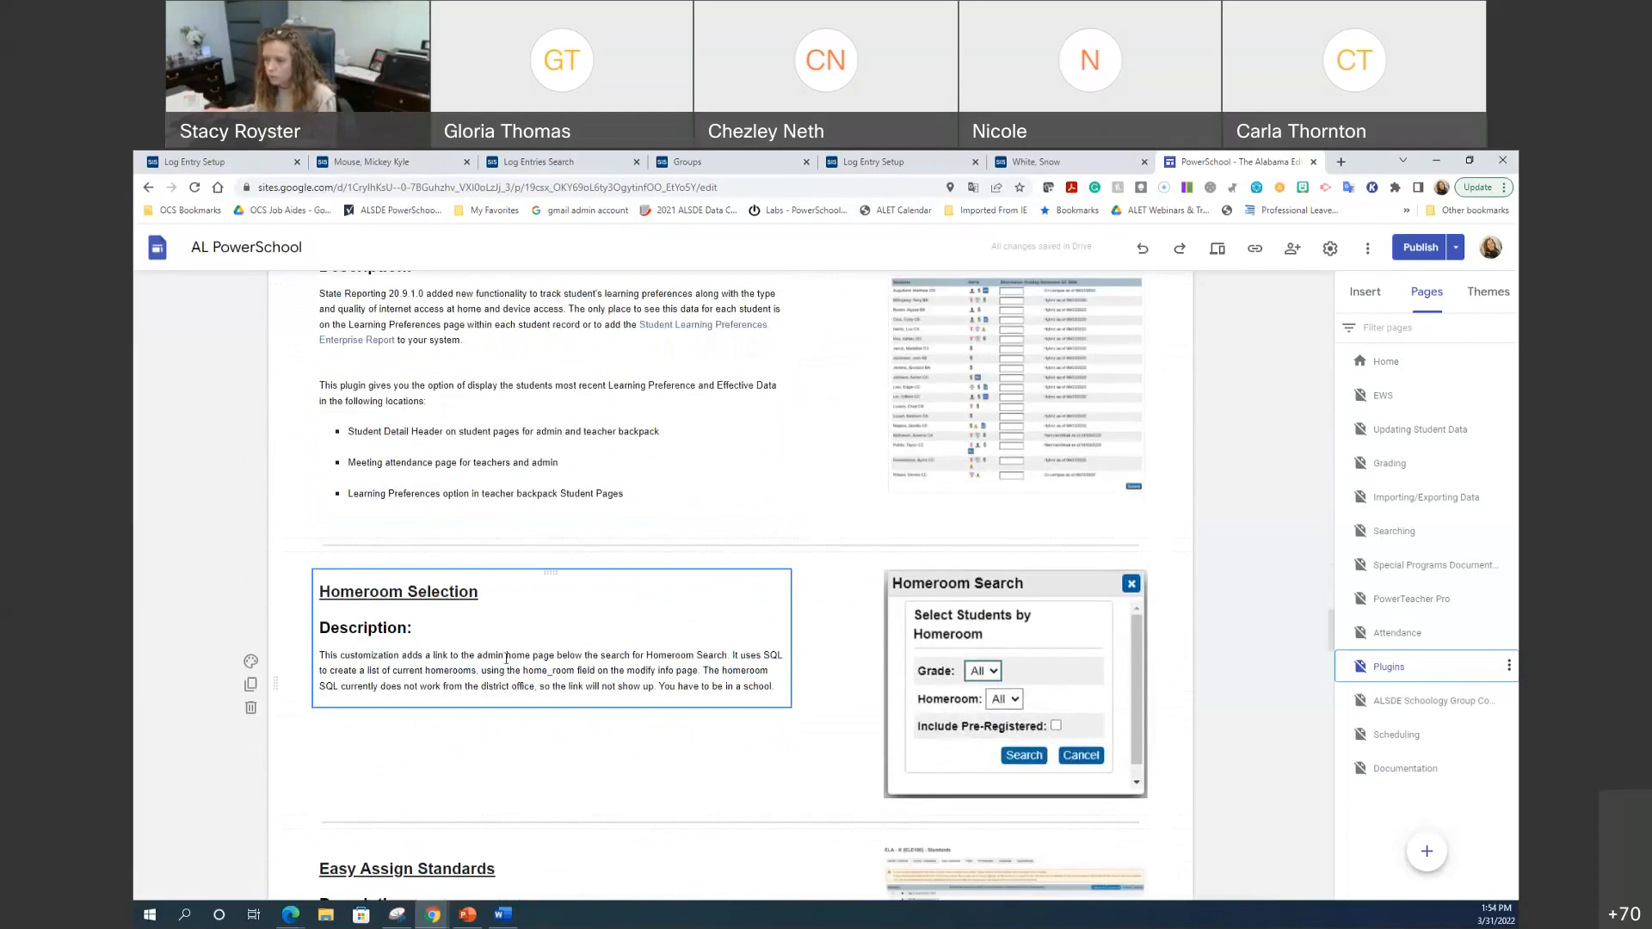
pyautogui.click(1254, 249)
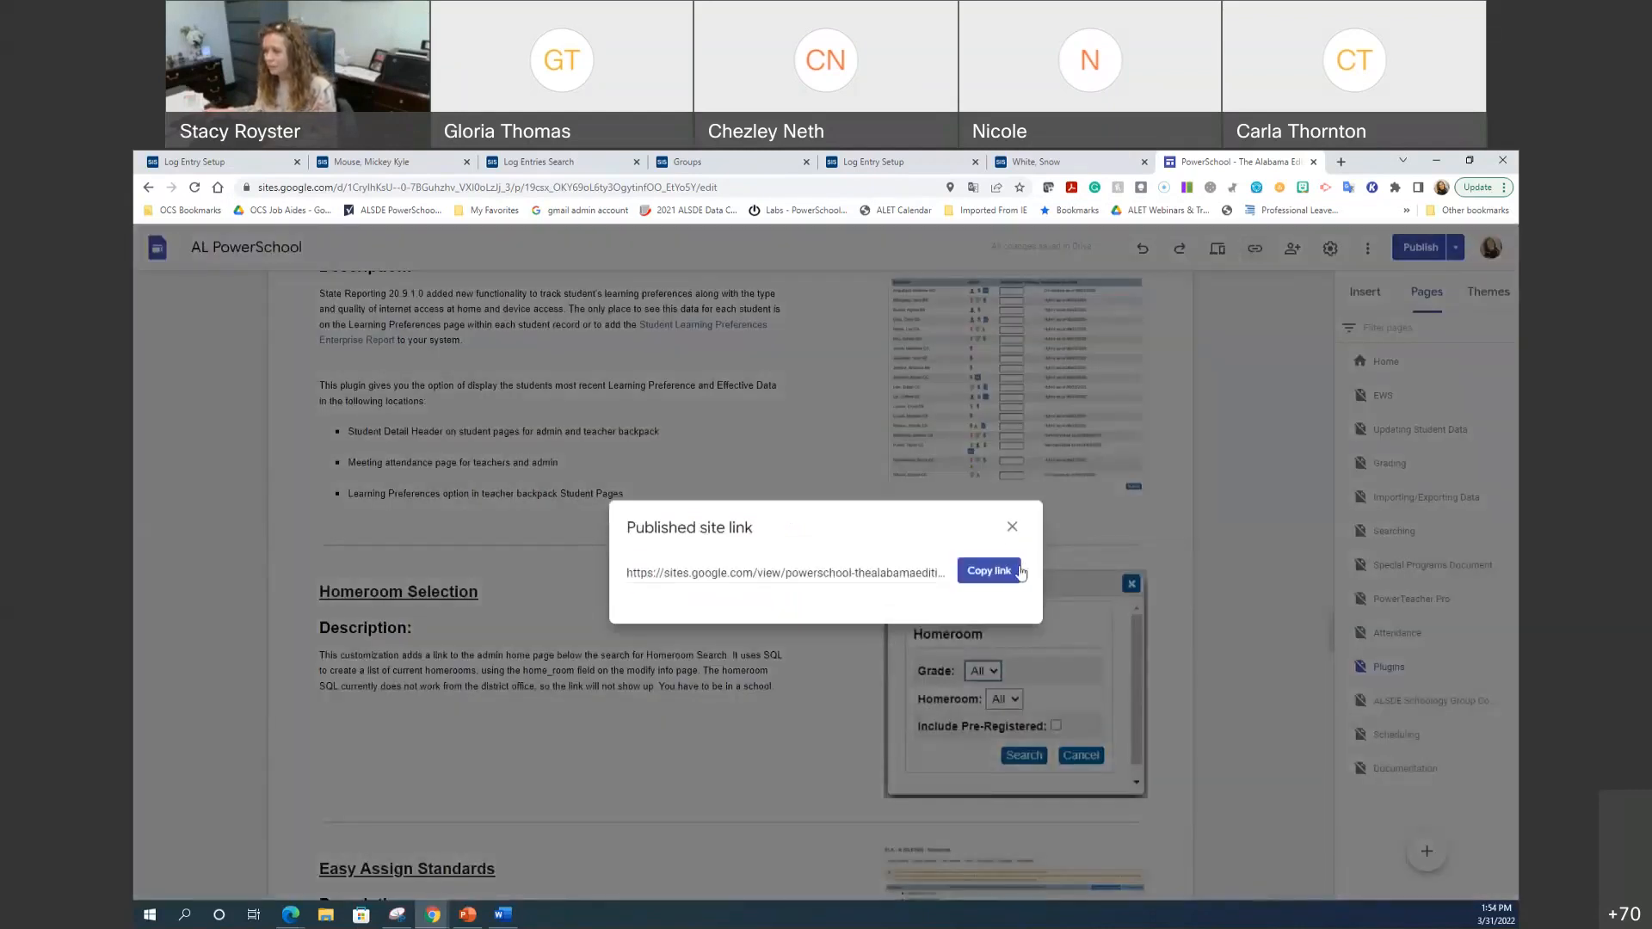
# Step: Copy the published AL PowerSchool site link, then select the Homeroom Selection description
pyautogui.click(1022, 572)
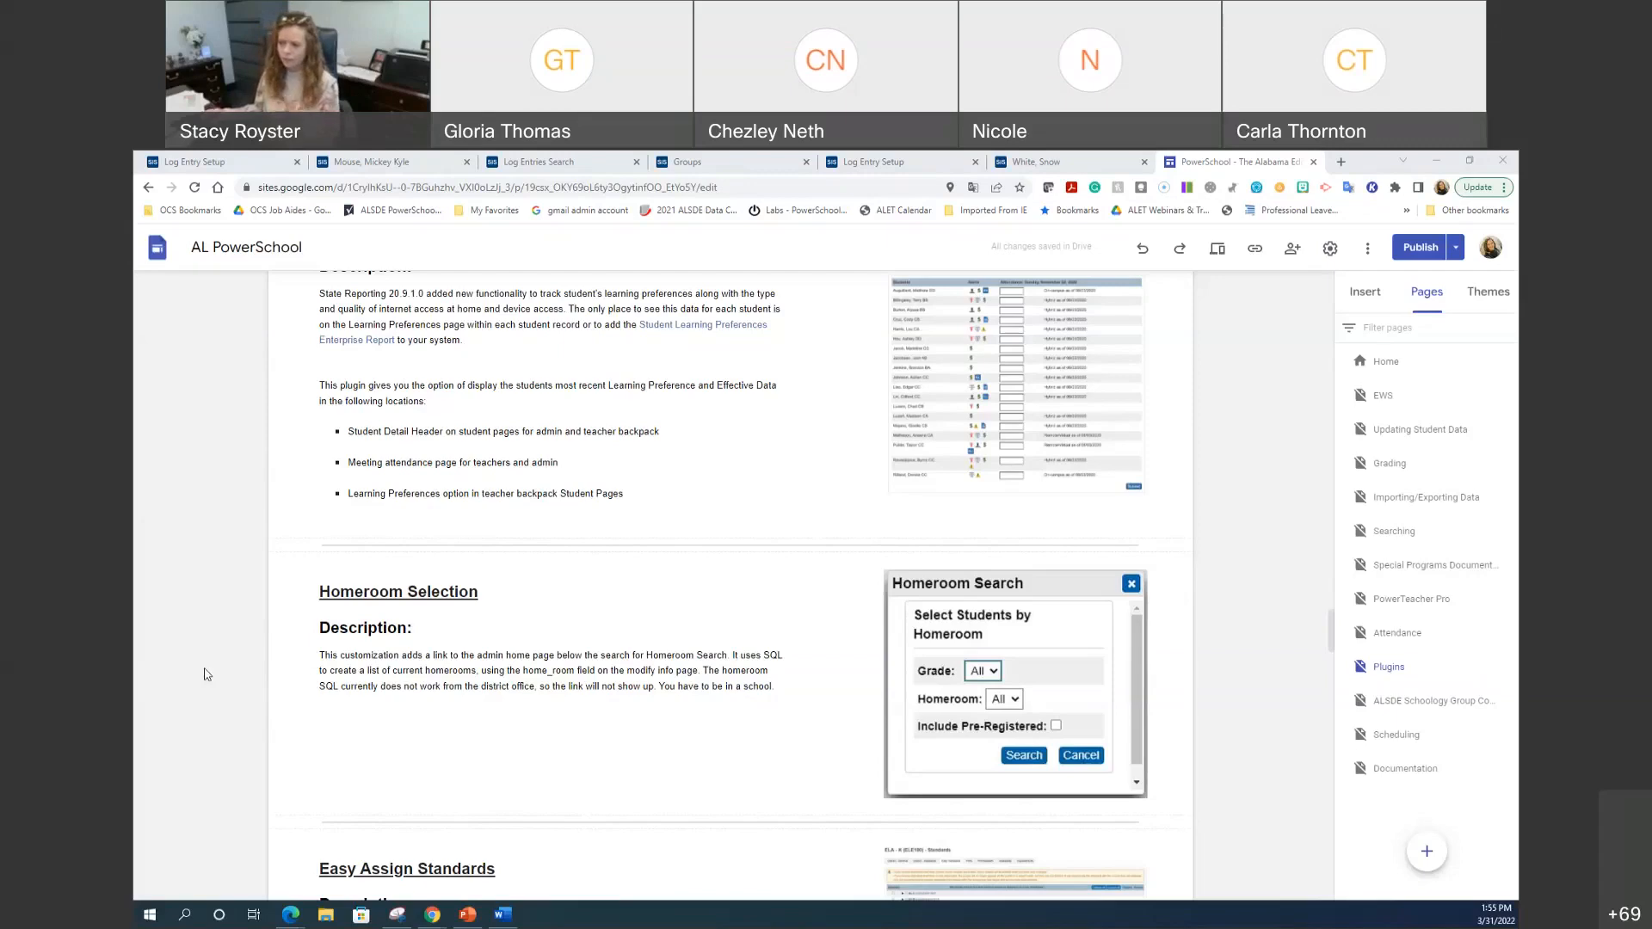
pyautogui.click(369, 589)
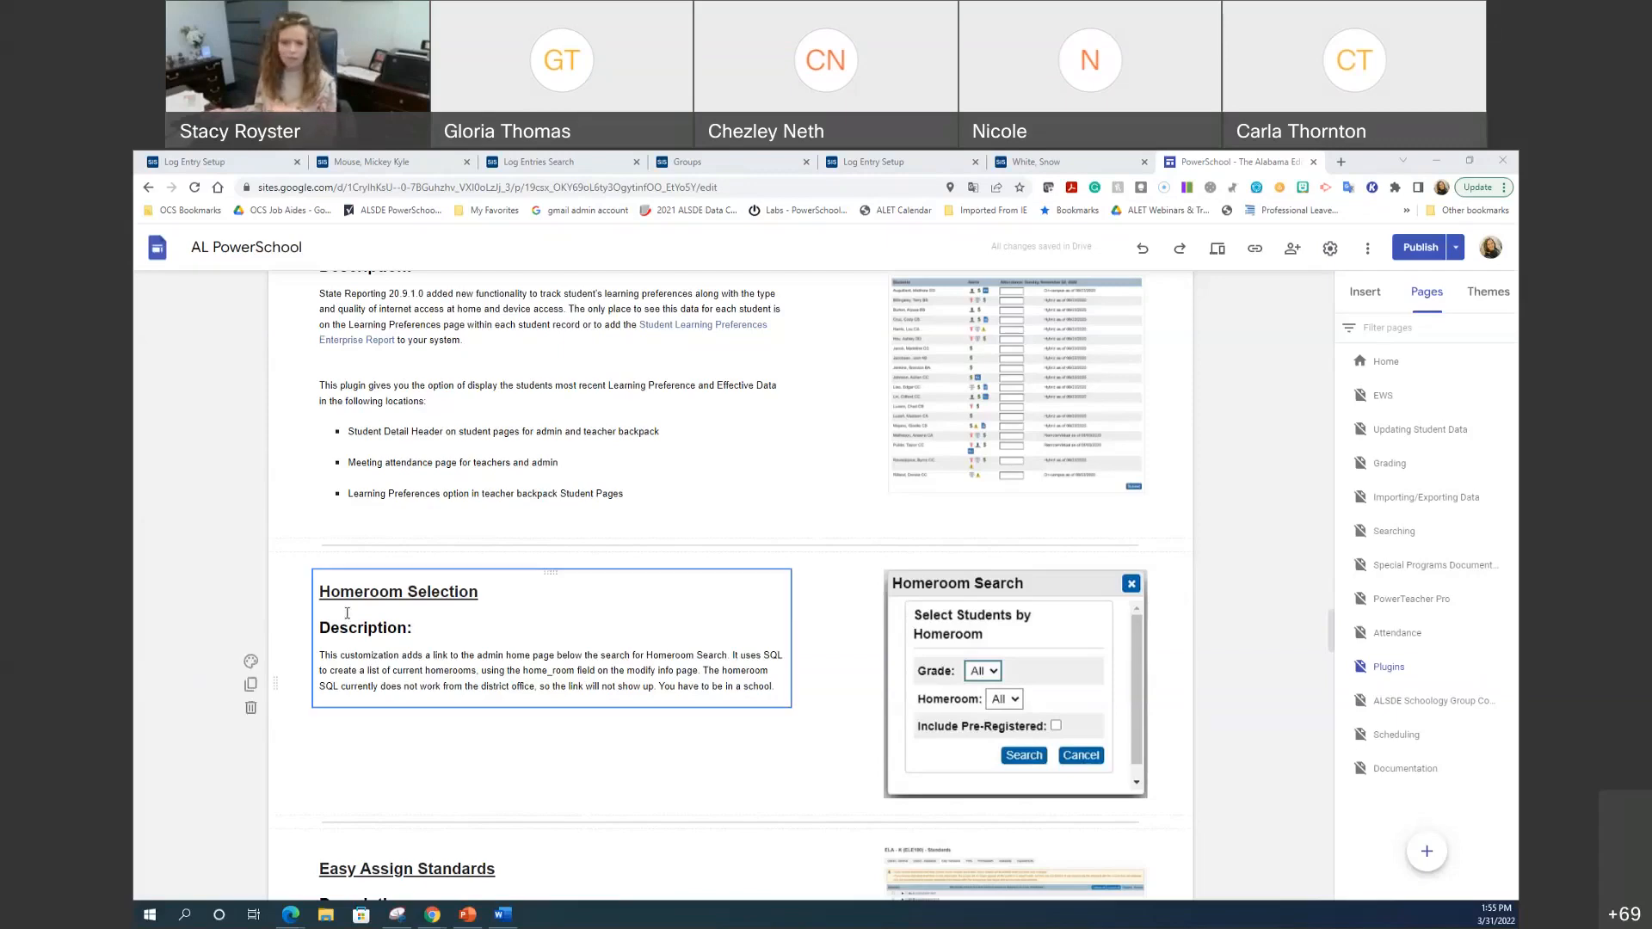
# Step: Deselect the Homeroom Selection text box and return to PowerSchool's Log Entry Setup page
pyautogui.click(480, 571)
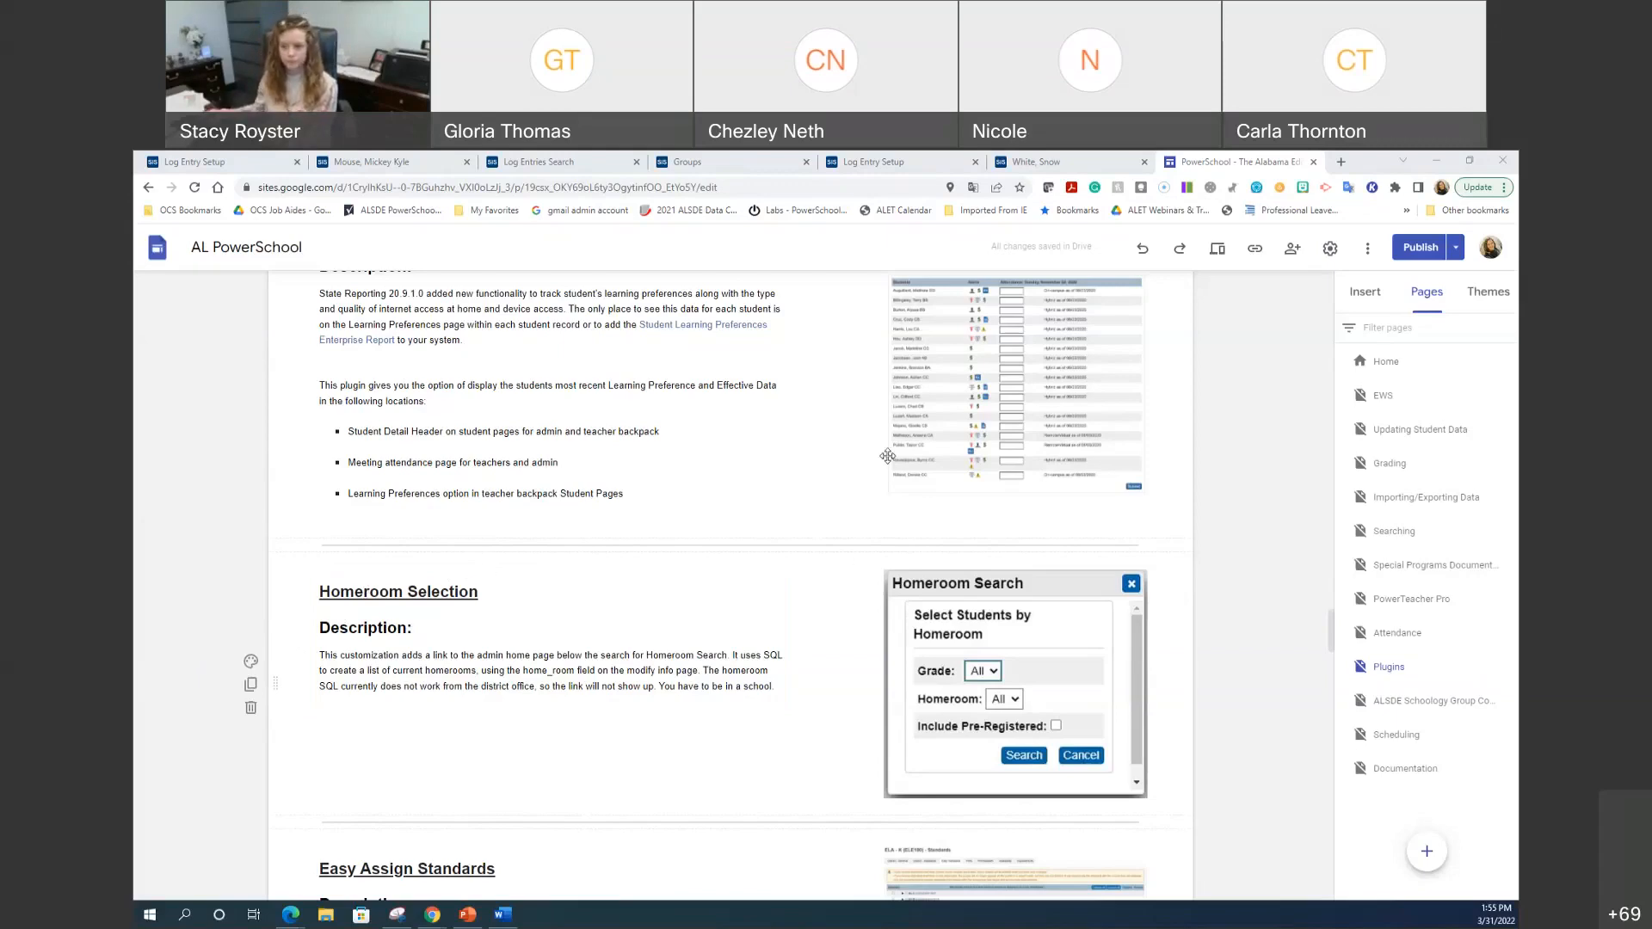
pyautogui.click(195, 161)
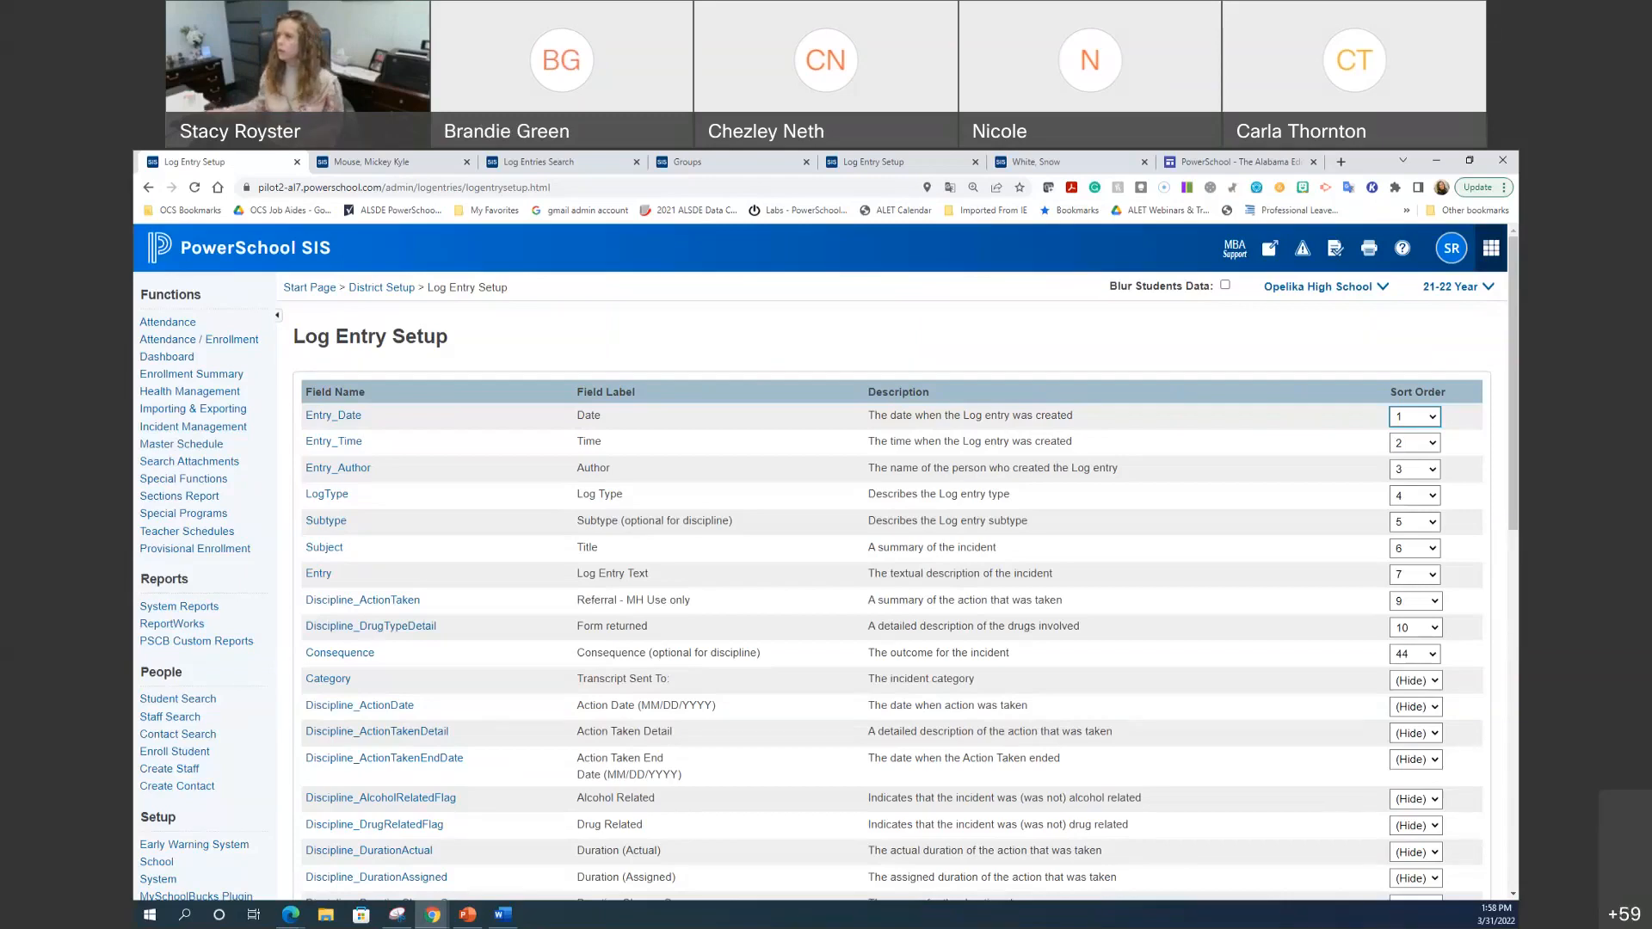
# Step: In Google Sites, show the Attendance page down to Attendance Tracking and Notification System
pyautogui.click(1281, 169)
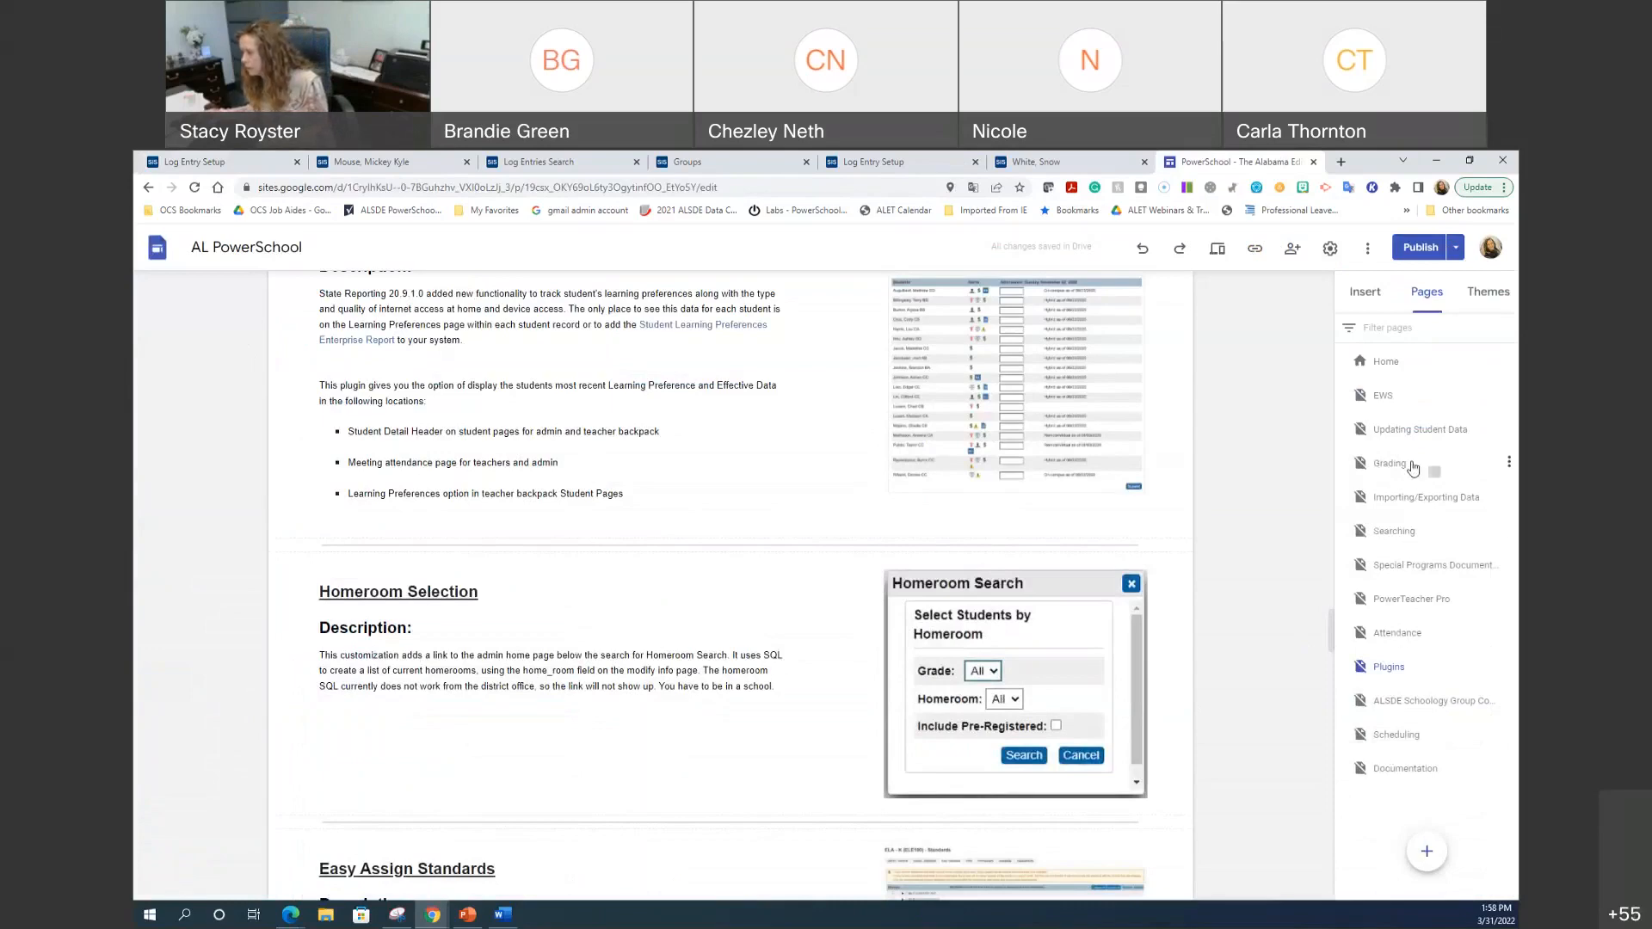
pyautogui.click(1398, 634)
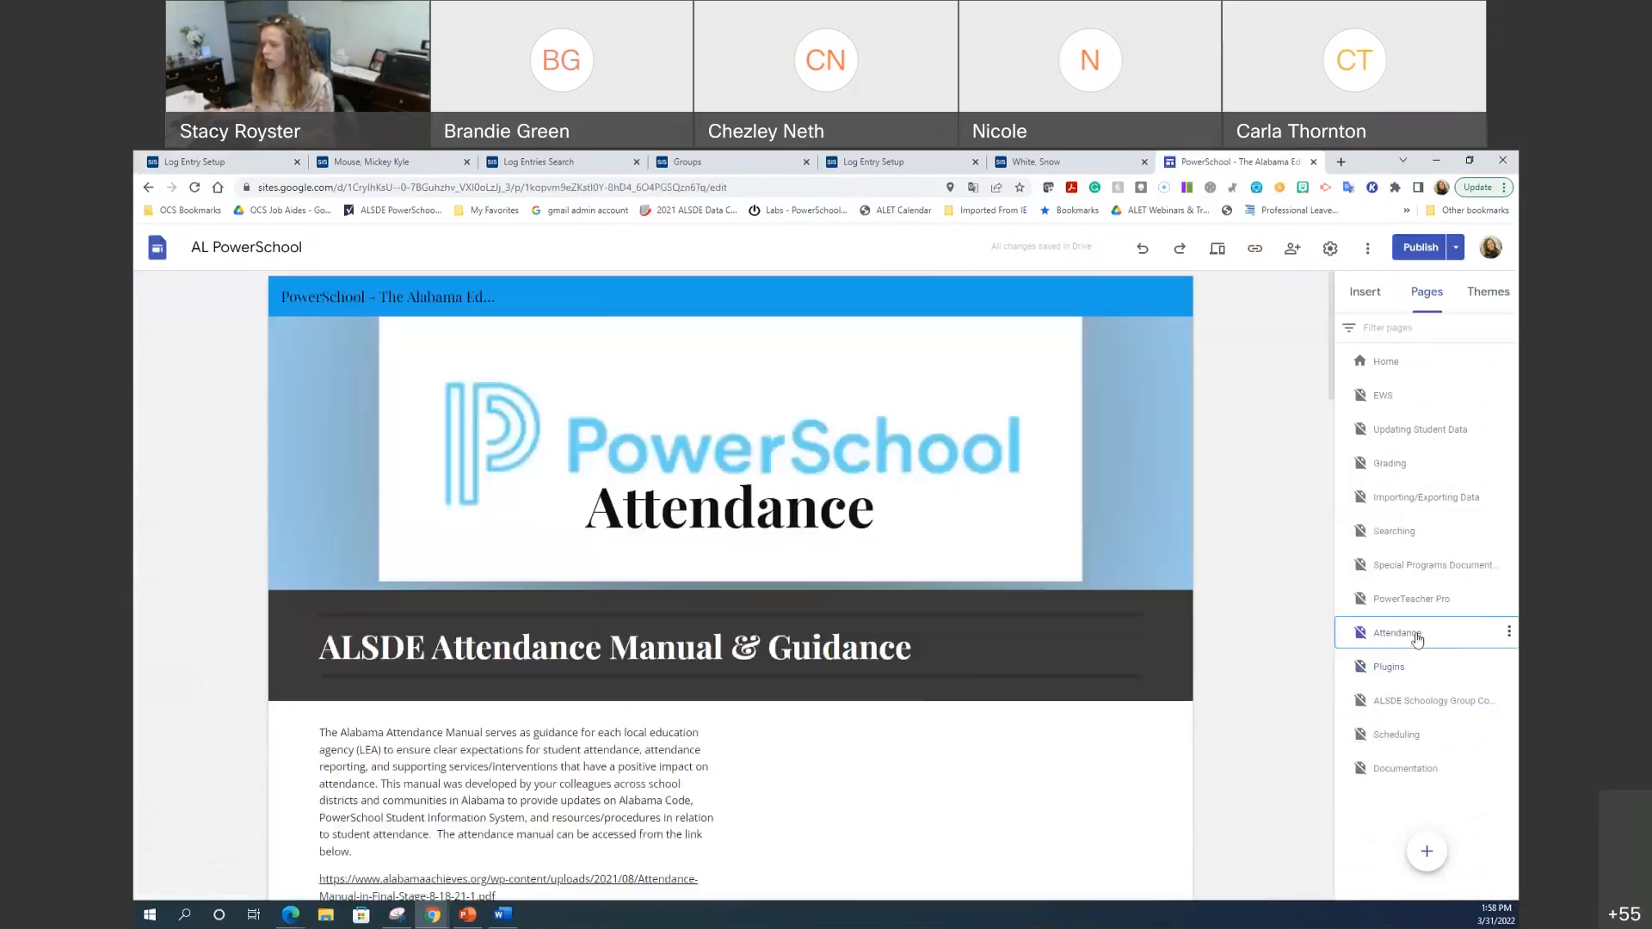
pyautogui.scroll(-15, 916, 686)
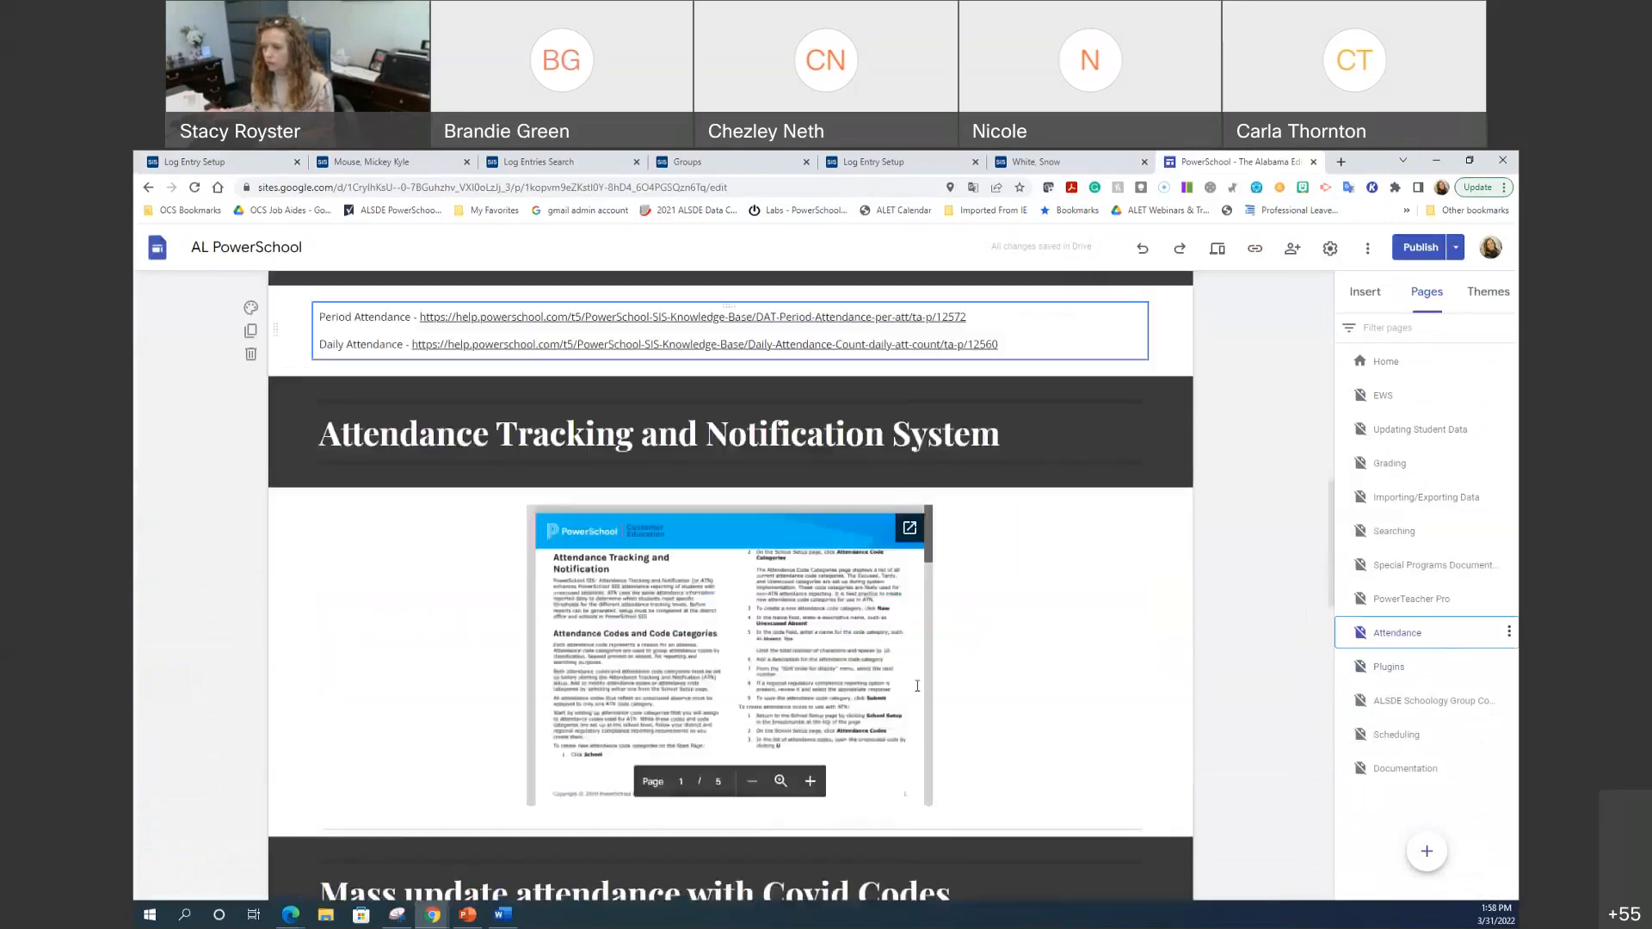